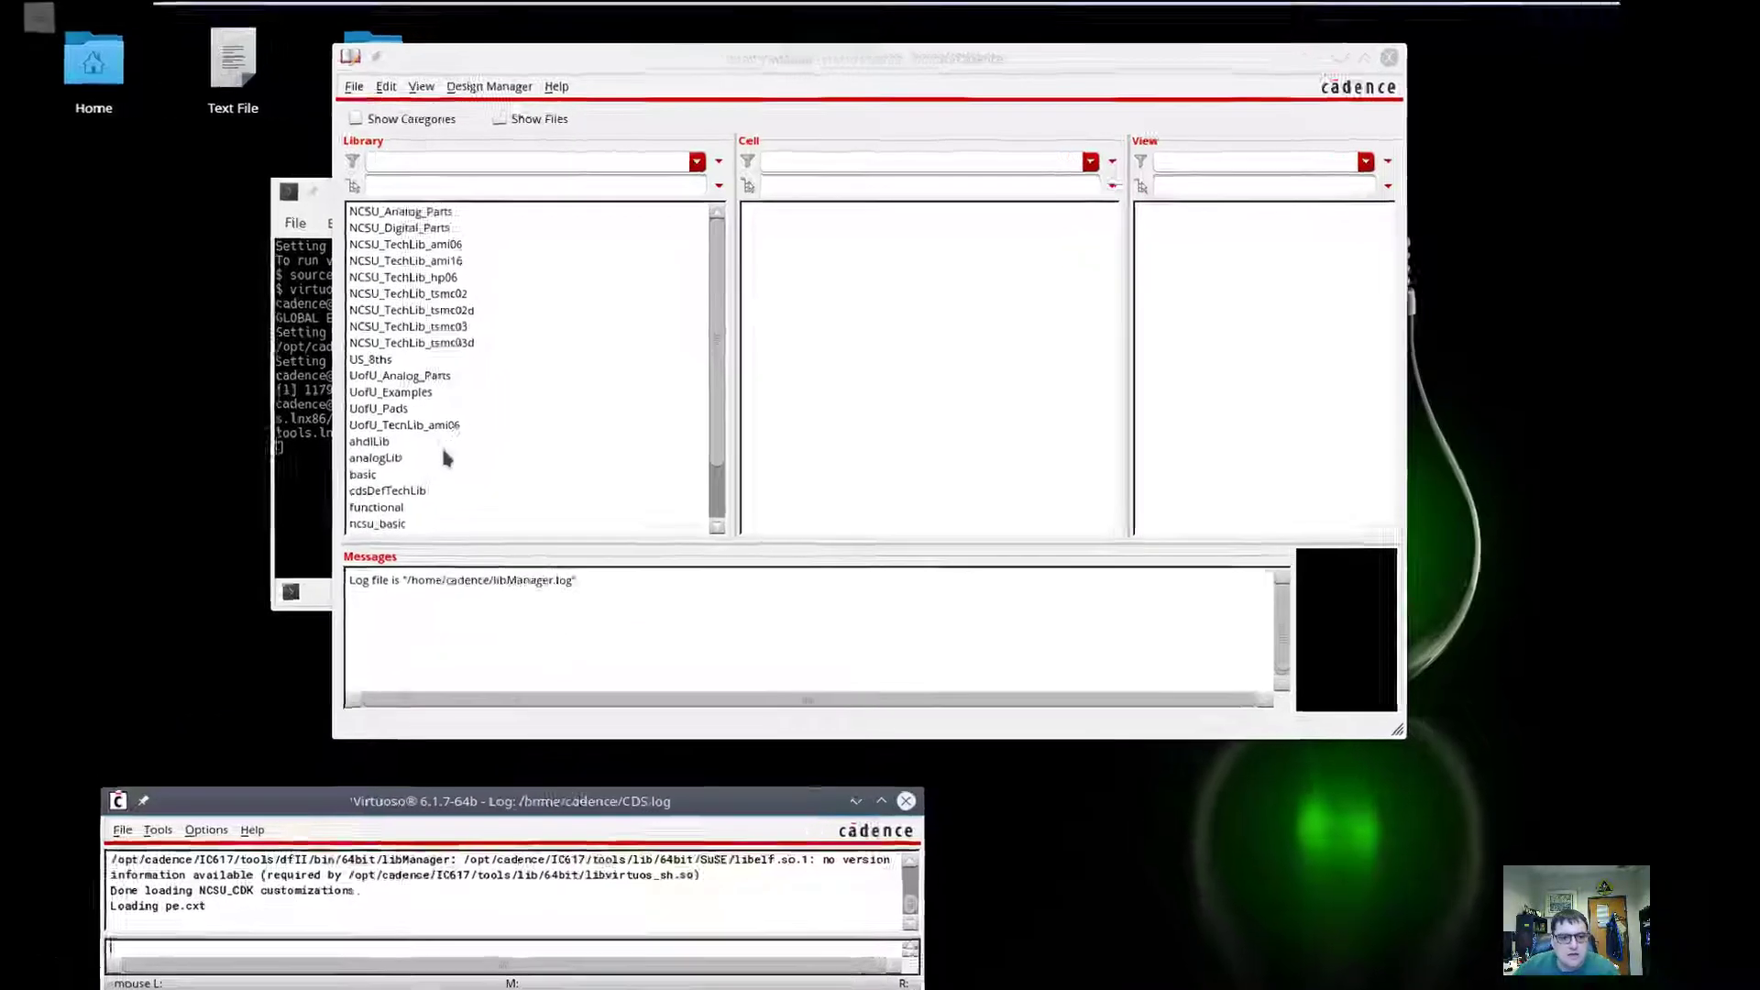
Step: Select the nand2 cell in the video library
{"action": "scroll", "coordinate": [458, 472], "scroll_direction": "down", "scroll_amount": 1}
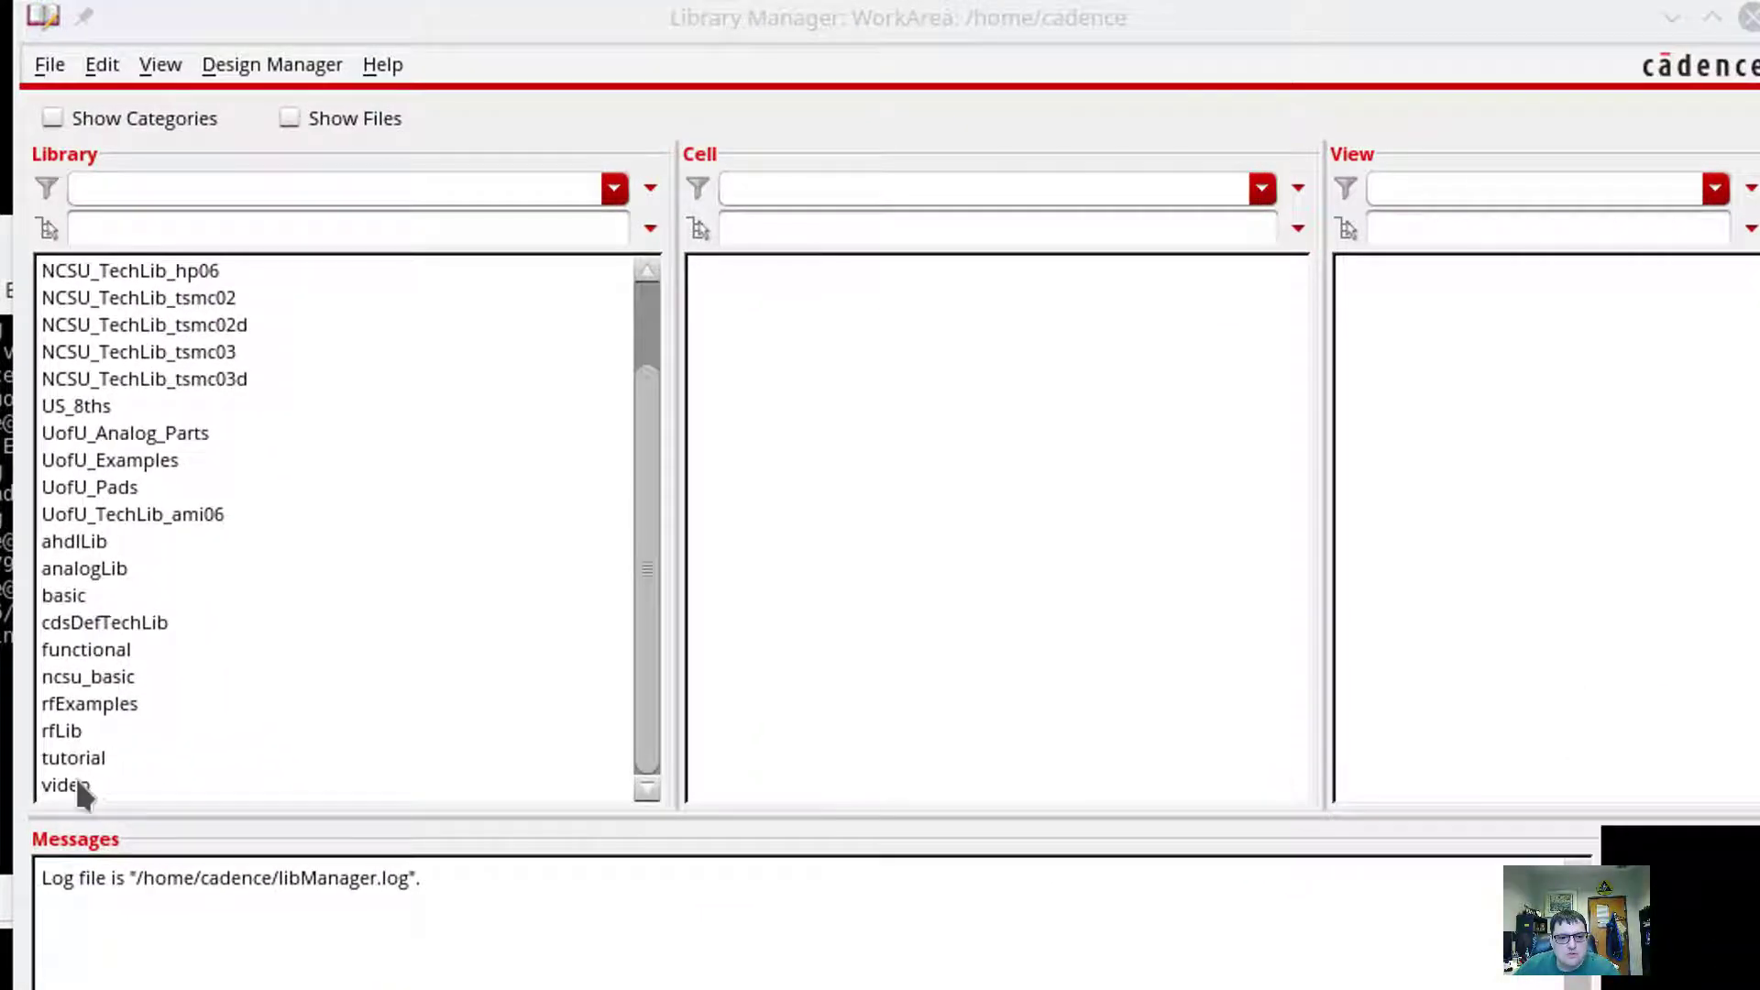
{"action": "left_click", "coordinate": [77, 785]}
{"action": "left_click", "coordinate": [731, 353]}
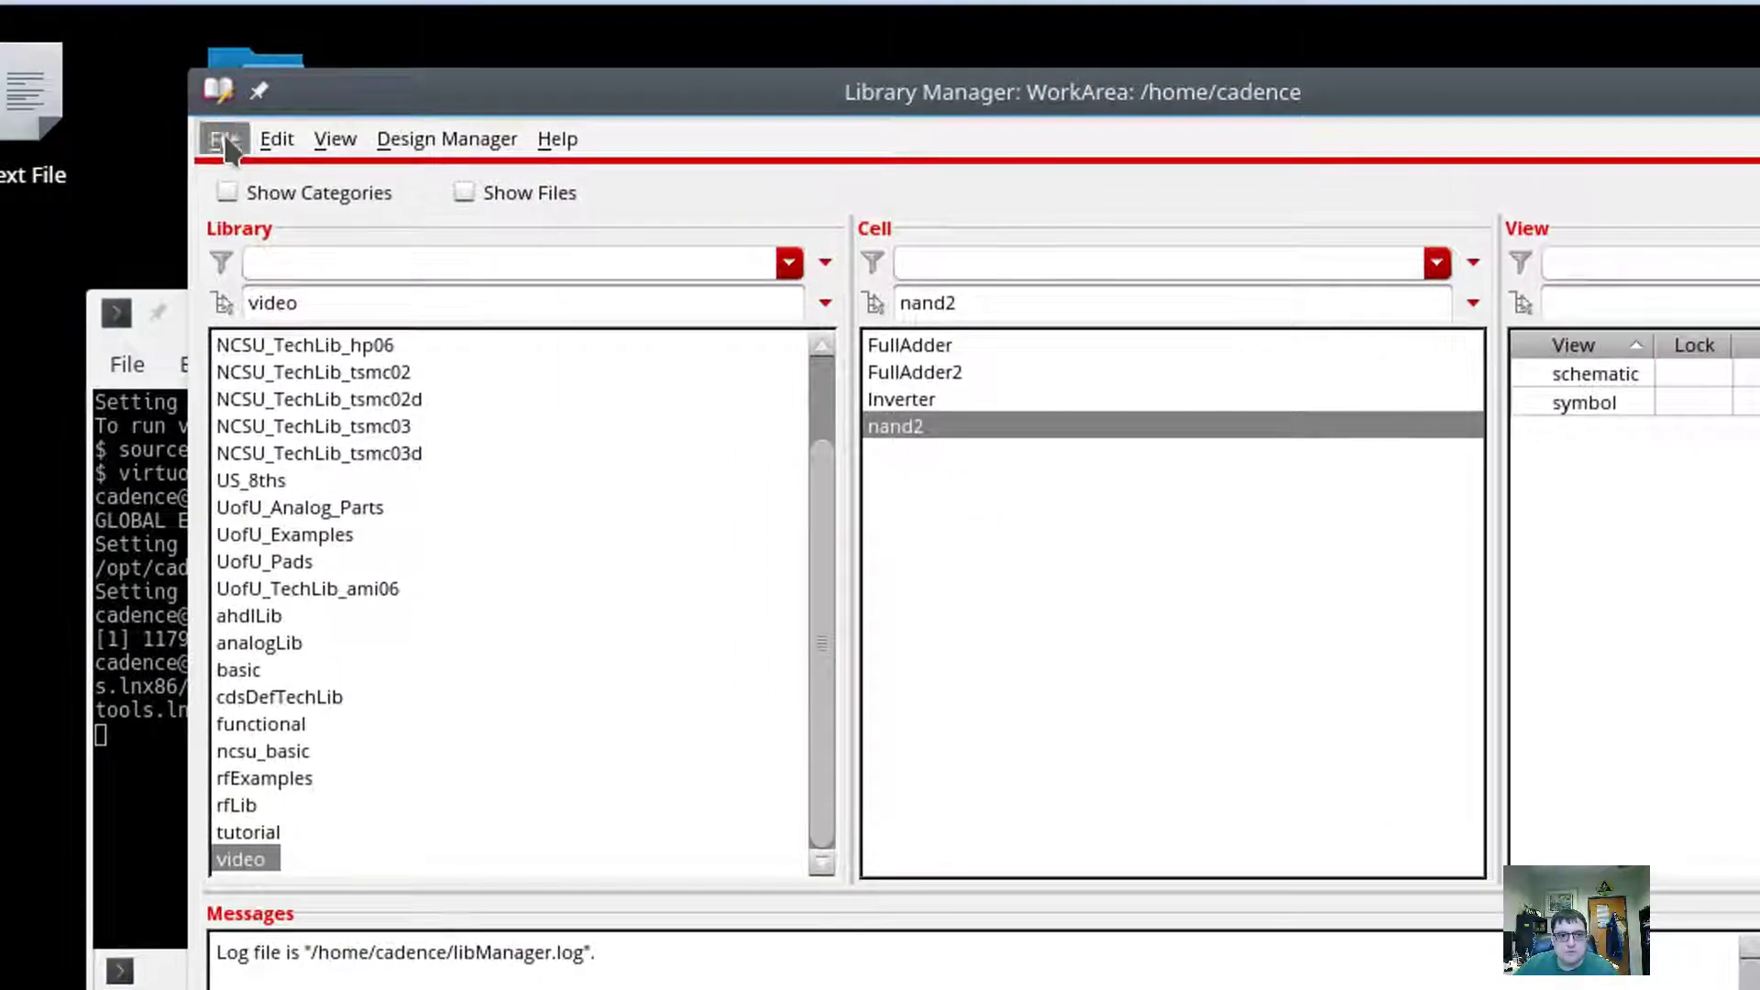
Step: Create a new schematic cell view named nand2_test in the video library
{"action": "left_click", "coordinate": [224, 140]}
{"action": "mouse_move", "coordinate": [268, 179]}
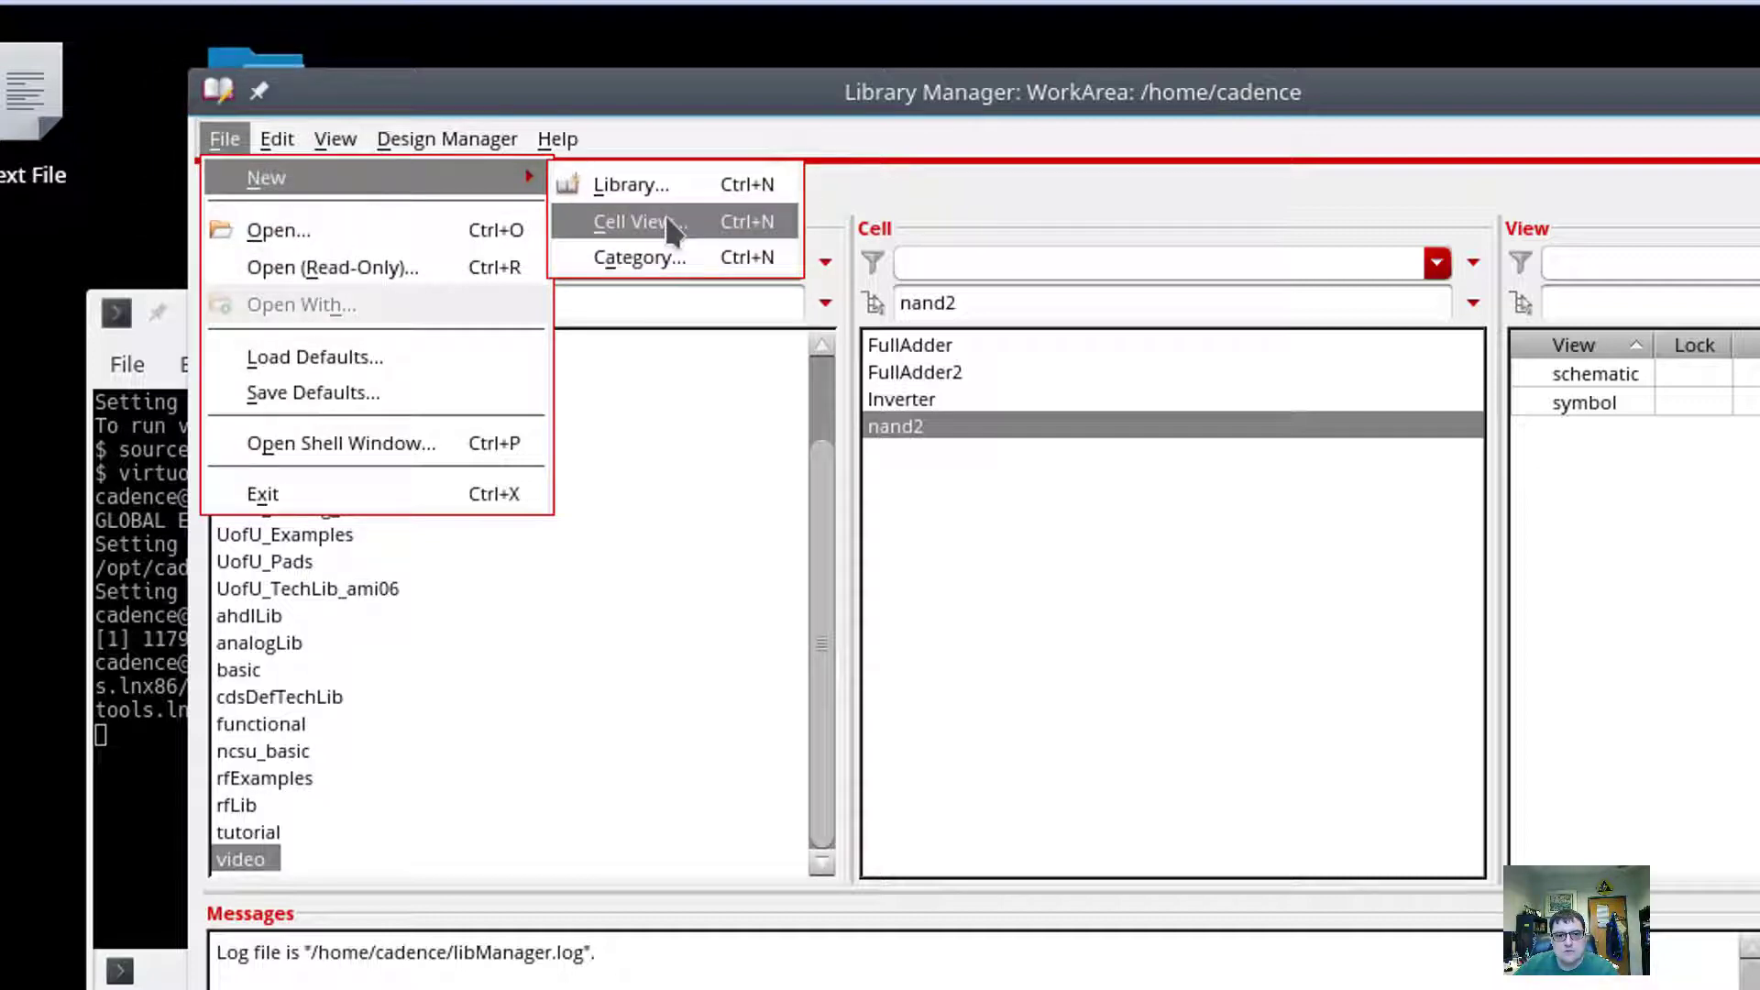
{"action": "left_click", "coordinate": [674, 225]}
{"action": "left_click_drag", "start_coordinate": [684, 91], "coordinate": [1233, 172]}
{"action": "double_click", "coordinate": [731, 346]}
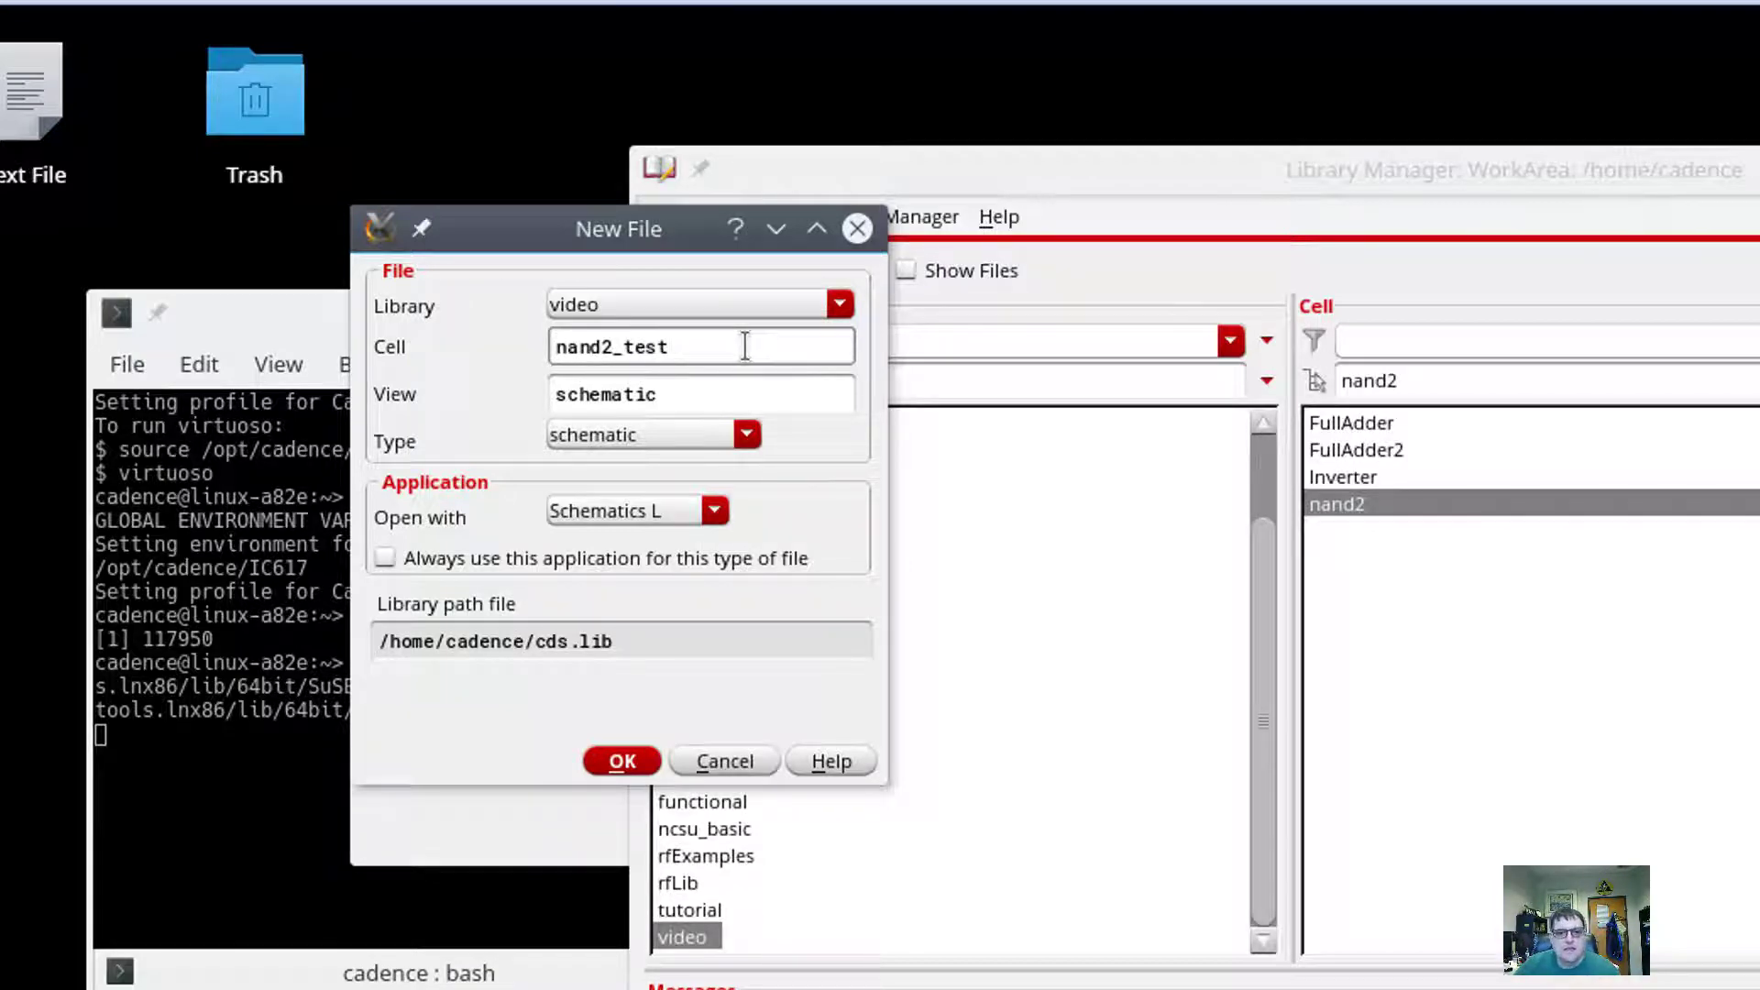
{"action": "type", "text": "nand2_test"}
{"action": "left_click", "coordinate": [620, 766]}
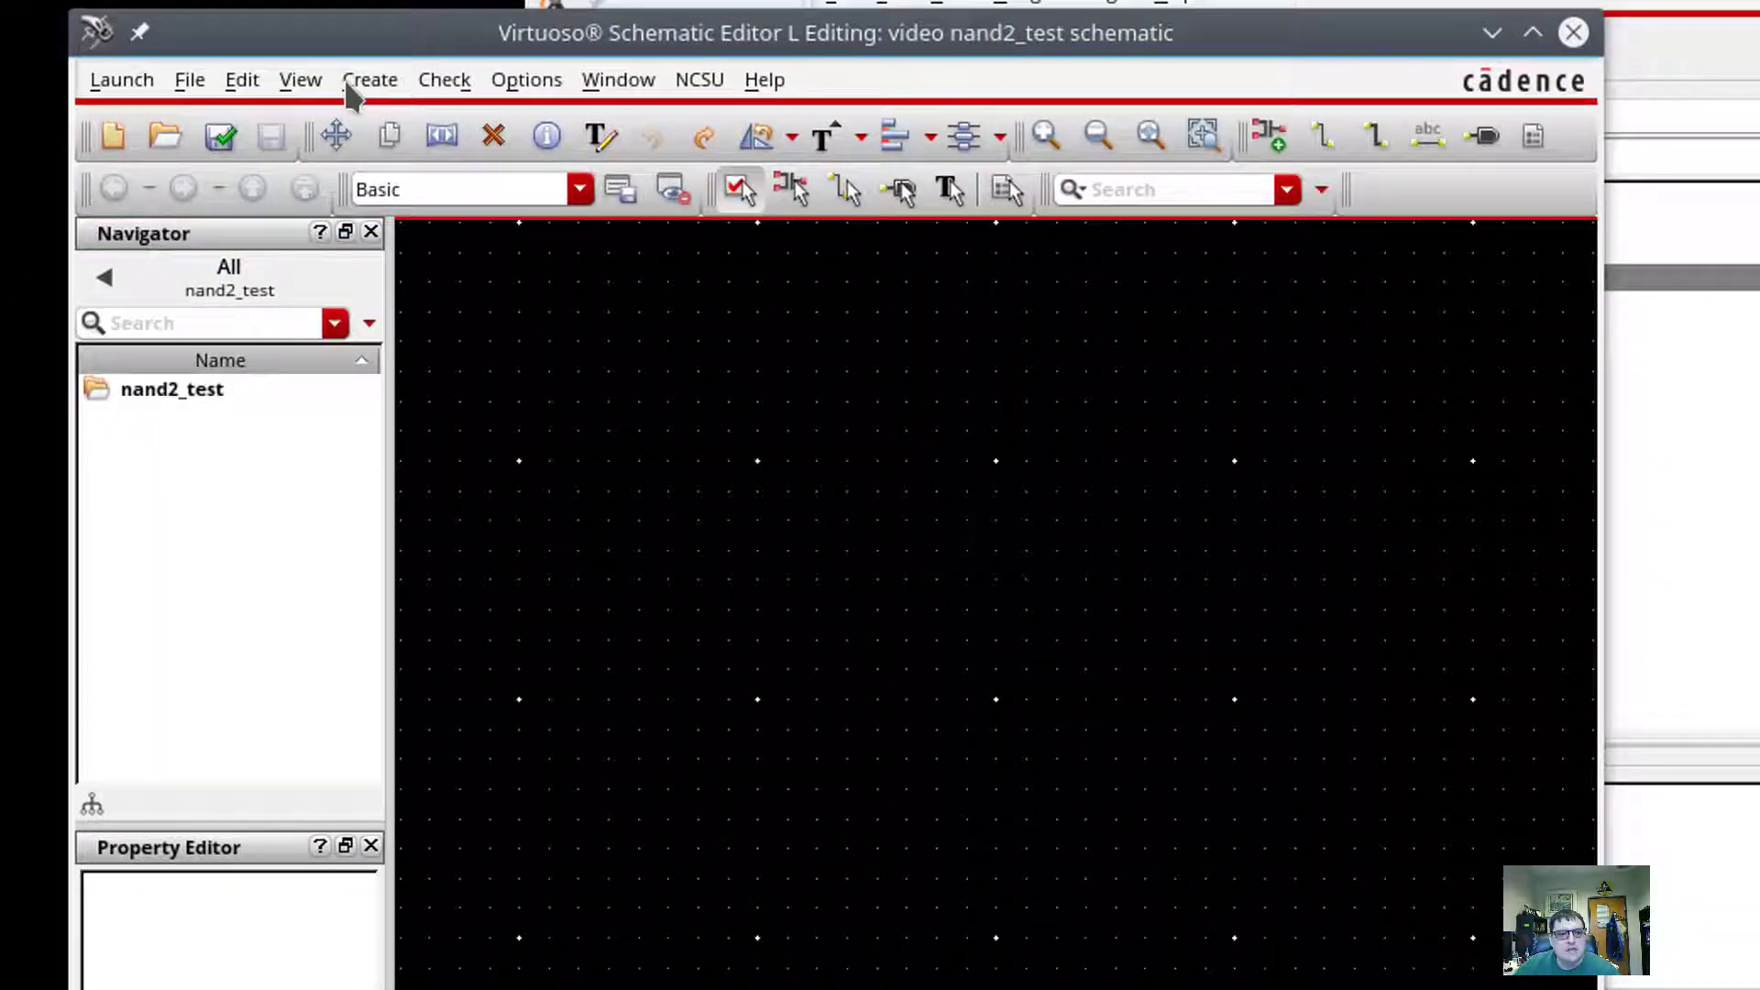
Step: Place one instance of the nand2 cell from the video library near the middle of the schematic
{"action": "left_click", "coordinate": [371, 80]}
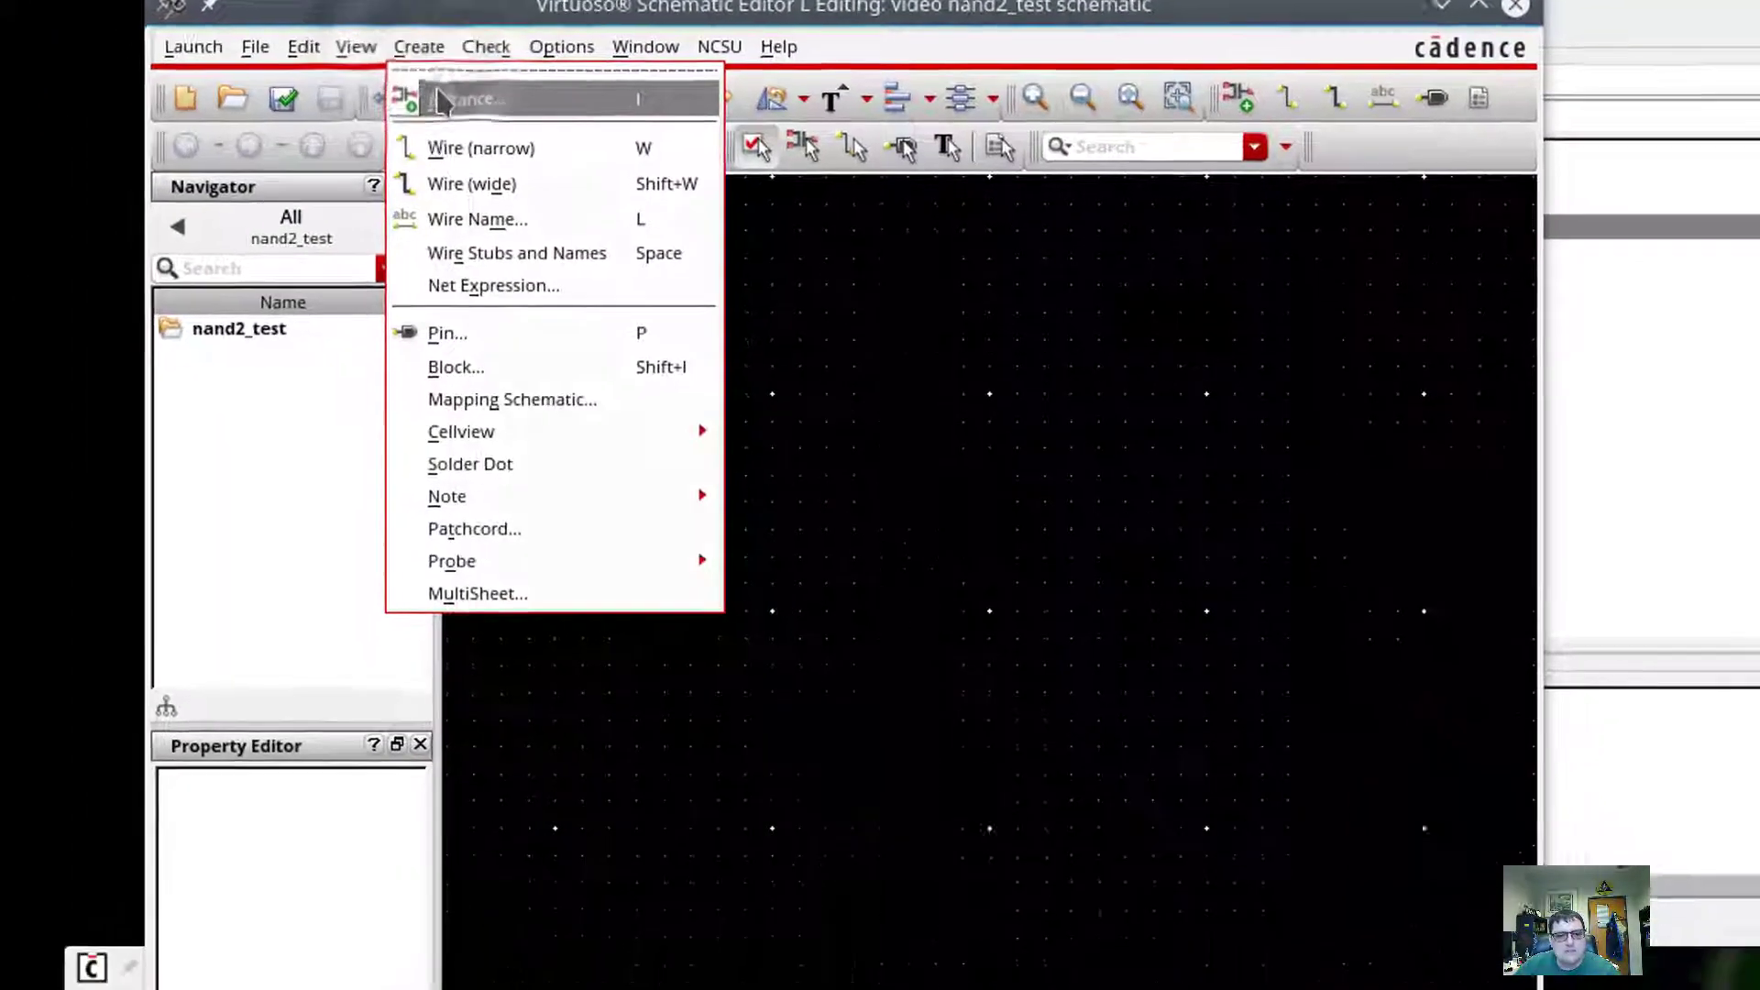
{"action": "left_click", "coordinate": [431, 134]}
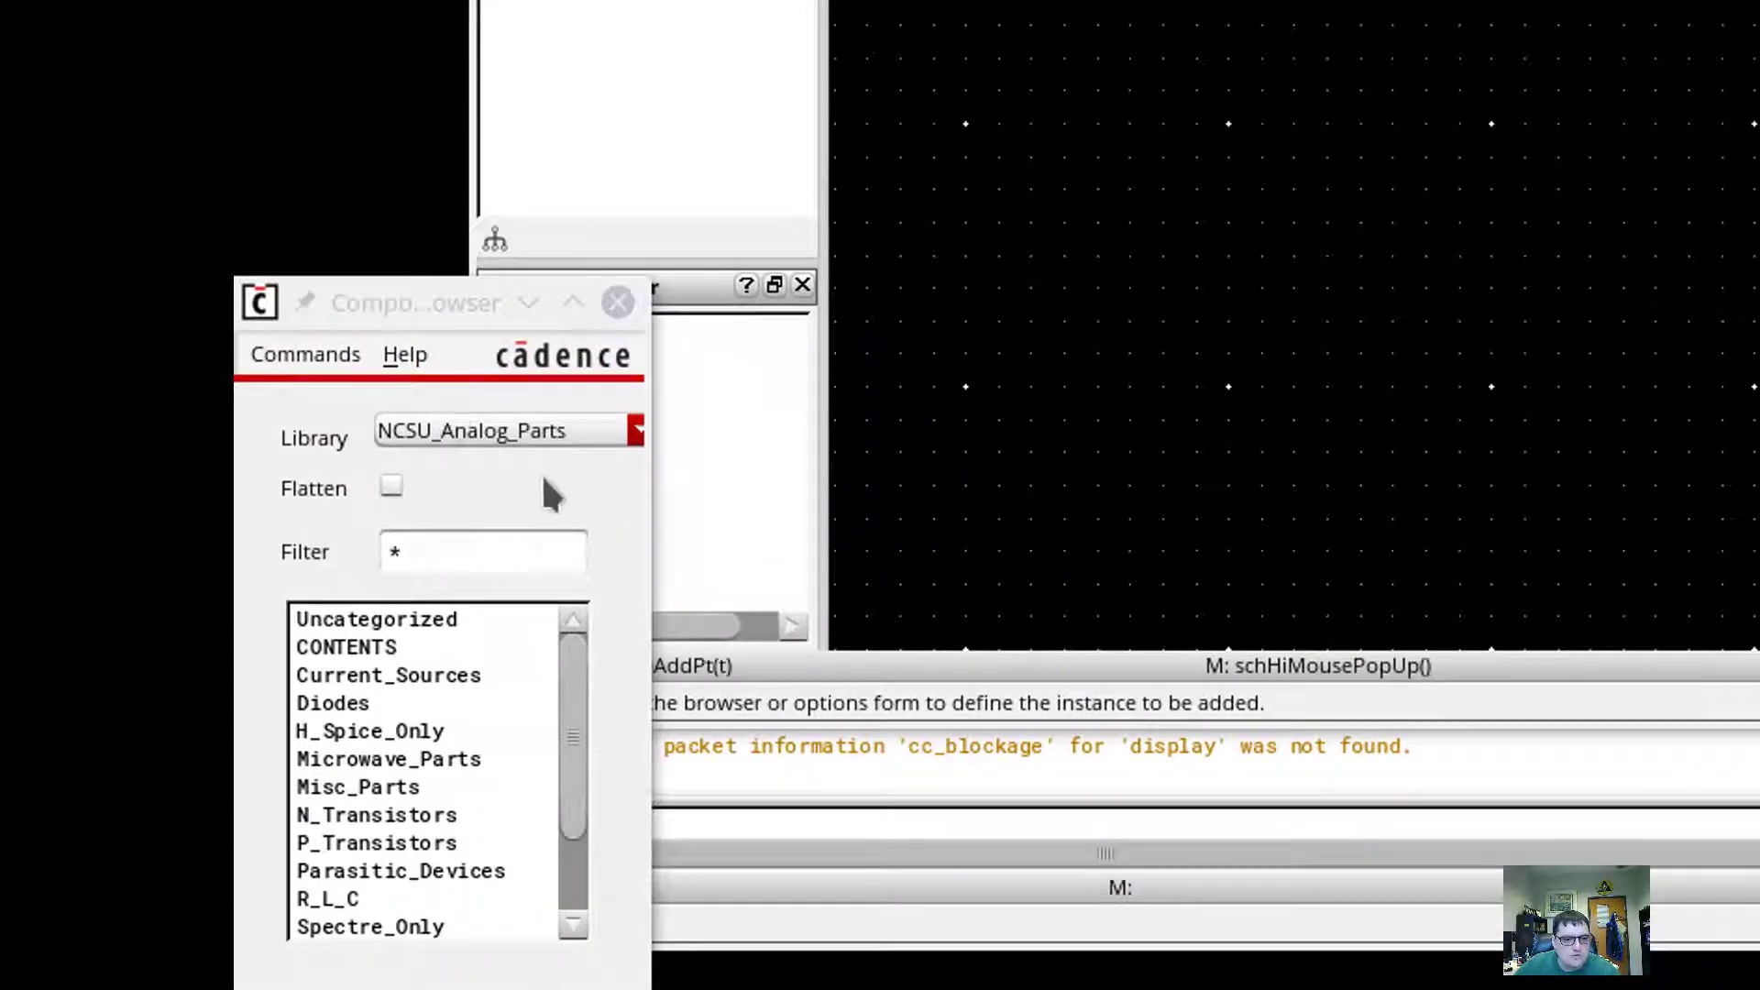
{"action": "left_click", "coordinate": [487, 424]}
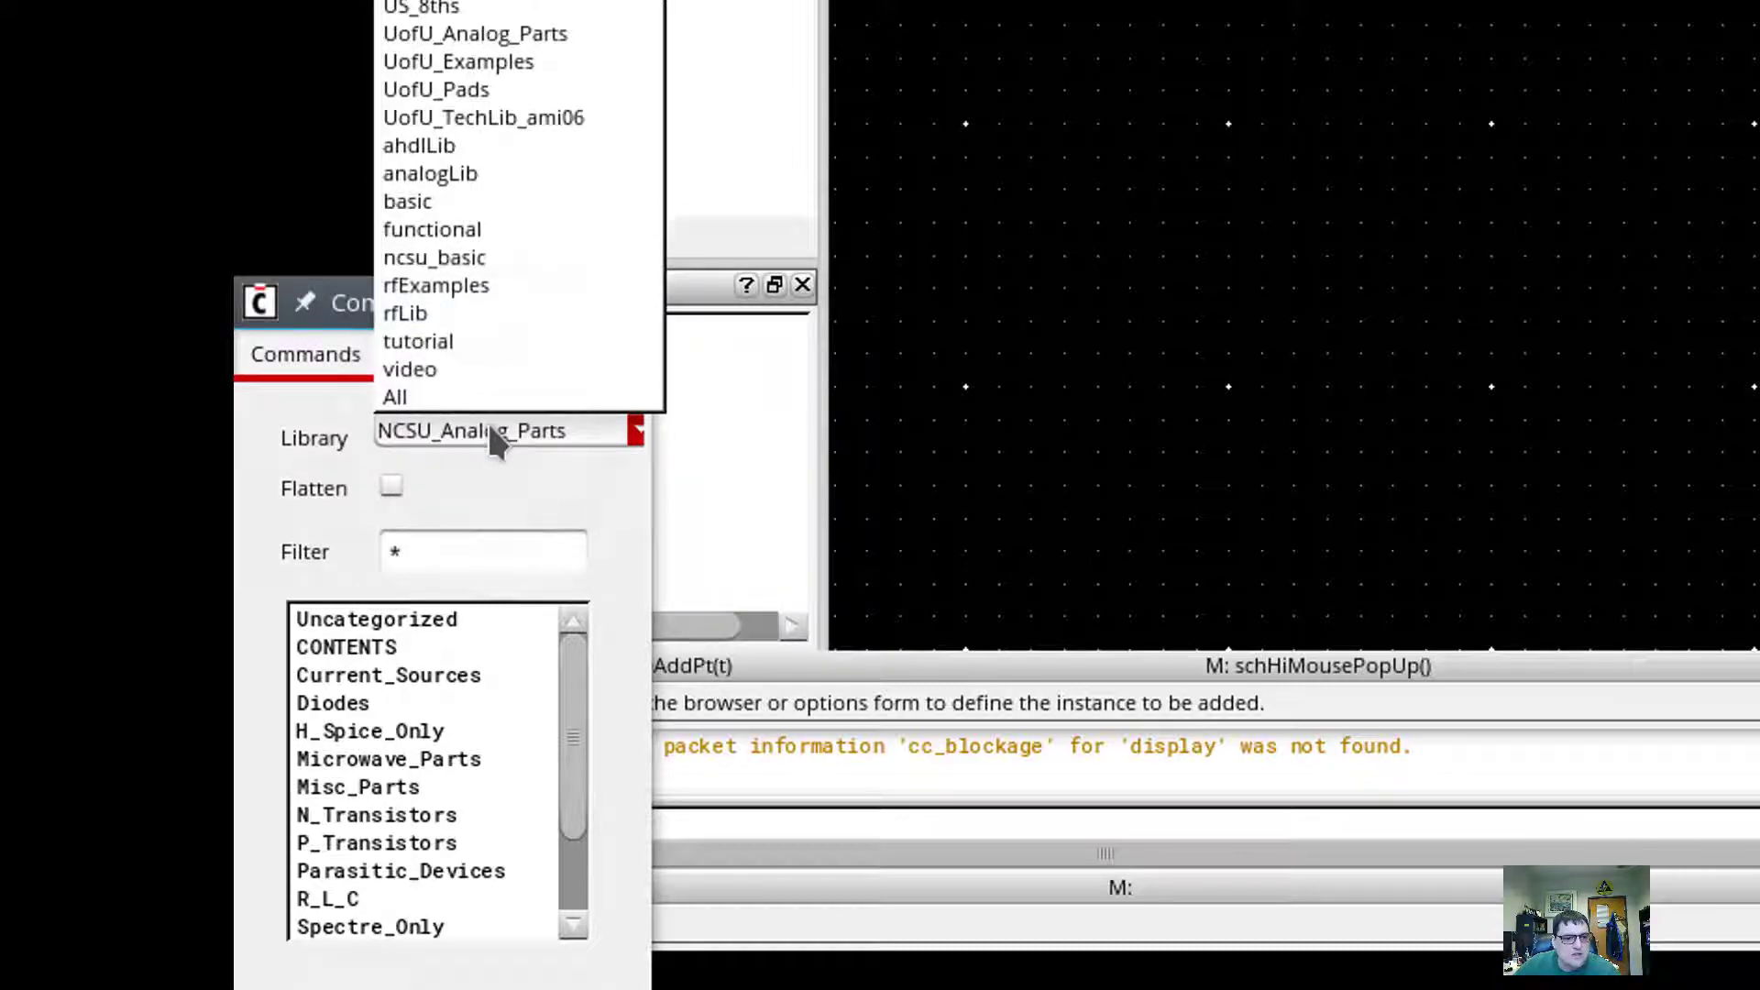
{"action": "left_click", "coordinate": [475, 367]}
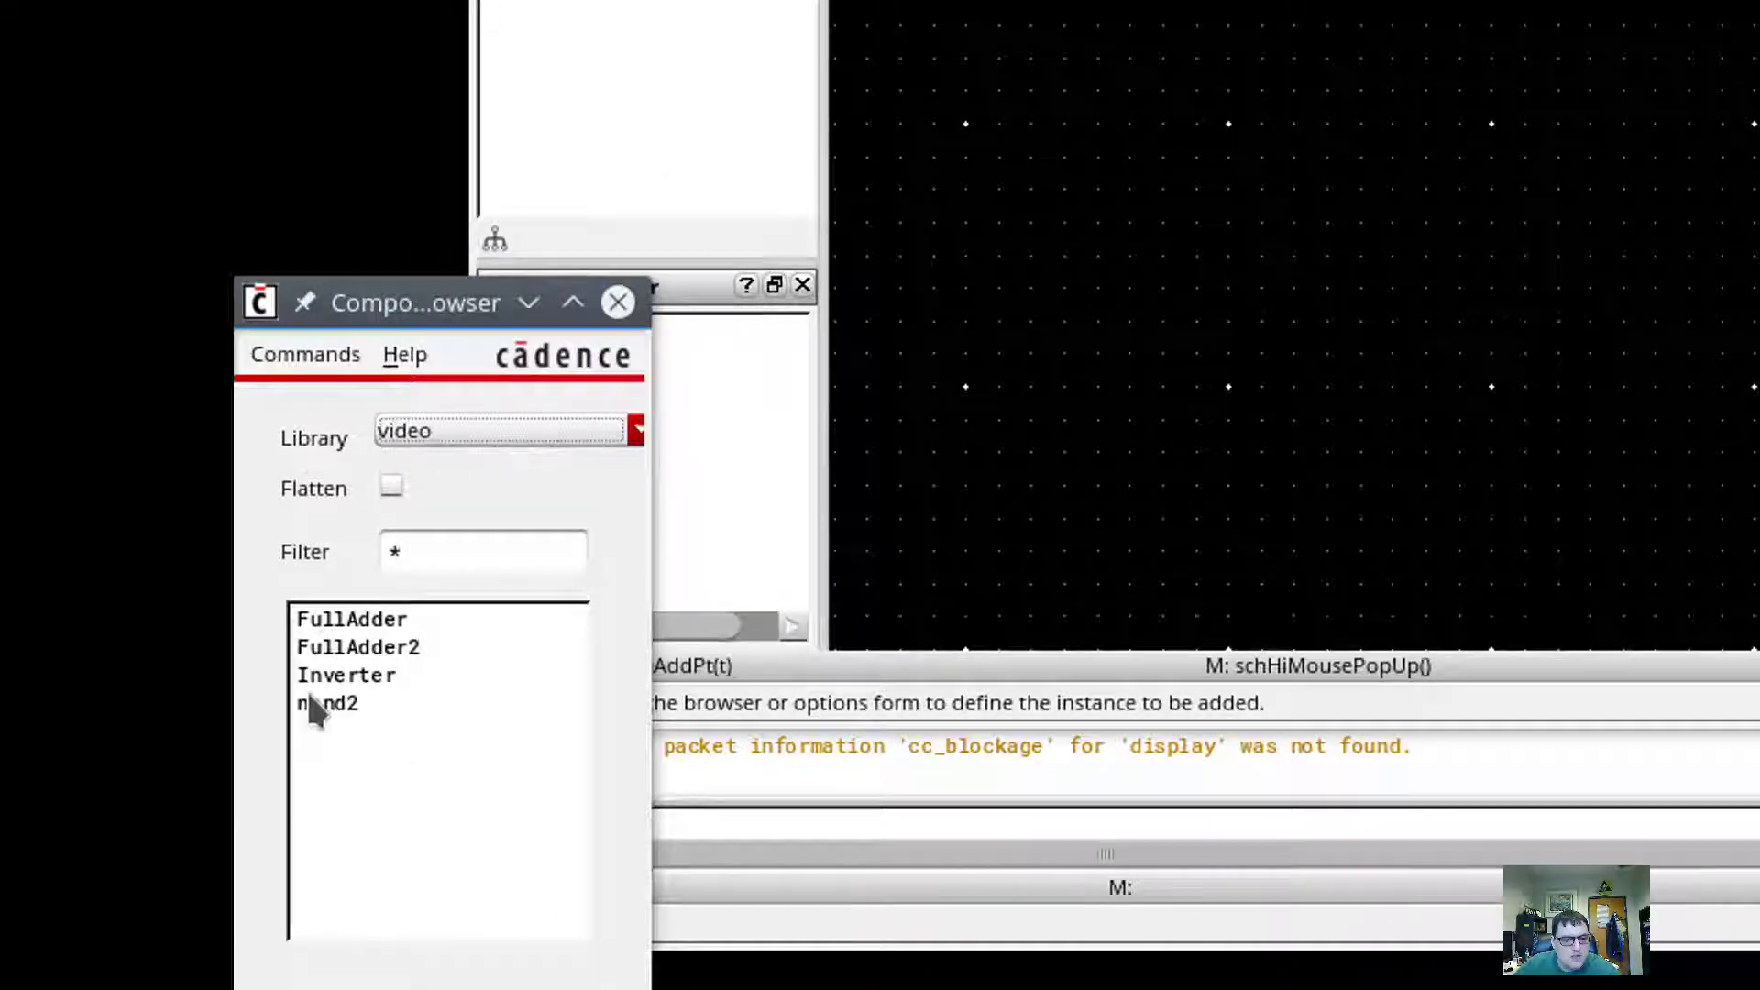
{"action": "left_click", "coordinate": [317, 703]}
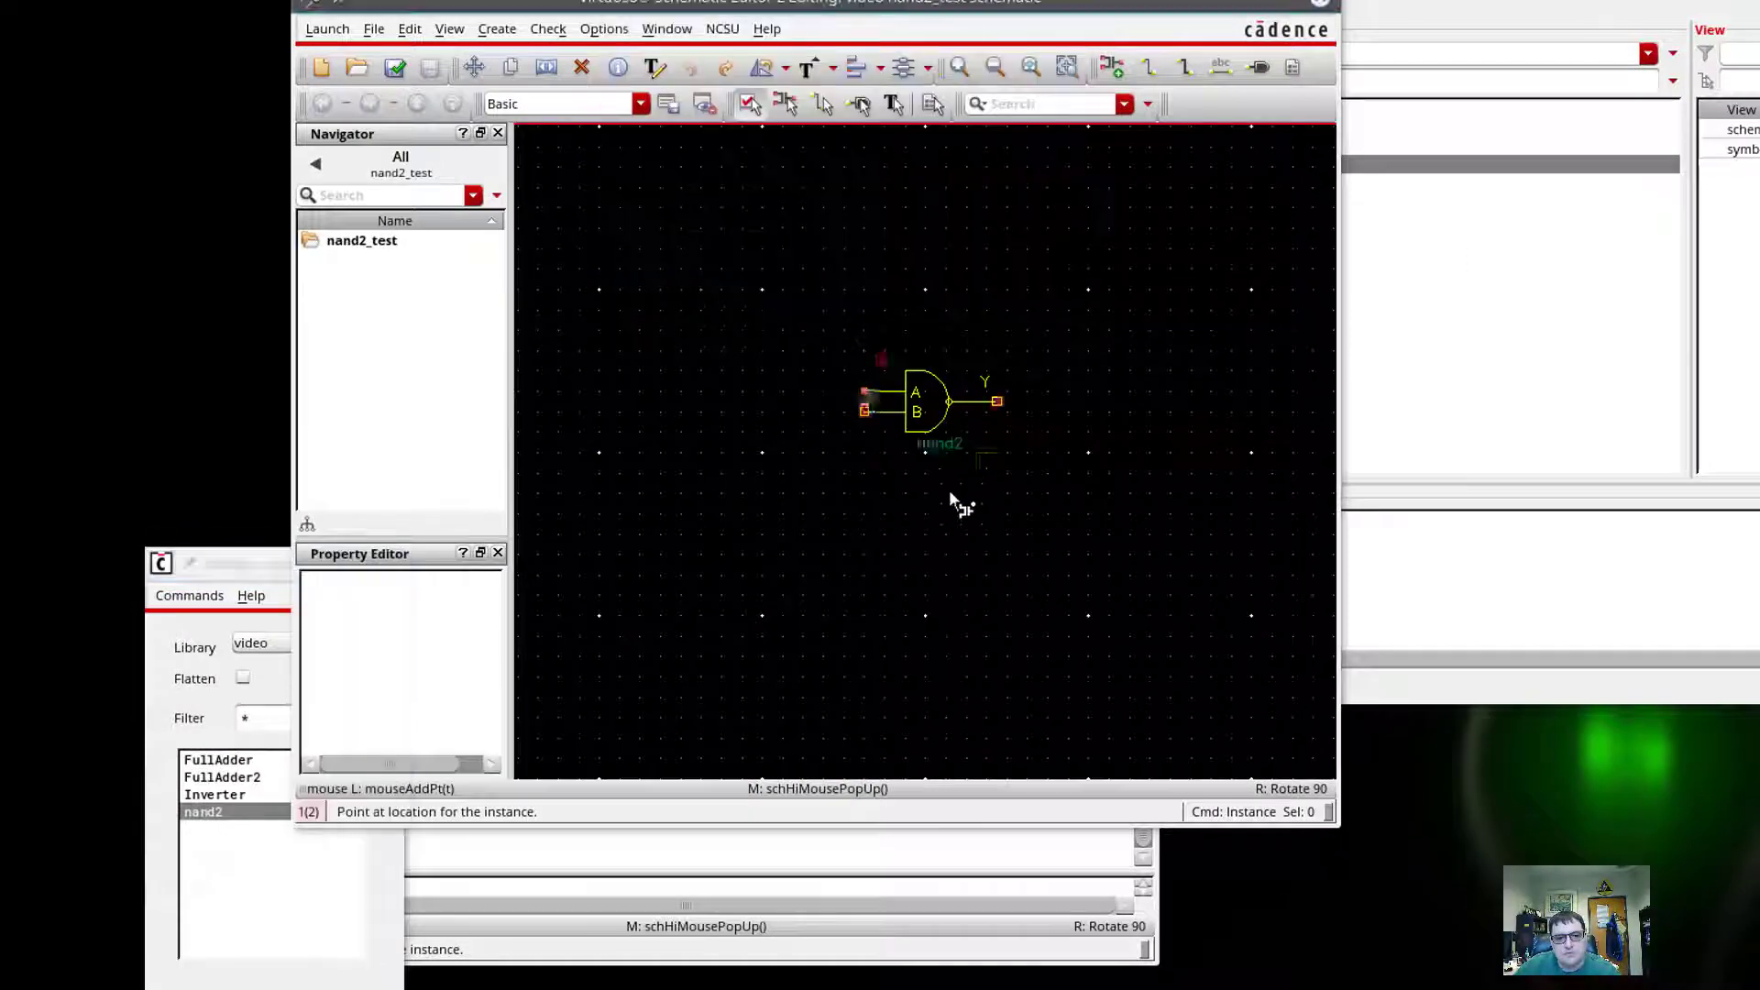
{"action": "left_click", "coordinate": [865, 392]}
{"action": "key", "text": "Escape"}
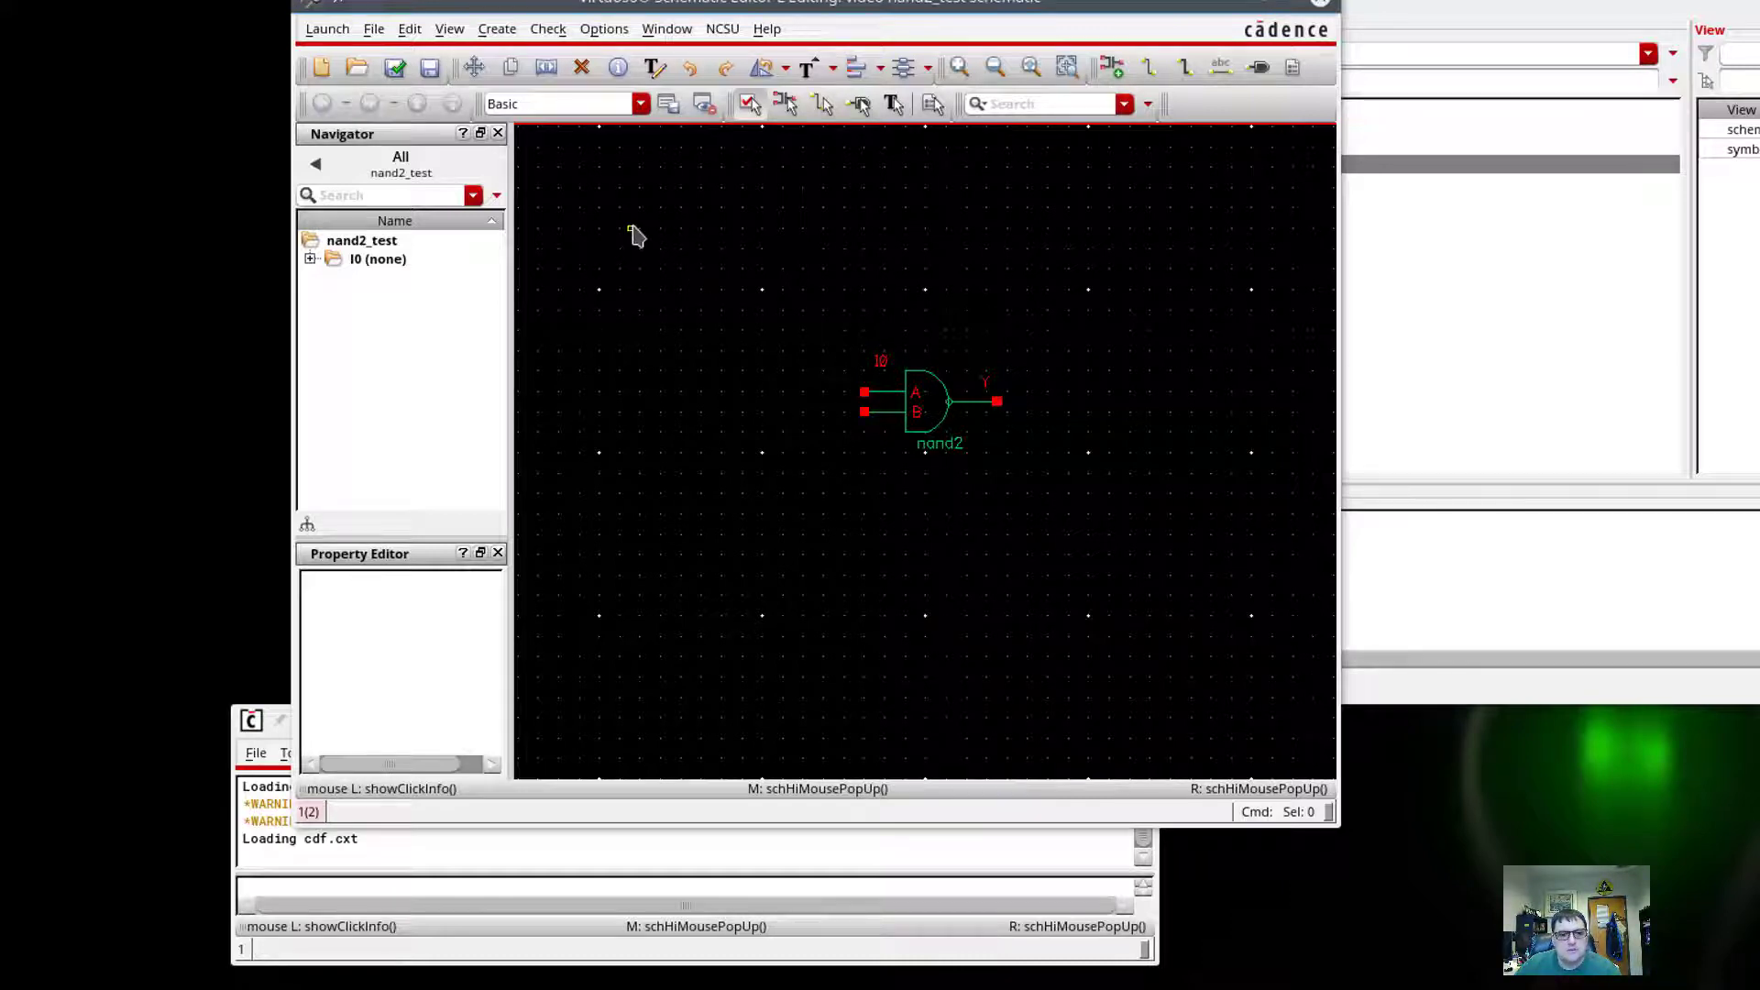
Step: Place two vpulse voltage sources from NCSU_Analog_Parts below and to the right of the NAND gate
{"action": "left_click", "coordinate": [495, 30]}
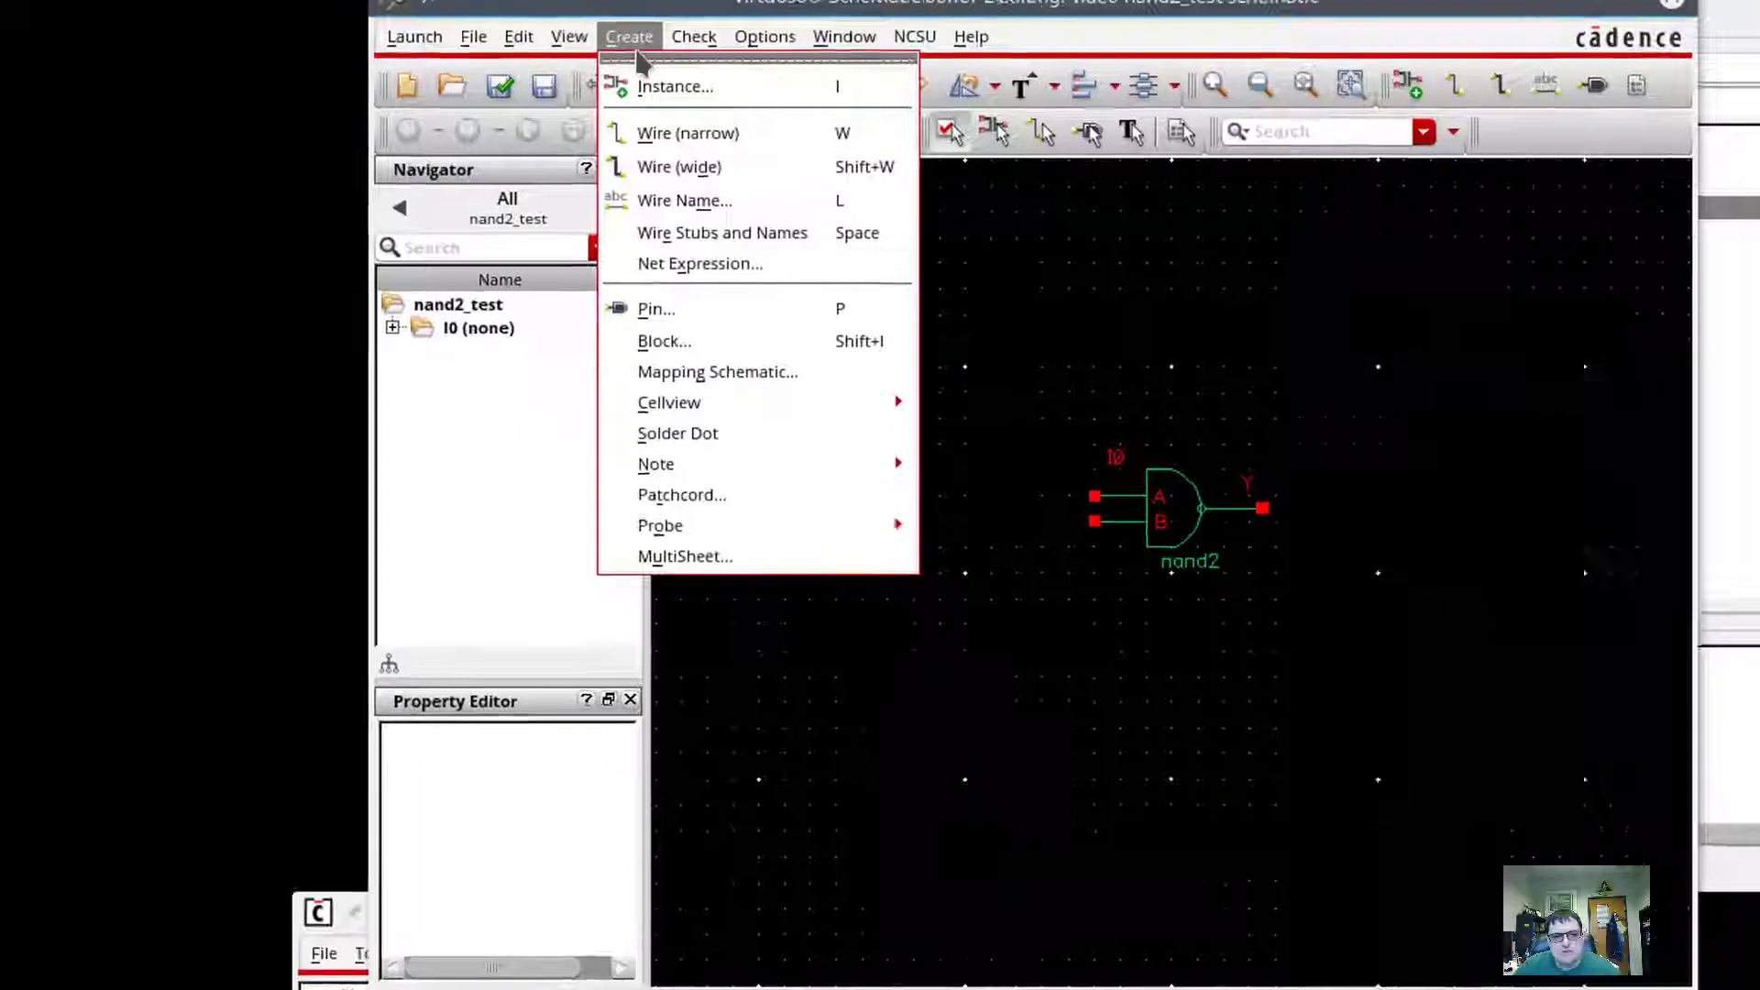
{"action": "mouse_move", "coordinate": [683, 41]}
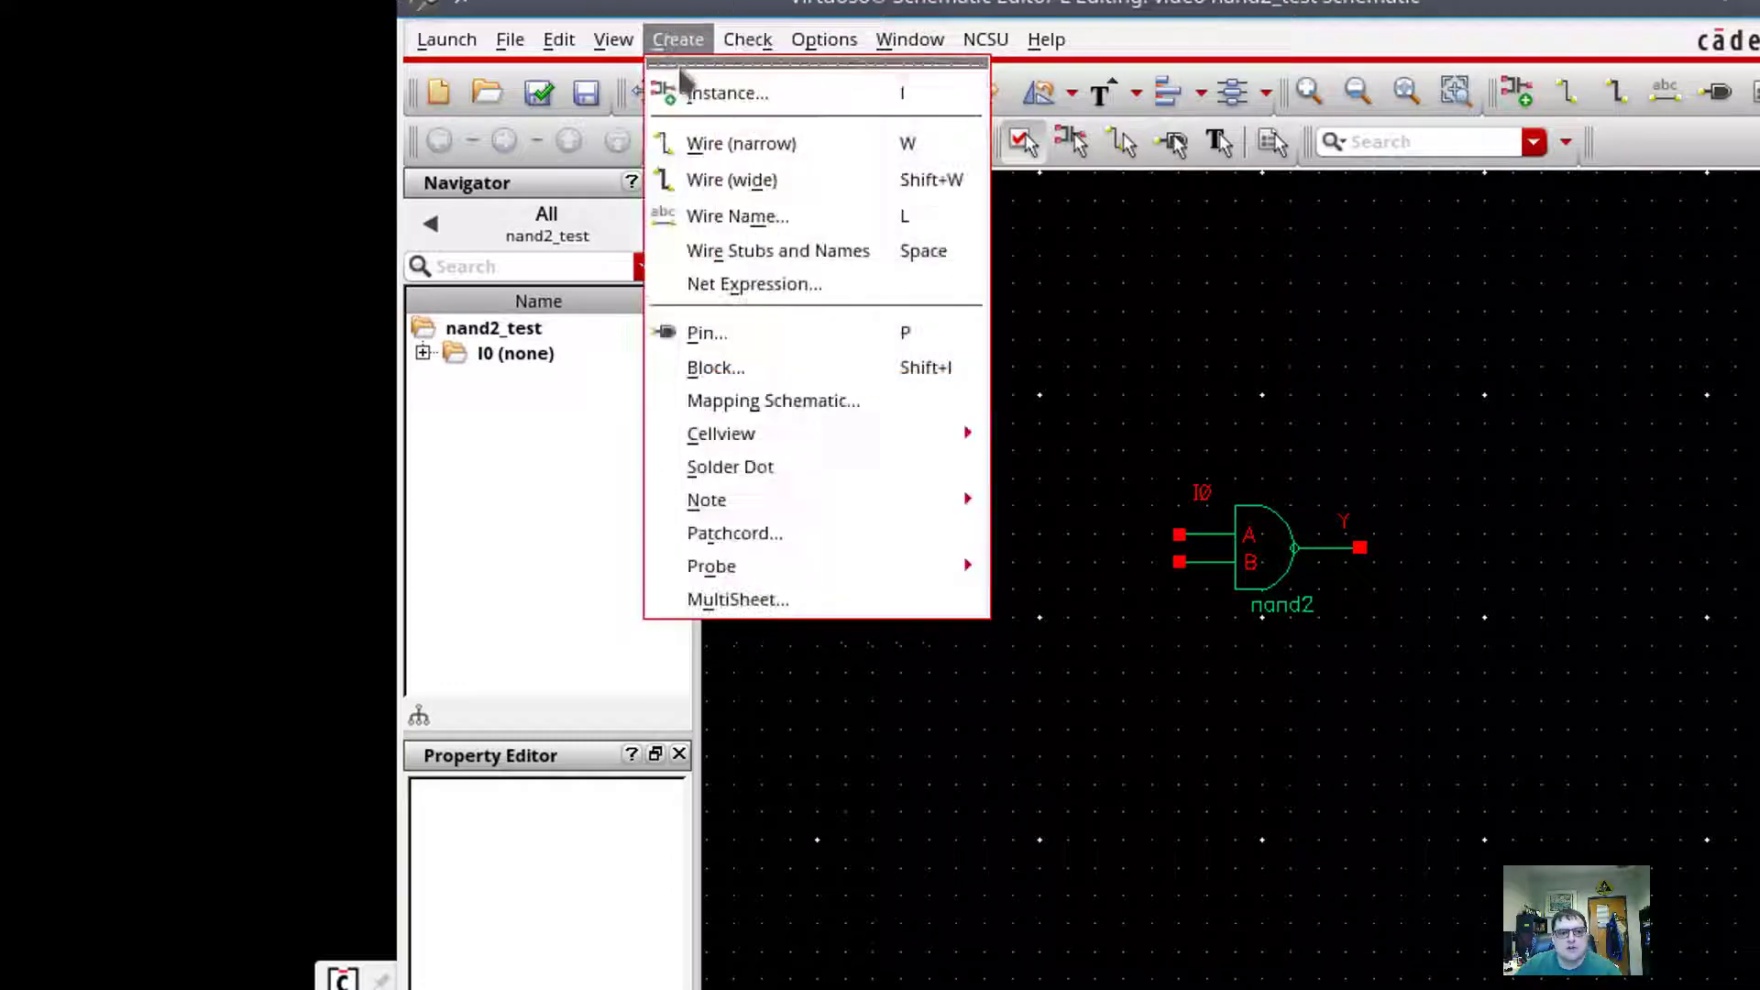
{"action": "left_click", "coordinate": [689, 101]}
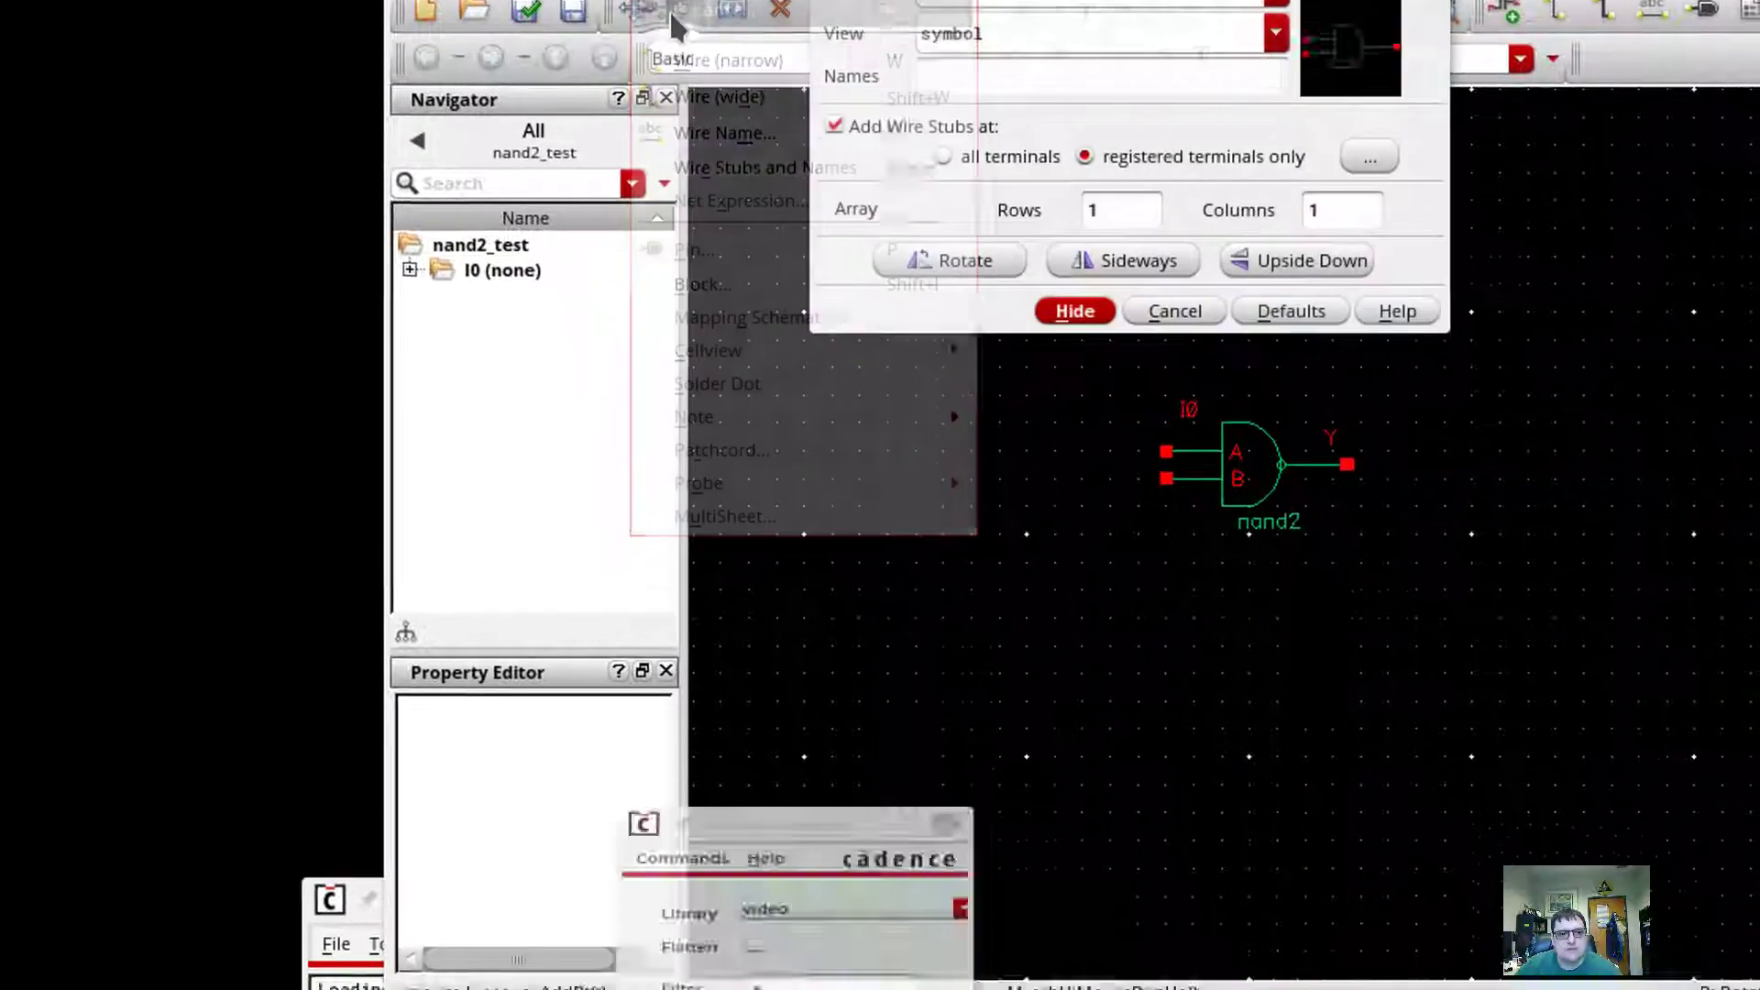
{"action": "left_click", "coordinate": [369, 660]}
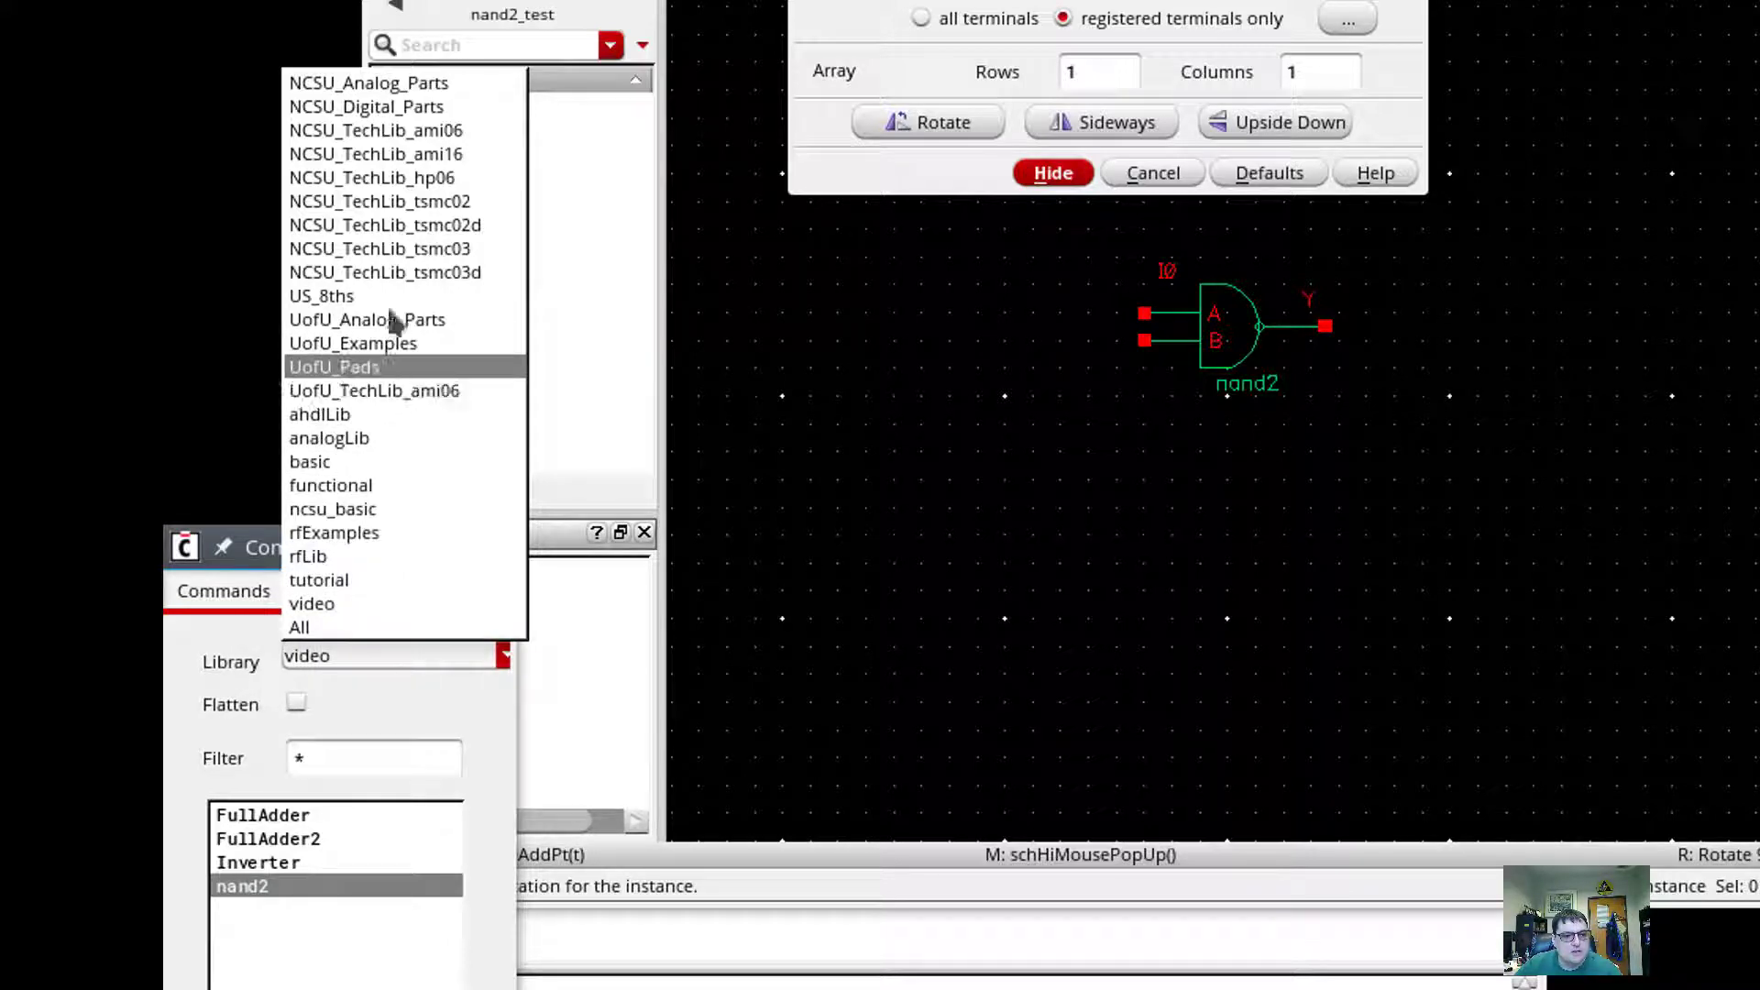
{"action": "left_click", "coordinate": [408, 83]}
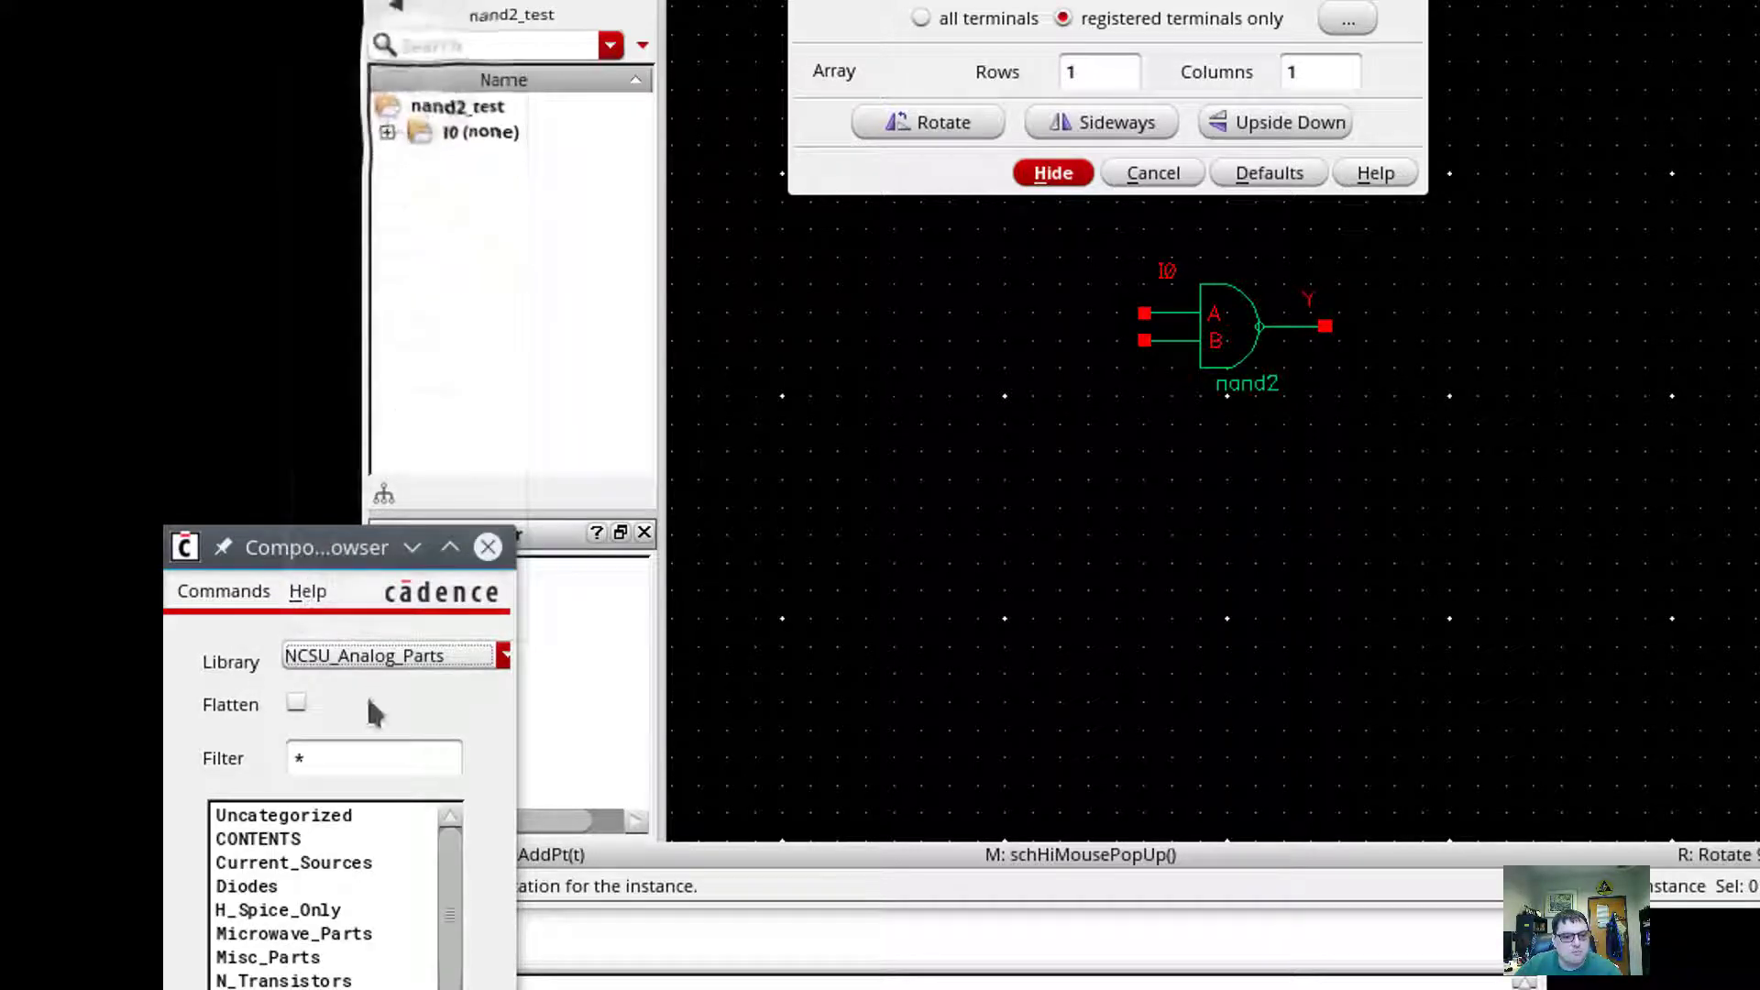
{"action": "scroll", "coordinate": [456, 946], "scroll_direction": "down", "scroll_amount": 1}
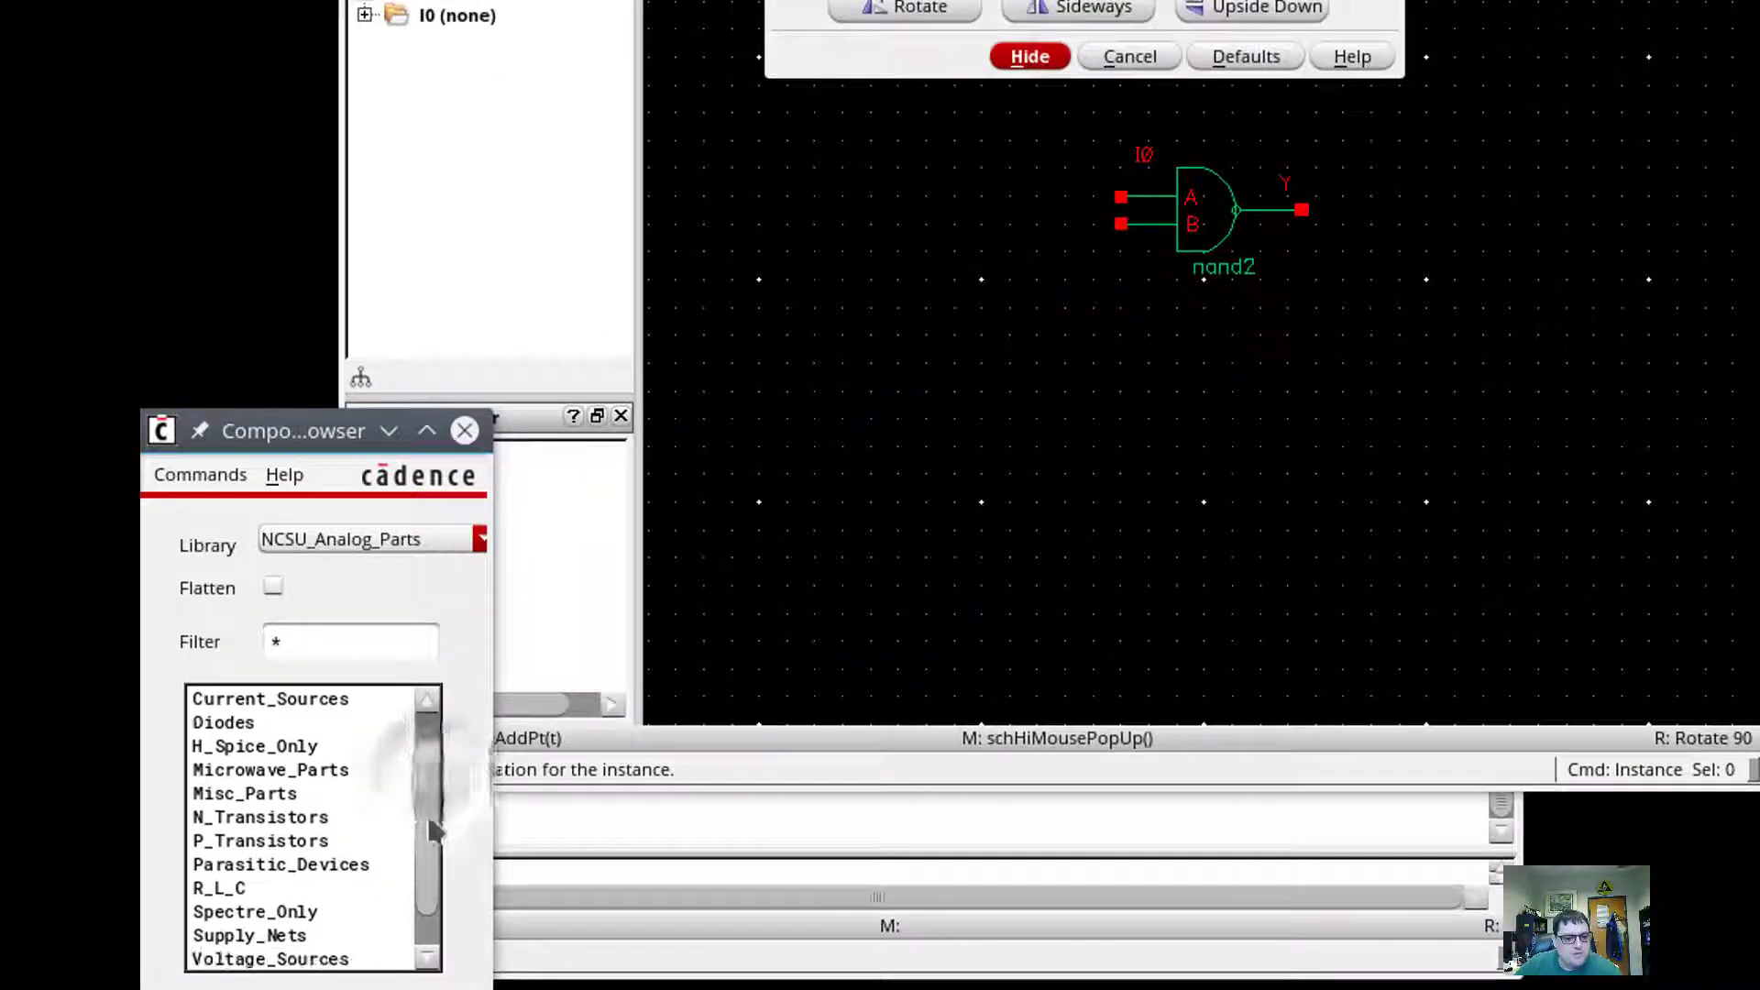
{"action": "left_click_drag", "start_coordinate": [433, 830], "coordinate": [434, 859]}
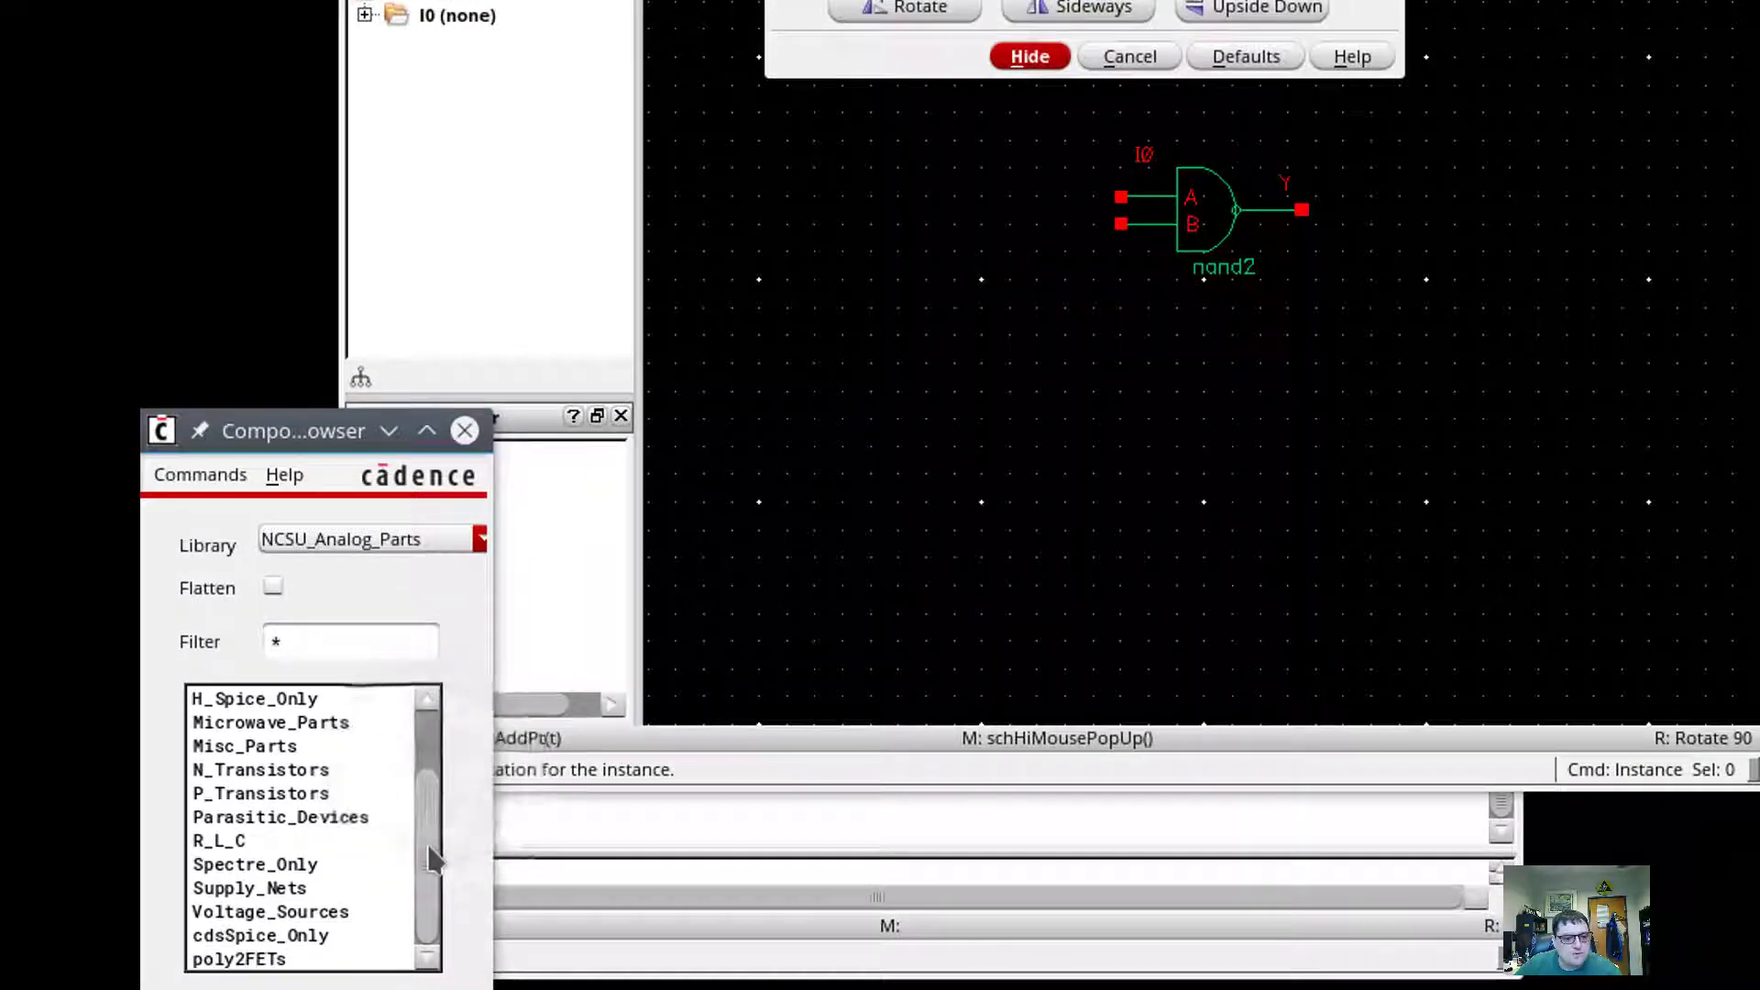
{"action": "left_click", "coordinate": [306, 913]}
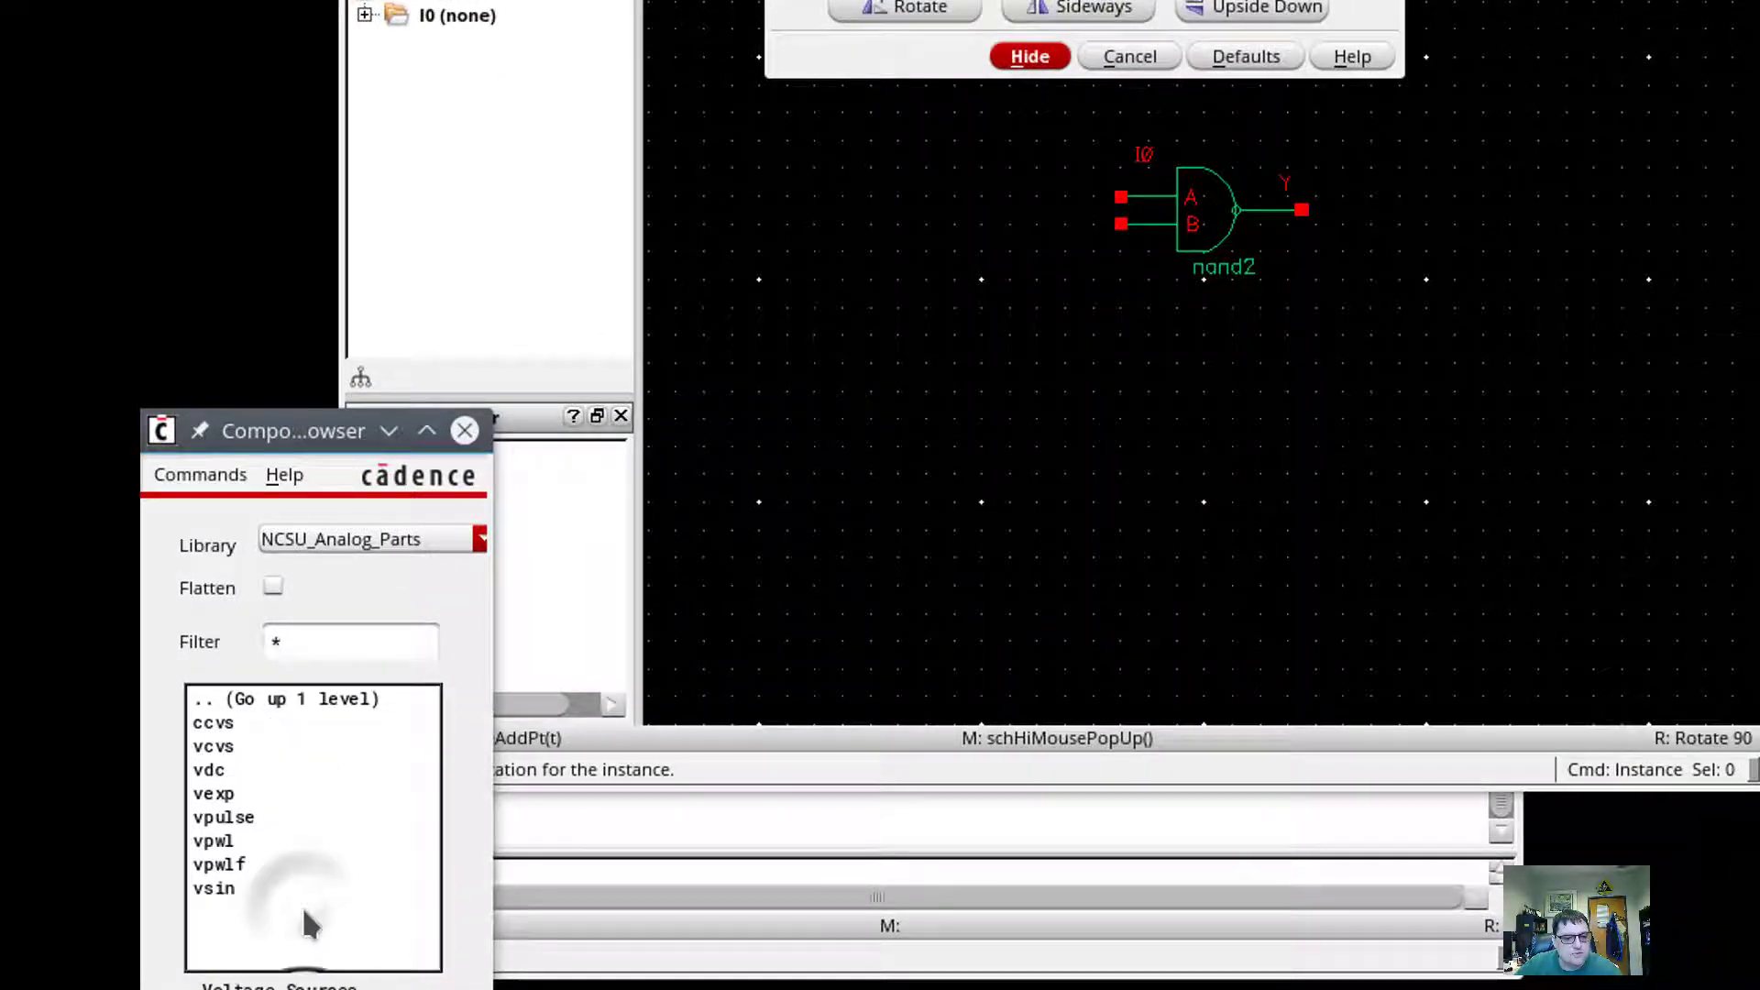
{"action": "left_click", "coordinate": [224, 818]}
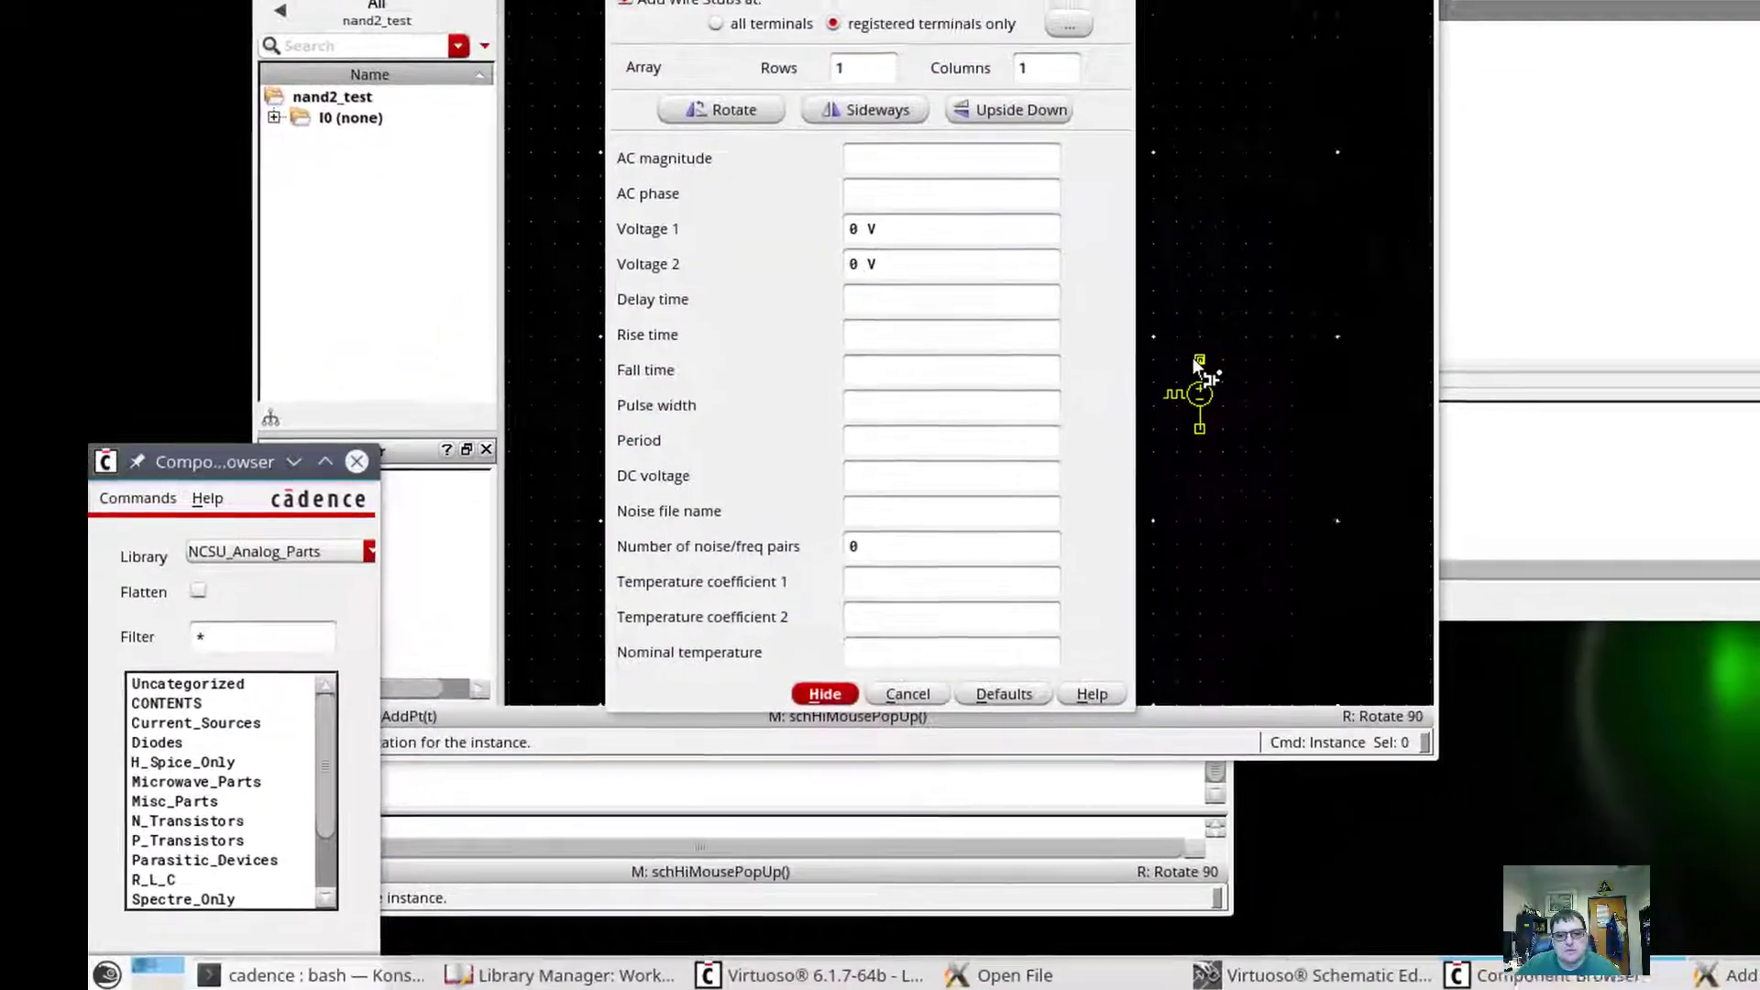
{"action": "left_click", "coordinate": [1013, 525]}
{"action": "left_click", "coordinate": [1279, 446]}
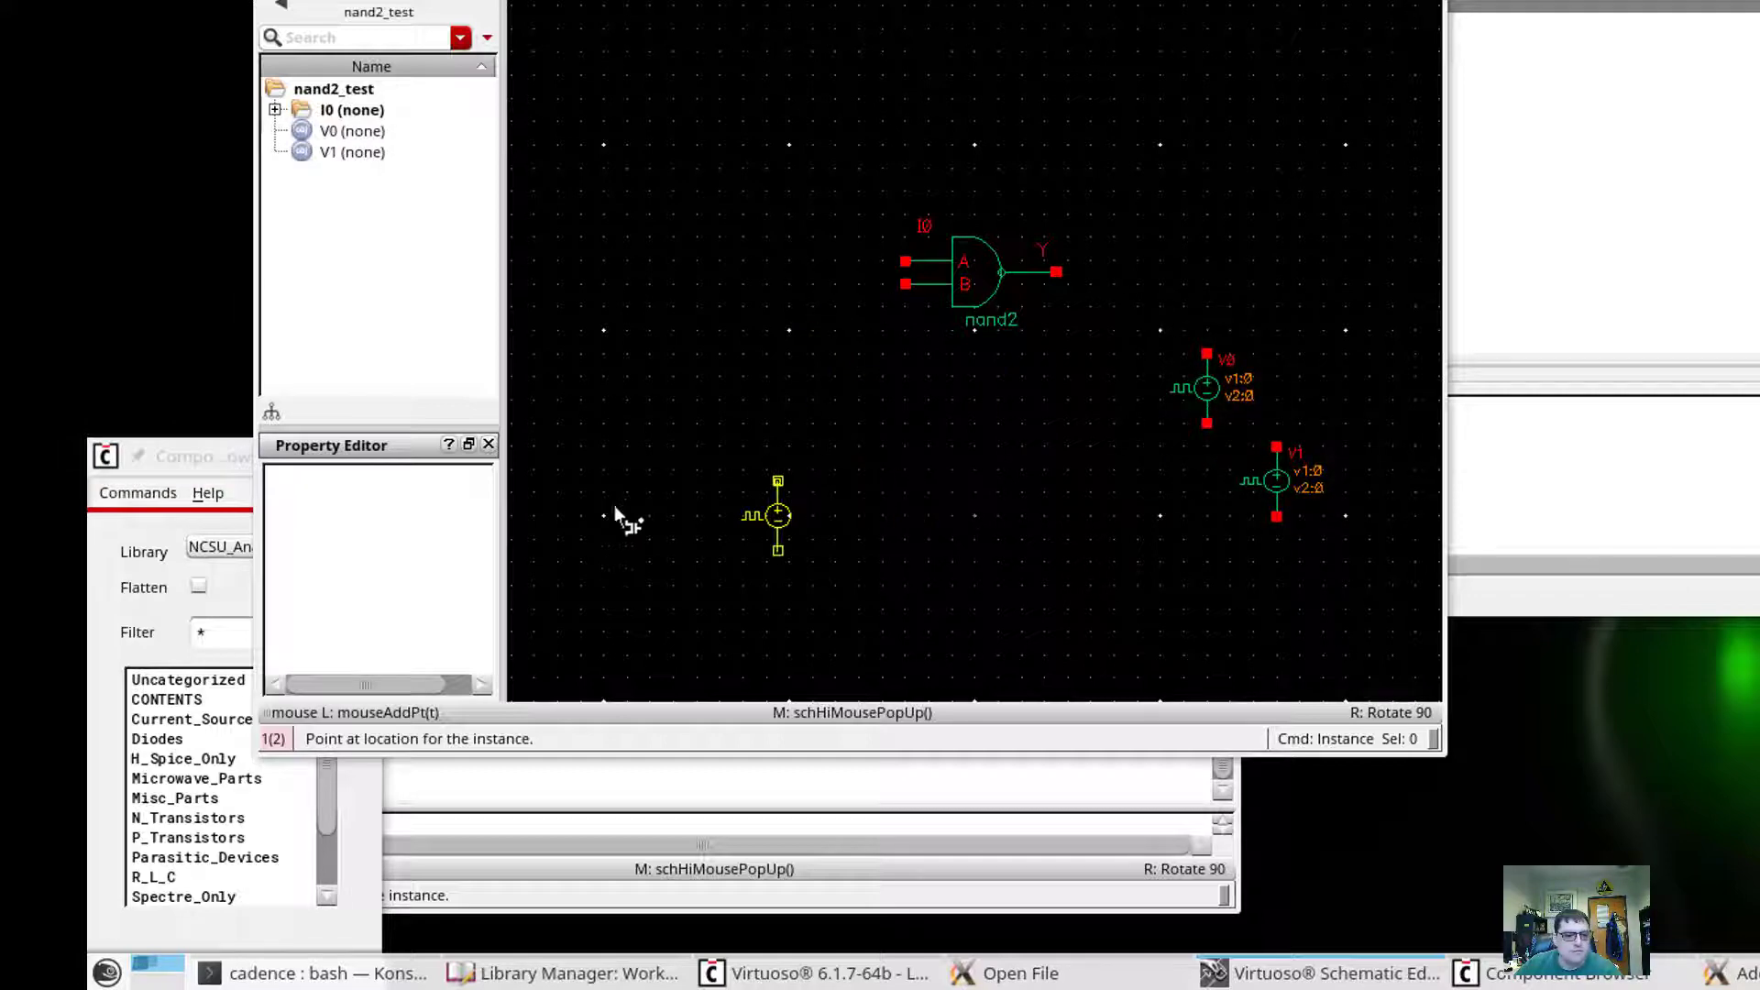
Step: Place a vdd supply symbol and a gnd symbol from Supply_Nets, one above the other, to the left of the NAND gate
{"action": "left_click", "coordinate": [161, 632]}
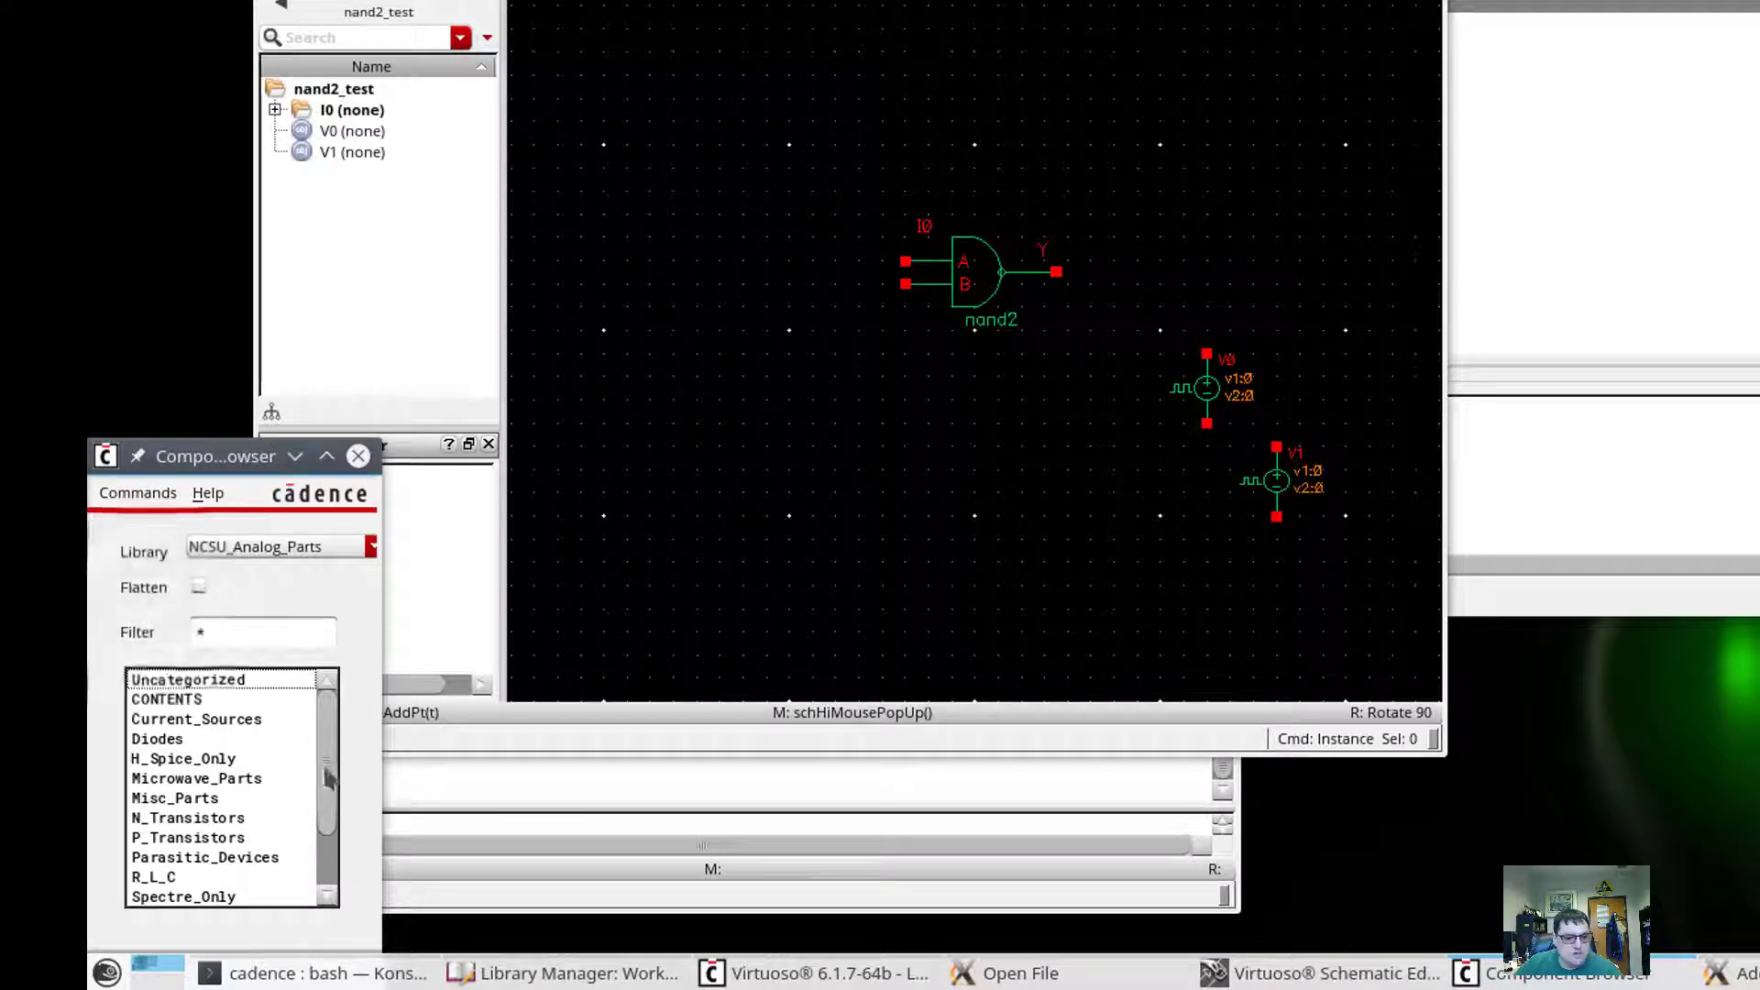
{"action": "scroll", "coordinate": [301, 819], "scroll_direction": "down", "scroll_amount": 2}
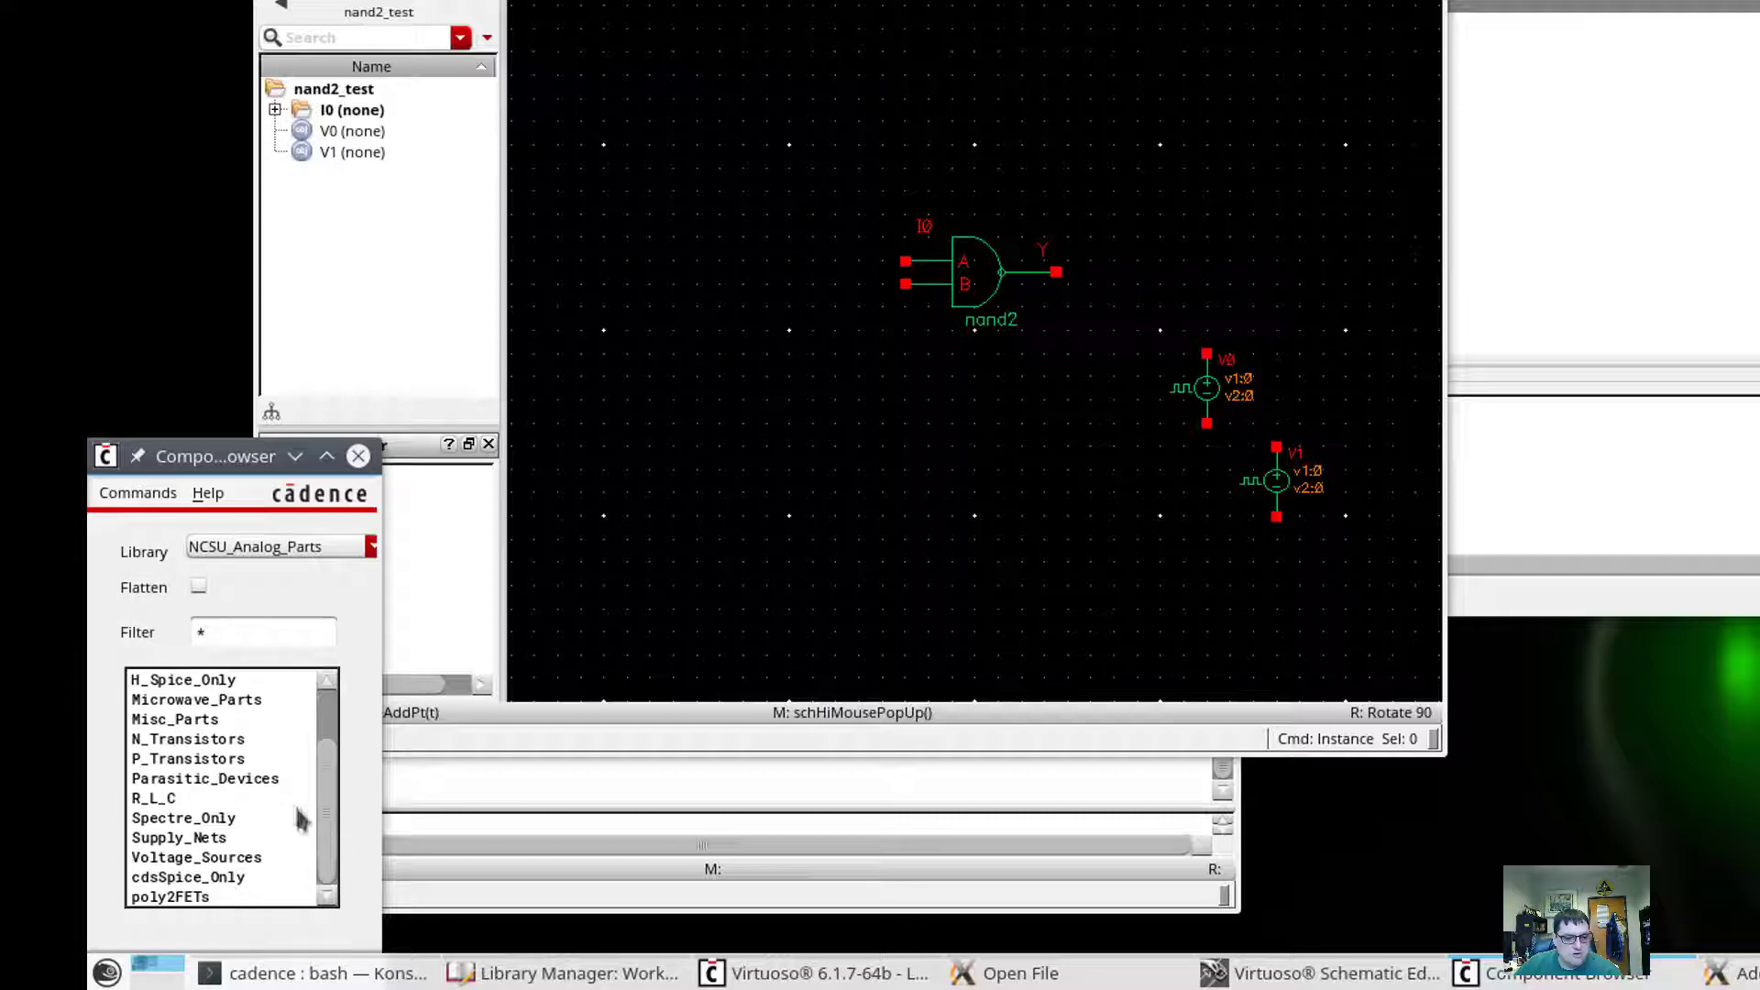
{"action": "left_click", "coordinate": [192, 839]}
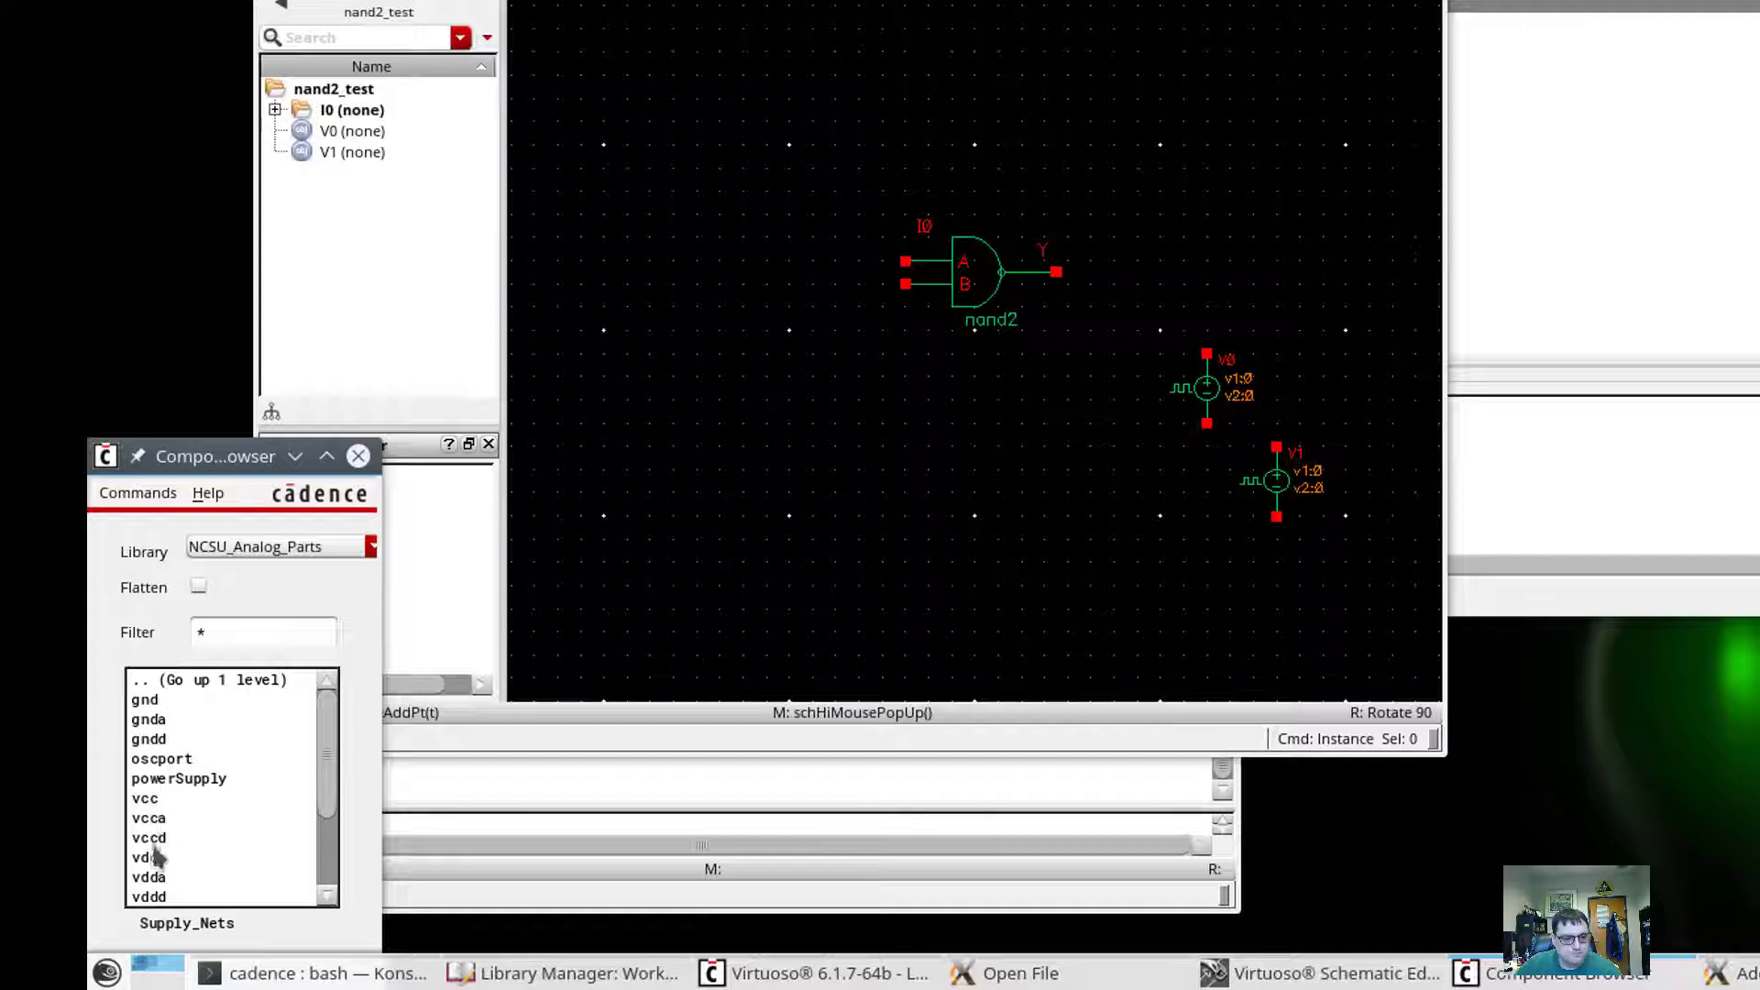
{"action": "left_click", "coordinate": [156, 857]}
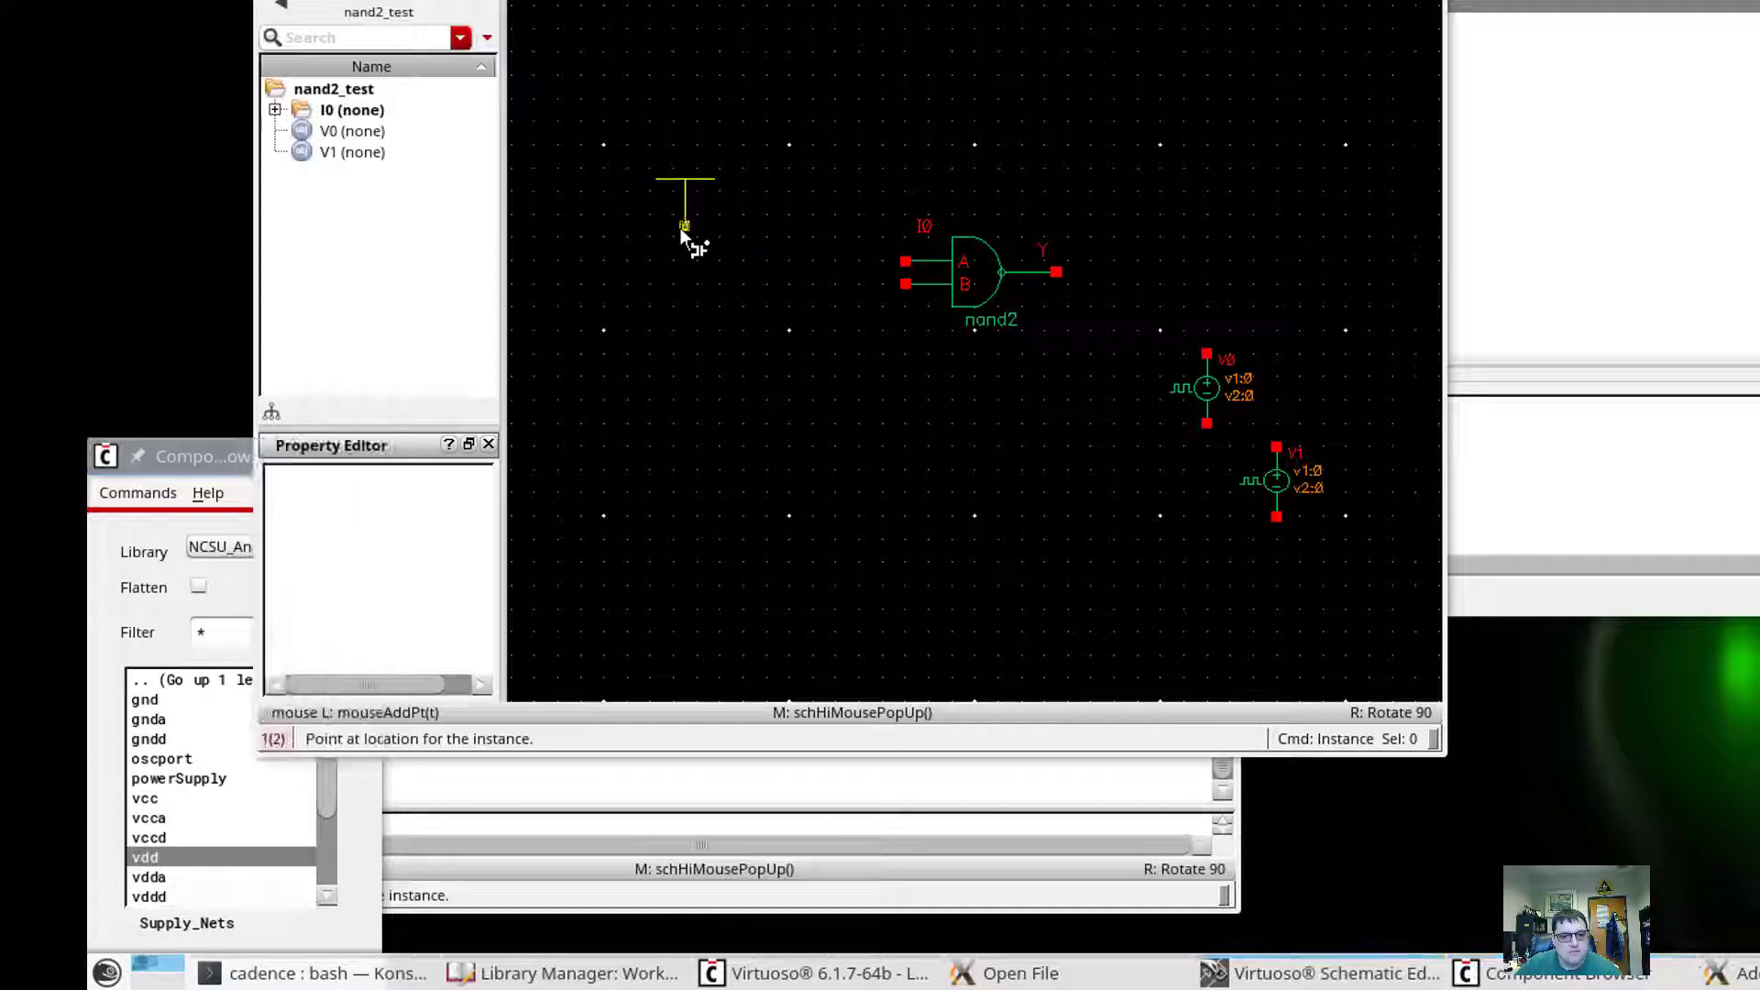
{"action": "left_click", "coordinate": [683, 226]}
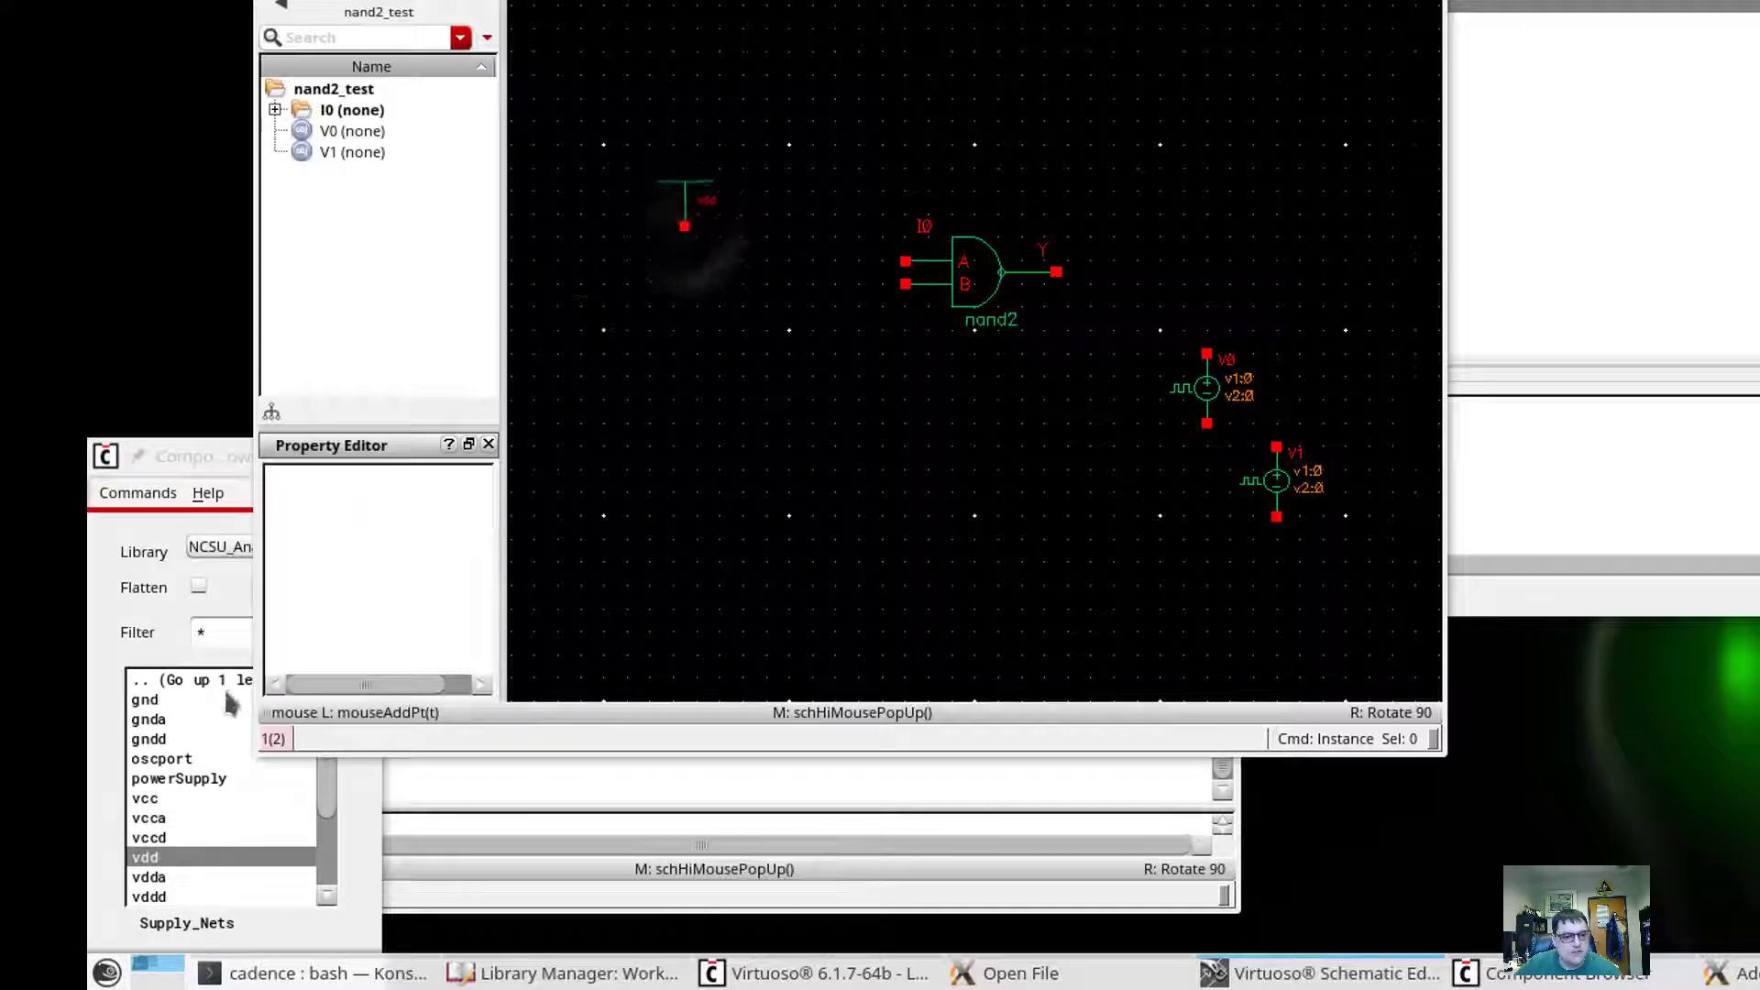
{"action": "left_click", "coordinate": [147, 700]}
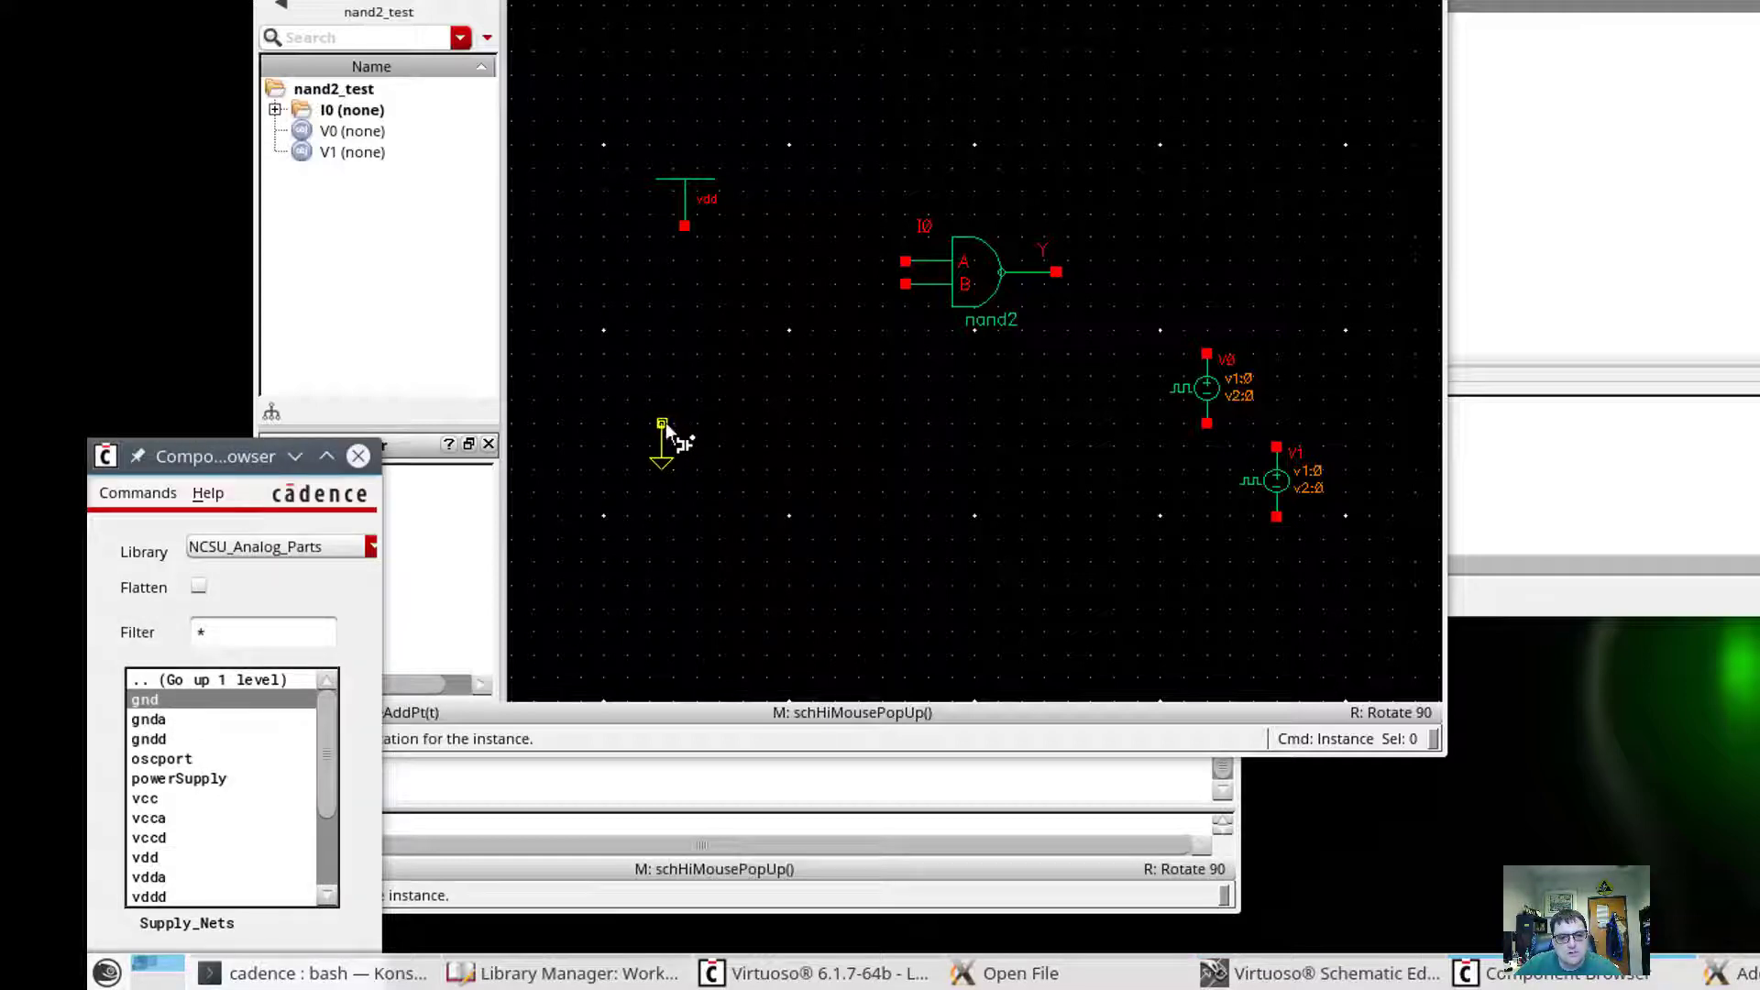
{"action": "left_click", "coordinate": [683, 424]}
Step: Place a vdc voltage source between the vdd and gnd symbols and wire it to both
{"action": "left_click", "coordinate": [140, 743]}
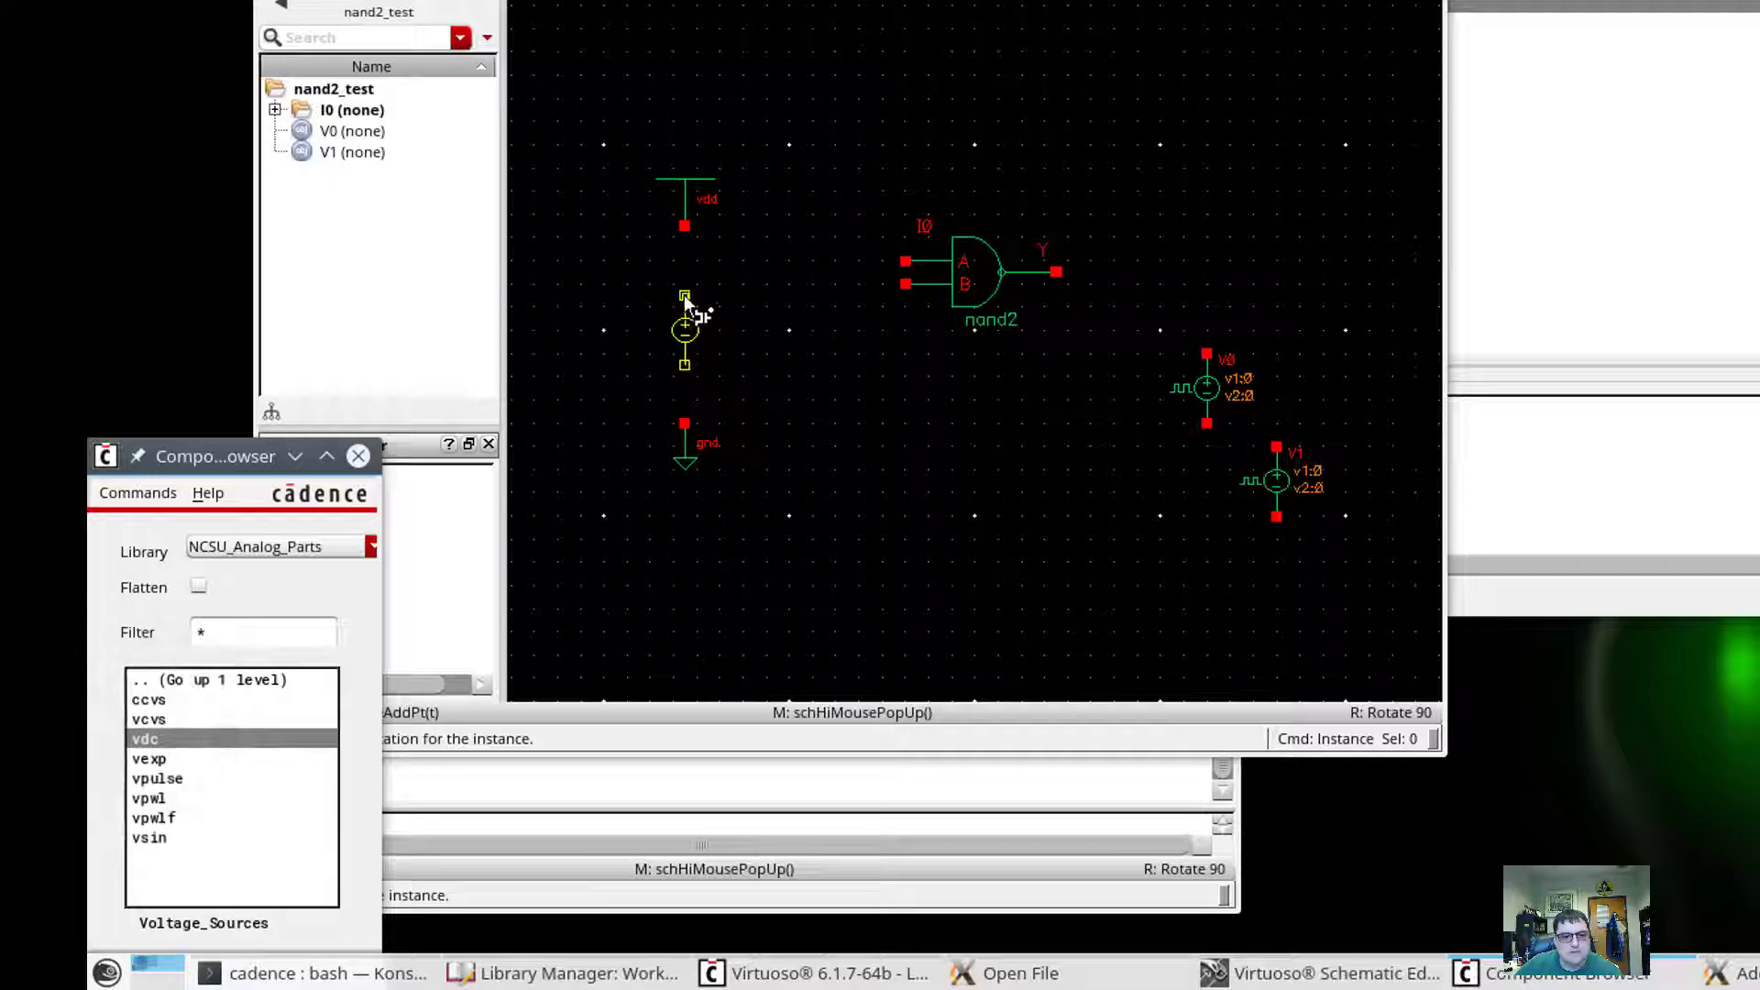
{"action": "left_click", "coordinate": [684, 309]}
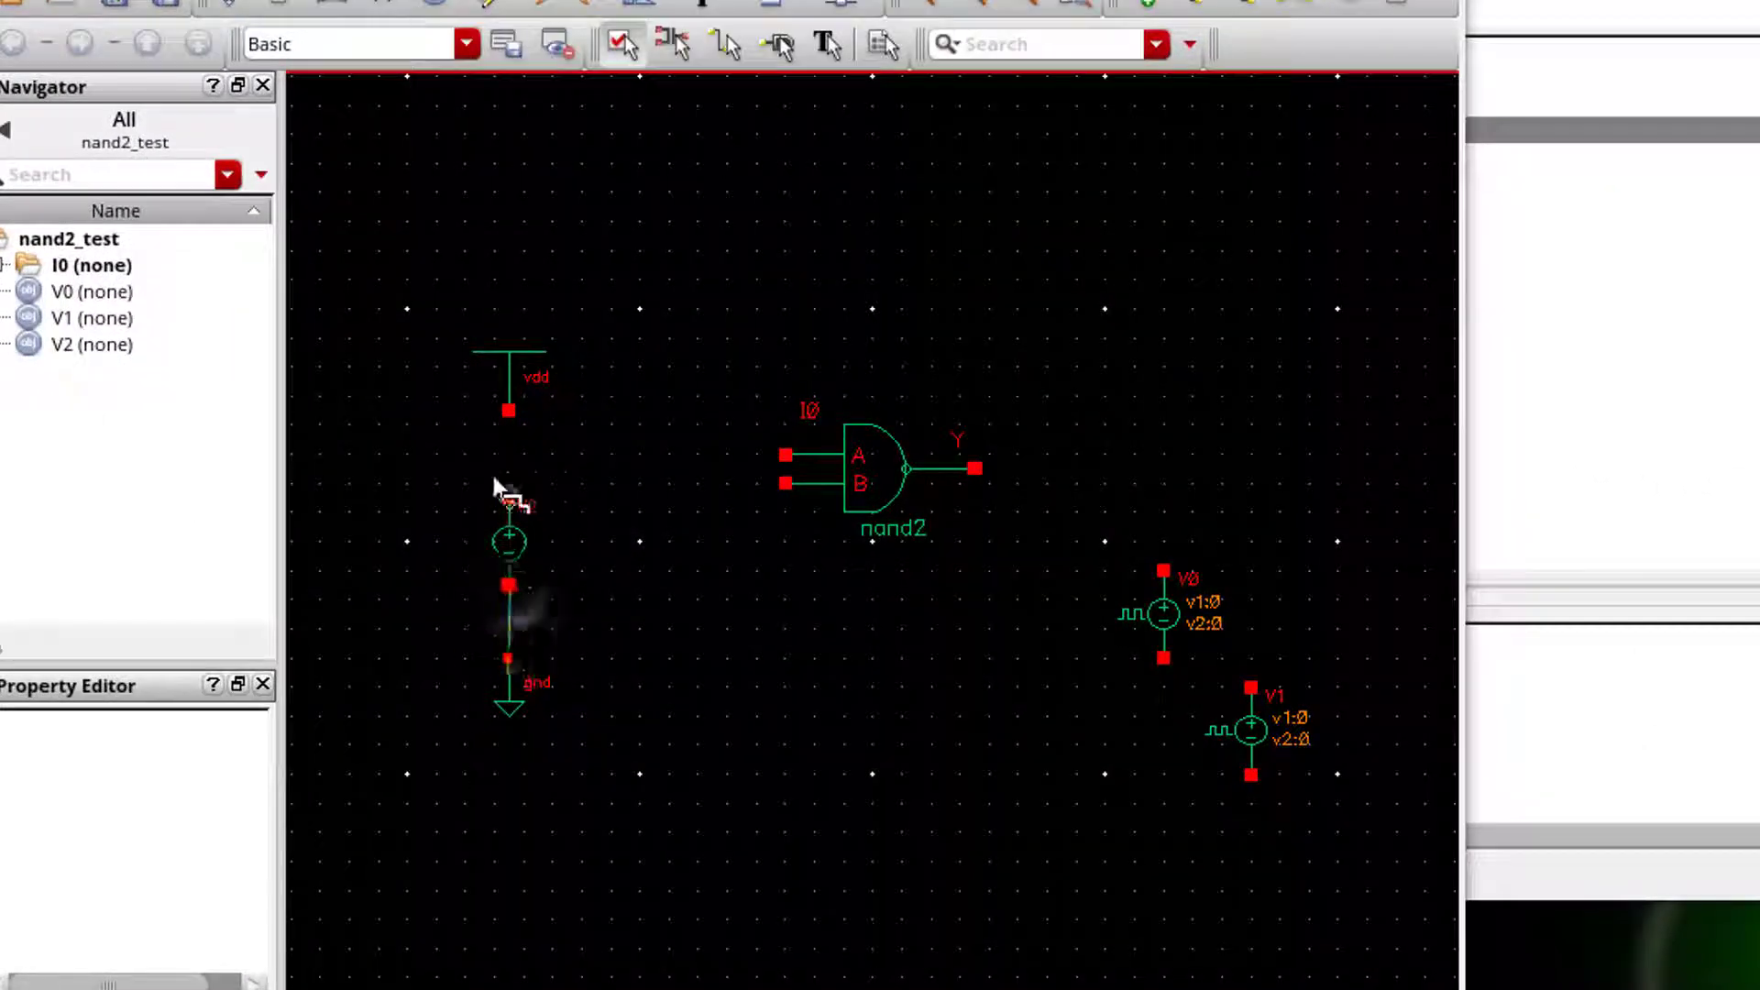
{"action": "left_click_drag", "start_coordinate": [509, 410], "coordinate": [509, 504]}
Step: Set the DC voltage of the vdc source to 5 V
{"action": "left_click", "coordinate": [511, 541]}
{"action": "double_click", "coordinate": [520, 545]}
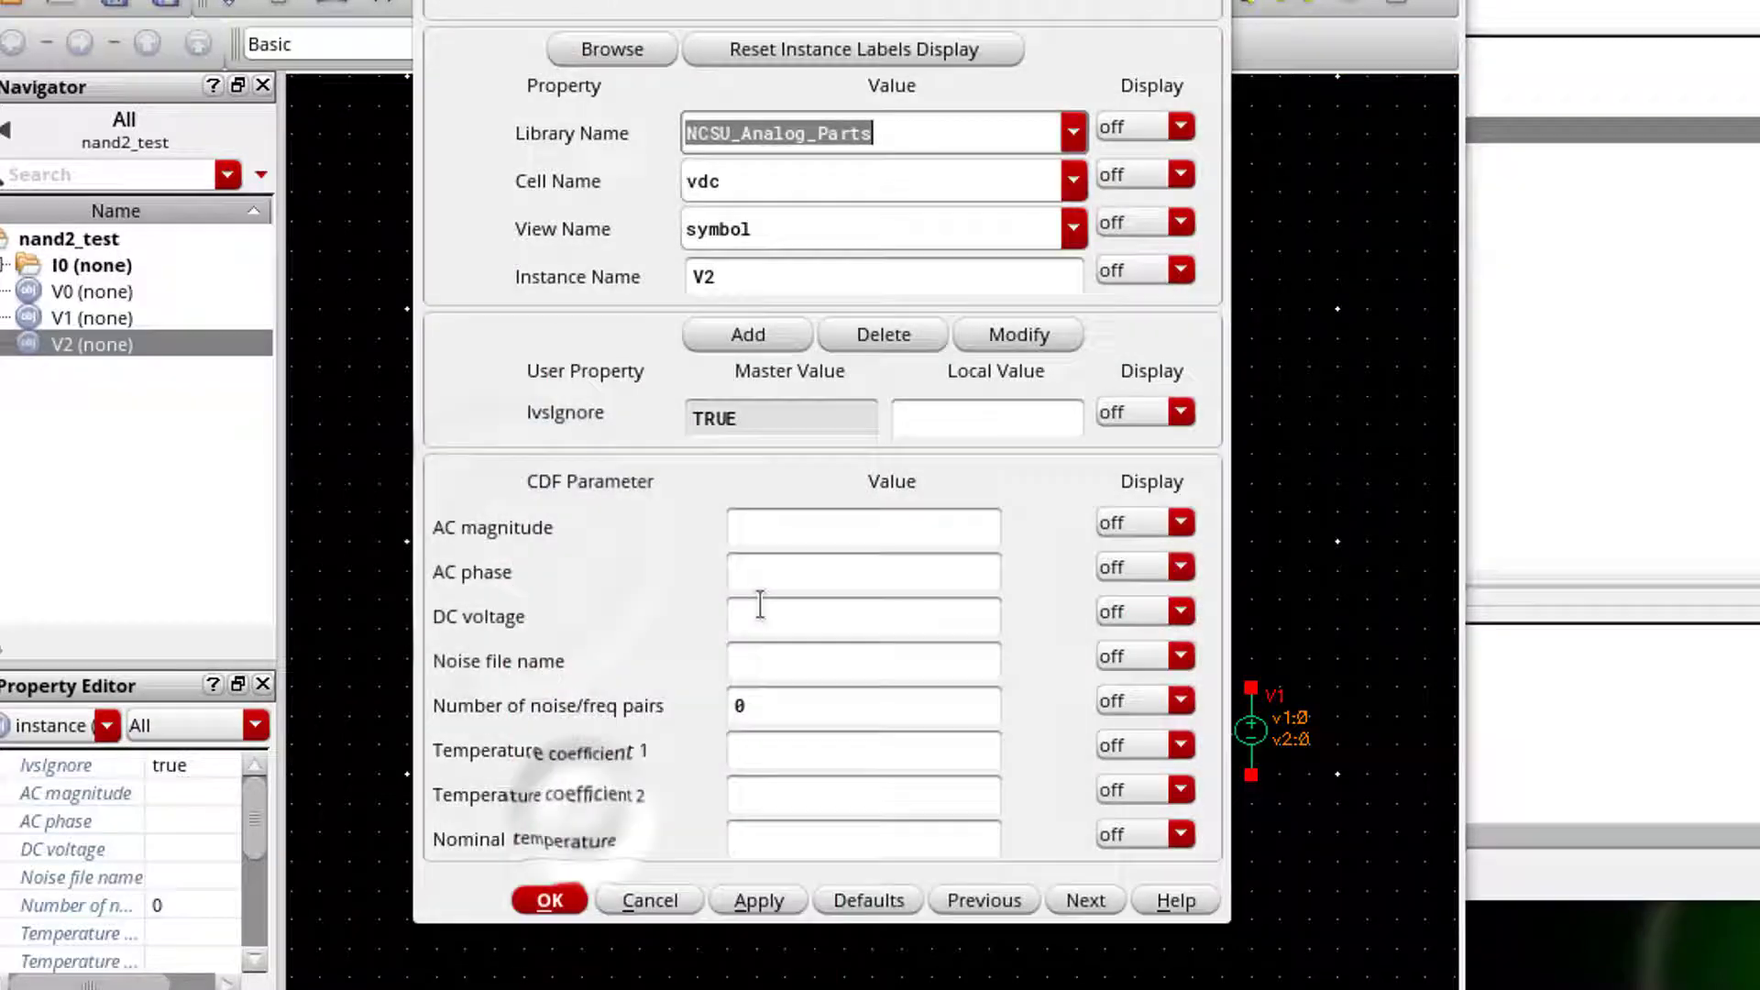
{"action": "left_click", "coordinate": [761, 612]}
{"action": "type", "text": "5"}
{"action": "left_click", "coordinate": [567, 896]}
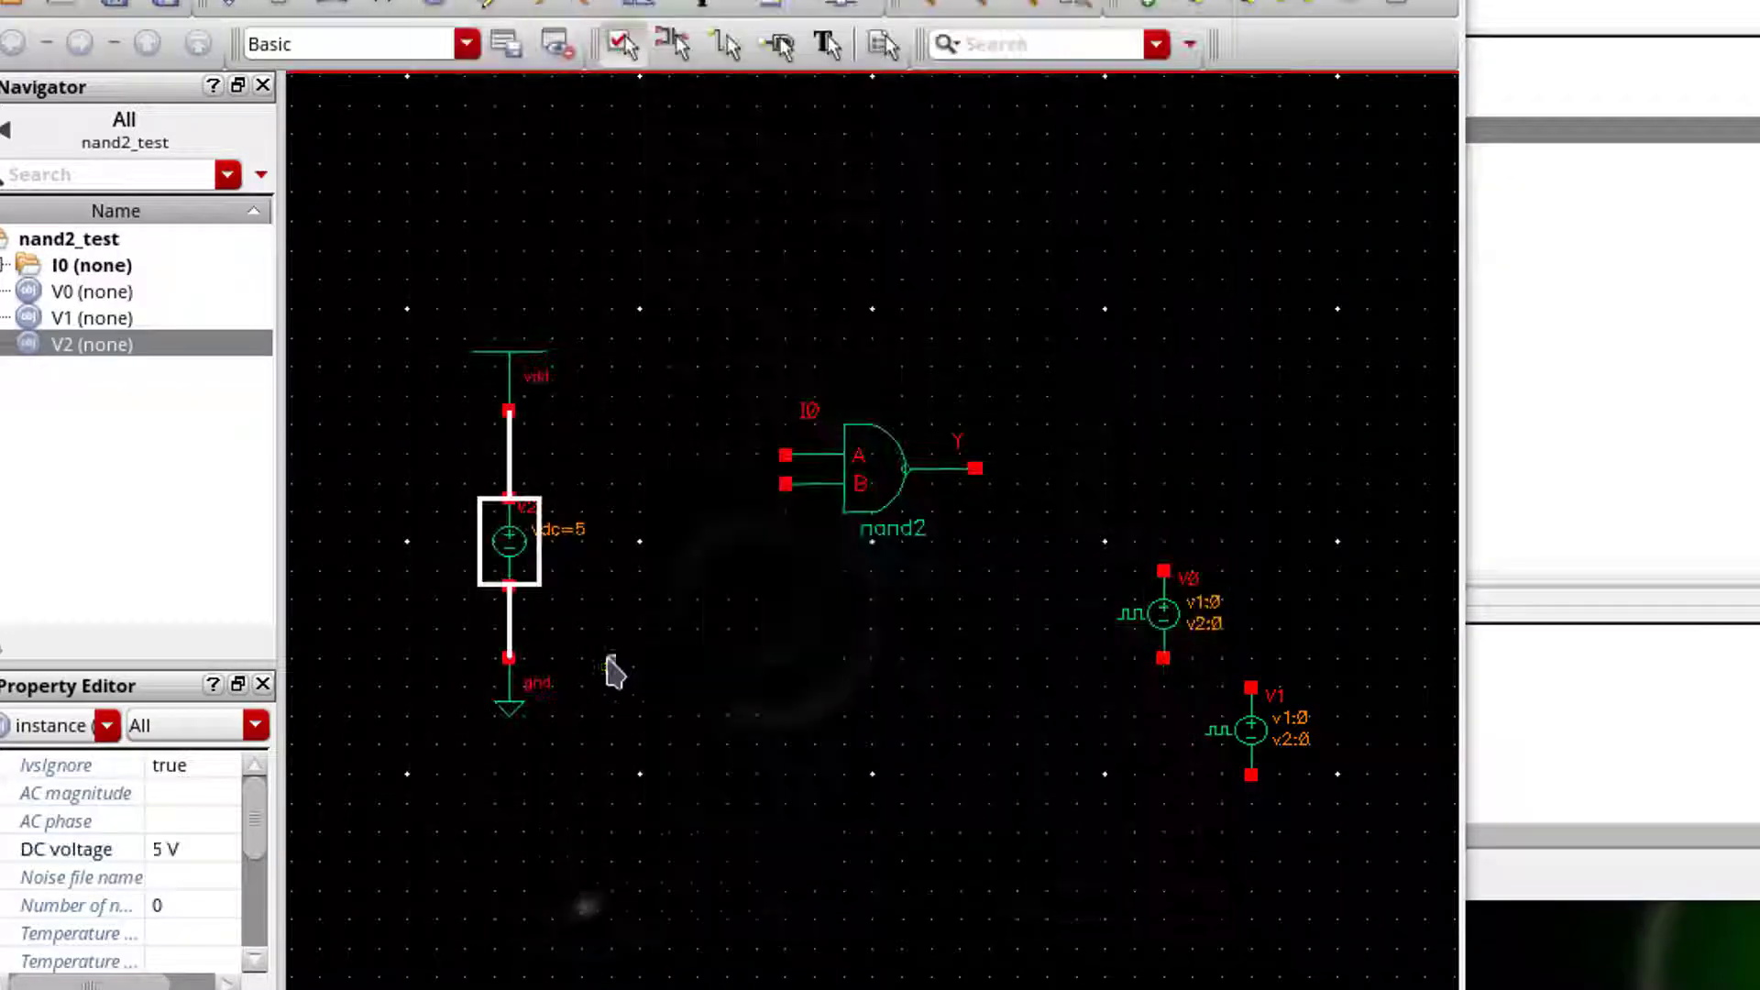
Step: Move both pulse sources to the lower left of the NAND gate and wire V0 to input A and V1 to input B
{"action": "left_click_drag", "start_coordinate": [1153, 626], "coordinate": [658, 598]}
{"action": "left_click_drag", "start_coordinate": [1243, 743], "coordinate": [747, 655]}
{"action": "key", "text": "w"}
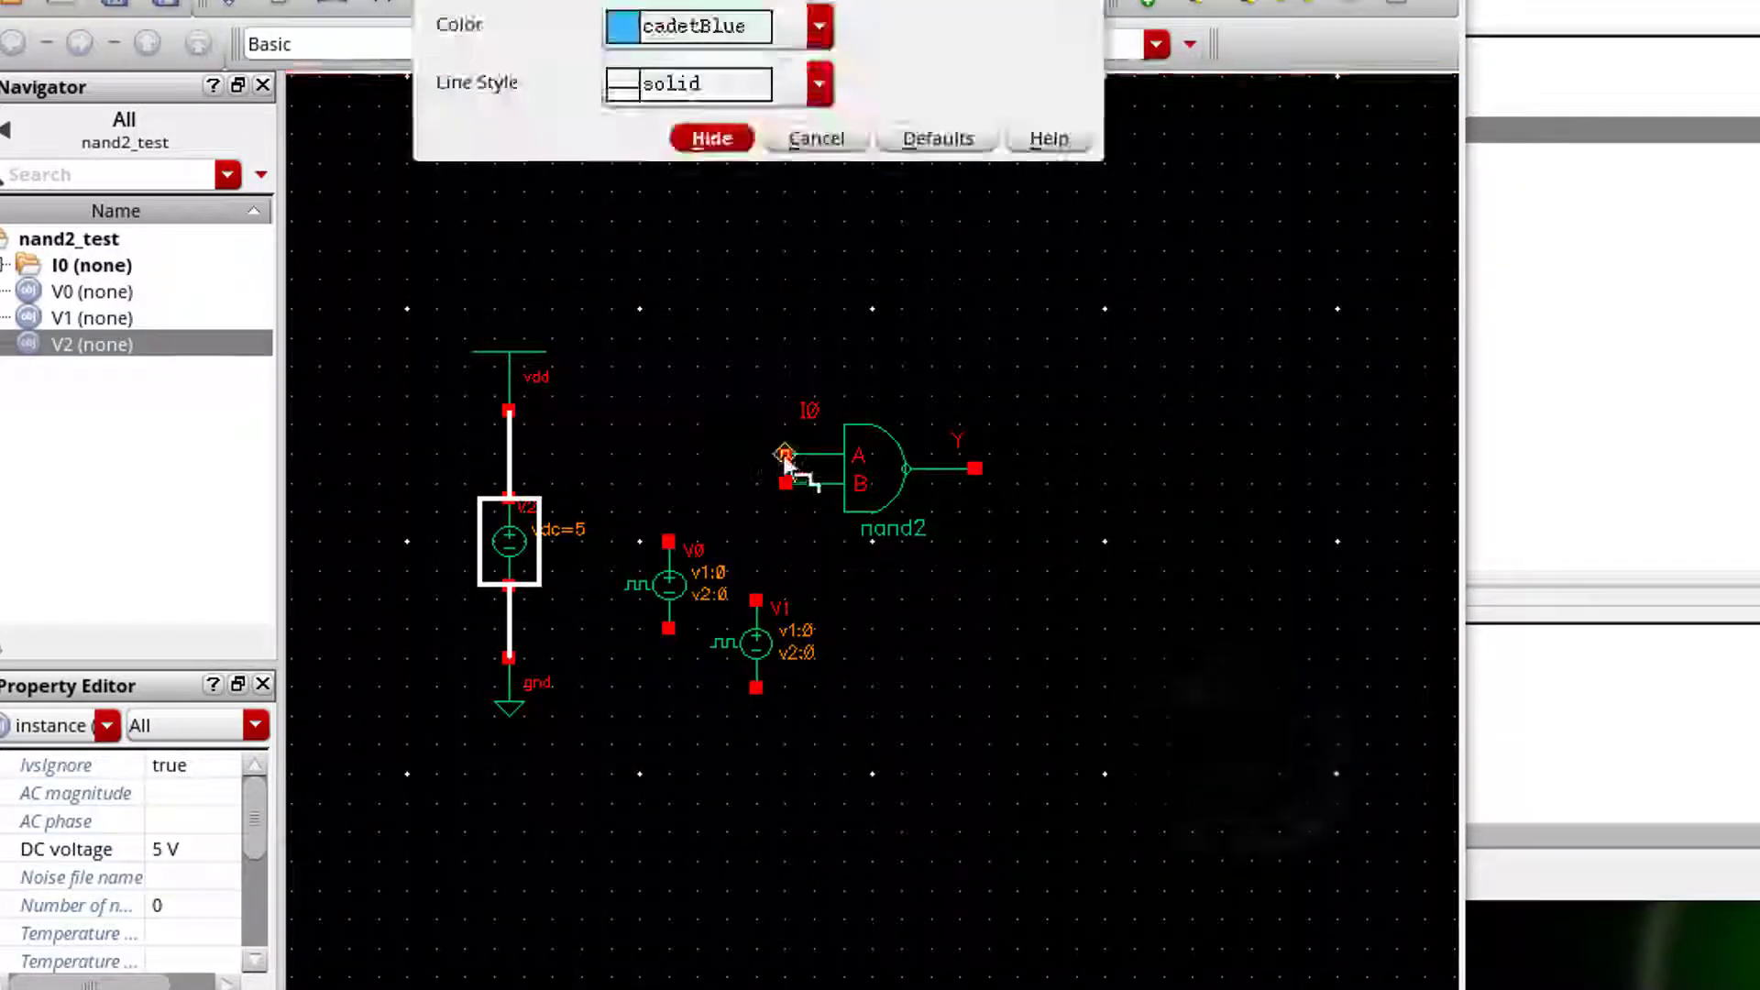
{"action": "left_click", "coordinate": [786, 454]}
{"action": "left_click", "coordinate": [668, 542]}
{"action": "left_click", "coordinate": [756, 601]}
{"action": "key", "text": "Escape"}
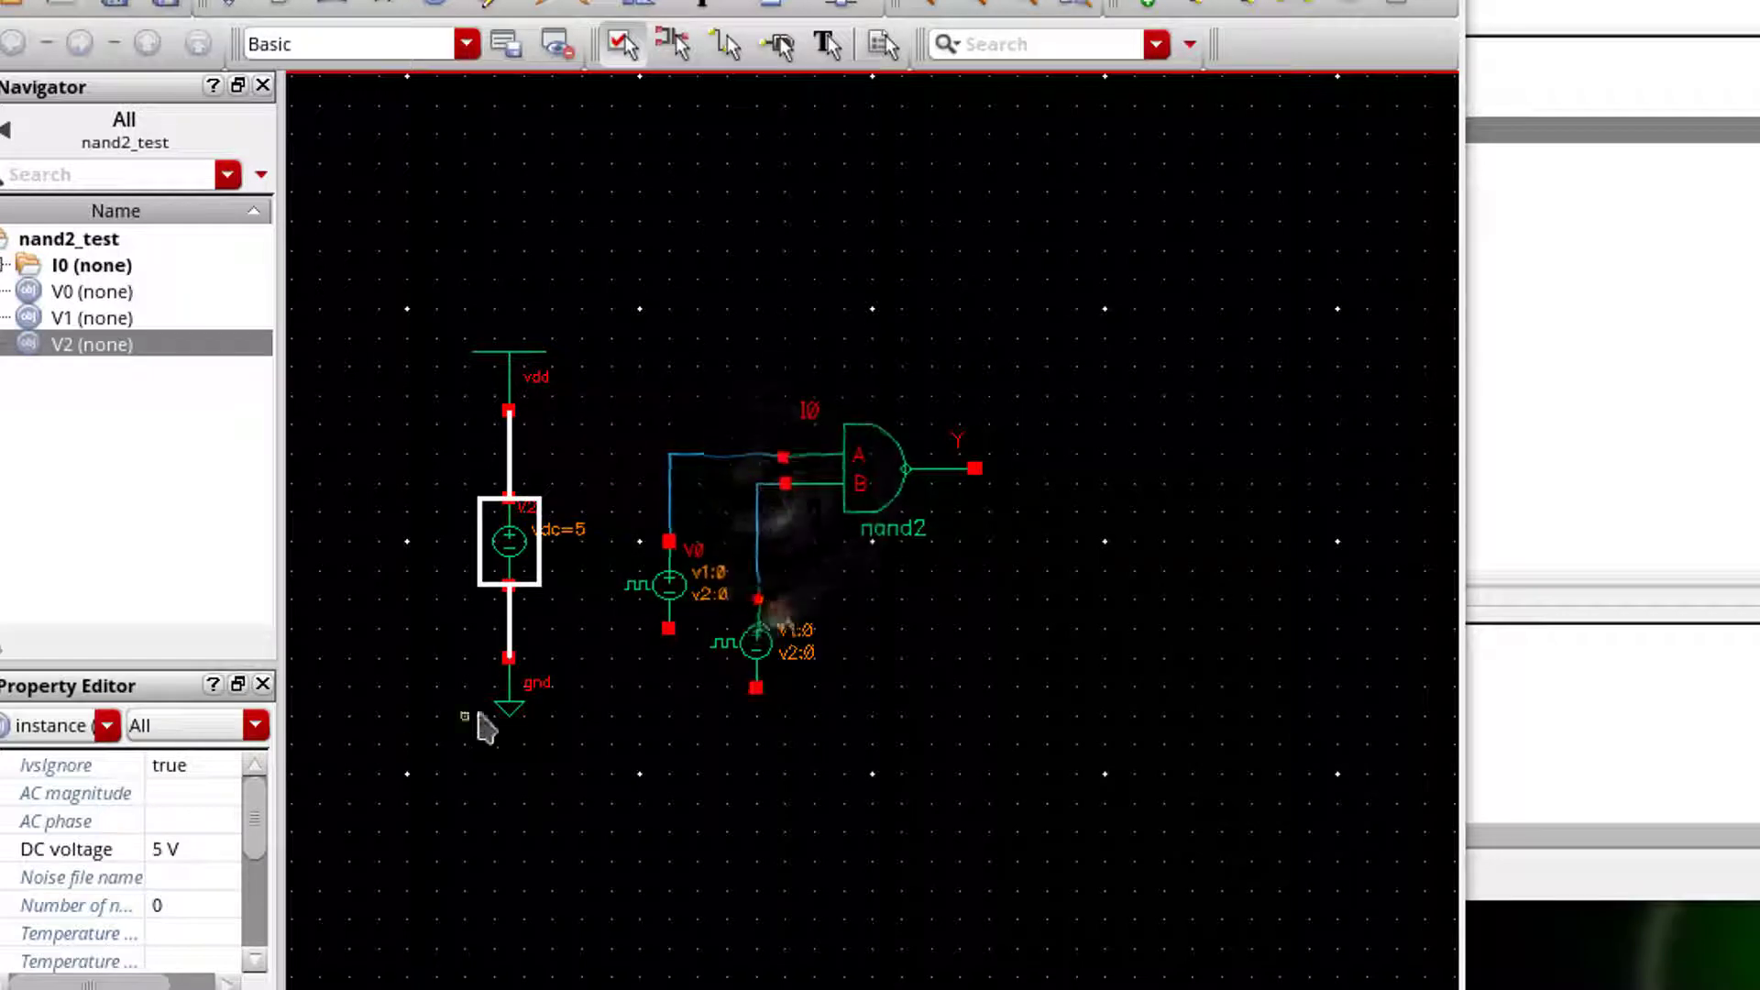
{"action": "left_click", "coordinate": [507, 701]}
{"action": "key", "text": "ctrl+c"}
{"action": "right_click", "coordinate": [518, 705]}
{"action": "left_click", "coordinate": [616, 842]}
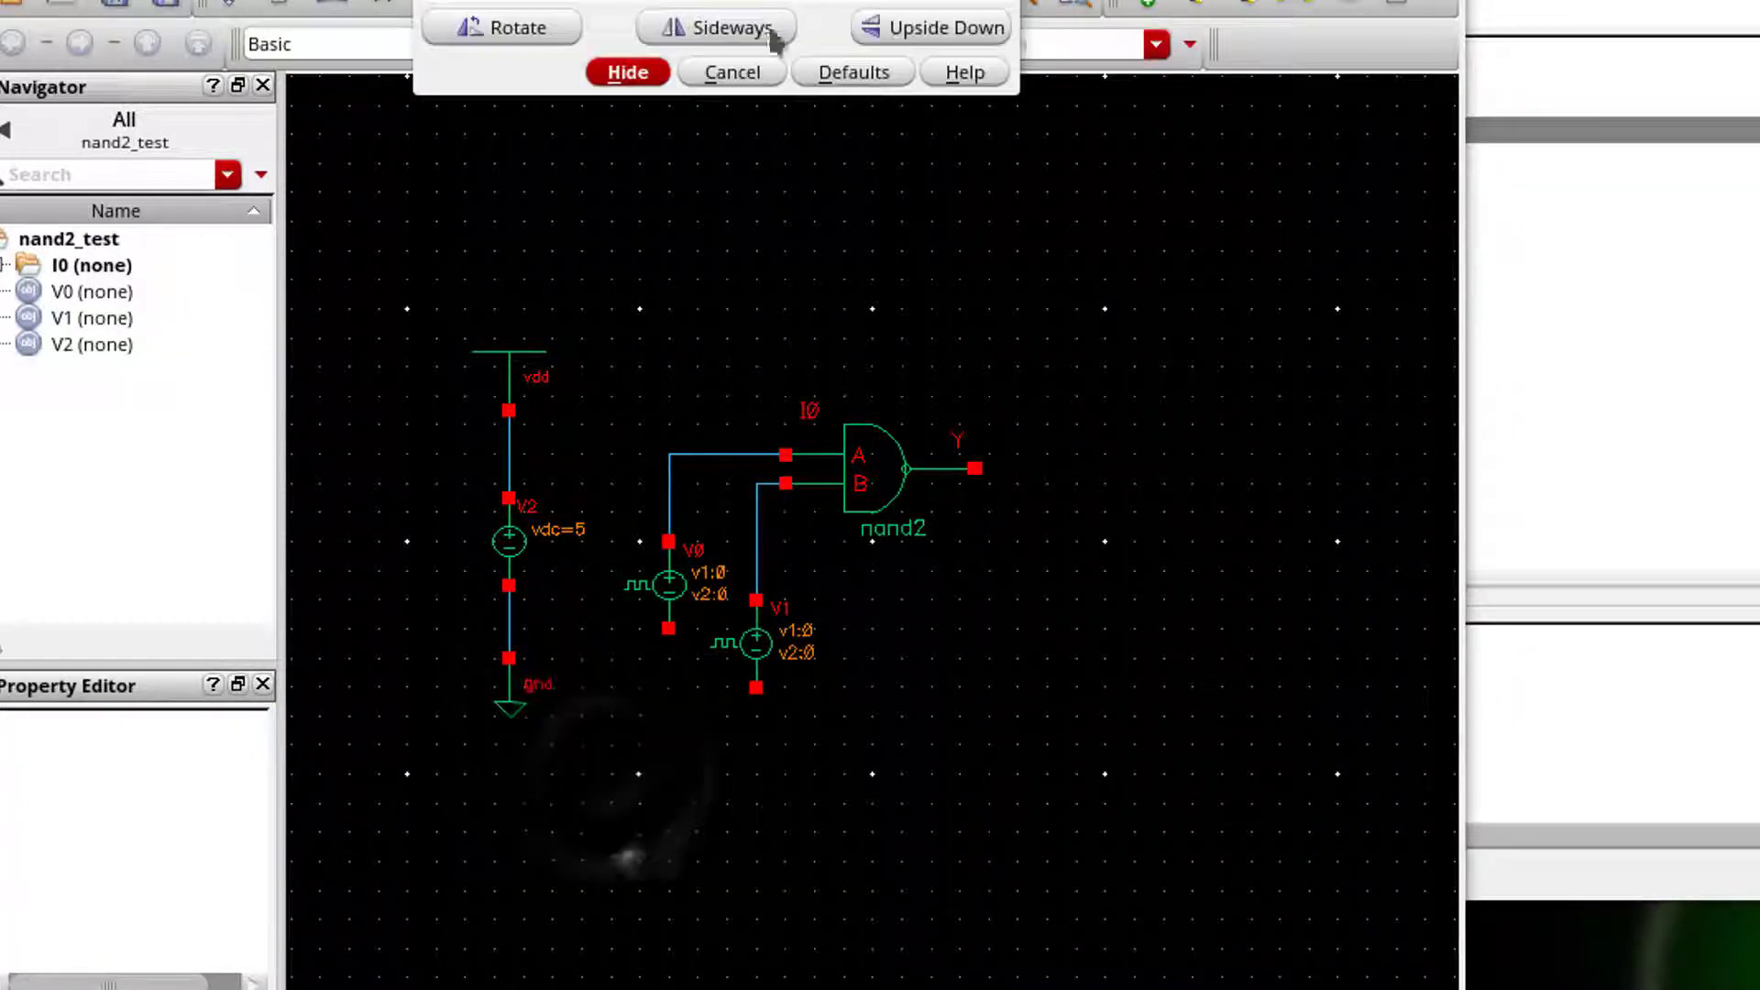
{"action": "left_click", "coordinate": [629, 70]}
{"action": "left_click", "coordinate": [669, 629]}
{"action": "right_click", "coordinate": [666, 697]}
{"action": "key", "text": "Escape"}
Step: Copy the gnd symbol from beneath the DC supply to below pulse sources V0 and V1
{"action": "right_click", "coordinate": [521, 720]}
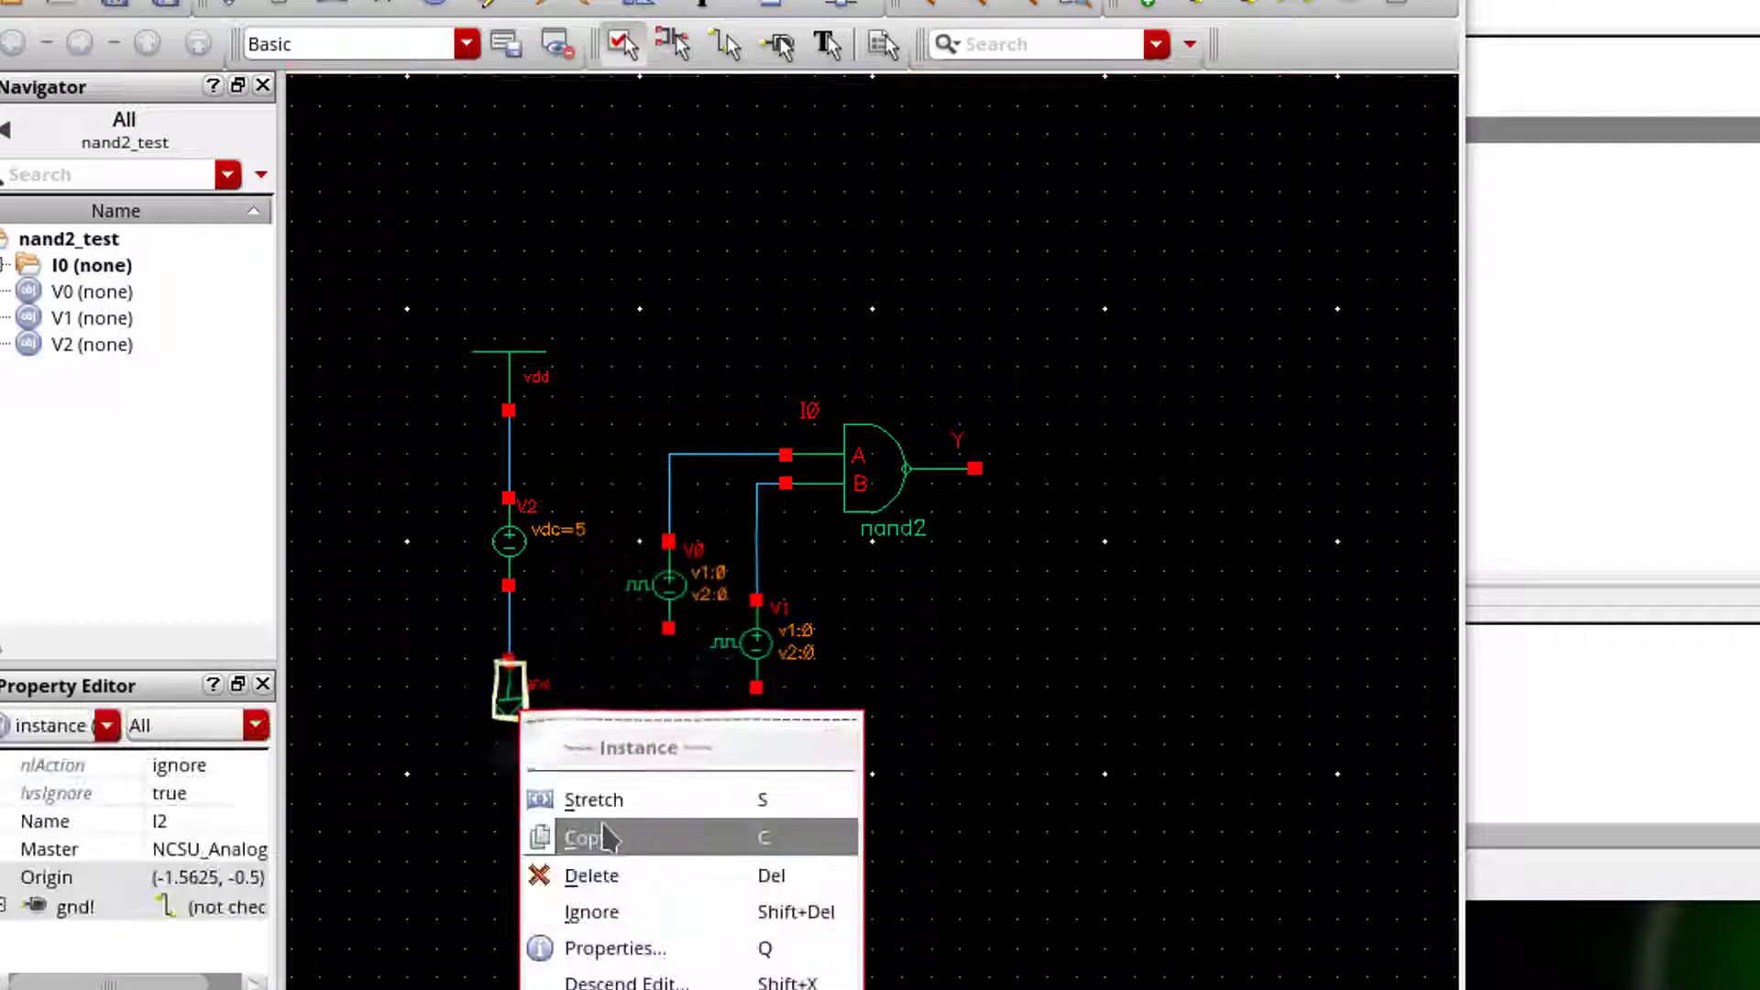
{"action": "left_click", "coordinate": [594, 838]}
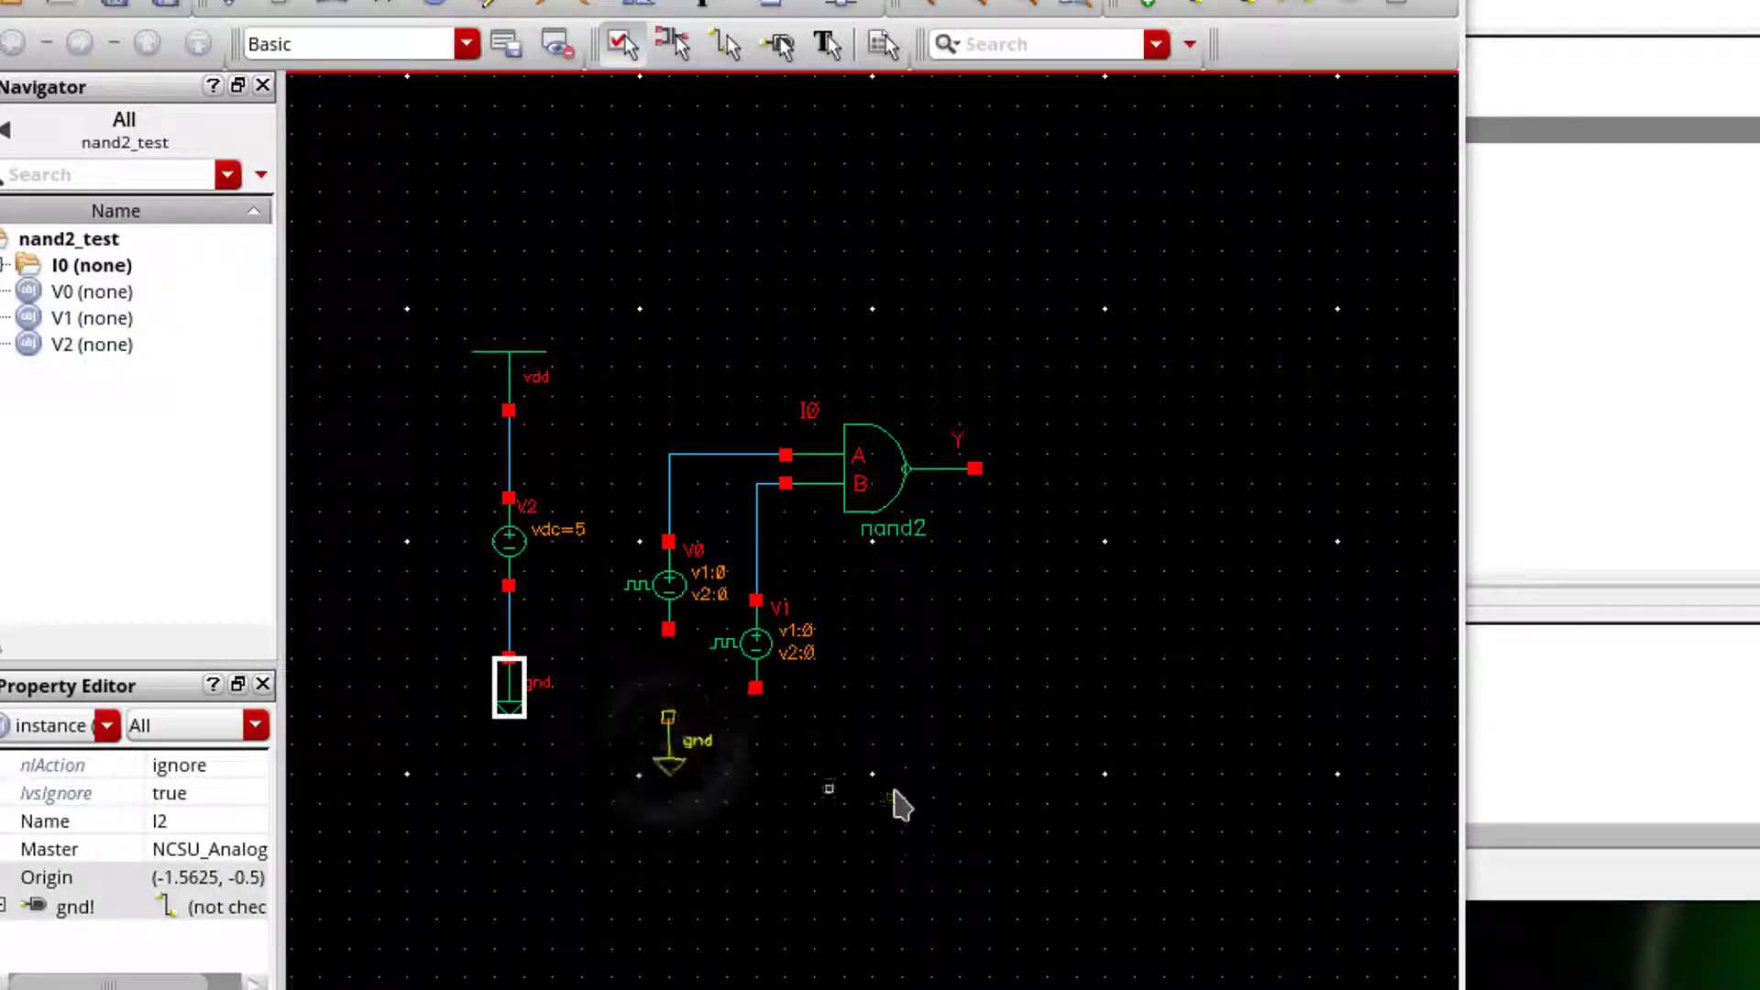
{"action": "left_click", "coordinate": [756, 766]}
{"action": "left_click", "coordinate": [843, 780]}
Step: Wire the lower terminals of V0 and V1 to the gnd symbols beneath them
{"action": "key", "text": "w"}
{"action": "left_click", "coordinate": [670, 629]}
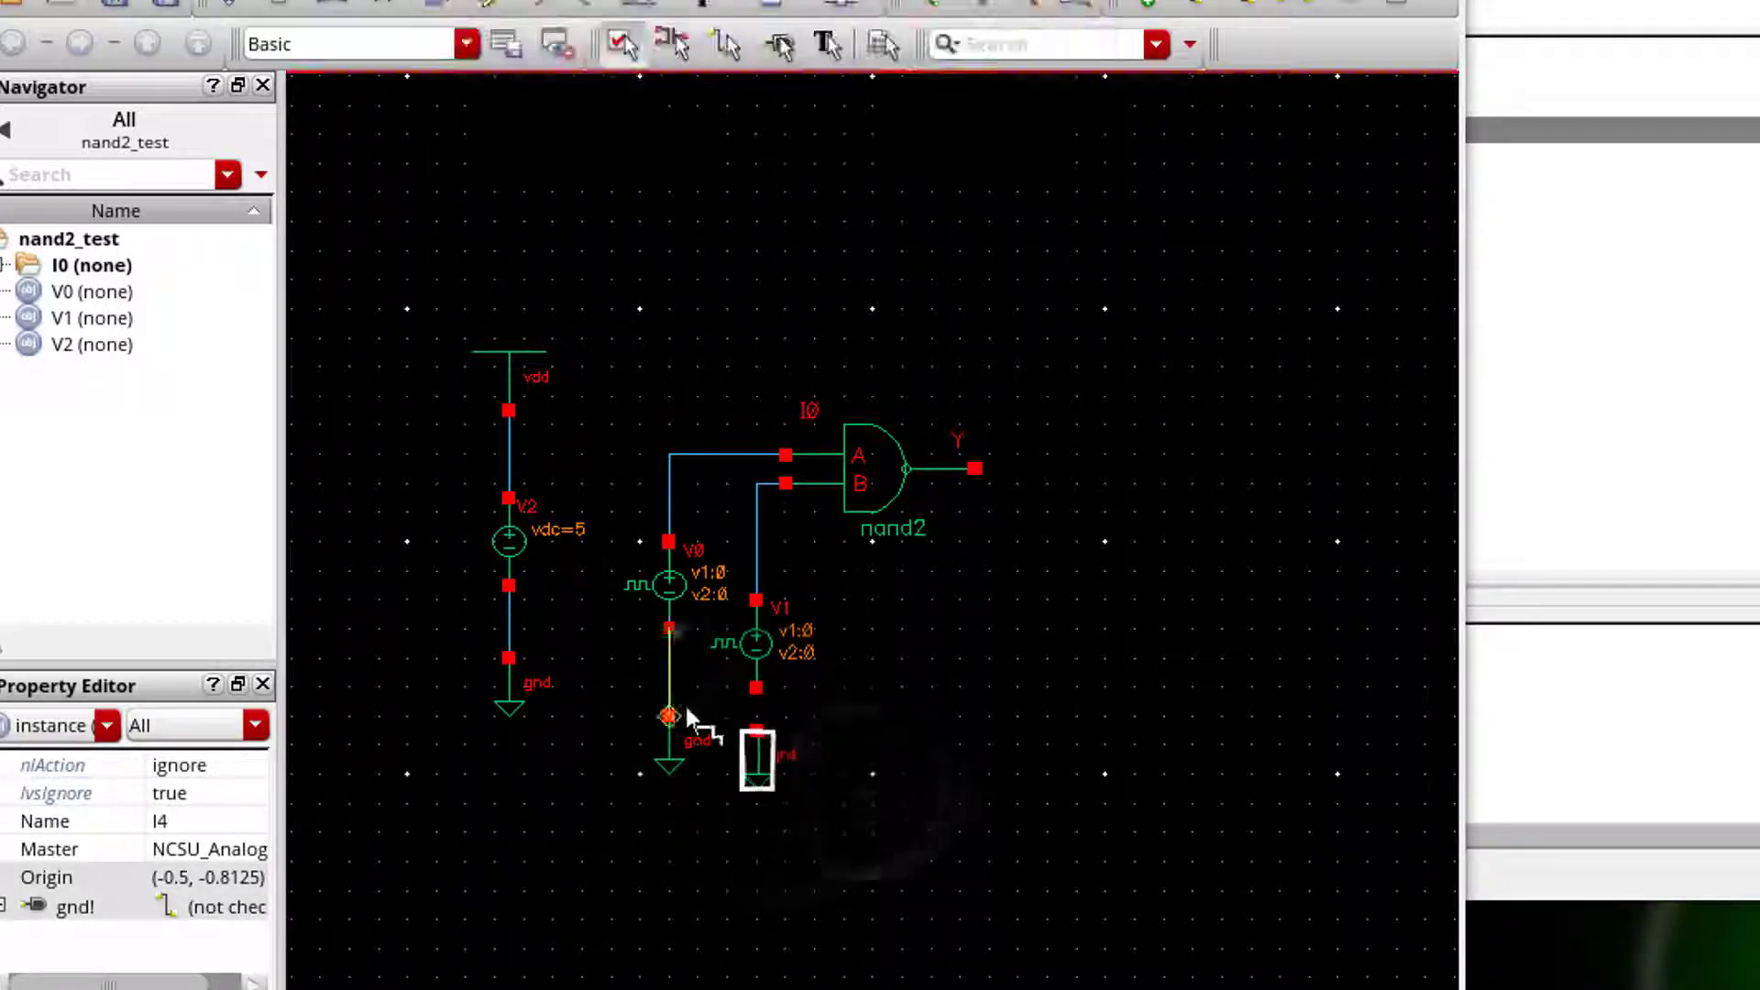
{"action": "left_click", "coordinate": [671, 714]}
{"action": "left_click", "coordinate": [756, 687]}
{"action": "left_click", "coordinate": [759, 732]}
{"action": "key", "text": "Escape"}
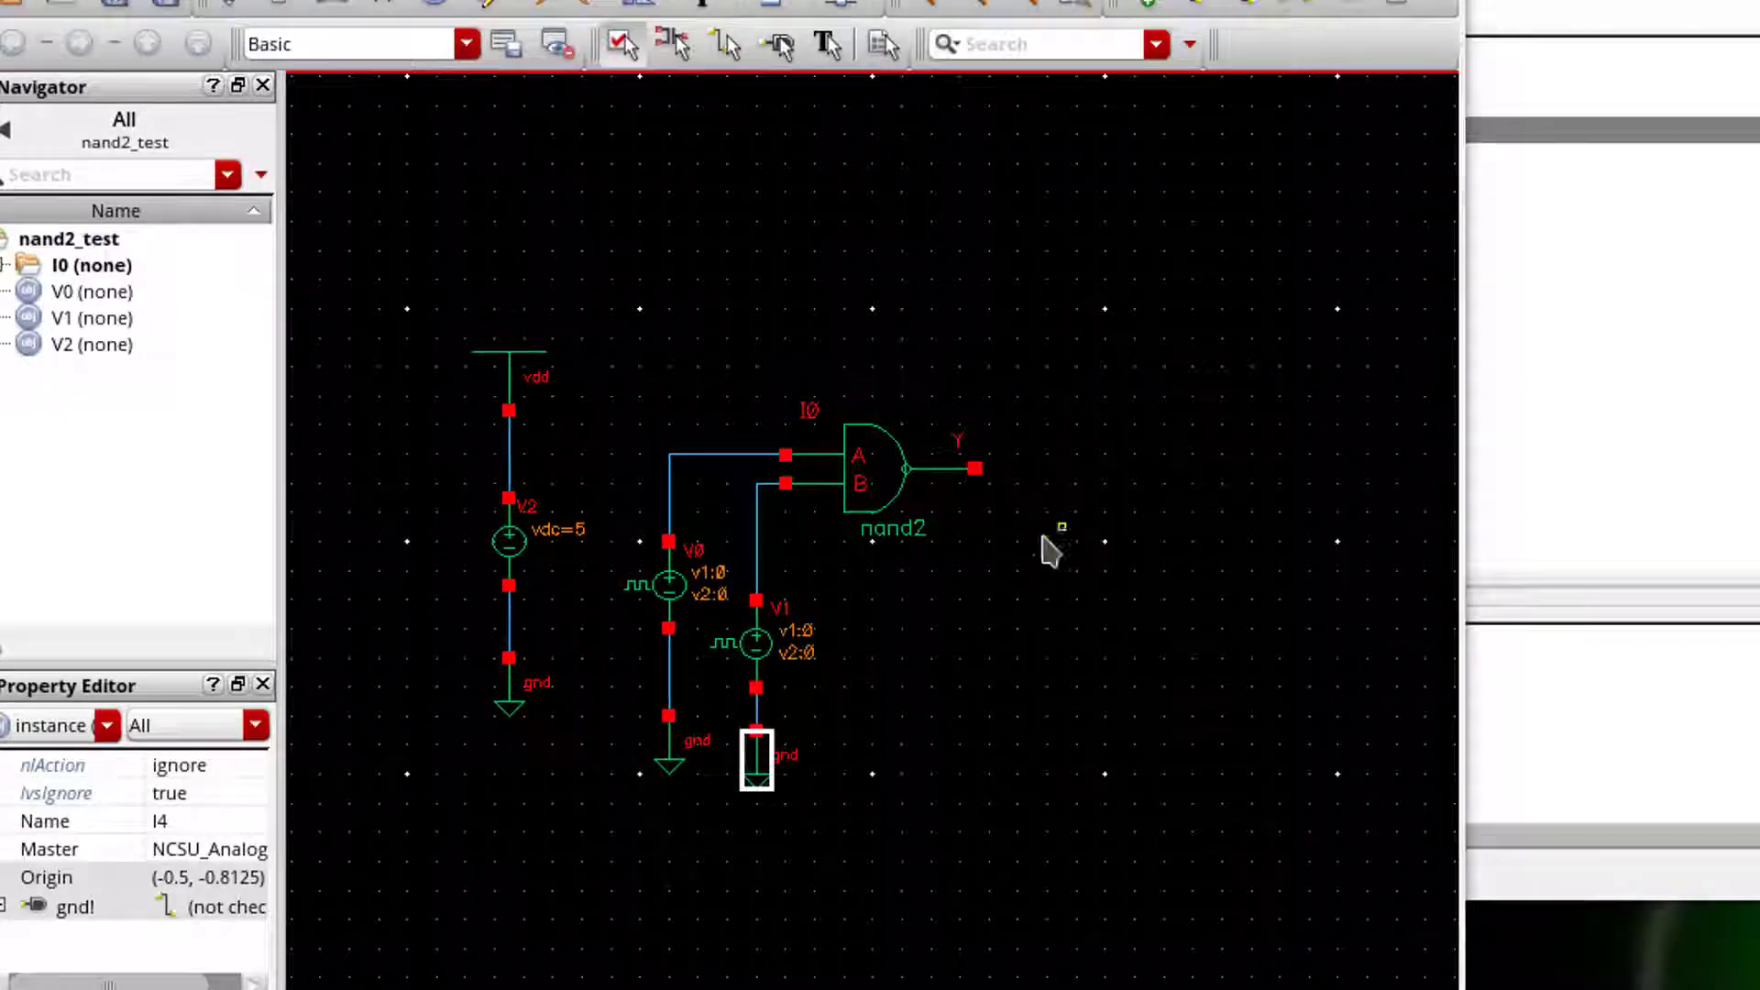
Step: Place a capacitor from NCSU_Analog_Parts to the right of the NAND gate, with a copied gnd symbol attached directly beneath it
{"action": "key", "text": "i"}
{"action": "double_click", "coordinate": [105, 771]}
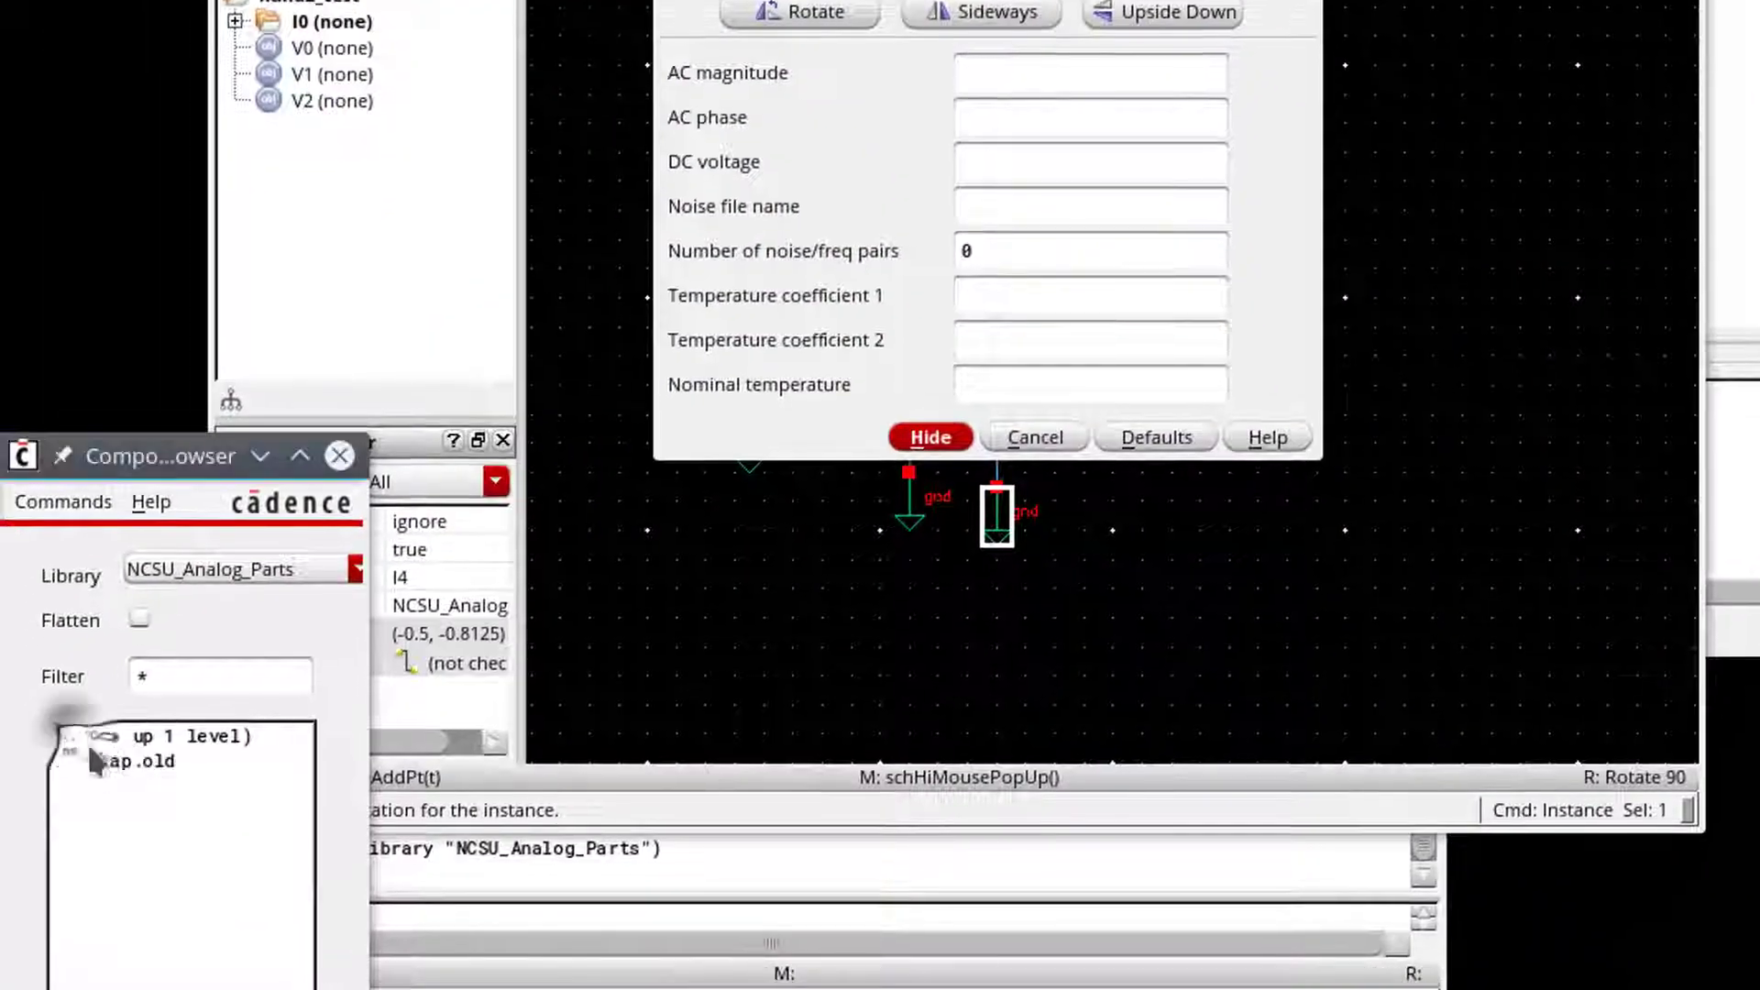
{"action": "left_click", "coordinate": [64, 771]}
{"action": "left_click", "coordinate": [105, 979]}
{"action": "left_click", "coordinate": [51, 794]}
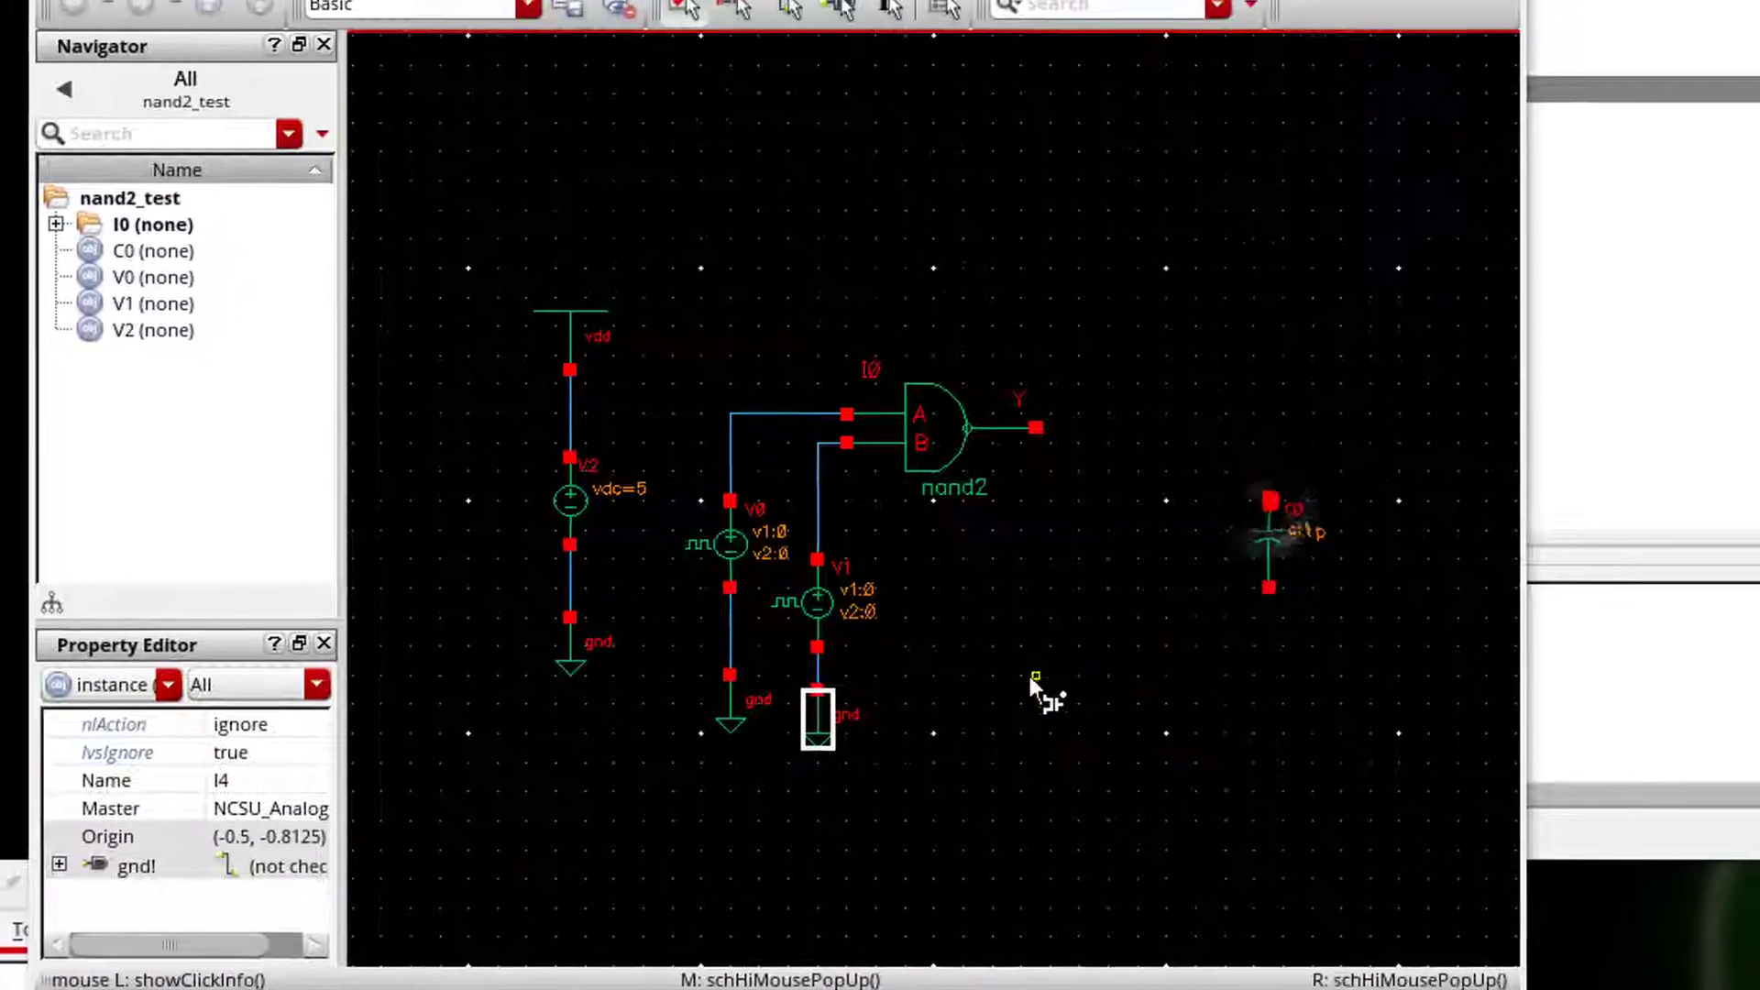
{"action": "left_click", "coordinate": [1273, 339]}
{"action": "left_click", "coordinate": [1148, 566]}
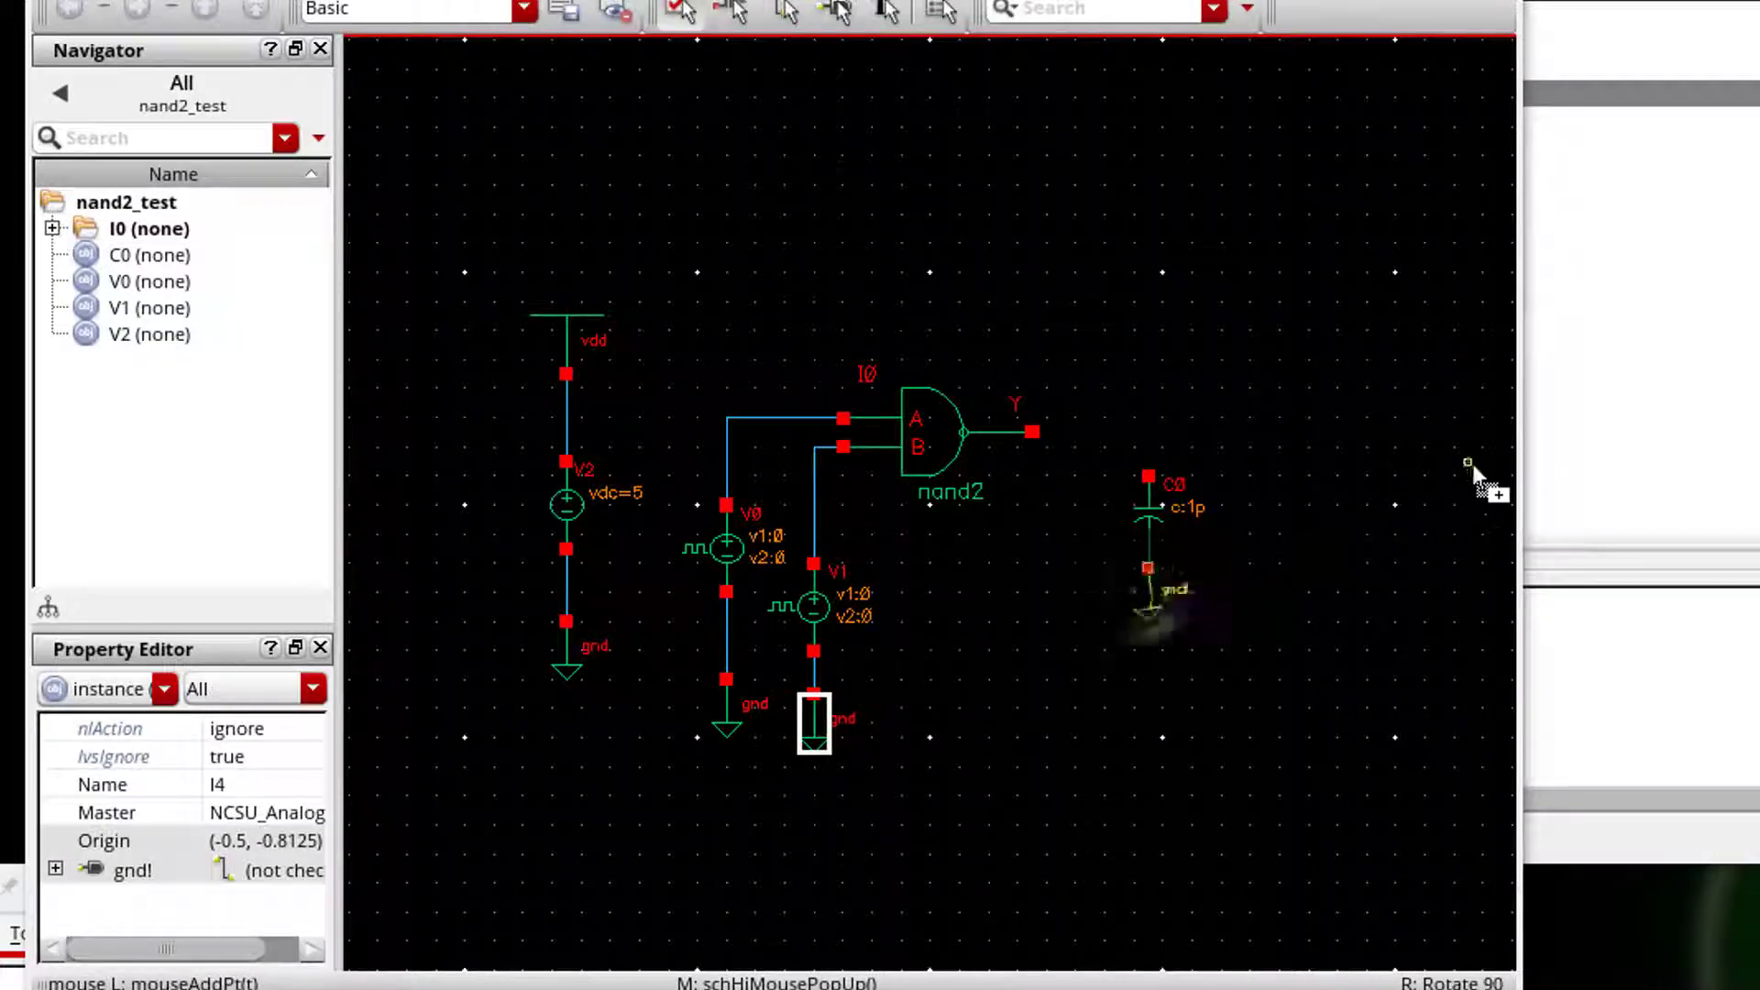
{"action": "key", "text": "Escape"}
Step: Wire the NAND gate's output Y to the upper terminal of the capacitor
{"action": "key", "text": "w"}
{"action": "left_click", "coordinate": [1032, 432]}
{"action": "left_click", "coordinate": [1149, 476]}
{"action": "key", "text": "Escape"}
{"action": "left_click", "coordinate": [1032, 662]}
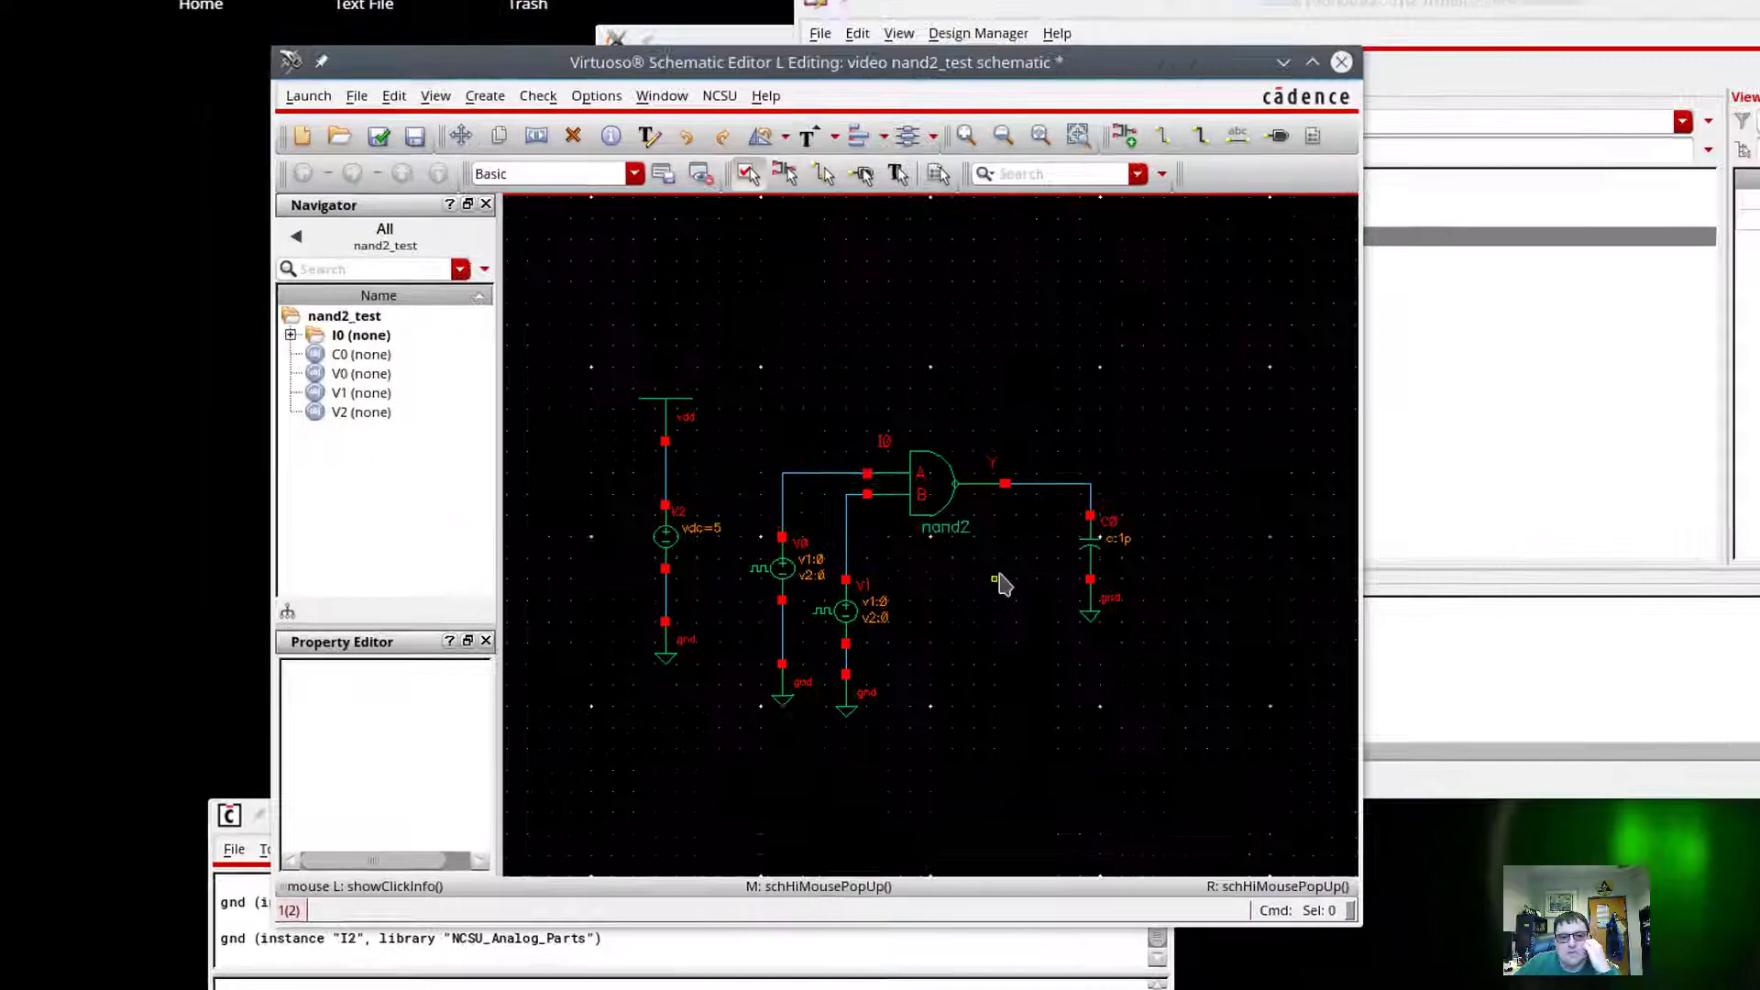
Step: In the properties of pulse source V0, set Voltage 2 to 5 V and the delay time to 0 s
{"action": "left_click", "coordinate": [785, 476]}
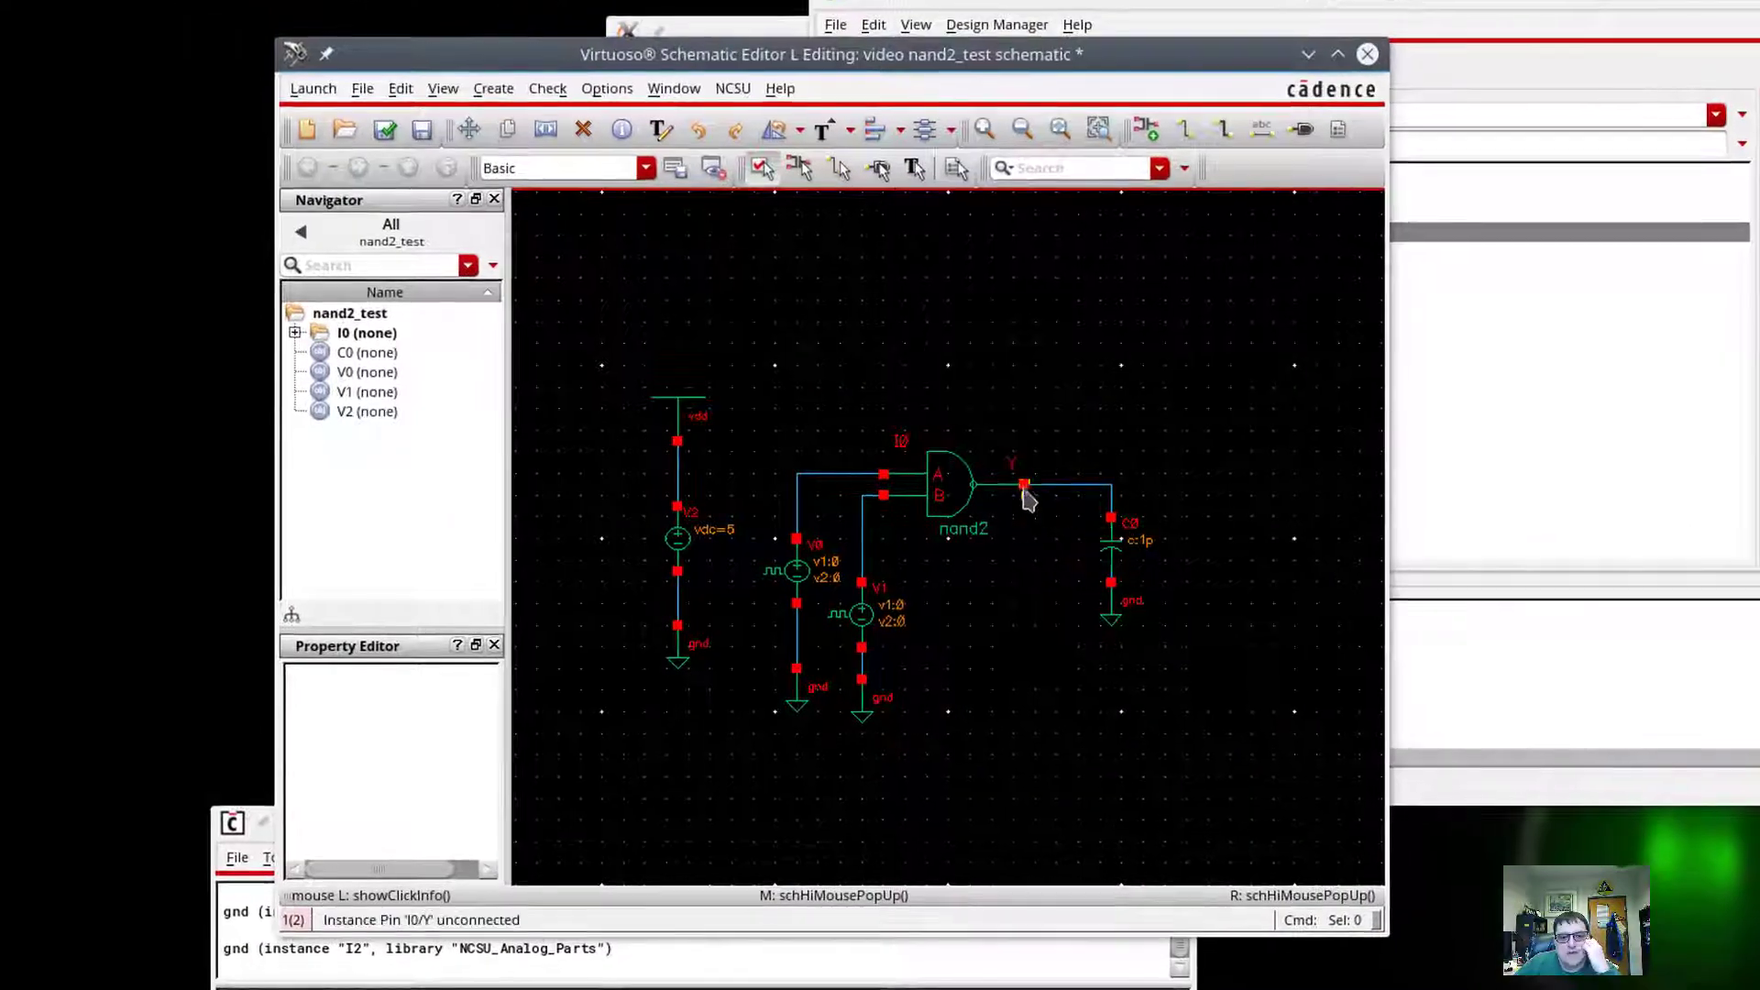
{"action": "left_click", "coordinate": [790, 576]}
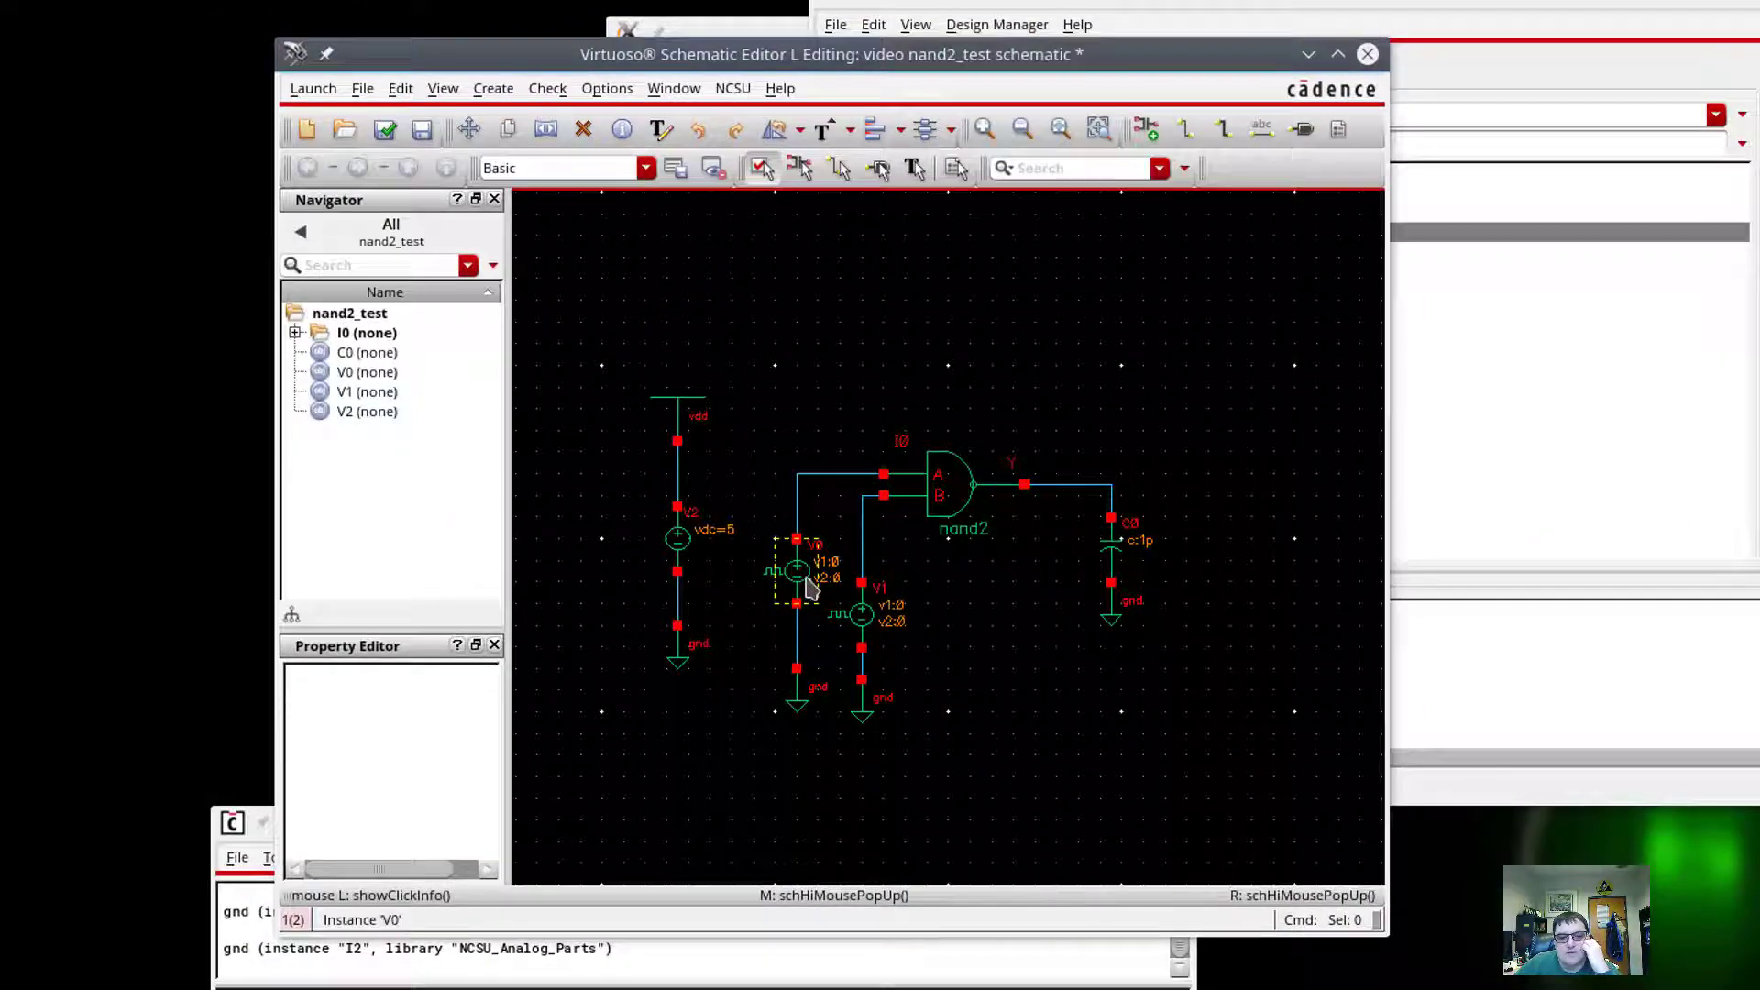
{"action": "left_click", "coordinate": [794, 579]}
{"action": "key", "text": "q"}
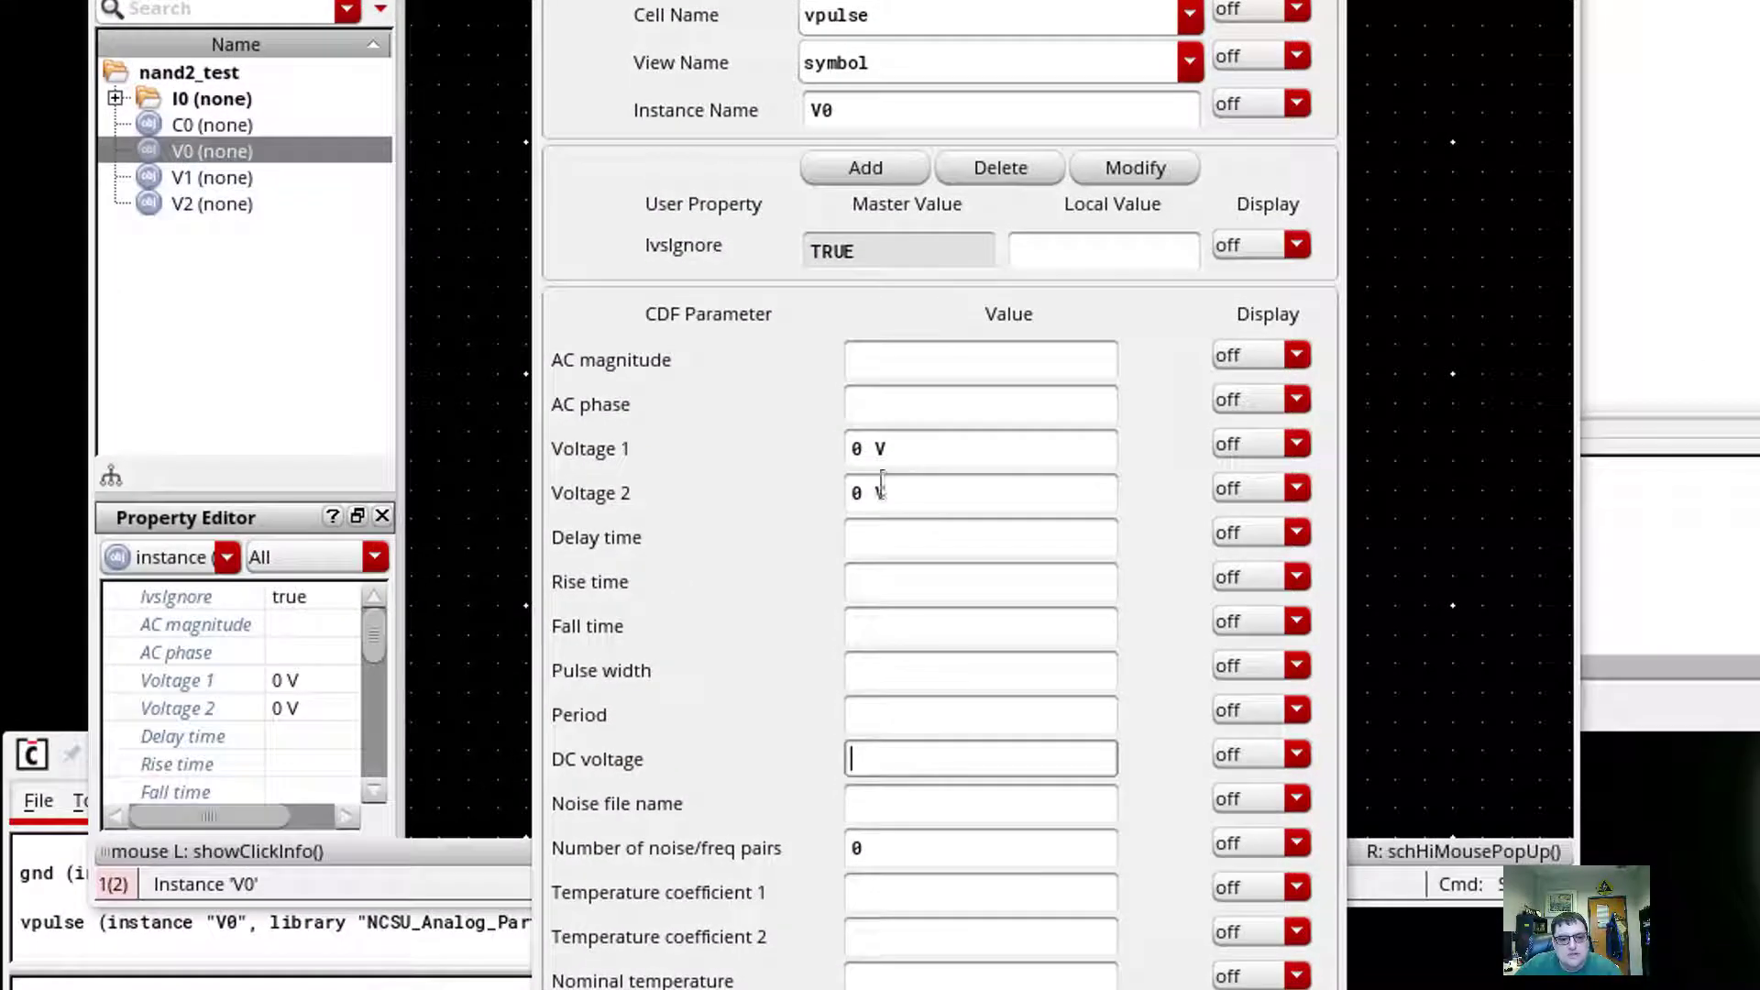
{"action": "left_click", "coordinate": [860, 492]}
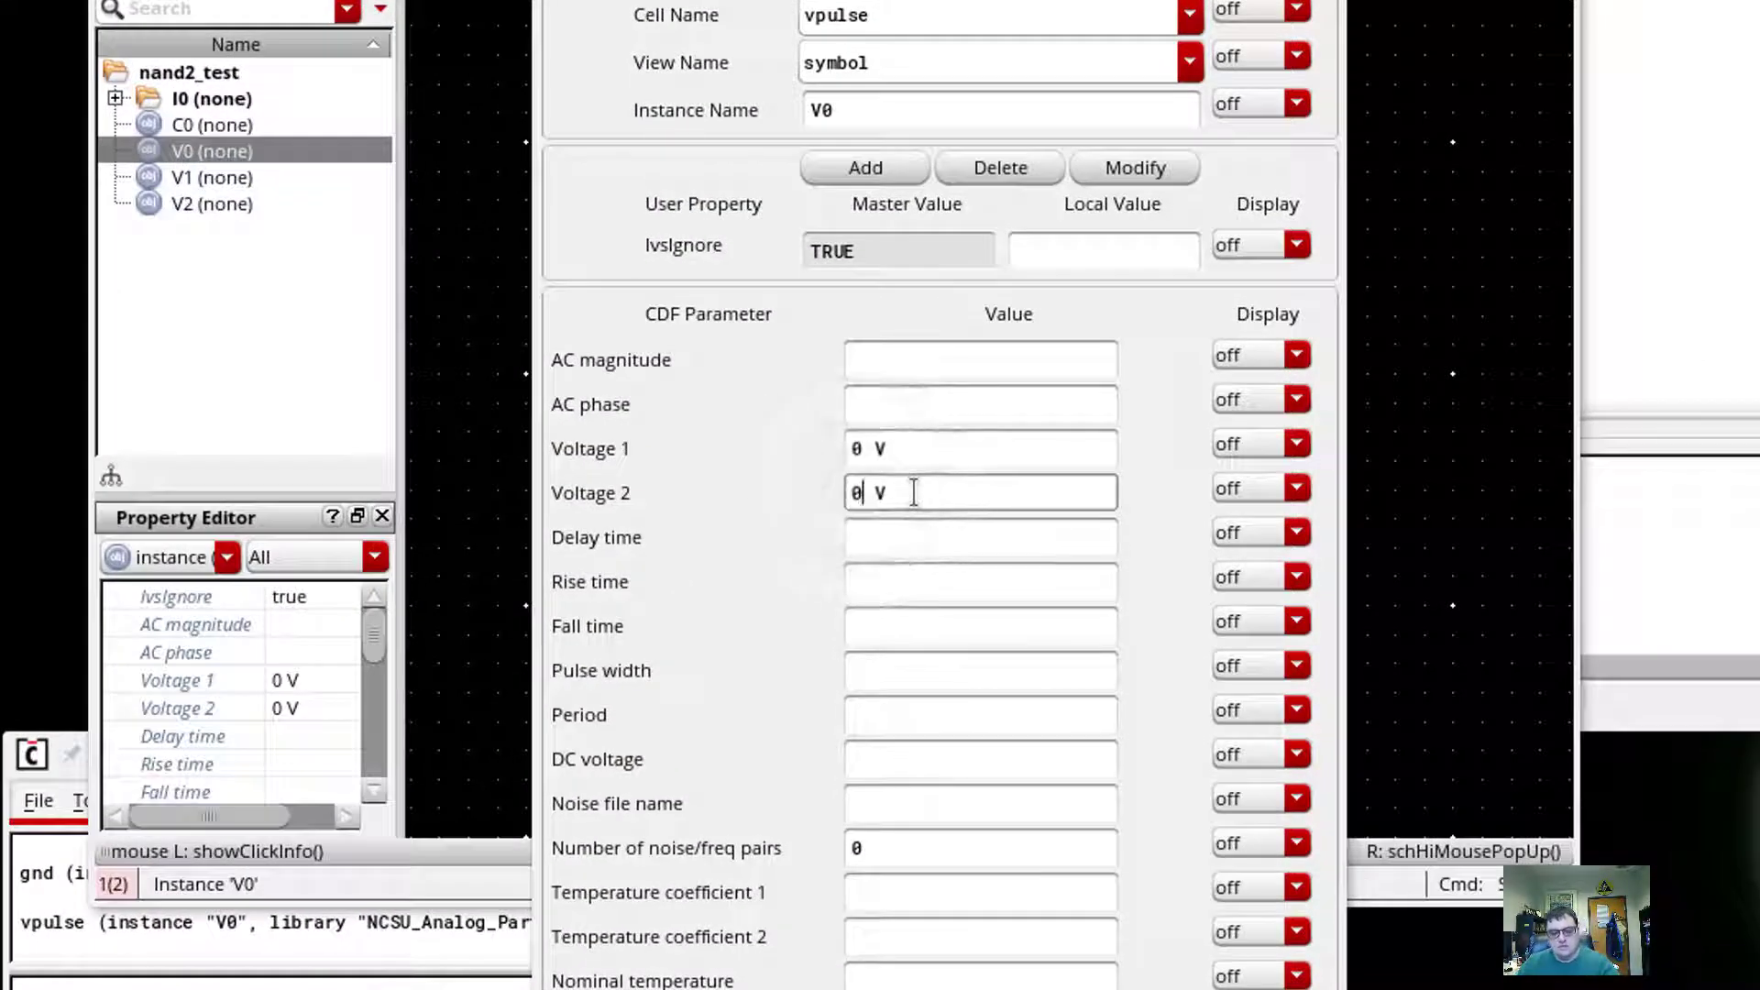
{"action": "left_click", "coordinate": [887, 536]}
{"action": "type", "text": "0"}
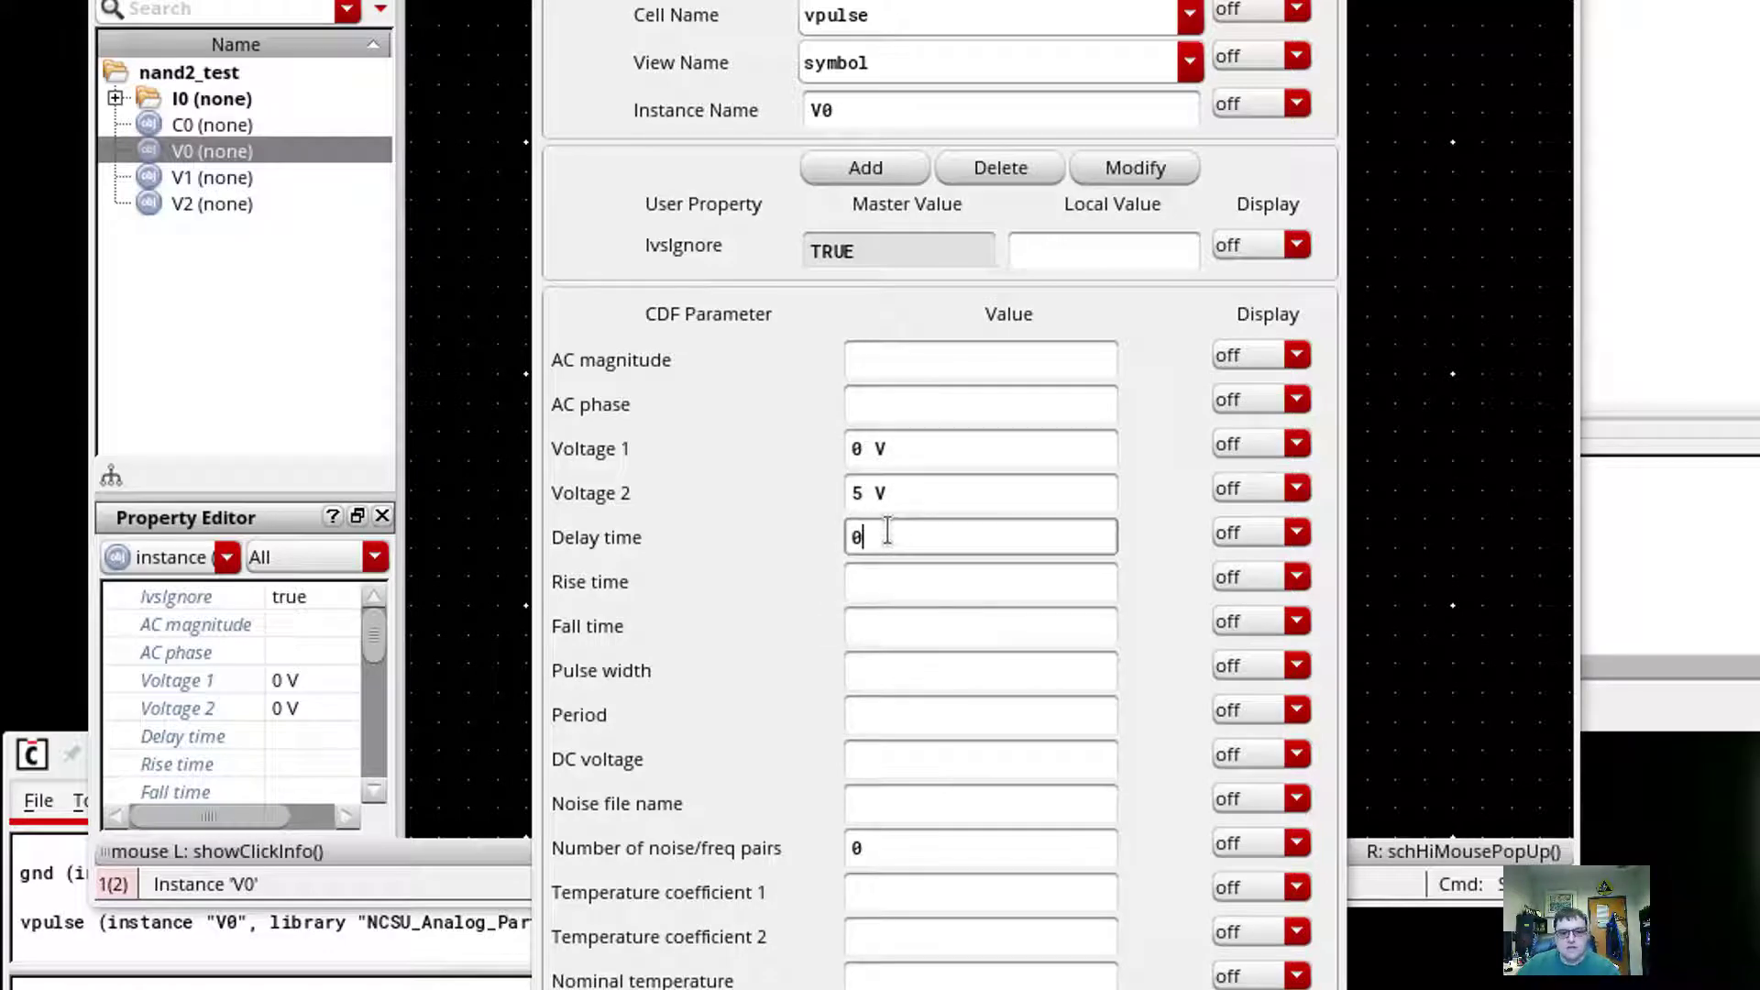
Step: Set both the rise time and the fall time of V0 to 1n s
{"action": "left_click", "coordinate": [908, 582]}
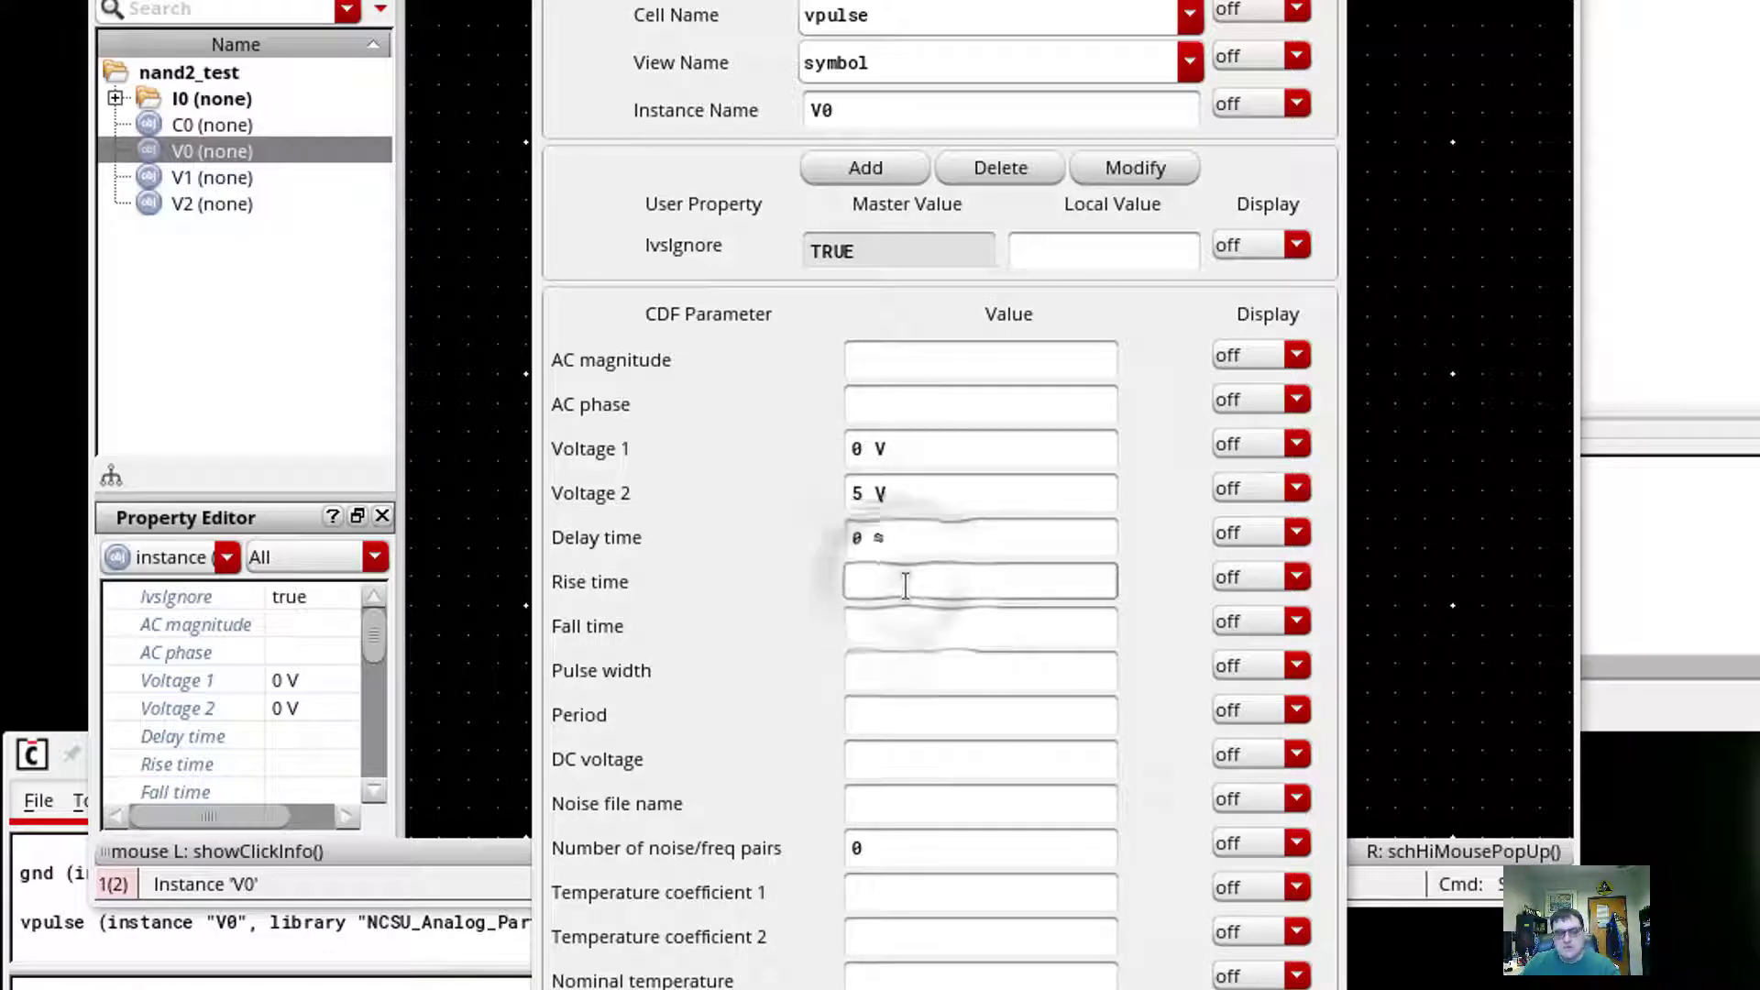
{"action": "type", "text": "1ns"}
{"action": "key", "text": "Tab"}
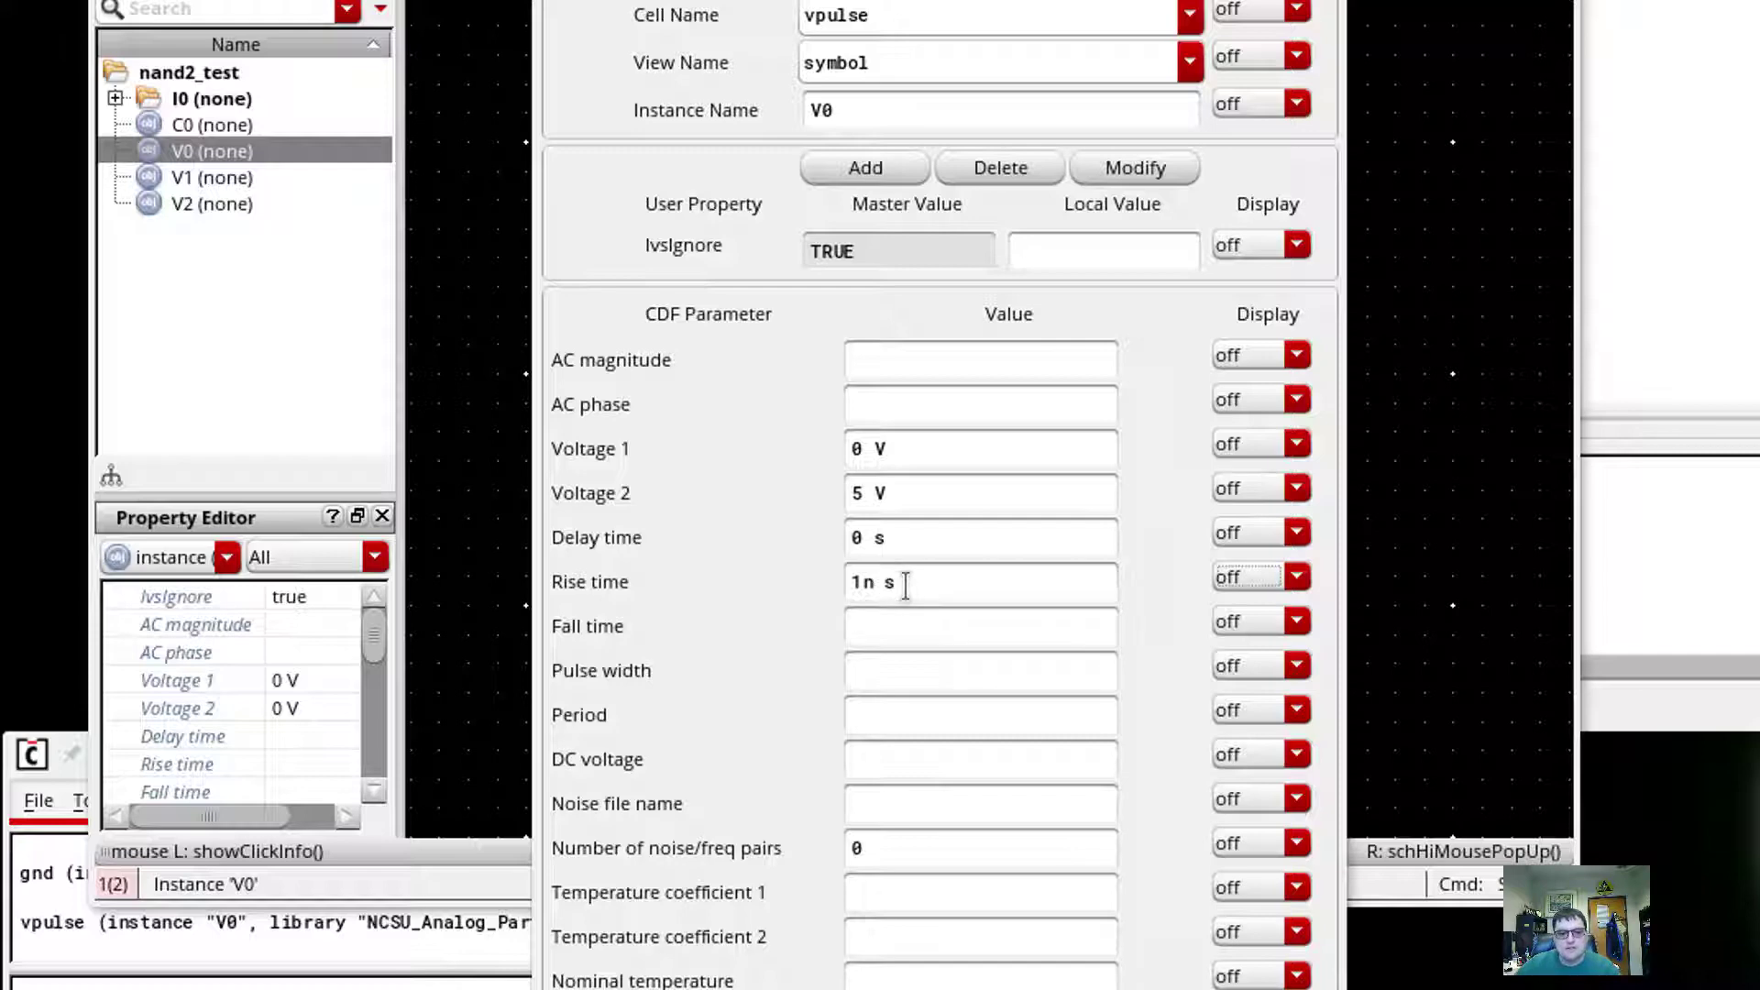
{"action": "left_click", "coordinate": [871, 628]}
{"action": "type", "text": "1n"}
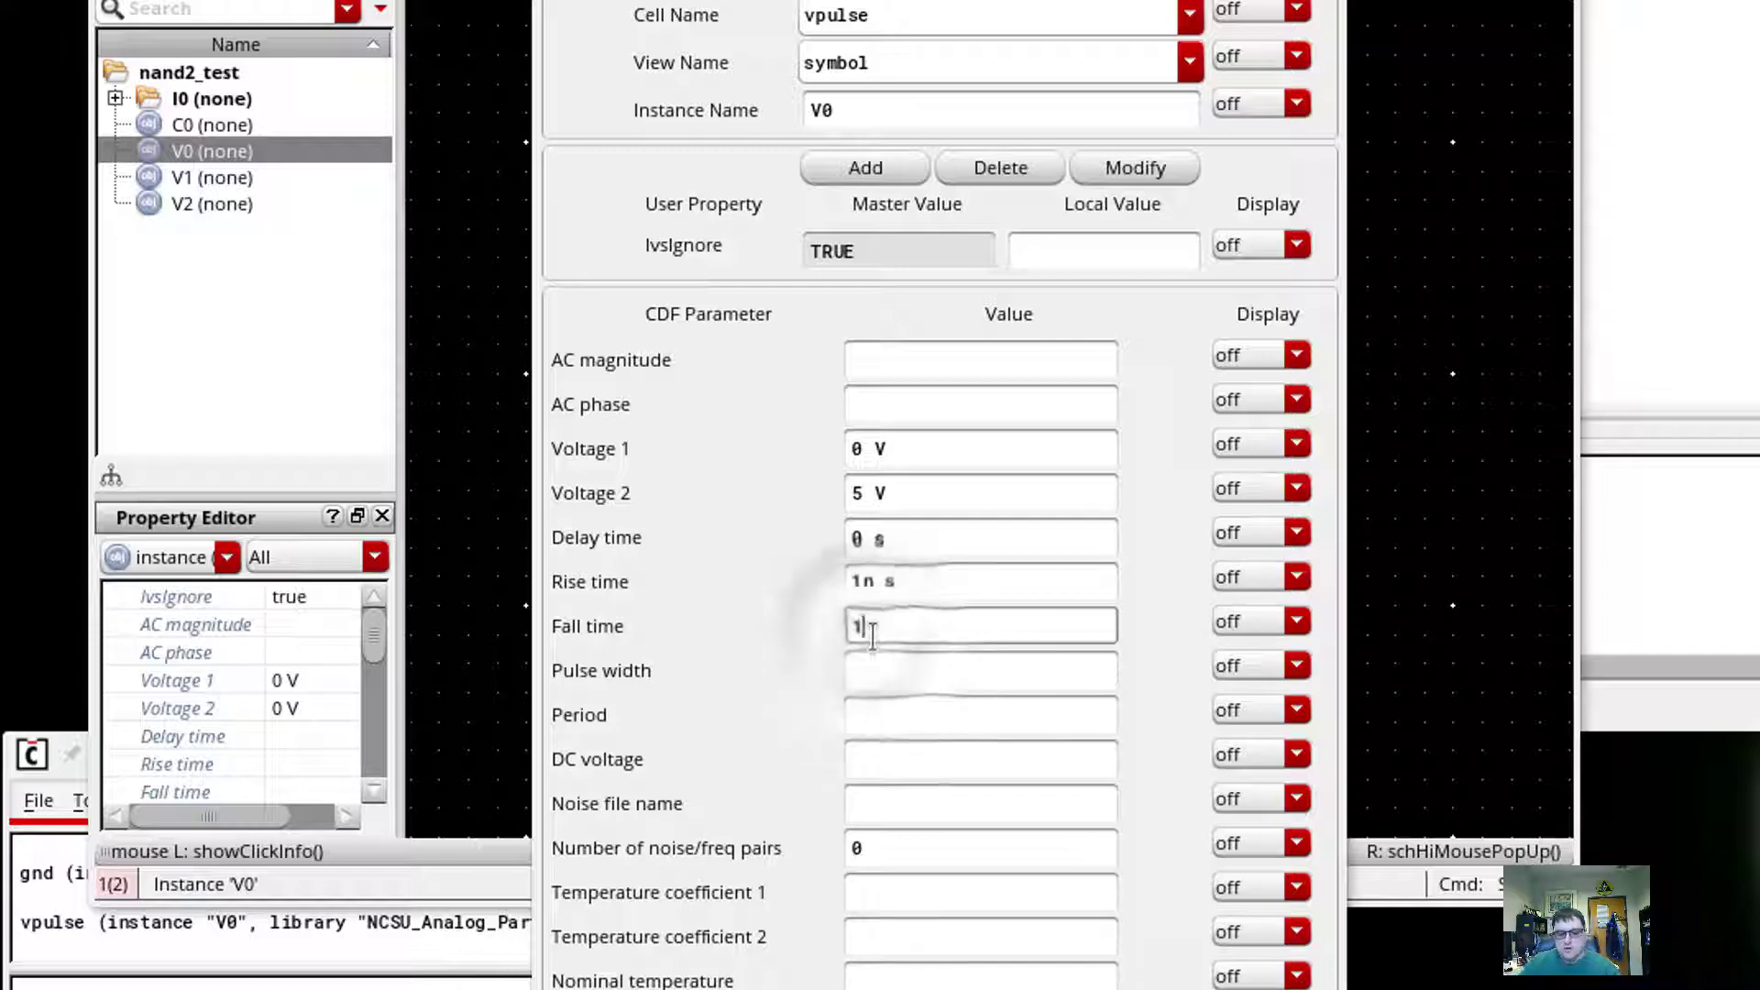
{"action": "key", "text": "Tab"}
Step: Set V0's pulse width to 10n s and its period to 20n s, and accept the properties
{"action": "left_click", "coordinate": [873, 666]}
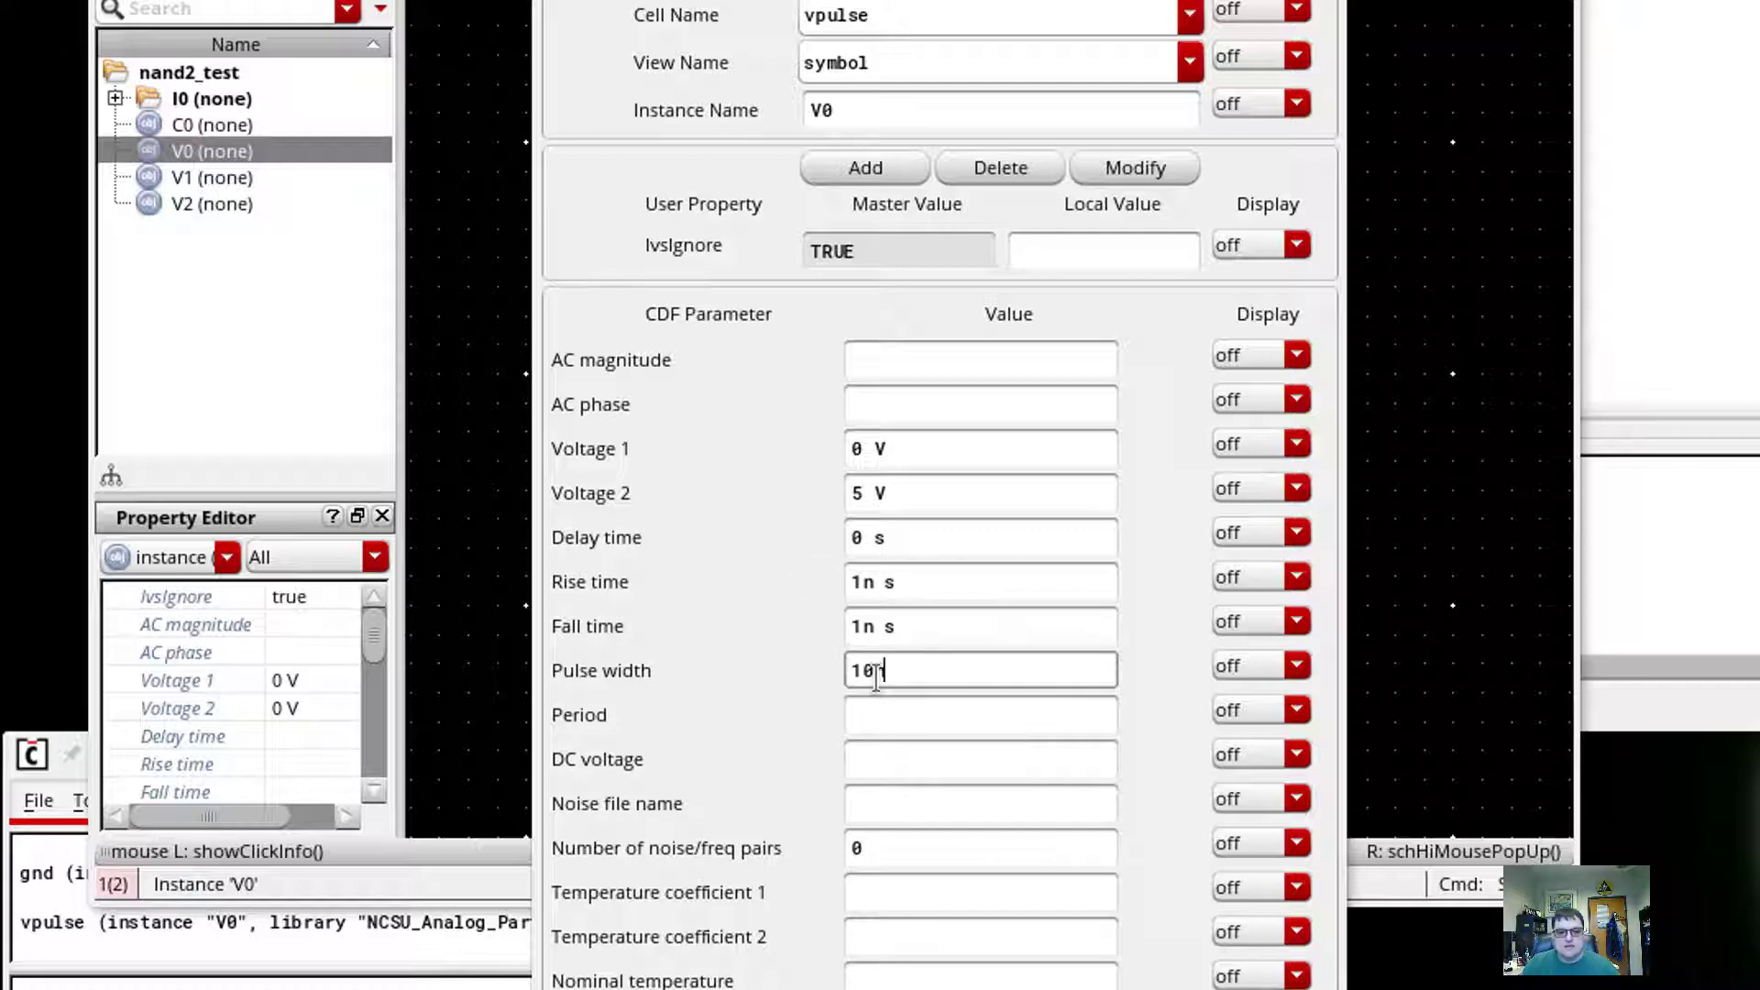
{"action": "type", "text": "10n"}
{"action": "key", "text": "Tab"}
{"action": "left_click", "coordinate": [884, 715]}
{"action": "type", "text": "20n s"}
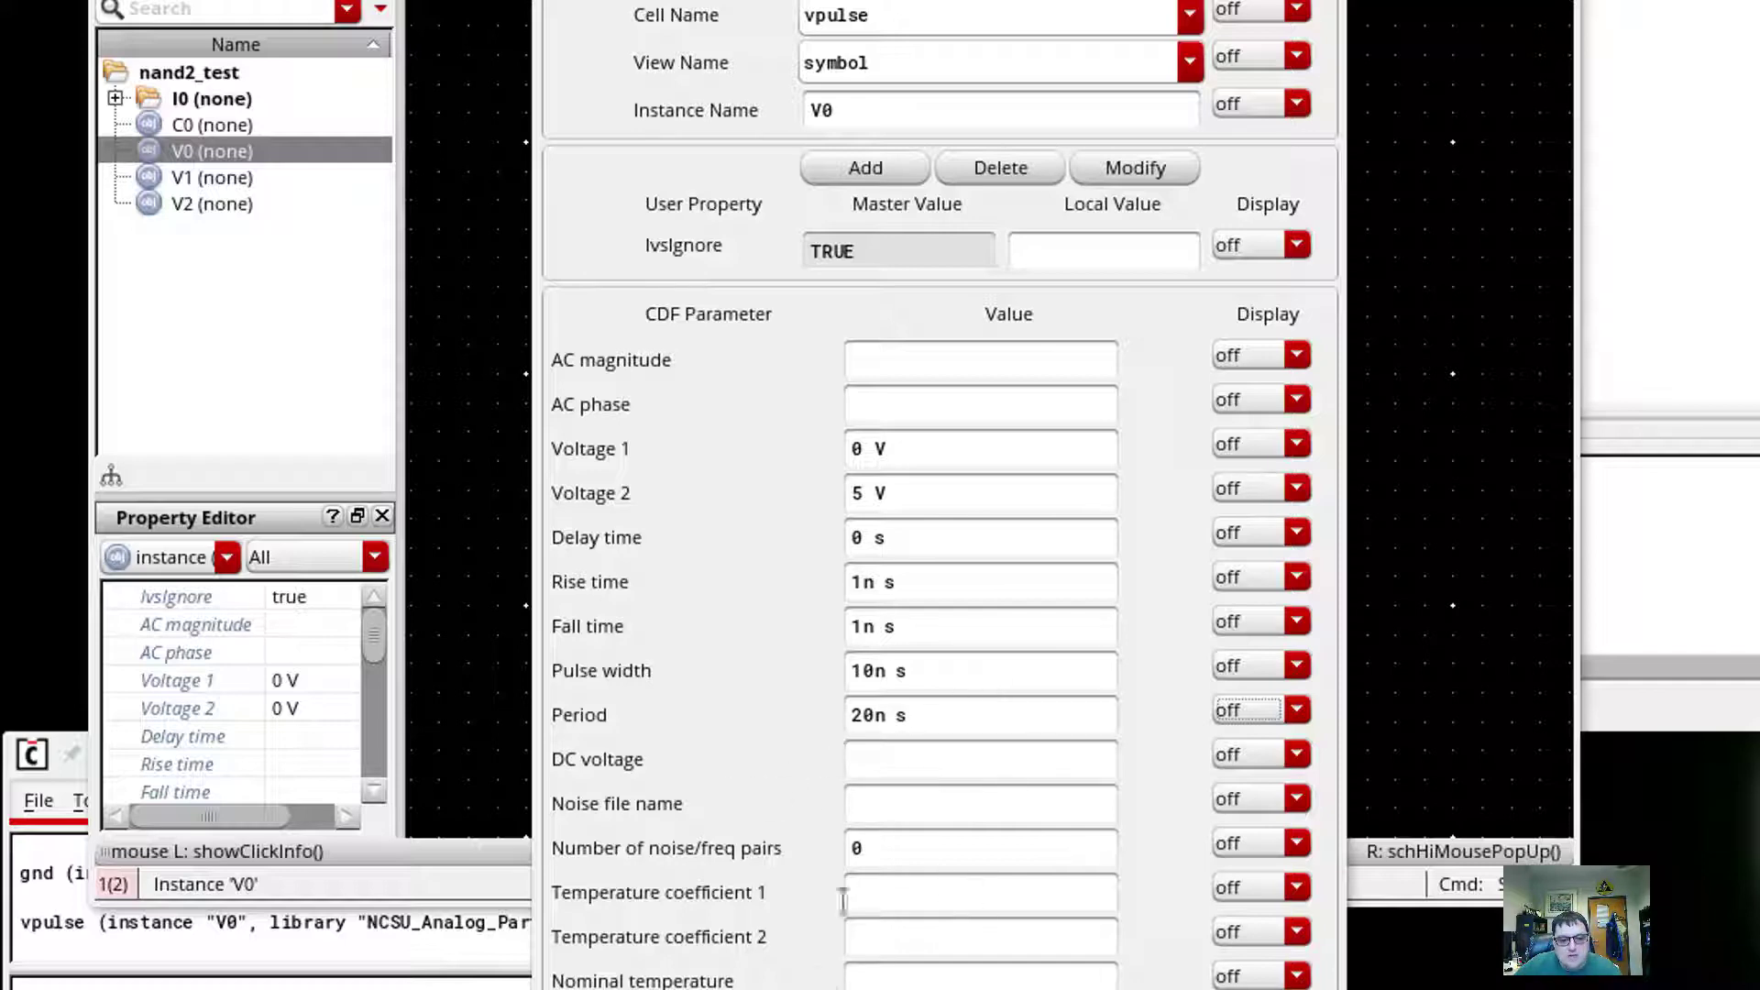
{"action": "left_click", "coordinate": [642, 989]}
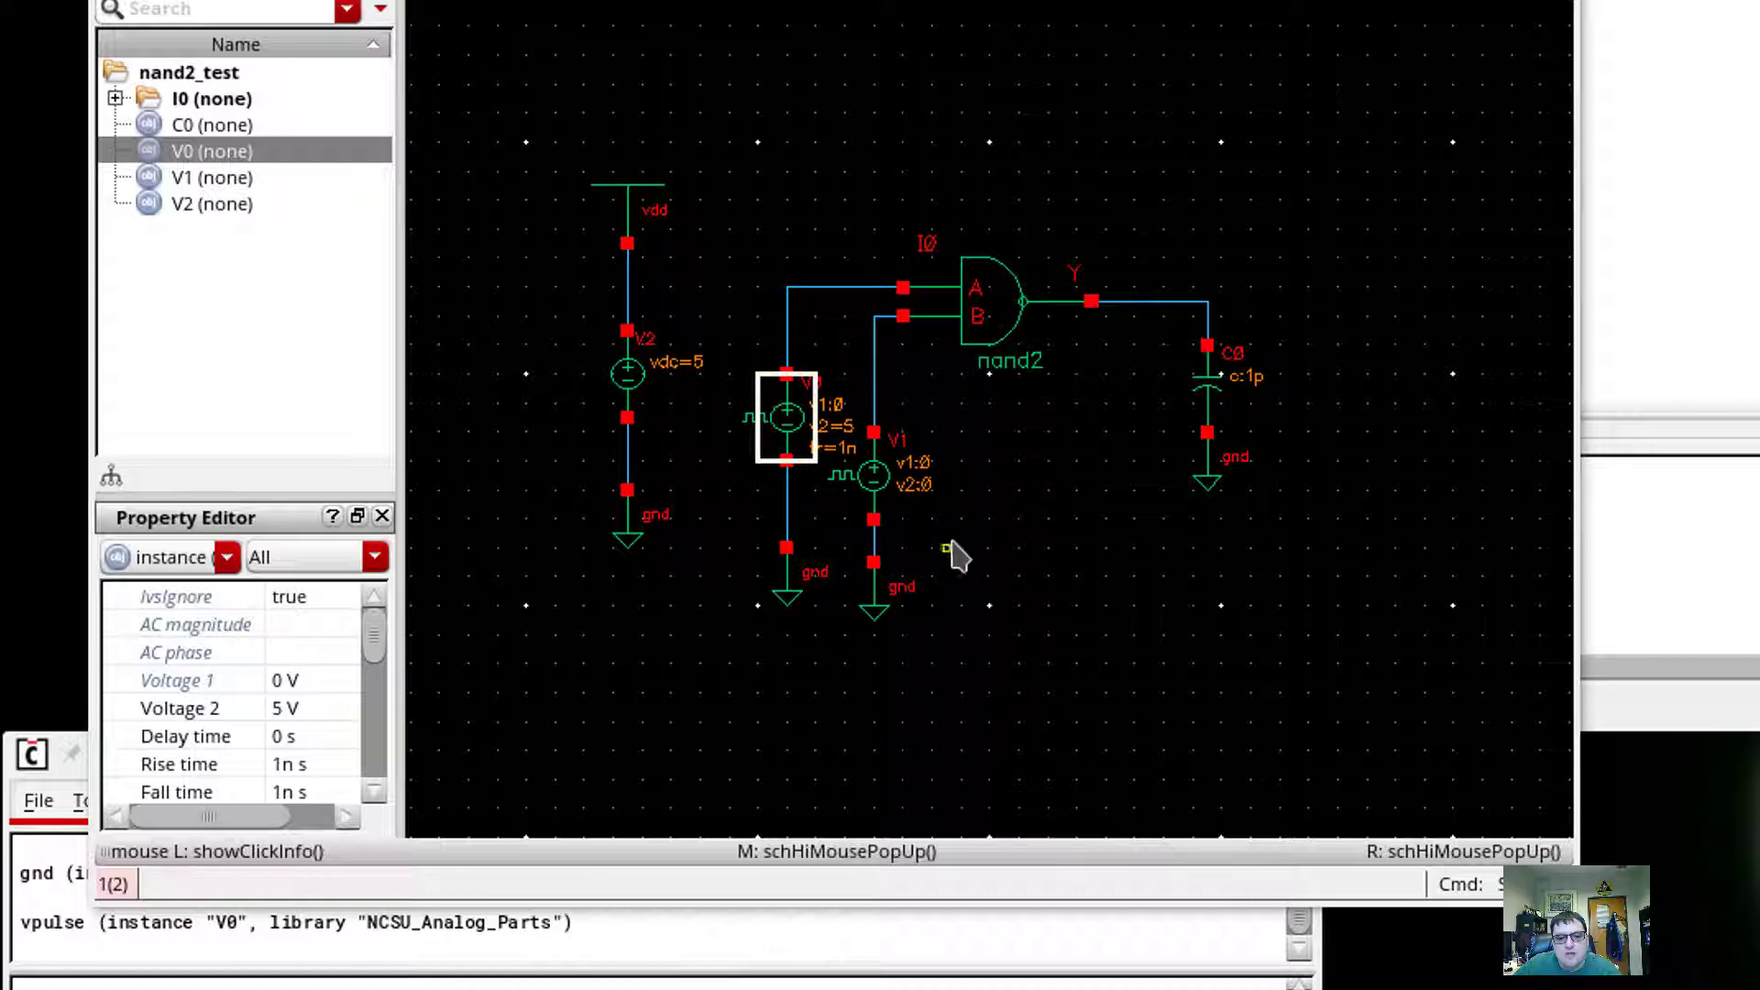
Step: In the properties of pulse source V1, set the delay time to 5n s
{"action": "left_click", "coordinate": [874, 477]}
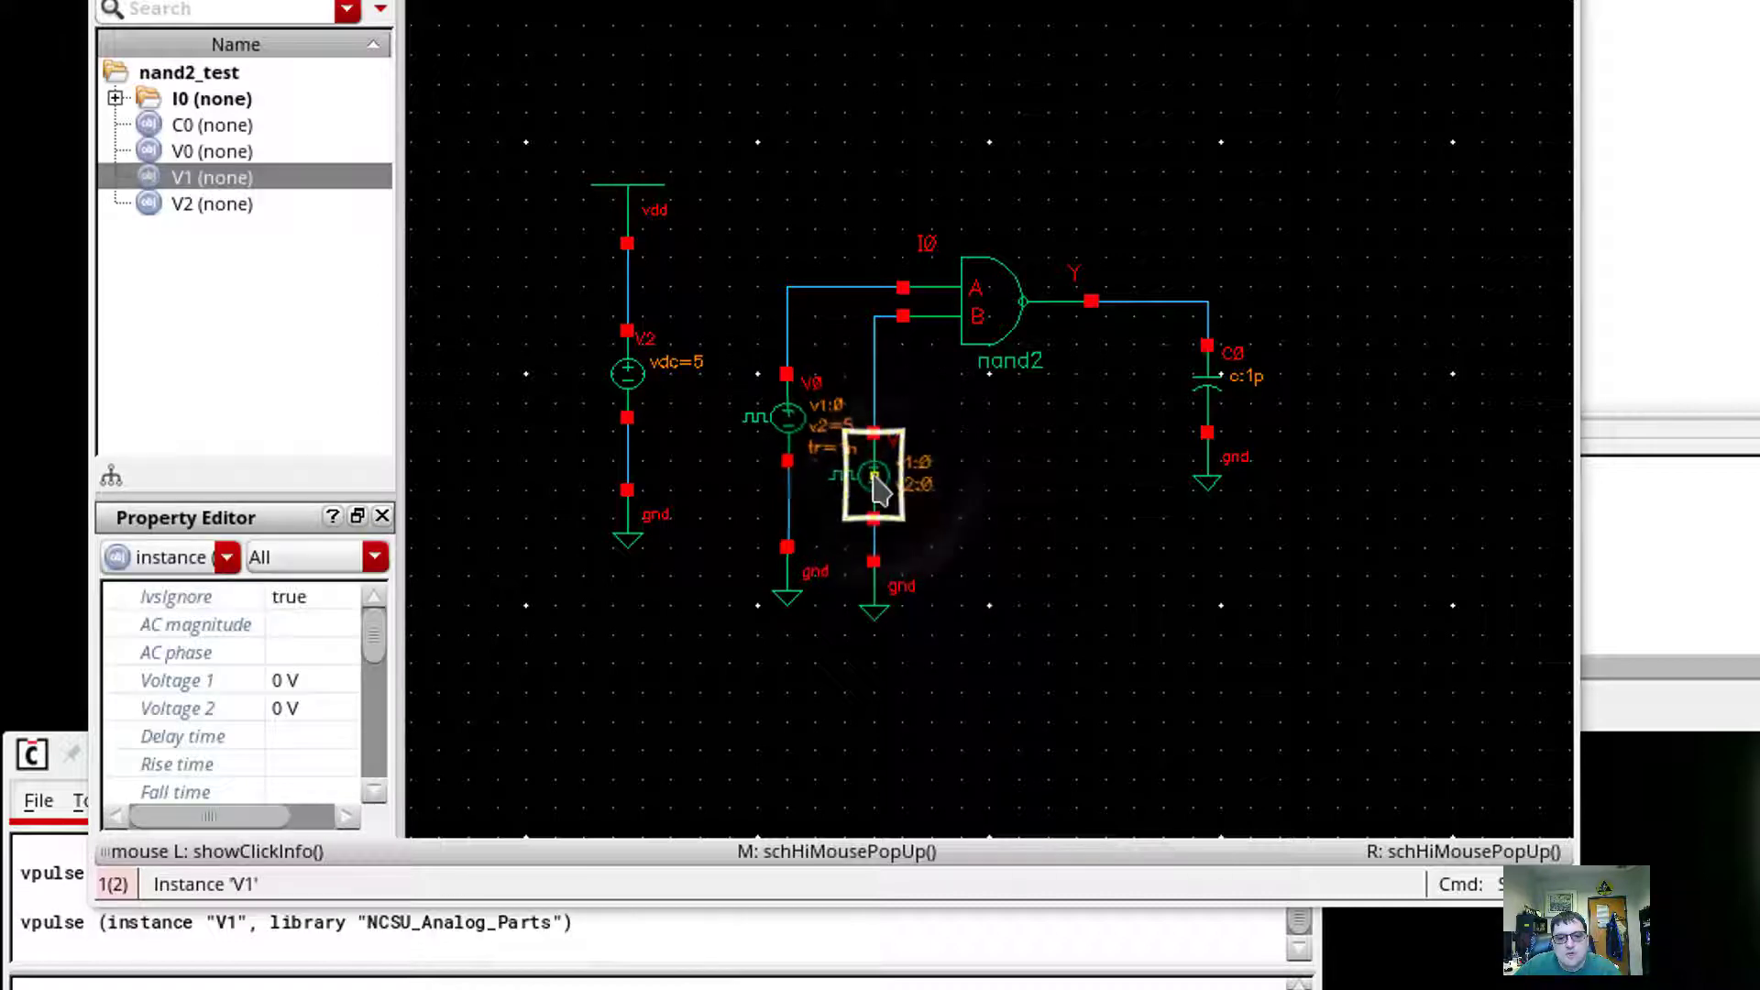
{"action": "key", "text": "q"}
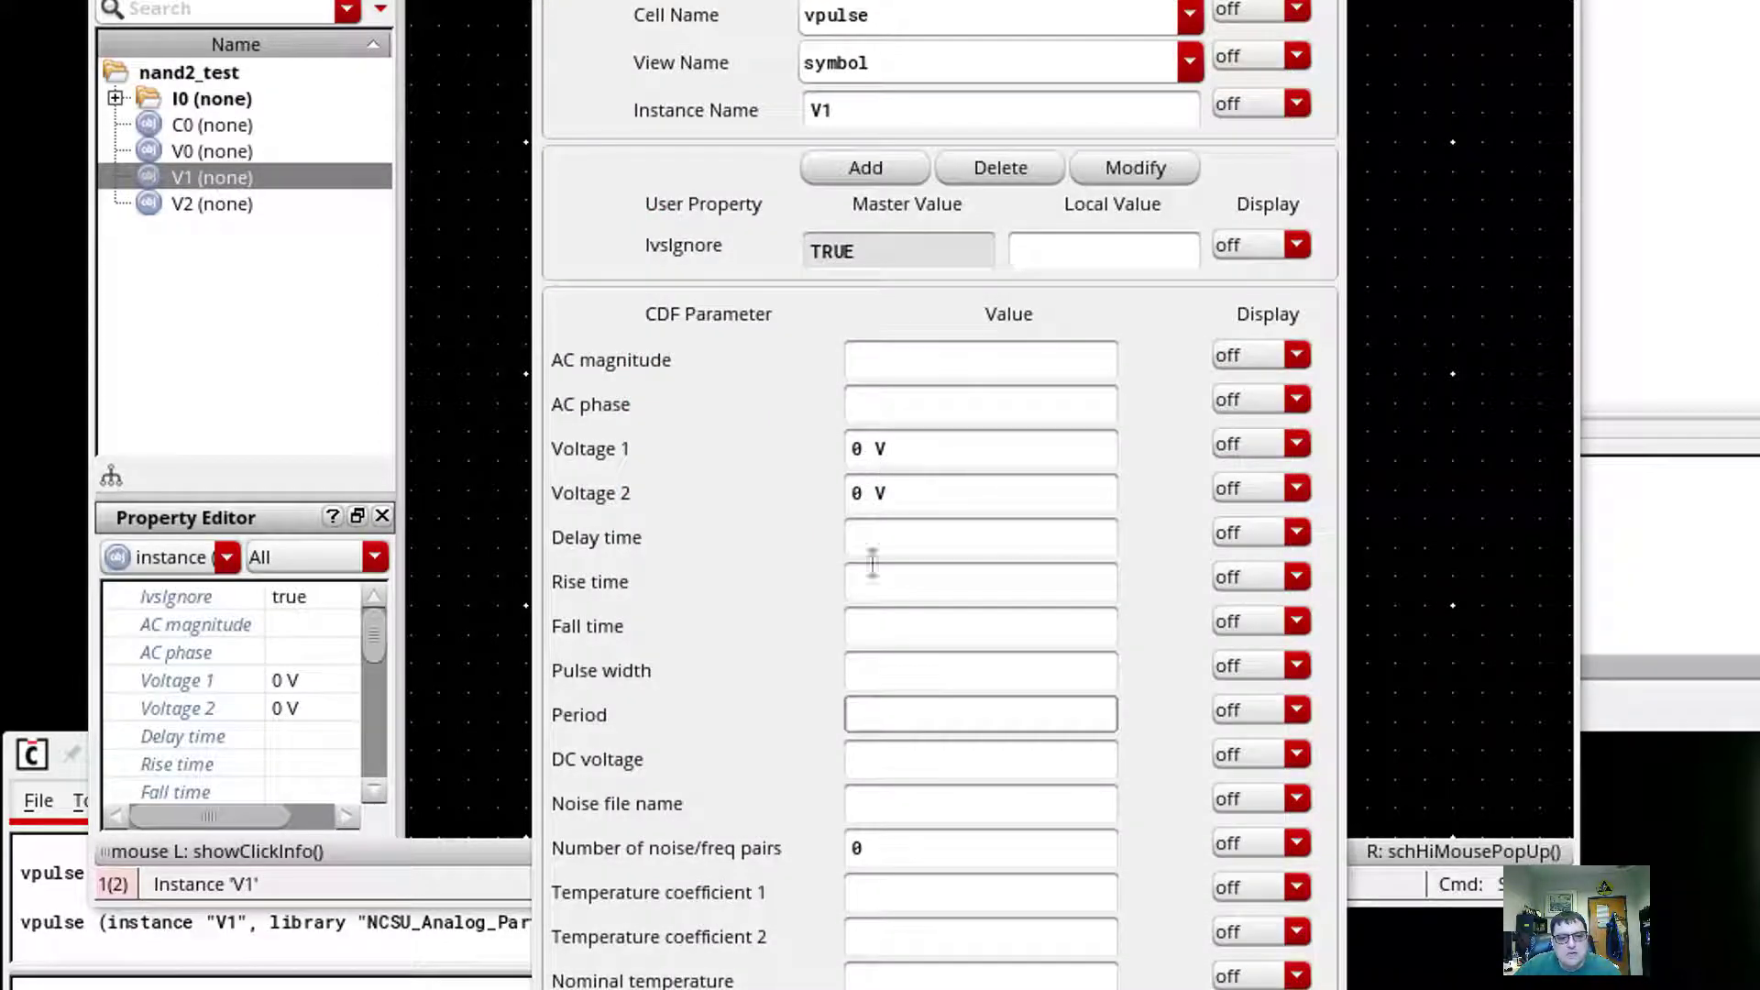
{"action": "left_click", "coordinate": [863, 534]}
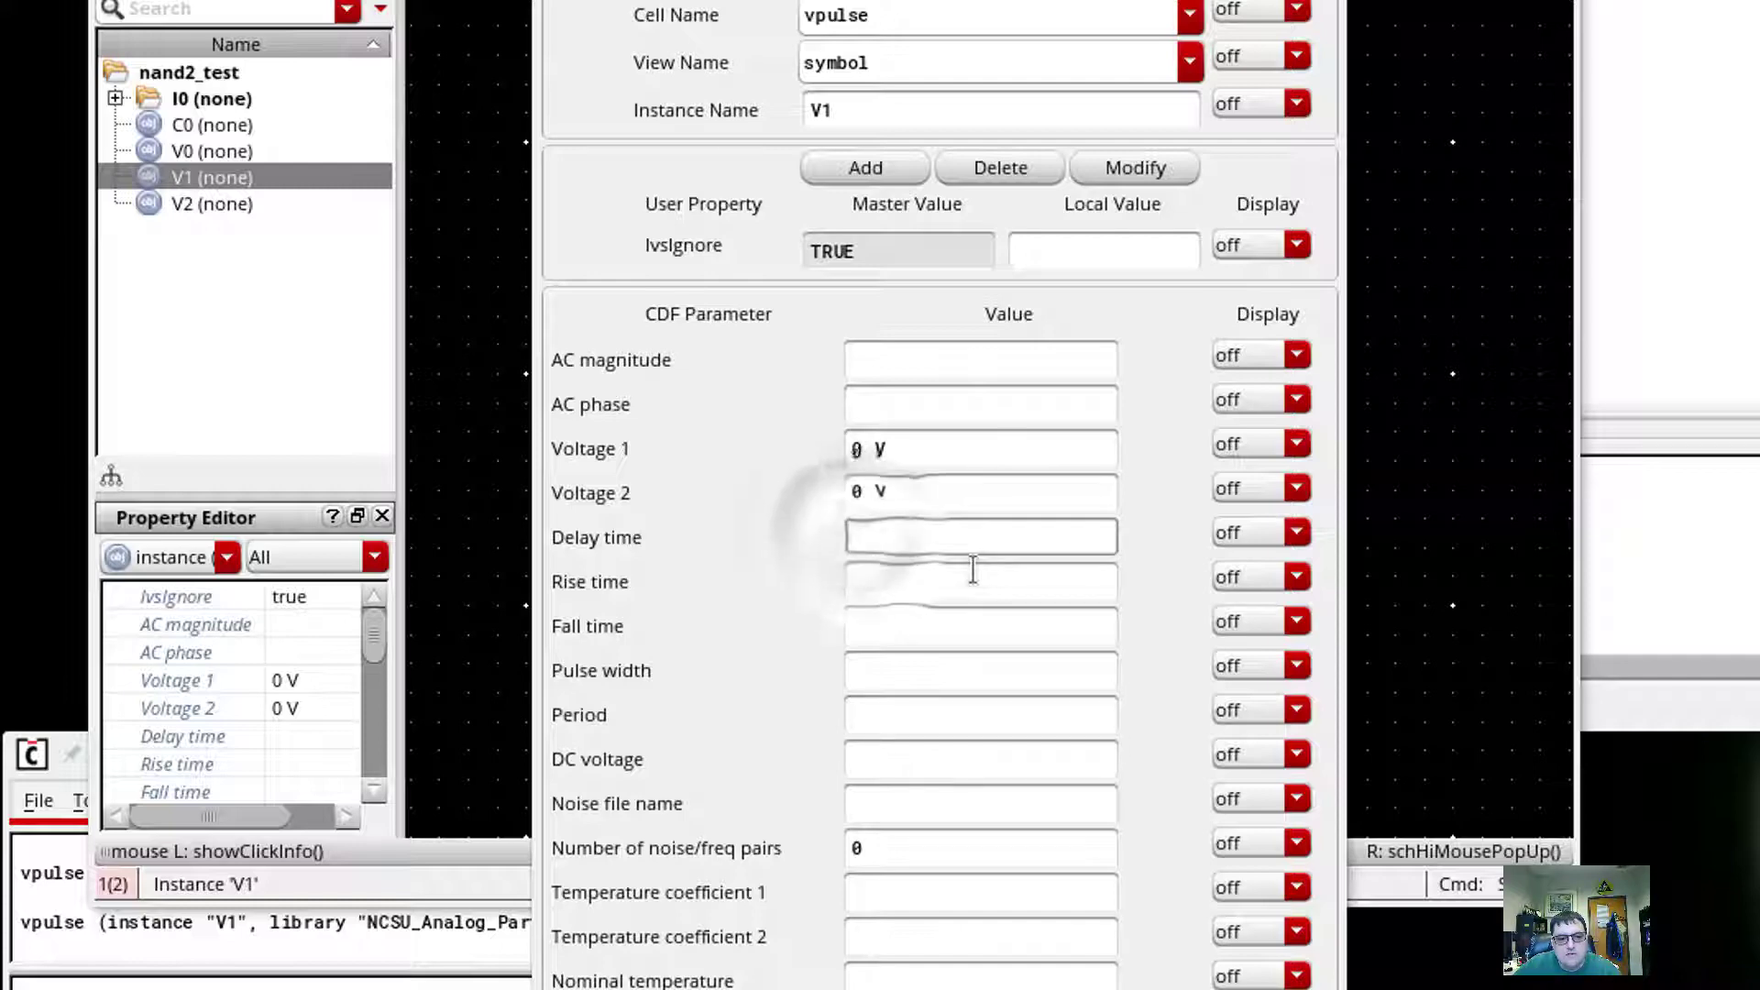
{"action": "key", "text": "Tab"}
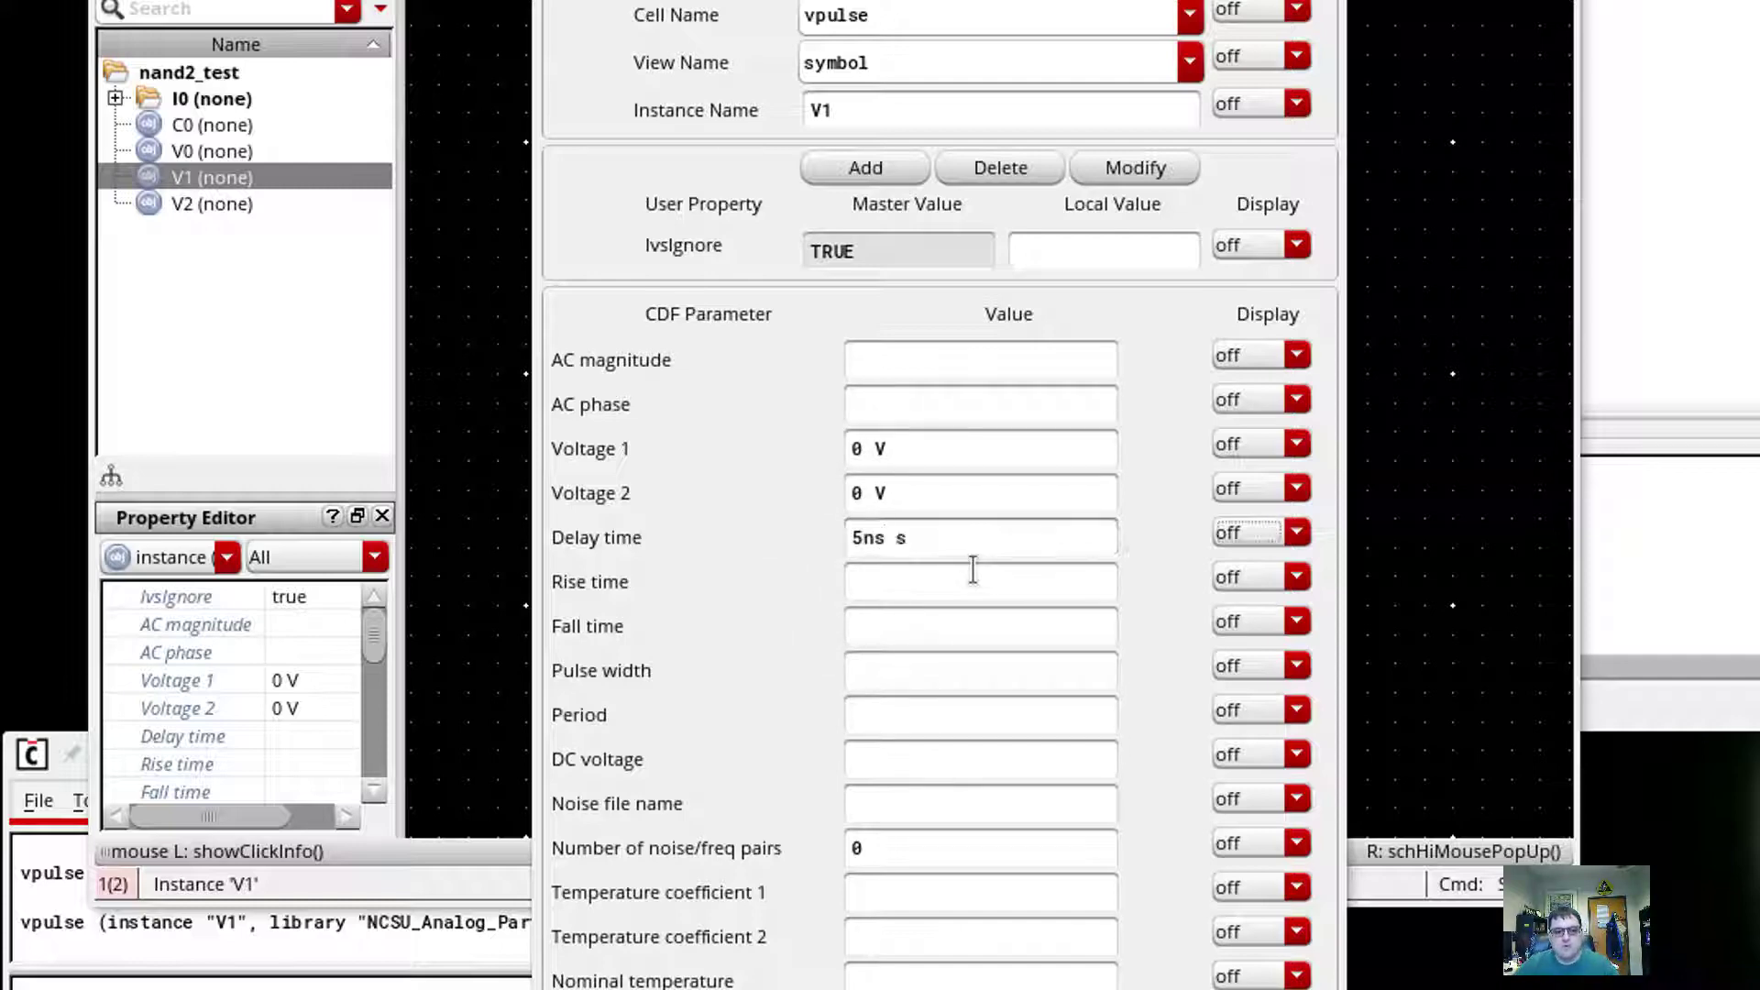
{"action": "left_click", "coordinate": [878, 536]}
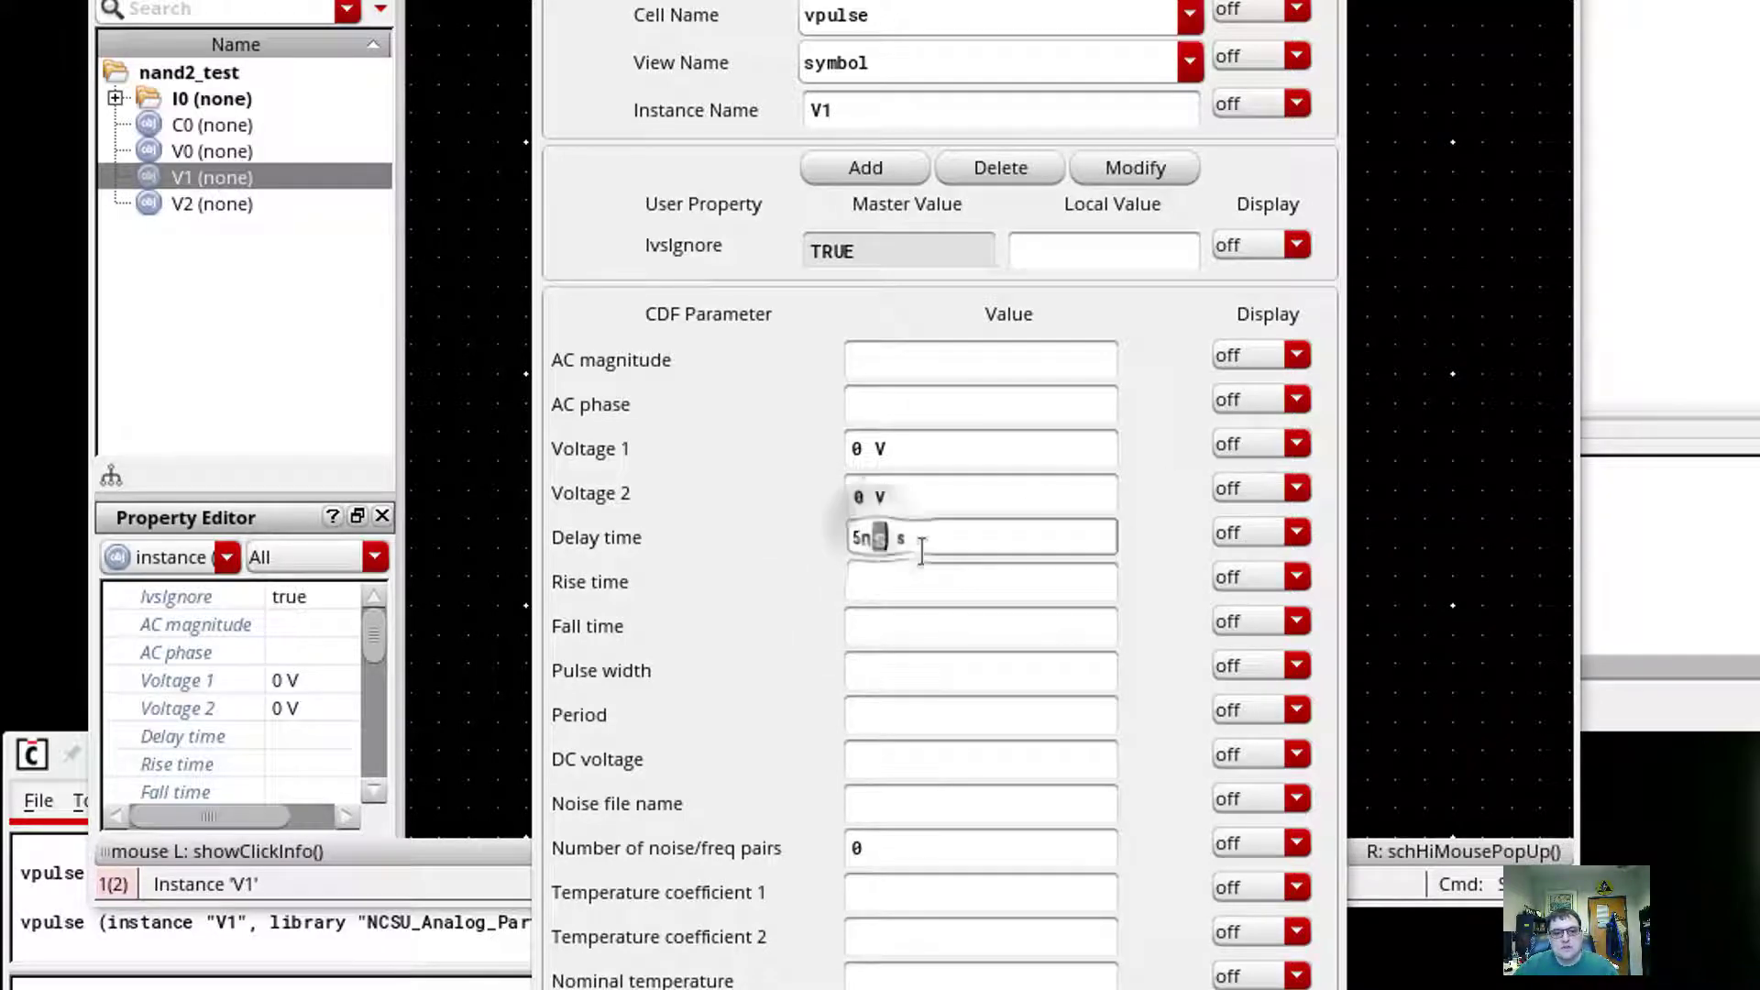
{"action": "key", "text": "BackSpace"}
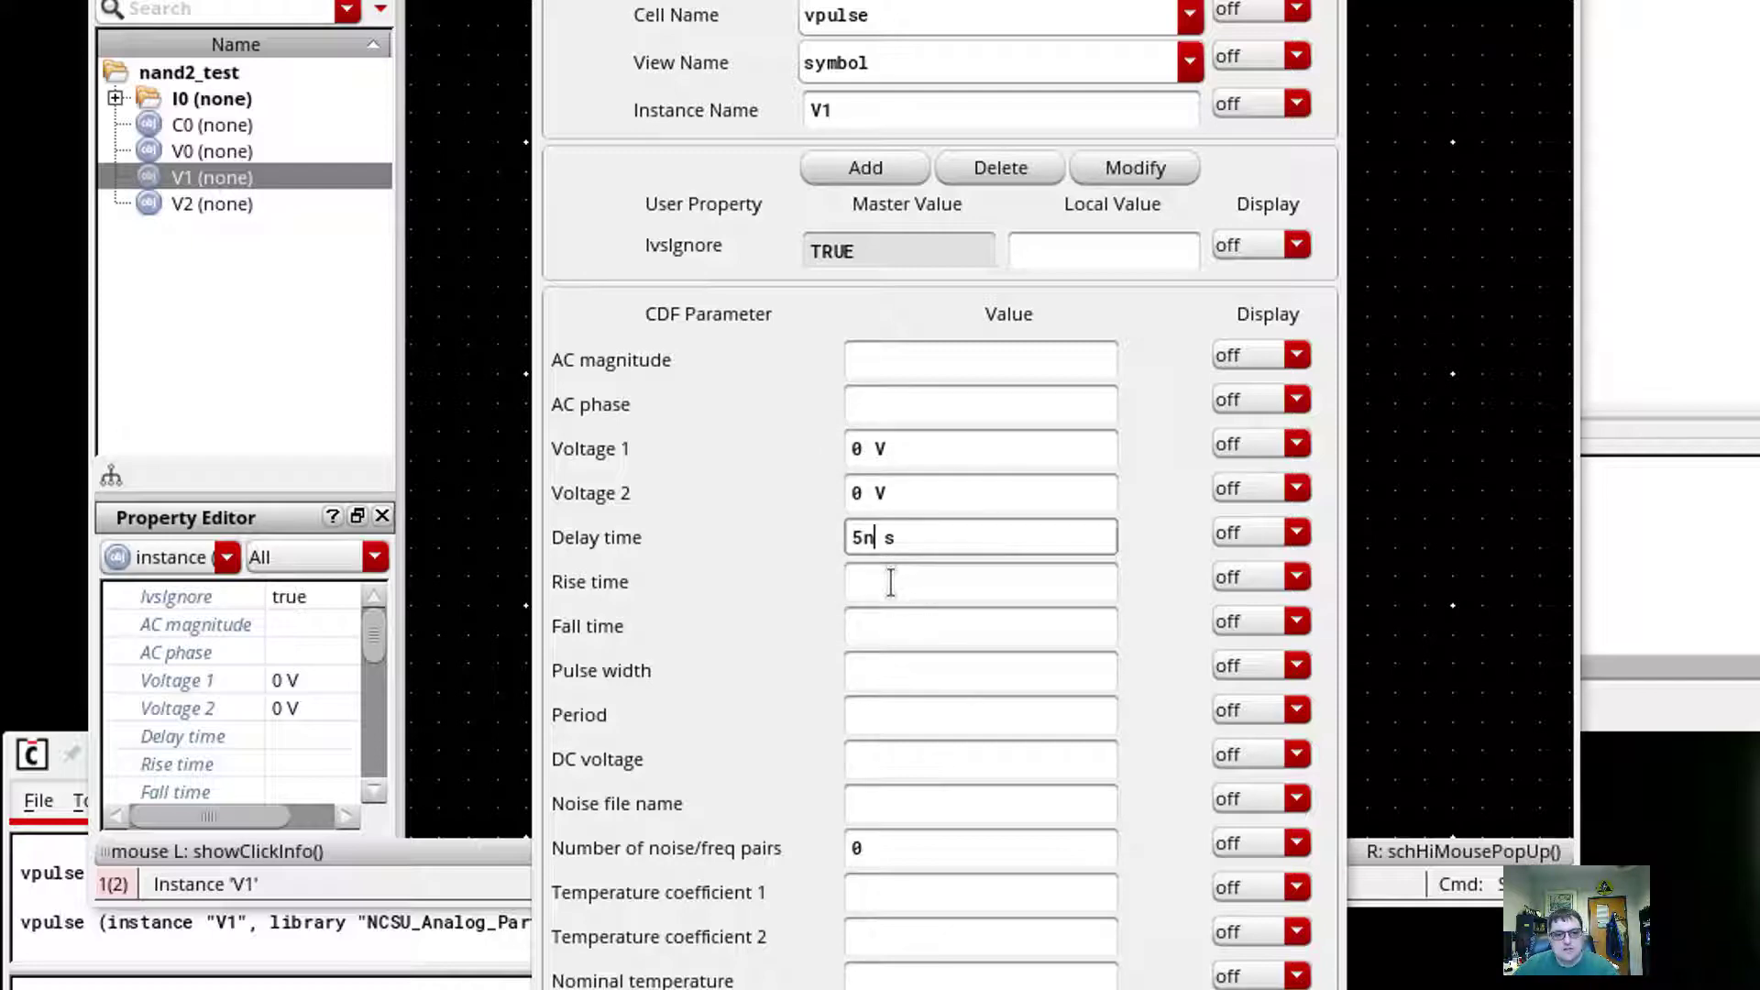
Step: Set both the rise time and the fall time of V1 to 1n s
{"action": "left_click", "coordinate": [890, 581]}
{"action": "type", "text": "1n"}
{"action": "key", "text": "Tab"}
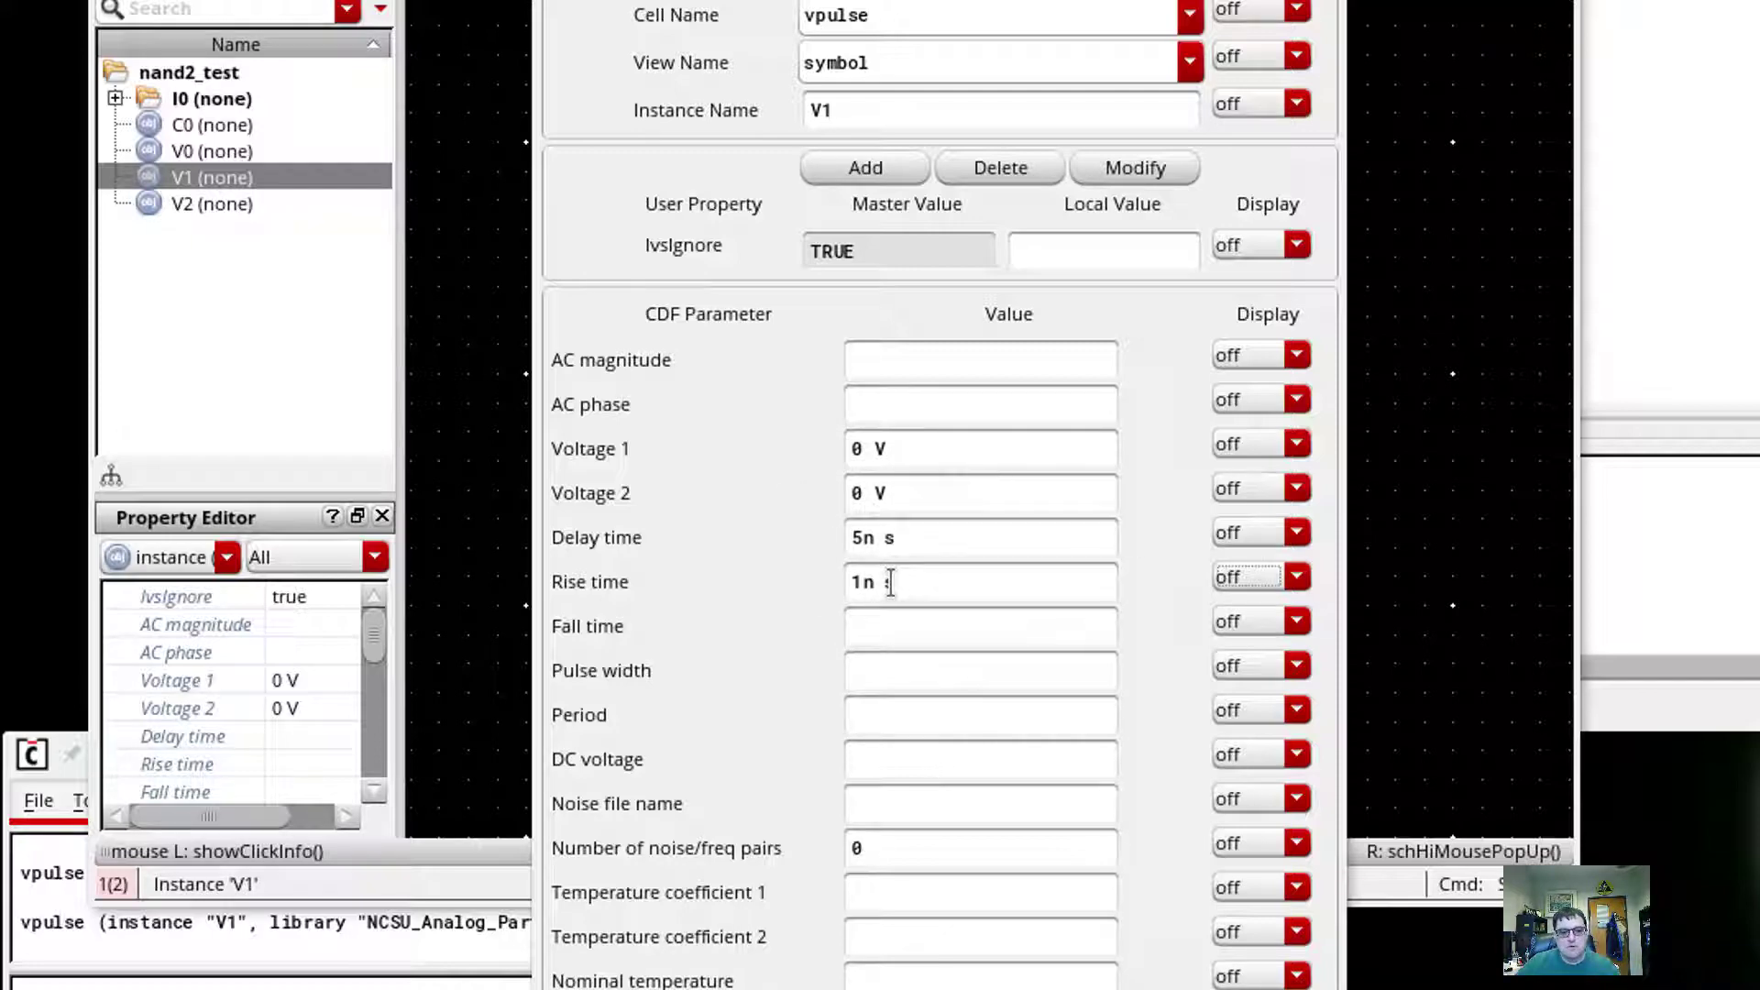
{"action": "left_click", "coordinate": [894, 624]}
{"action": "type", "text": "1n"}
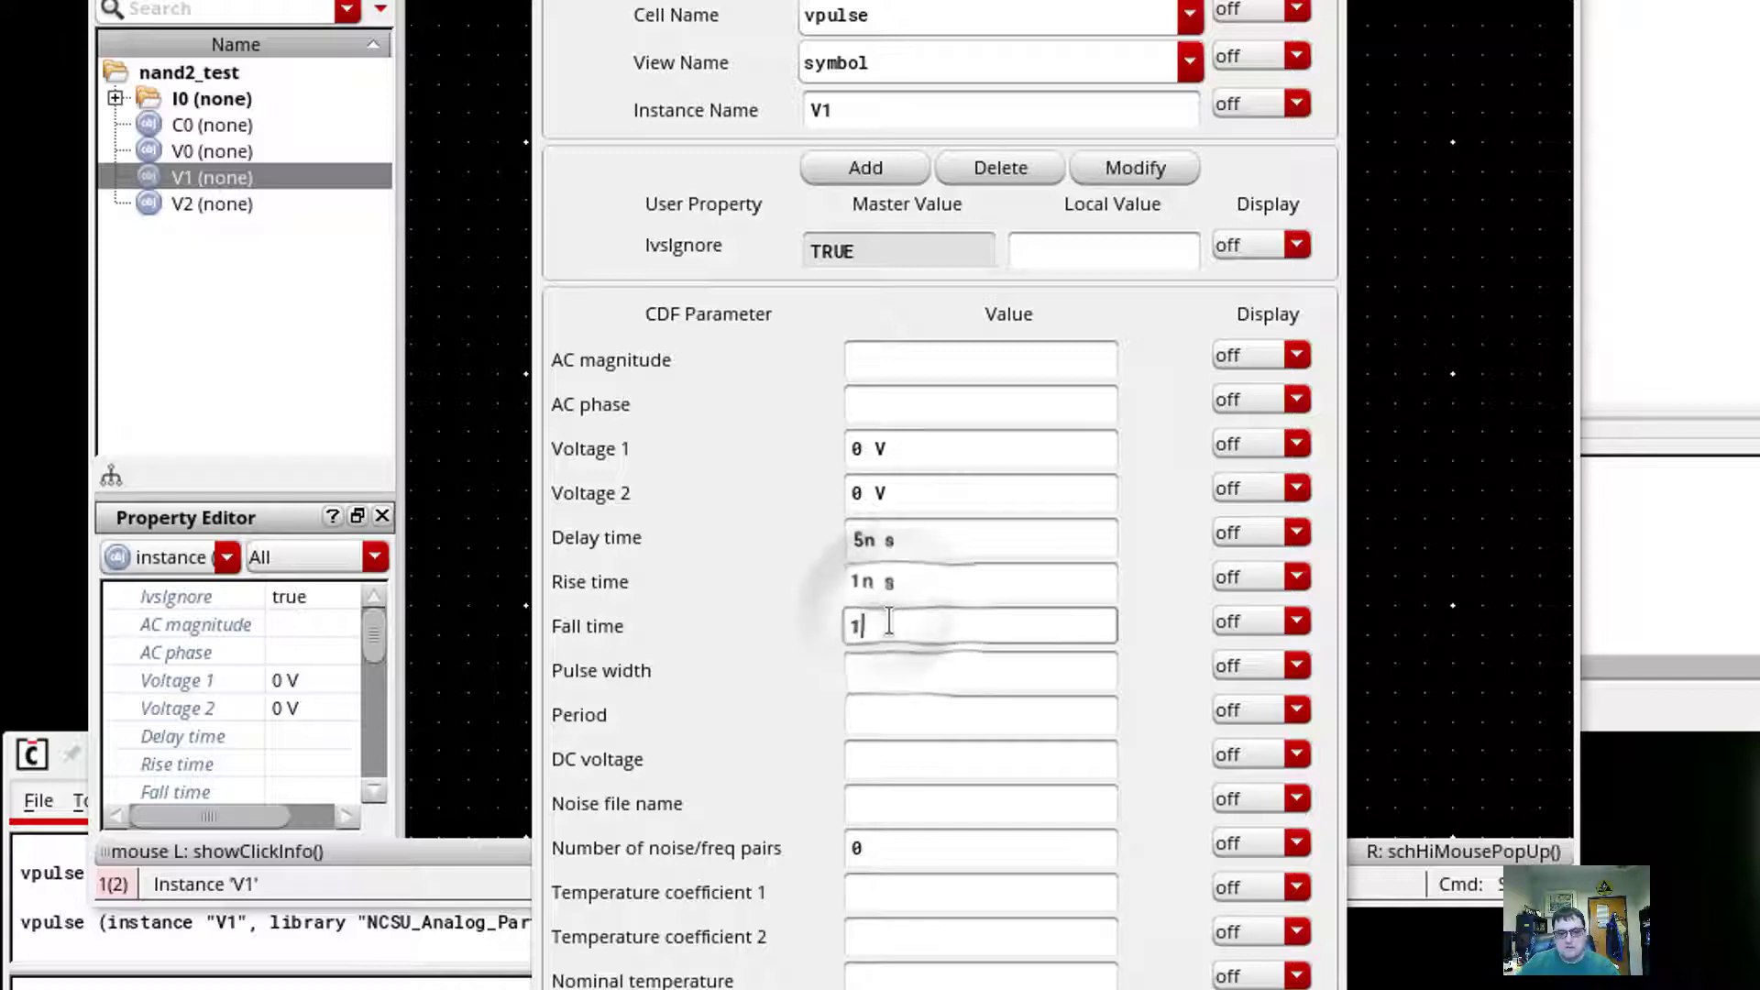
{"action": "key", "text": "Tab"}
Step: Enter a pulse width of 10n s and a period of 20n s for V1, and close its properties
{"action": "left_click", "coordinate": [898, 671]}
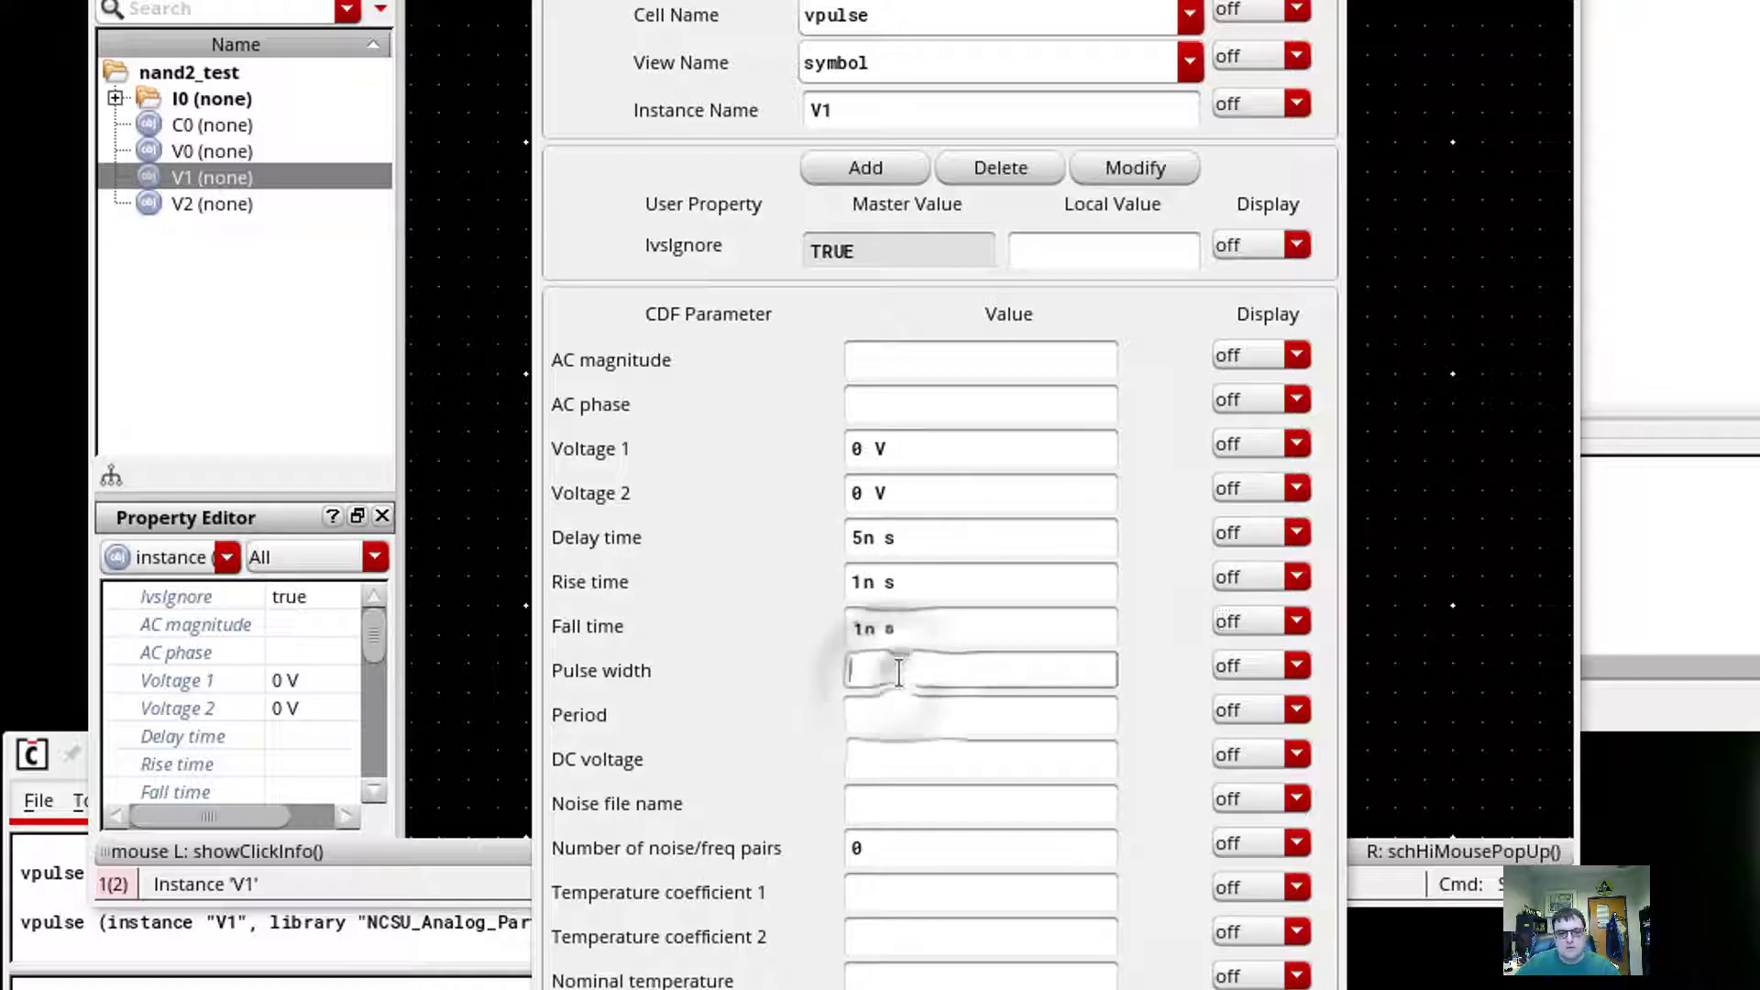
{"action": "type", "text": "10n"}
{"action": "key", "text": "Tab"}
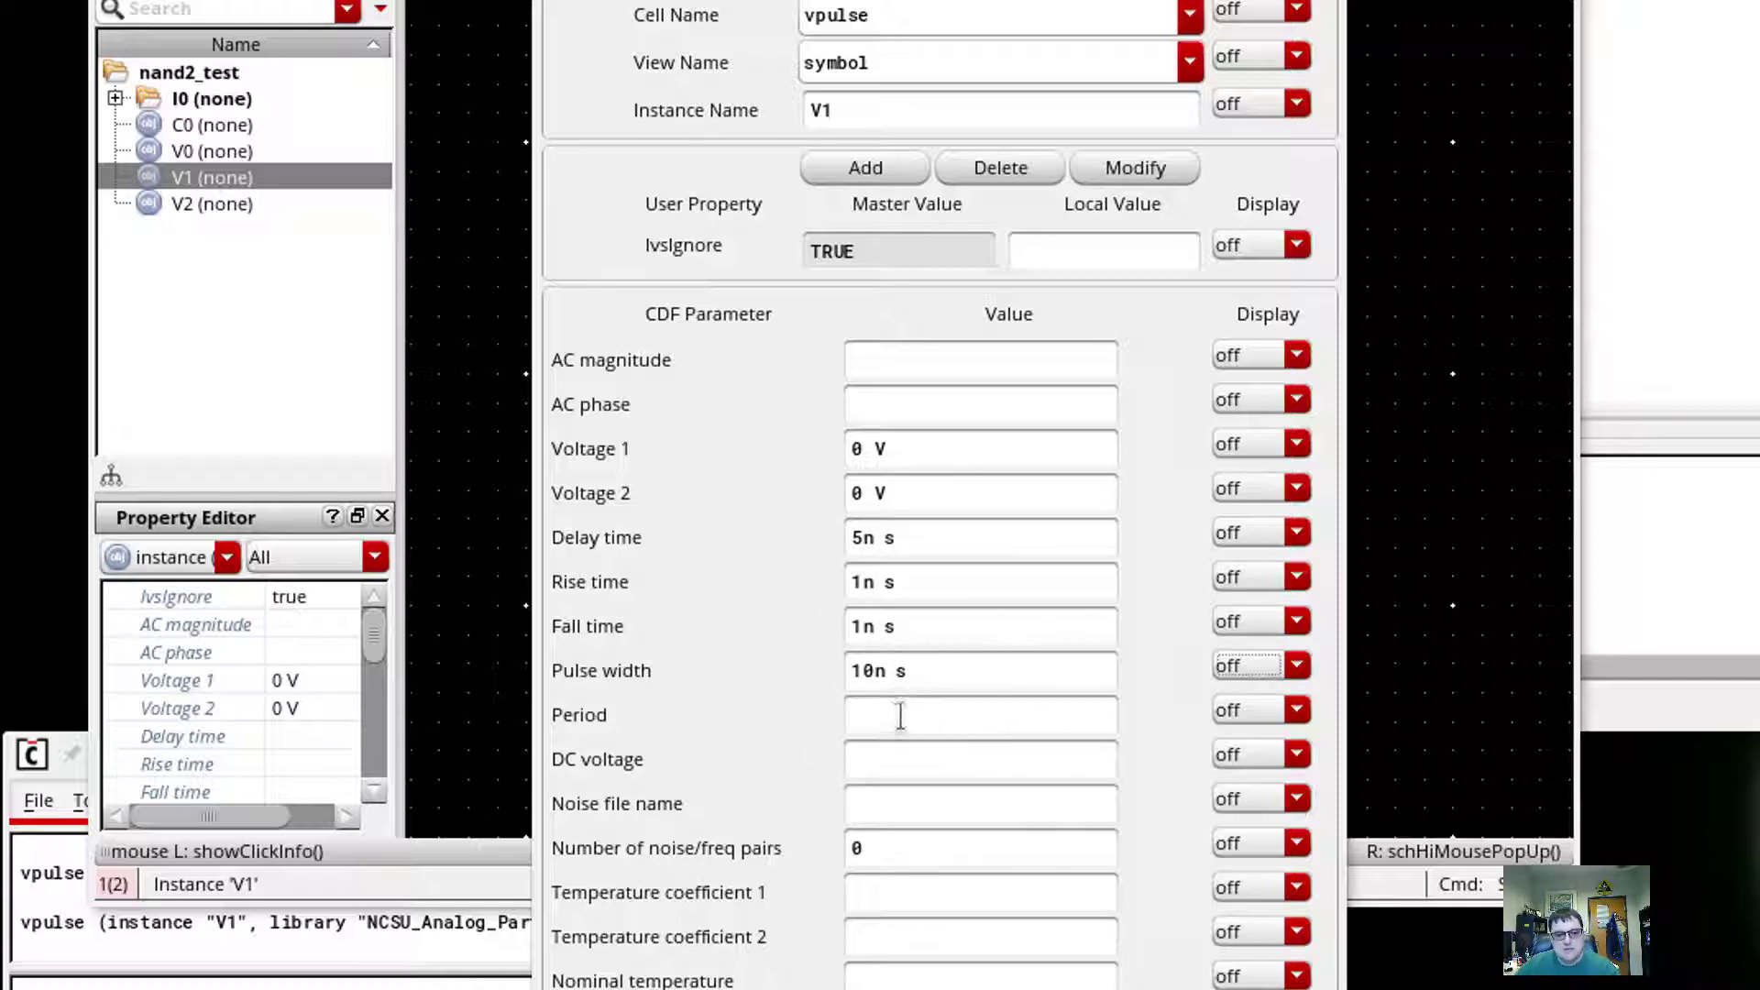
{"action": "left_click", "coordinate": [900, 715]}
{"action": "type", "text": "20n"}
{"action": "key", "text": "Tab"}
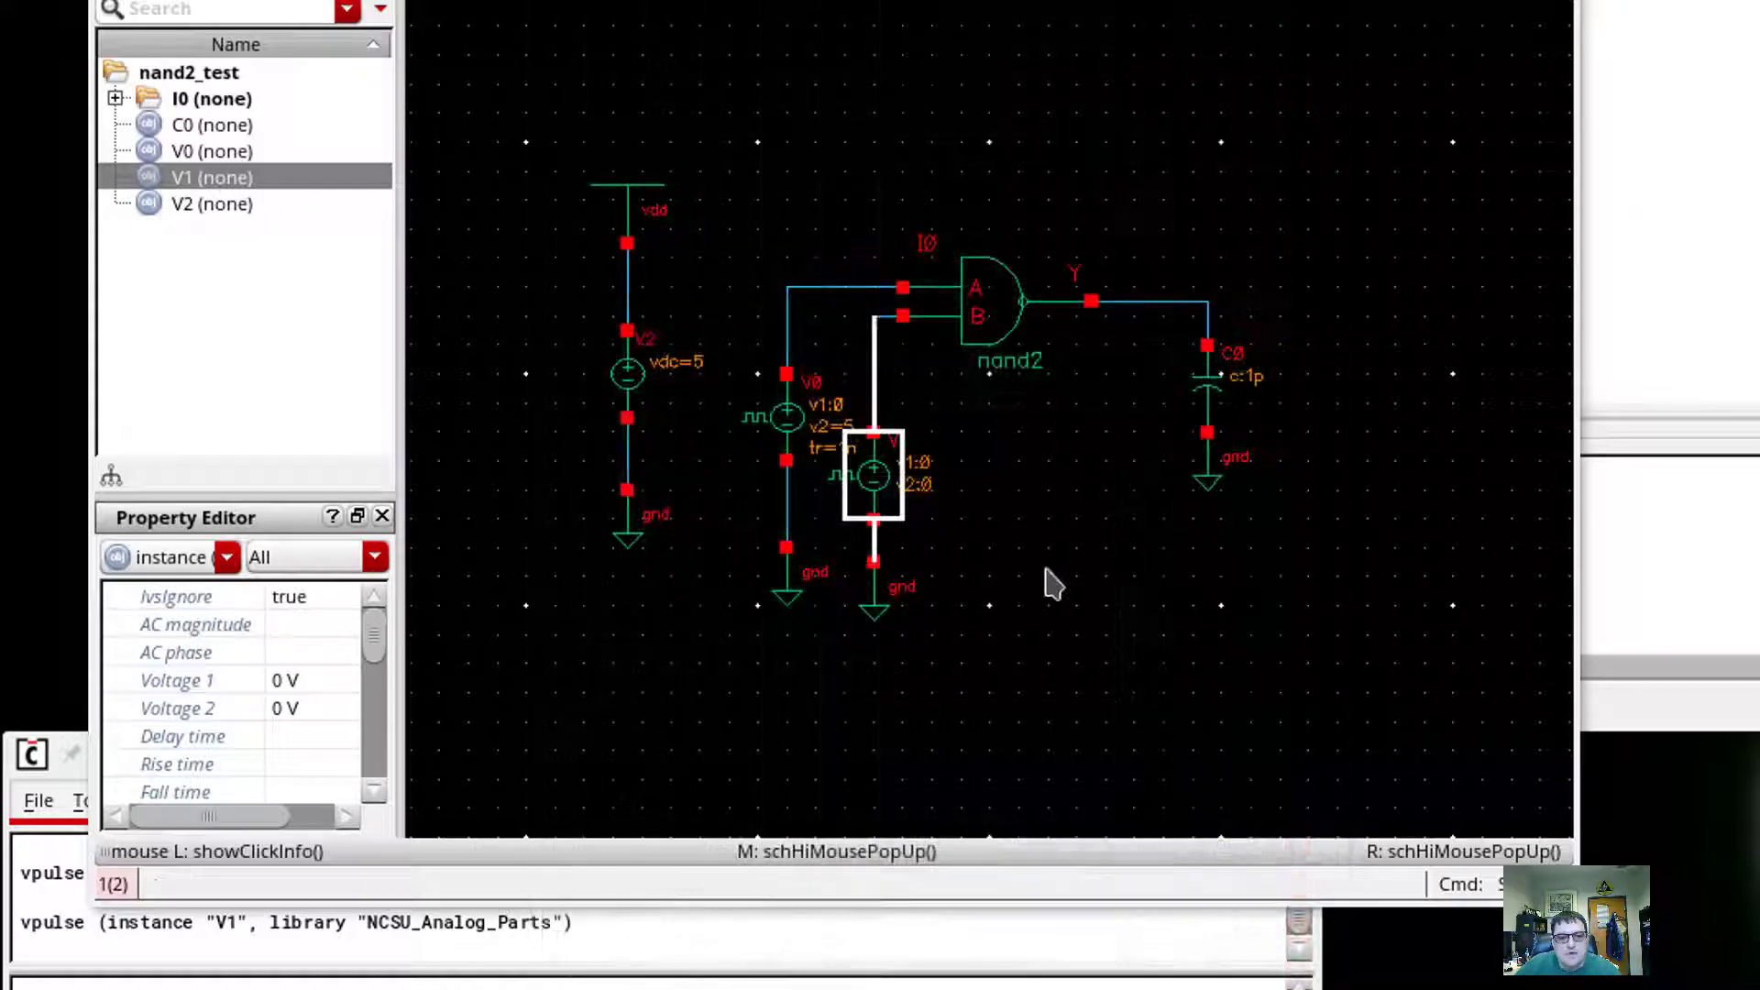
{"action": "left_click", "coordinate": [1045, 581]}
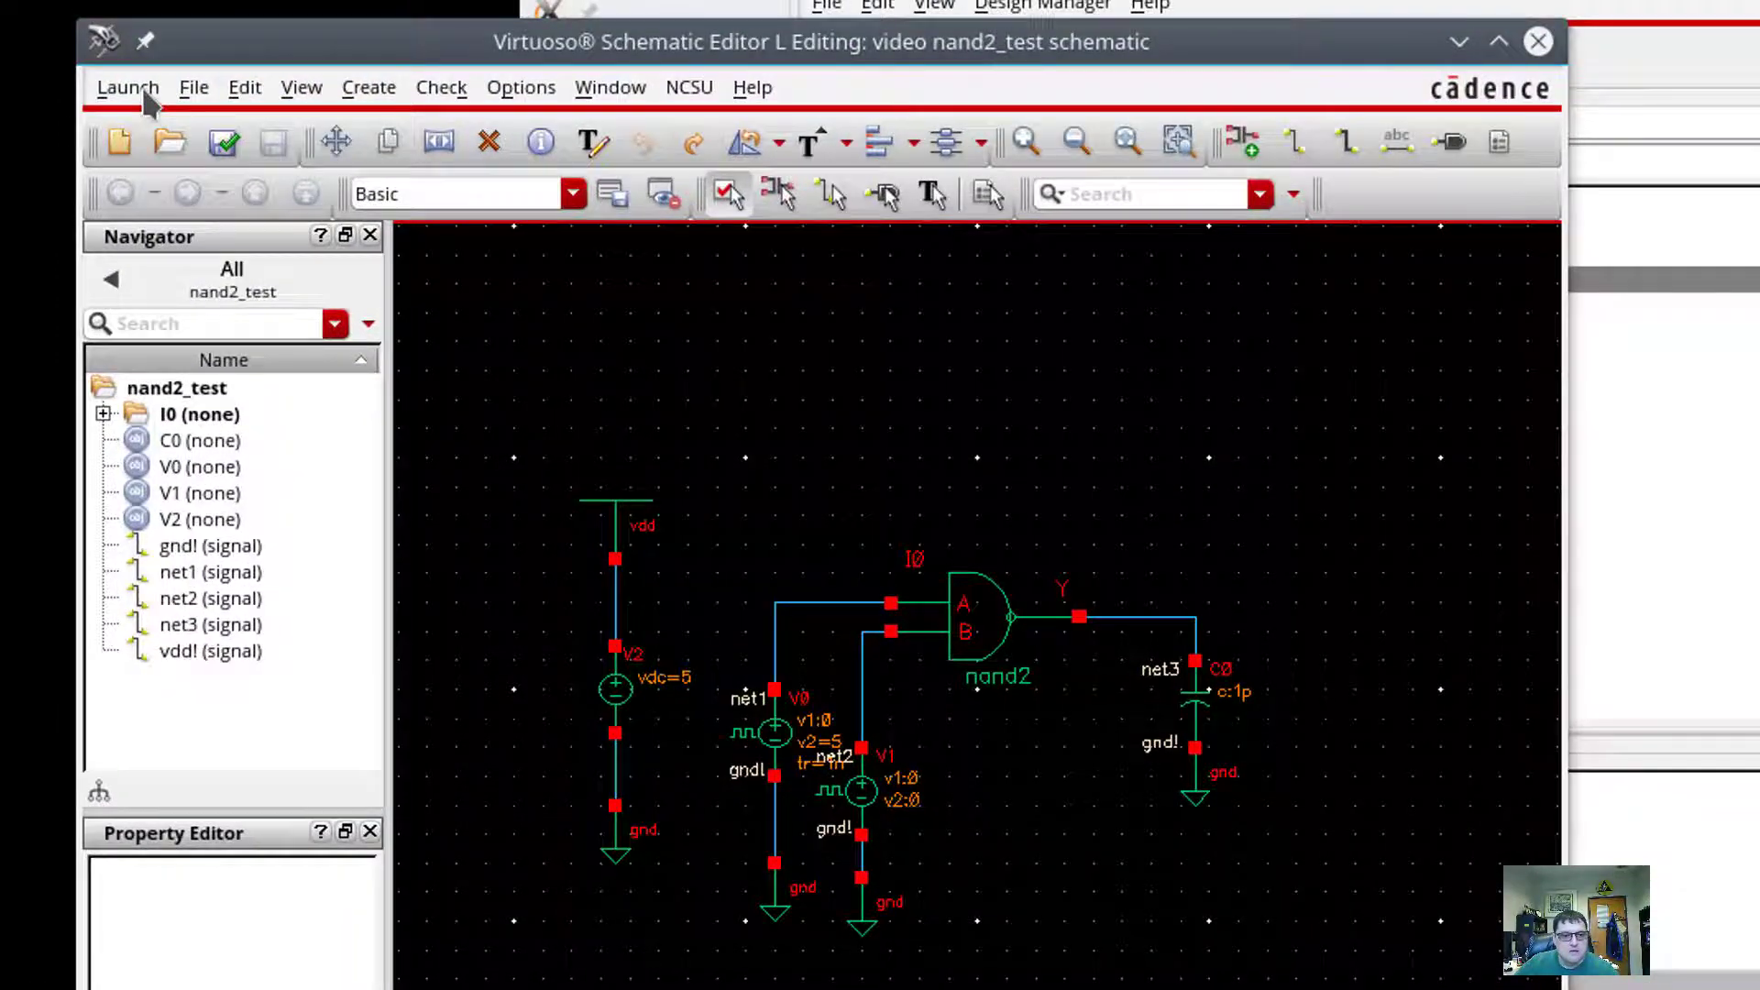
Step: Launch ADE L from the schematic and choose the nand2_test schematic in the video library as the simulation design
{"action": "left_click", "coordinate": [143, 93]}
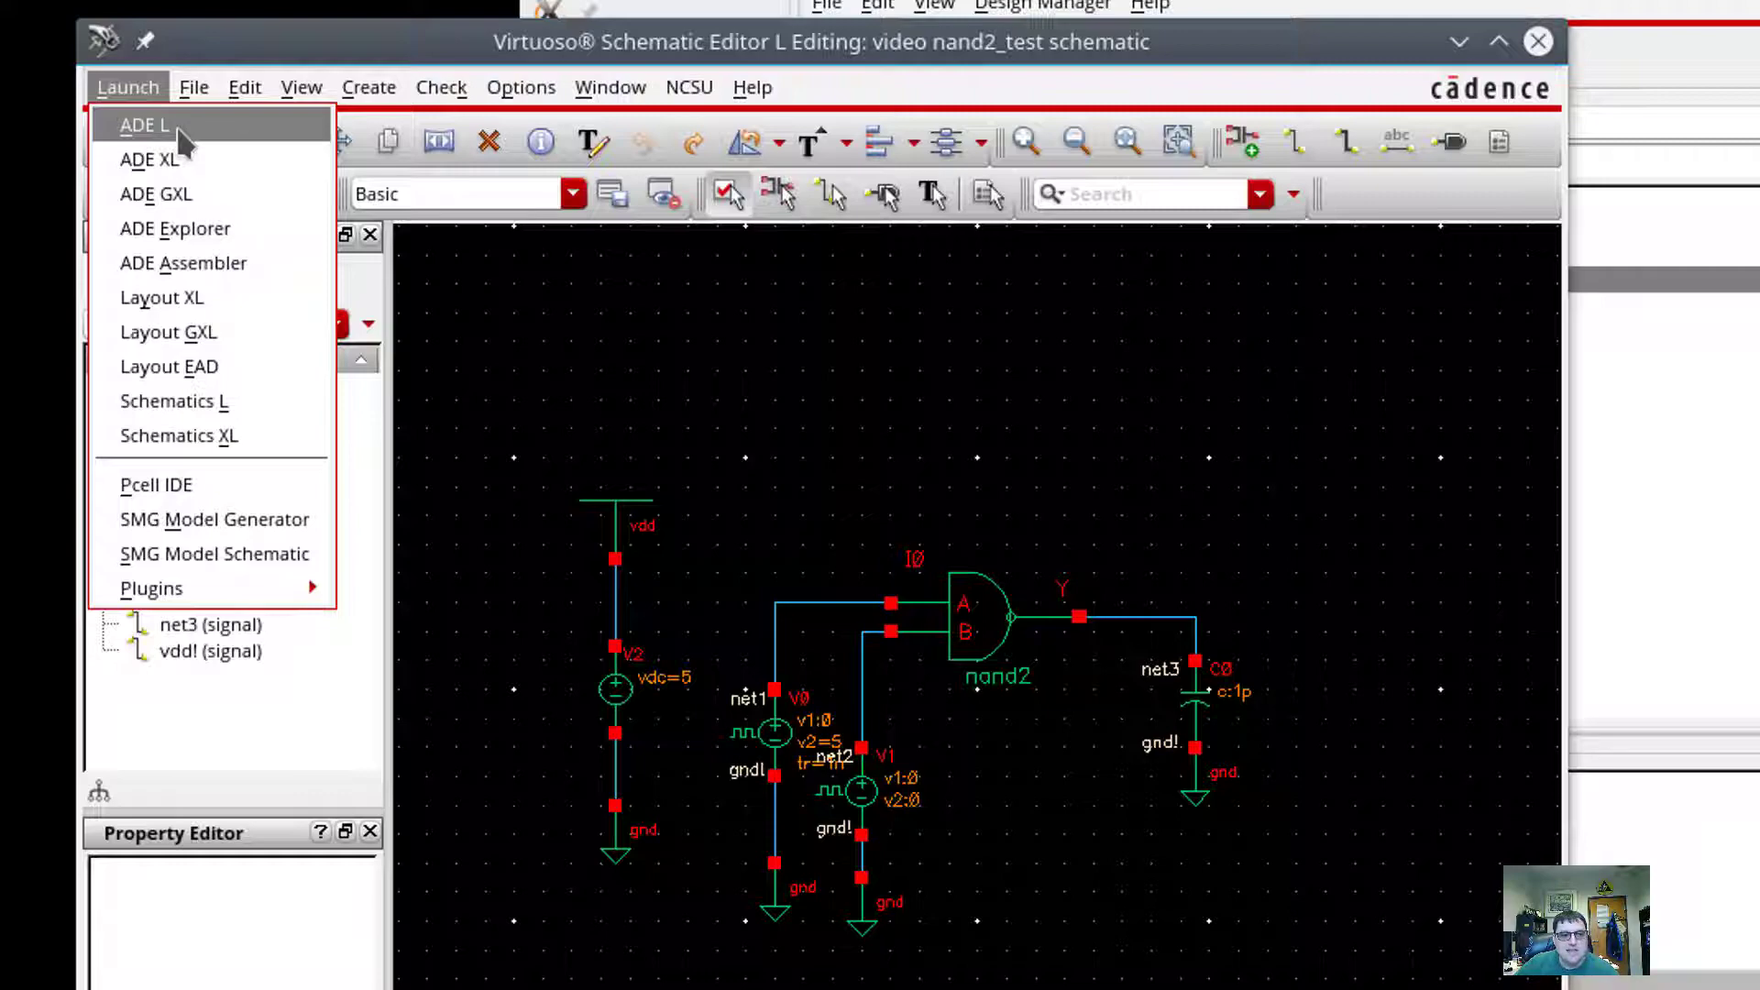
{"action": "left_click", "coordinate": [174, 126]}
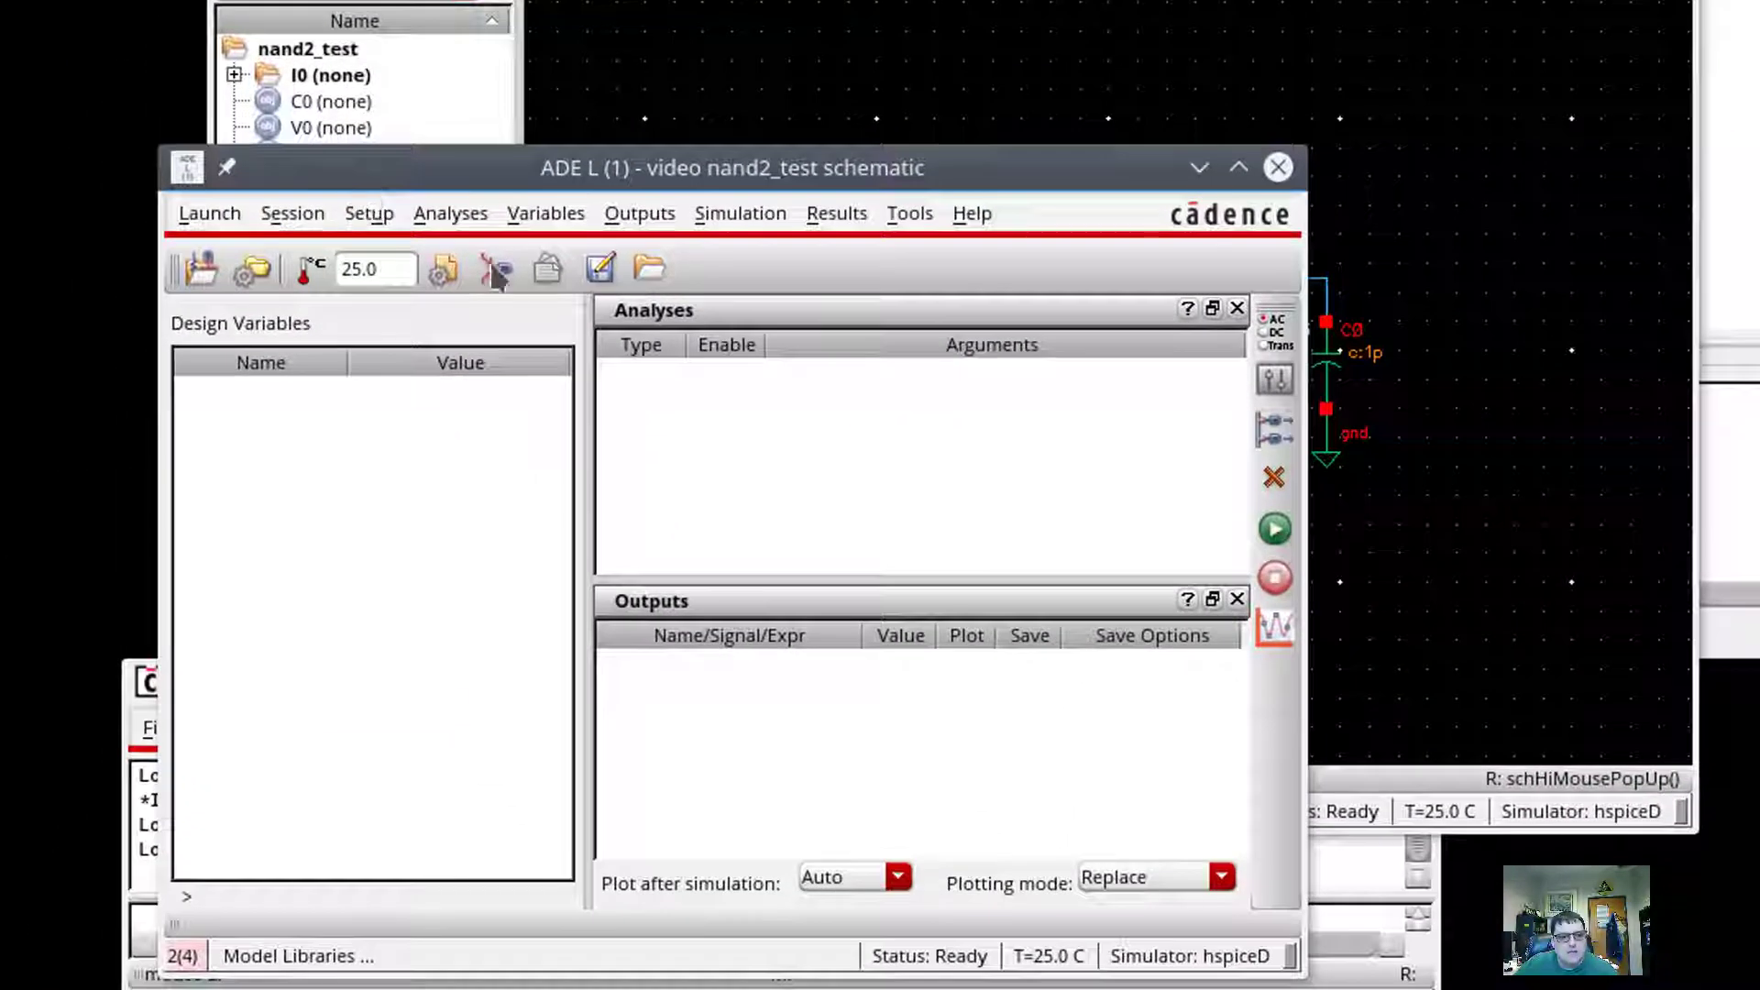
{"action": "left_click", "coordinate": [371, 215]}
{"action": "left_click", "coordinate": [390, 271]}
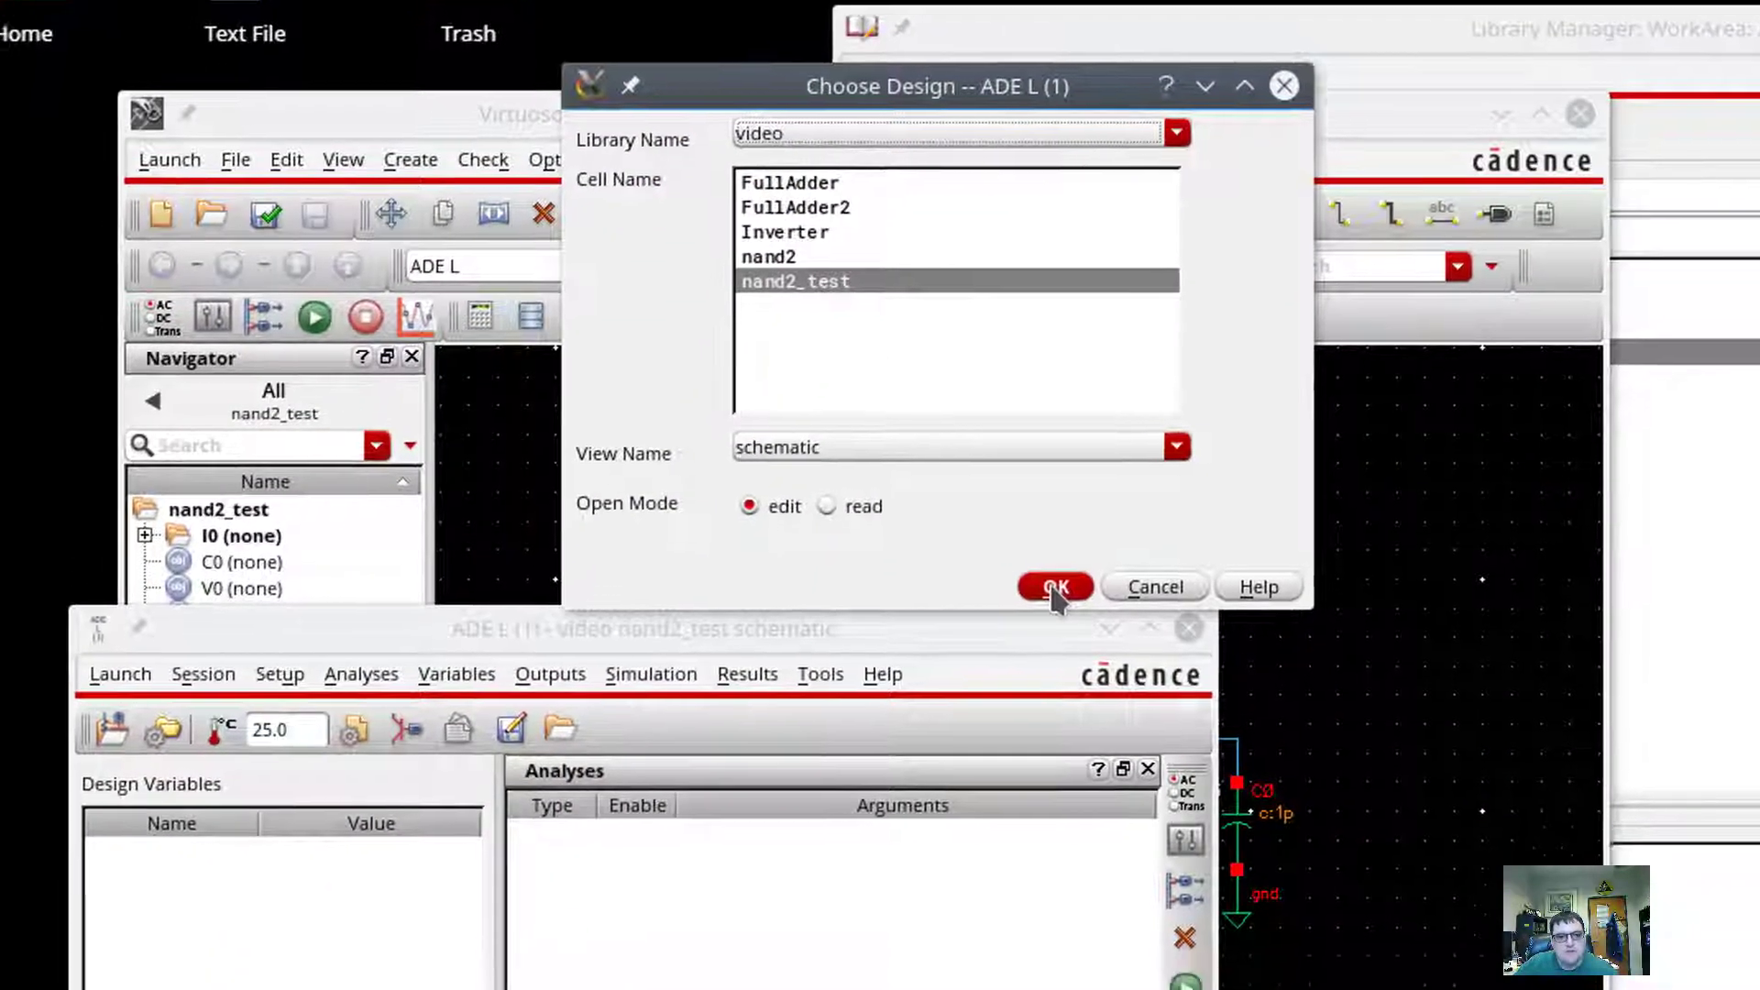
{"action": "left_click", "coordinate": [1048, 625]}
Step: Set the ADE L simulator to spectre, keeping the ~/cadence/simulation project directory and local host mode
{"action": "left_click", "coordinate": [273, 711]}
{"action": "left_click", "coordinate": [394, 355]}
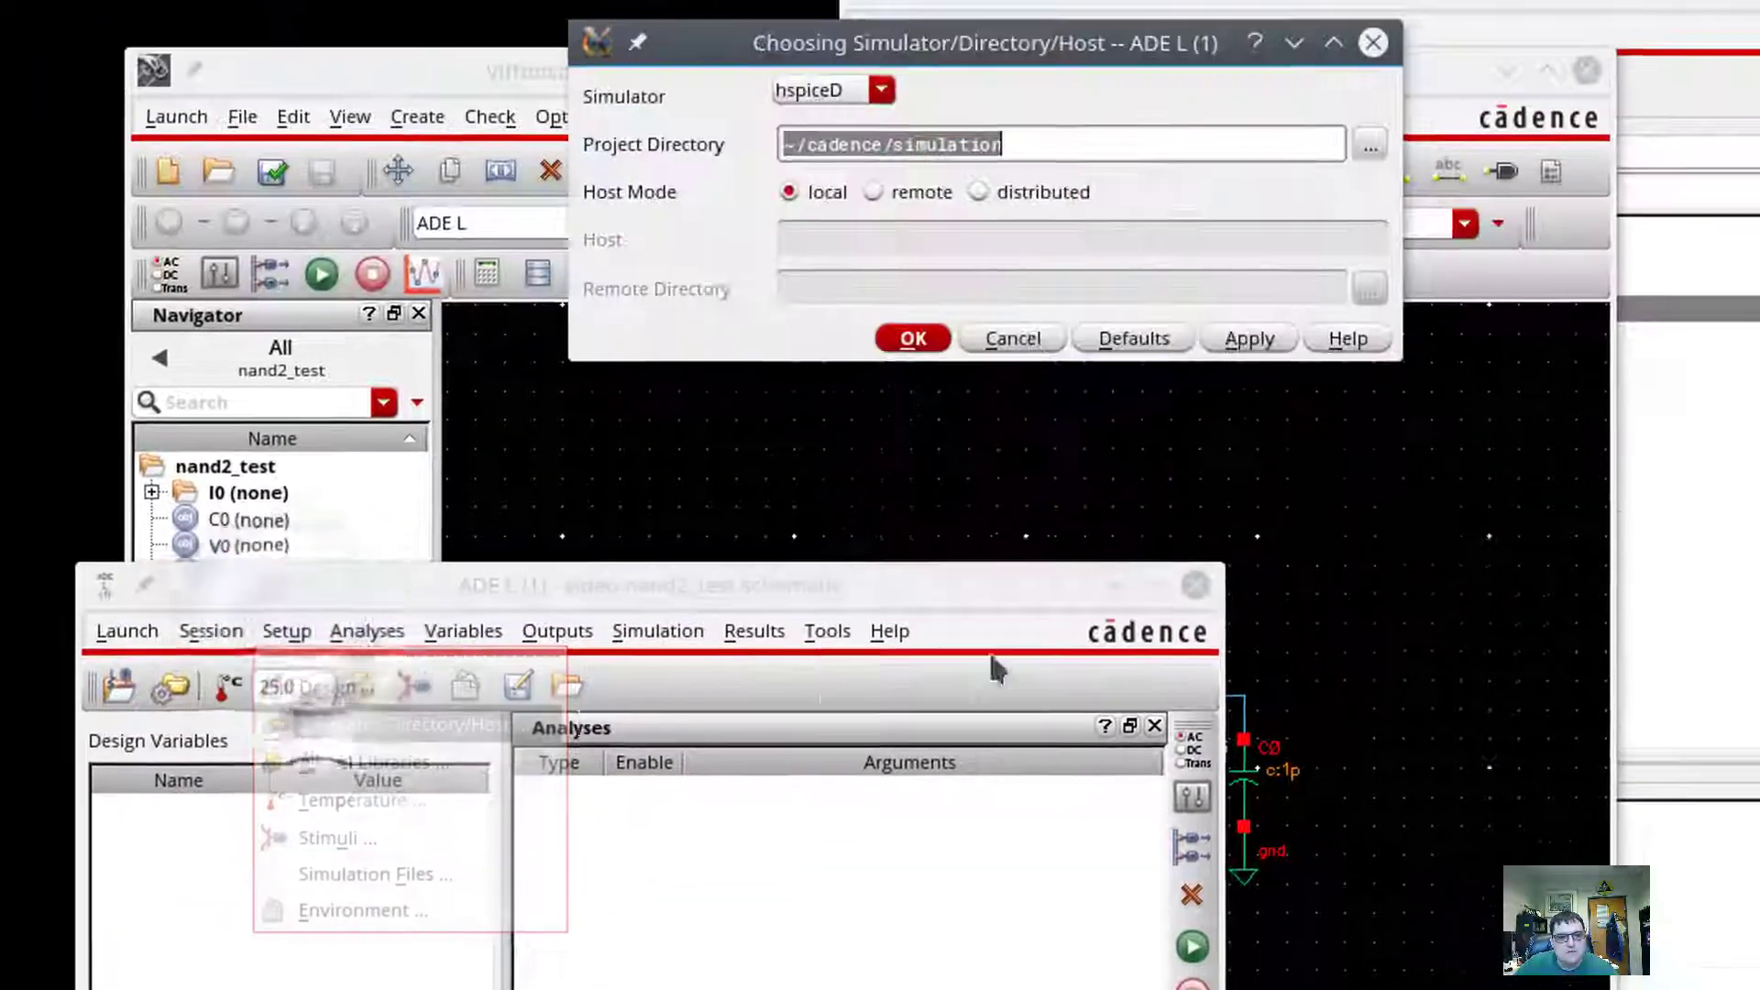
{"action": "left_click", "coordinate": [843, 268]}
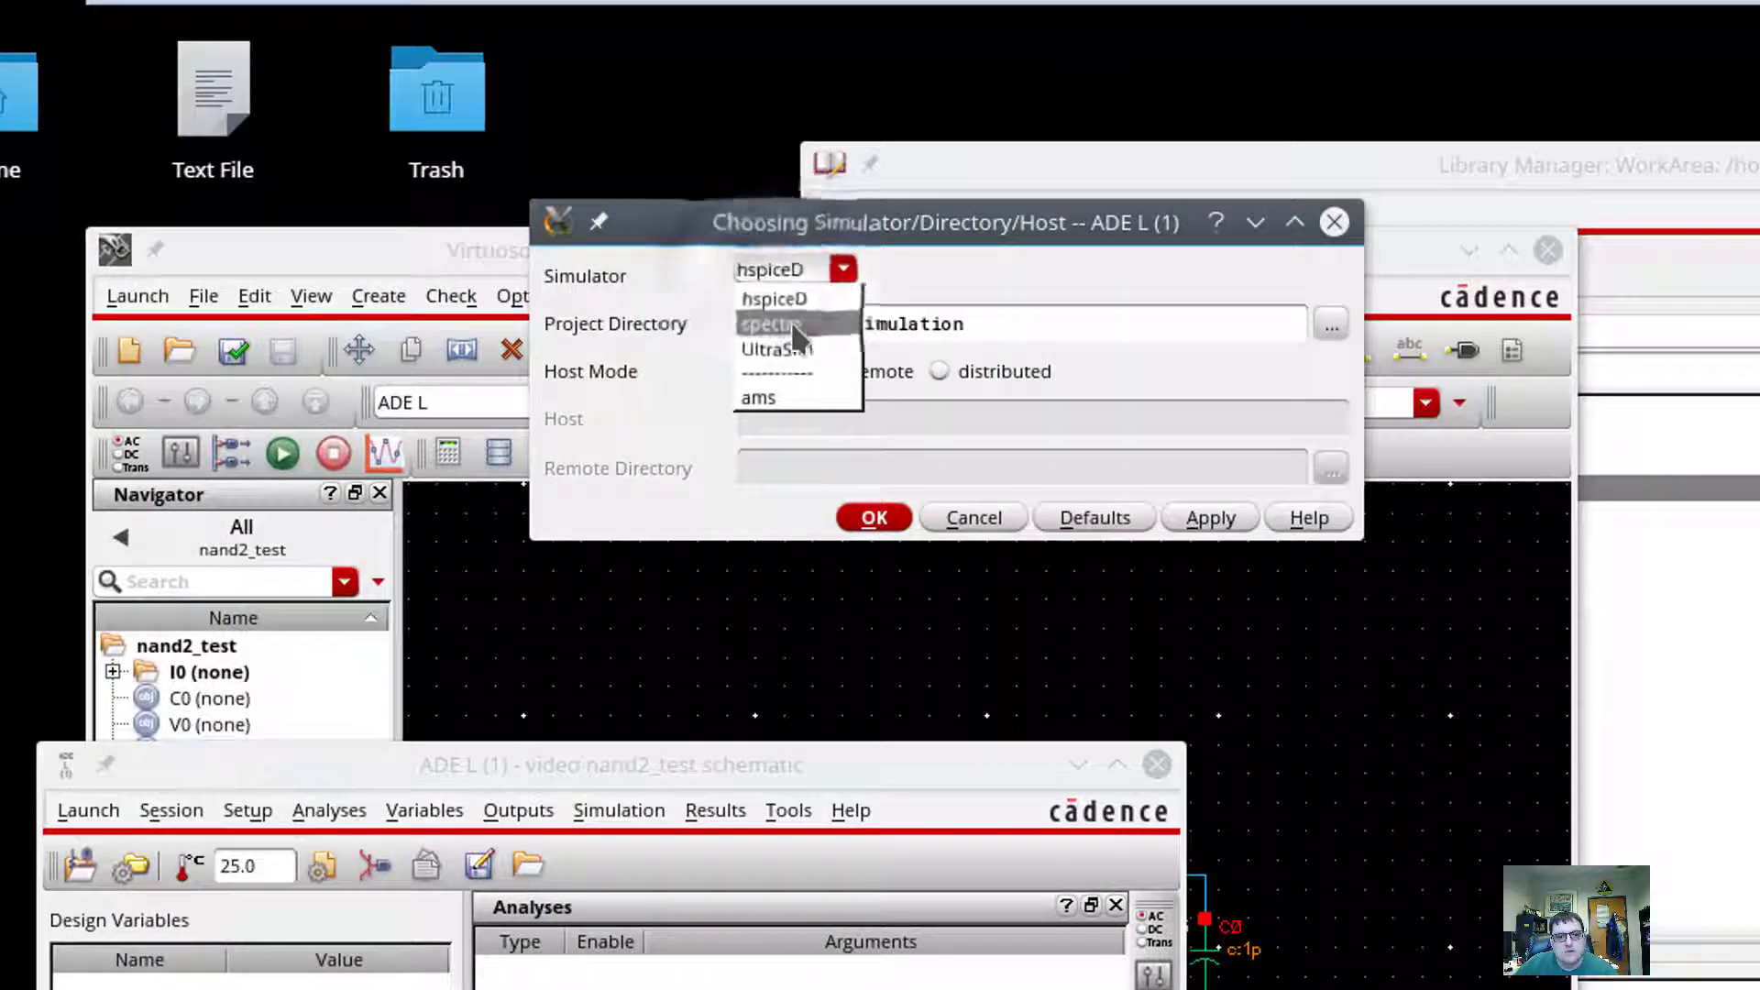
{"action": "left_click", "coordinate": [772, 321]}
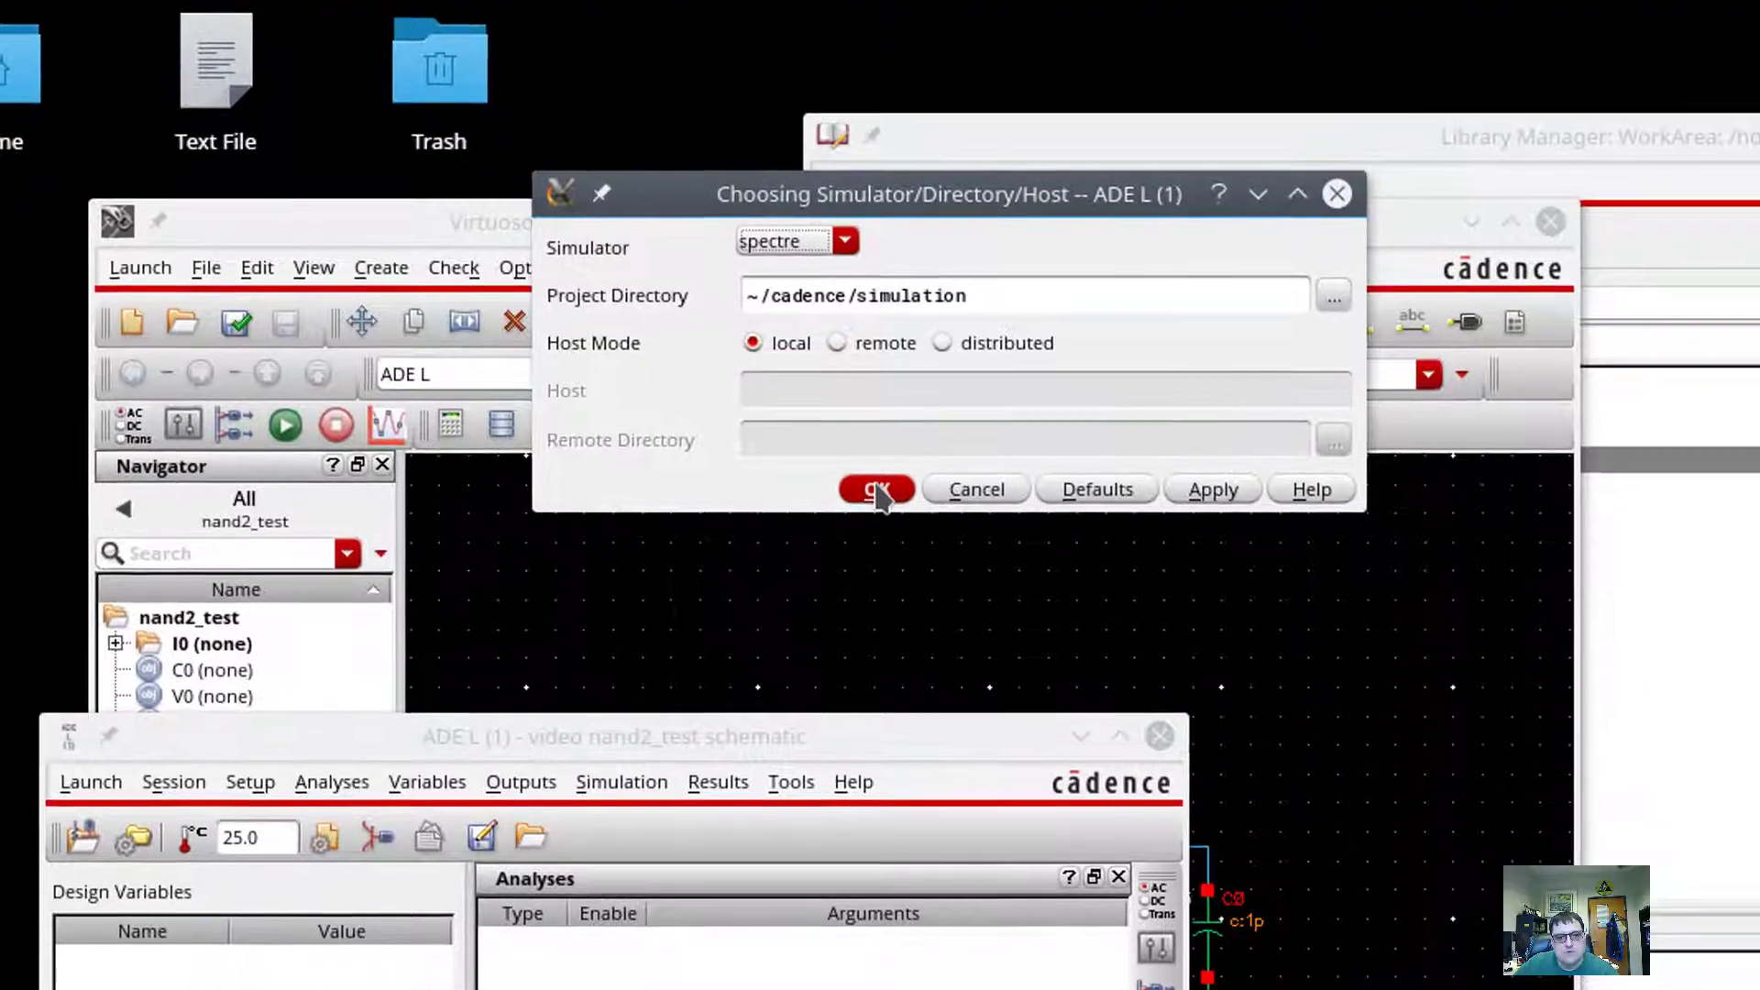
{"action": "left_click", "coordinate": [874, 518]}
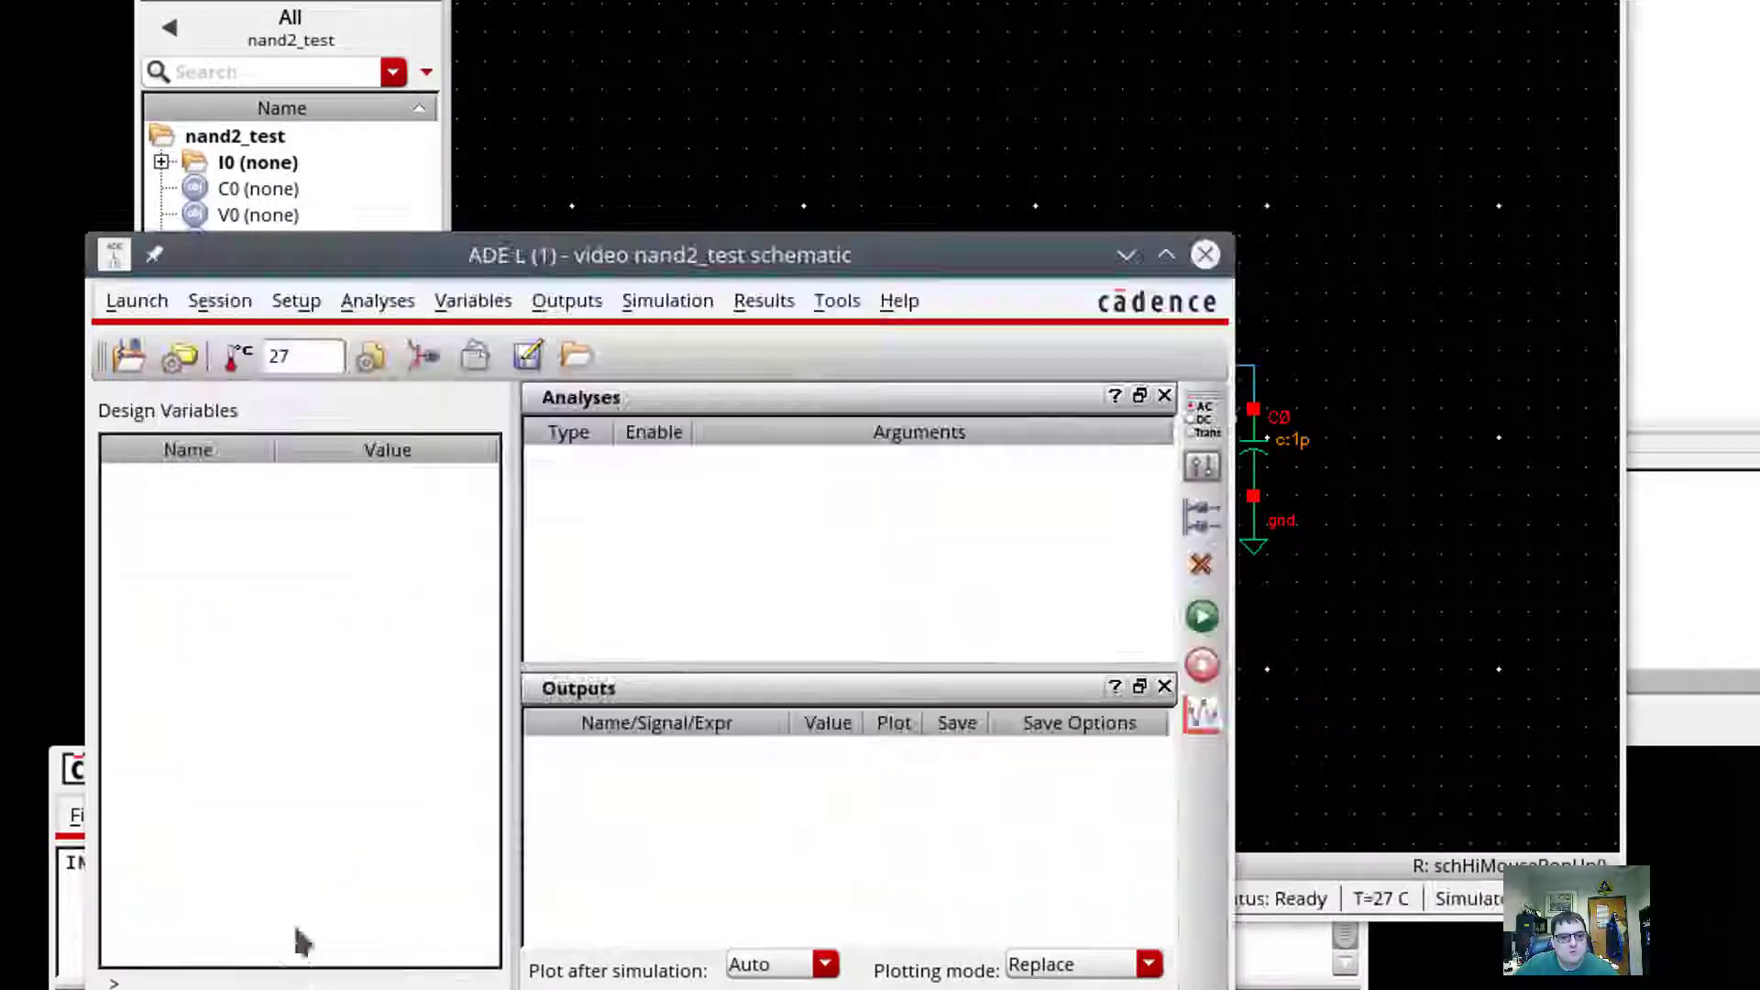
Step: Open the model library setup and start browsing for a new global model file
{"action": "left_click", "coordinate": [292, 301]}
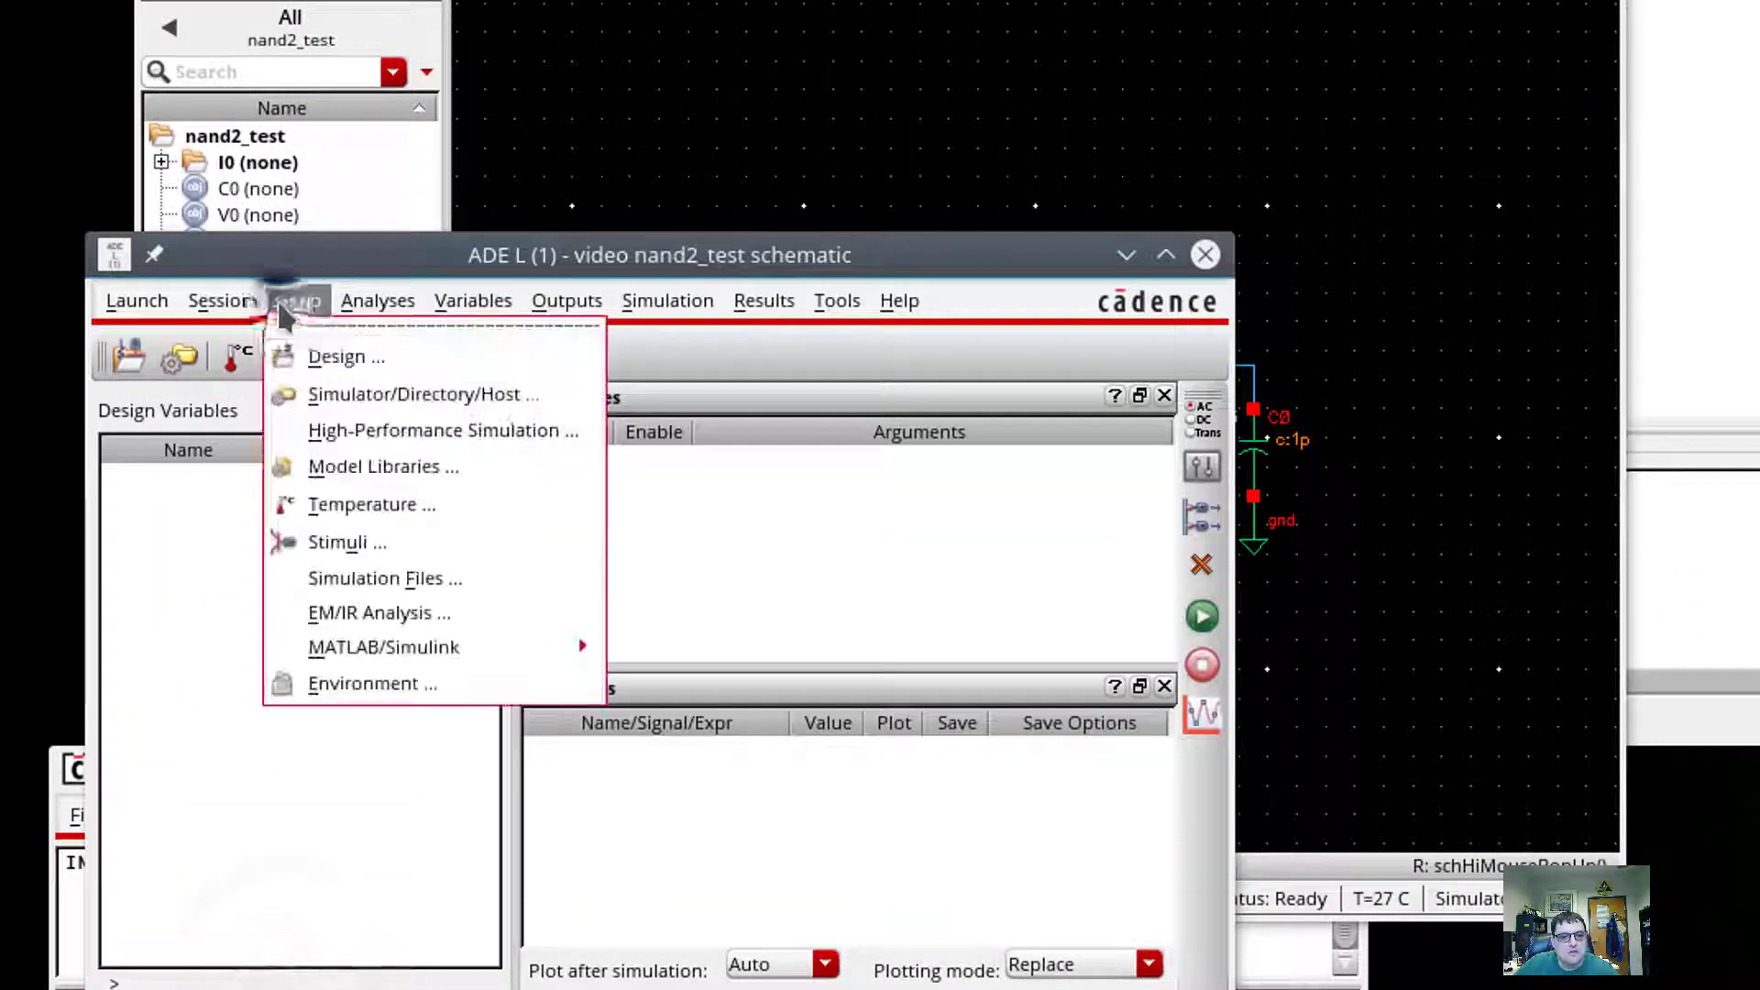
{"action": "left_click", "coordinate": [349, 467]}
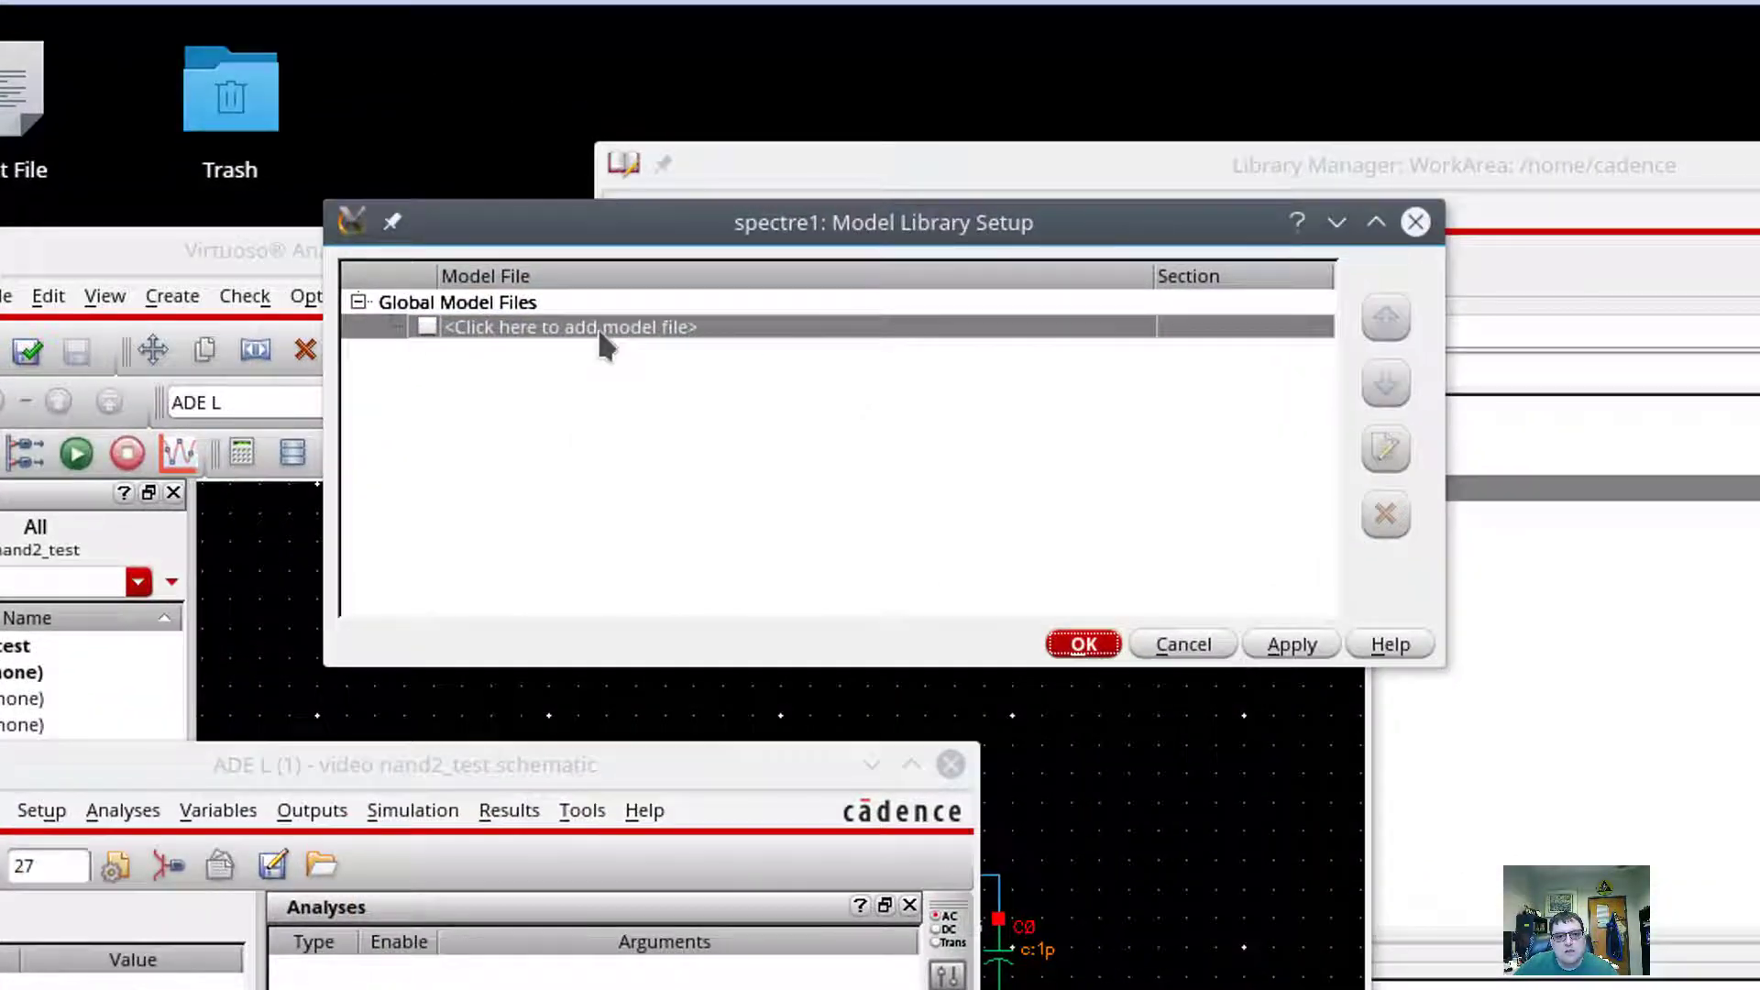
{"action": "left_click", "coordinate": [597, 327]}
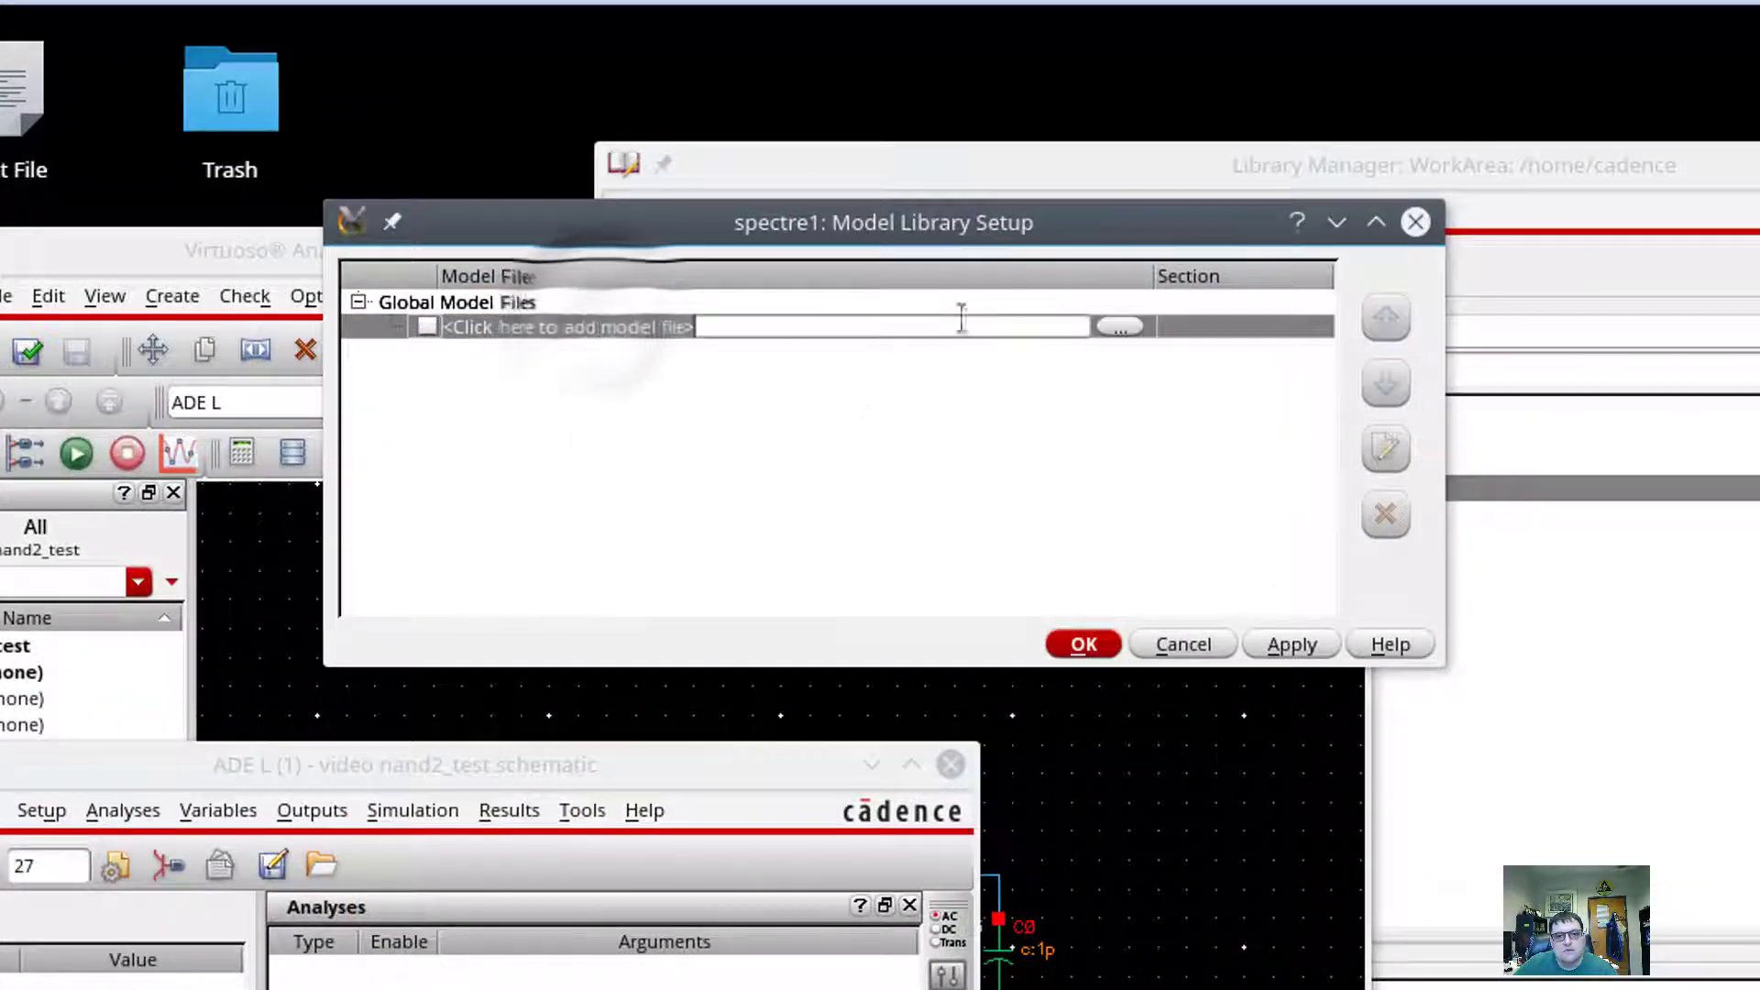
{"action": "left_click", "coordinate": [1112, 327]}
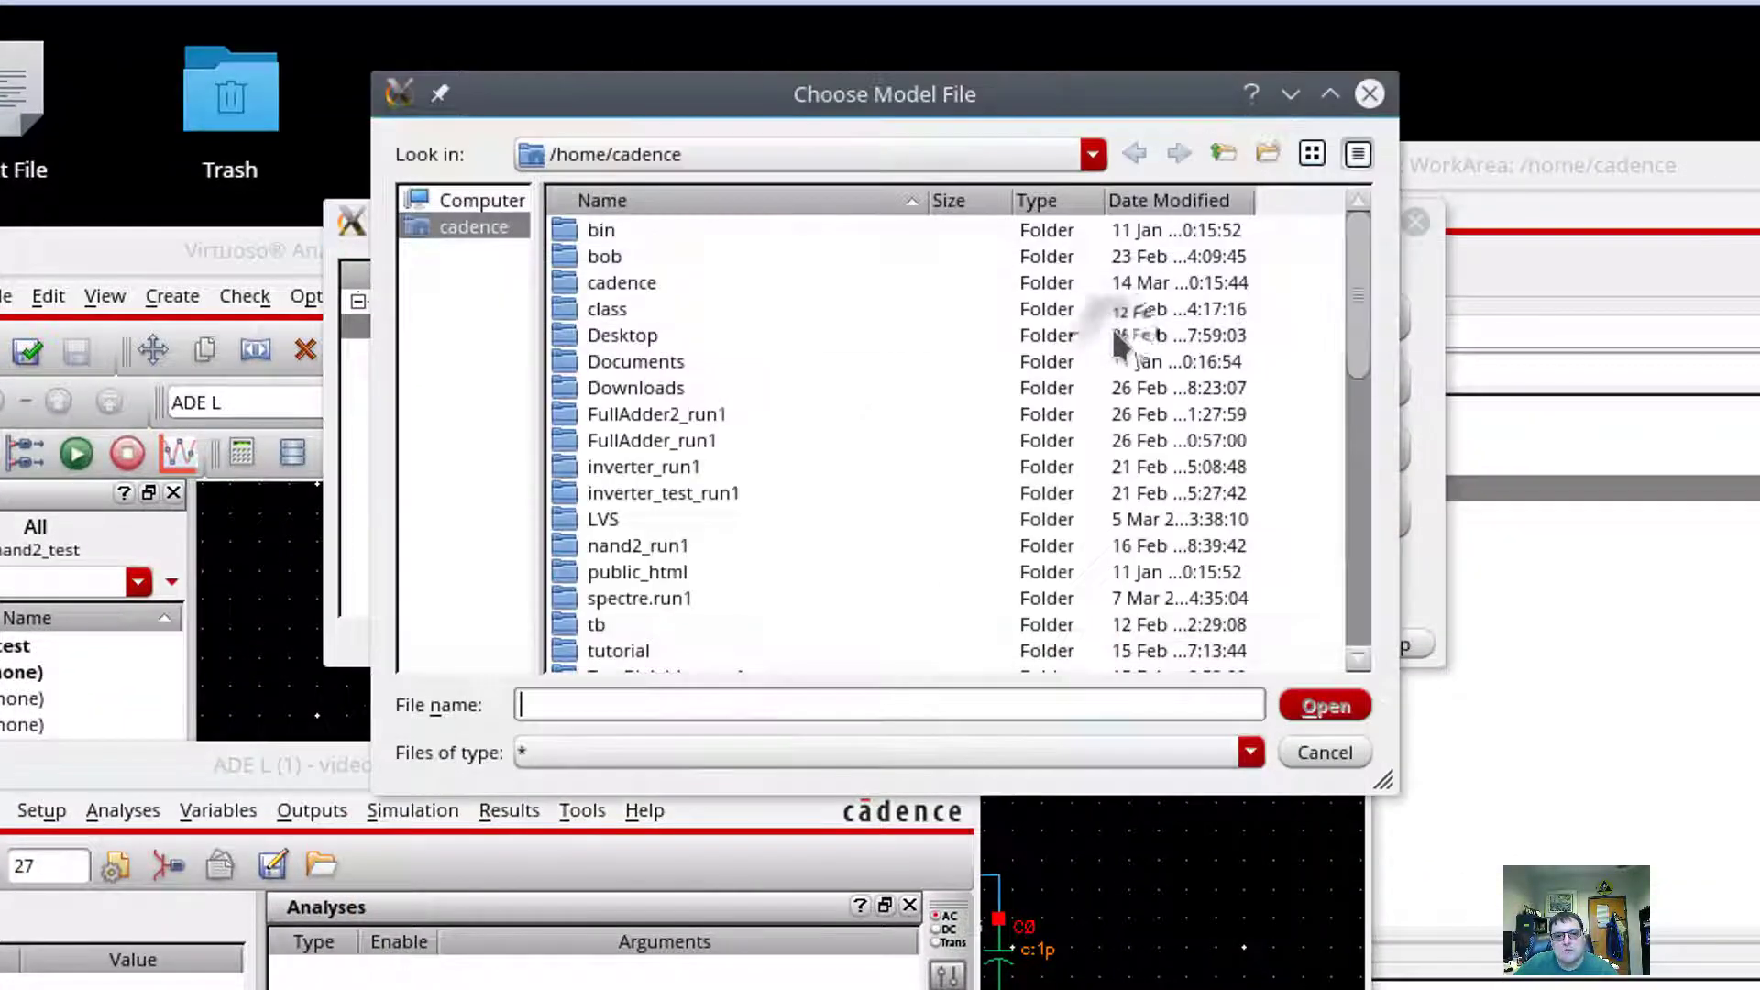
Step: Add ami06.scs from /opt/uofu/ELC as the global model file and accept the model library setup
{"action": "left_click", "coordinate": [1093, 154]}
{"action": "left_click", "coordinate": [894, 242]}
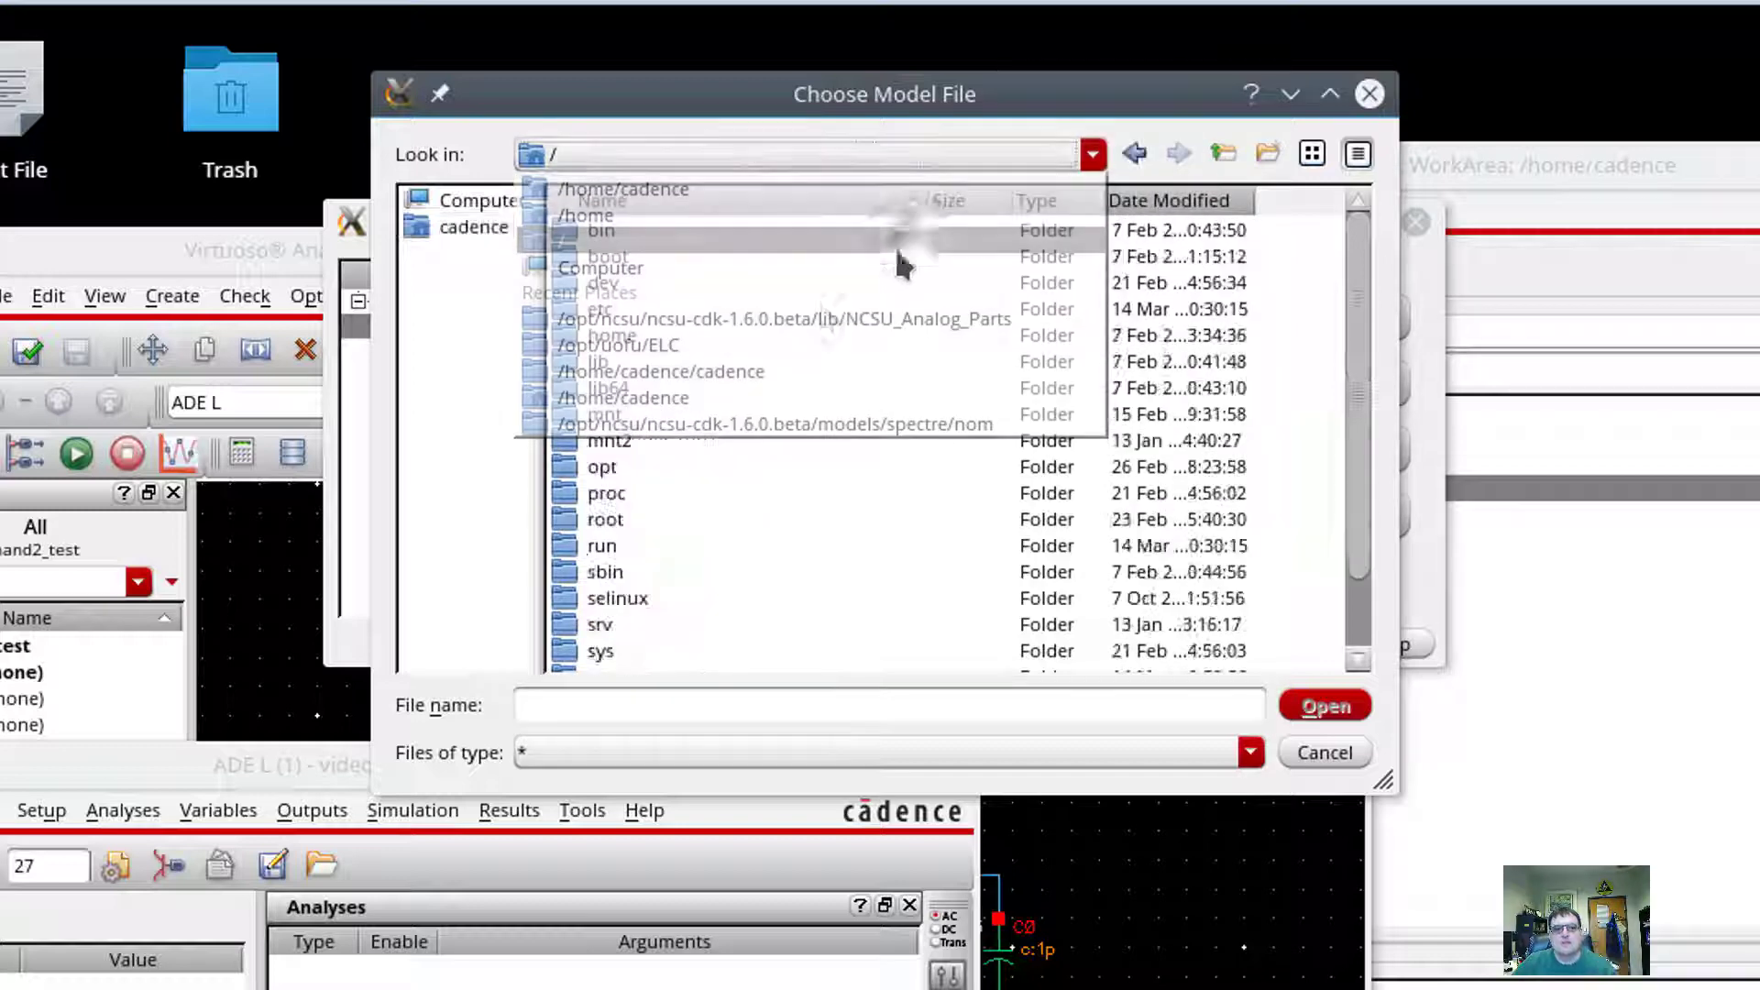
{"action": "scroll", "coordinate": [640, 552], "scroll_direction": "down", "scroll_amount": 1}
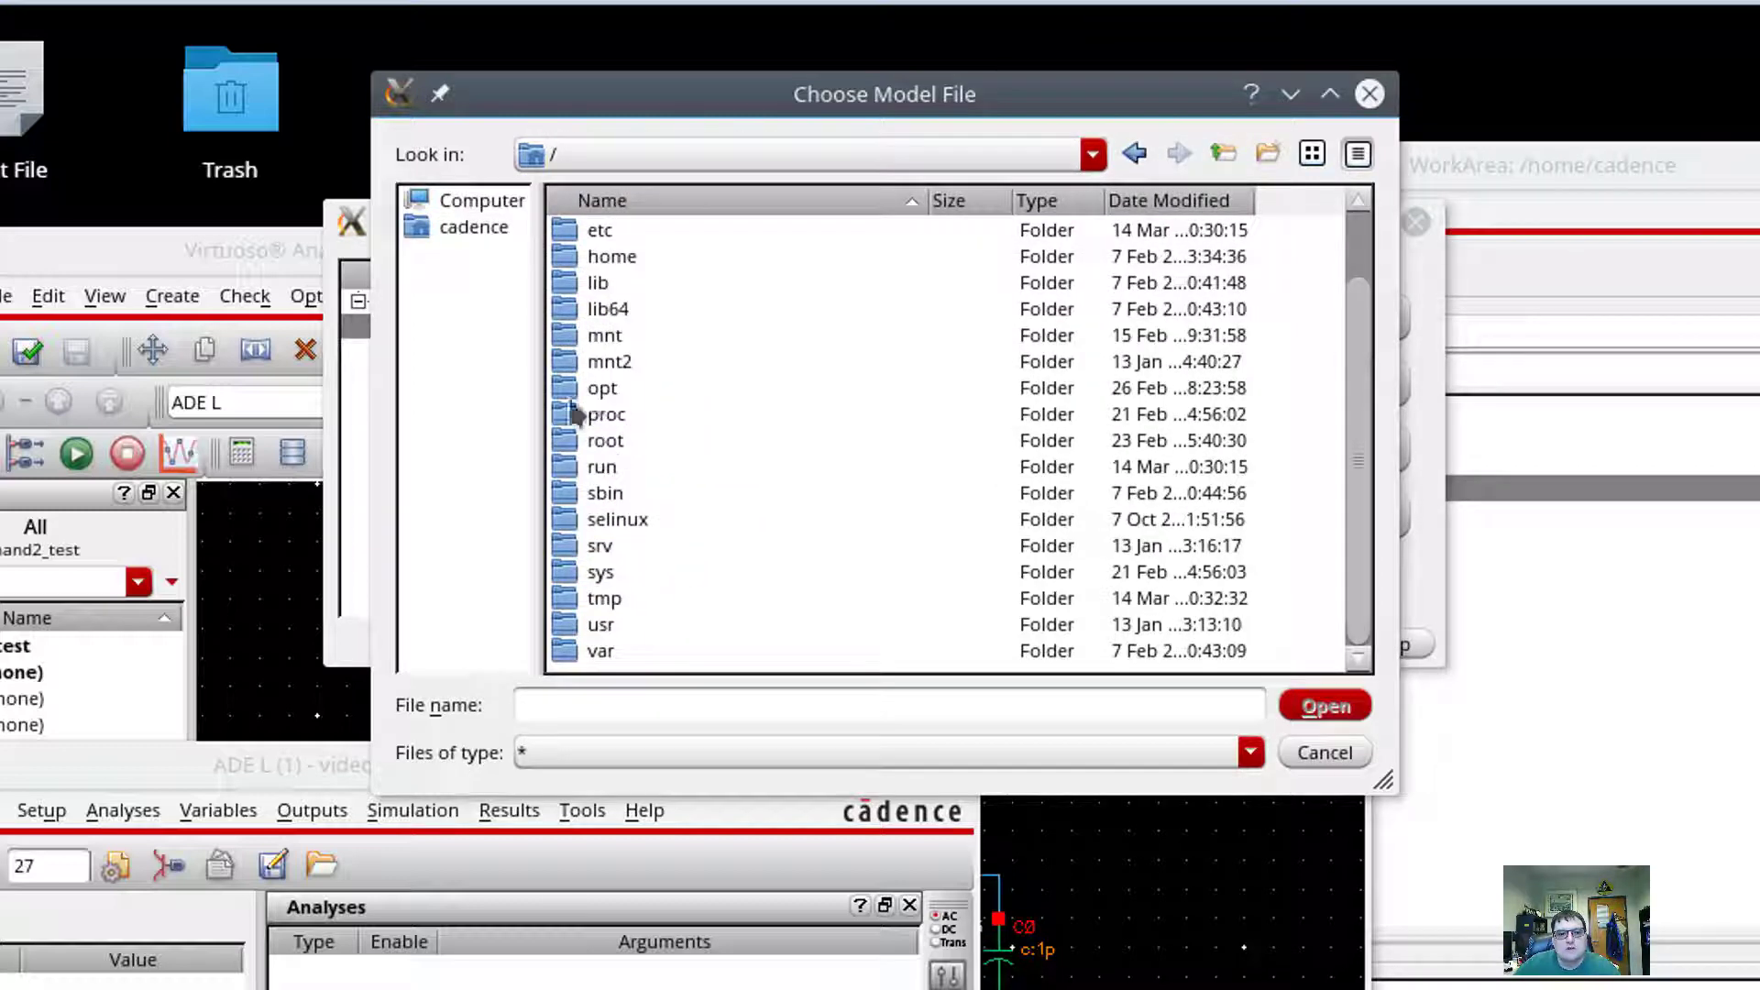
{"action": "double_click", "coordinate": [605, 387]}
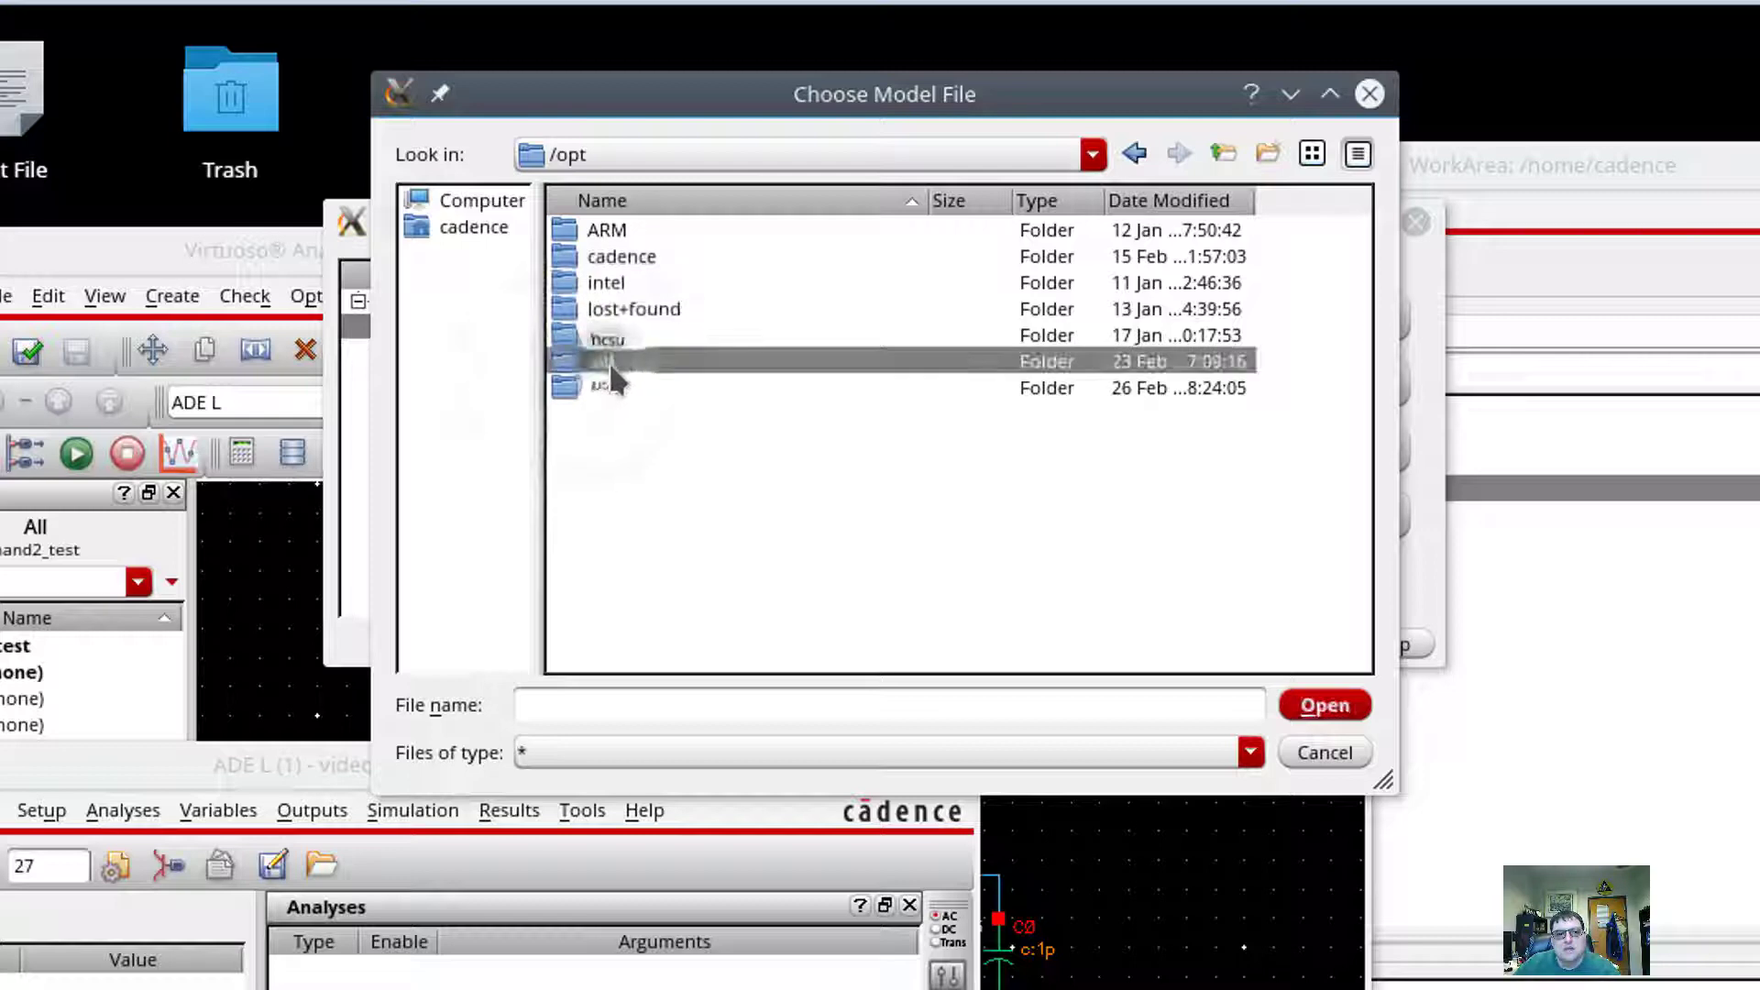
{"action": "double_click", "coordinate": [612, 389]}
{"action": "double_click", "coordinate": [621, 257]}
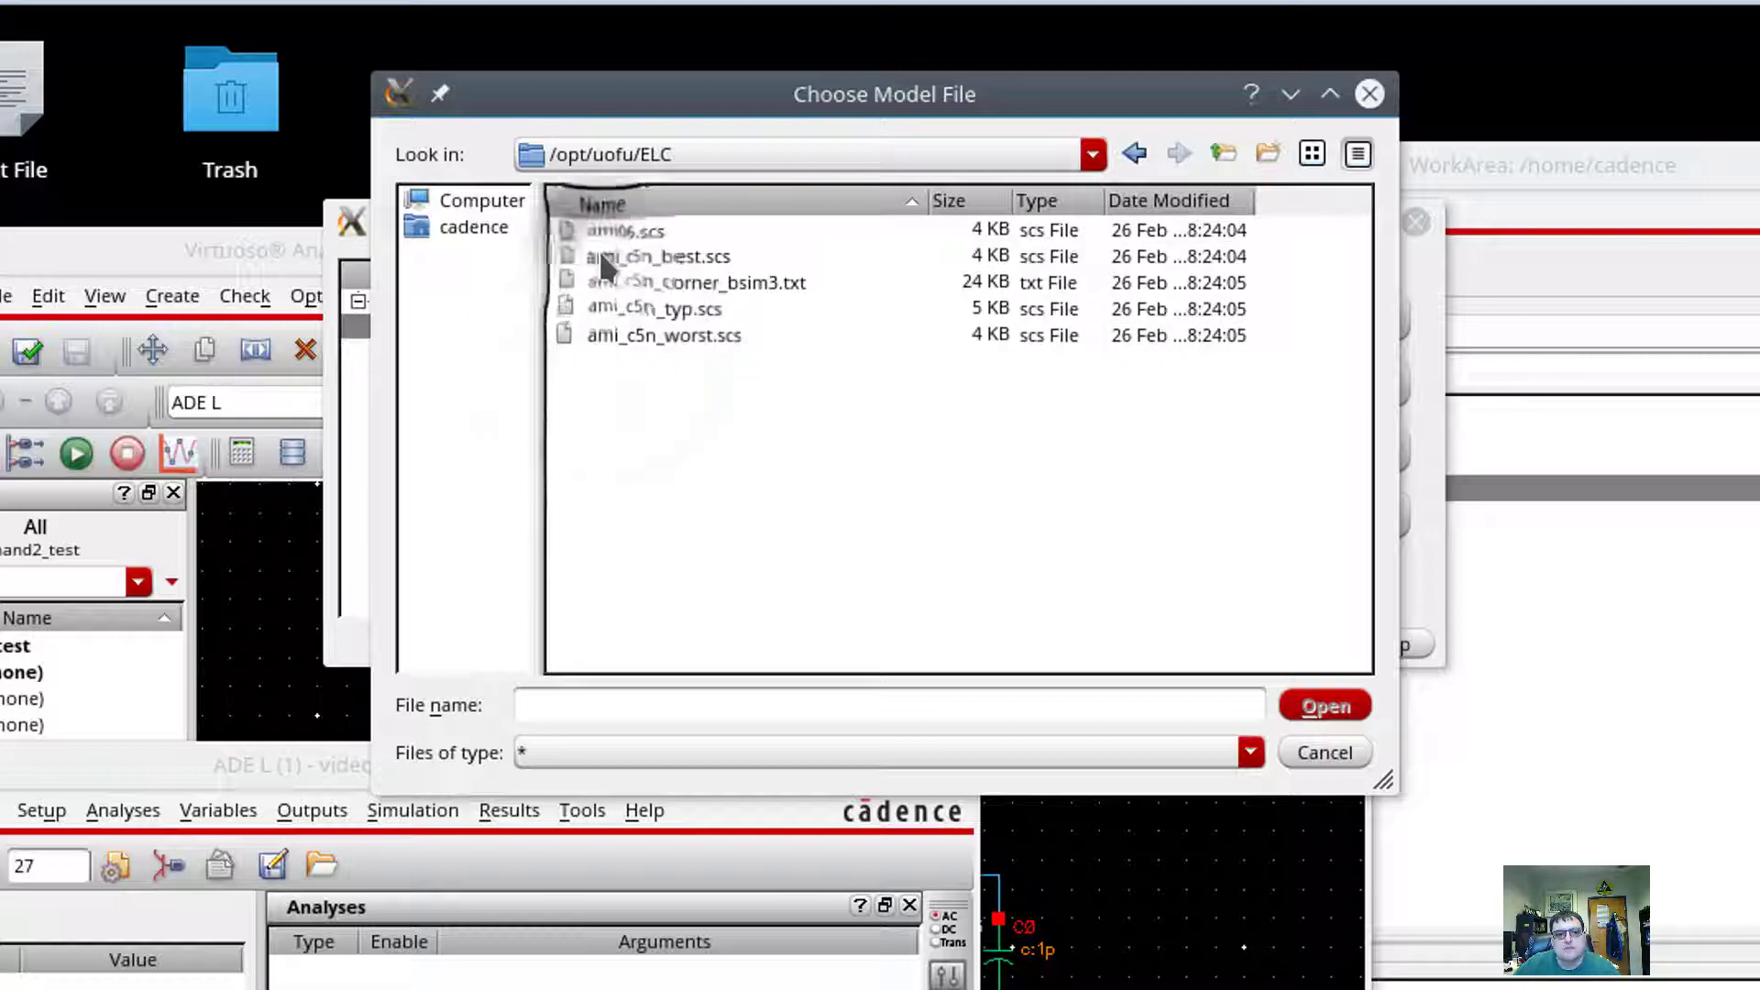
{"action": "left_click", "coordinate": [611, 230]}
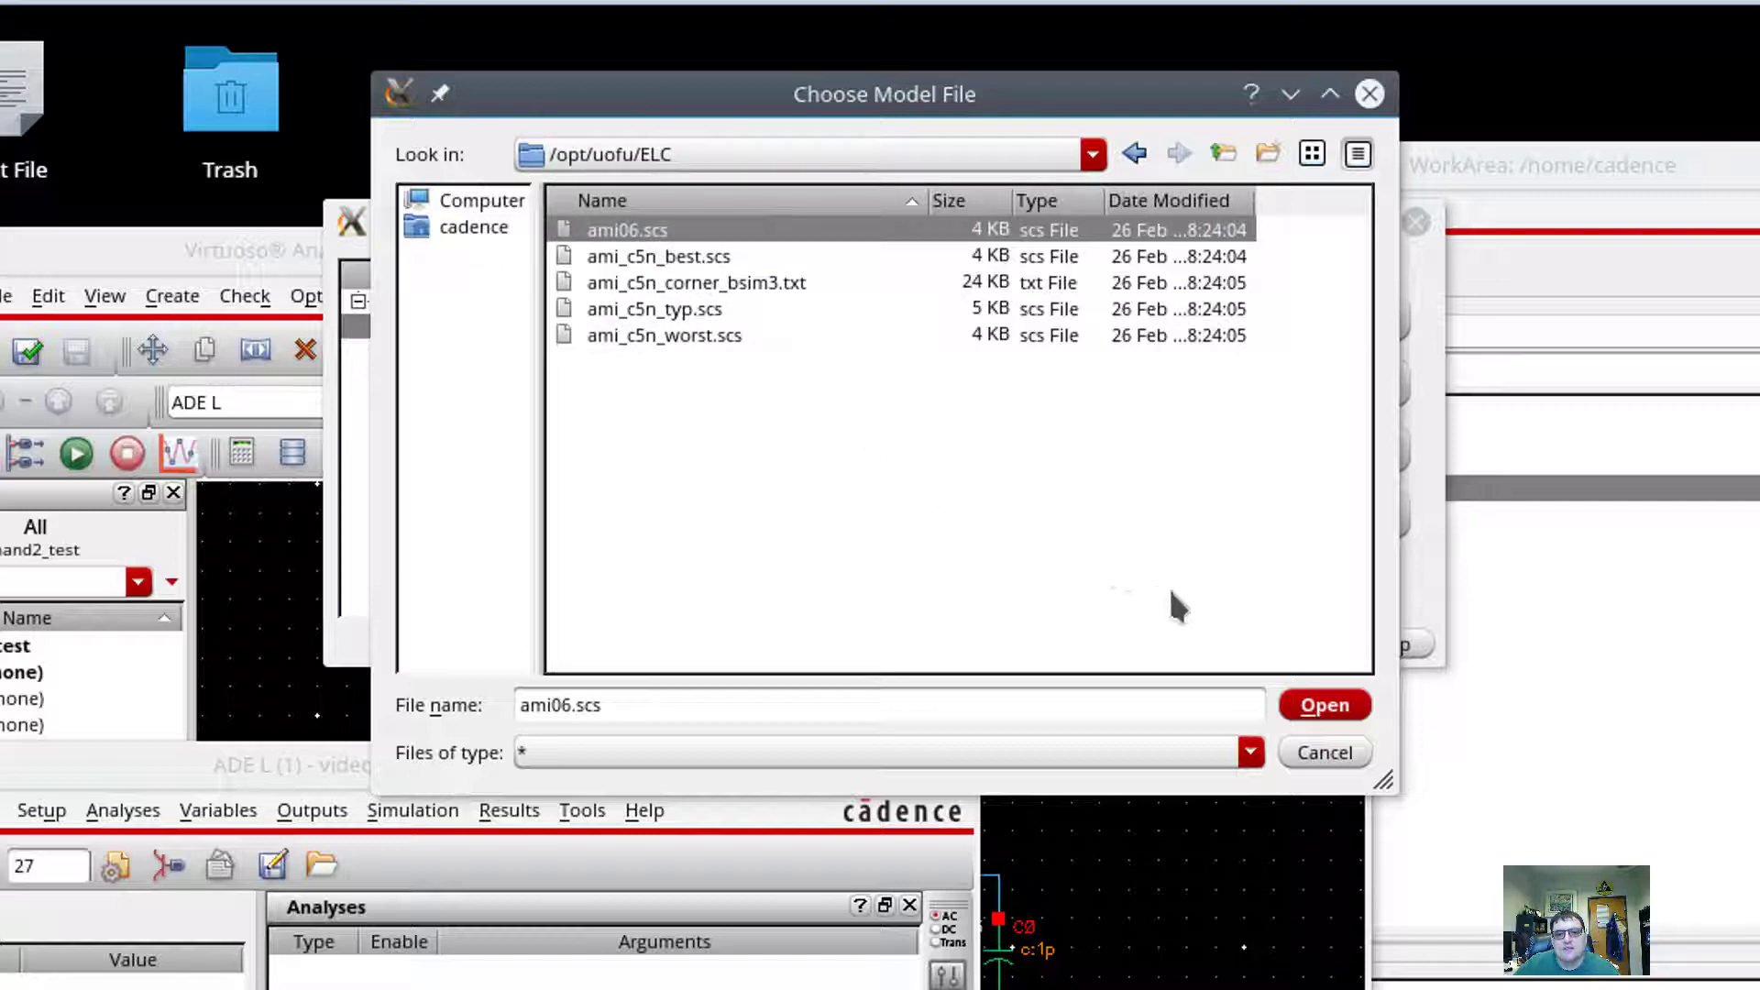
{"action": "left_click", "coordinate": [1321, 705]}
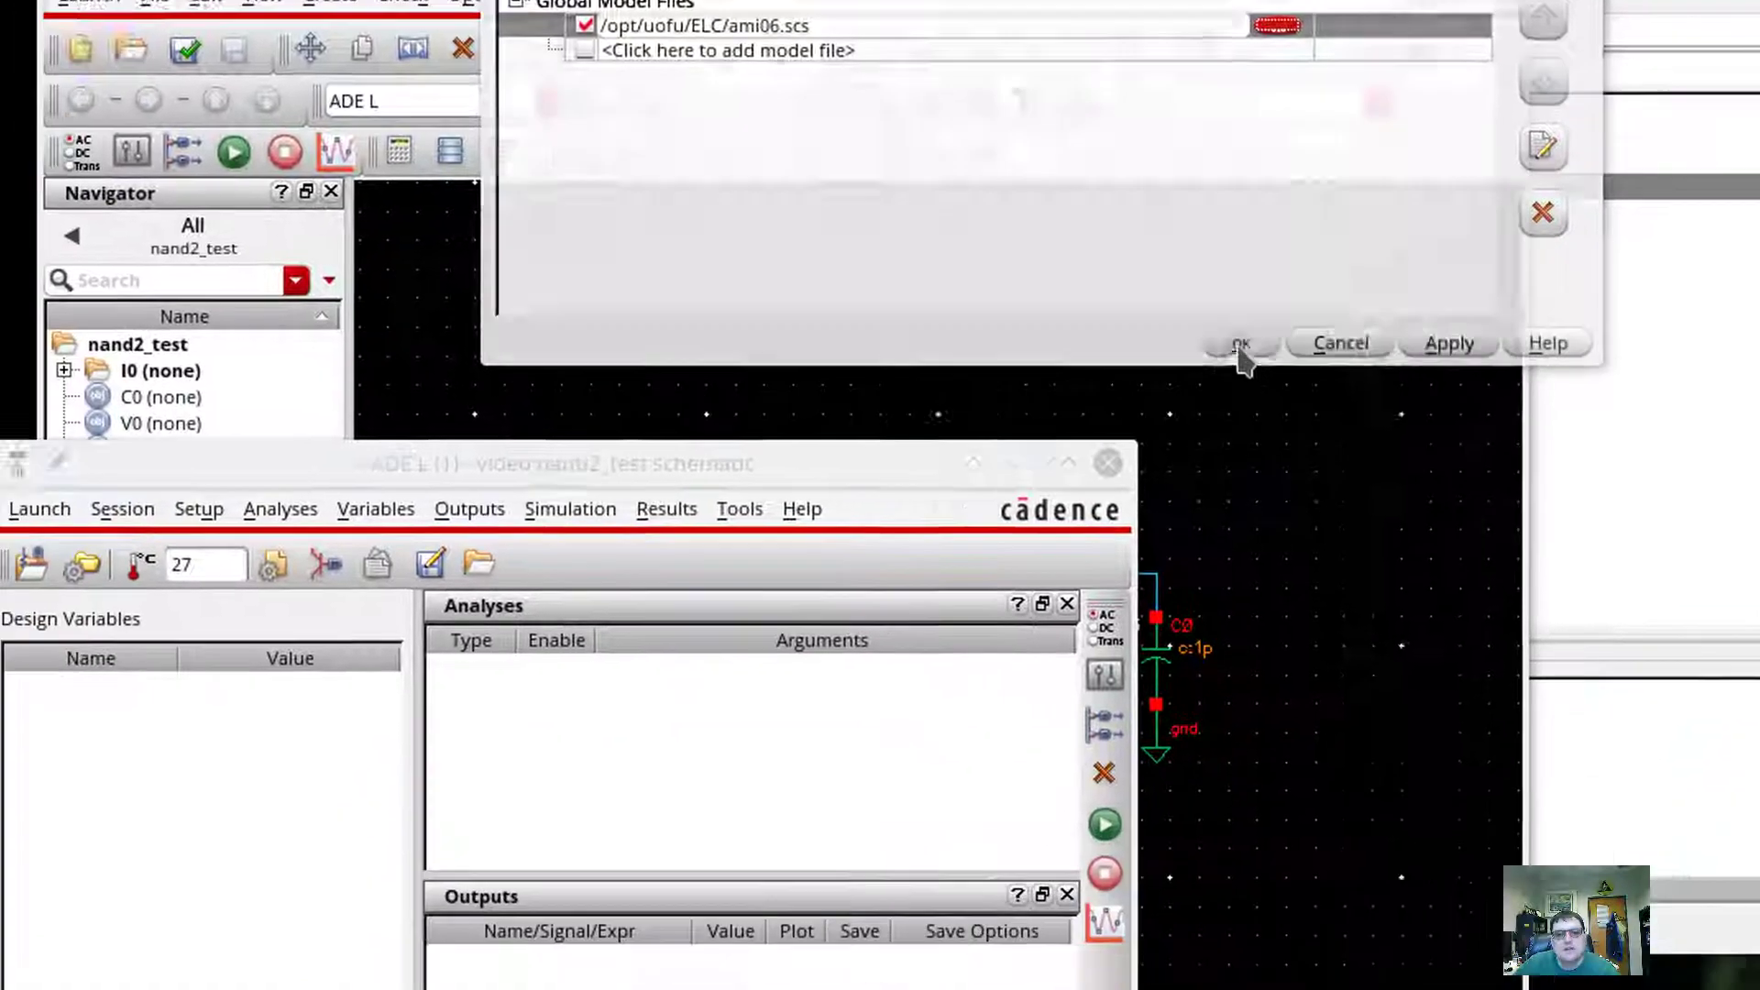
{"action": "left_click", "coordinate": [1100, 638]}
{"action": "left_click", "coordinate": [322, 276]}
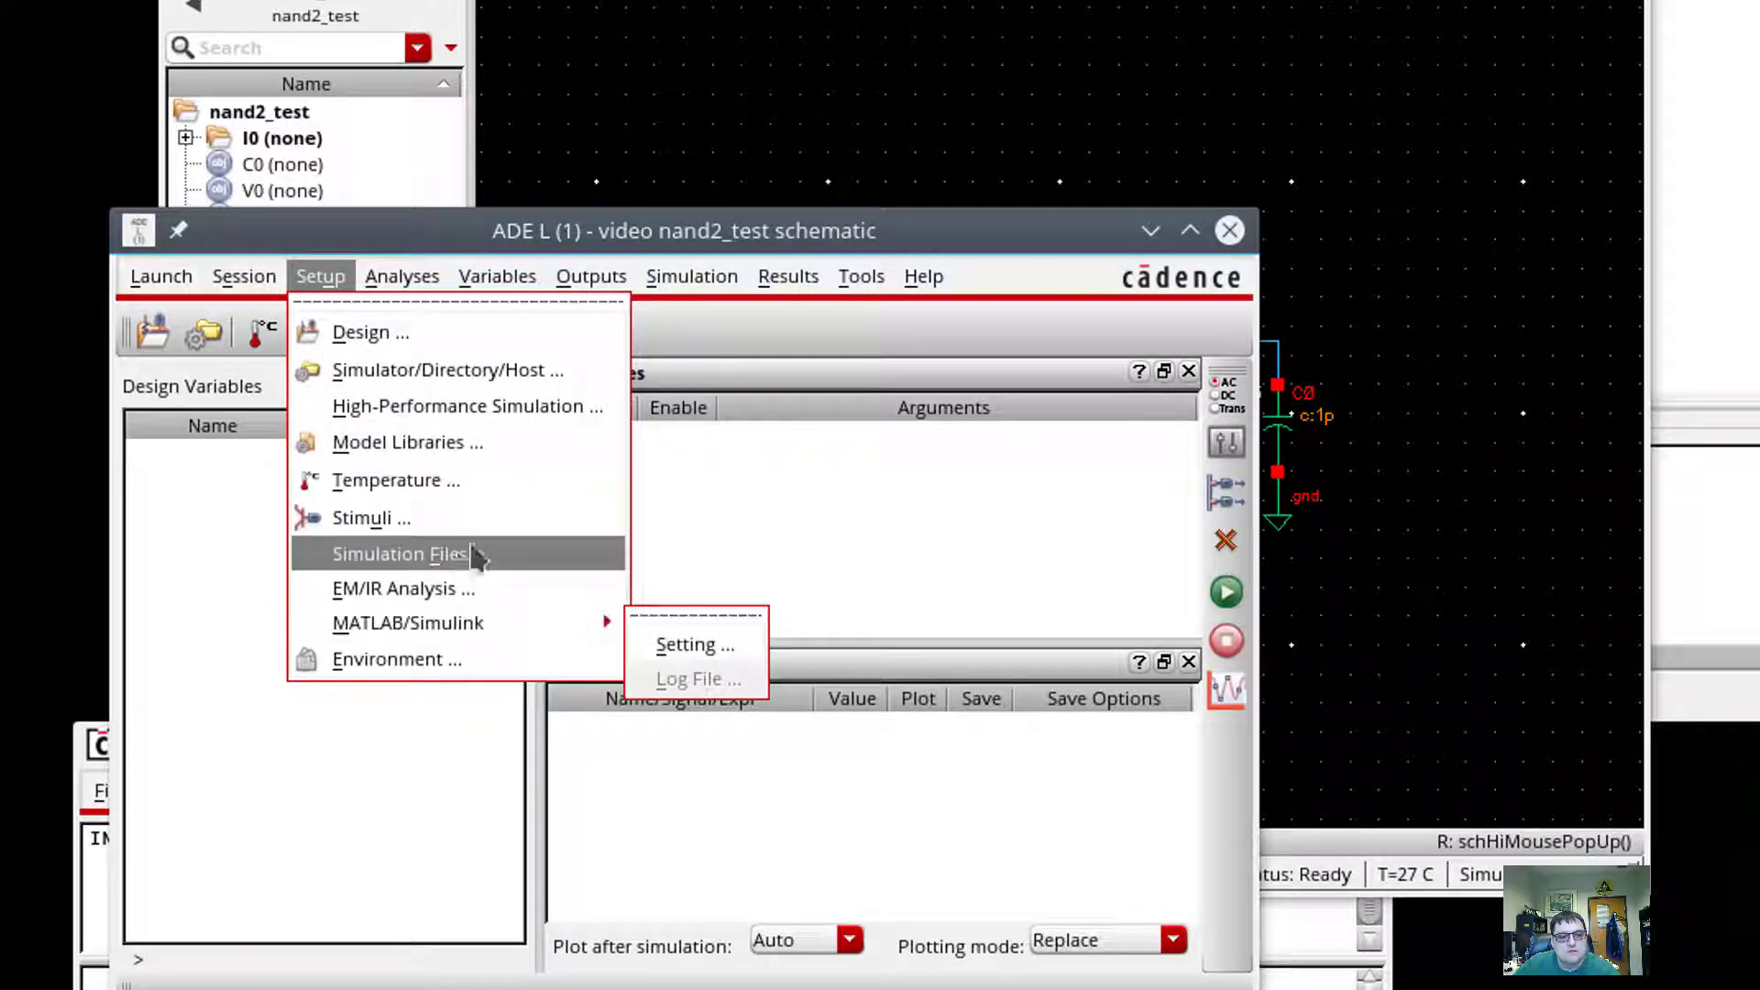
{"action": "left_click", "coordinate": [733, 483]}
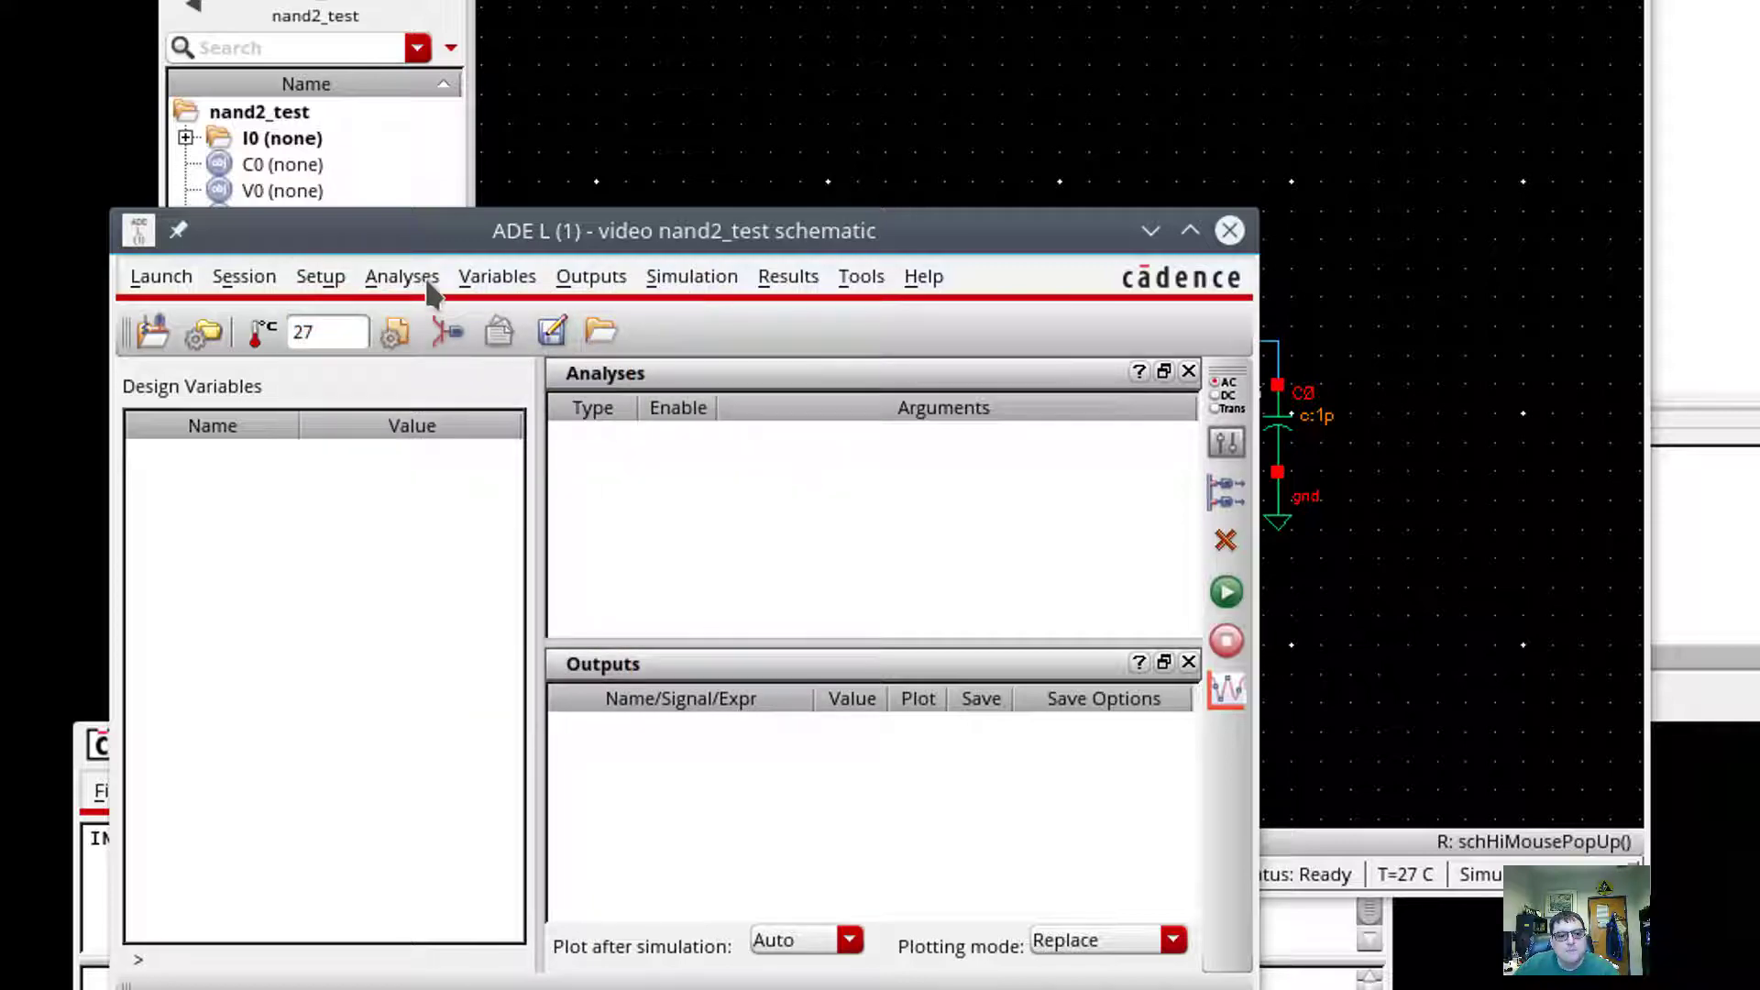
Step: Add an enabled transient analysis with a stop time of 300n
{"action": "left_click", "coordinate": [402, 276]}
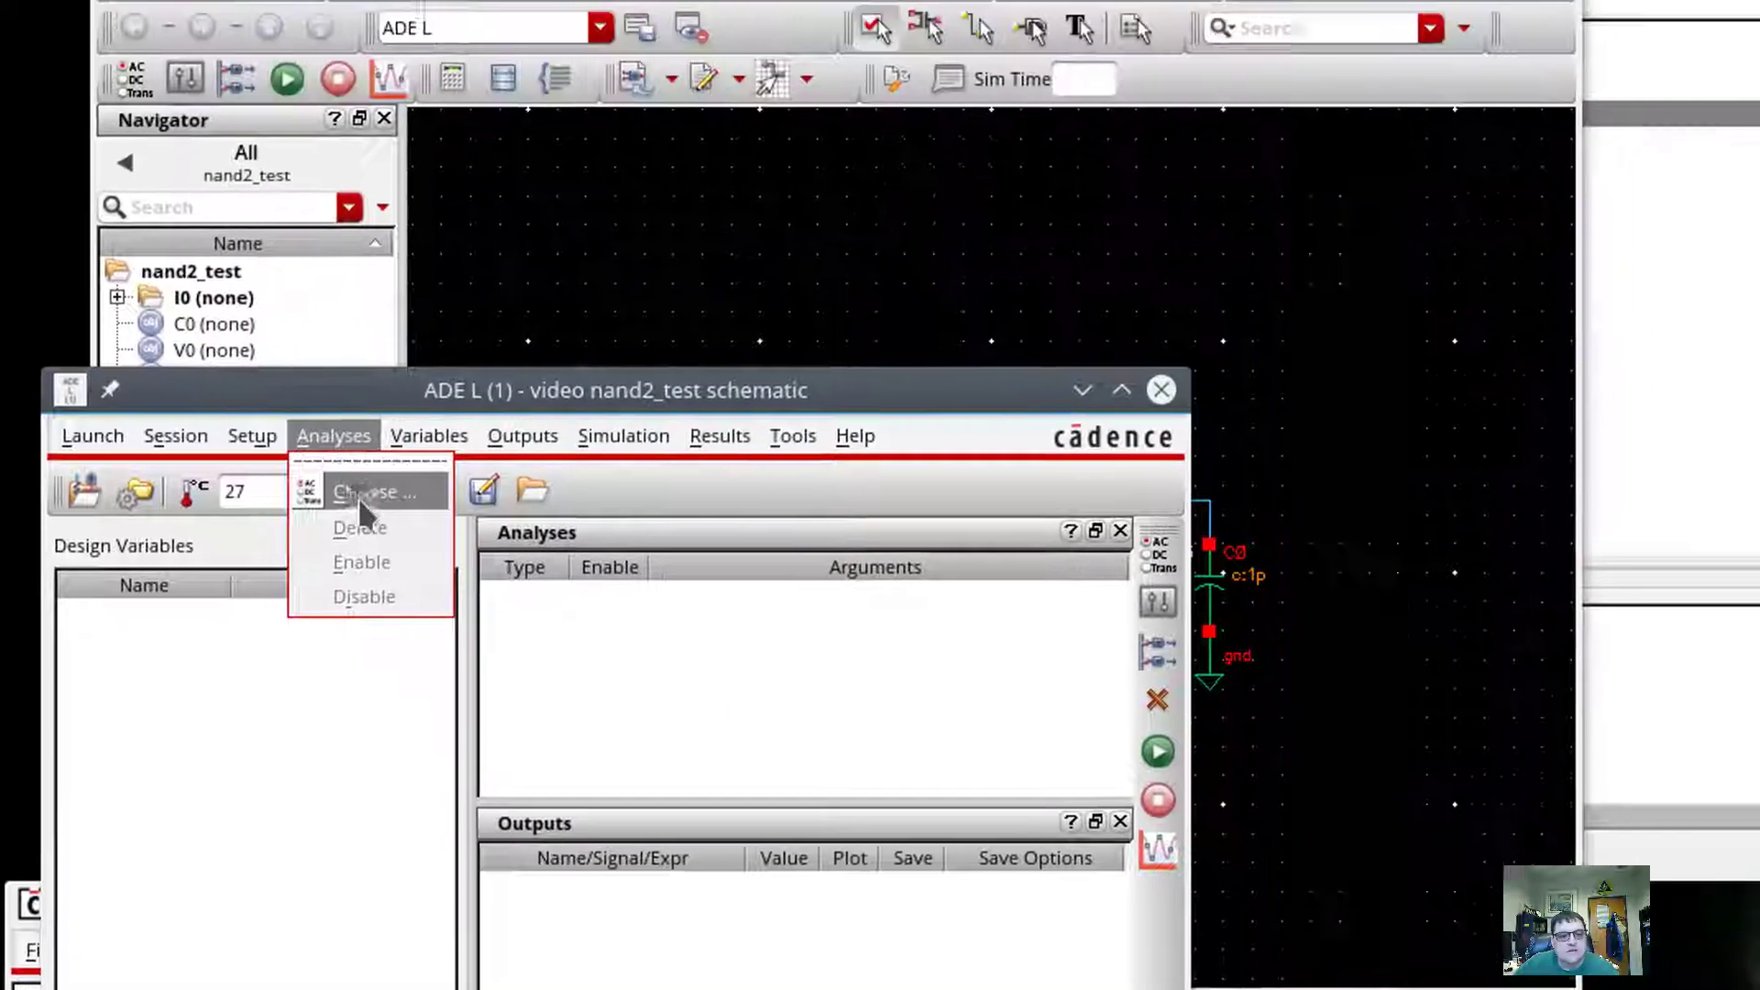
{"action": "left_click", "coordinate": [433, 332]}
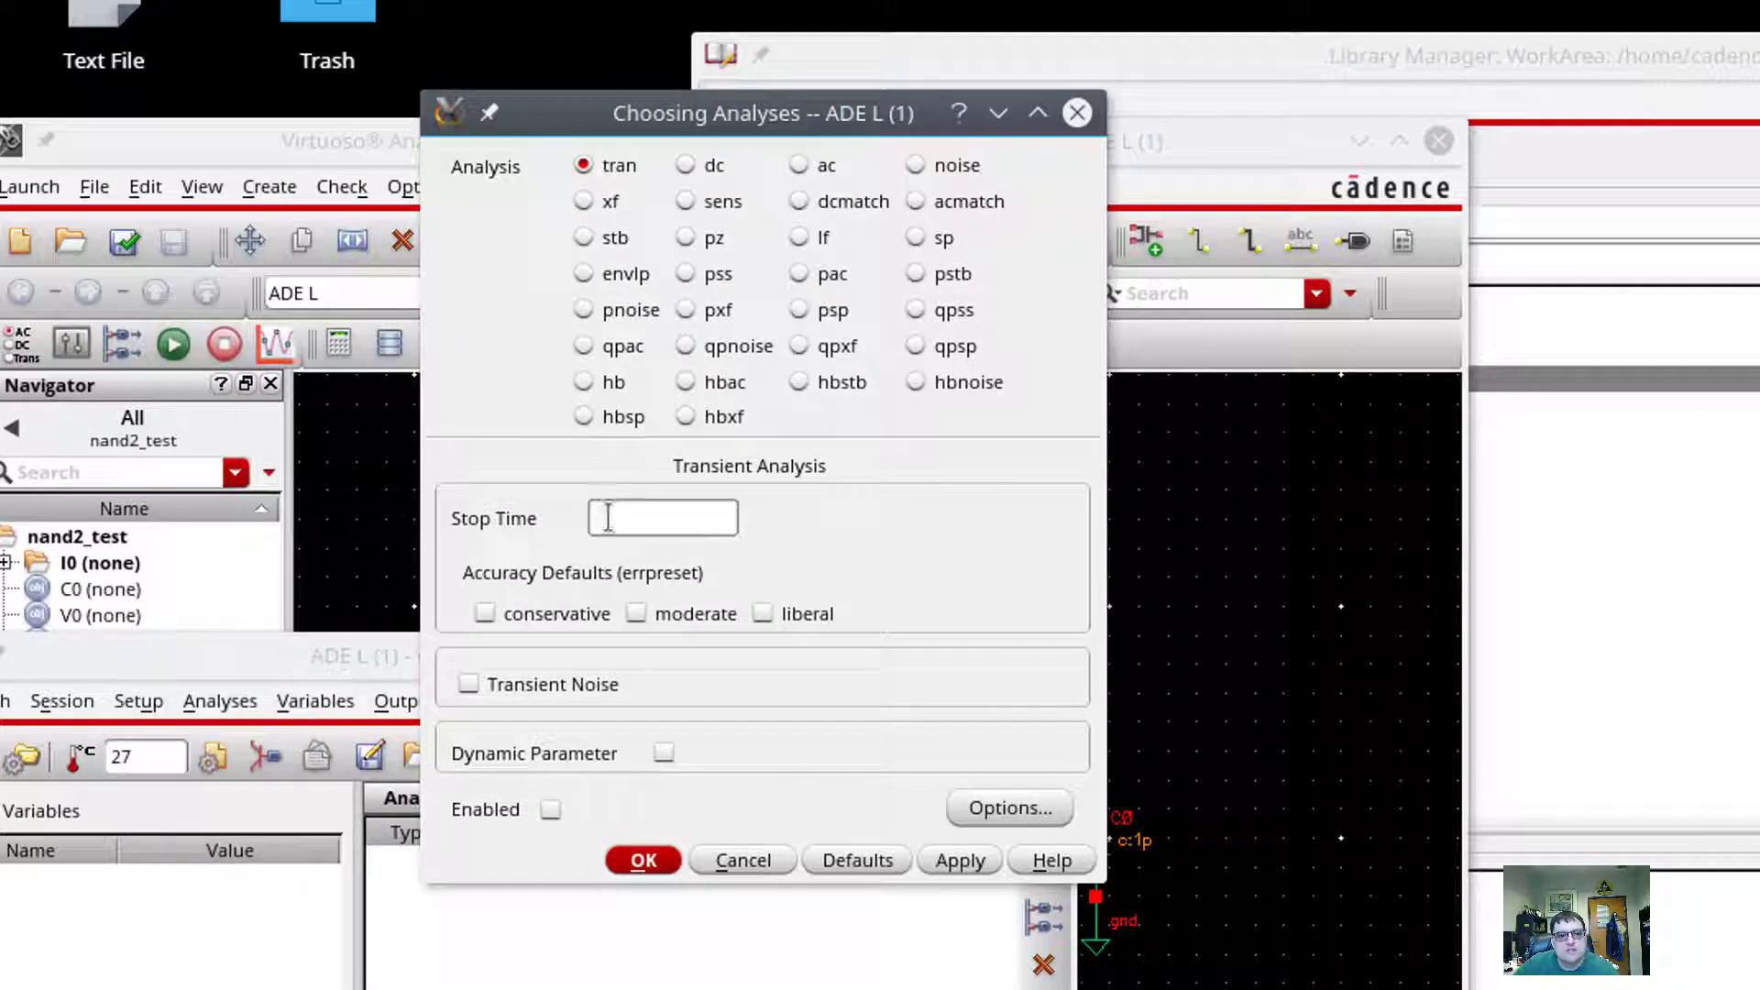
{"action": "type", "text": "30"}
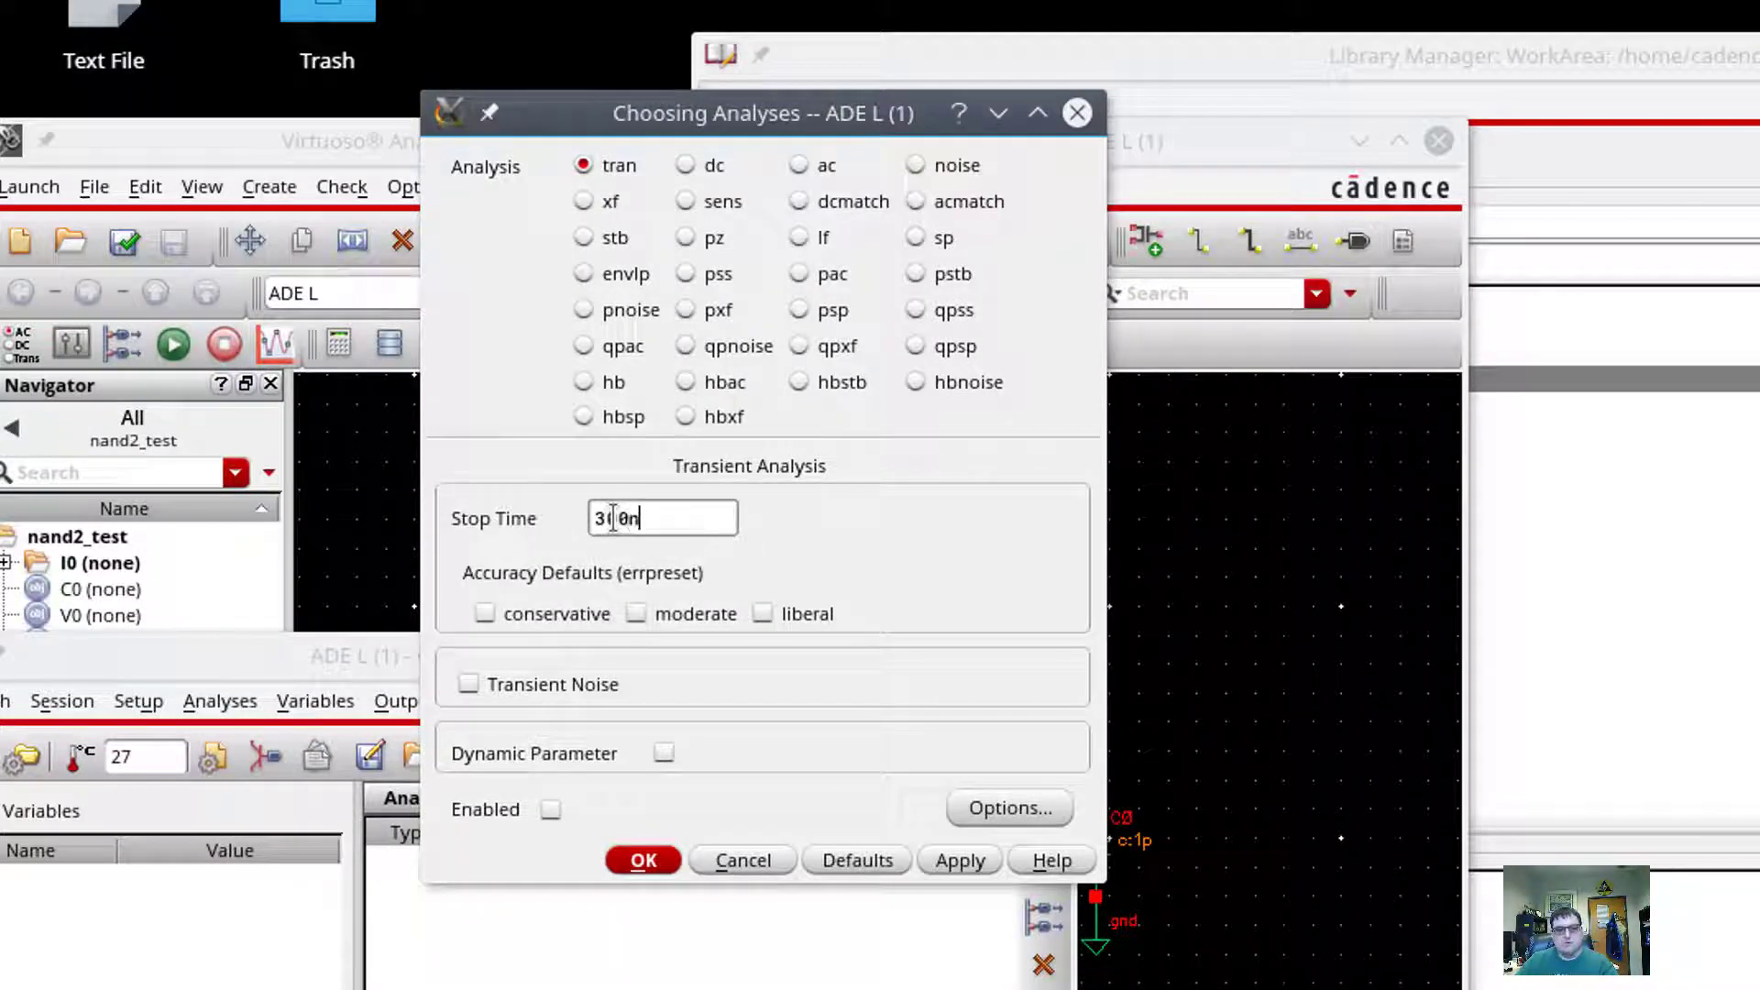
{"action": "type", "text": "0n"}
{"action": "key", "text": "Tab"}
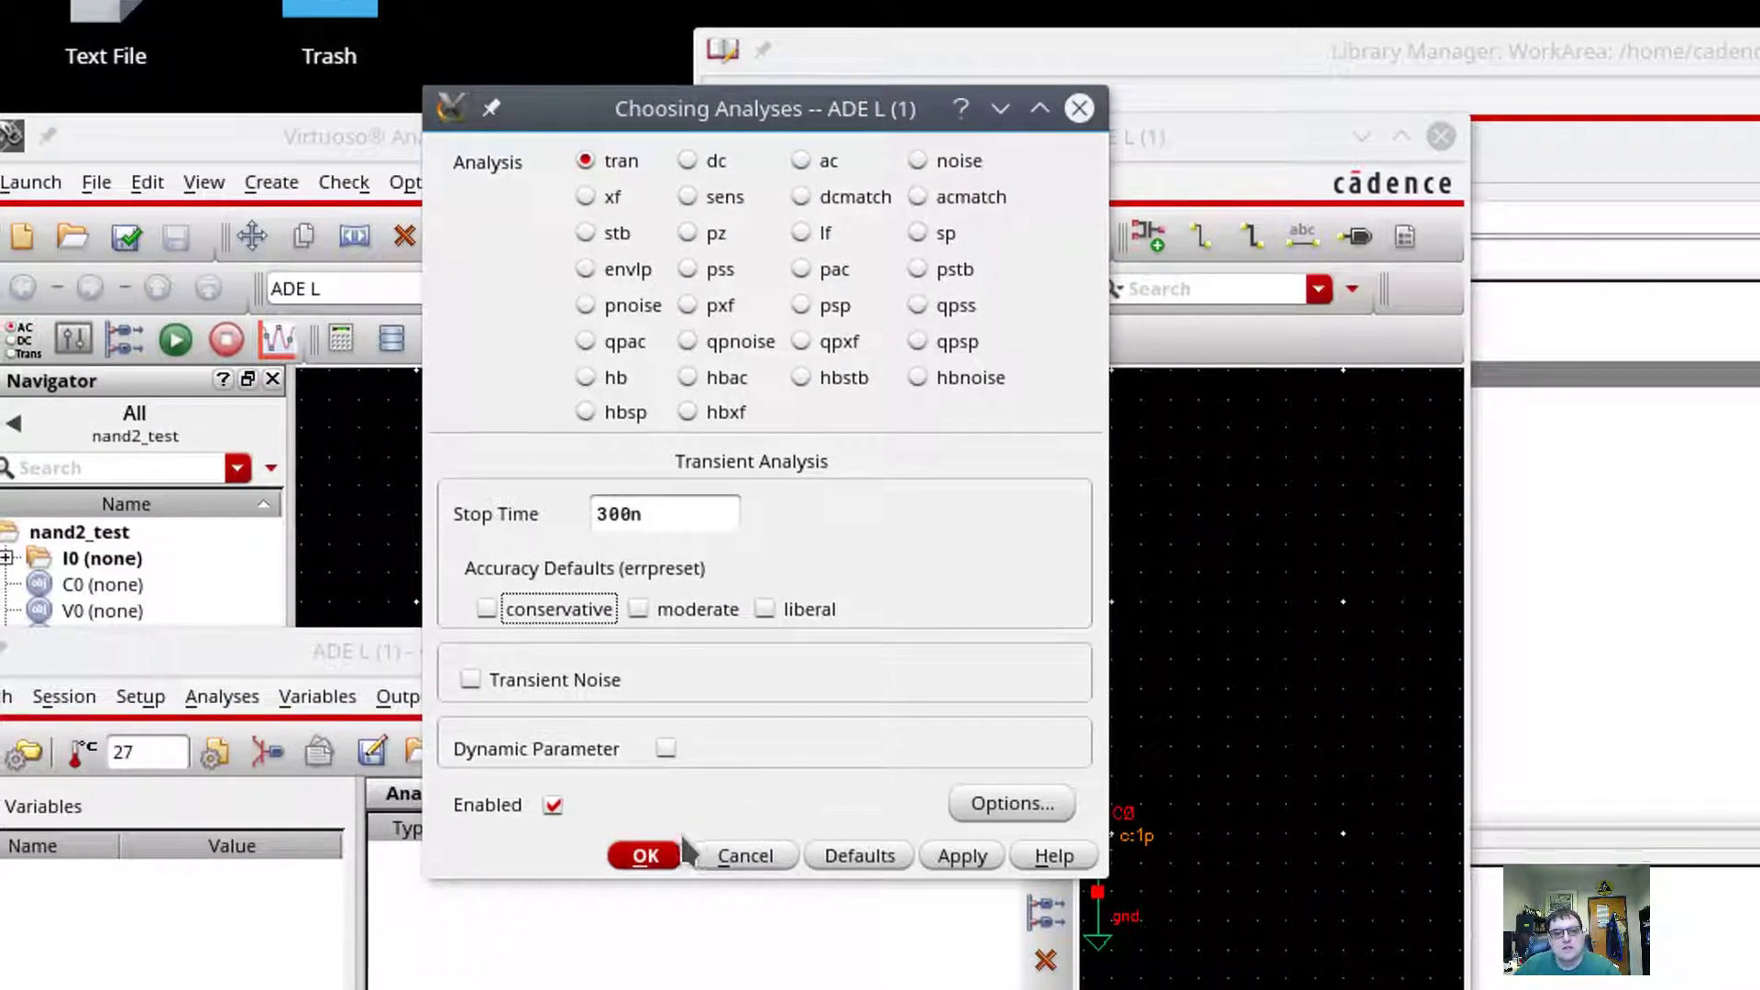
{"action": "left_click", "coordinate": [647, 860]}
Step: Choose the NAND gate's output net3 and input nets net1 and net2 on the schematic as outputs to plot
{"action": "left_click", "coordinate": [233, 702]}
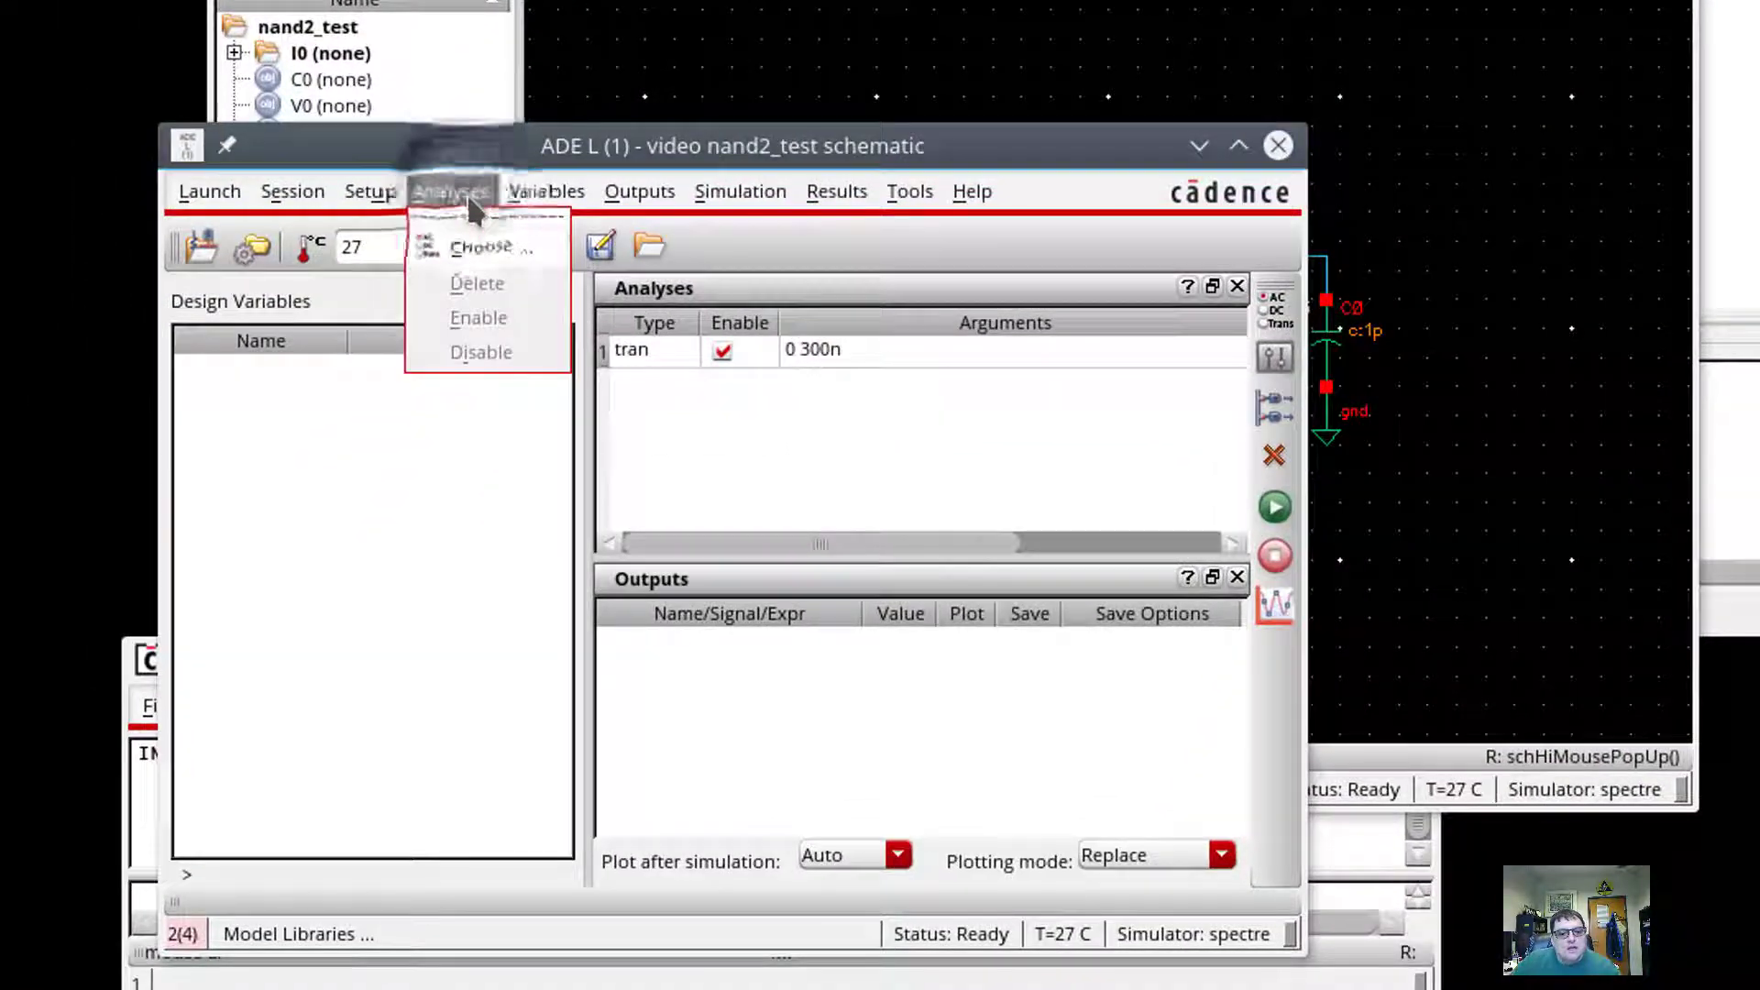
{"action": "mouse_move", "coordinate": [616, 195]}
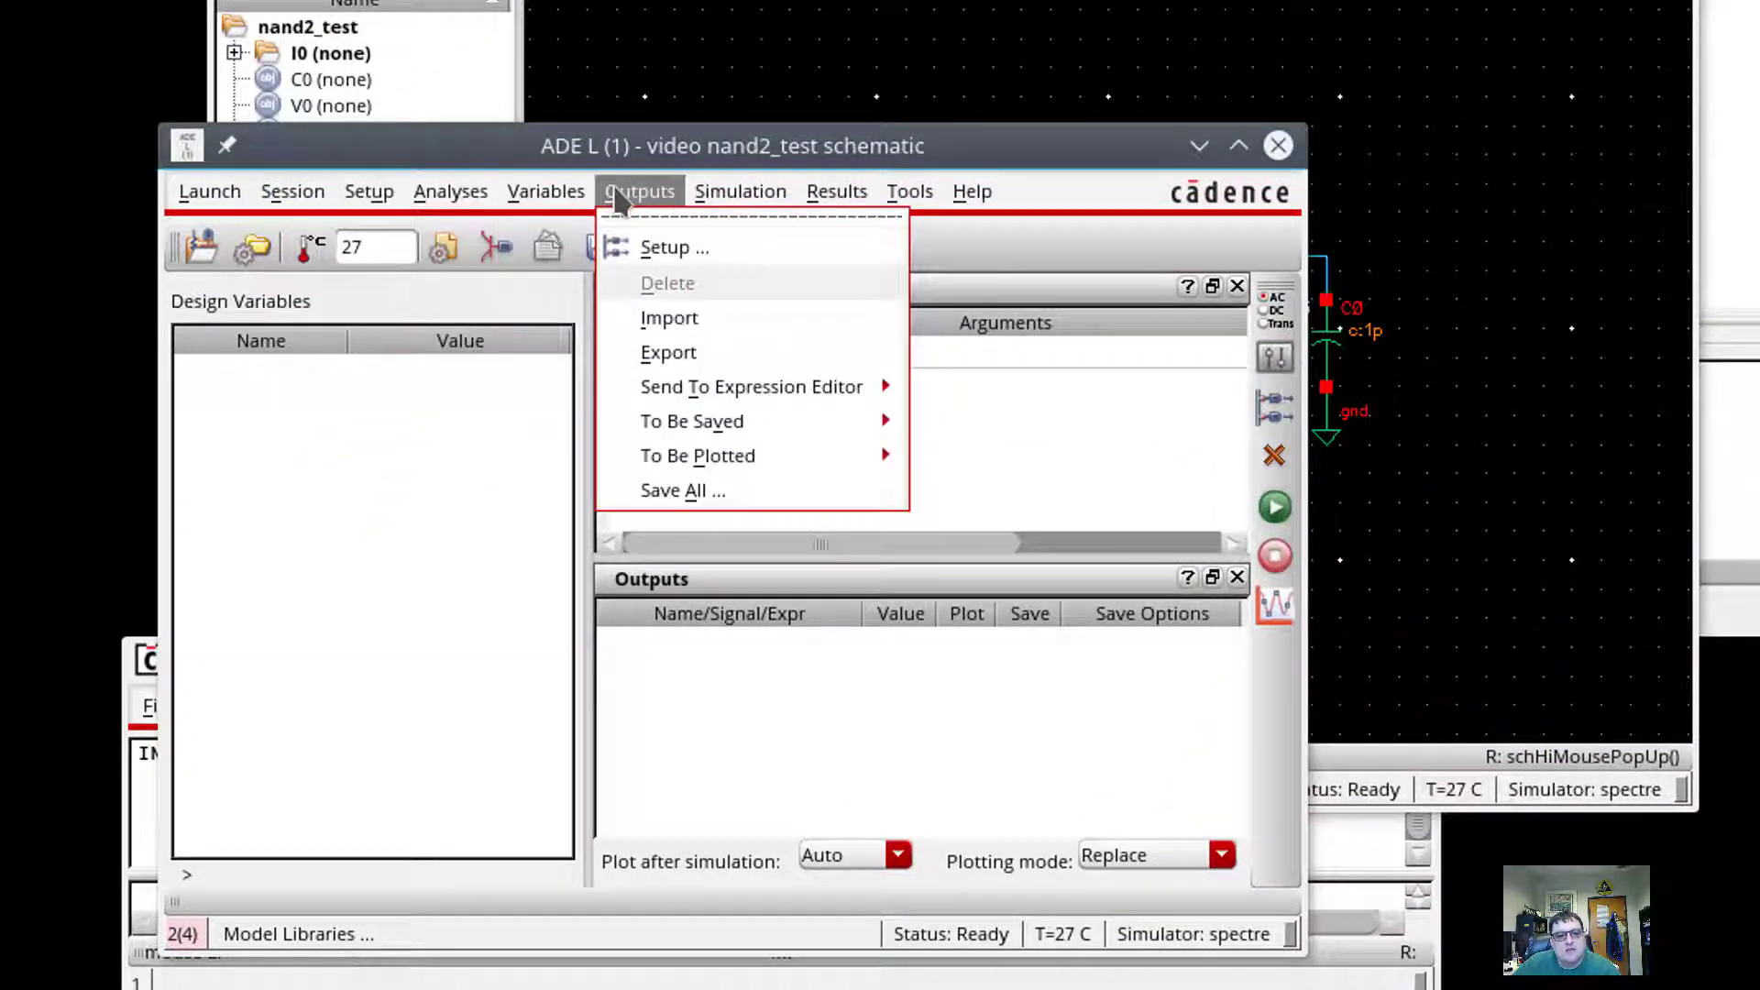
{"action": "mouse_move", "coordinate": [683, 422]}
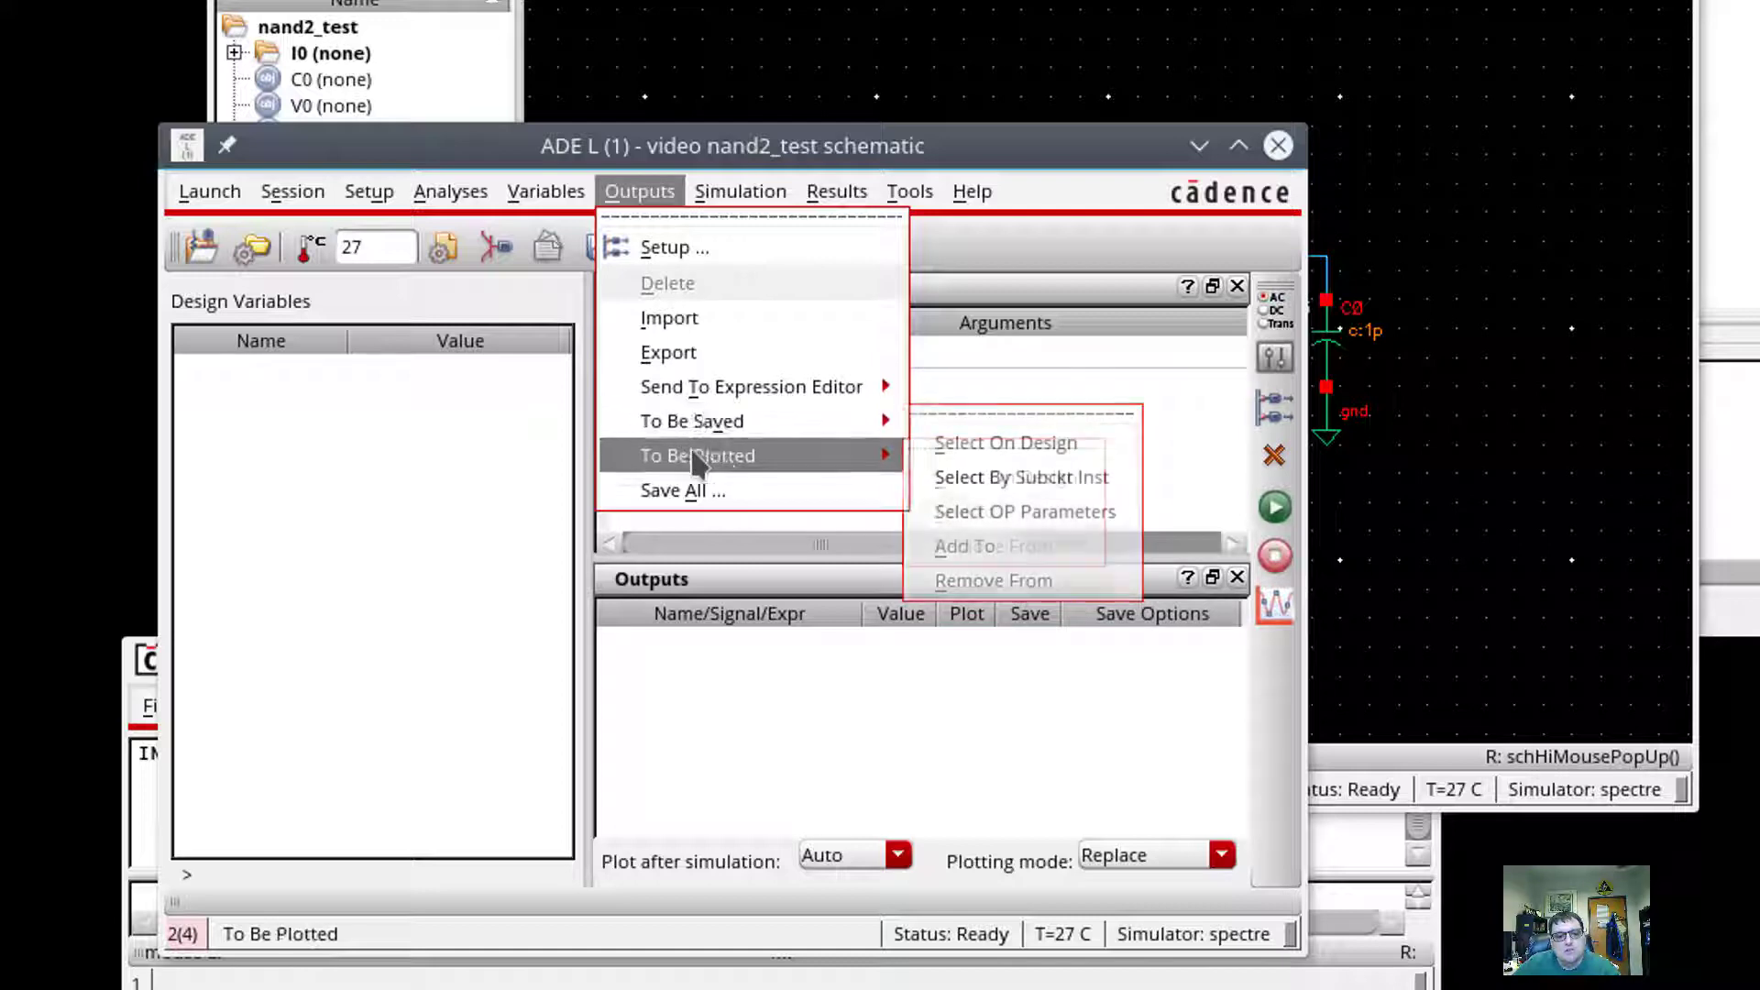
{"action": "mouse_move", "coordinate": [699, 463]}
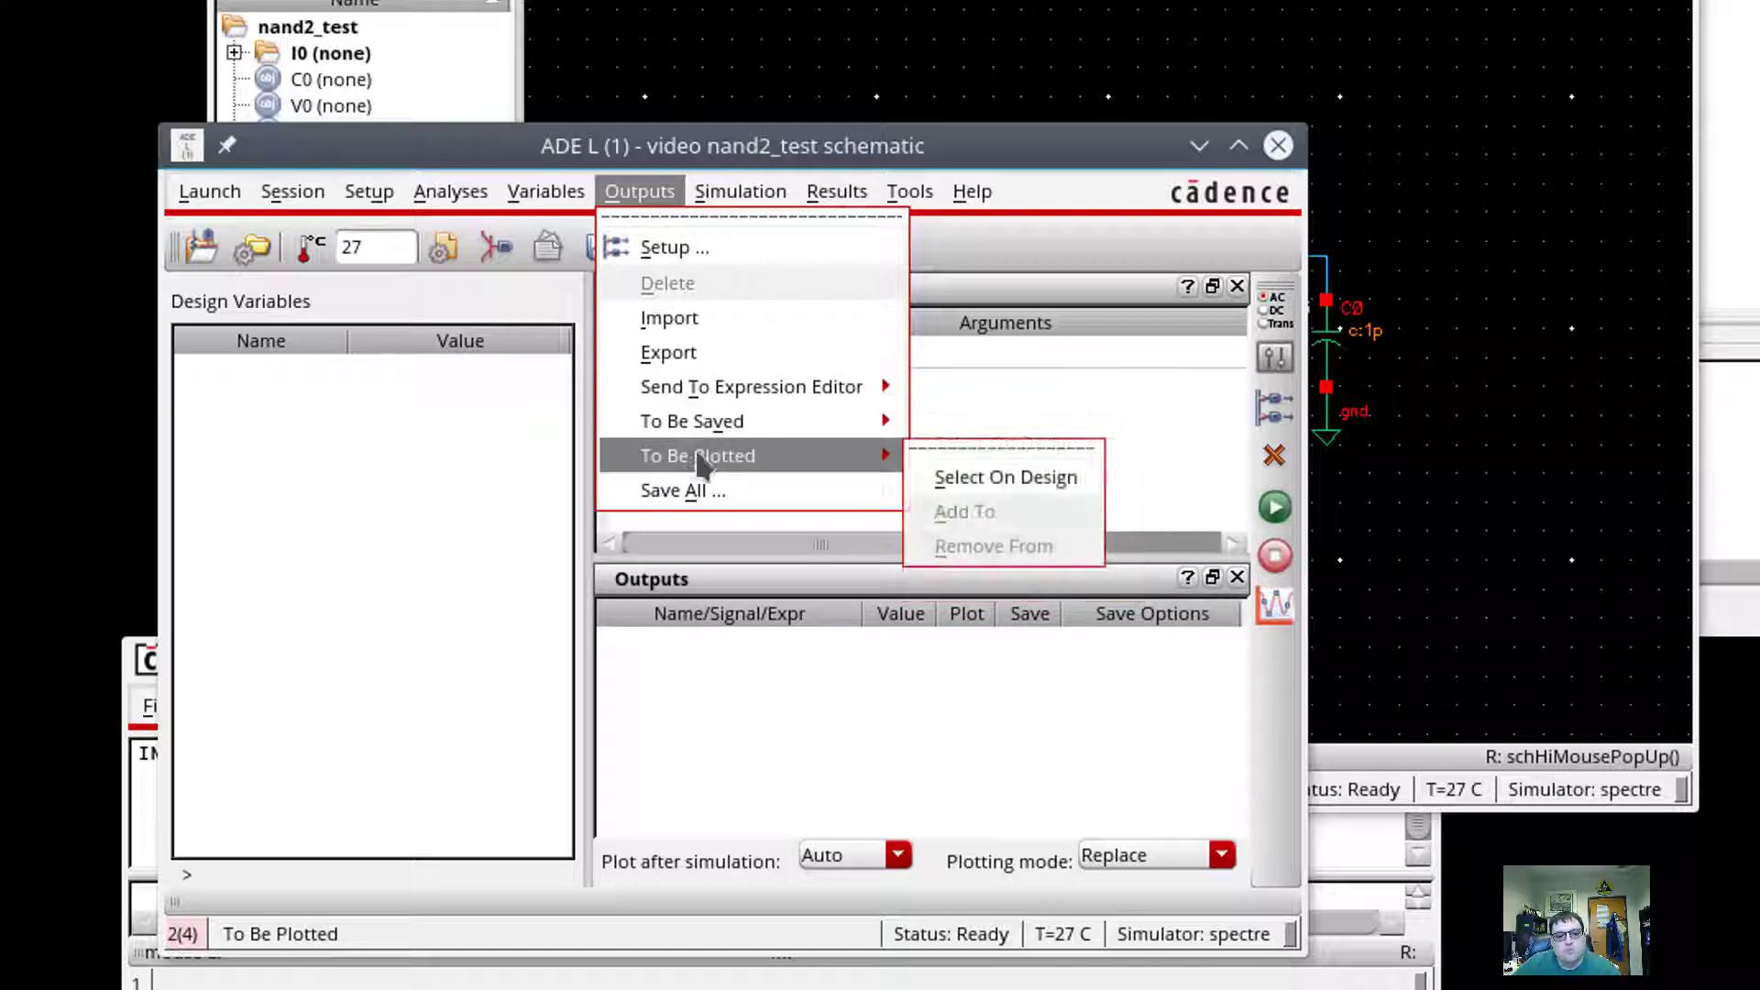
{"action": "left_click", "coordinate": [1034, 489]}
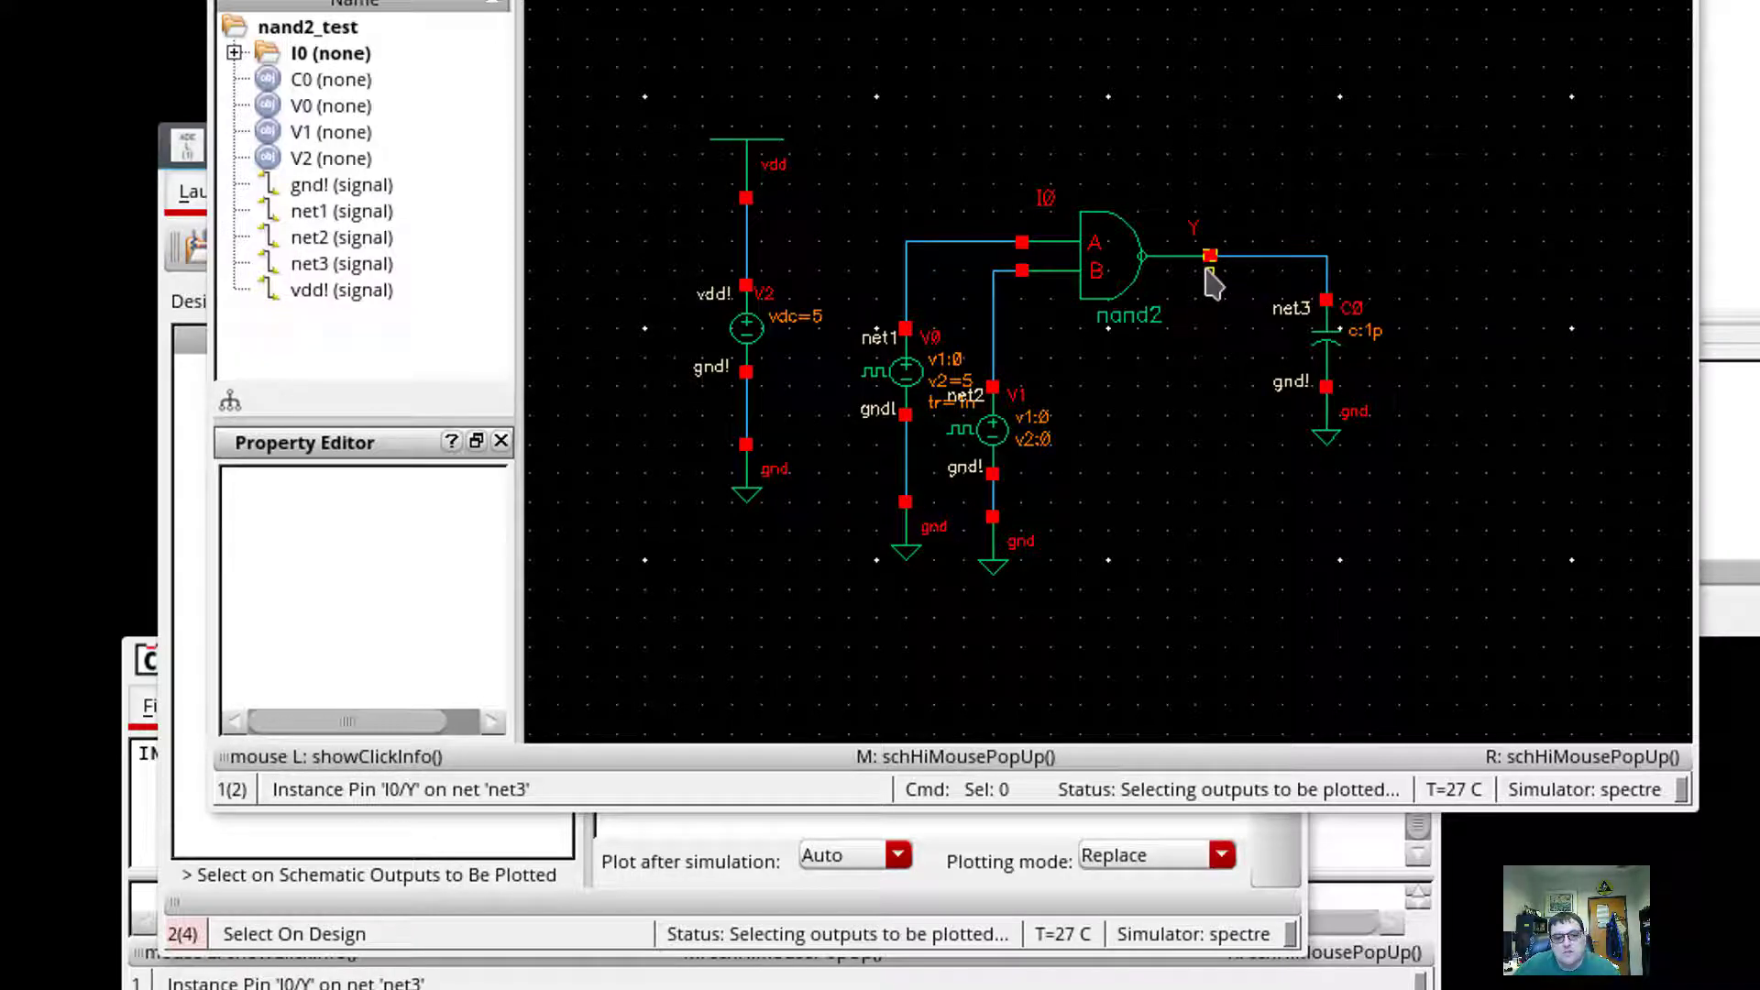
{"action": "left_click", "coordinate": [1263, 258]}
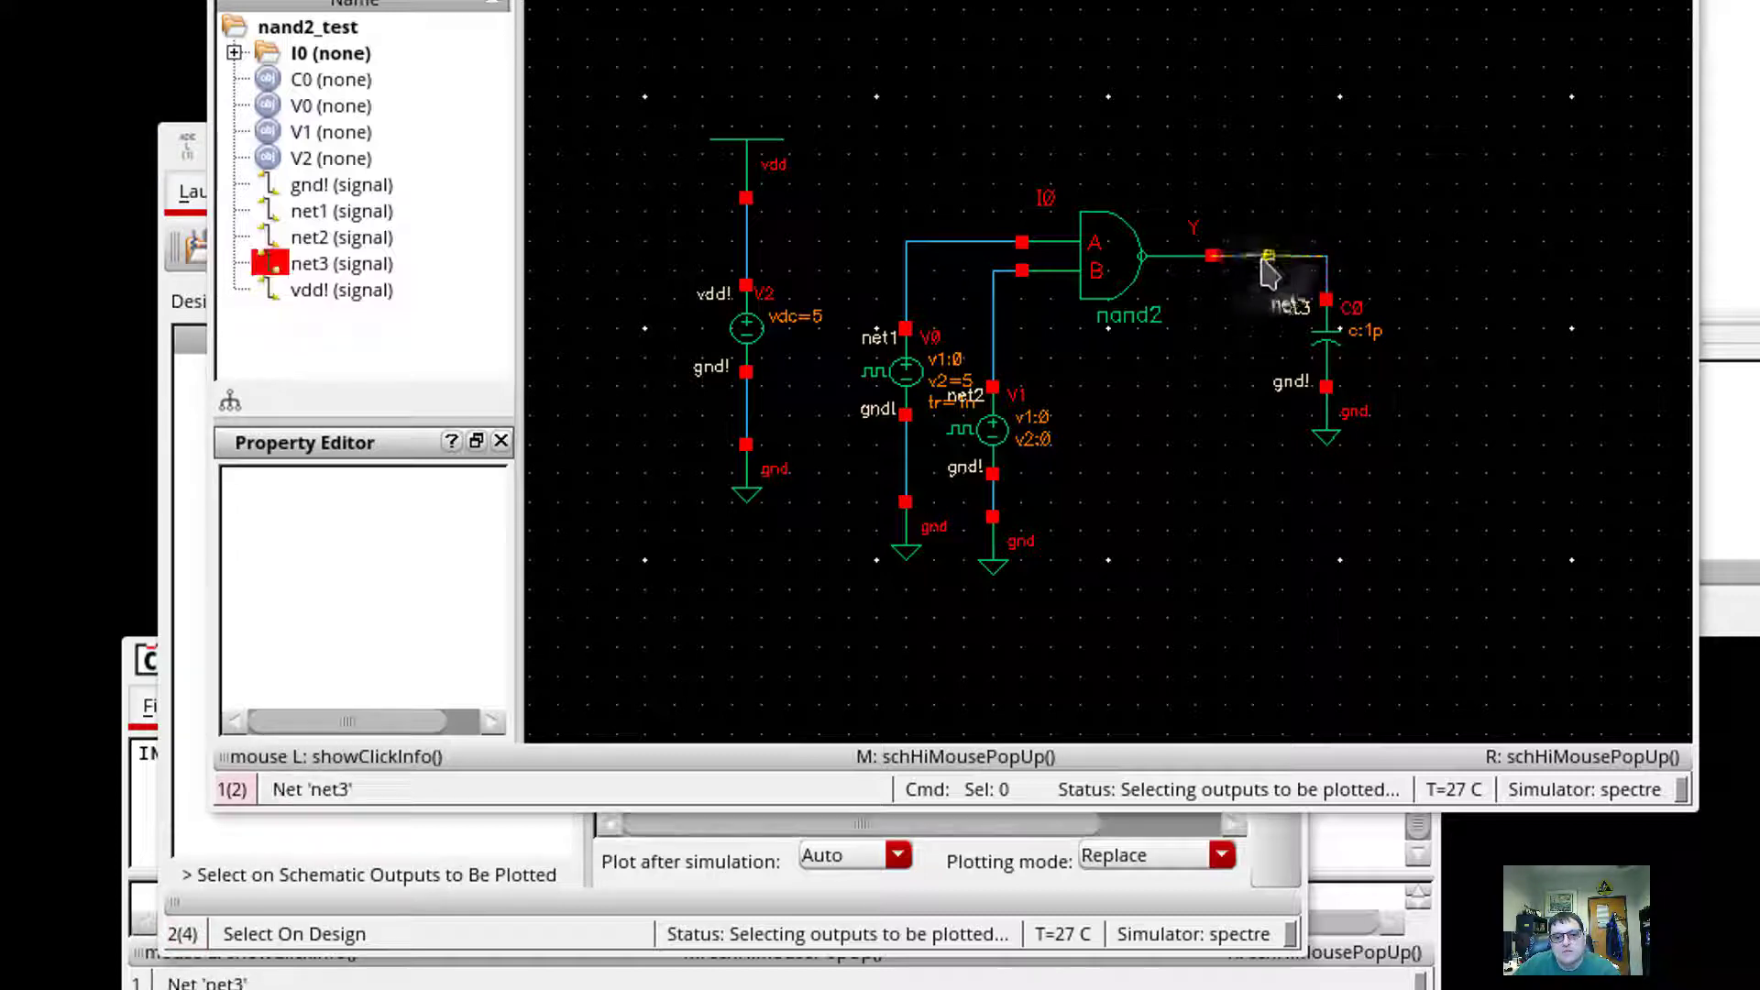
{"action": "left_click", "coordinate": [996, 313]}
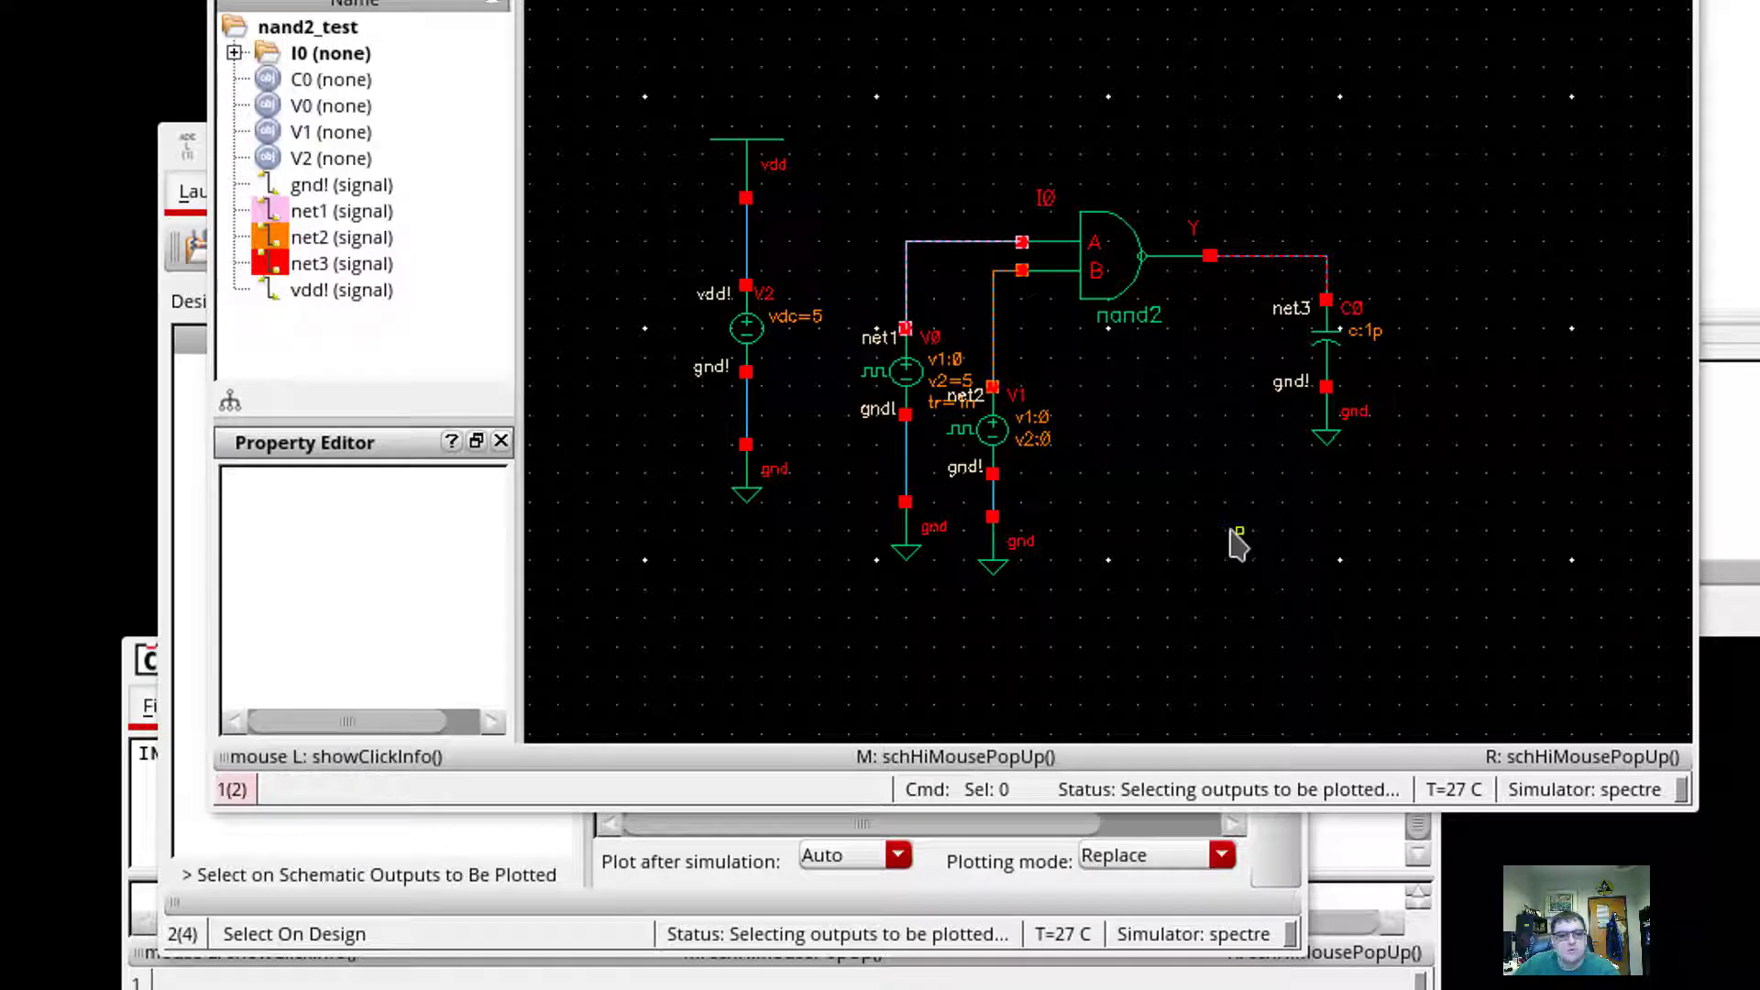
Step: Return to the ADE L window, netlist the design and run the simulation
{"action": "left_click", "coordinate": [383, 834]}
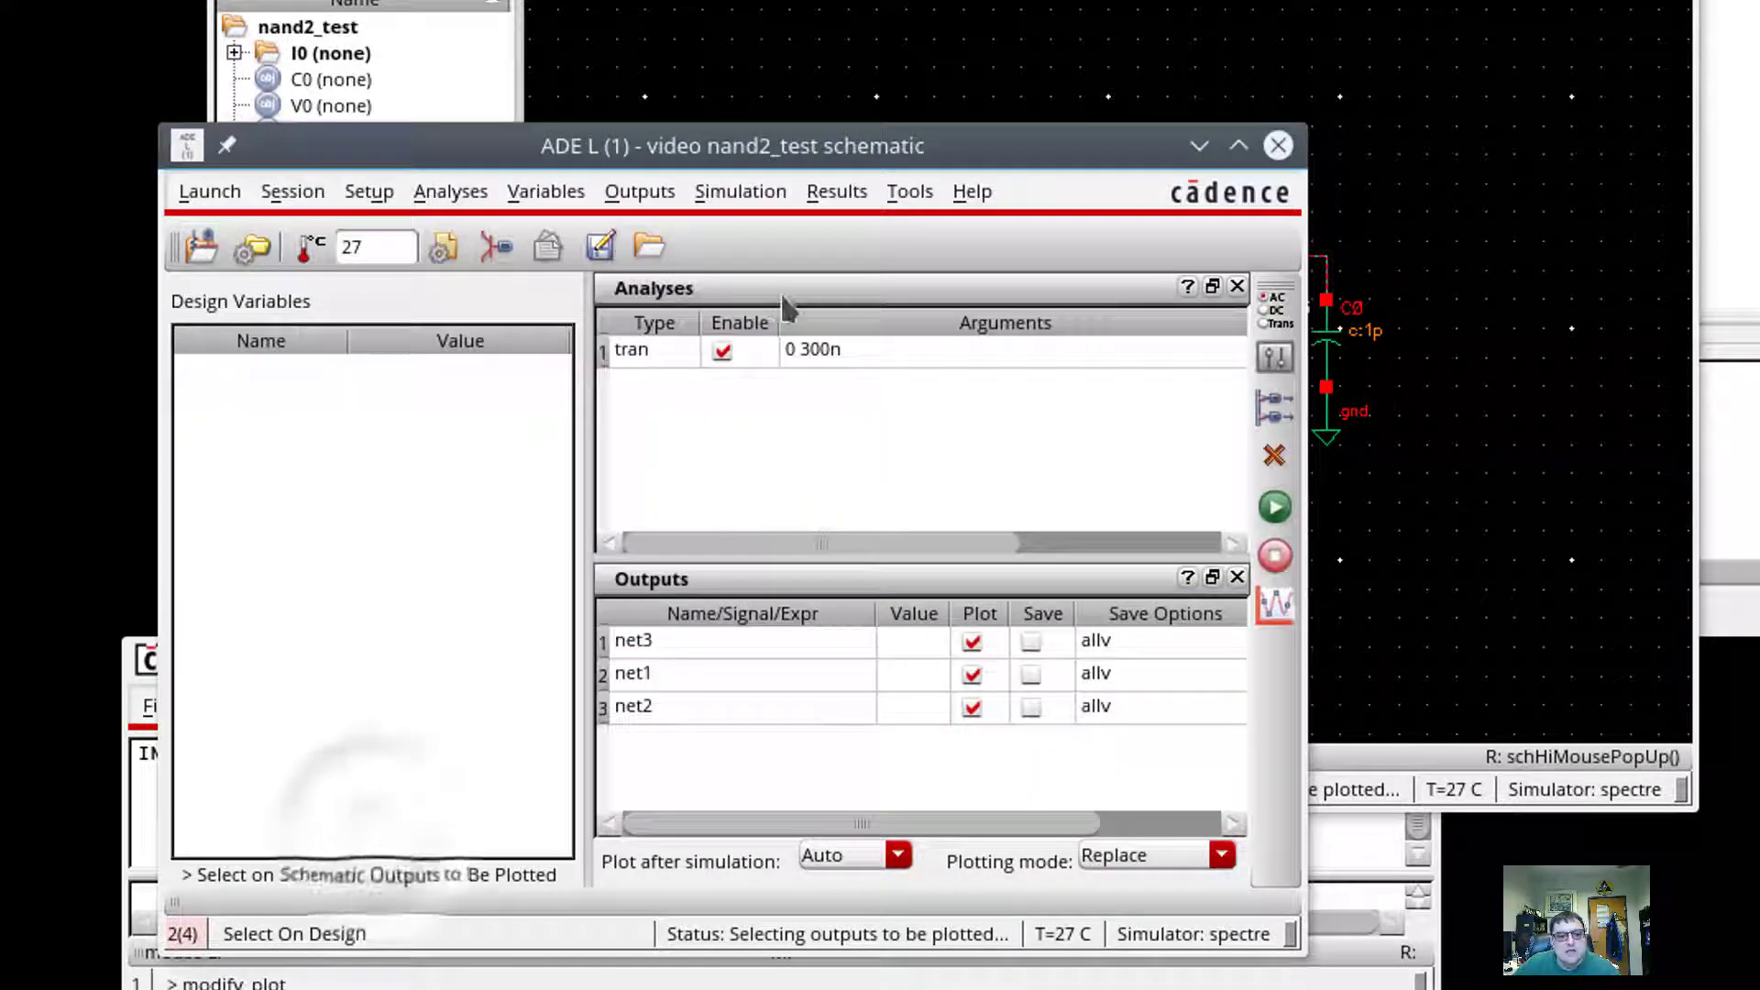
{"action": "left_click", "coordinate": [725, 195]}
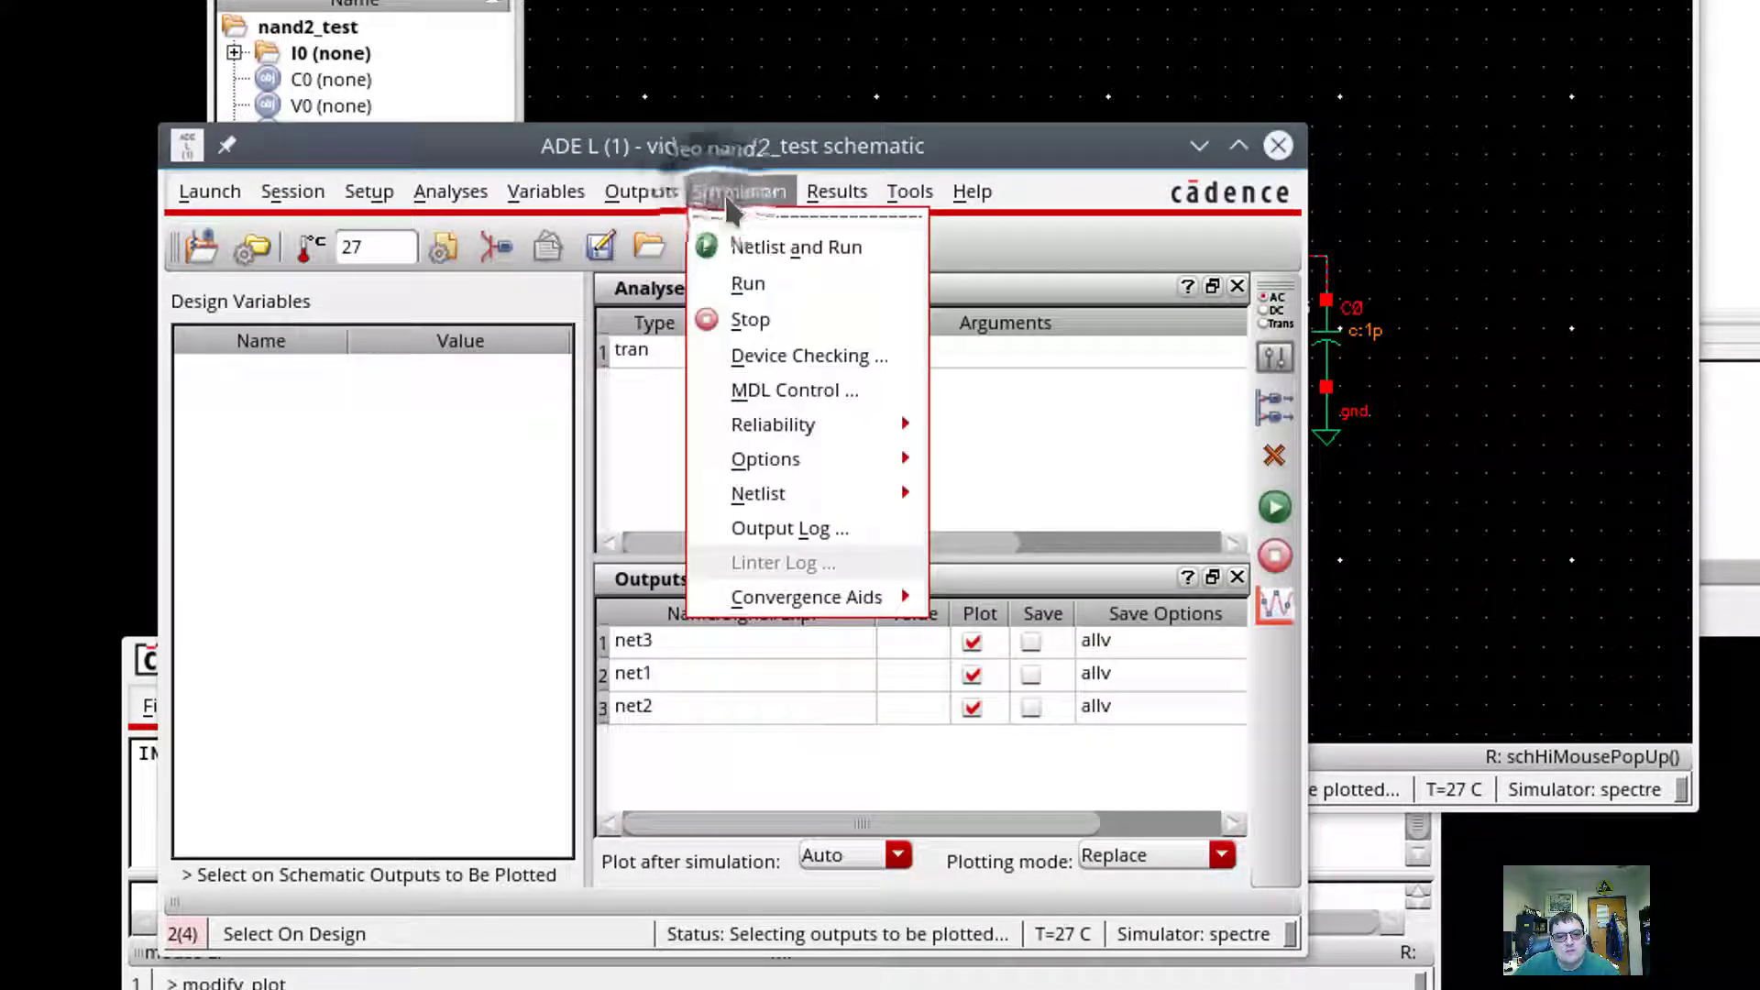
{"action": "left_click", "coordinate": [757, 249]}
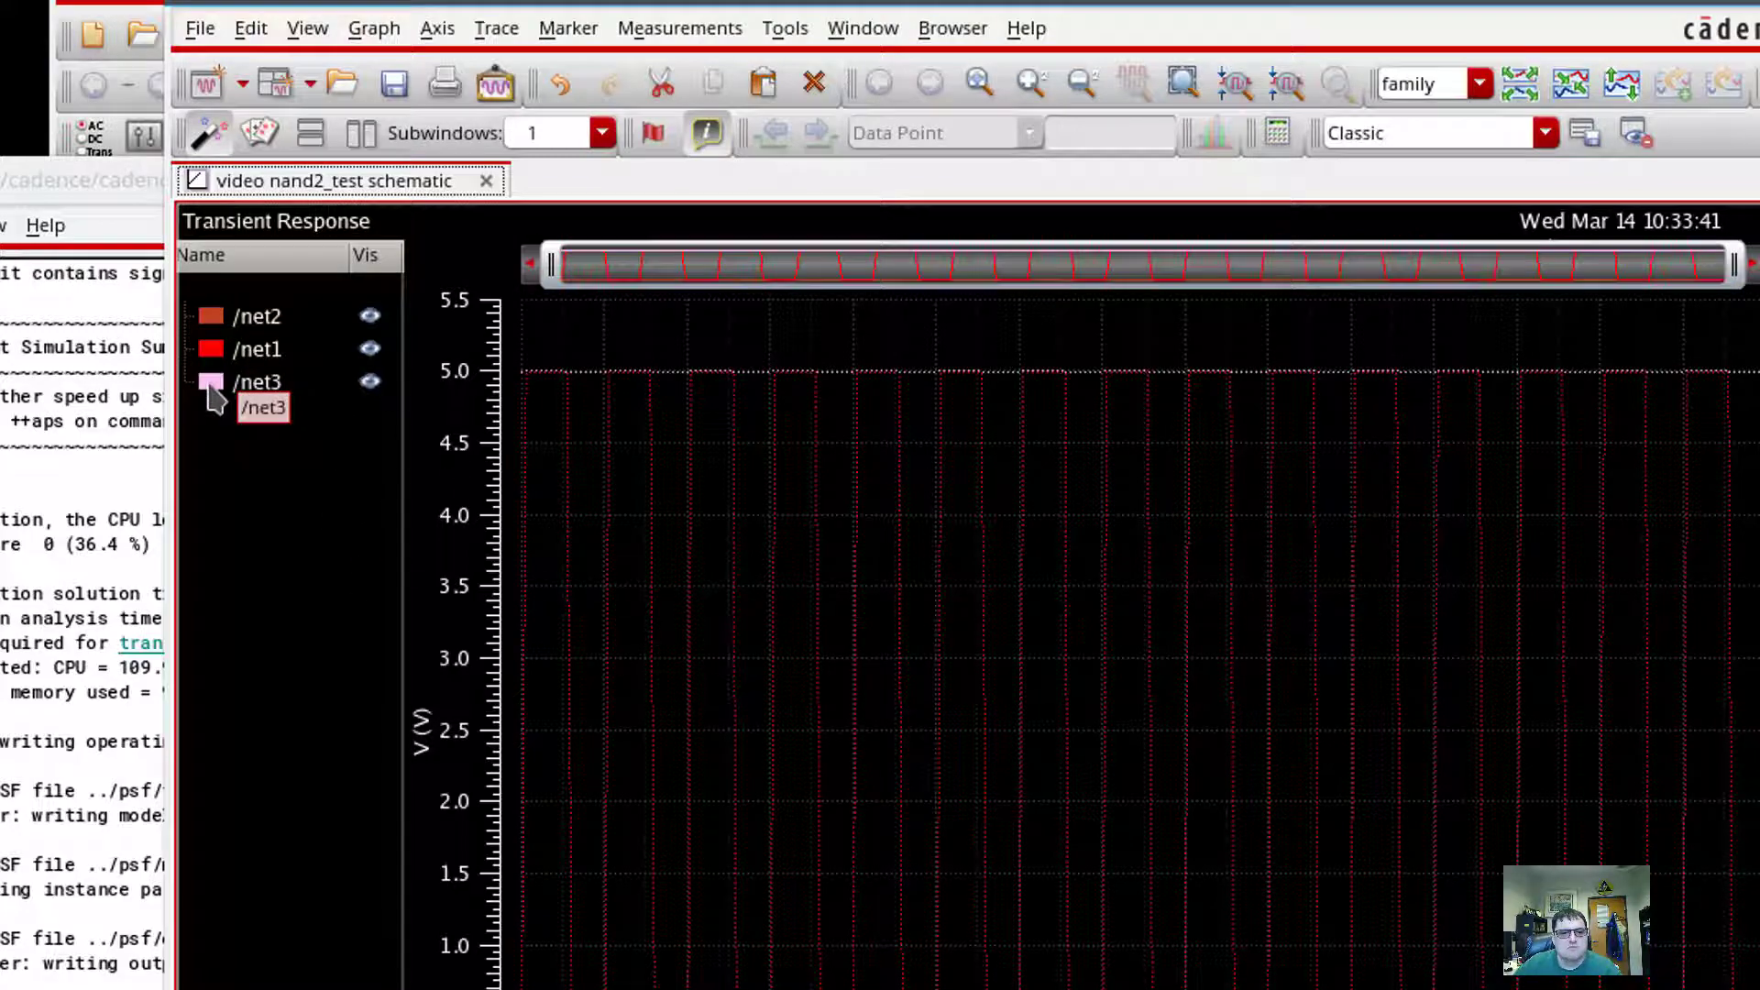
Step: Examine the net1 and net2 traces in the transient response and compare them with the pulse sources in the schematic
{"action": "left_click", "coordinate": [213, 350]}
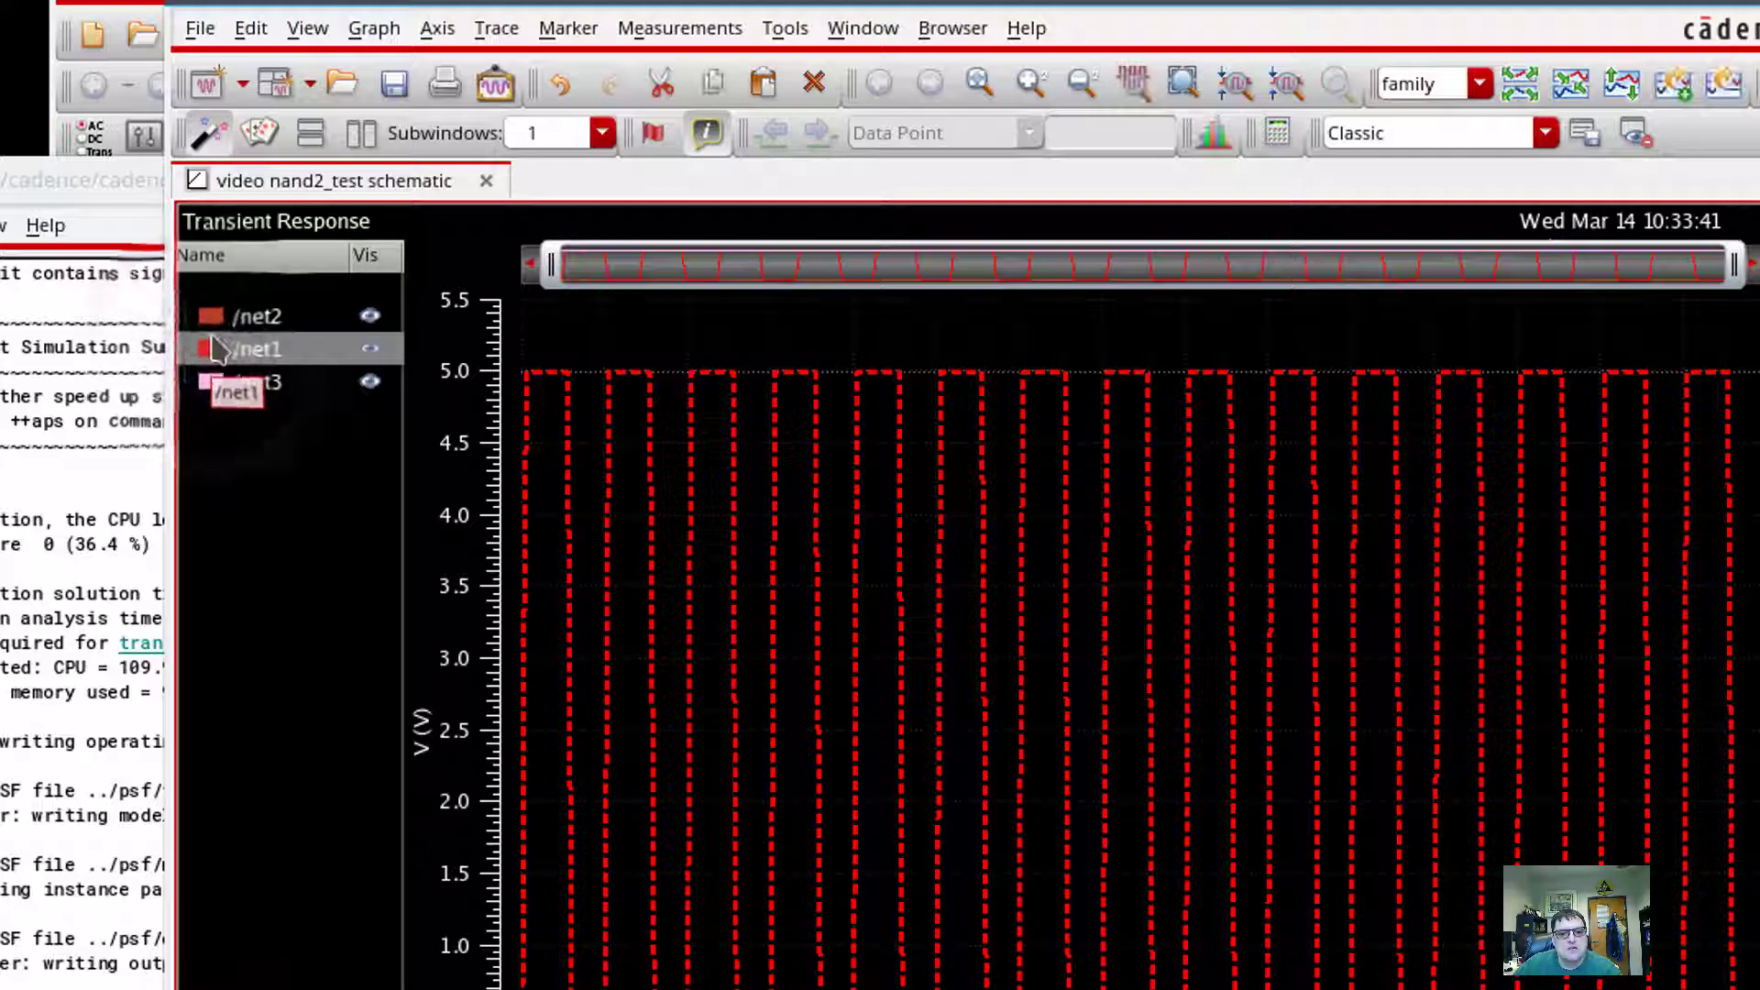
{"action": "left_click", "coordinate": [211, 321]}
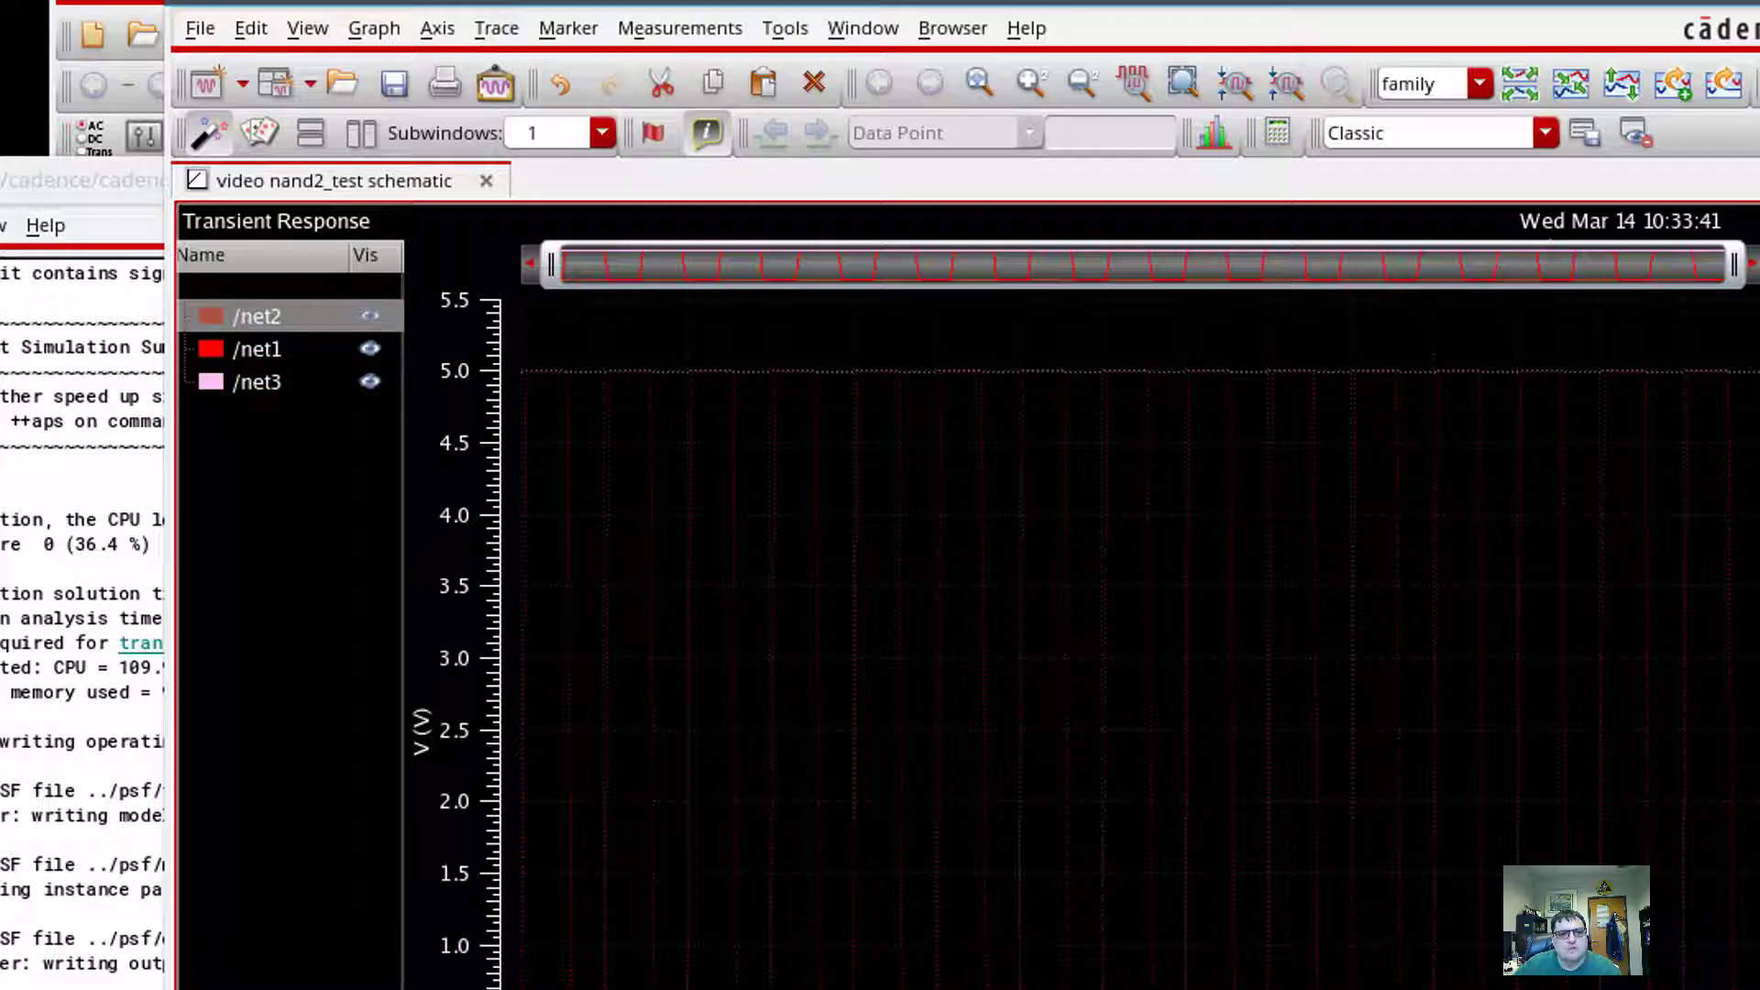
{"action": "key", "text": "alt+Tab"}
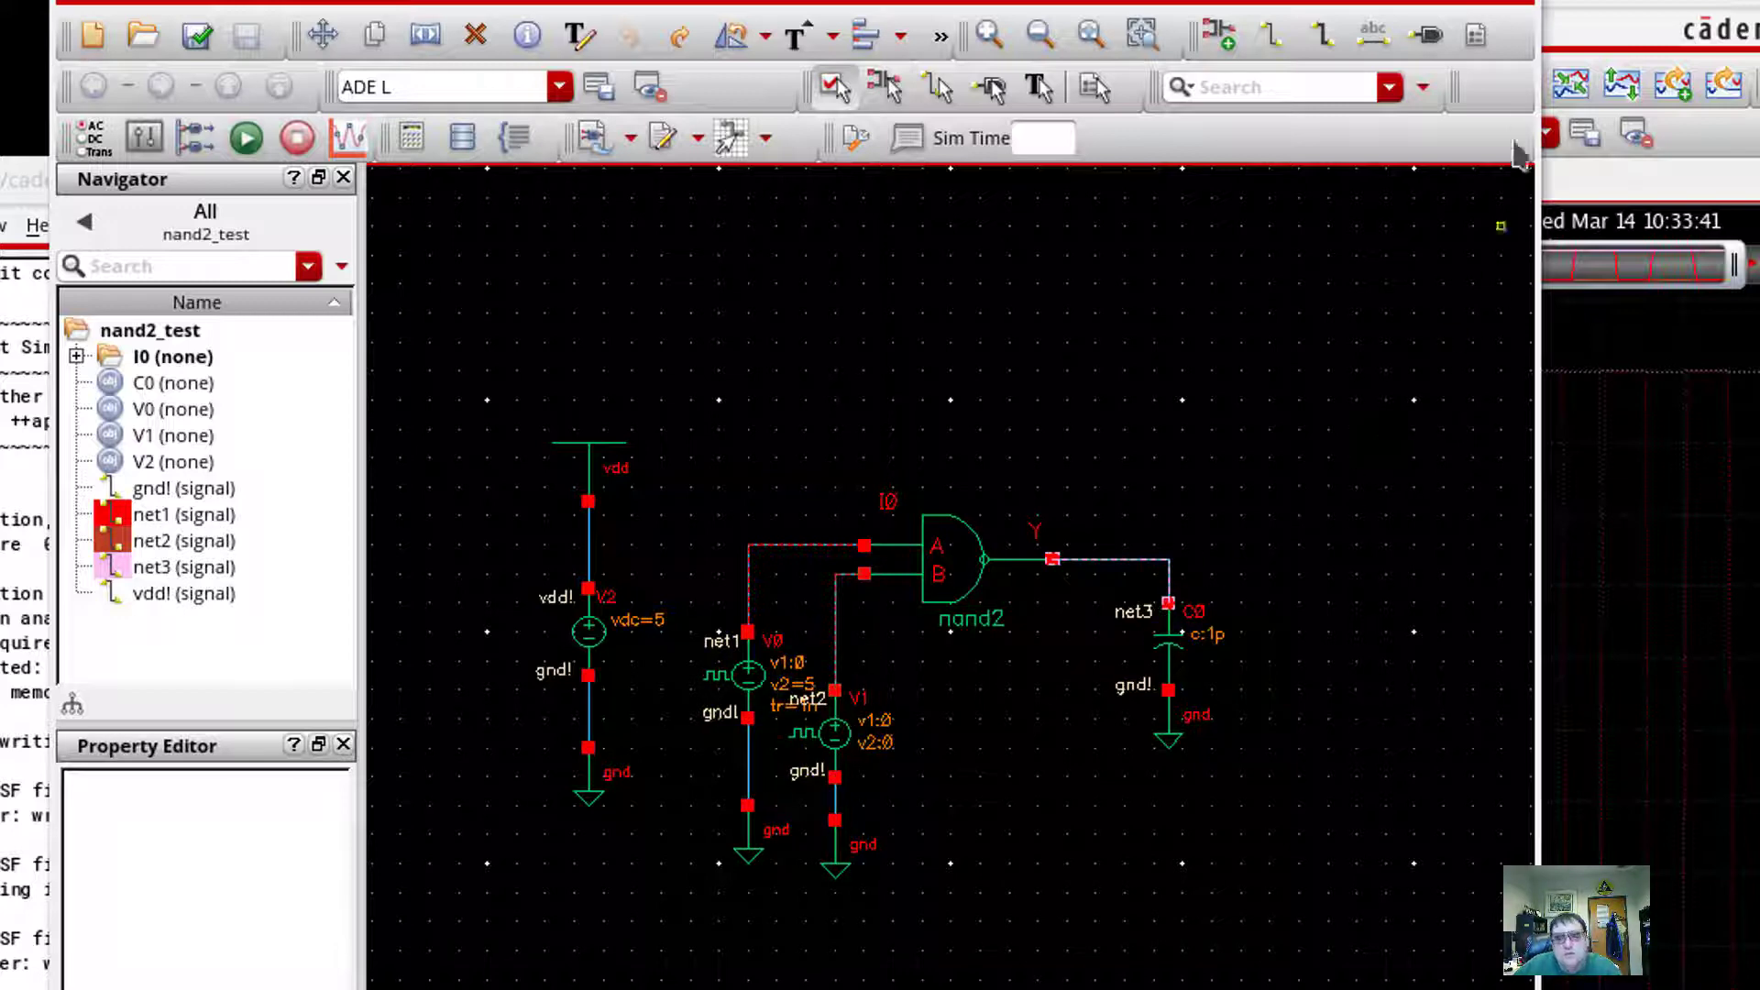
{"action": "left_click", "coordinate": [1647, 4]}
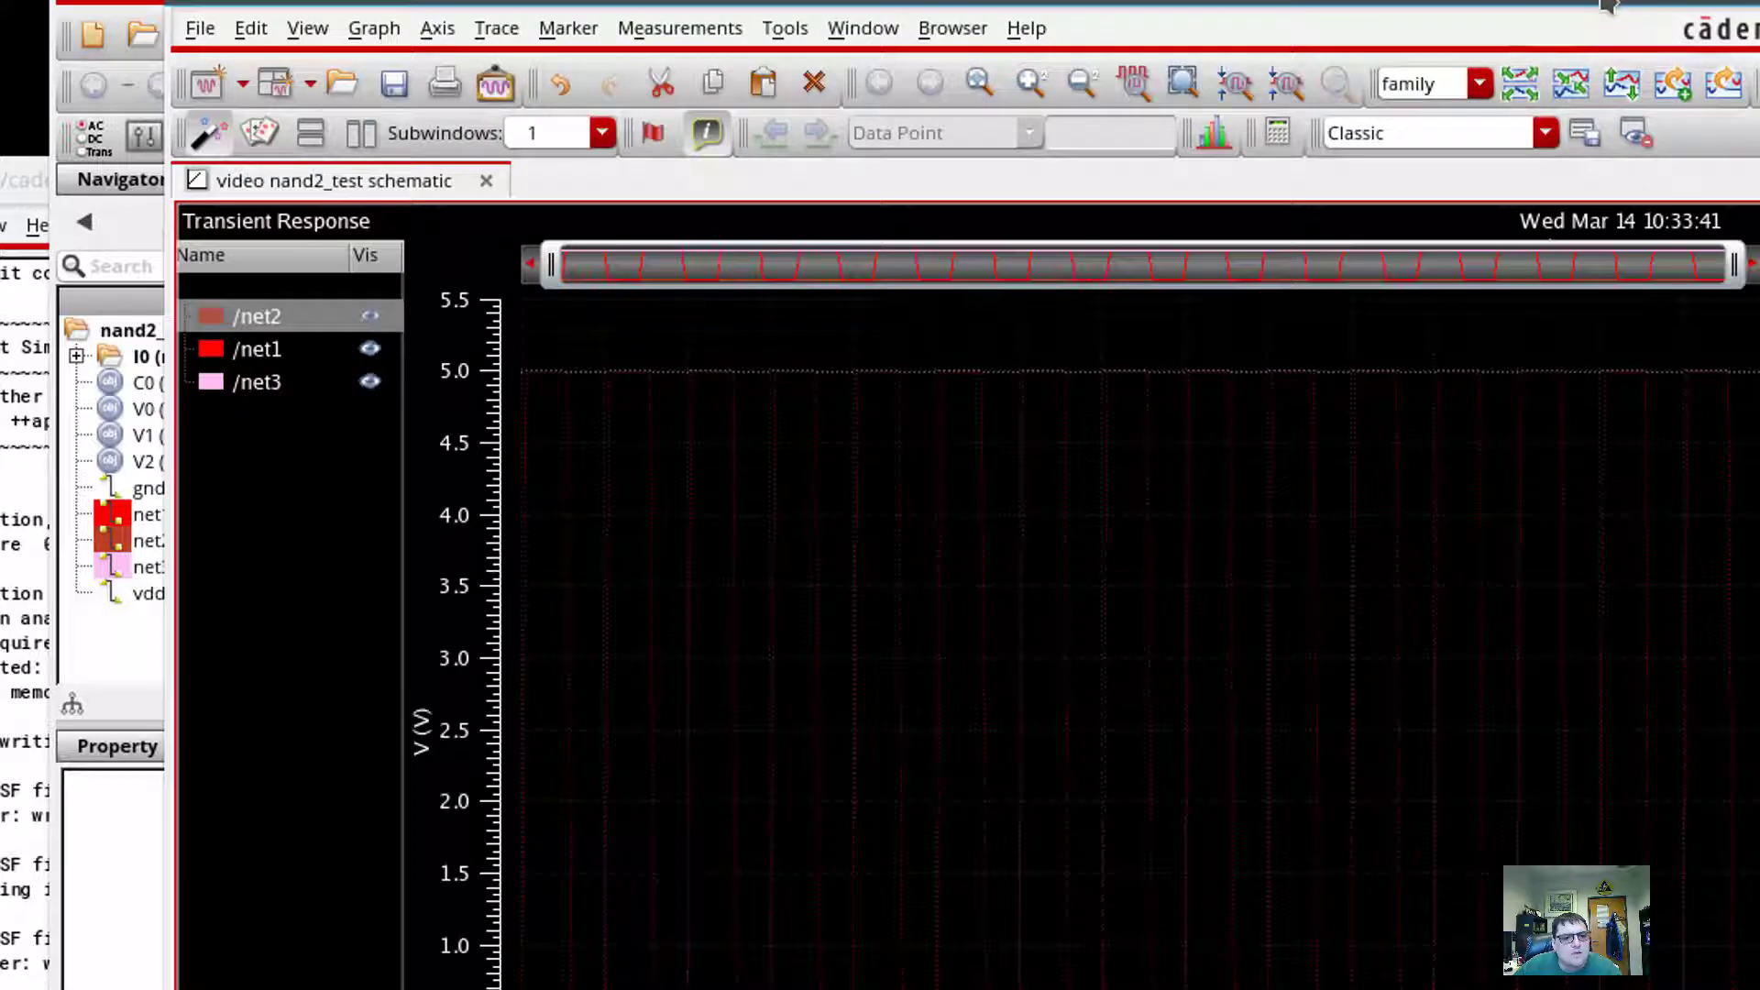
{"action": "key", "text": "alt+Tab"}
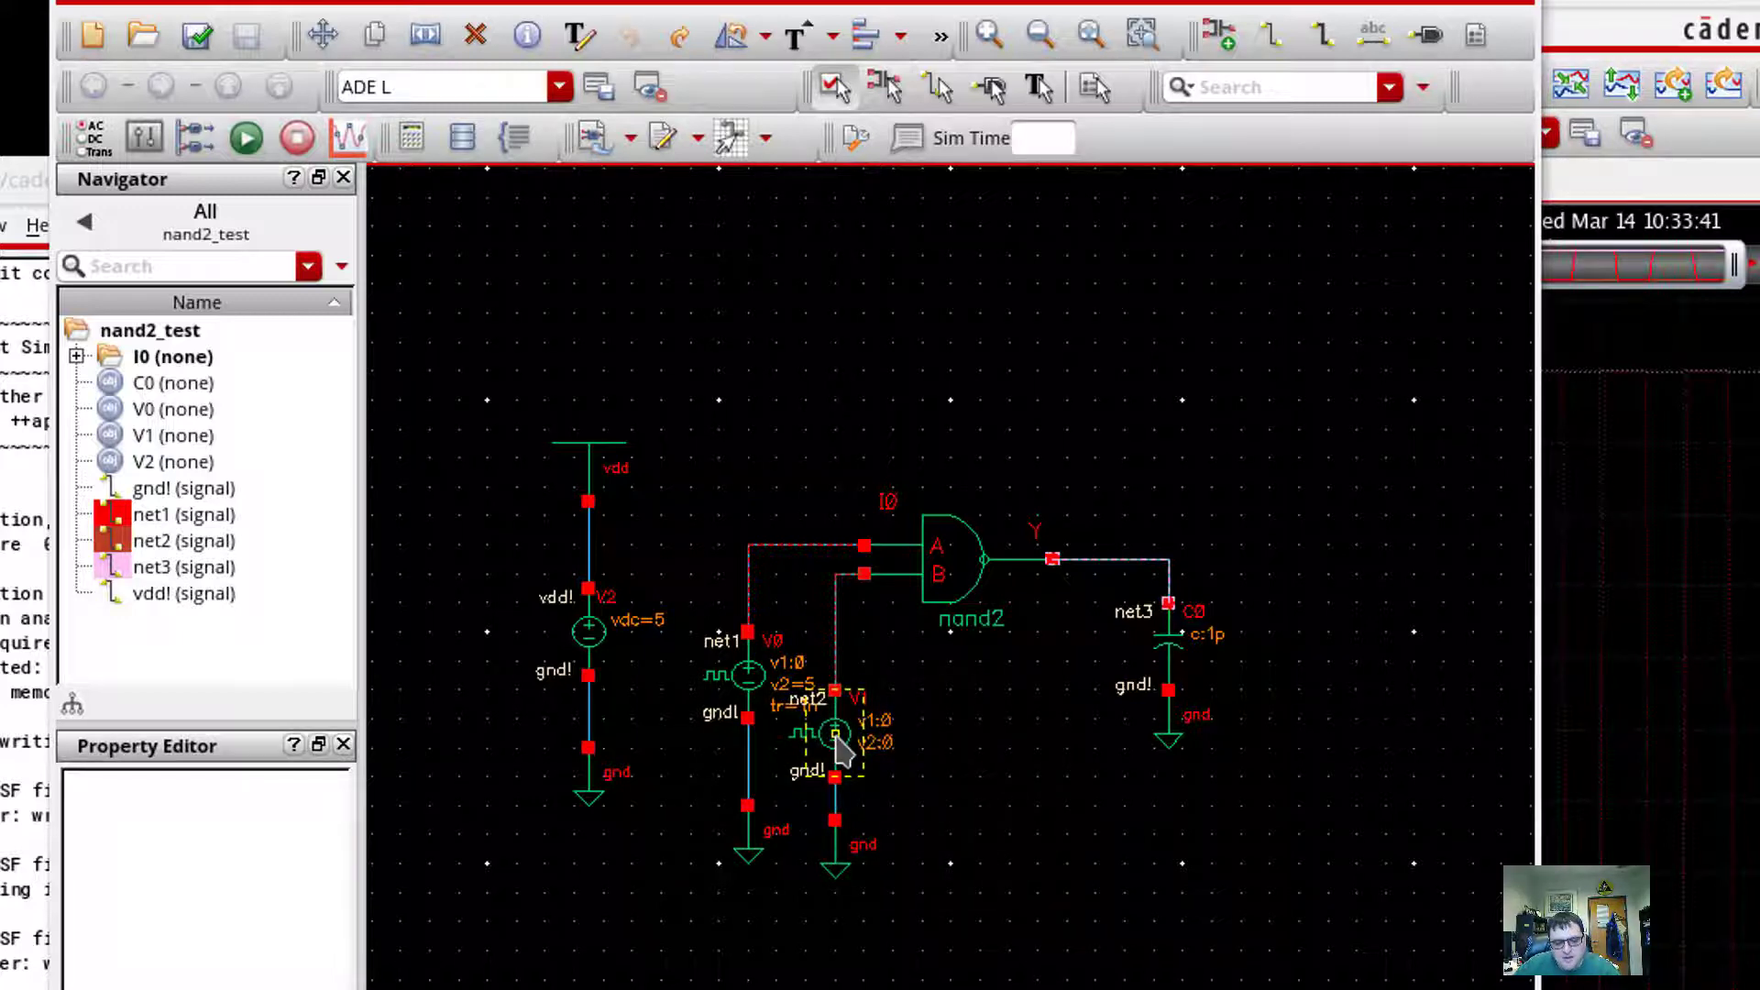
Step: Edit the properties of pulse source V1, which drives the NAND gate's B input, and set its Voltage 2 to 5 V
{"action": "key", "text": "Escape"}
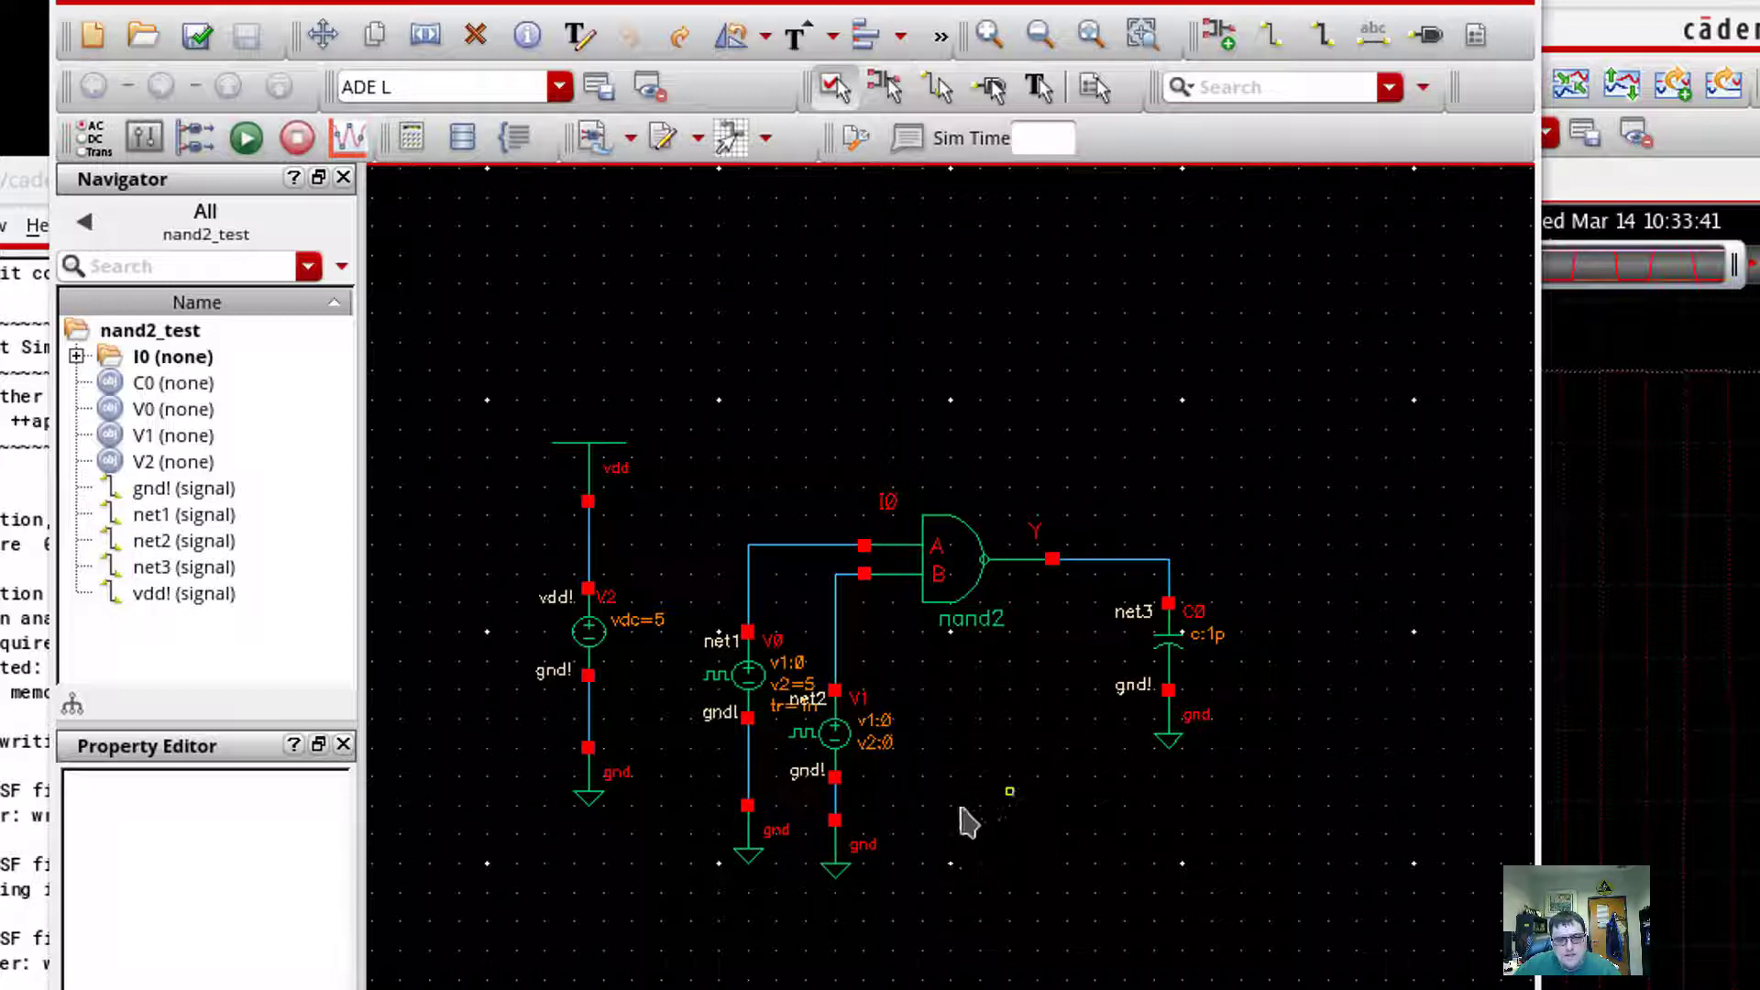
{"action": "left_click", "coordinate": [832, 730]}
{"action": "key", "text": "q"}
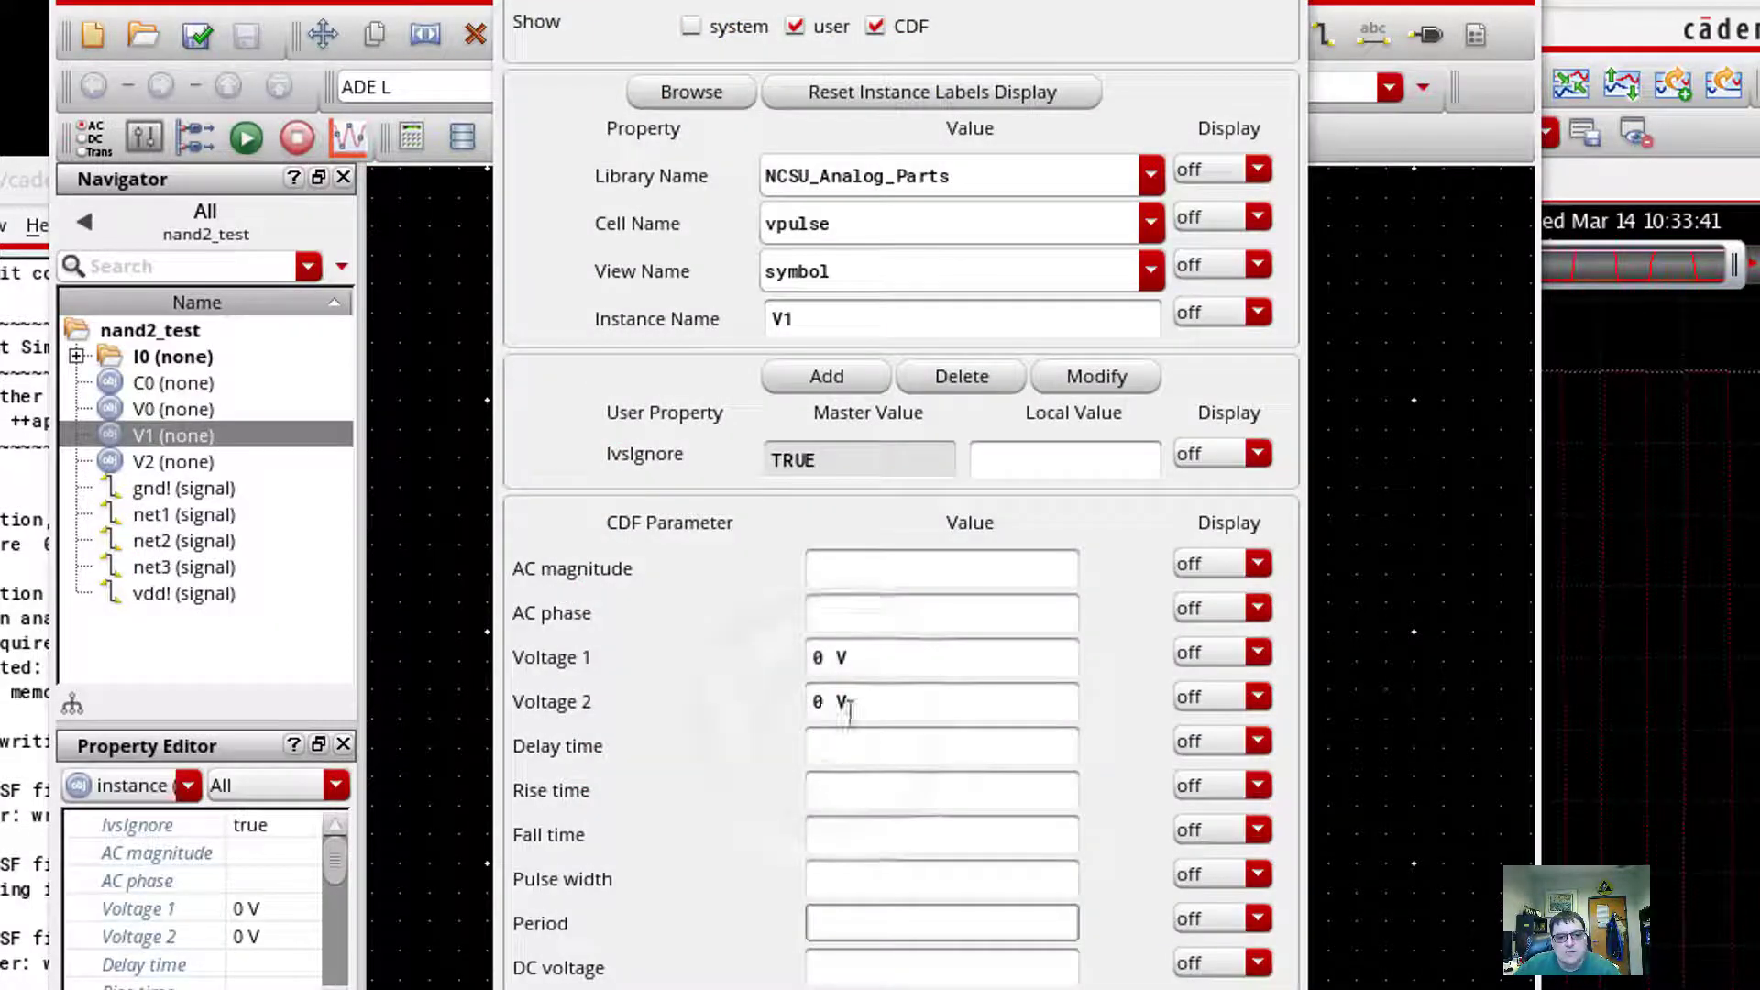
{"action": "triple_click", "coordinate": [849, 711]}
{"action": "type", "text": "1n"}
{"action": "key", "text": "Tab"}
{"action": "double_click", "coordinate": [714, 533]}
{"action": "type", "text": "5"}
{"action": "left_click", "coordinate": [721, 560]}
{"action": "left_click", "coordinate": [721, 587]}
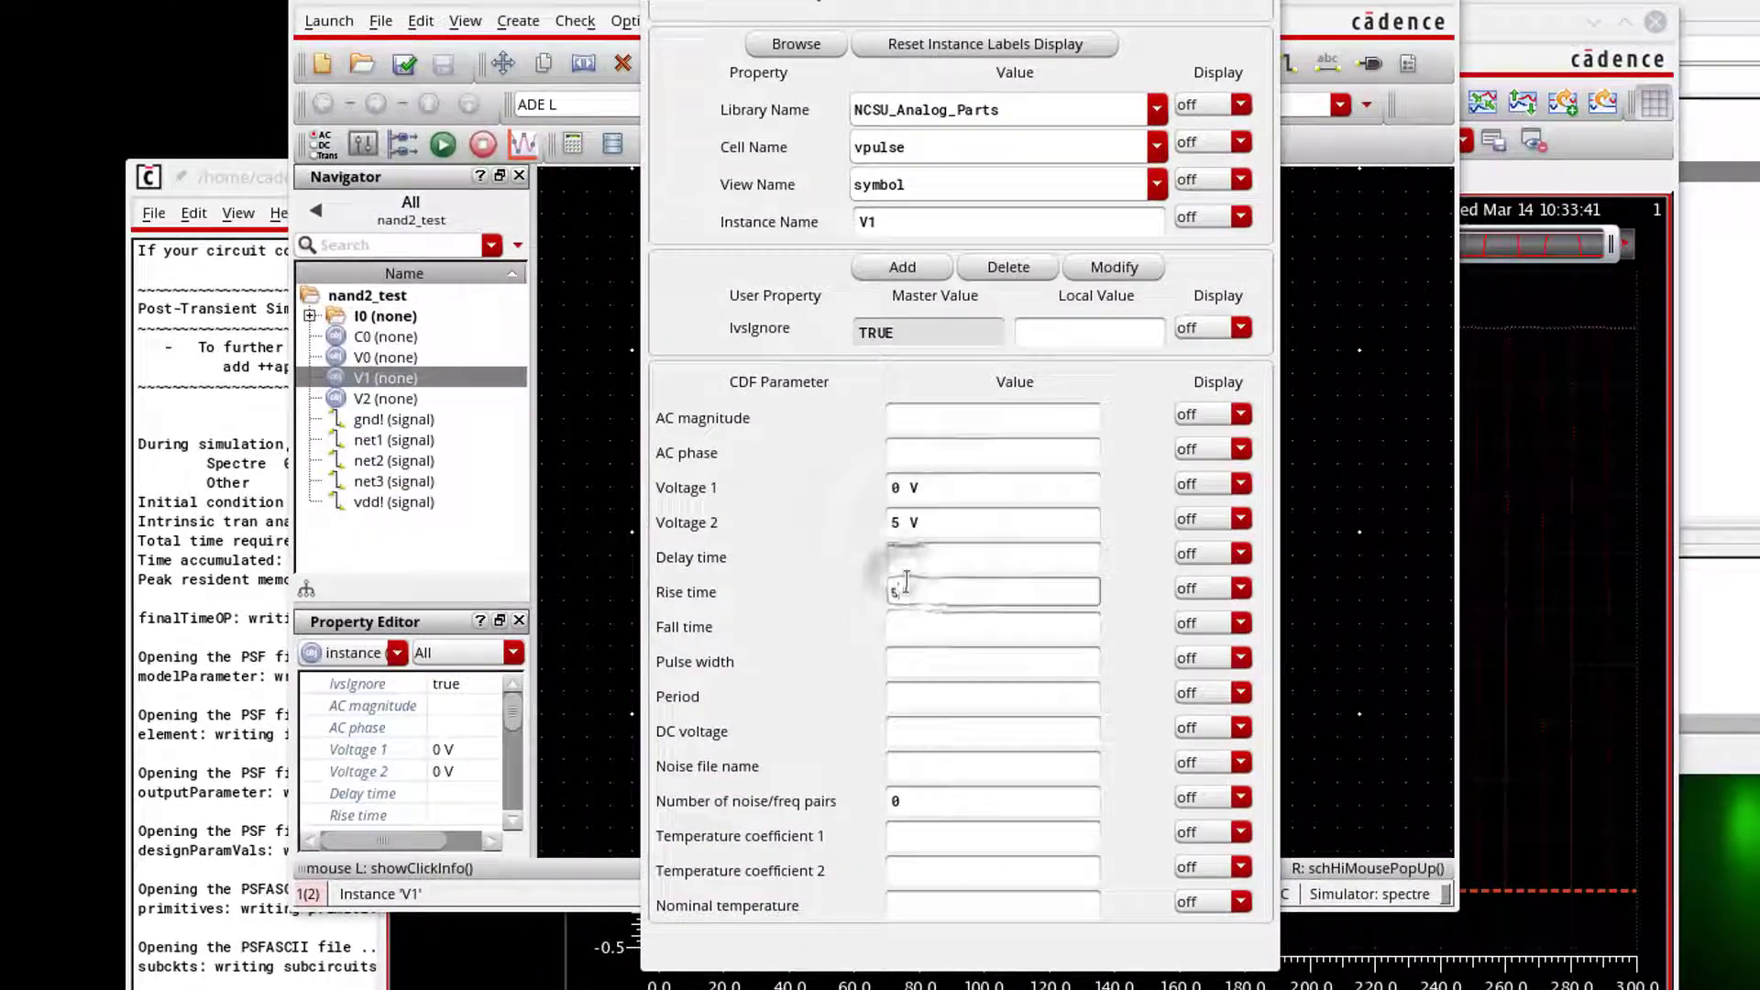
Step: Set V1's delay time to 5n and its rise time to 1n
{"action": "left_click", "coordinate": [731, 561]}
{"action": "type", "text": "5n"}
{"action": "key", "text": "Tab"}
{"action": "left_click", "coordinate": [947, 617]}
{"action": "left_click", "coordinate": [992, 596]}
{"action": "type", "text": "1n"}
{"action": "key", "text": "Tab"}
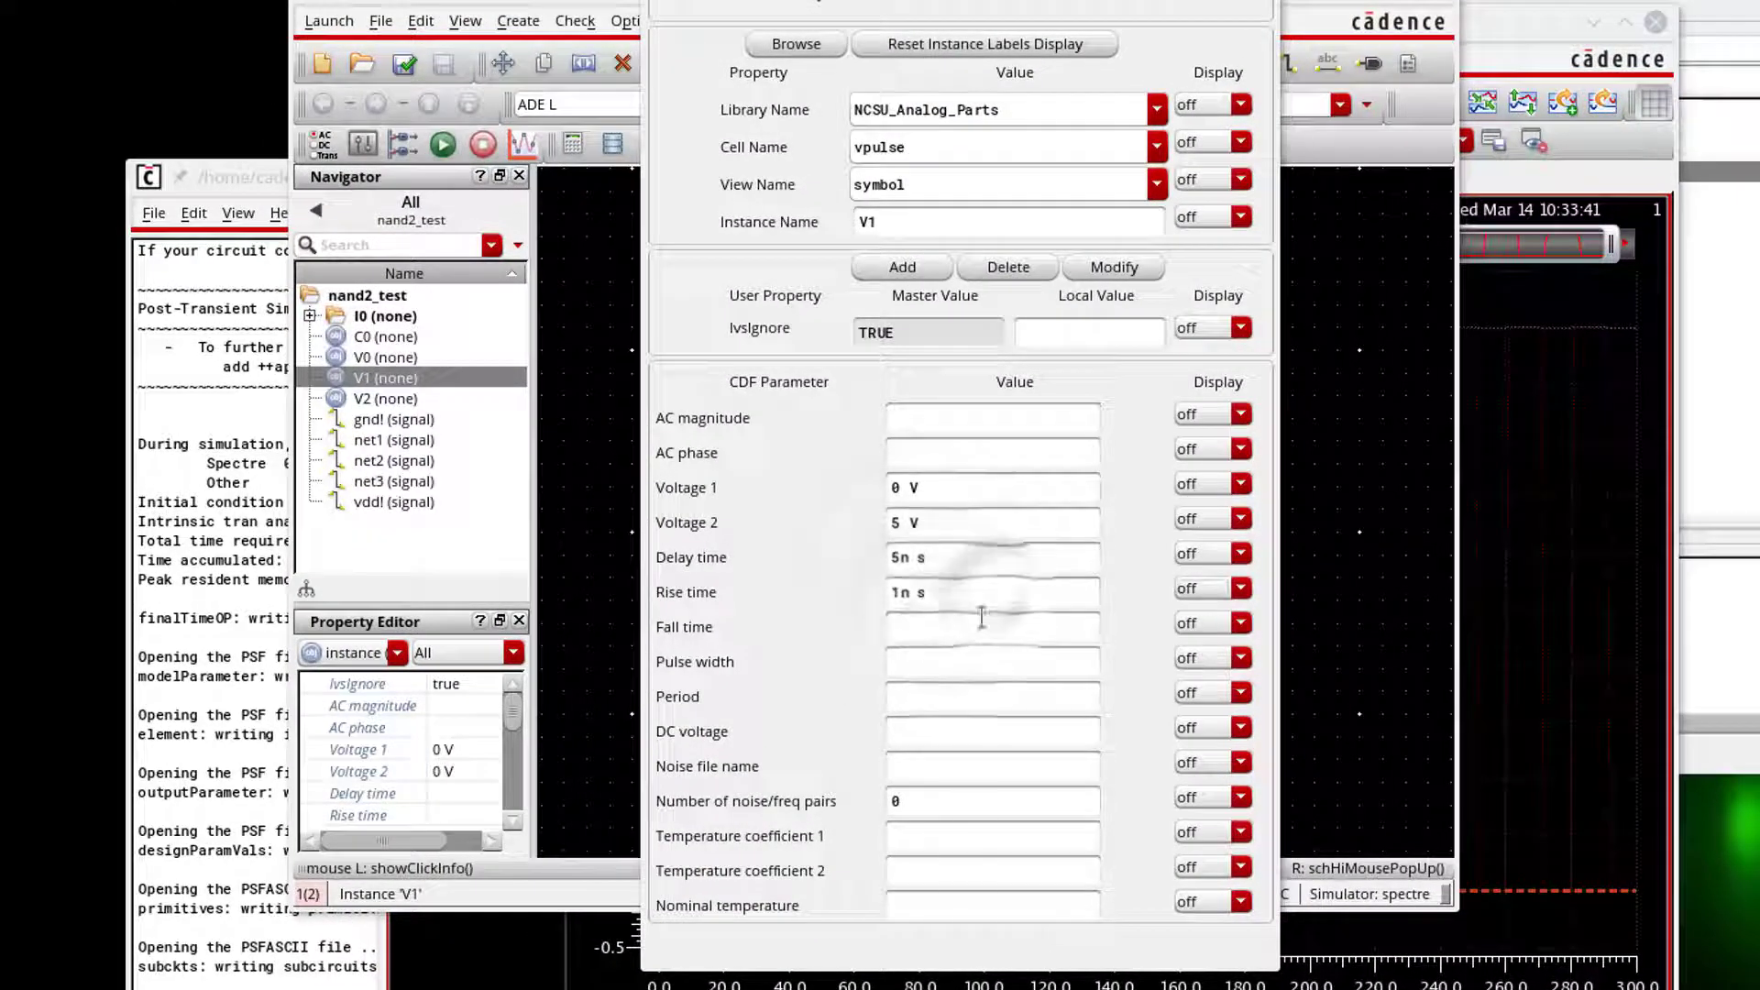
Step: Set V1's fall time to 1n, pulse width to 10n and period to 20n, and accept the properties
{"action": "left_click", "coordinate": [982, 618]}
{"action": "type", "text": "1nm"}
{"action": "key", "text": "BackSpace"}
{"action": "key", "text": "Tab"}
{"action": "key", "text": "Tab"}
{"action": "type", "text": "10n"}
{"action": "key", "text": "Tab"}
{"action": "key", "text": "Tab"}
{"action": "type", "text": "20n"}
{"action": "key", "text": "Return"}
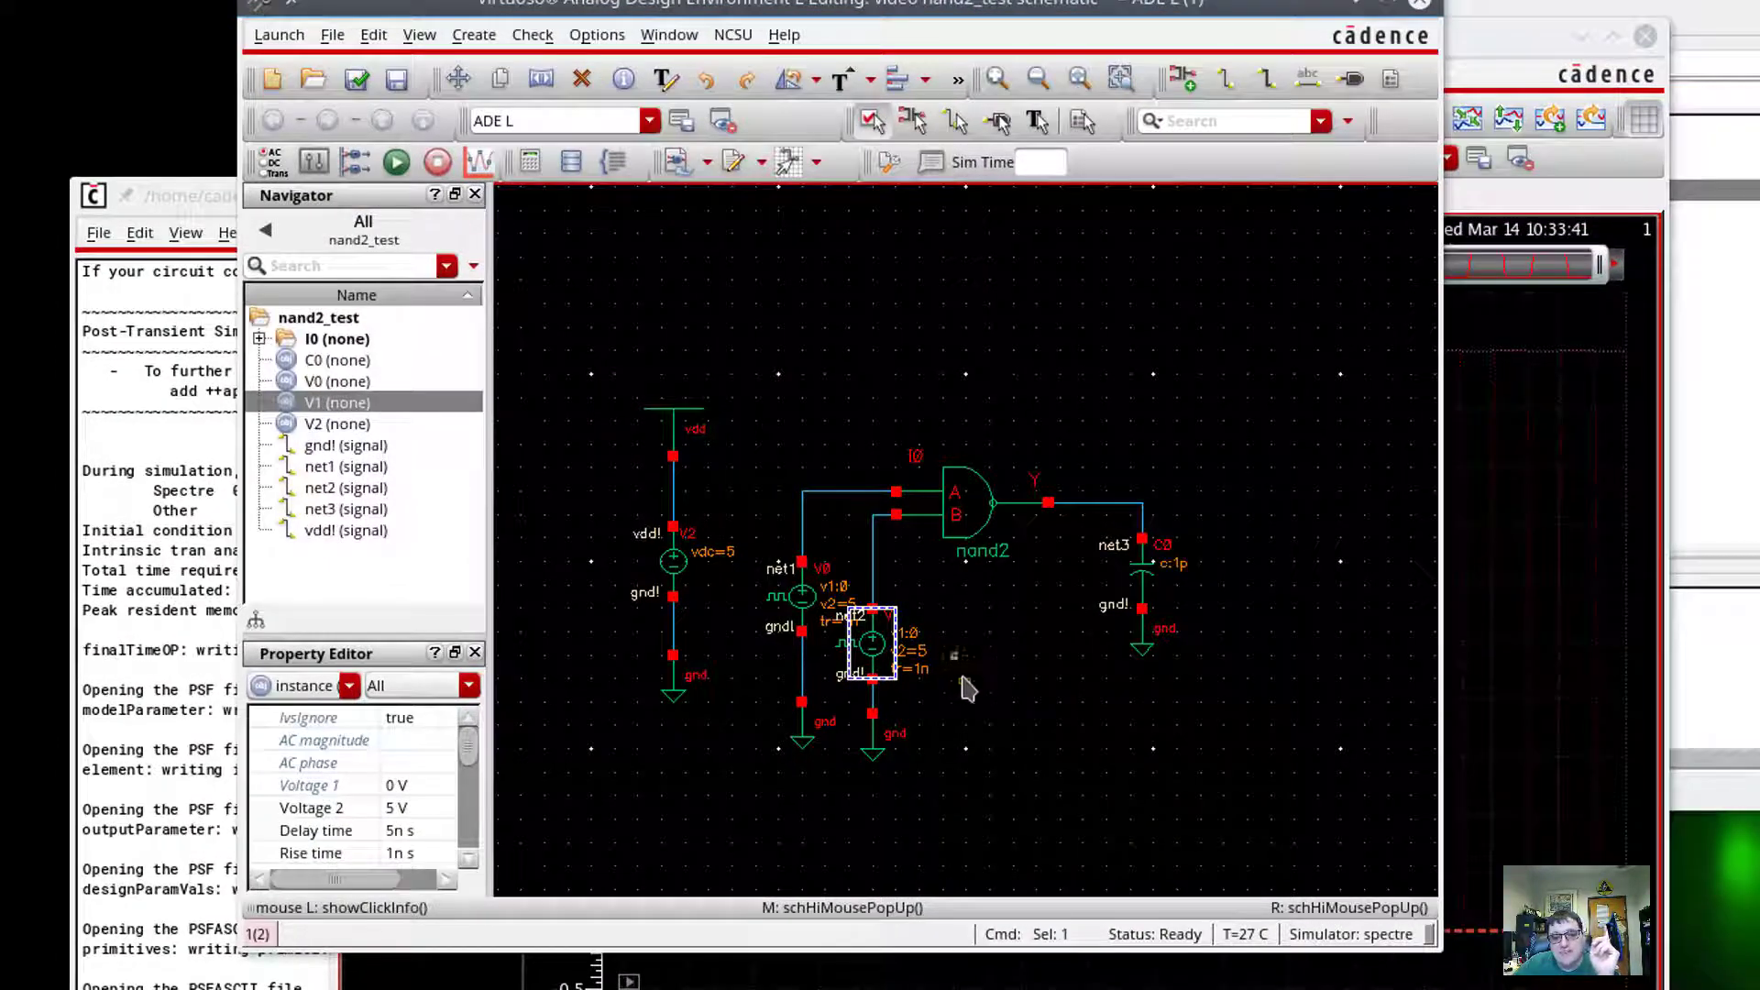
Step: Rerun the simulation and highlight the net3 output trace in the transient response
{"action": "left_click", "coordinate": [965, 694]}
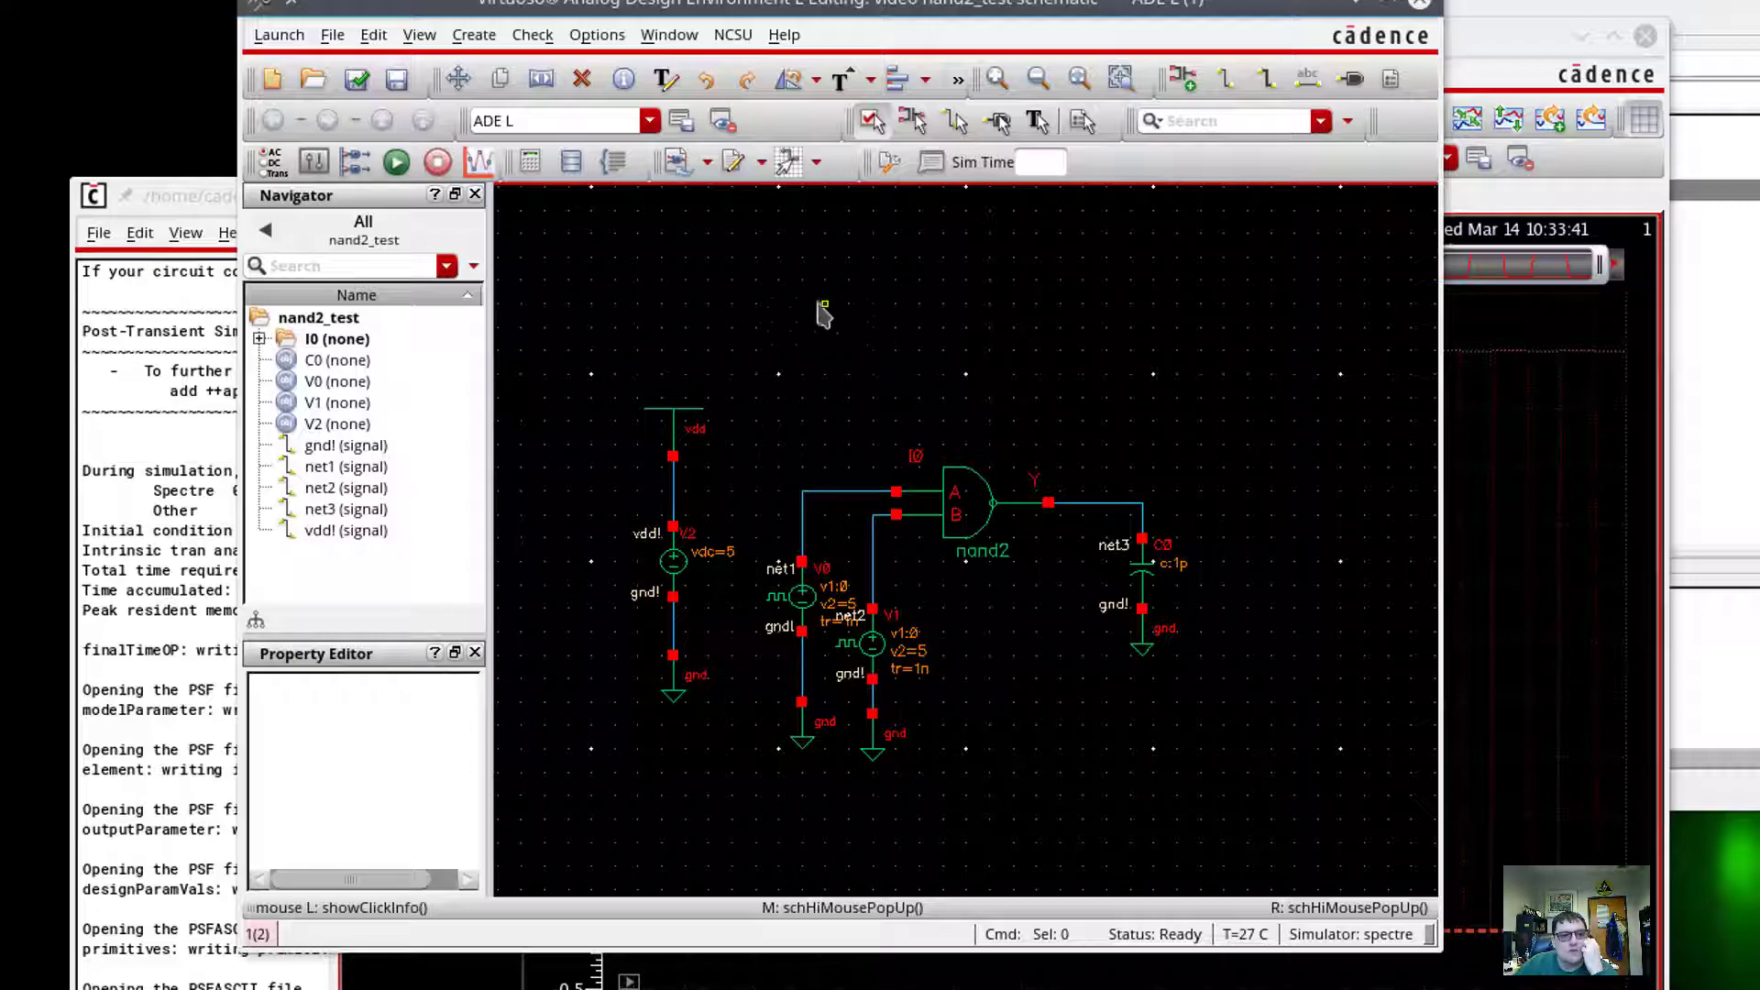
{"action": "left_click", "coordinate": [396, 162]}
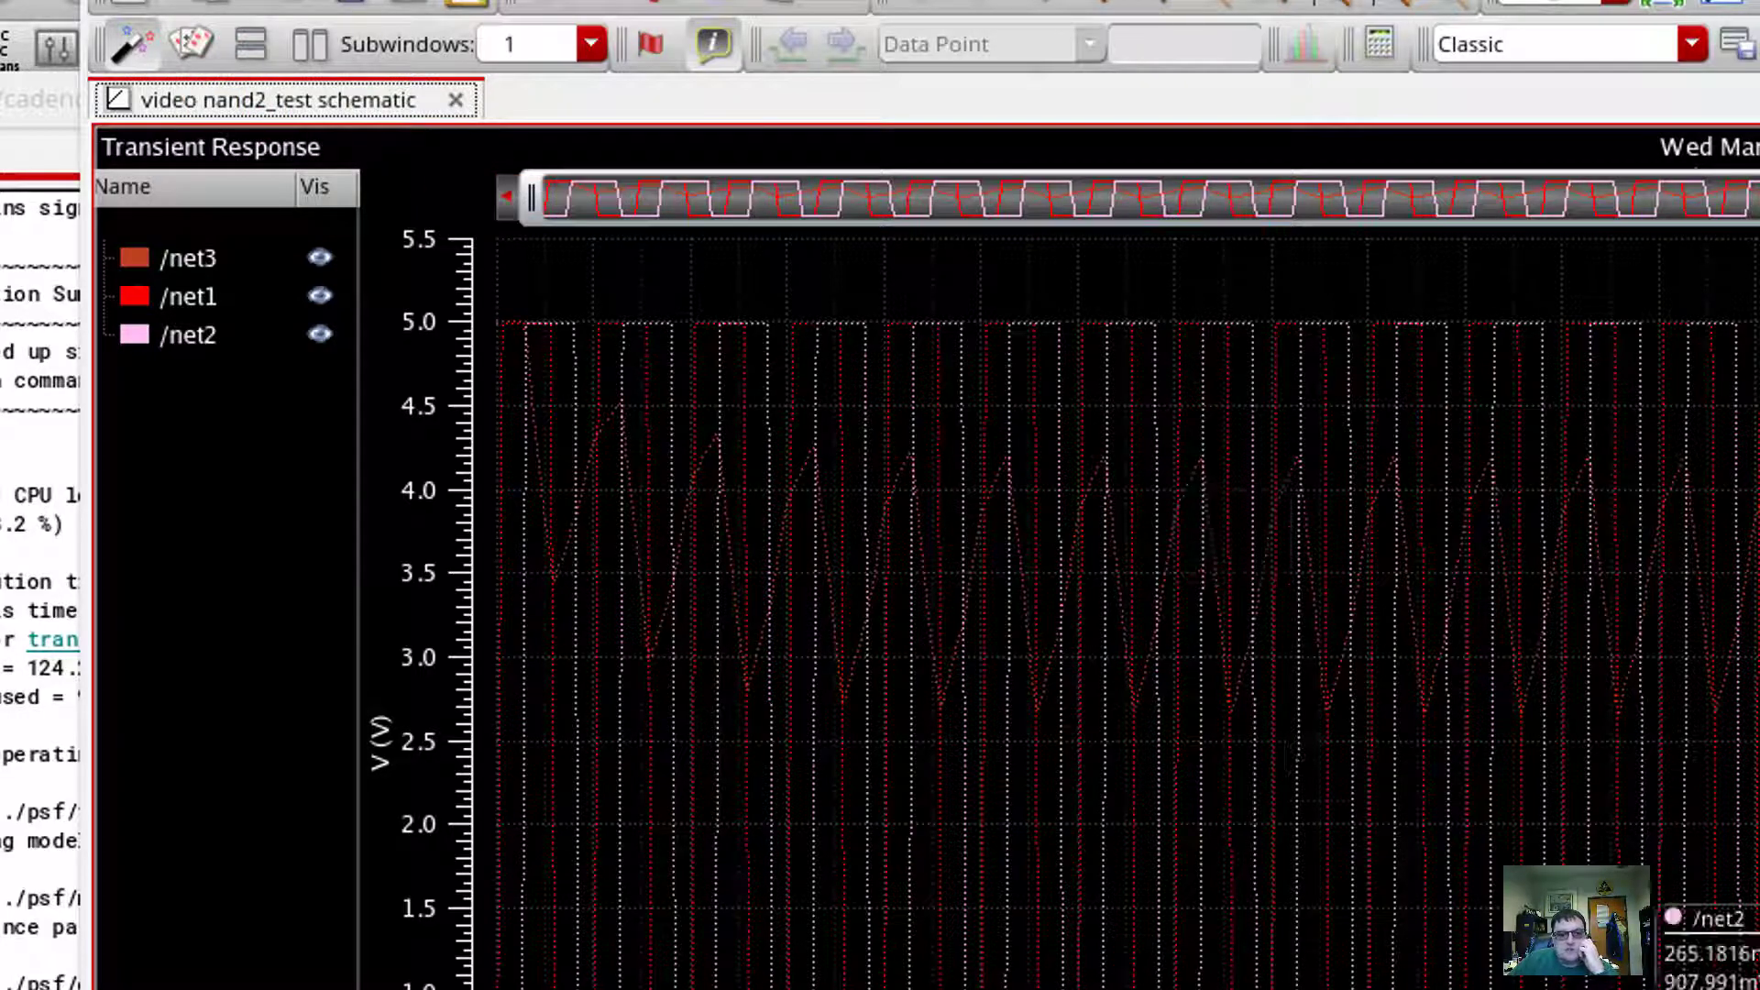
{"action": "left_click", "coordinate": [192, 266]}
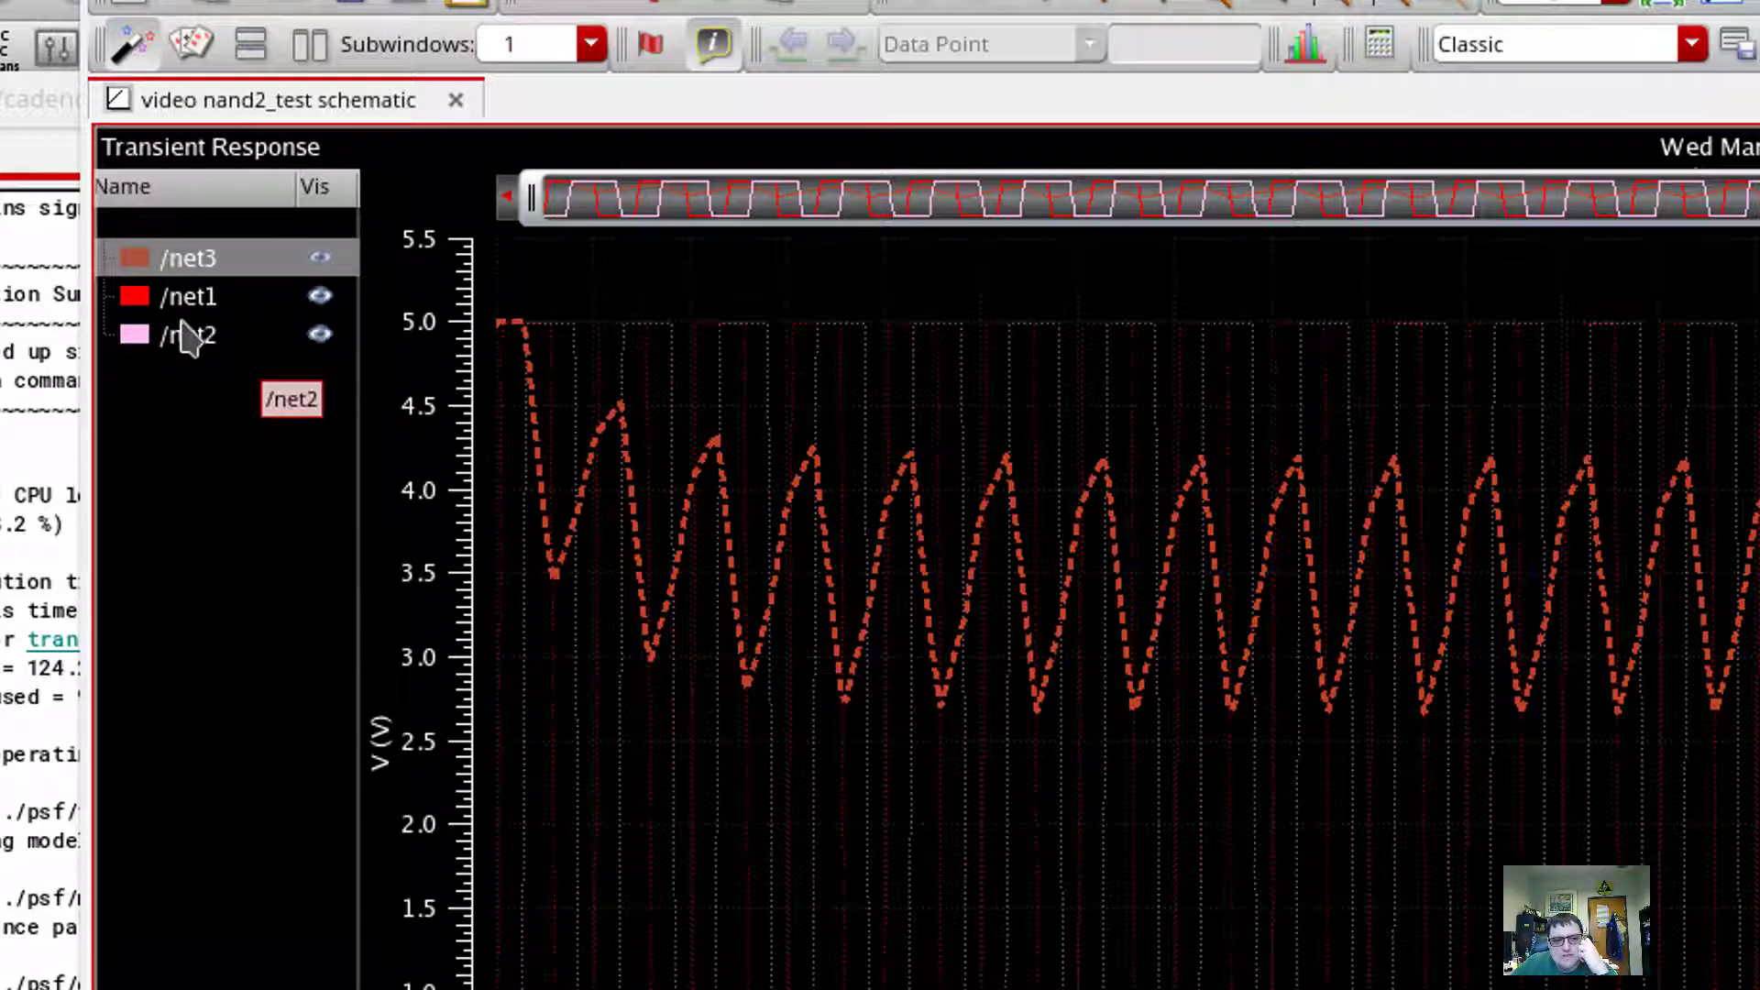
Step: Move the net3 and net1 traces into separate new strips of the transient response plot
{"action": "right_click", "coordinate": [195, 275]}
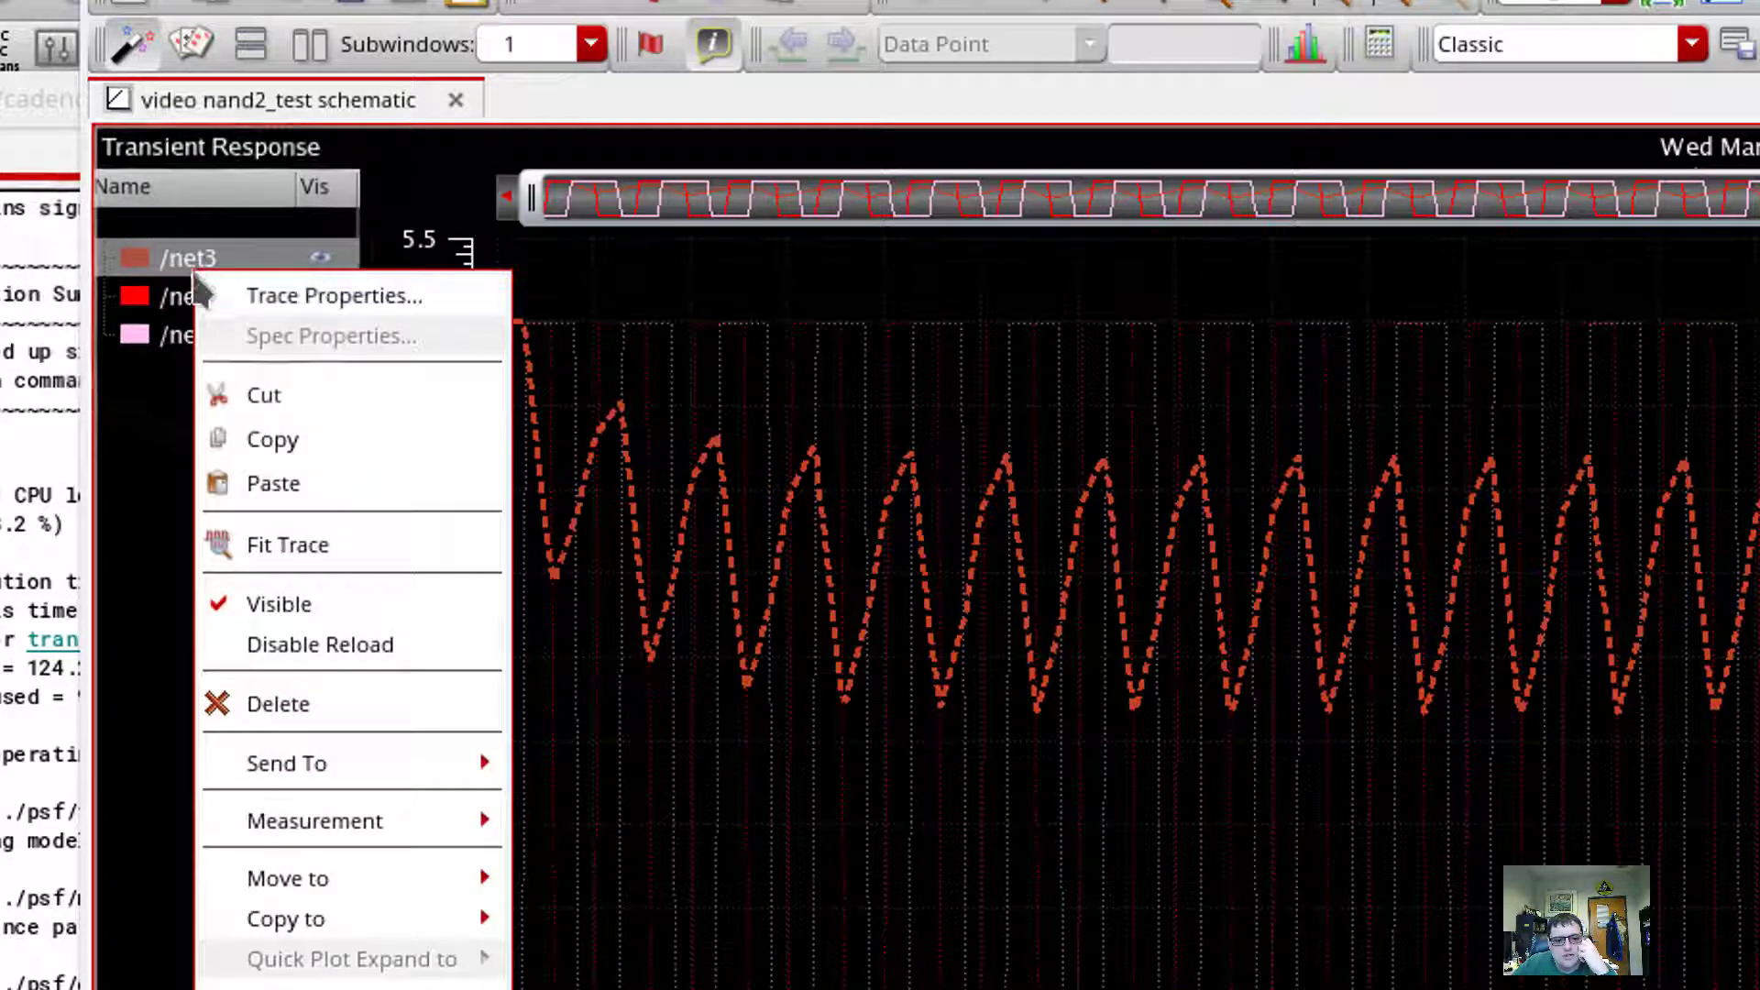
{"action": "mouse_move", "coordinate": [312, 880]}
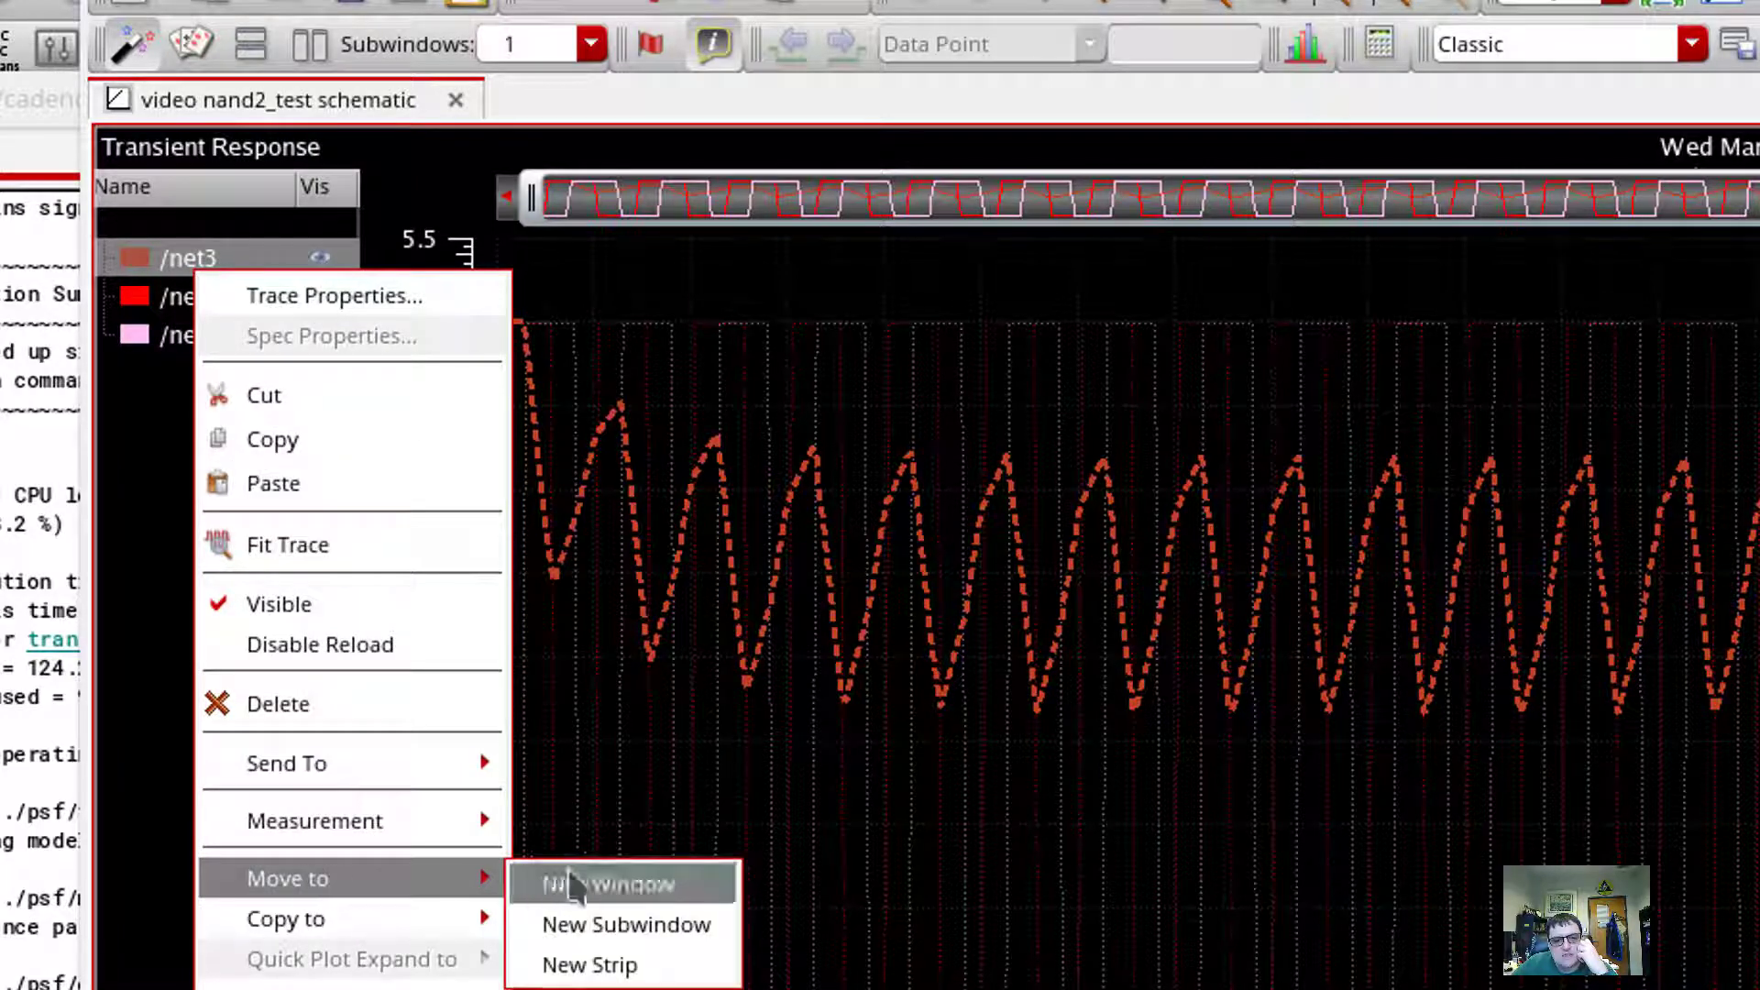
{"action": "left_click", "coordinate": [589, 966]}
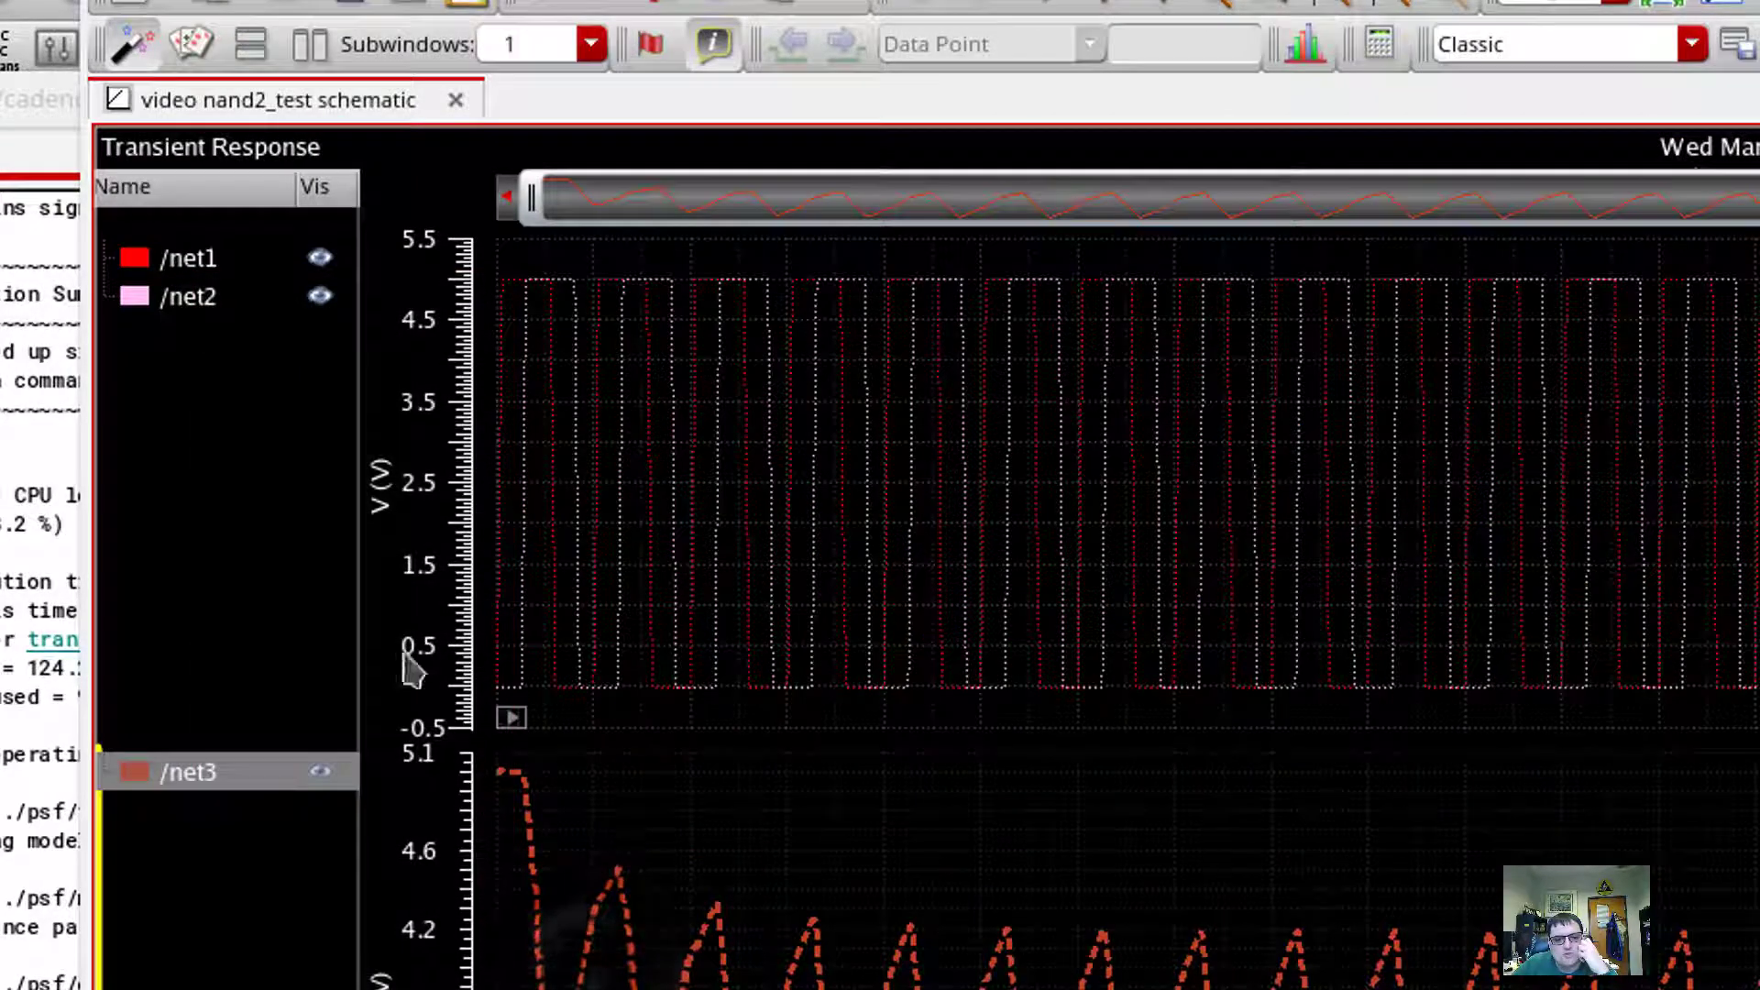
{"action": "left_click_drag", "start_coordinate": [183, 303], "coordinate": [179, 279]}
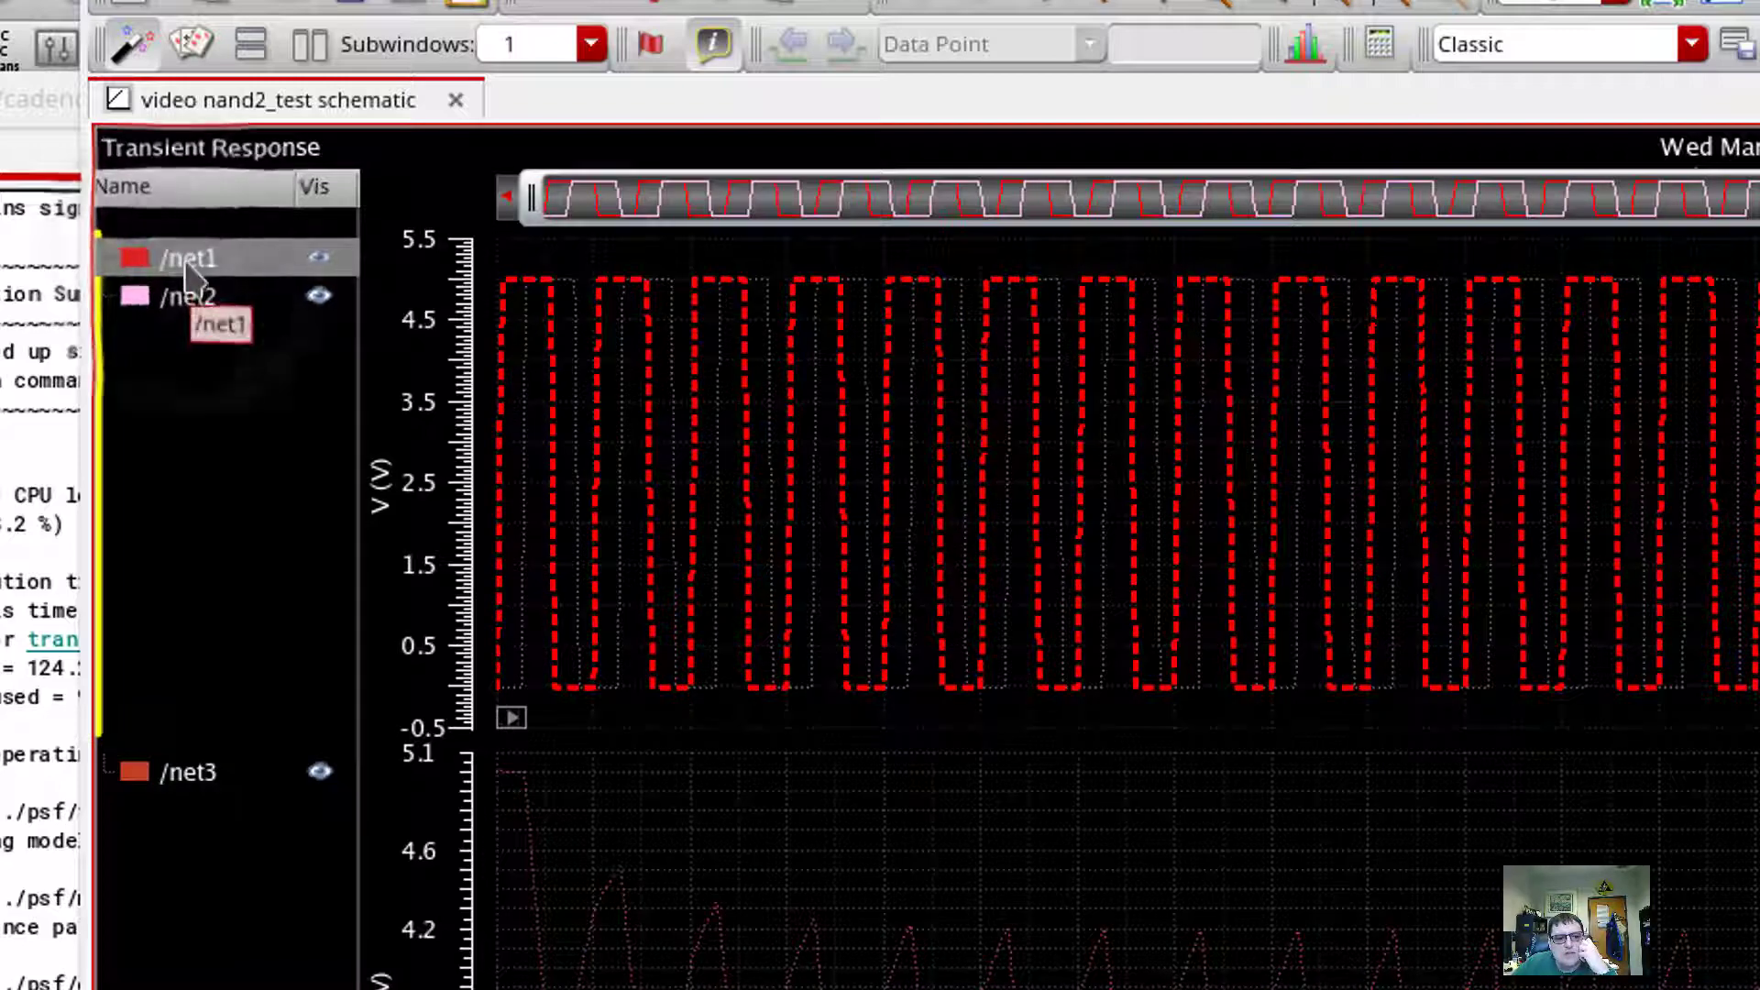
{"action": "right_click", "coordinate": [187, 262]}
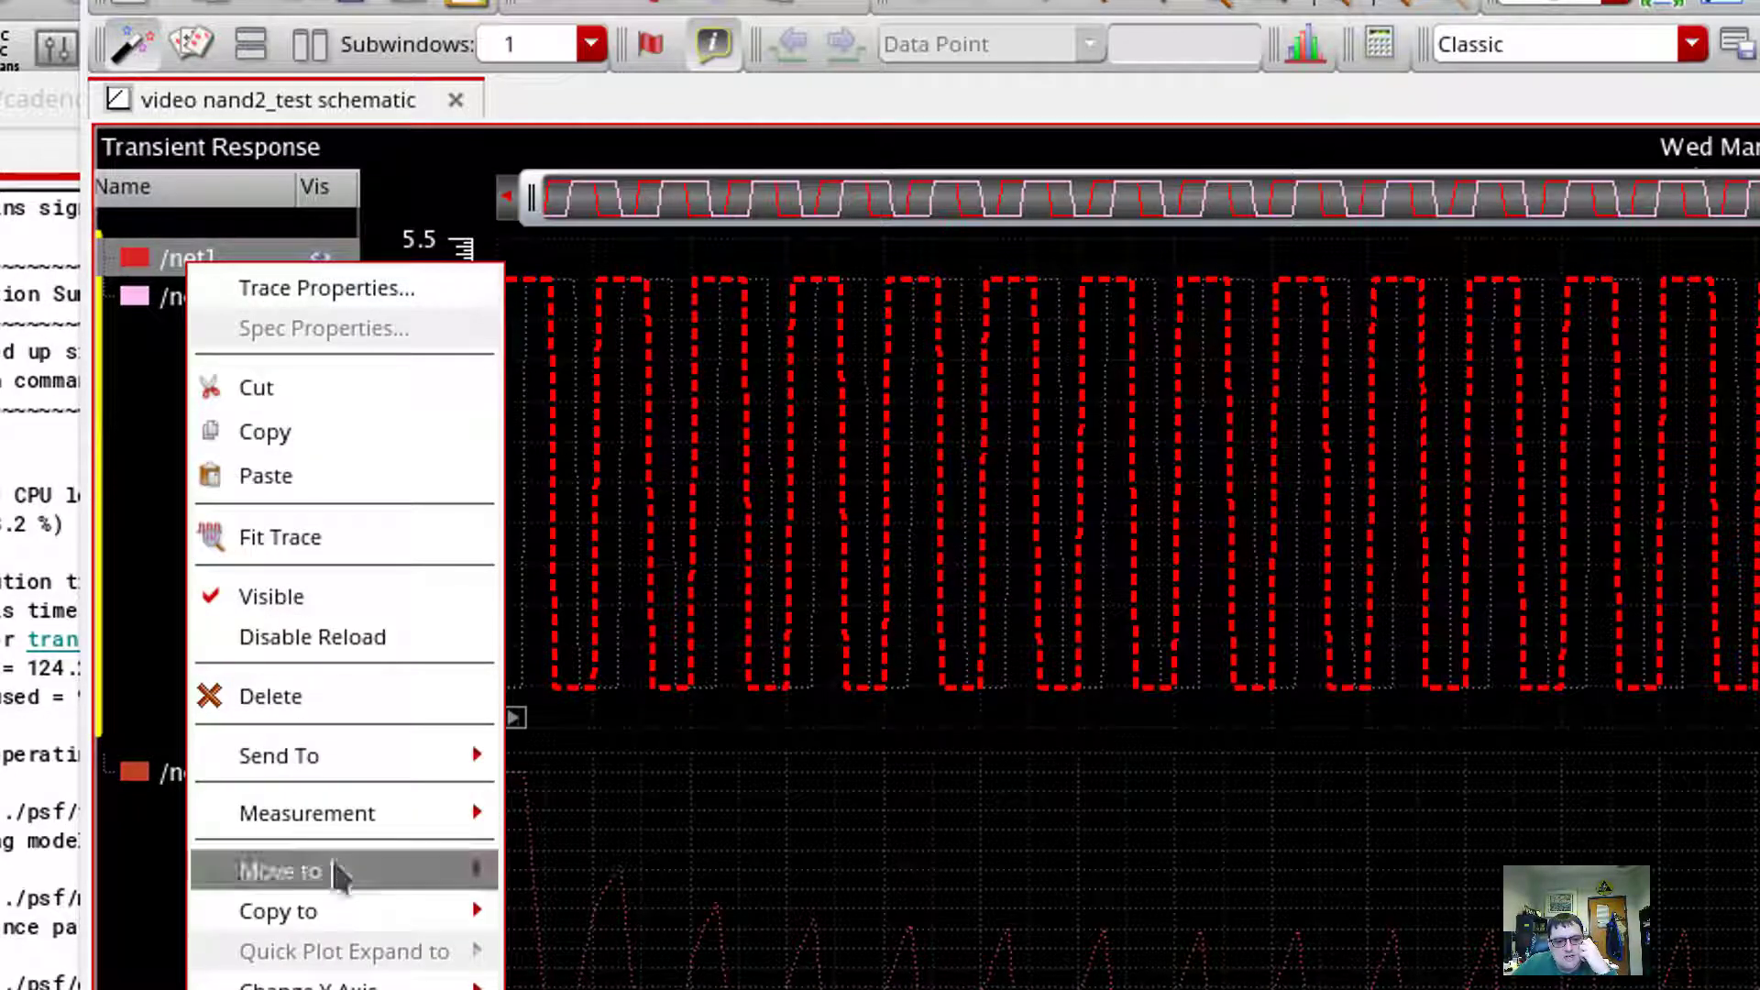
{"action": "mouse_move", "coordinate": [349, 872]}
{"action": "left_click", "coordinate": [571, 956]}
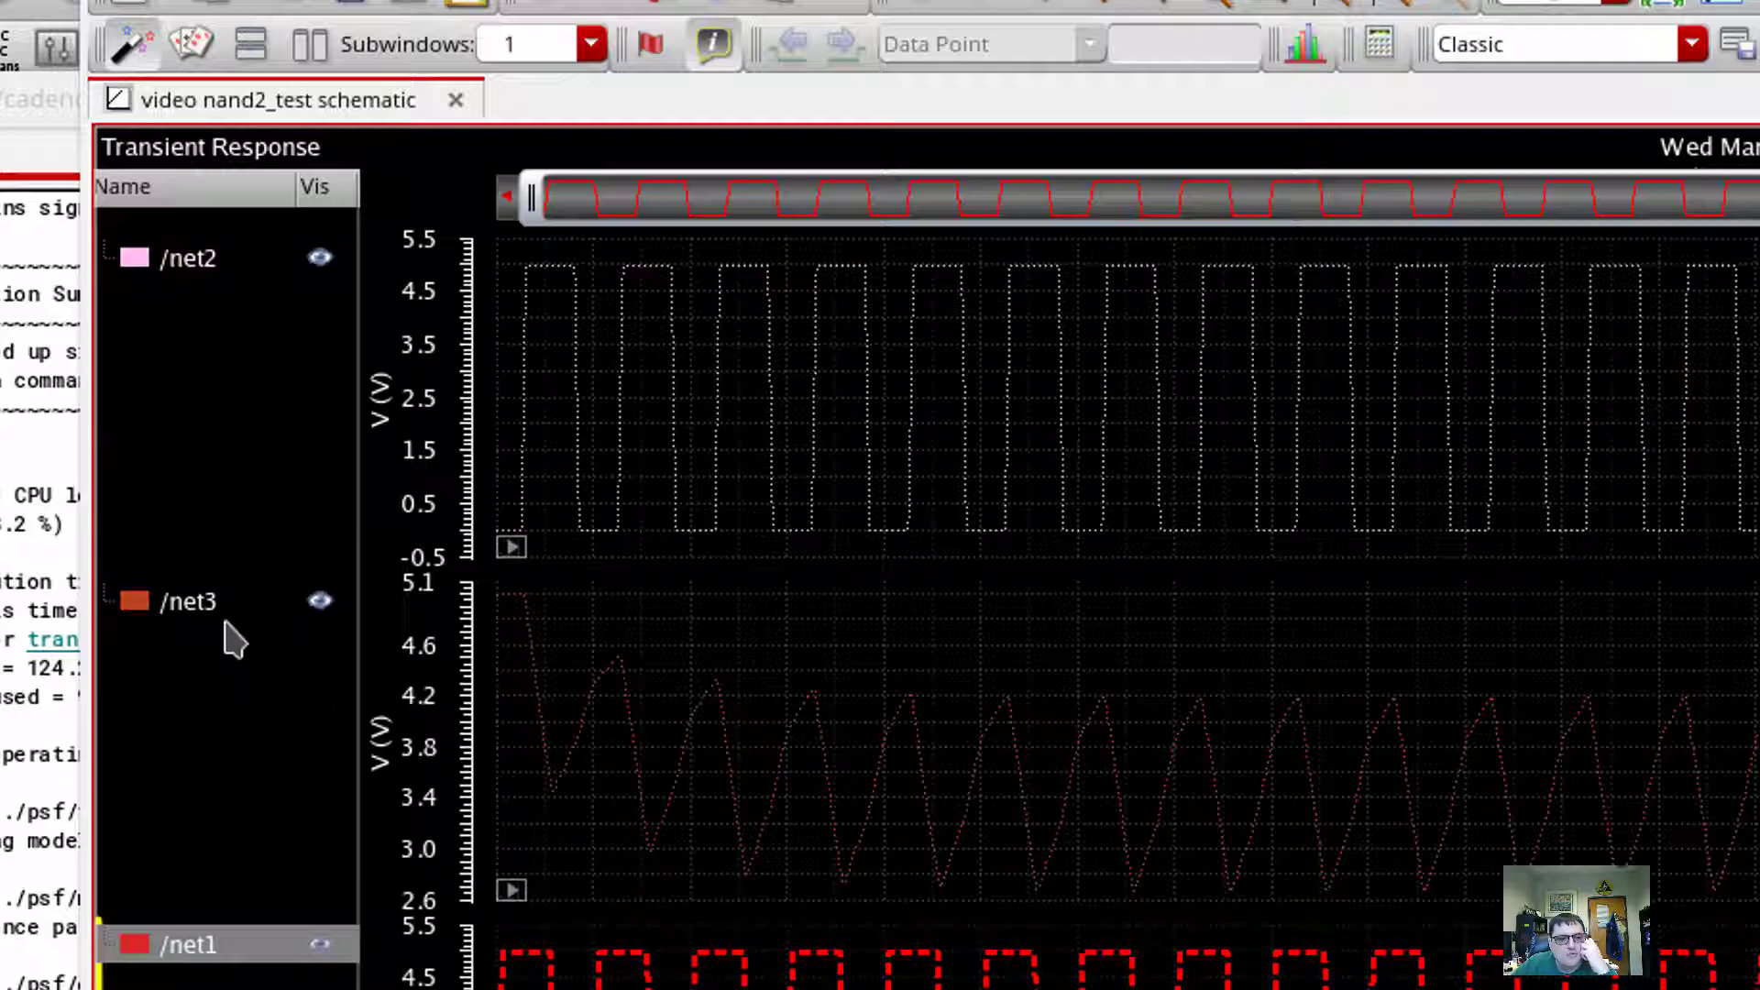
Step: Change the net3 trace's color to yellow and its line width to Medium
{"action": "left_click", "coordinate": [129, 600]}
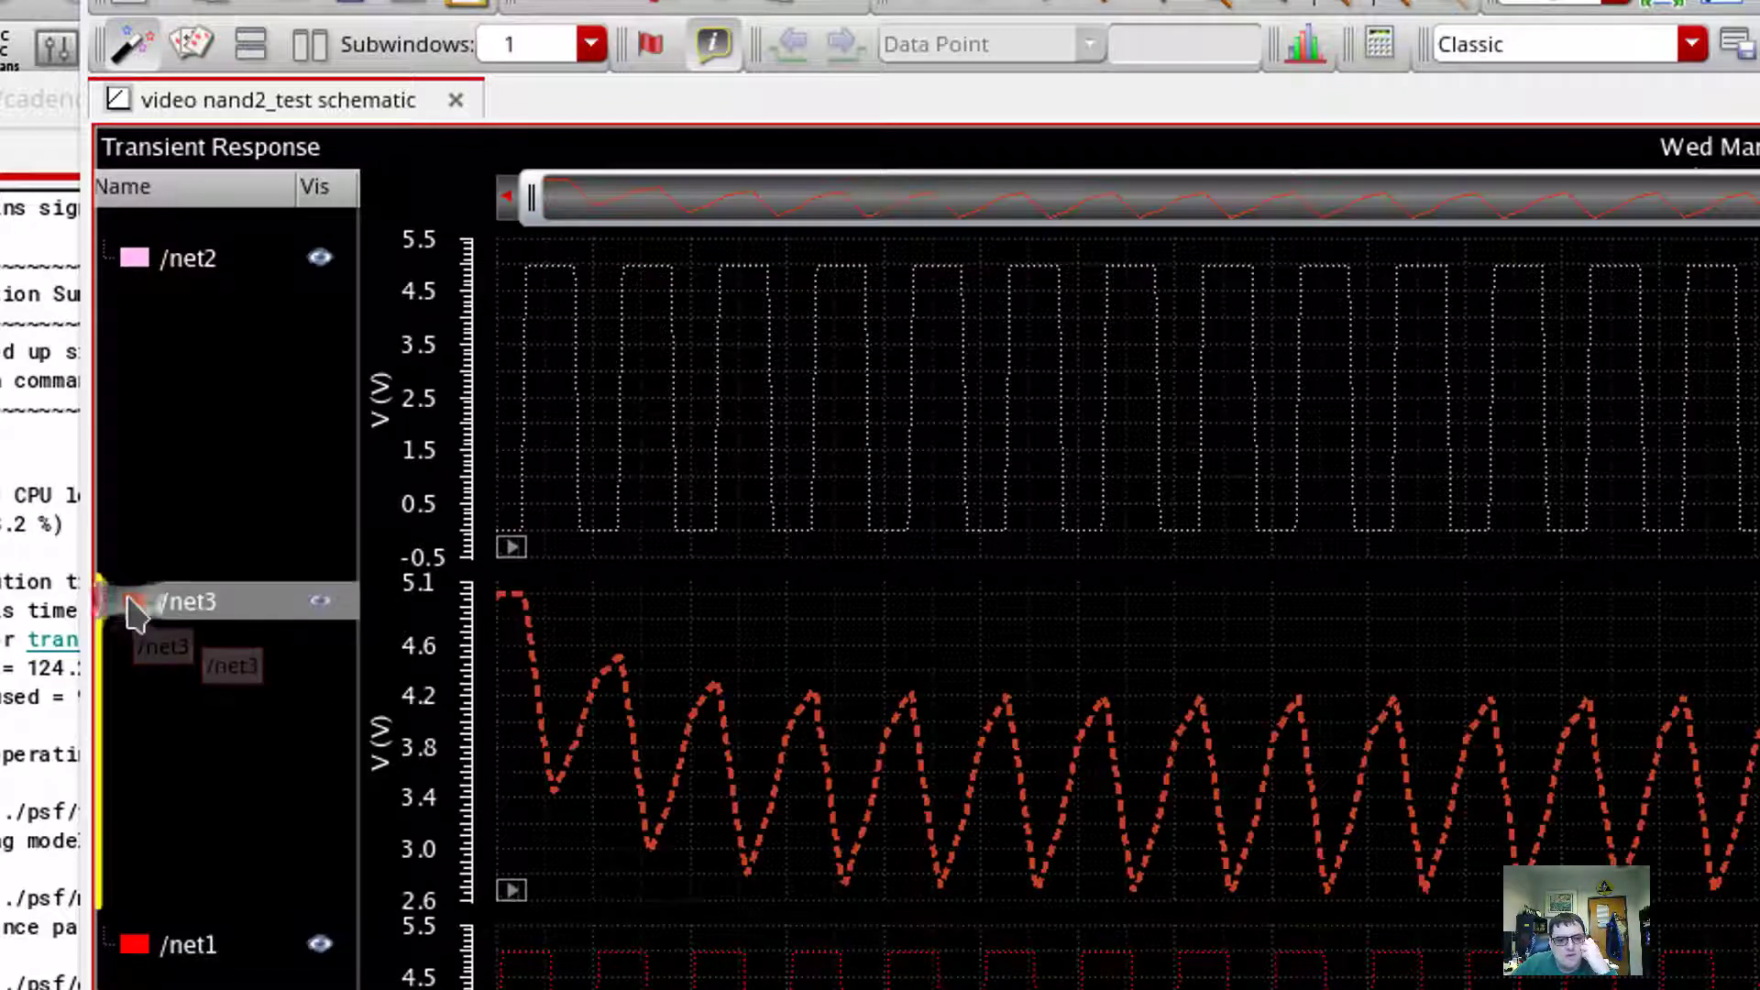
{"action": "right_click", "coordinate": [181, 603]}
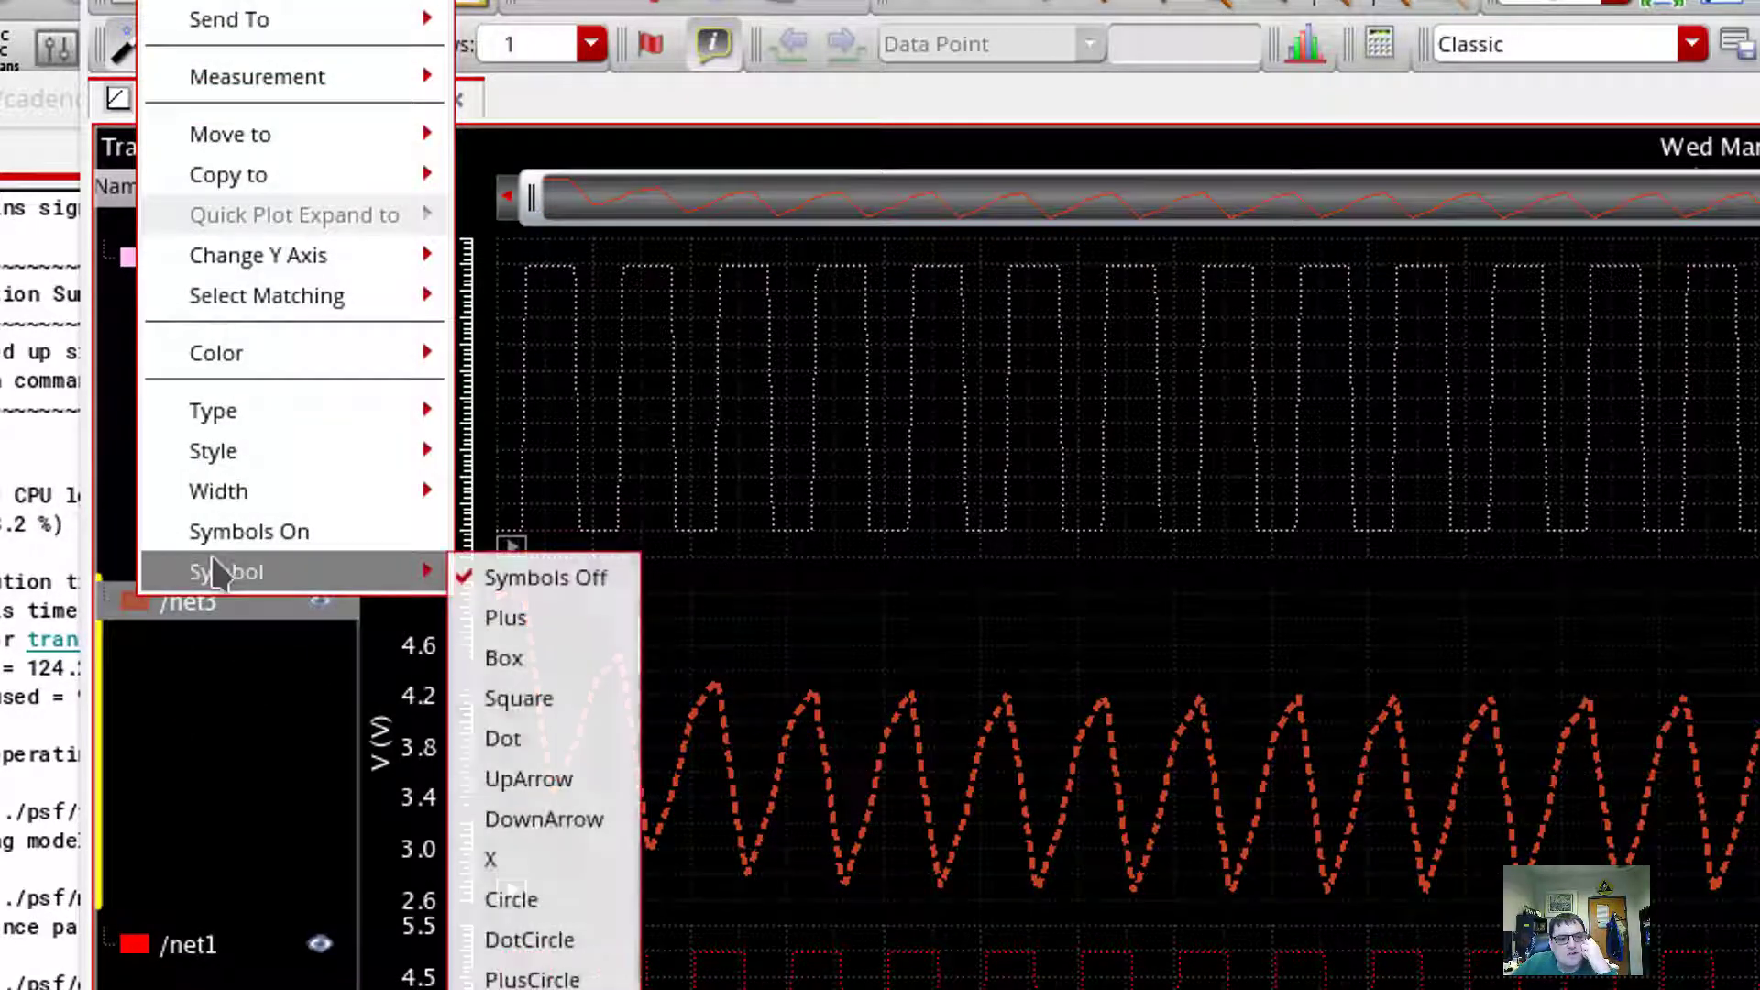
{"action": "mouse_move", "coordinate": [233, 360]}
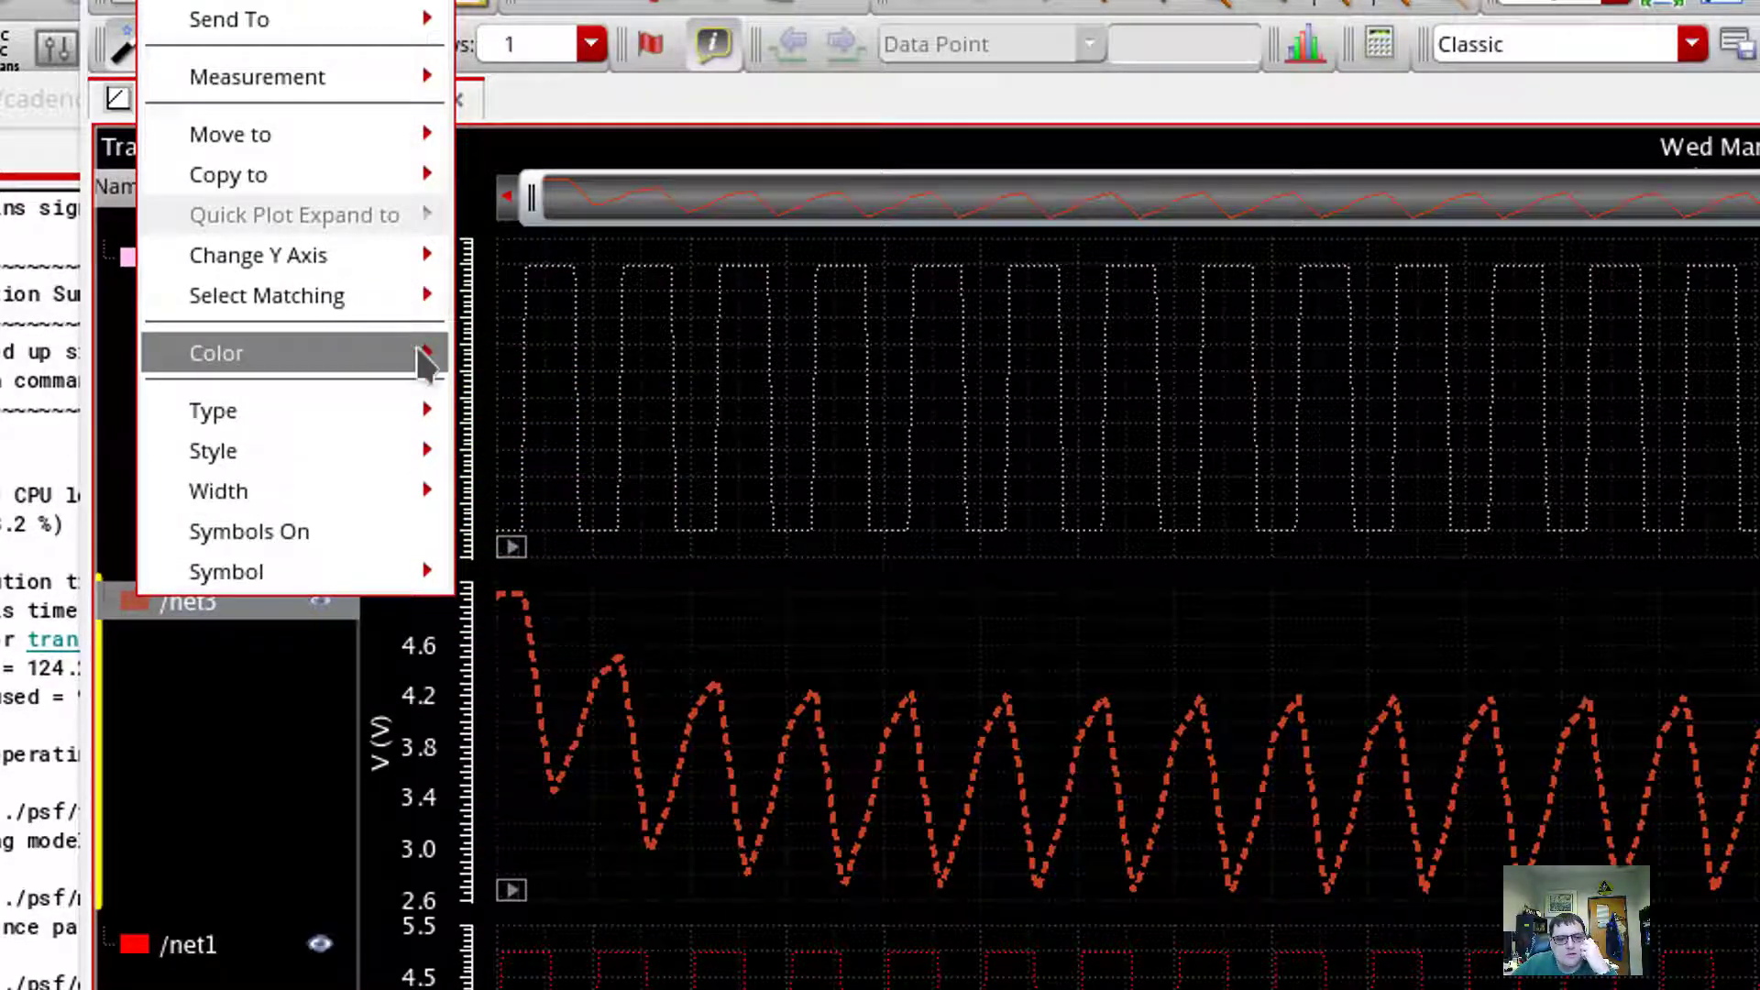
{"action": "left_click", "coordinate": [541, 384]}
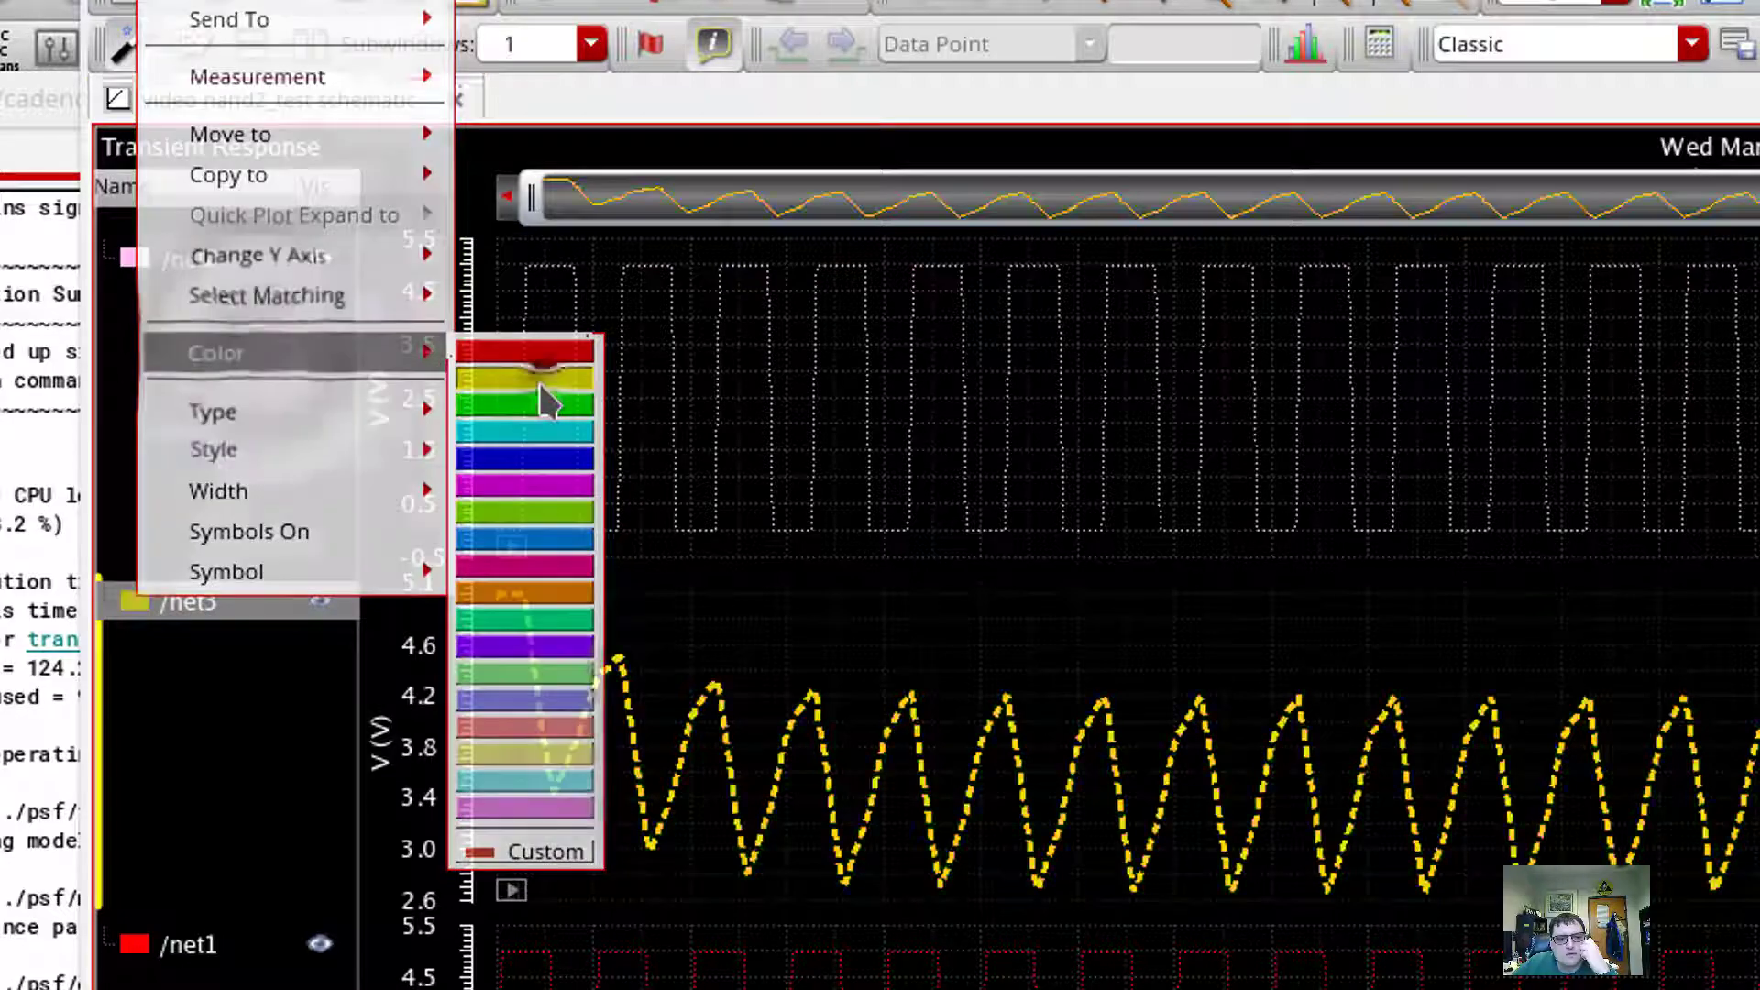
{"action": "right_click", "coordinate": [218, 607]}
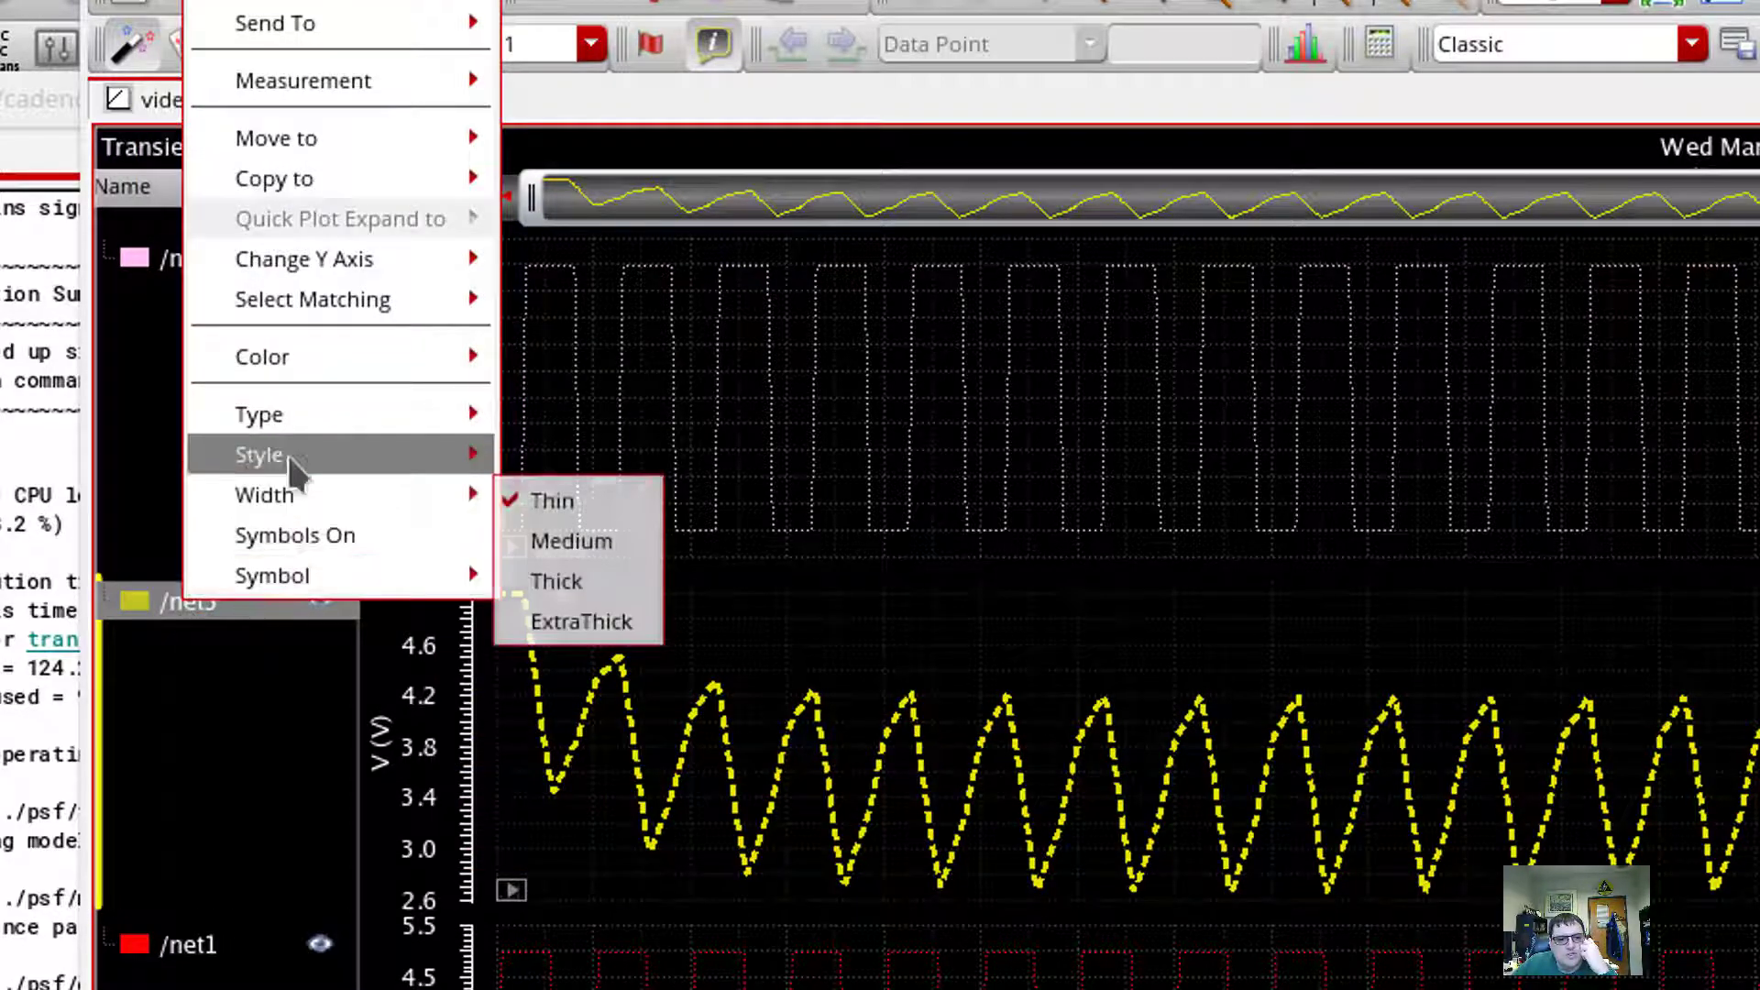
{"action": "mouse_move", "coordinate": [275, 495]}
{"action": "left_click", "coordinate": [570, 553]}
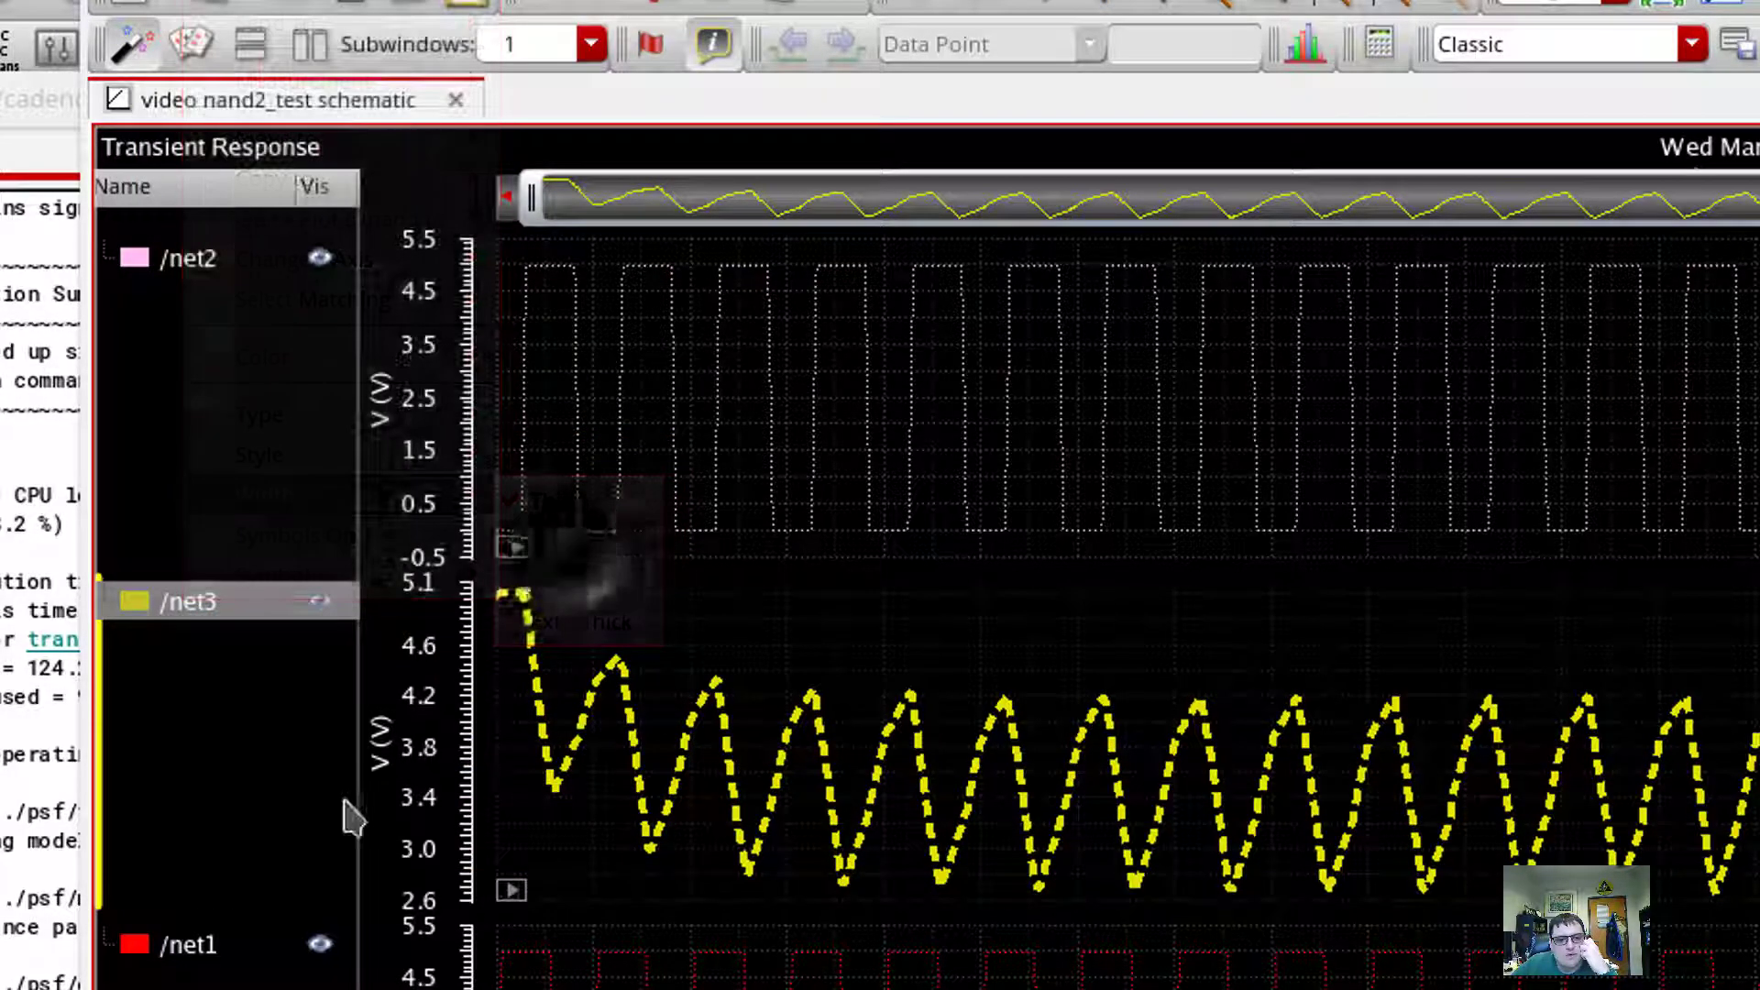
Step: Return to the nand2_test schematic and set the capacitance of load capacitor C0 to 1n F
{"action": "right_click", "coordinate": [193, 944]}
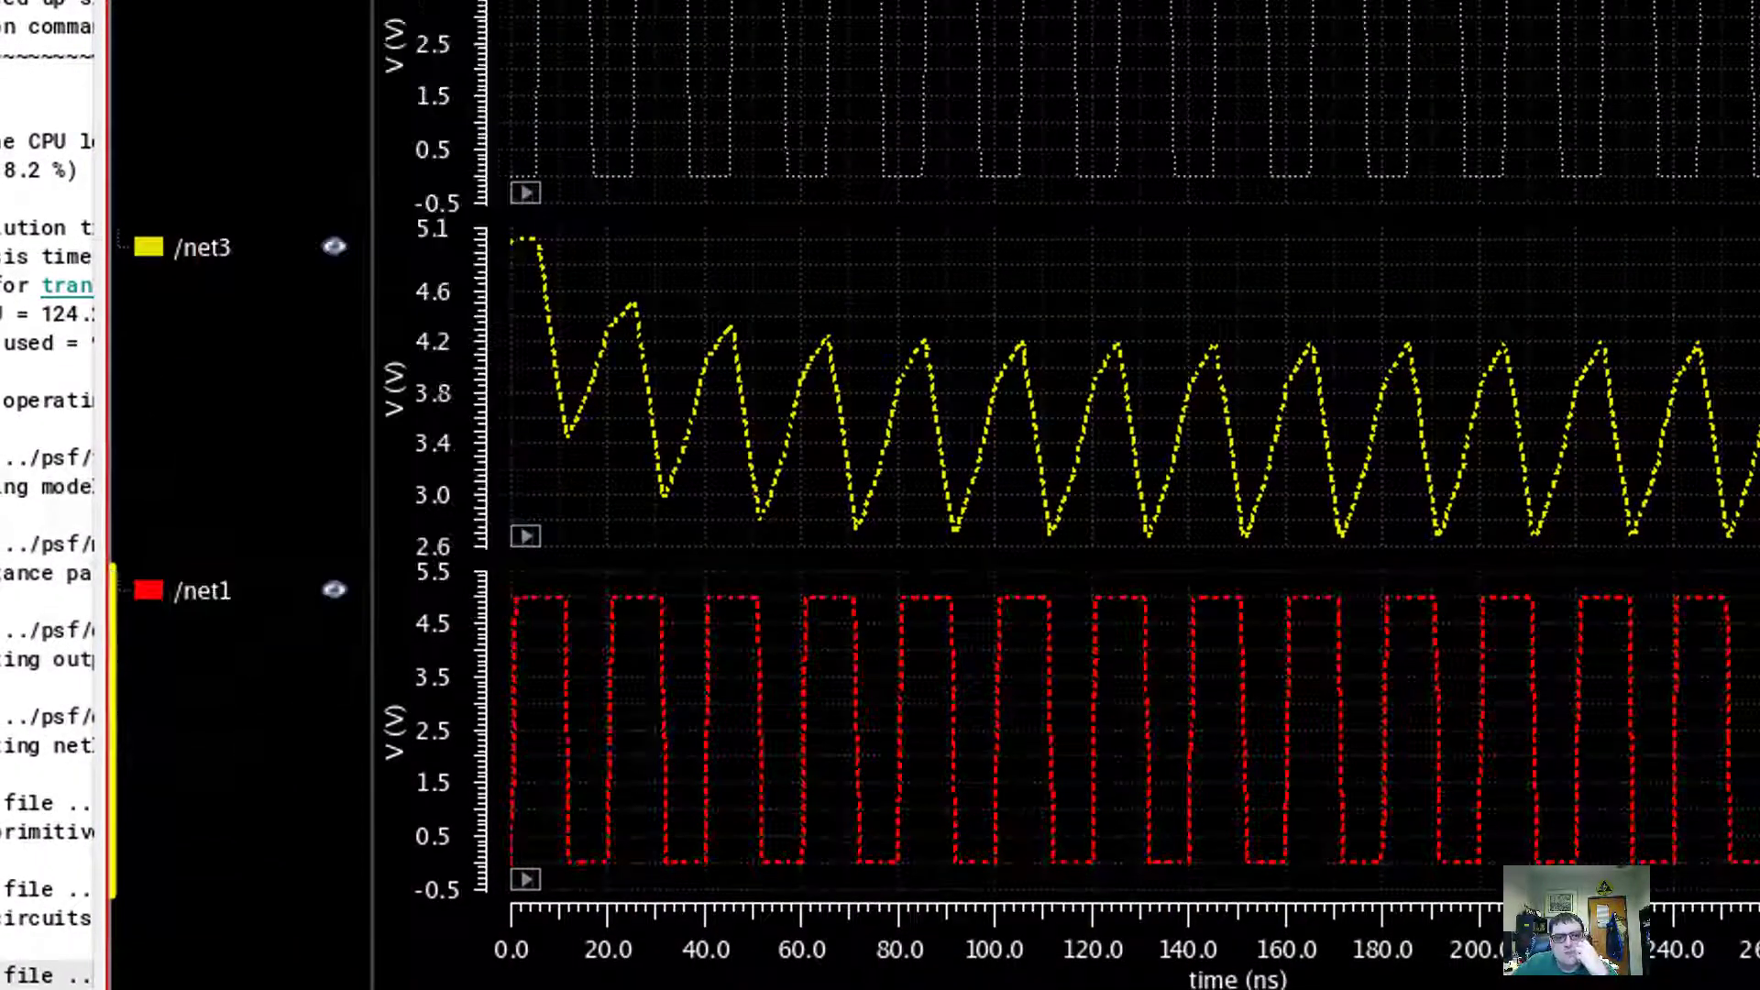
{"action": "left_click_drag", "start_coordinate": [825, 2], "coordinate": [1505, 1]}
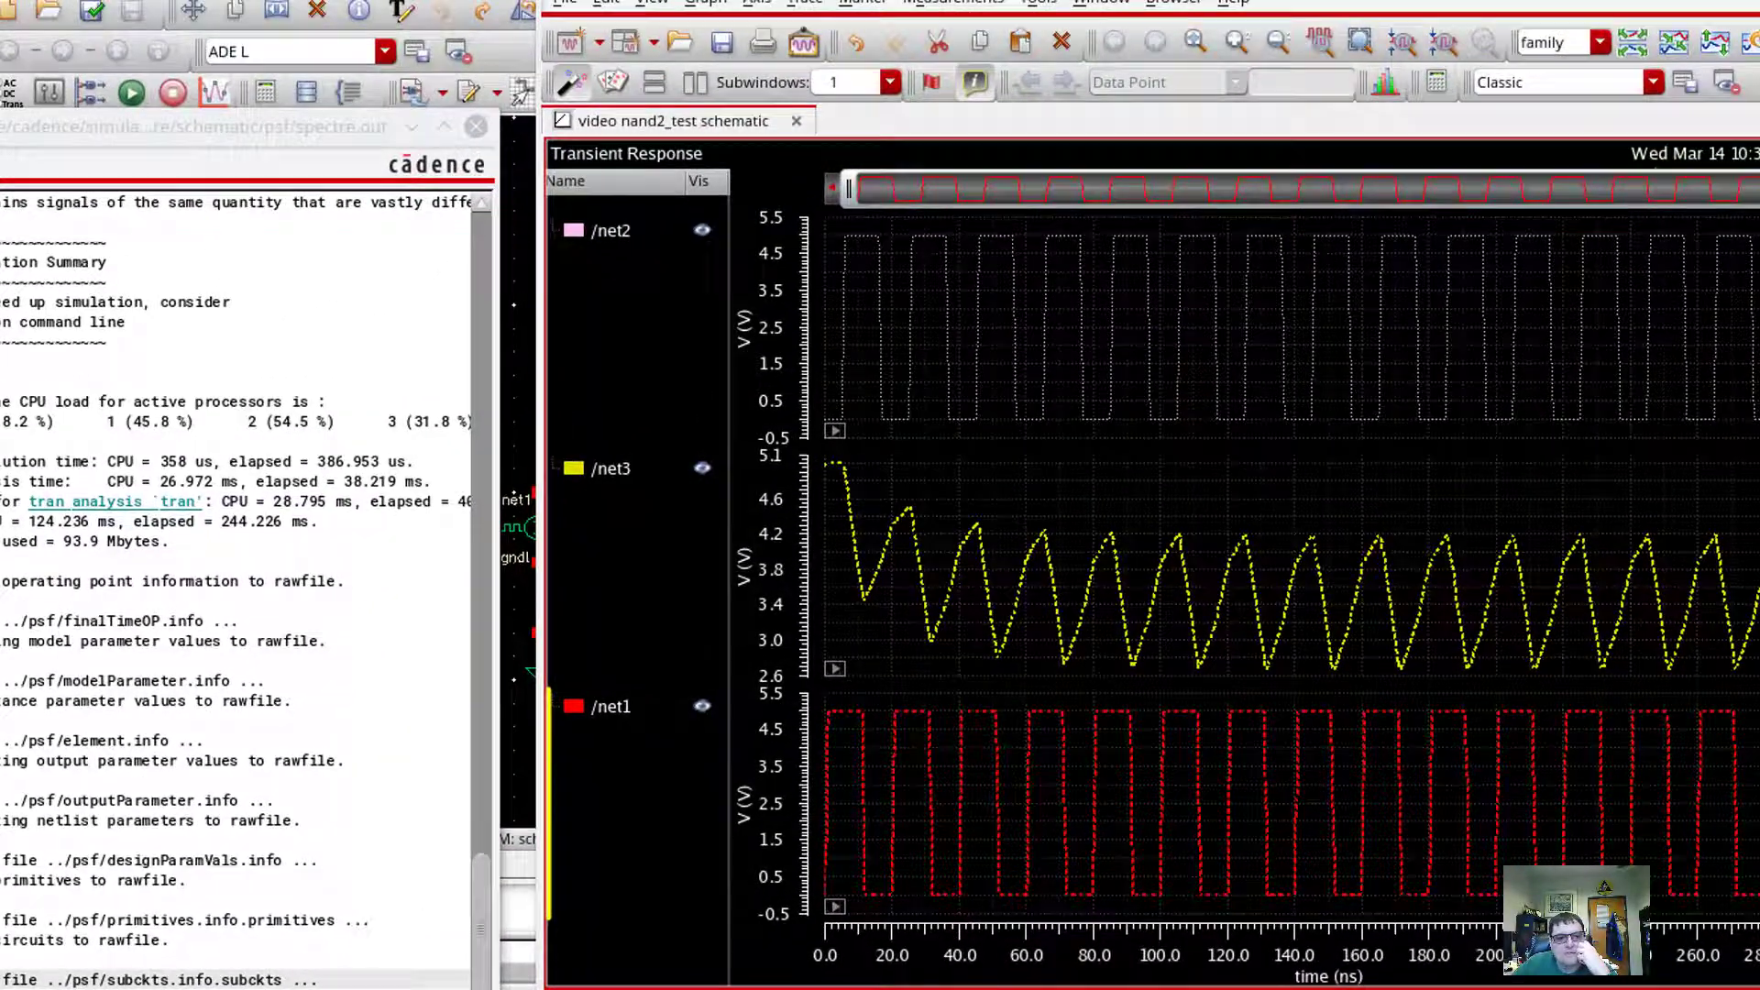
{"action": "left_click", "coordinate": [499, 4]}
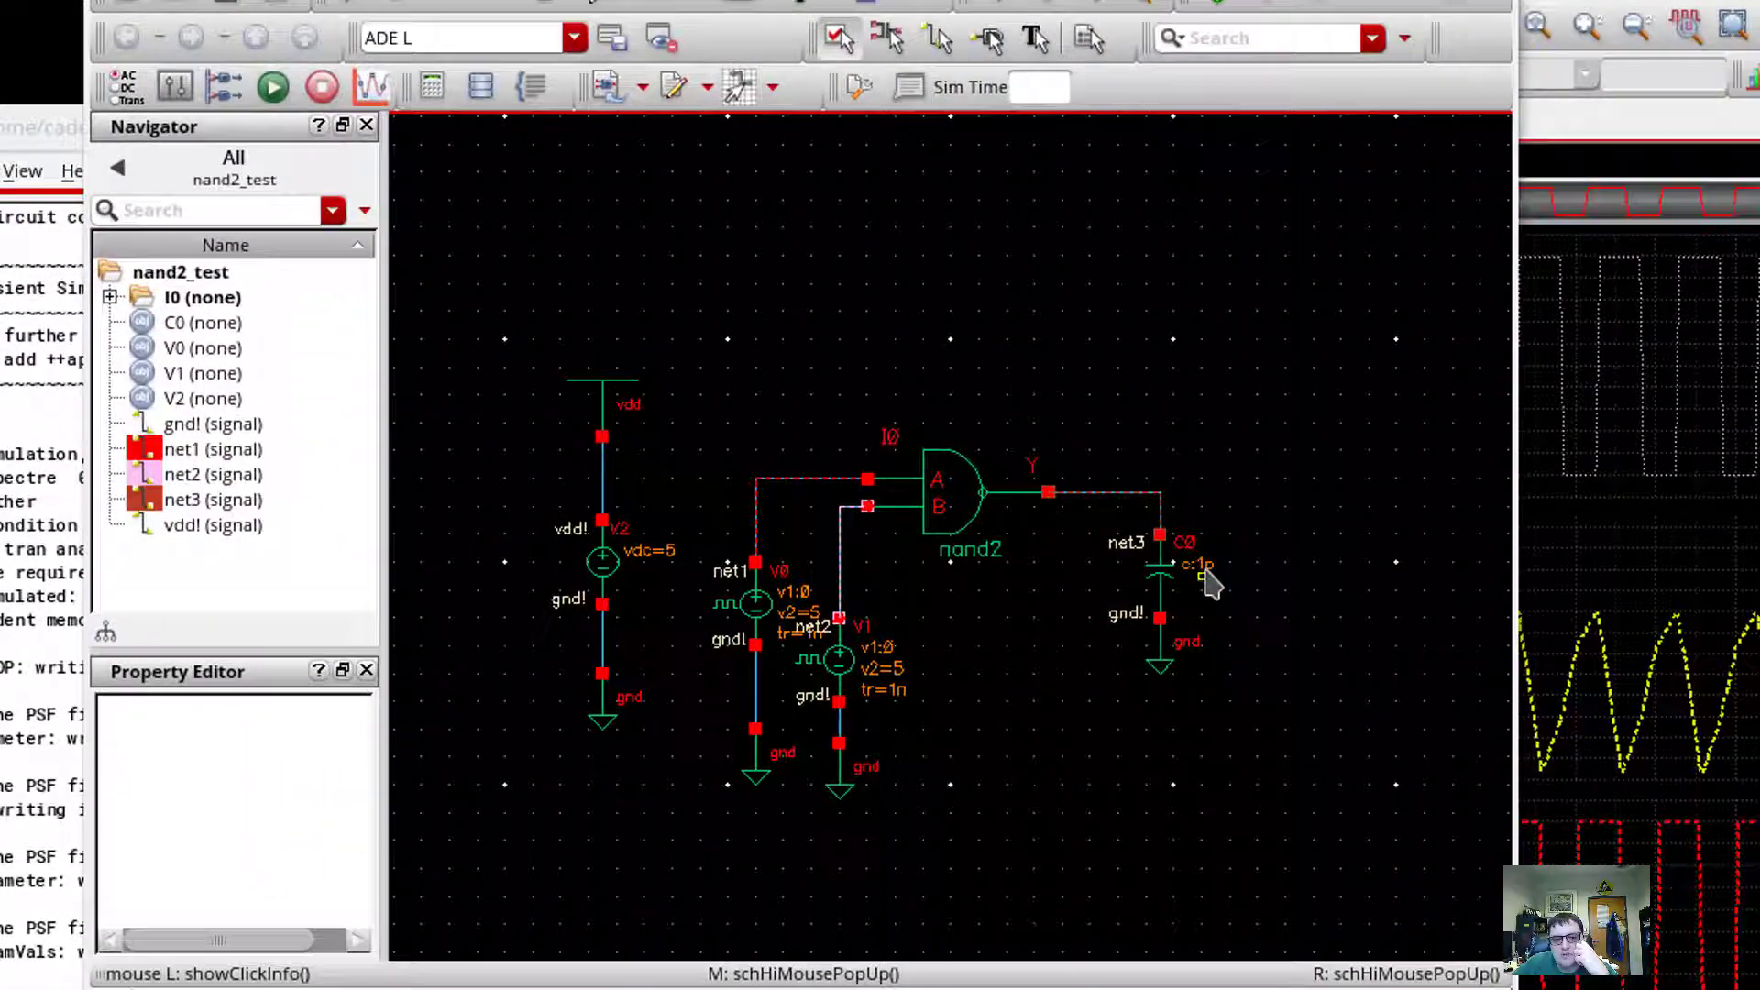
{"action": "left_click", "coordinate": [1161, 577]}
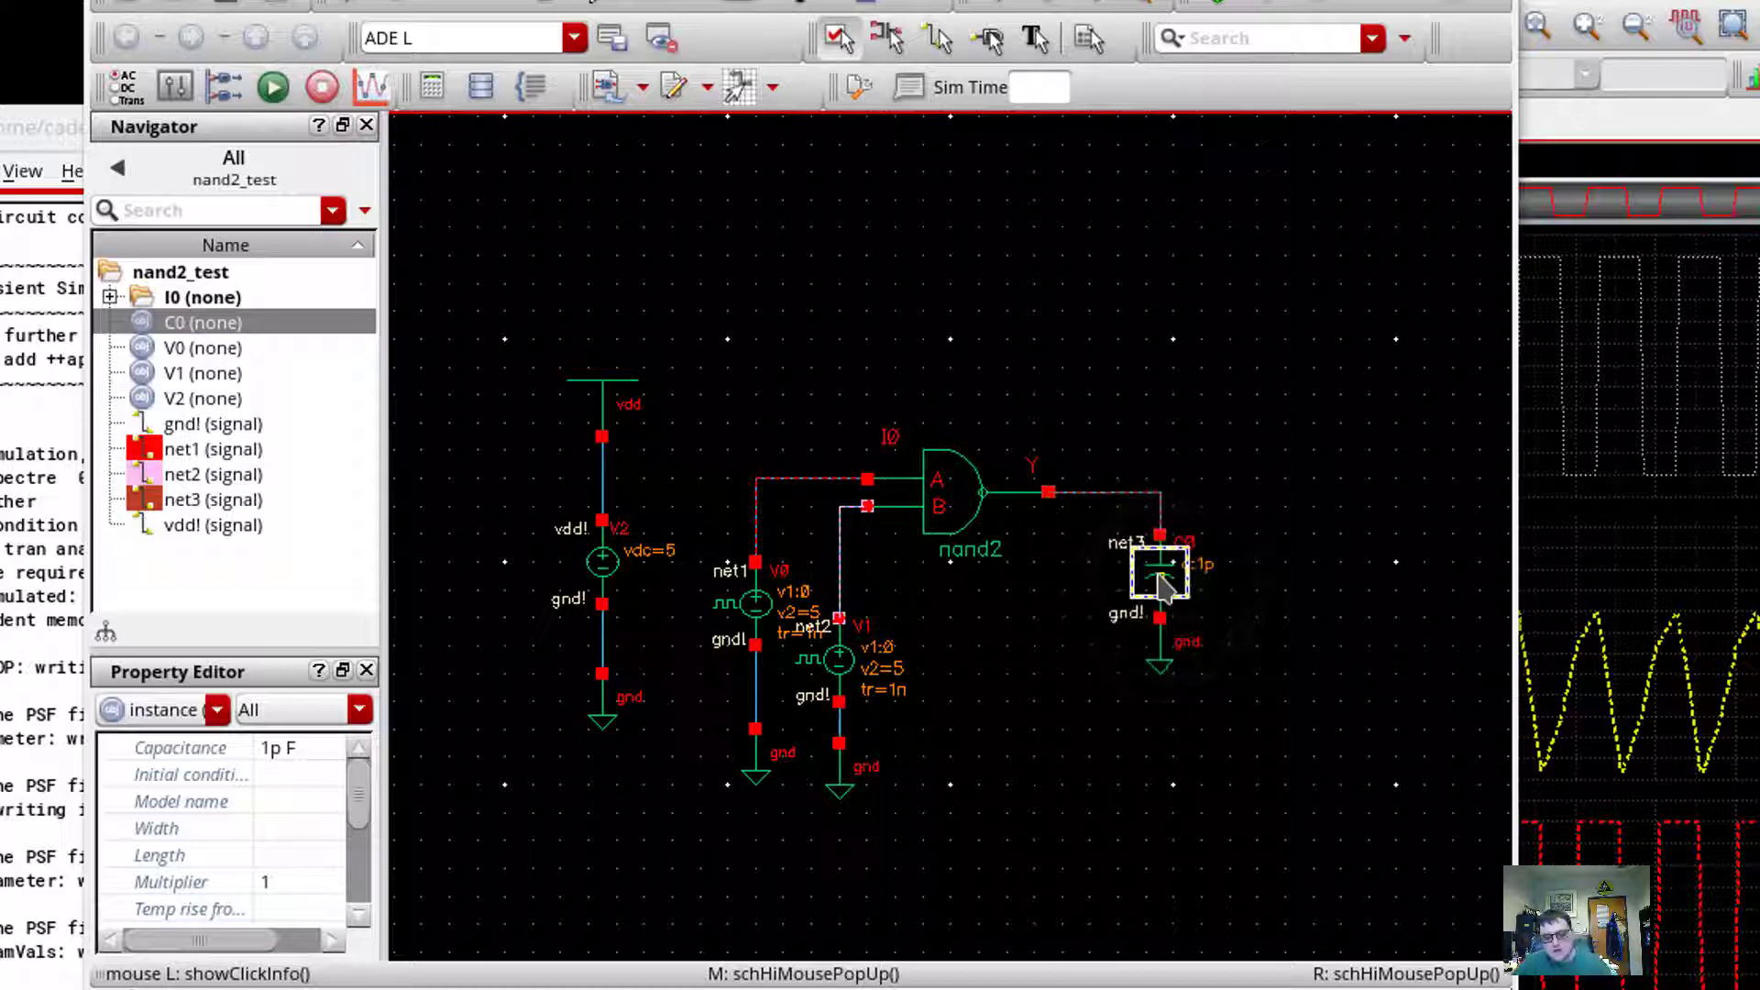
{"action": "key", "text": "q"}
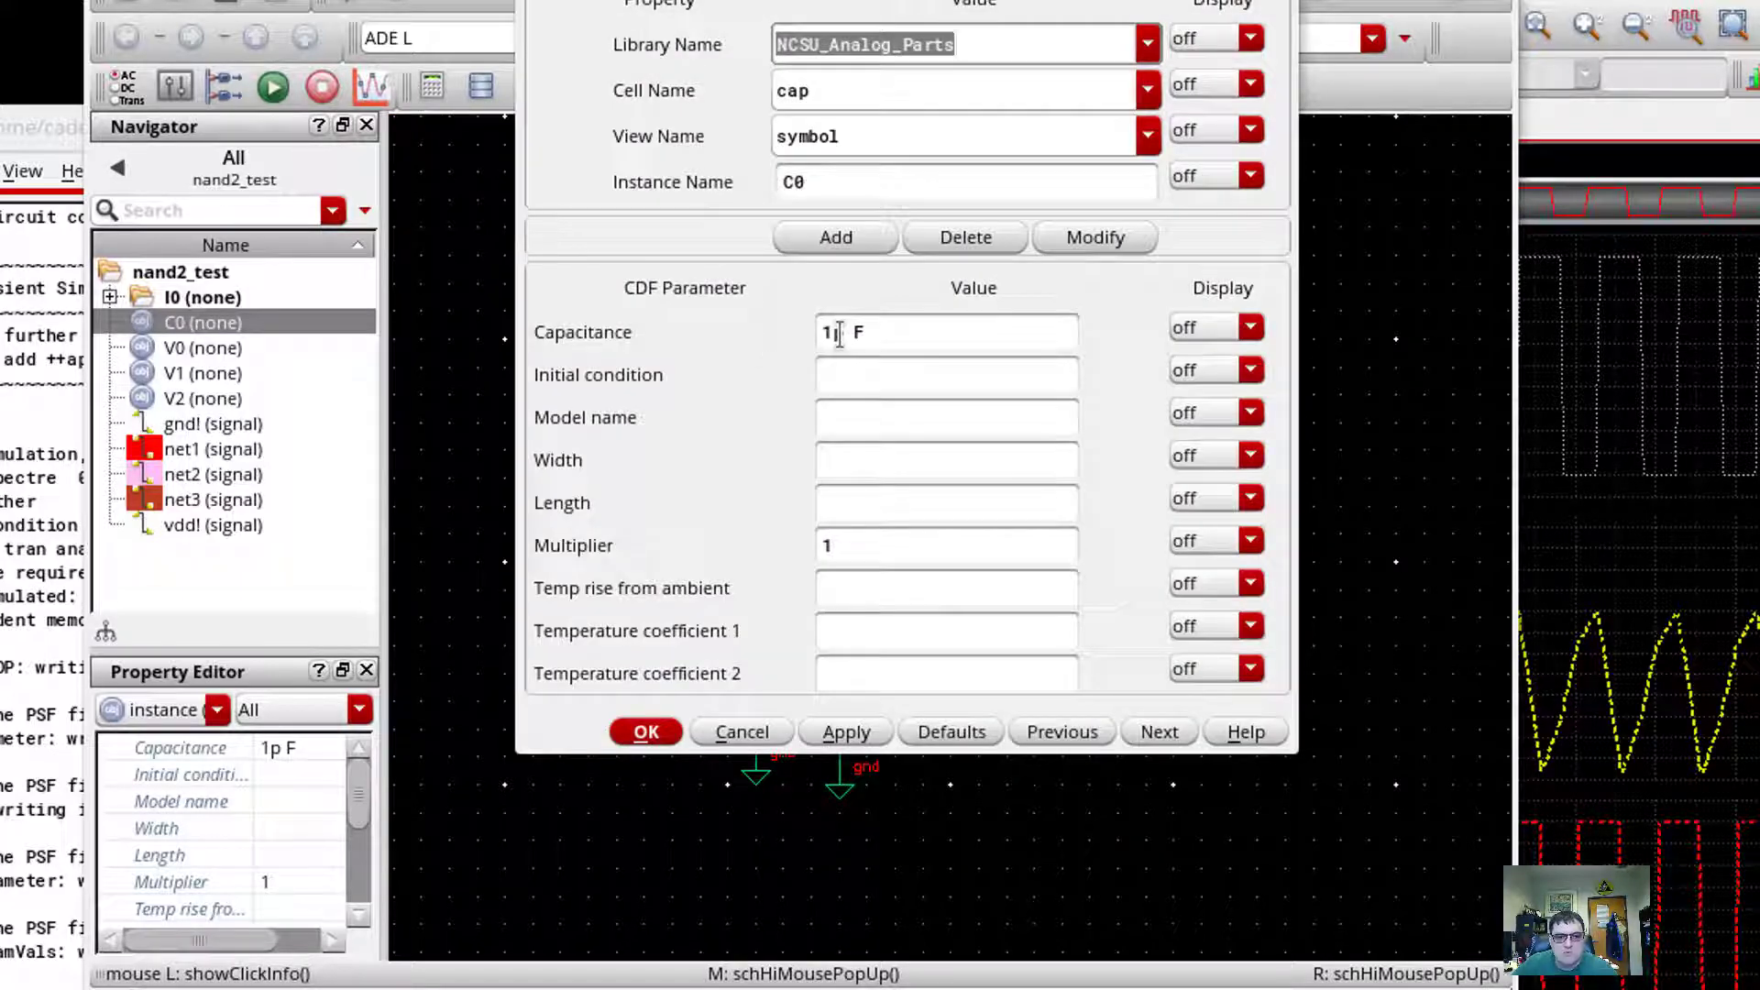
{"action": "left_click", "coordinate": [839, 332]}
{"action": "key", "text": "BackSpace"}
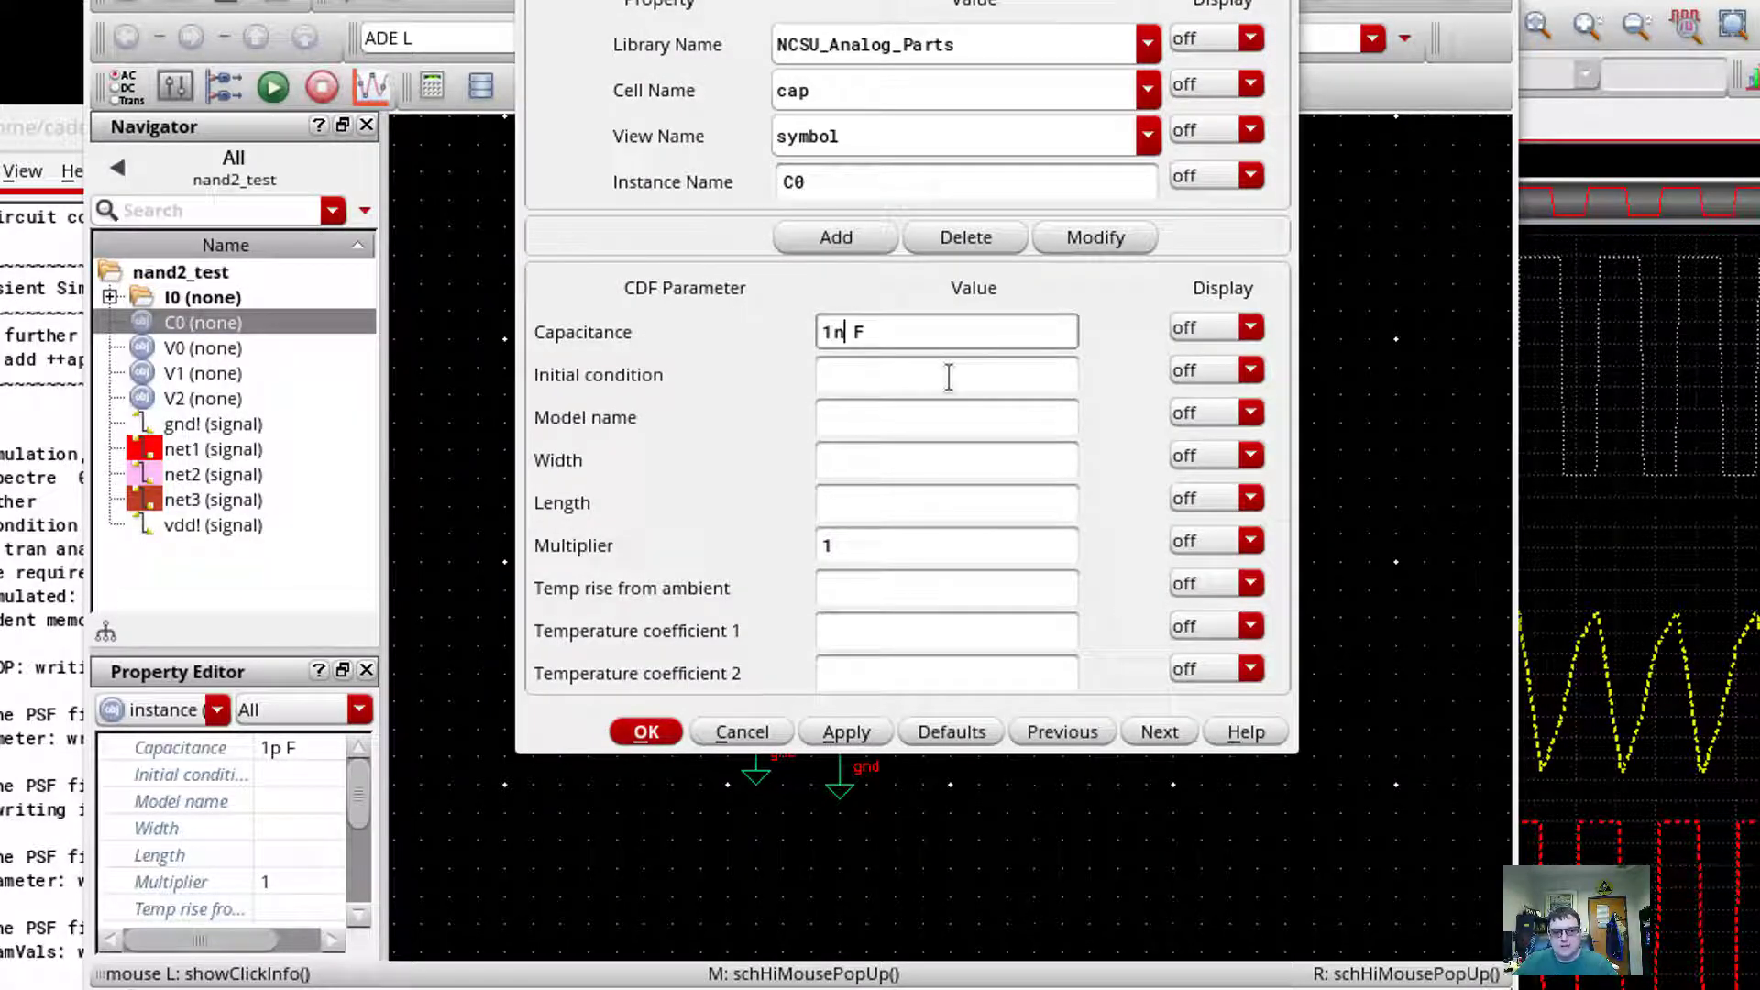
{"action": "key", "text": "Return"}
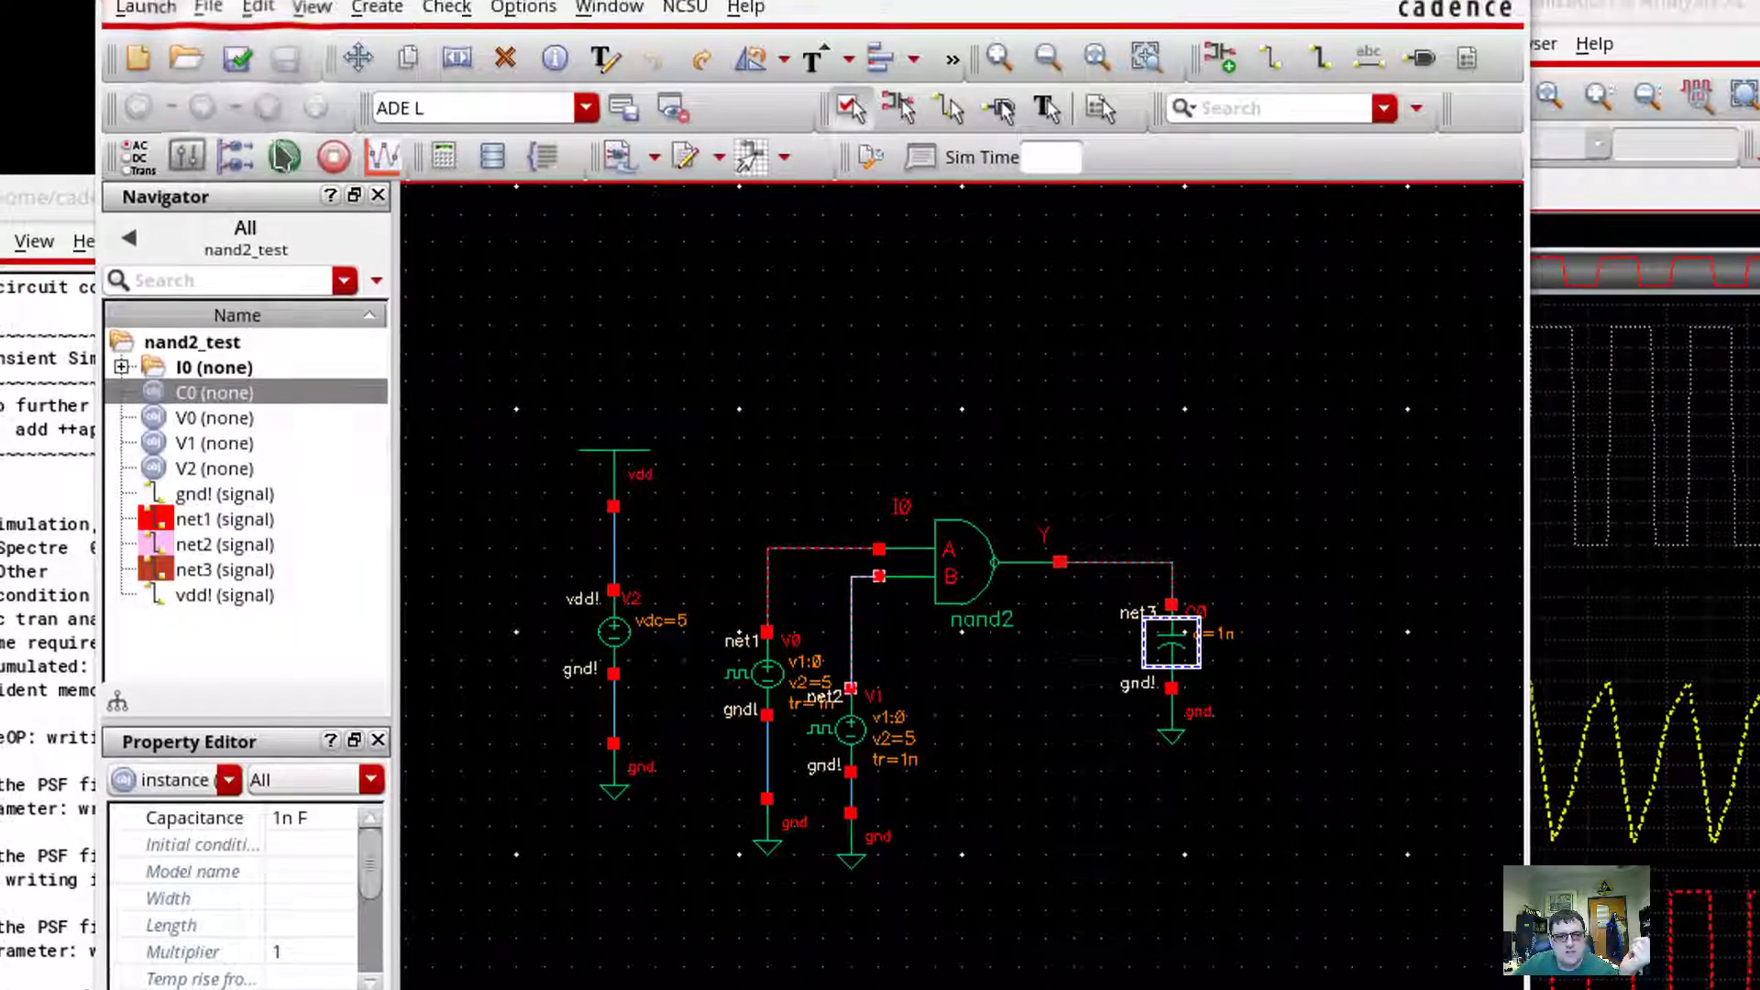
Step: Rerun the simulation and highlight the net2, net1 and net3 traces in turn to inspect them
{"action": "left_click", "coordinate": [285, 158]}
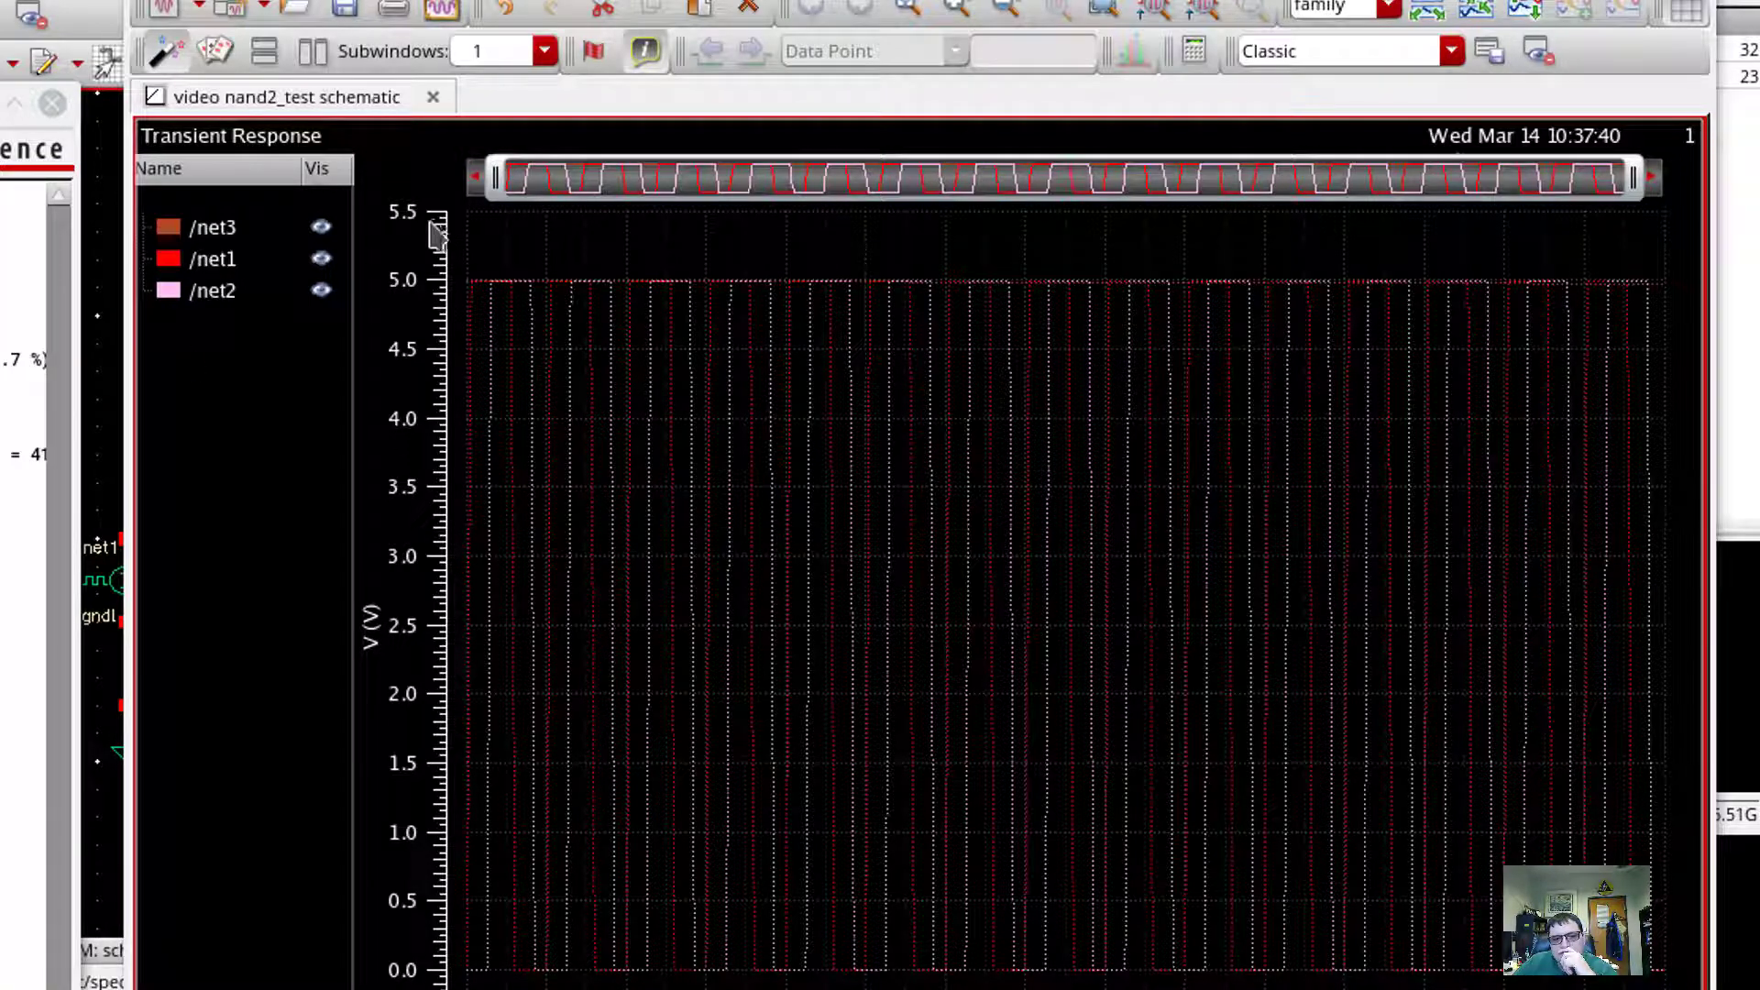
{"action": "left_click", "coordinate": [209, 293]}
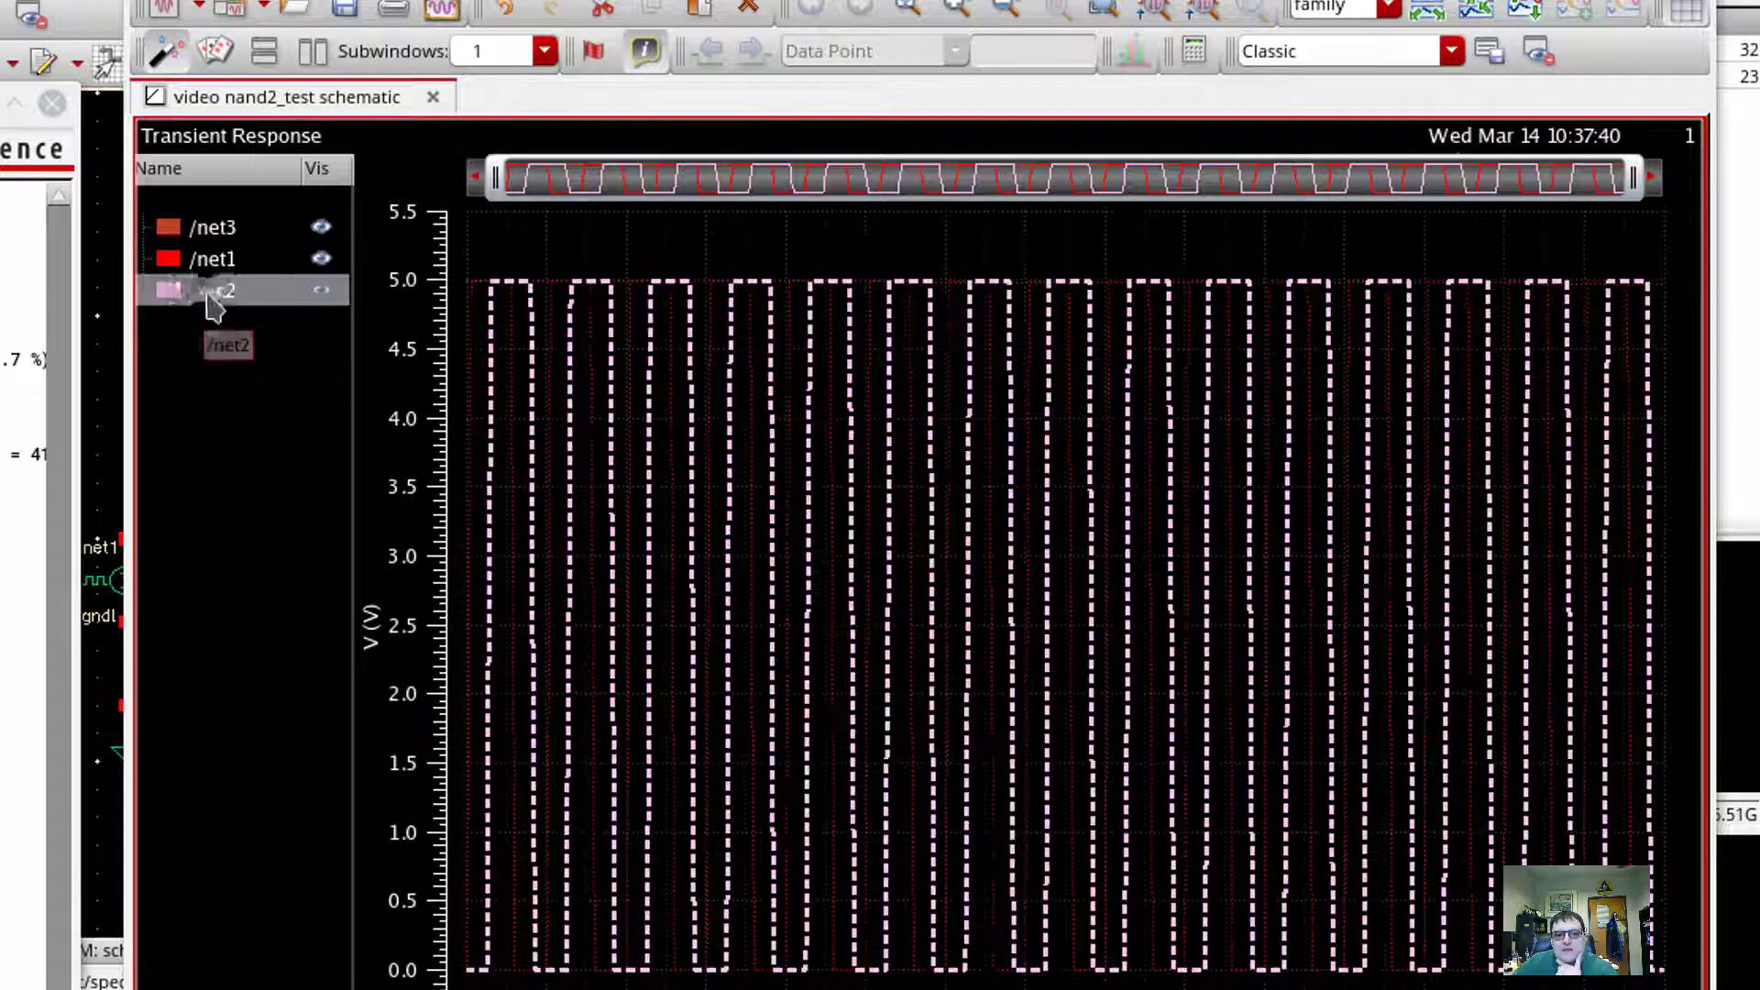
{"action": "left_click", "coordinate": [212, 262]}
{"action": "left_click", "coordinate": [216, 235]}
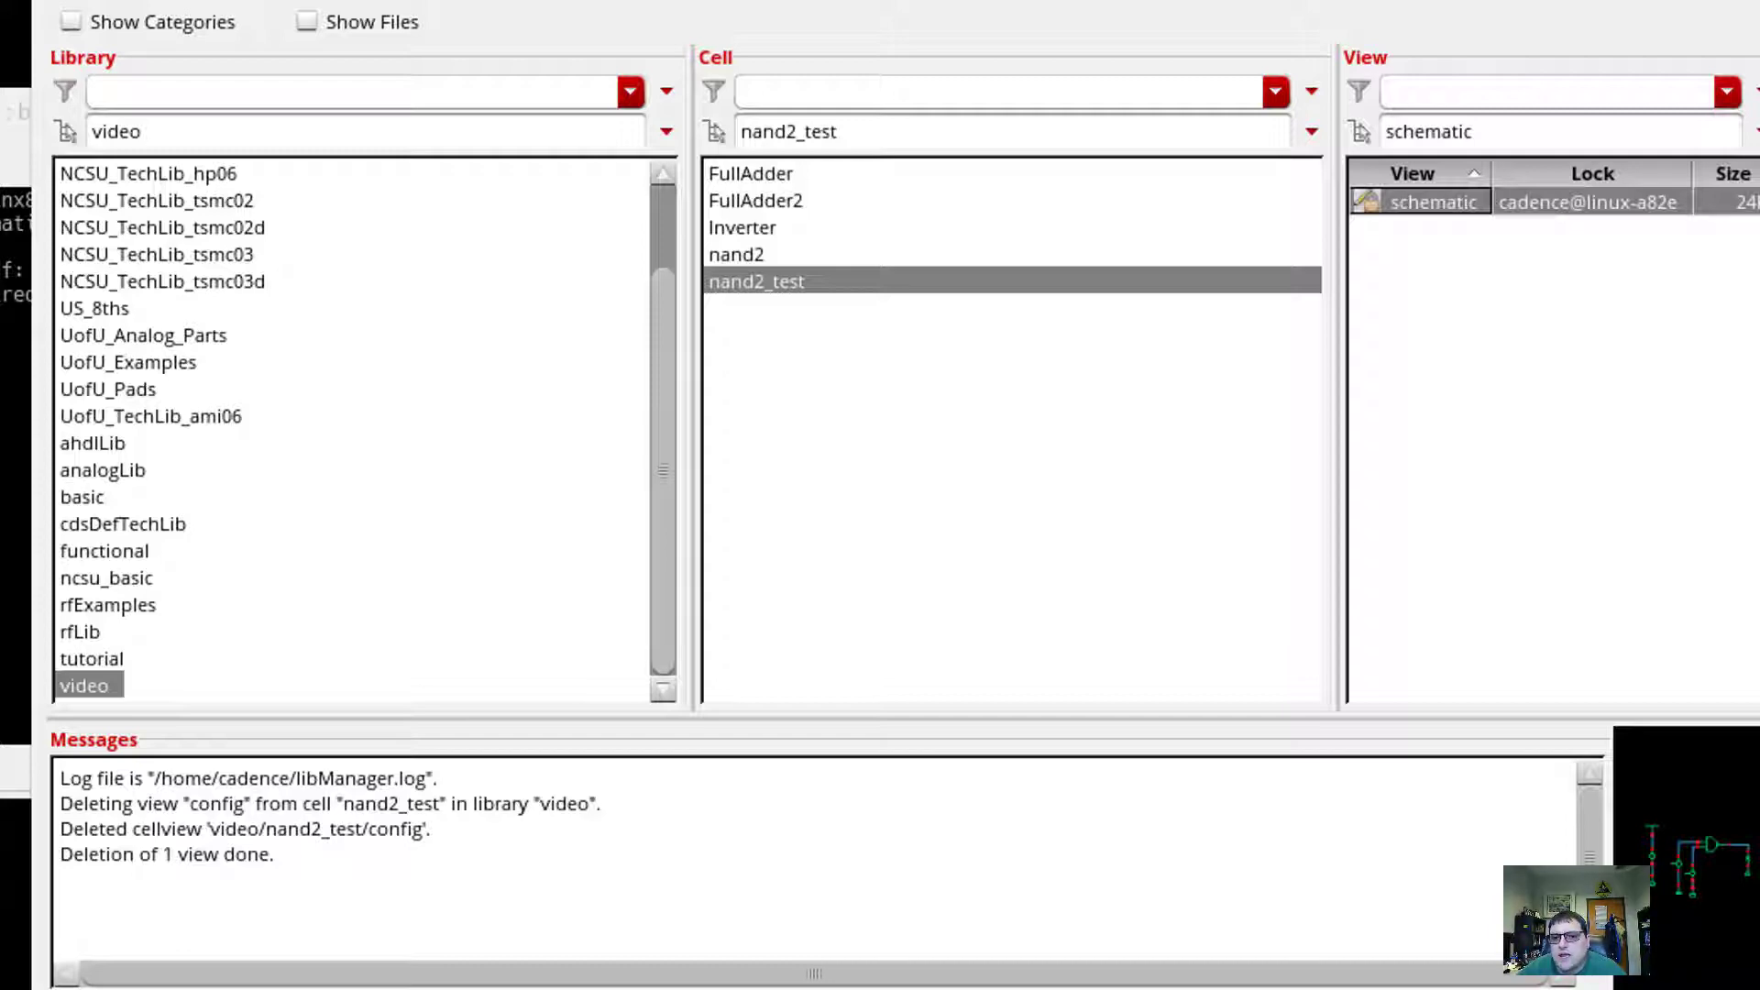
Step: Select the nand2 cell, go to its layout and run a flat extraction with the Extract_parasitic_caps switch and the divaEXT.rul rules
{"action": "left_click", "coordinate": [757, 255]}
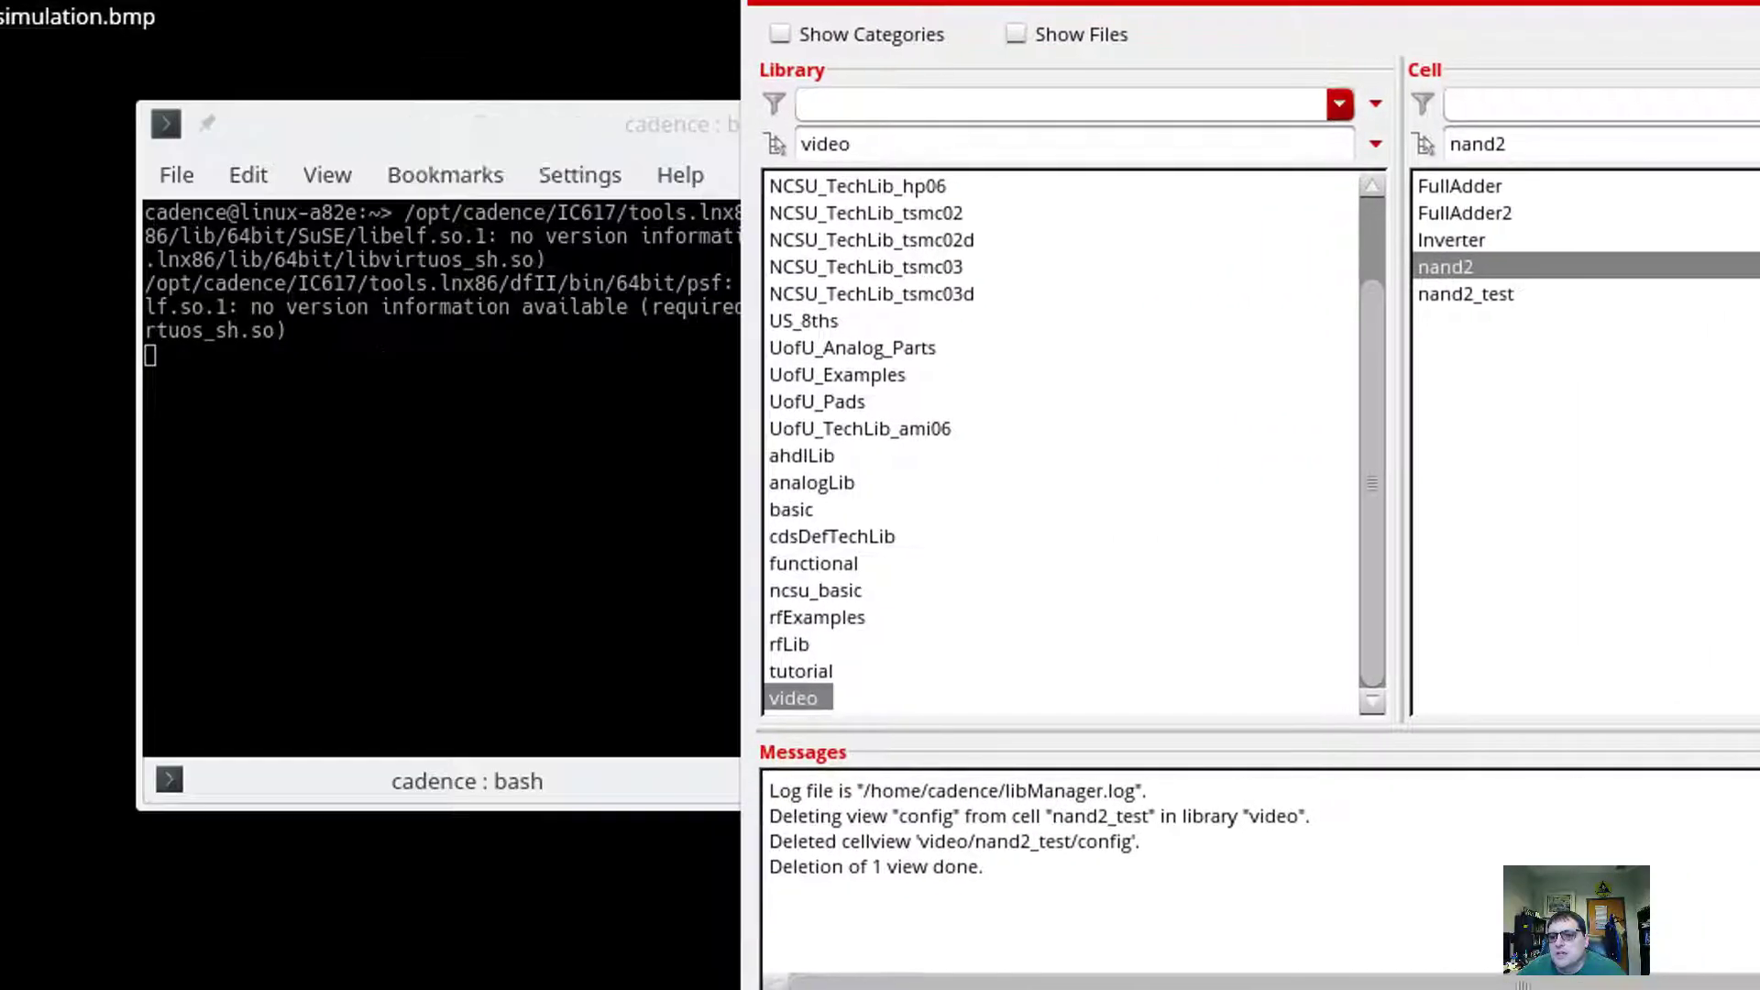
{"action": "left_click", "coordinate": [371, 56]}
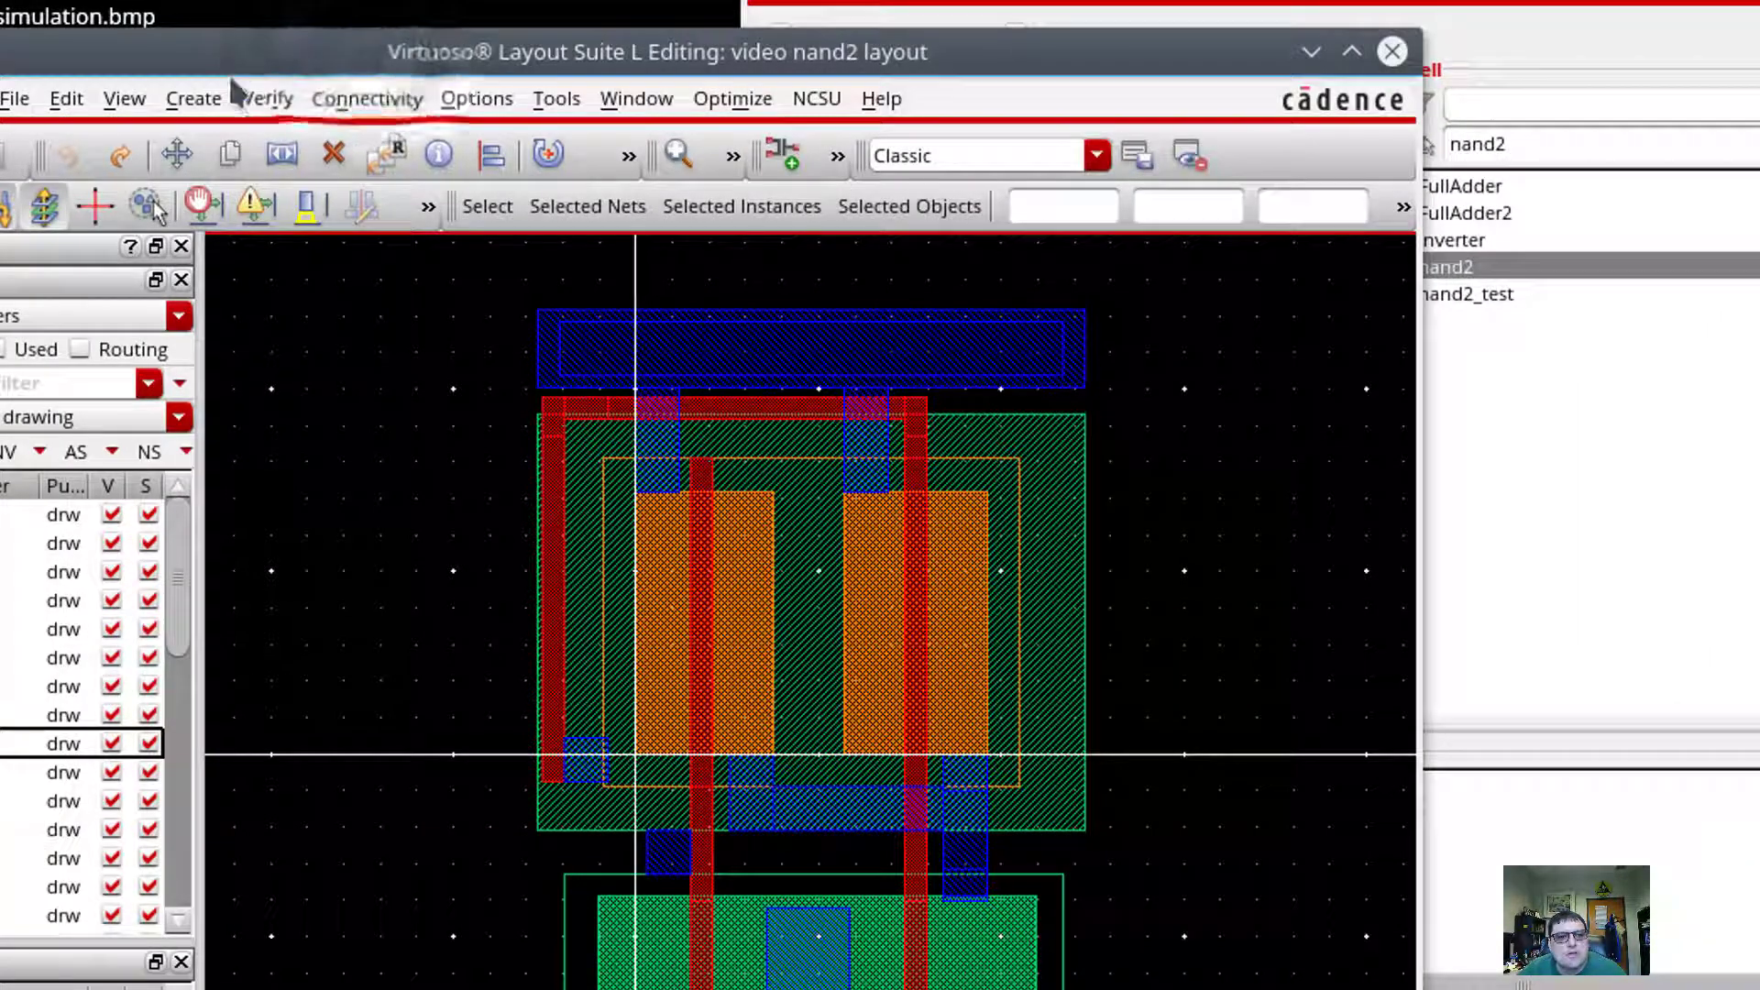
{"action": "left_click", "coordinate": [261, 98]}
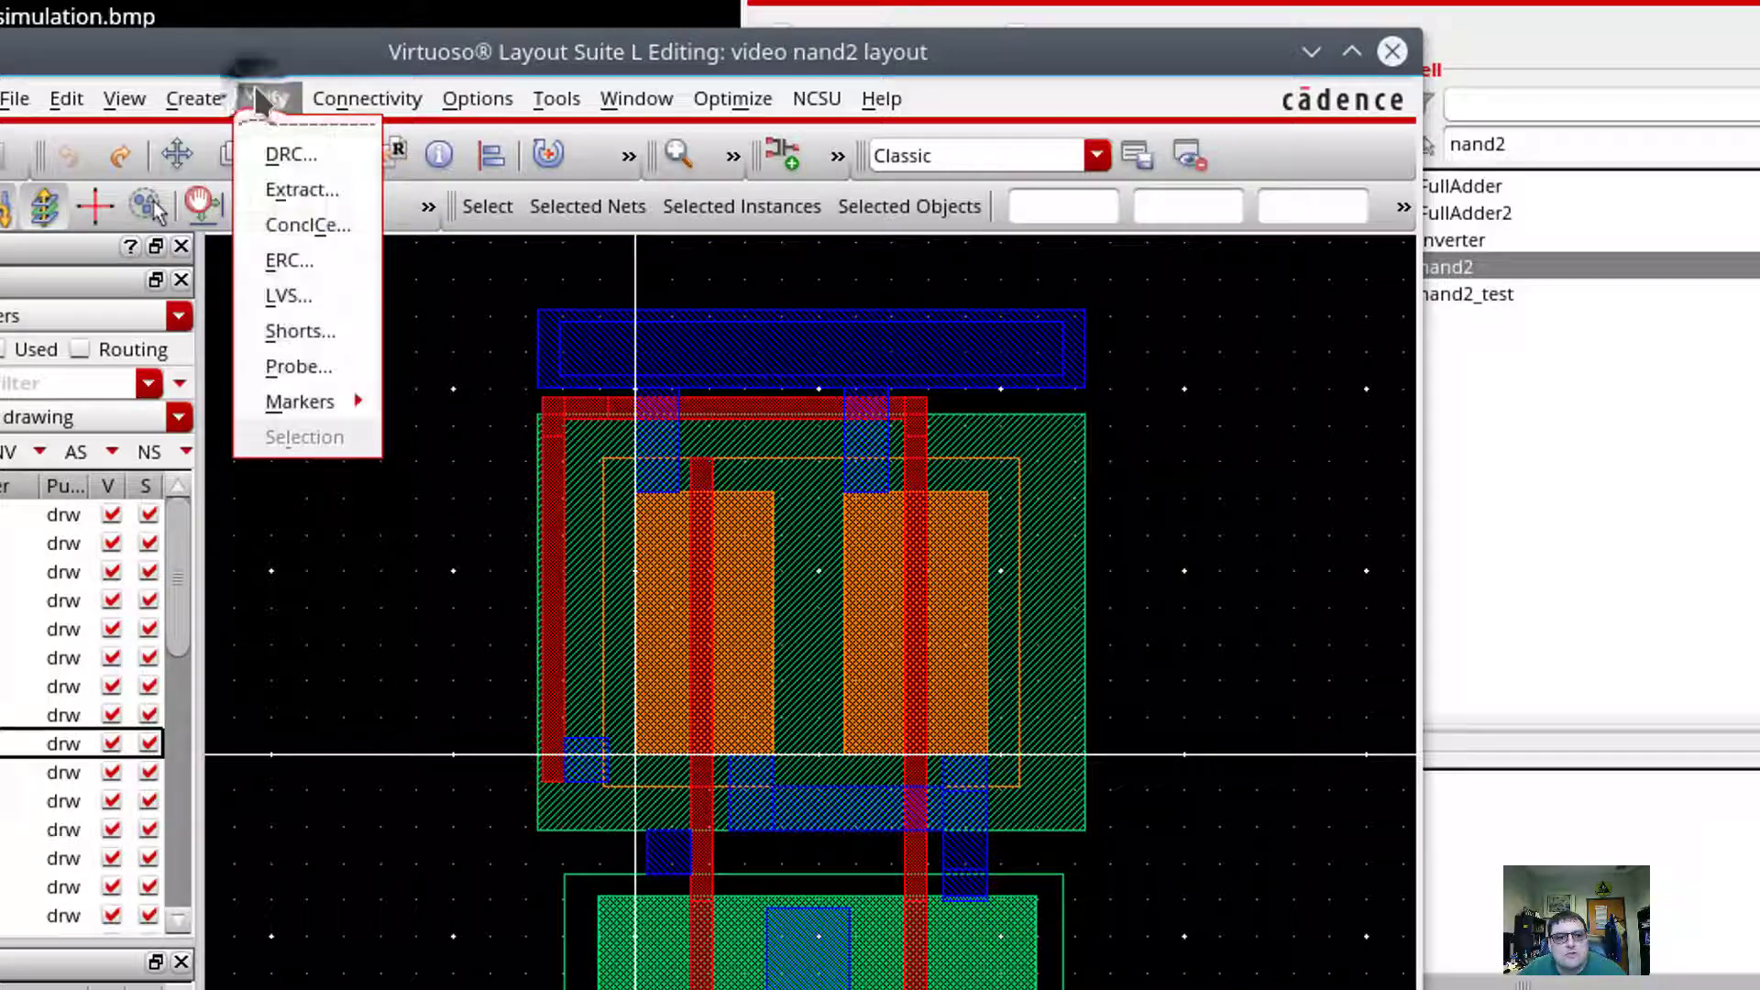
{"action": "left_click", "coordinate": [295, 189]}
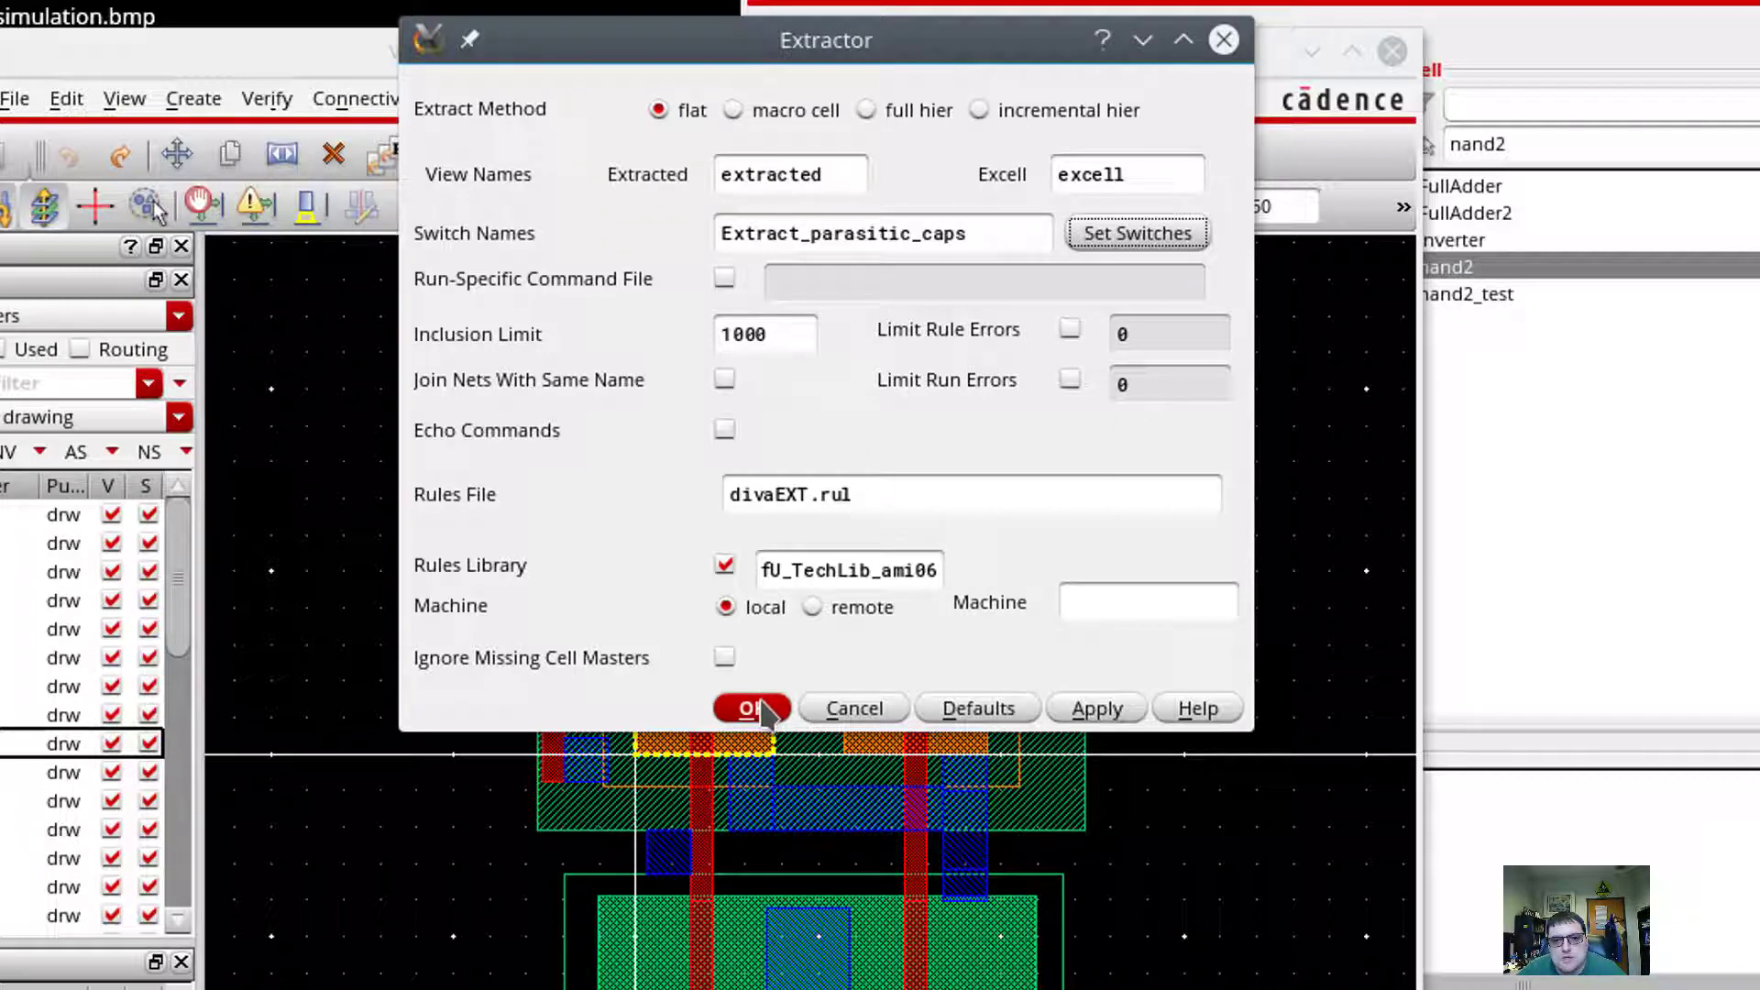
{"action": "left_click", "coordinate": [762, 704]}
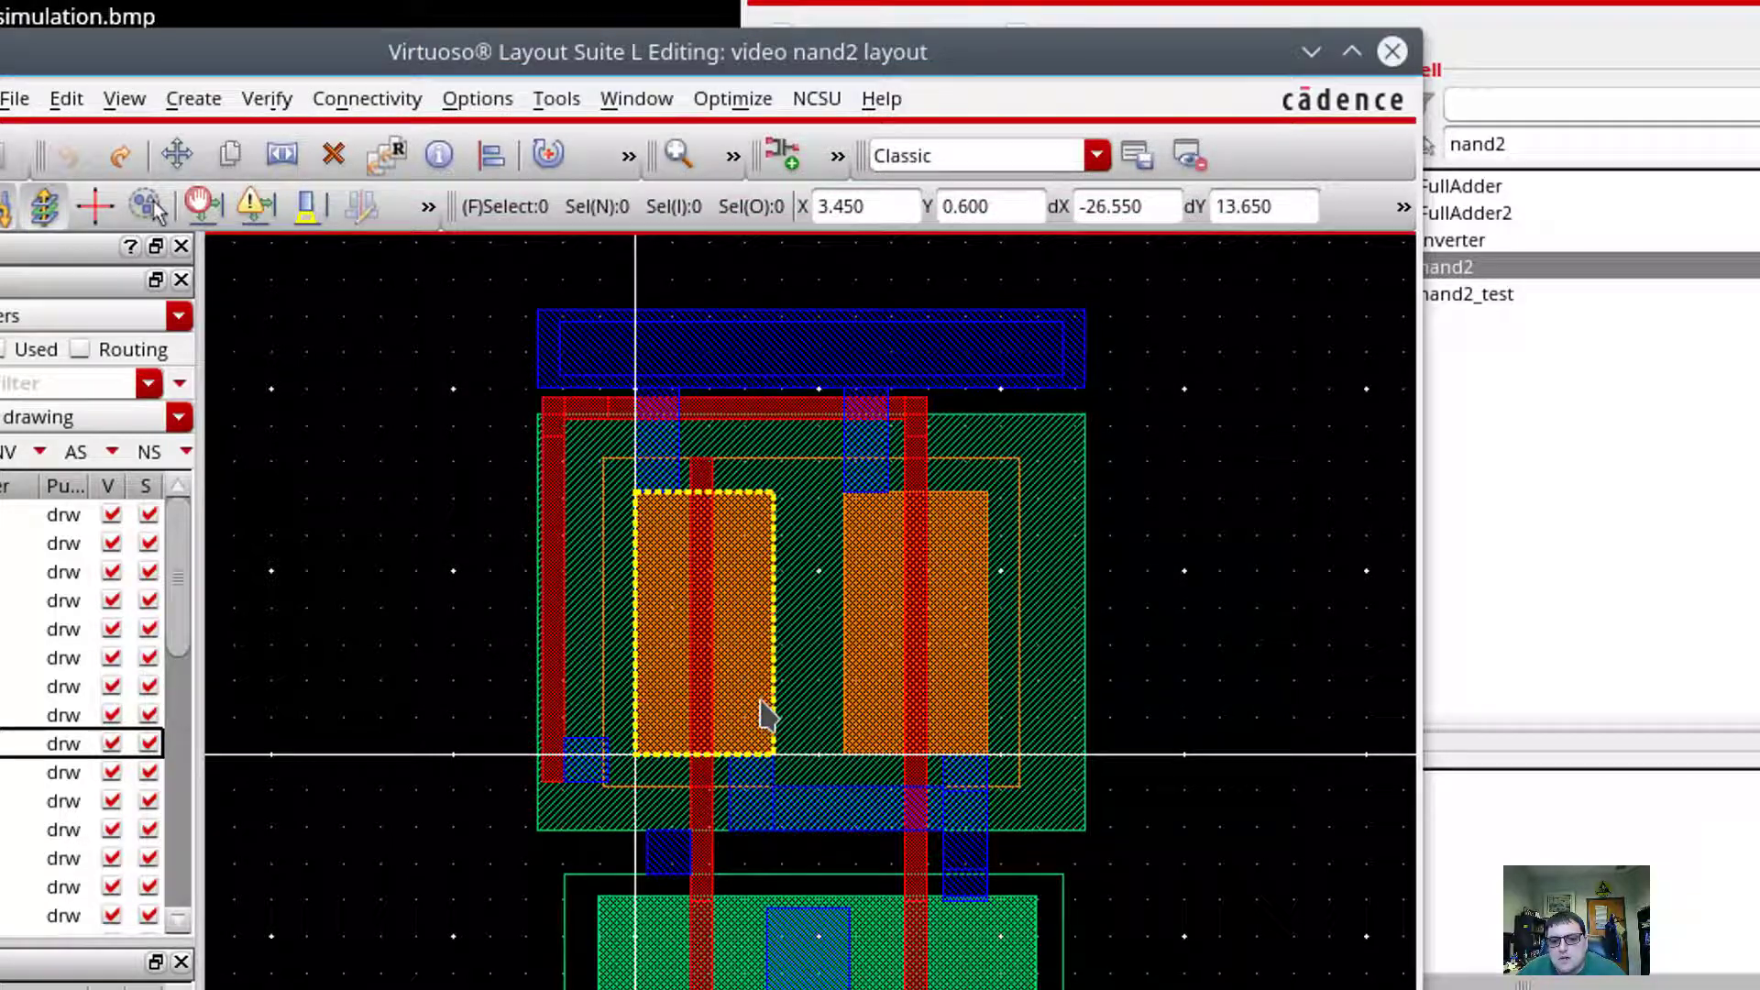
Step: Run an LVS comparison between the schematic and extracted views of nand2 using the divaLVS.rul rules
{"action": "left_click", "coordinate": [349, 99]}
{"action": "left_click", "coordinate": [266, 98]}
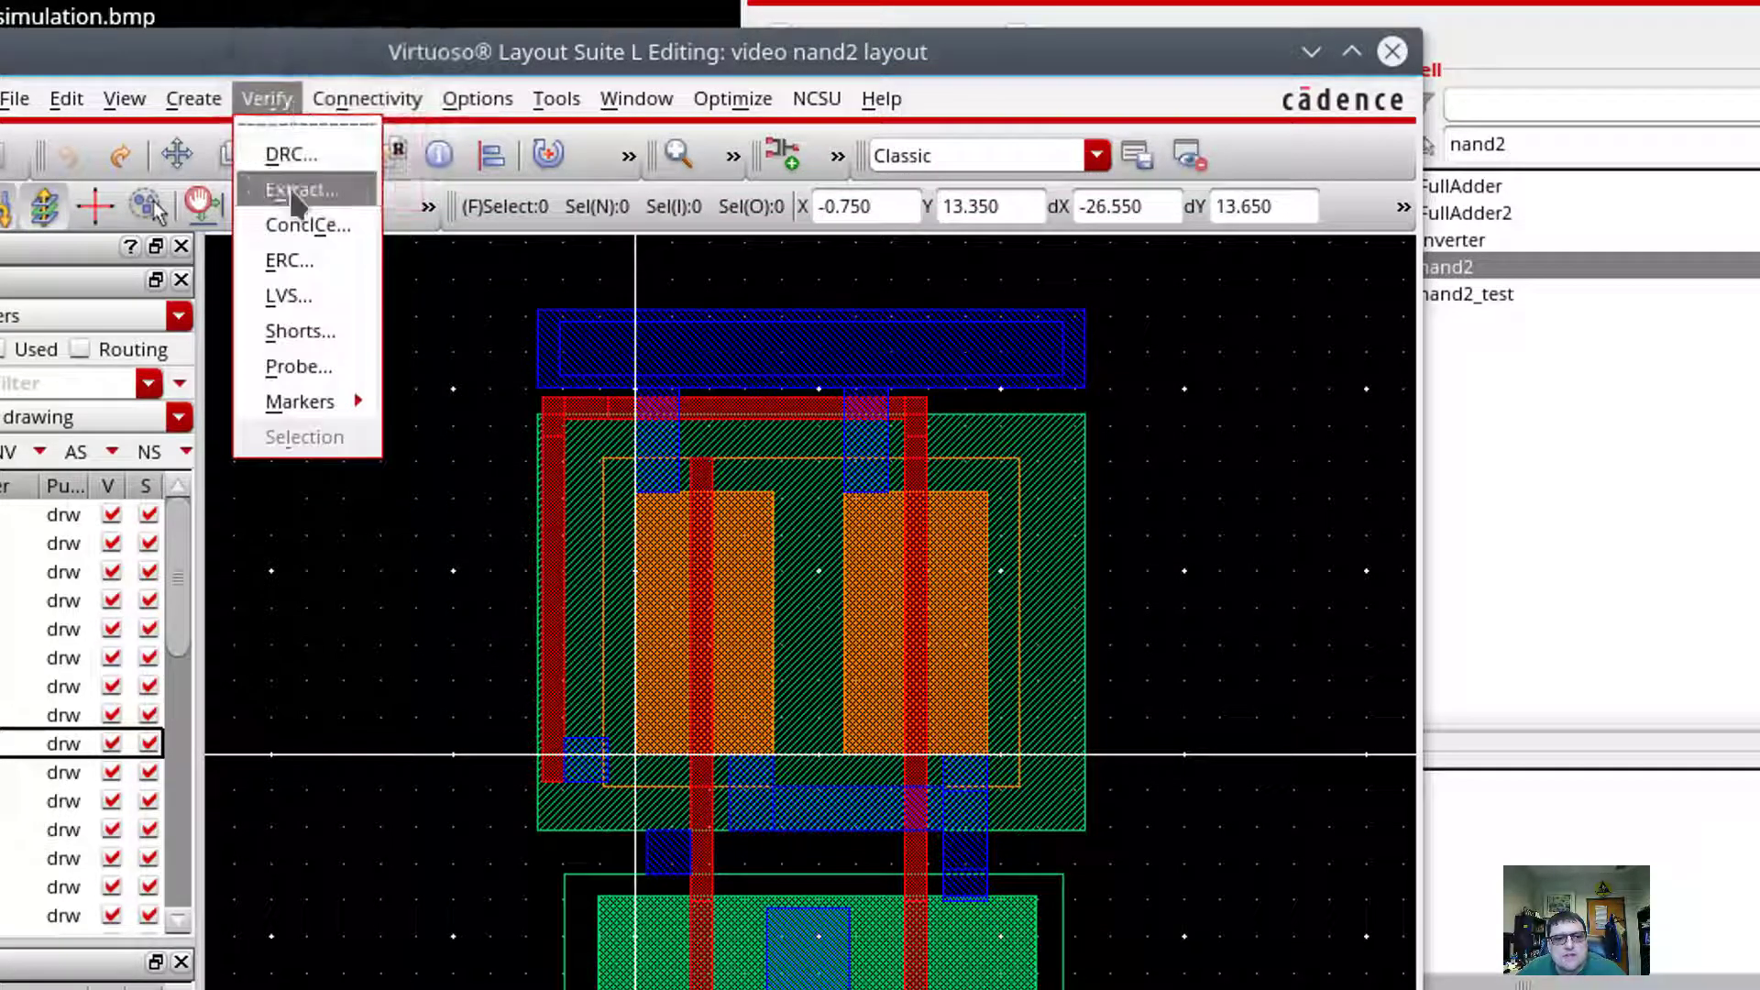
{"action": "left_click", "coordinate": [294, 295]}
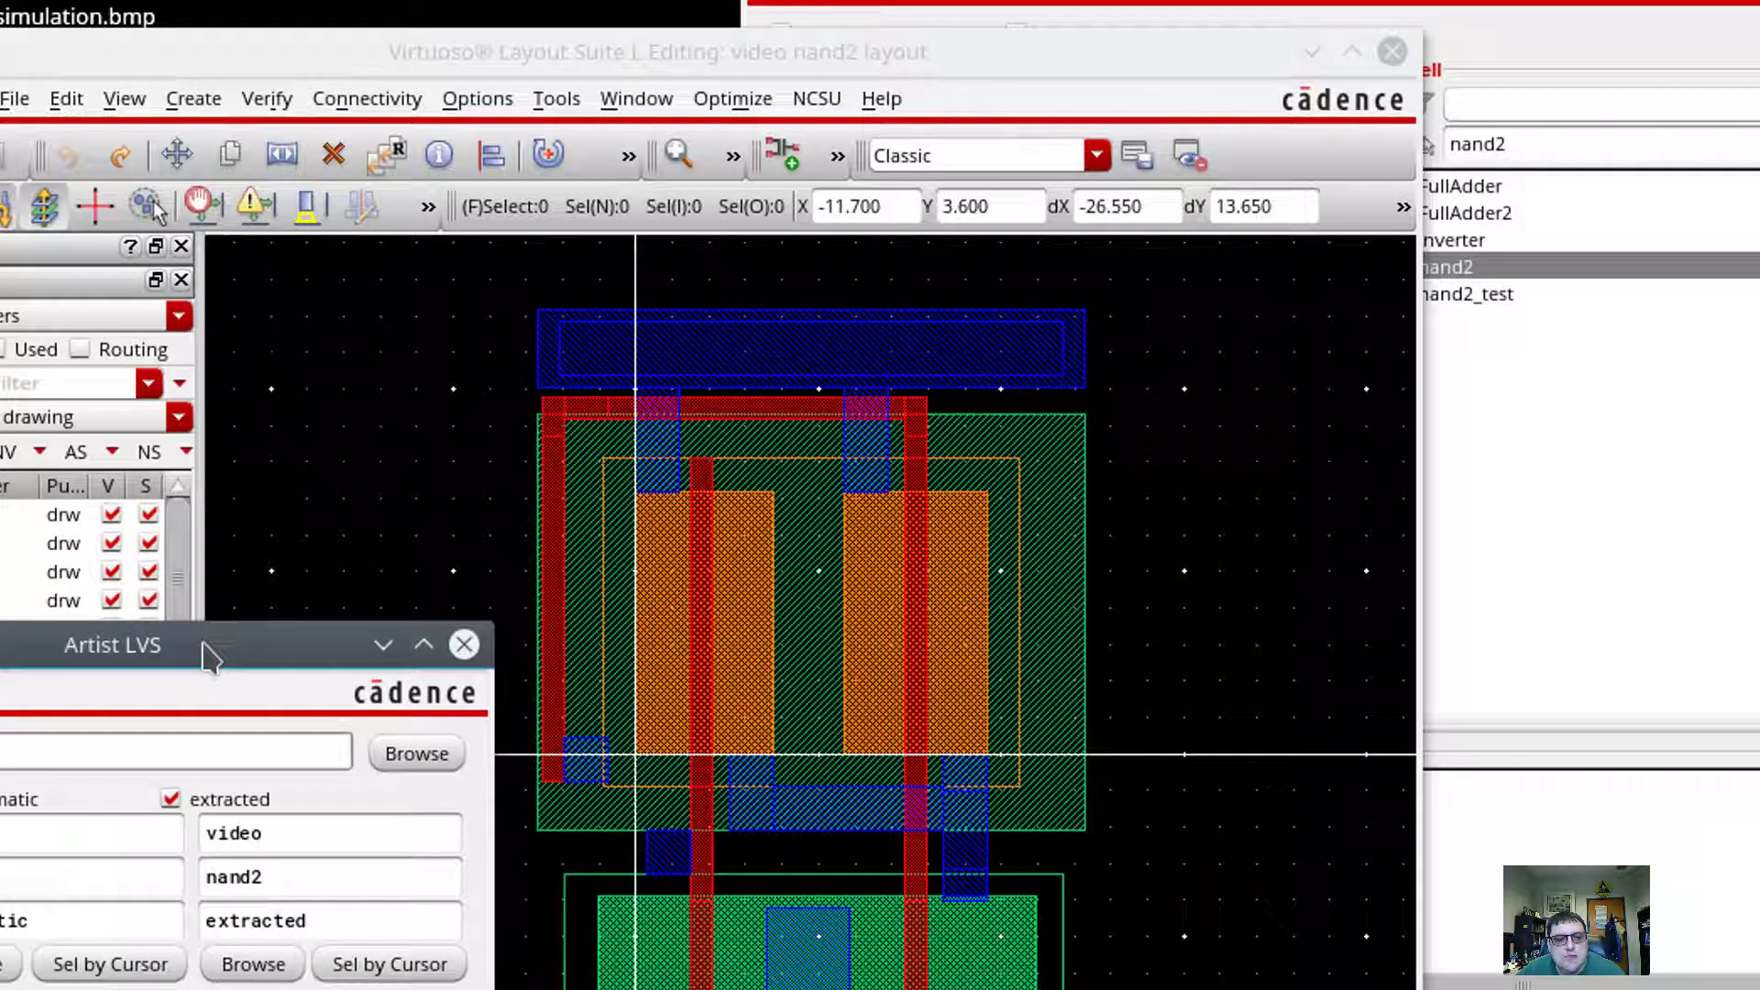
{"action": "left_click_drag", "start_coordinate": [209, 655], "coordinate": [967, 232]}
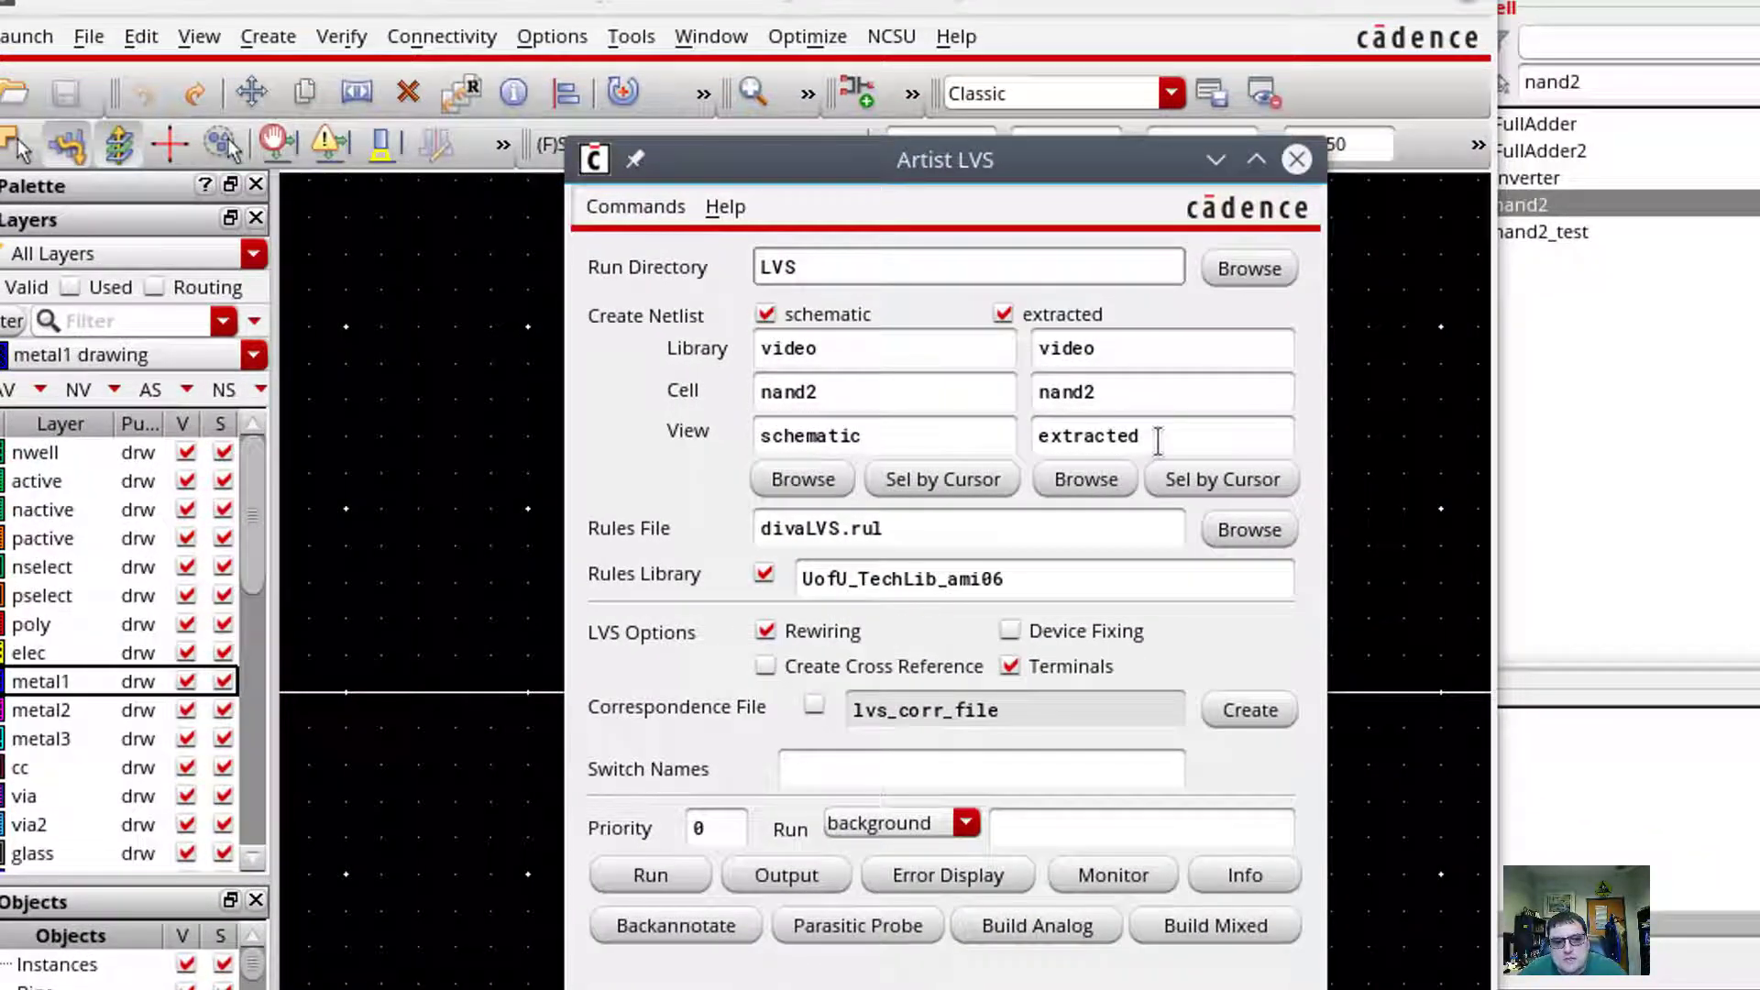
{"action": "left_click", "coordinate": [651, 875]}
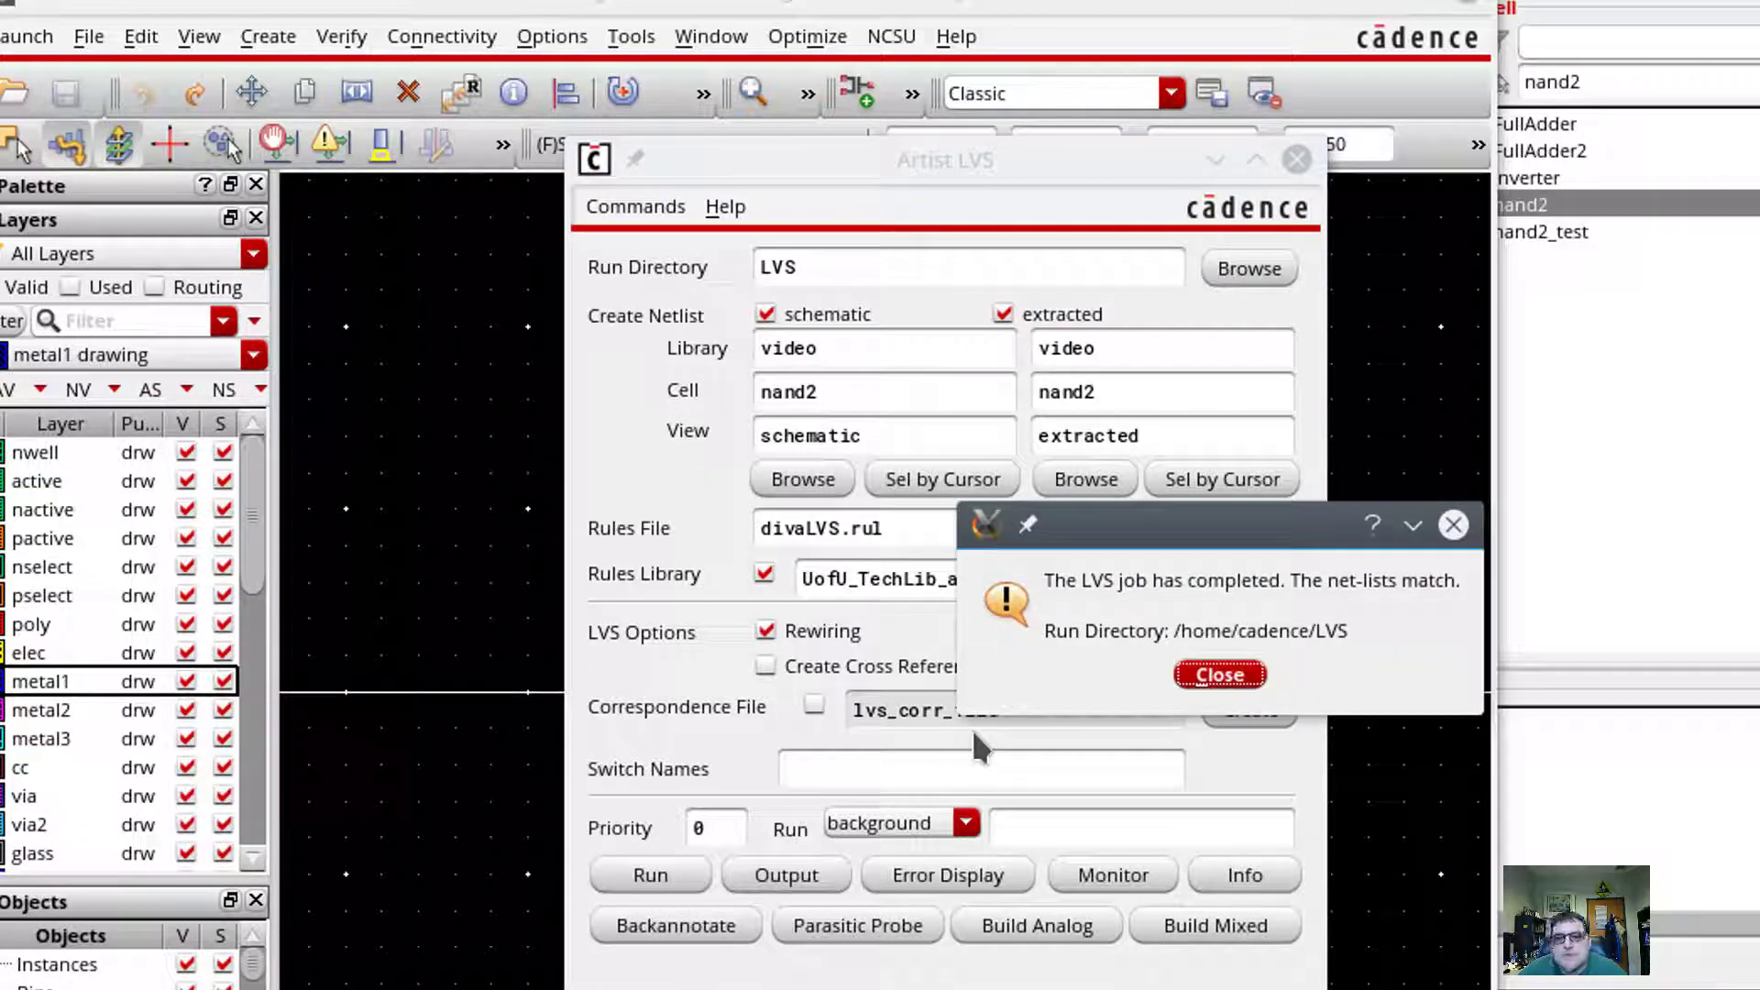
{"action": "left_click", "coordinate": [1218, 672]}
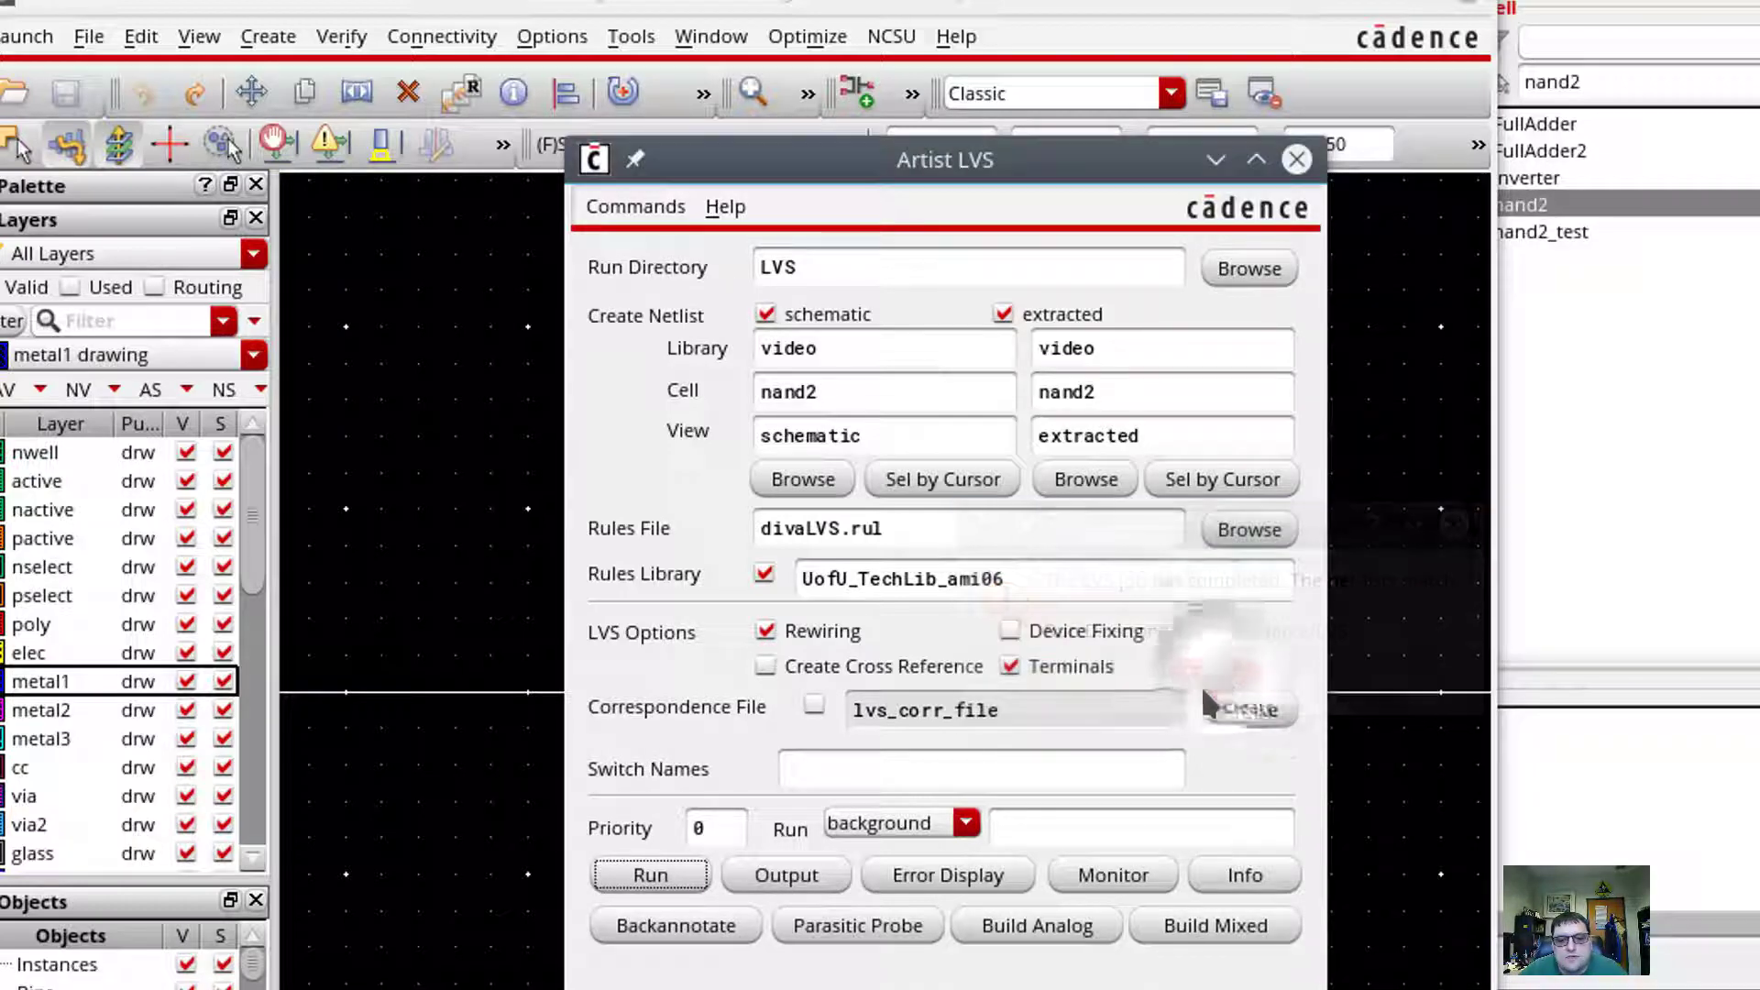
Step: Build the analog extracted view of nand2 with all extracted parasitics included, and open it for inspection before closing it
{"action": "left_click", "coordinate": [1068, 931]}
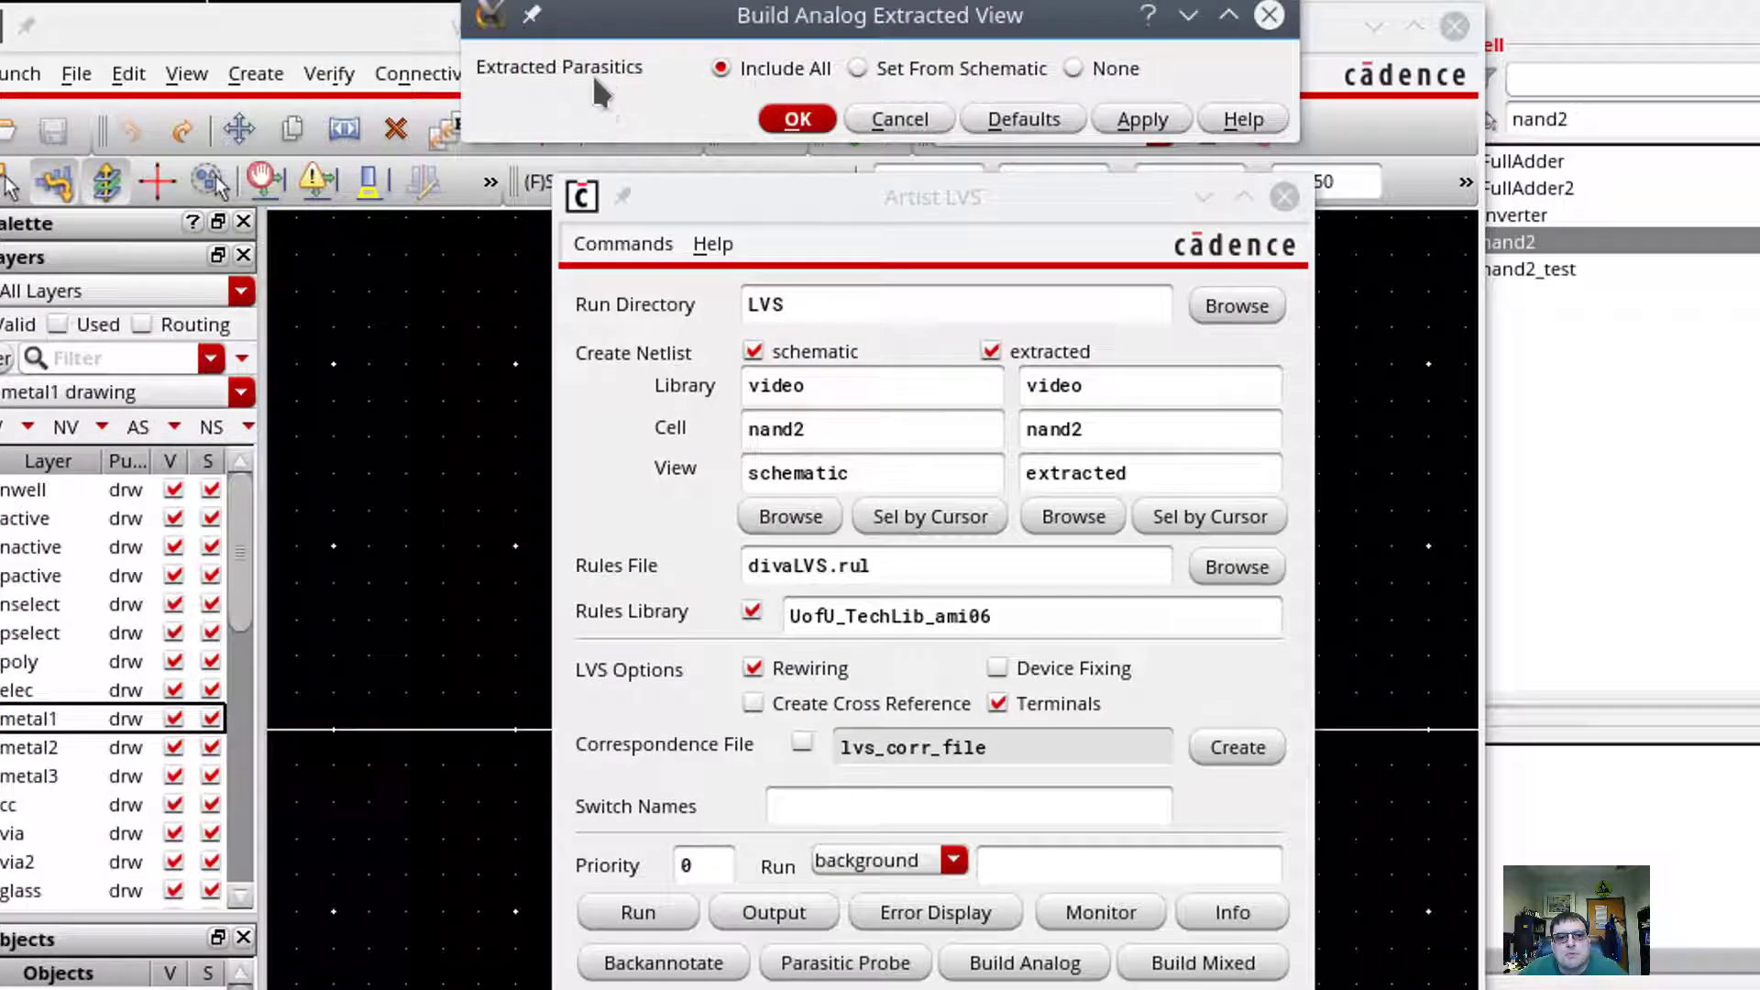
{"action": "left_click", "coordinate": [798, 119]}
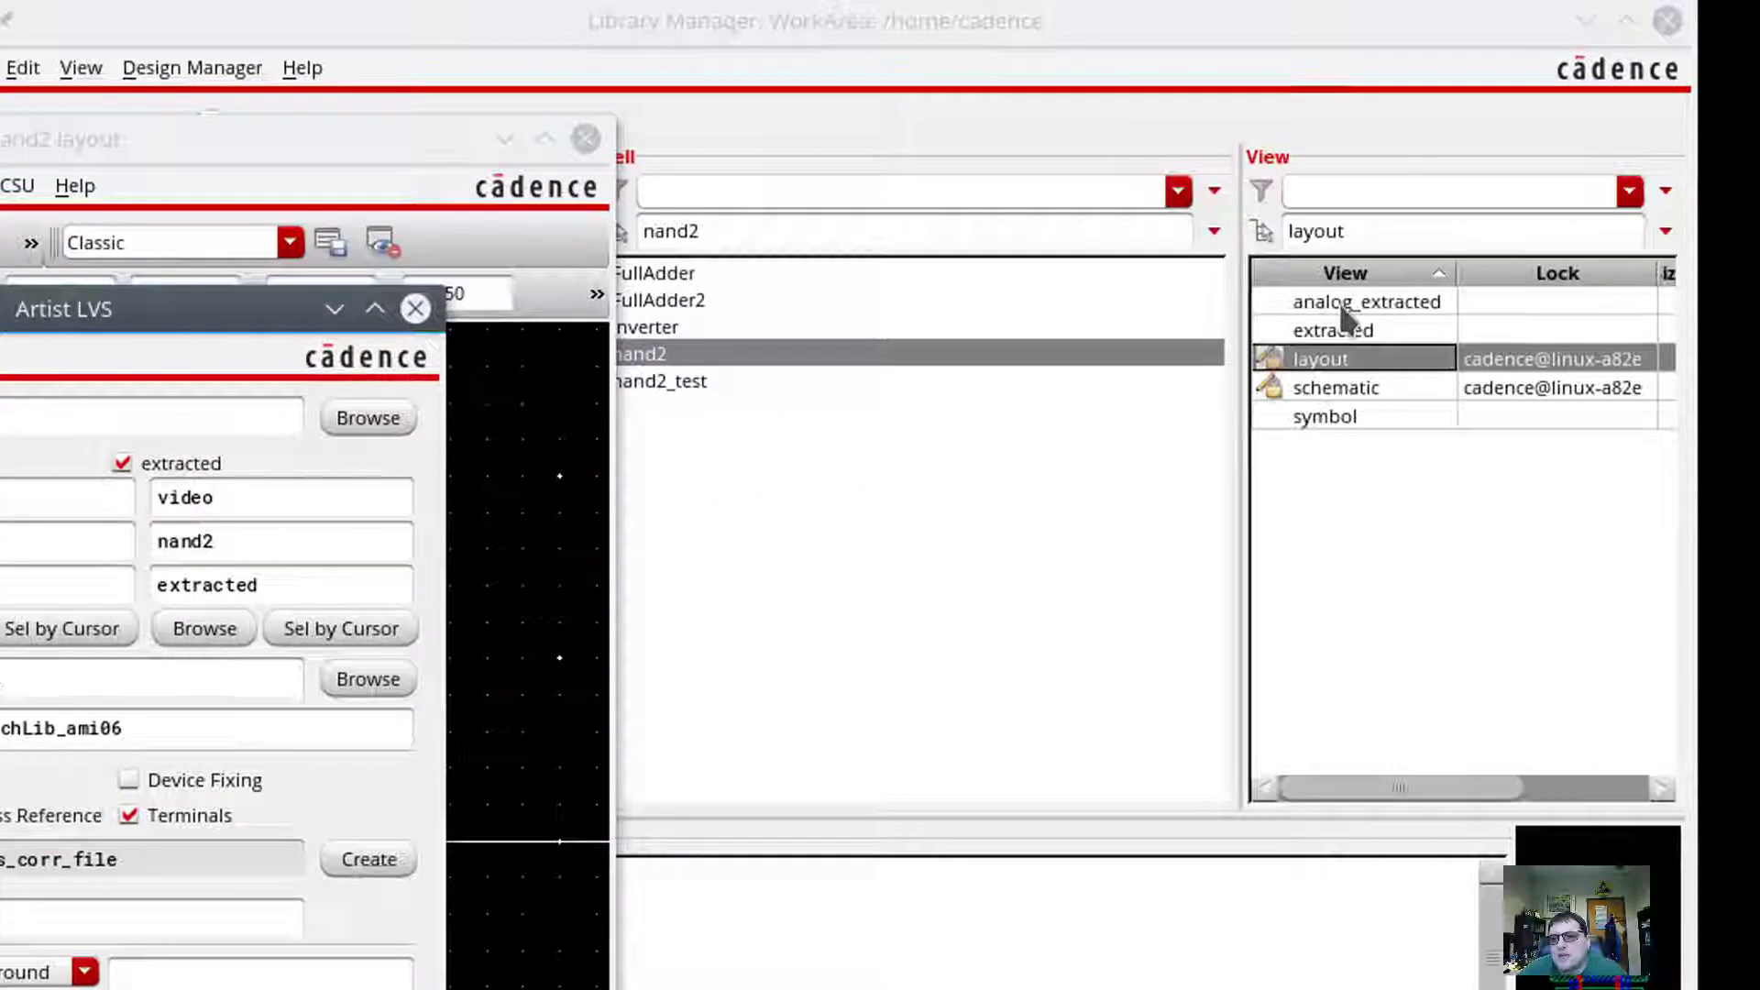
{"action": "left_click", "coordinate": [1357, 303]}
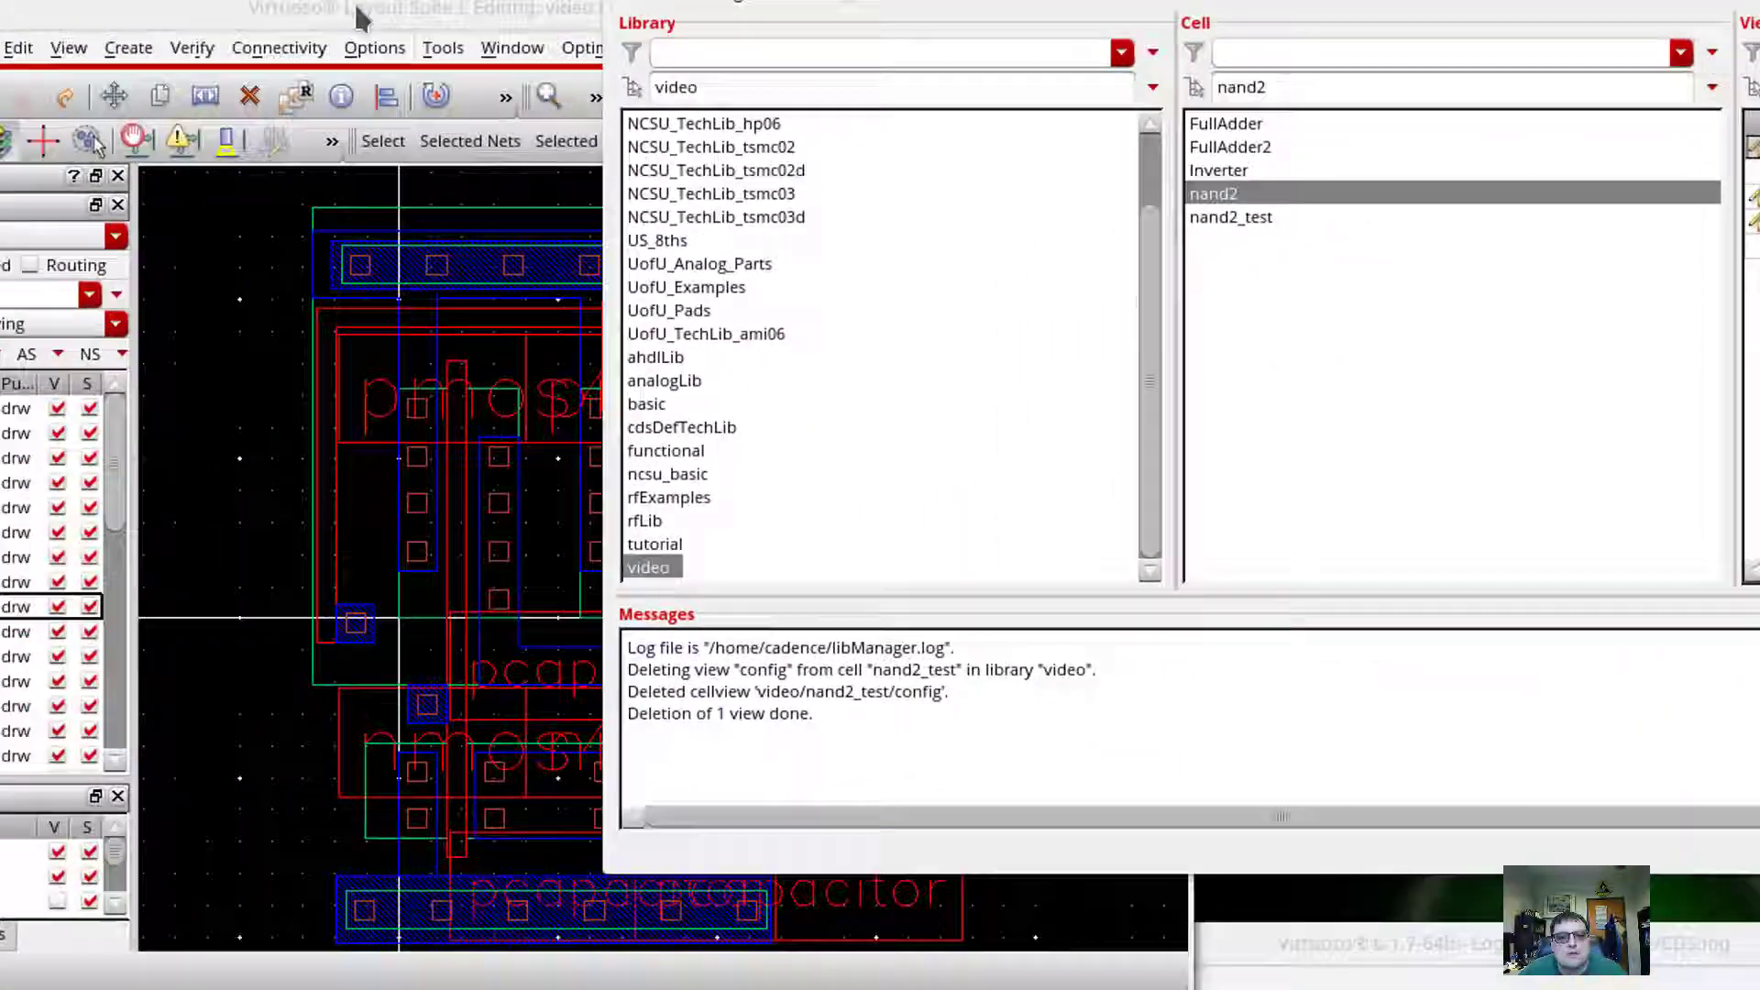
{"action": "left_click", "coordinate": [358, 12]}
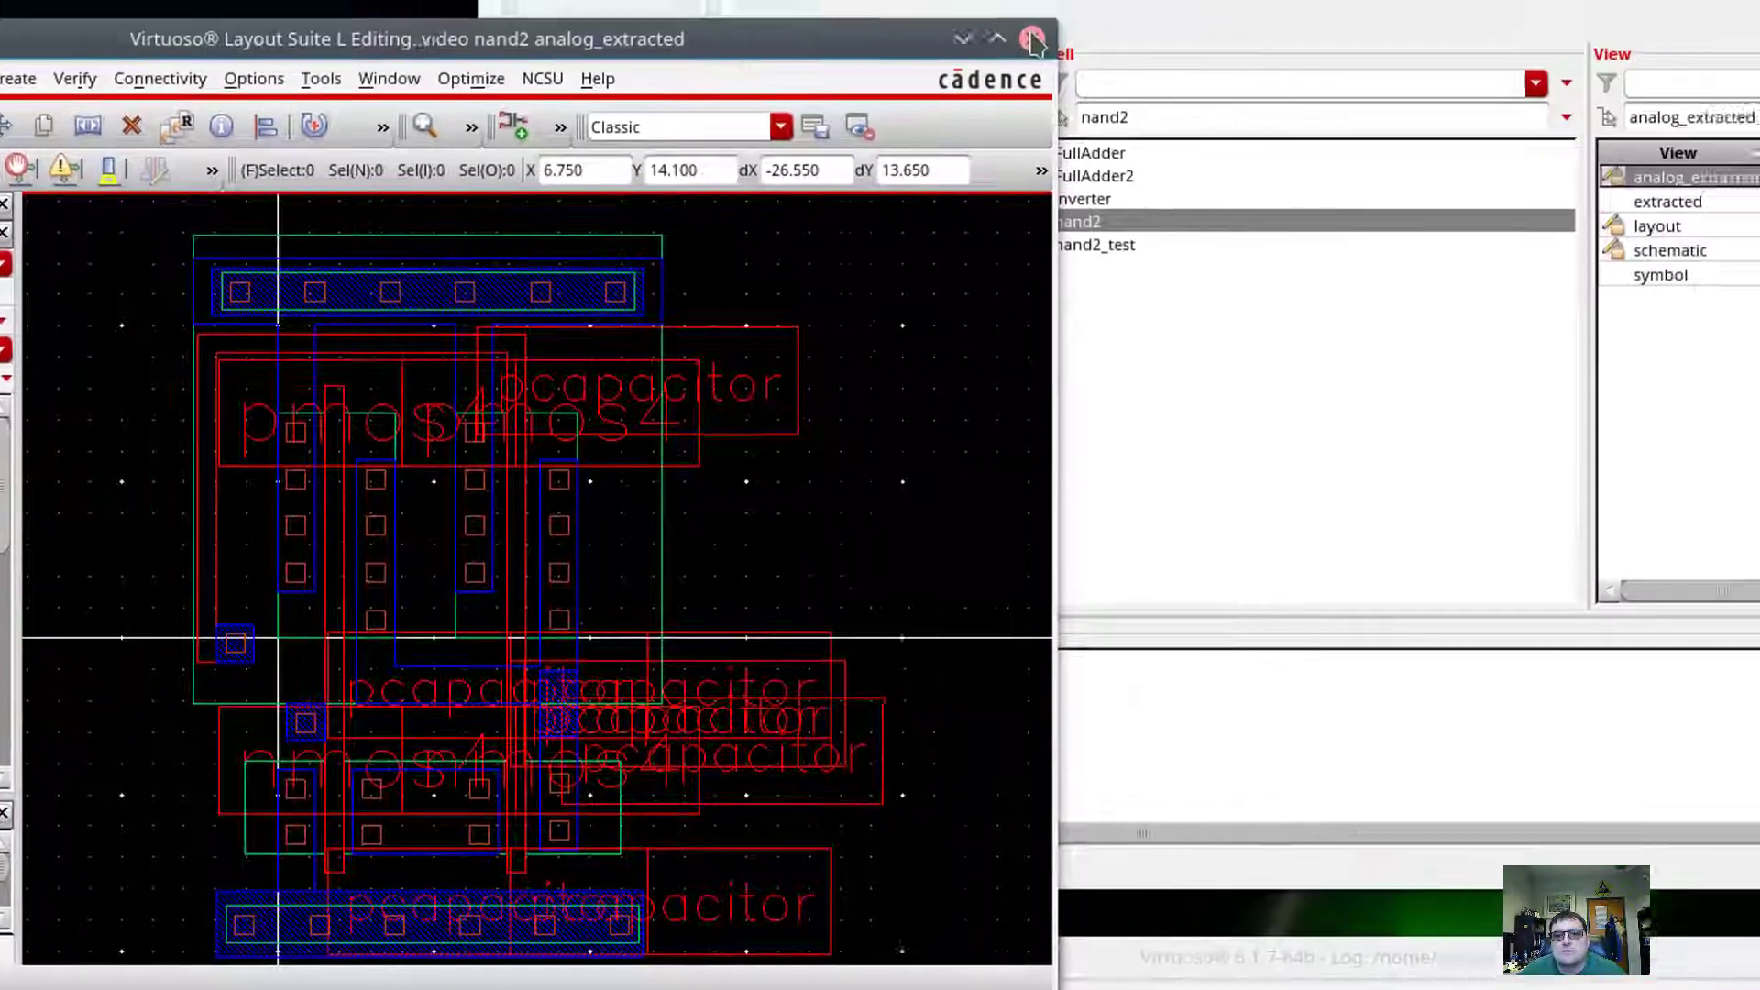
{"action": "left_click", "coordinate": [1240, 2]}
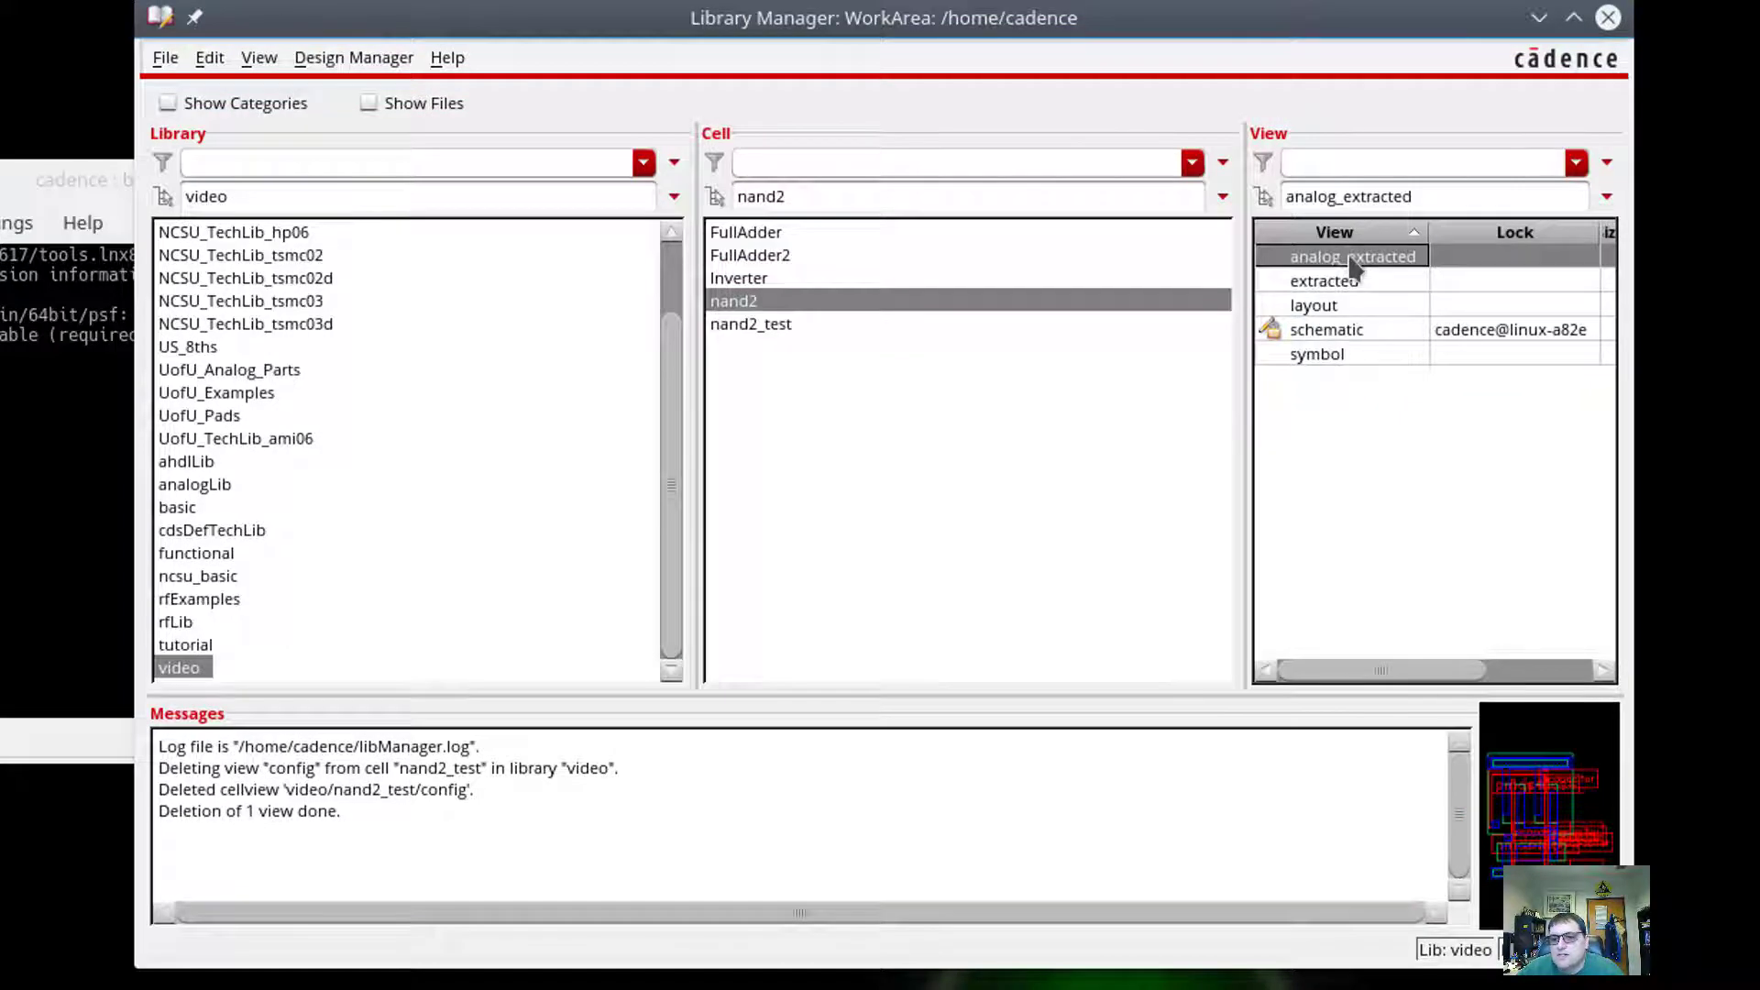
Step: Create a new view named config of type config for the nand2_test cell, opened with Hierarchy Editor
{"action": "left_click", "coordinate": [760, 324]}
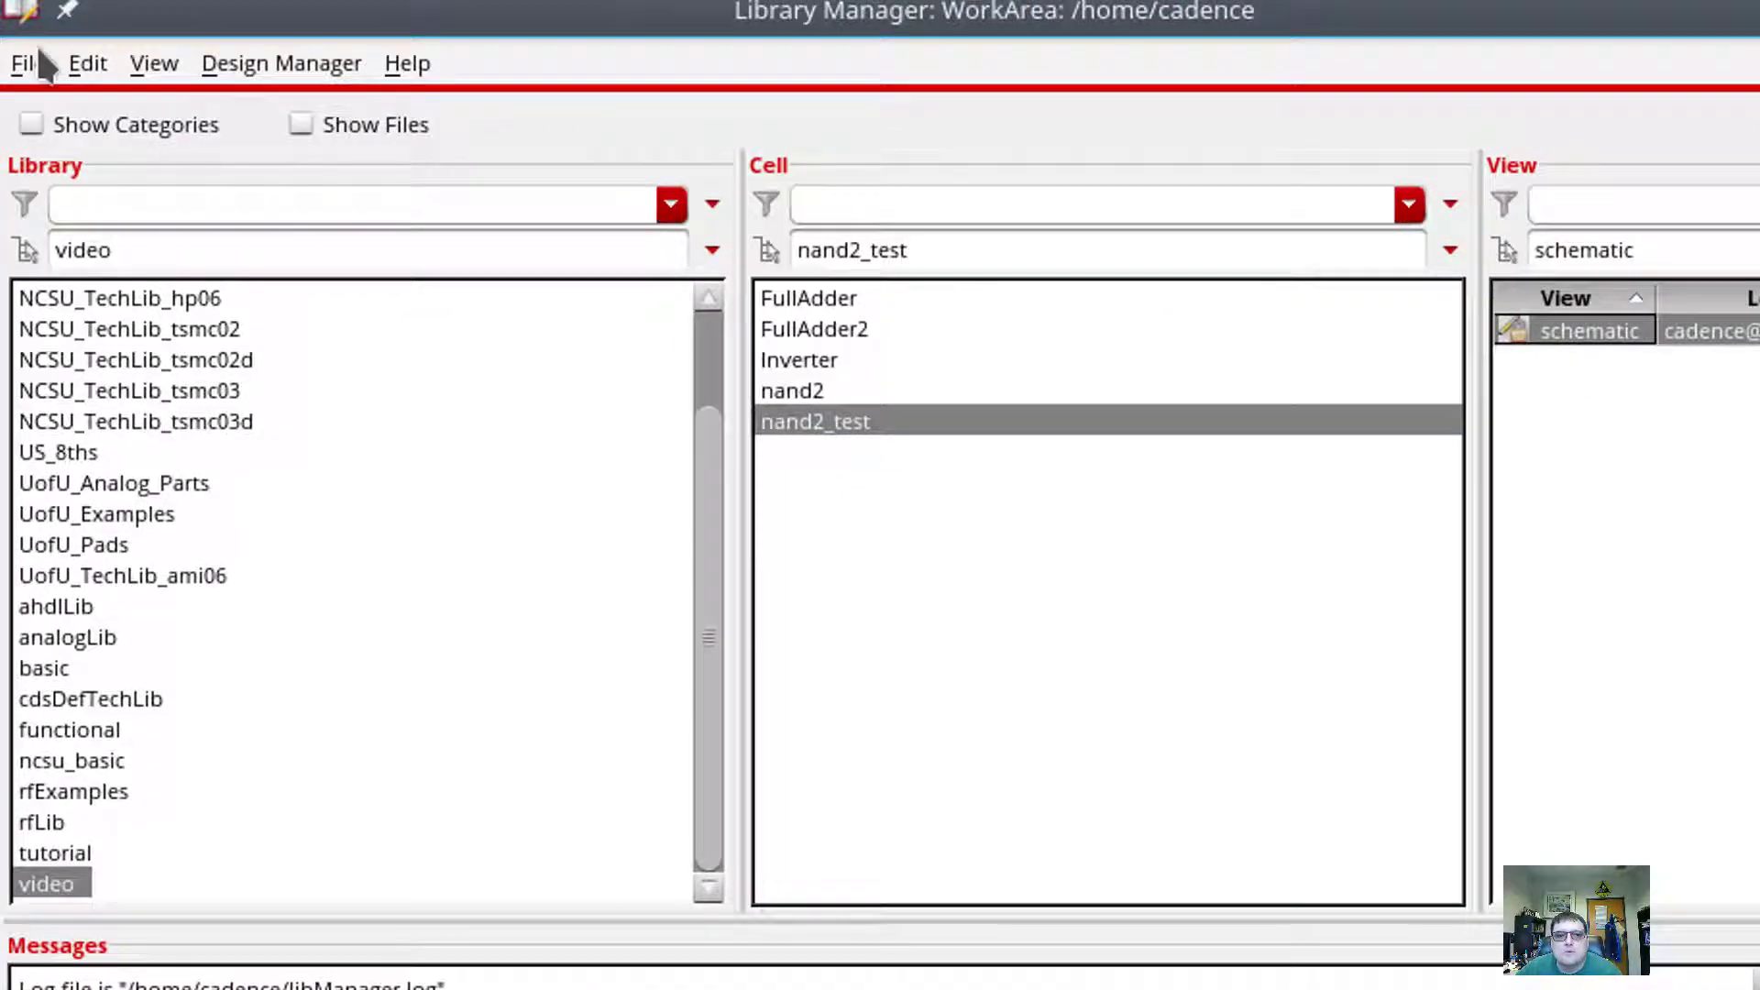
{"action": "left_click", "coordinate": [23, 63]}
{"action": "mouse_move", "coordinate": [52, 102]}
{"action": "left_click", "coordinate": [495, 156]}
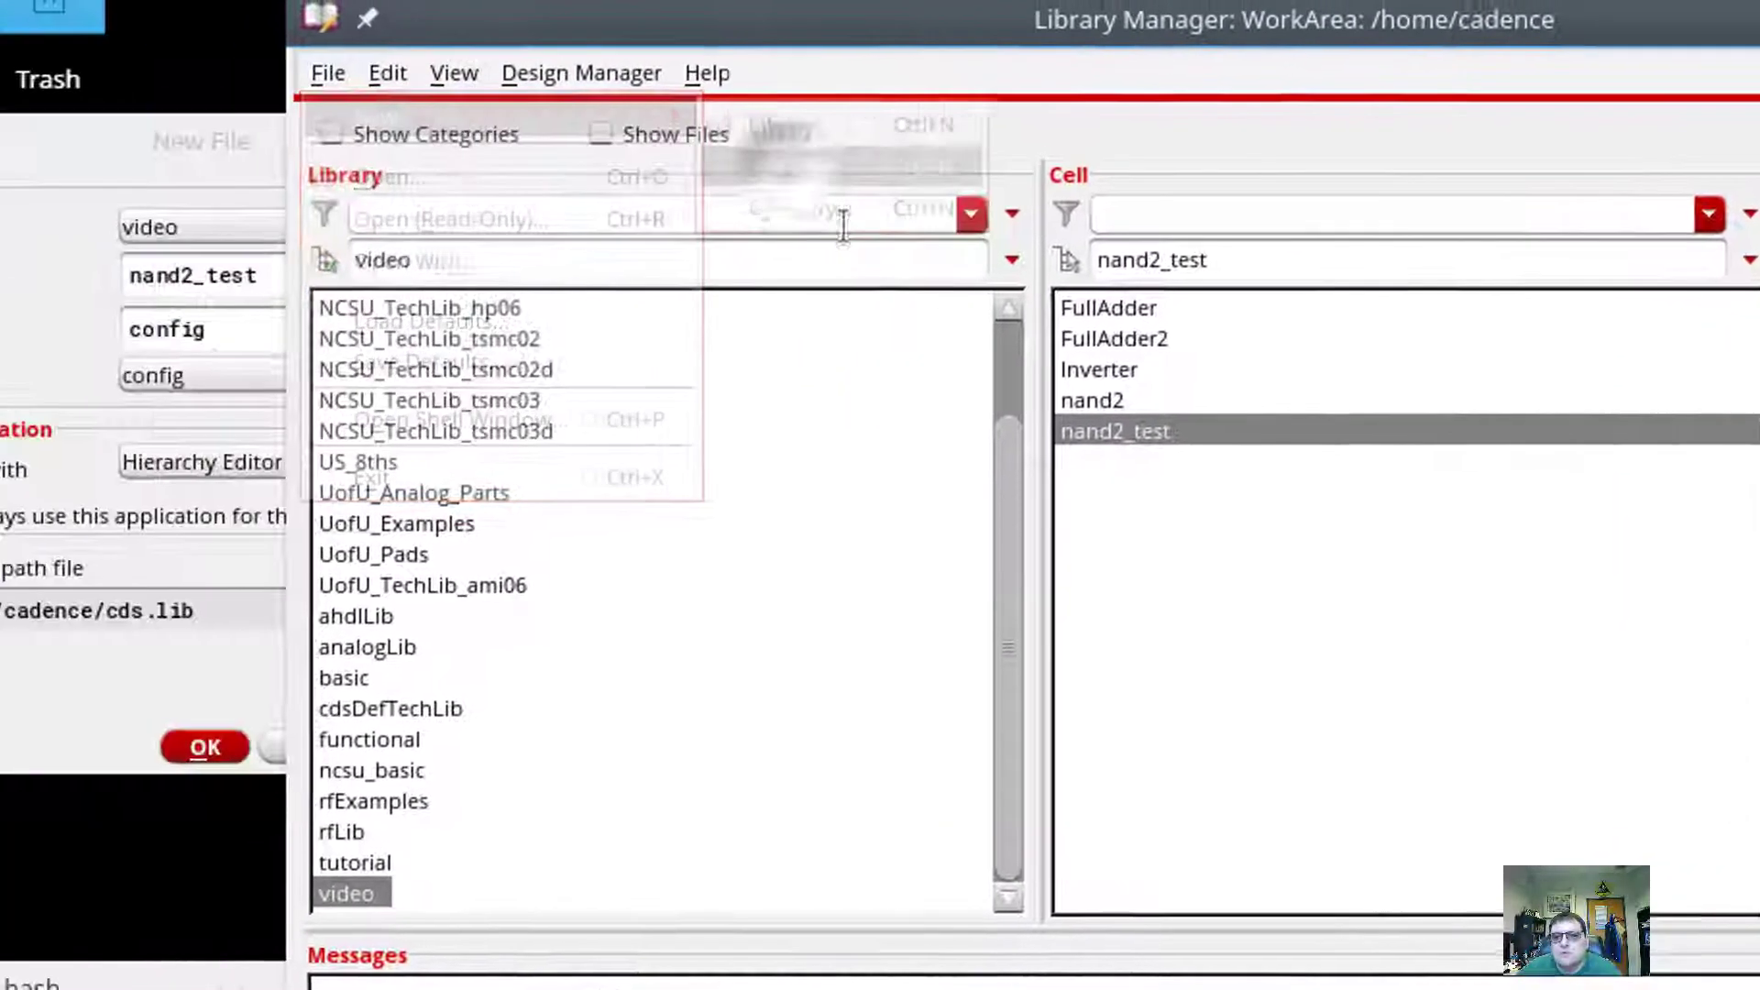
{"action": "left_click", "coordinate": [168, 330]}
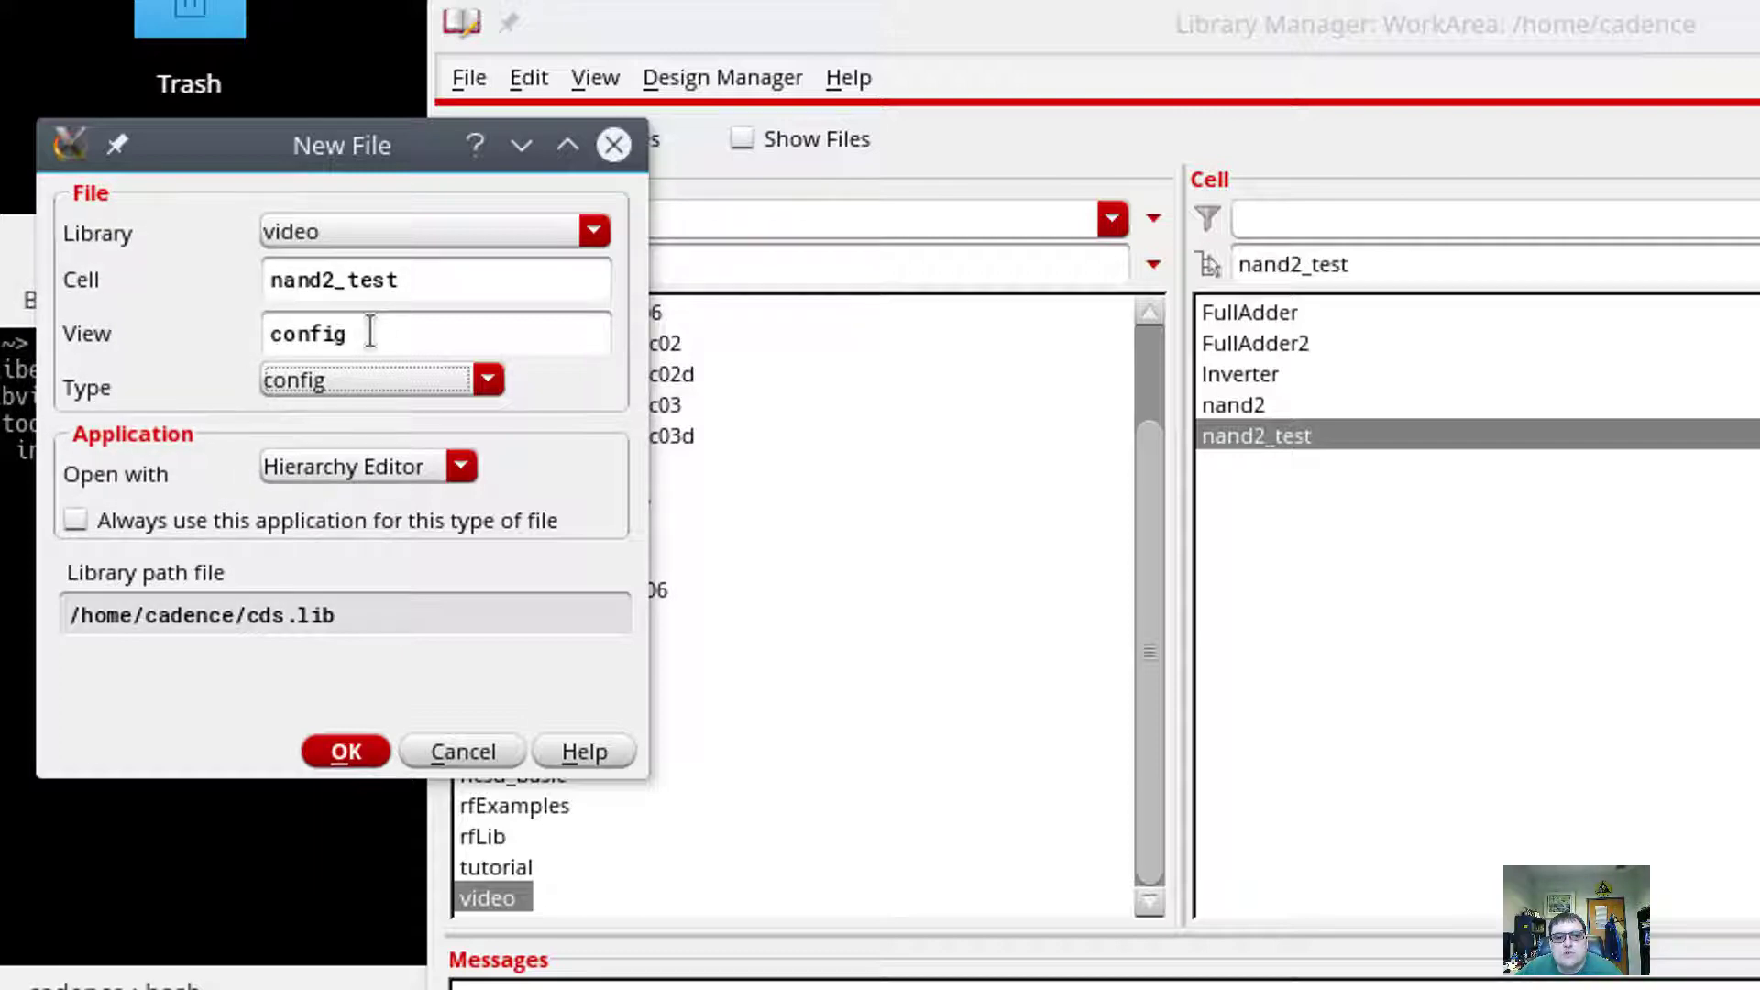
{"action": "left_click", "coordinate": [358, 380]}
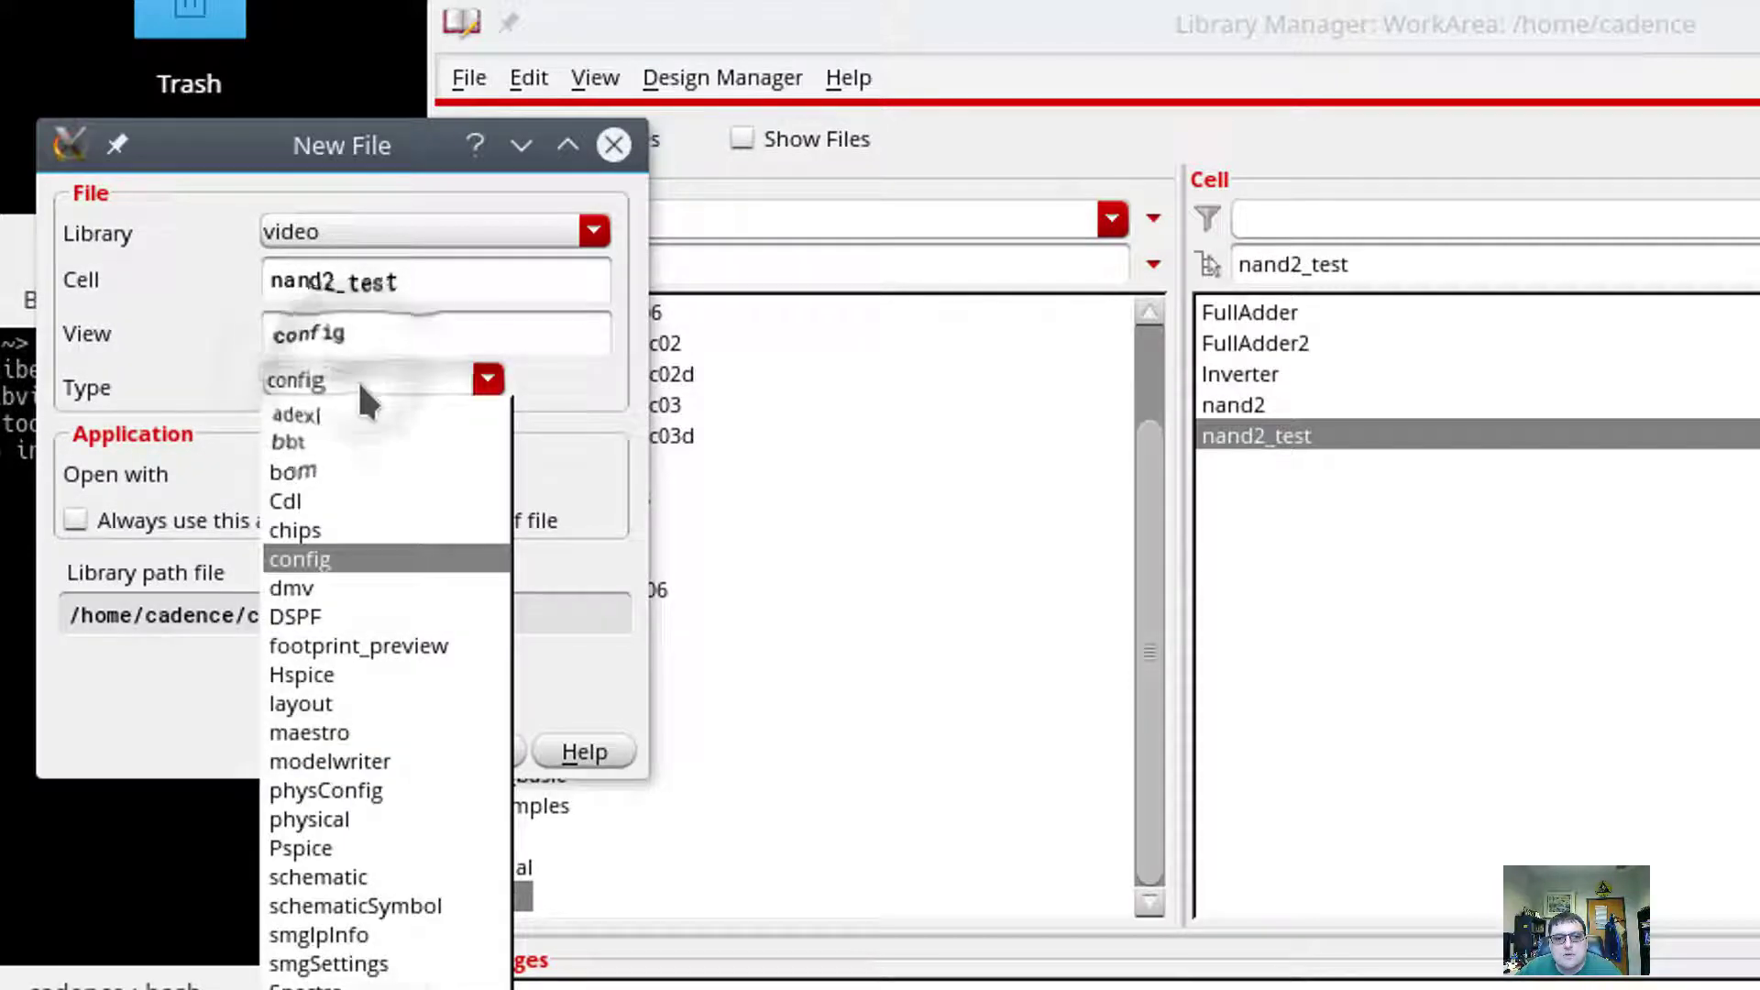
{"action": "left_click", "coordinate": [357, 379]}
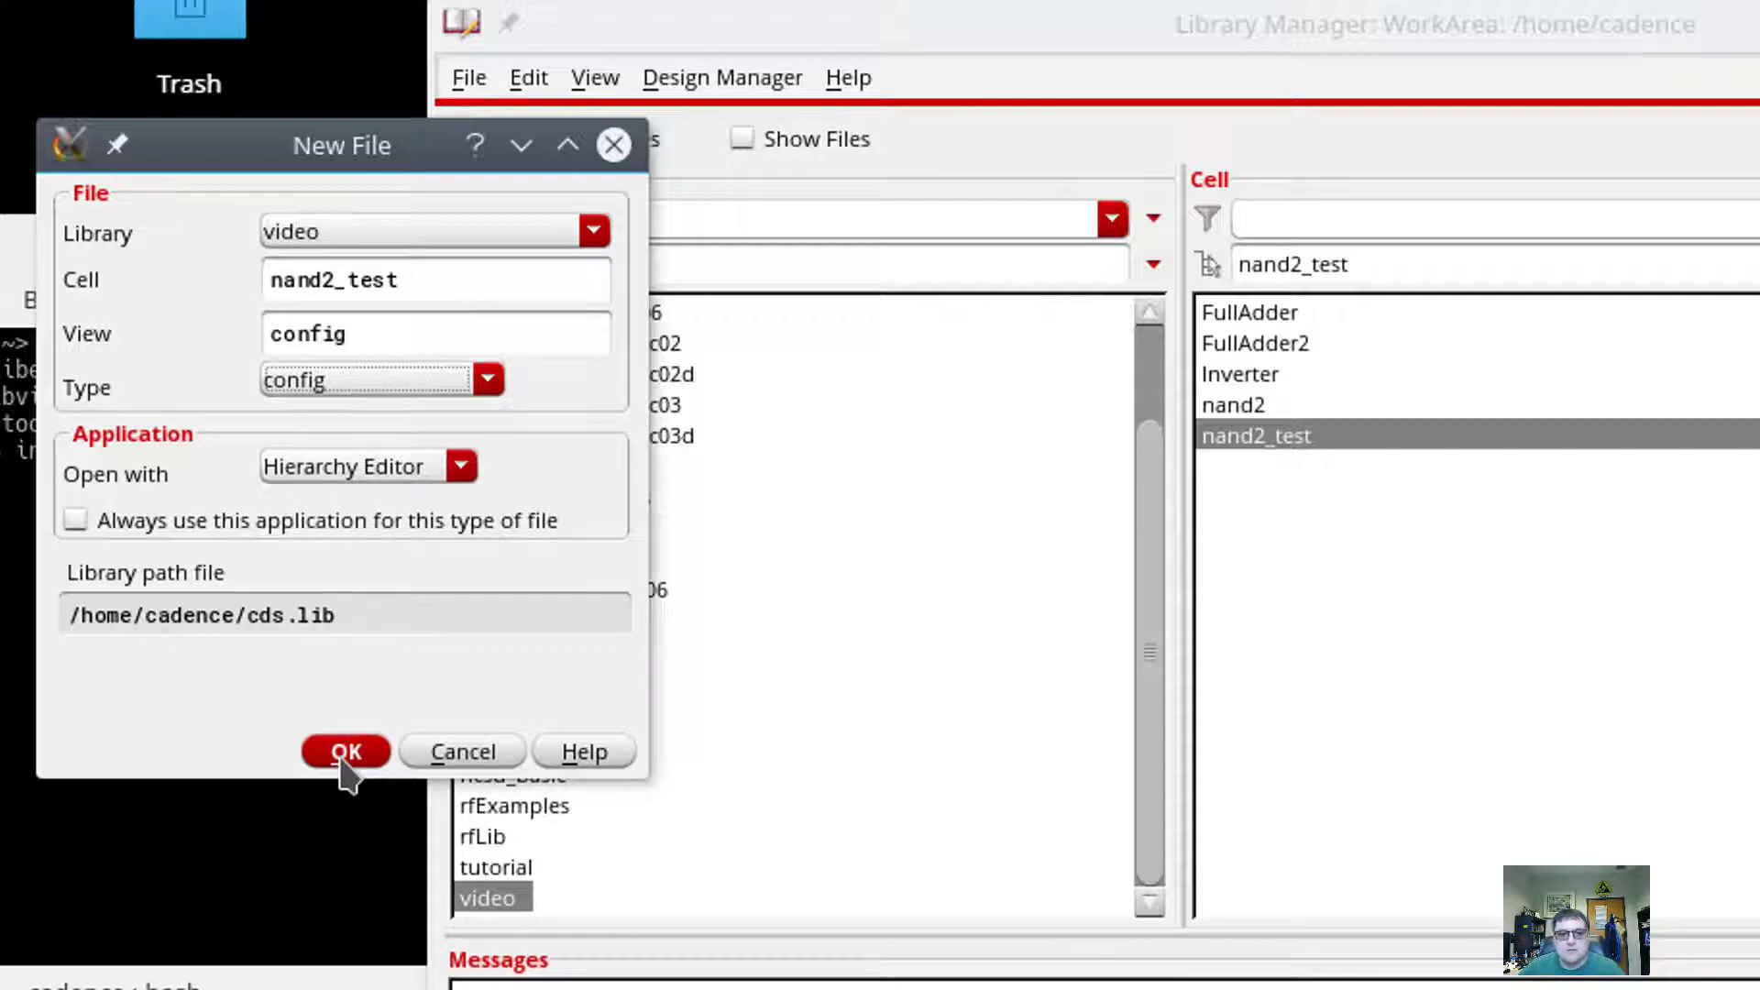
{"action": "left_click", "coordinate": [345, 754]}
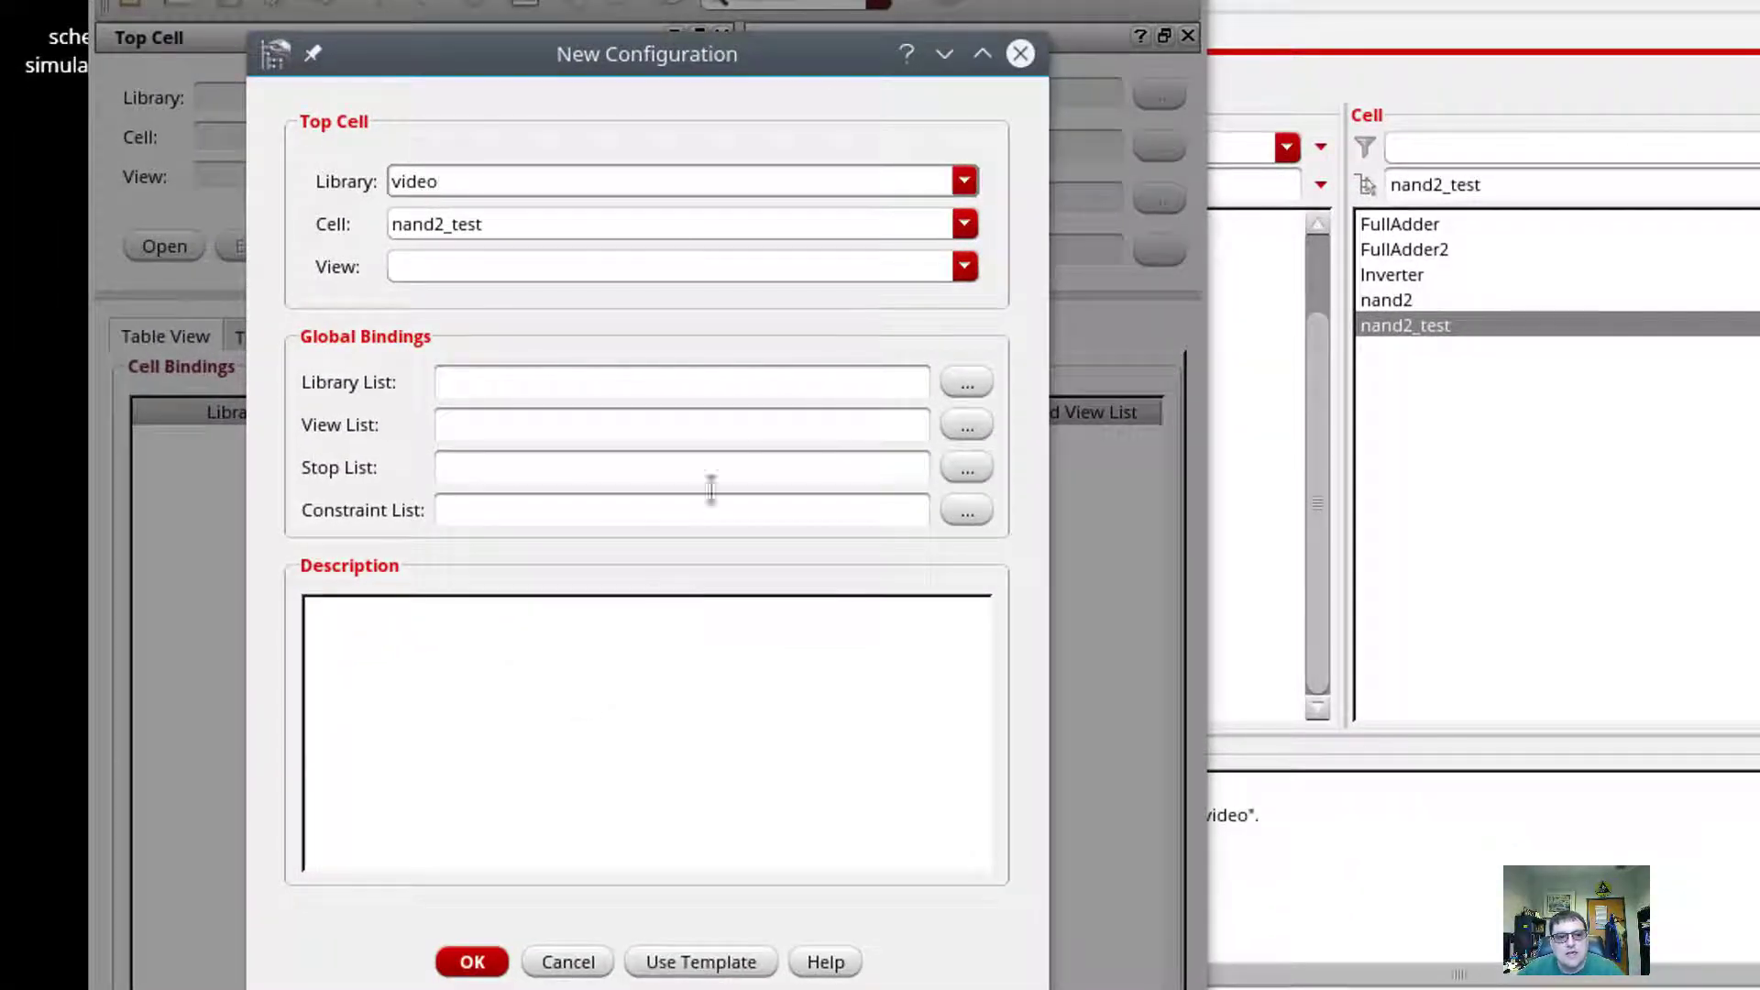
Step: Load the spectre template into the new configuration and set the top cell's view to schematic
{"action": "left_click", "coordinate": [690, 965]}
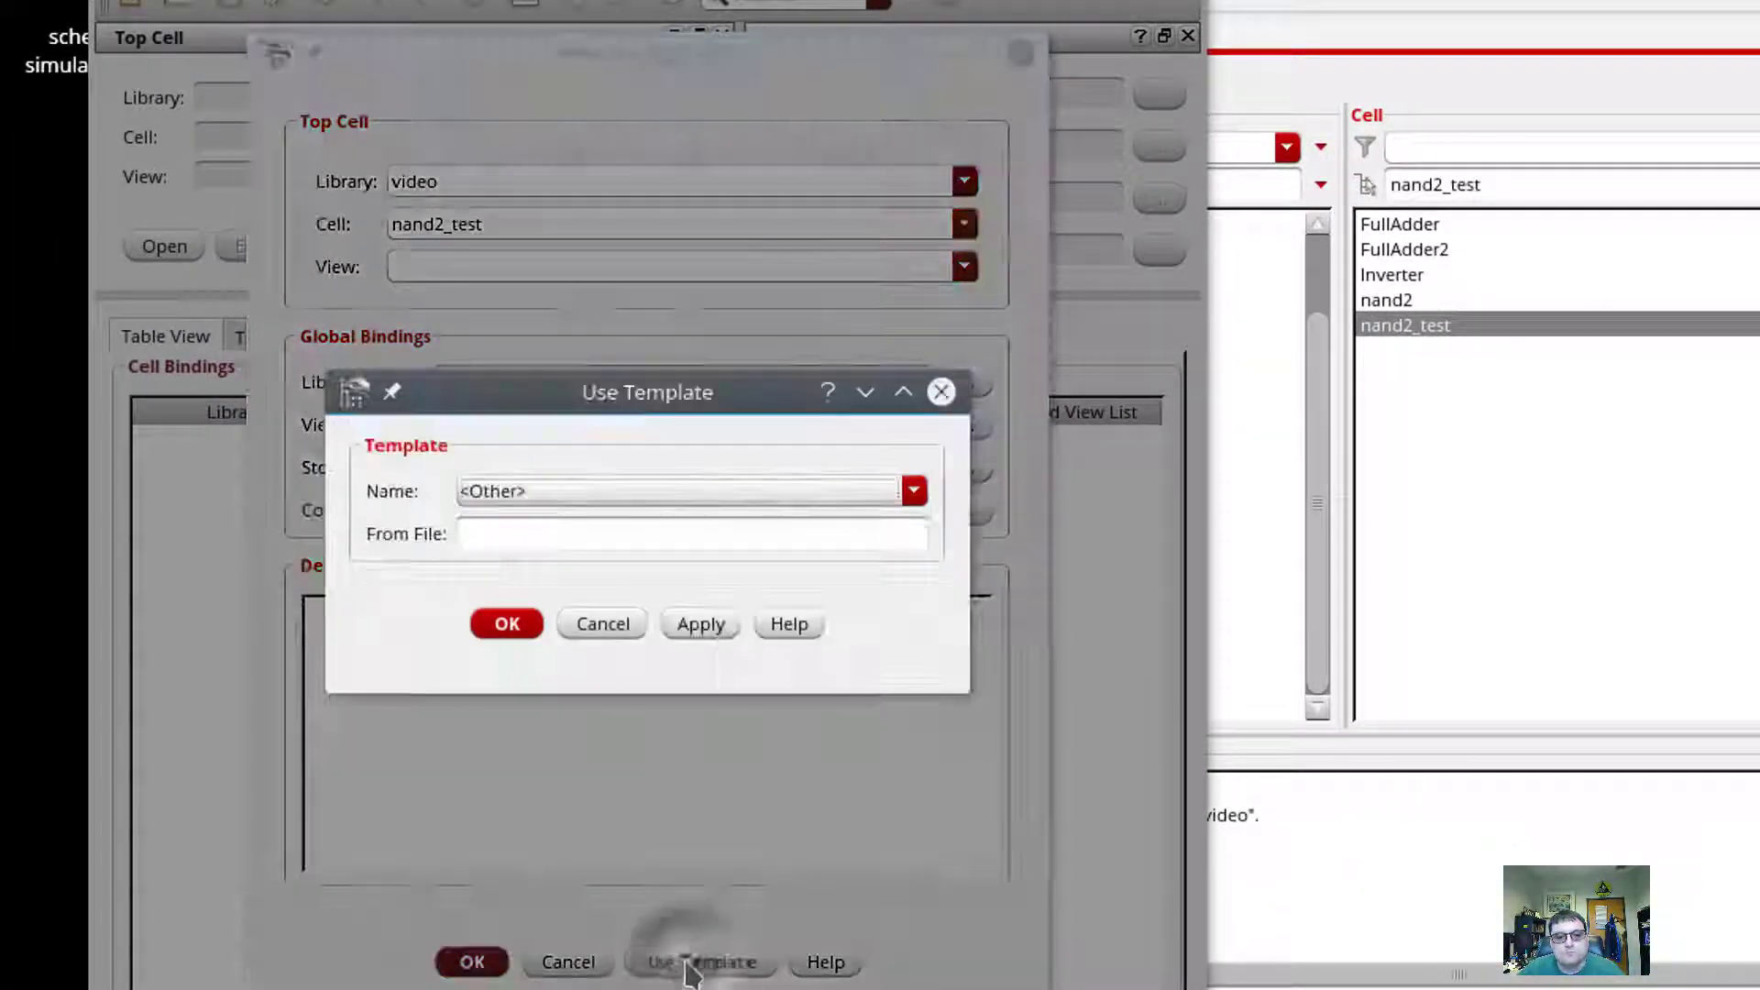
{"action": "left_click", "coordinate": [580, 486]}
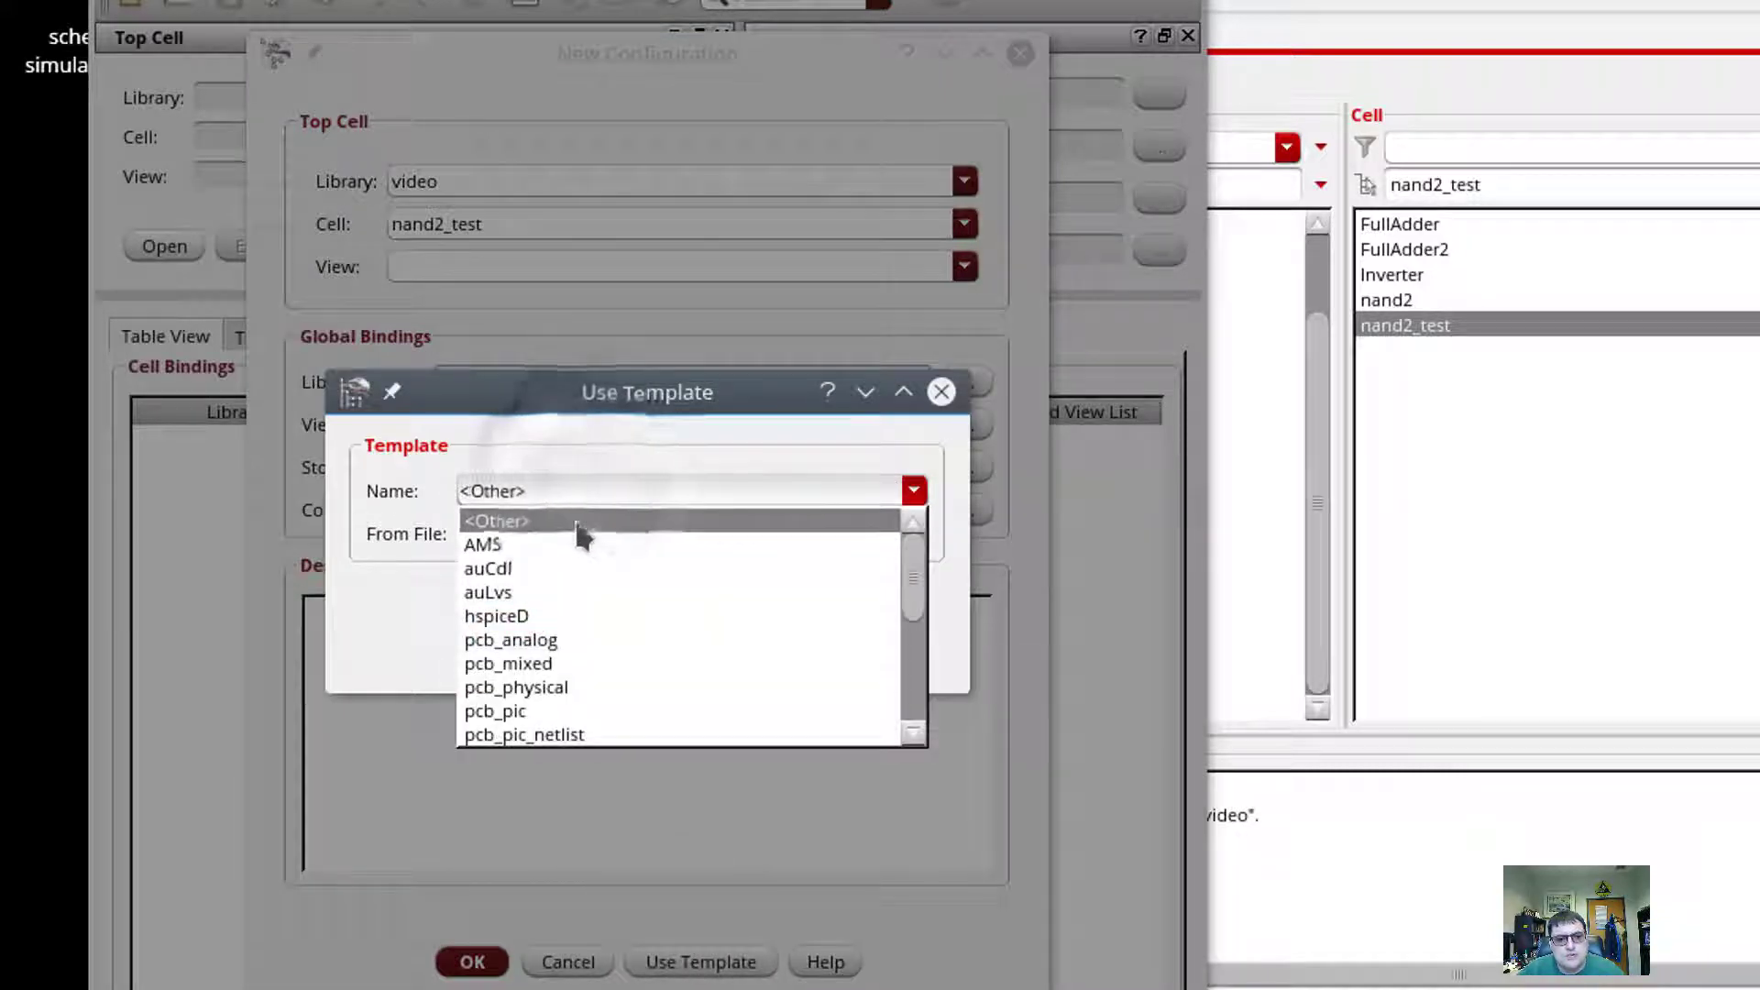
{"action": "scroll", "coordinate": [605, 633], "scroll_direction": "down", "scroll_amount": 3}
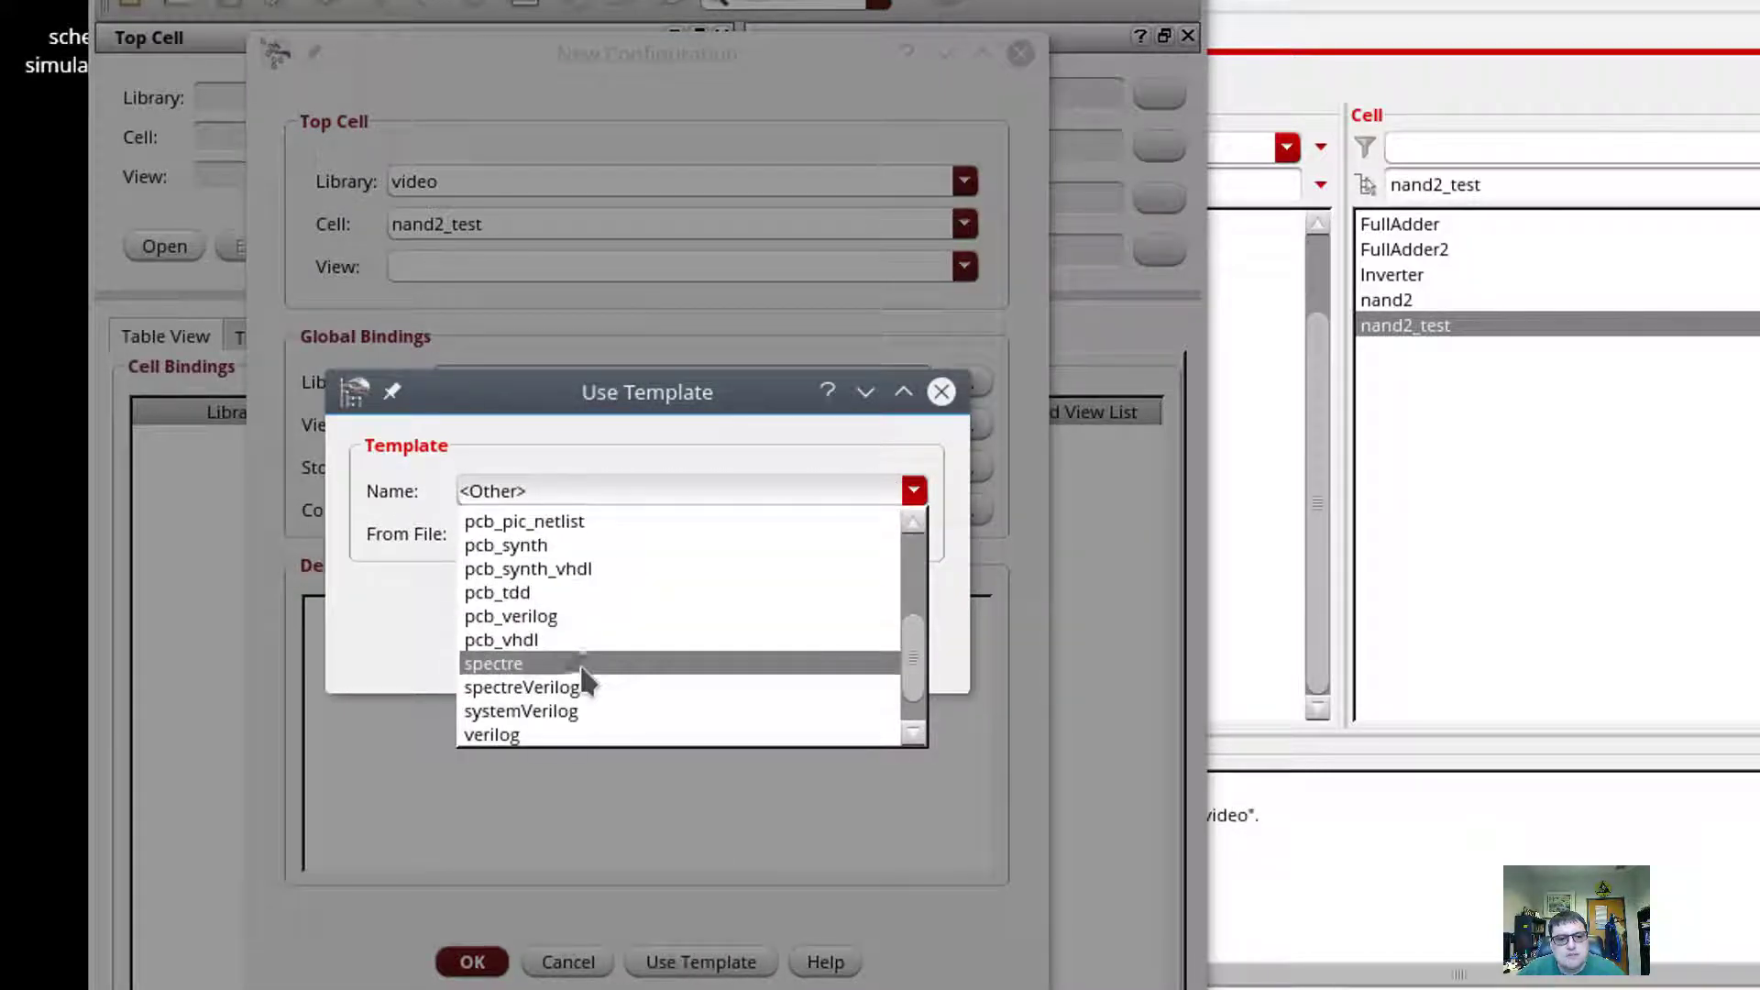
{"action": "left_click", "coordinate": [580, 664]}
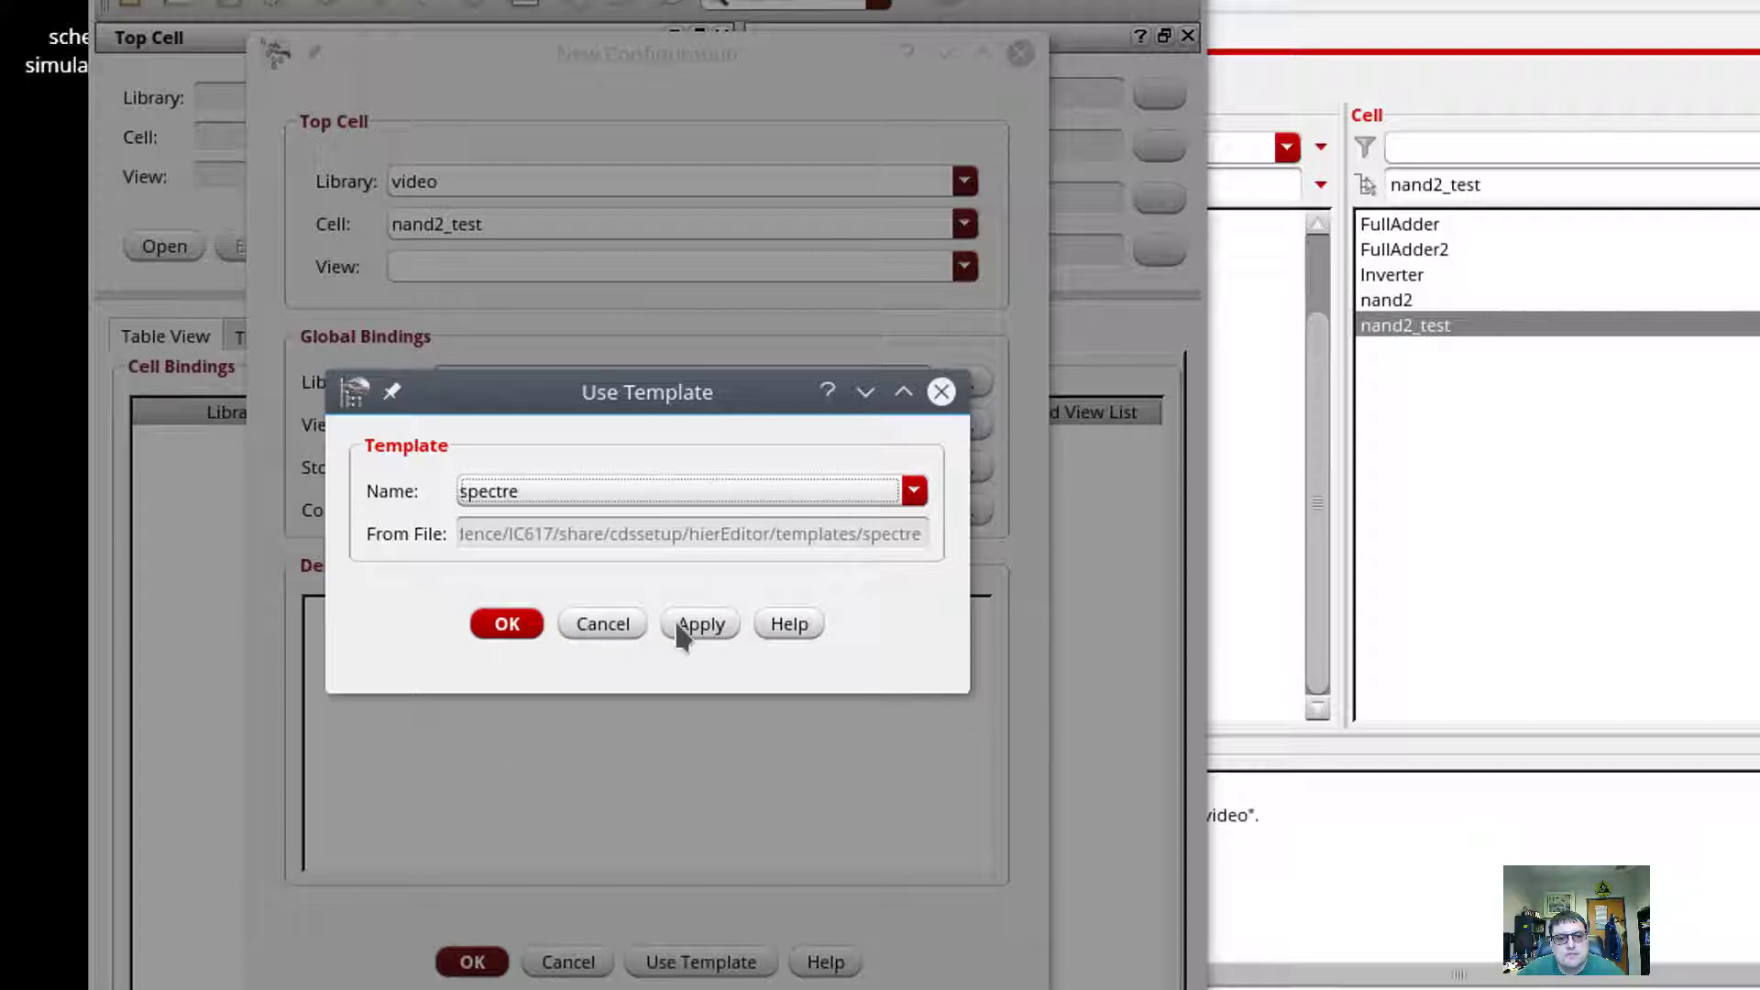
{"action": "left_click", "coordinate": [698, 624]}
{"action": "left_click", "coordinate": [510, 624]}
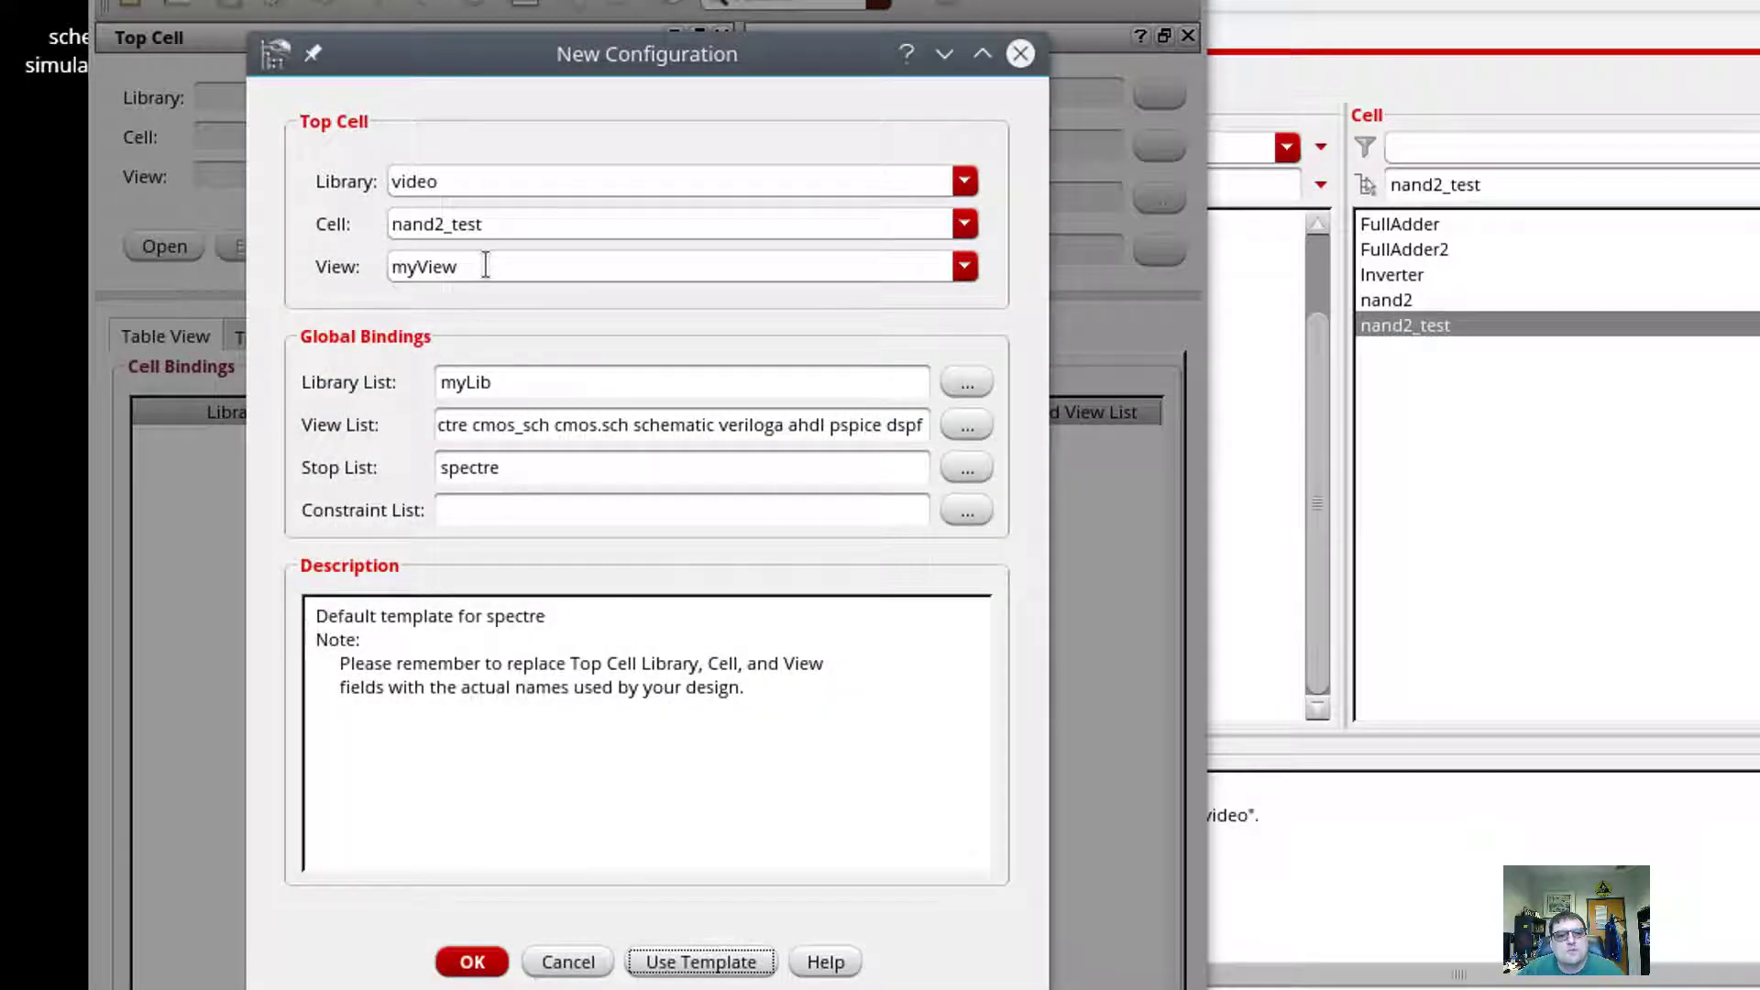
{"action": "left_click", "coordinate": [970, 271]}
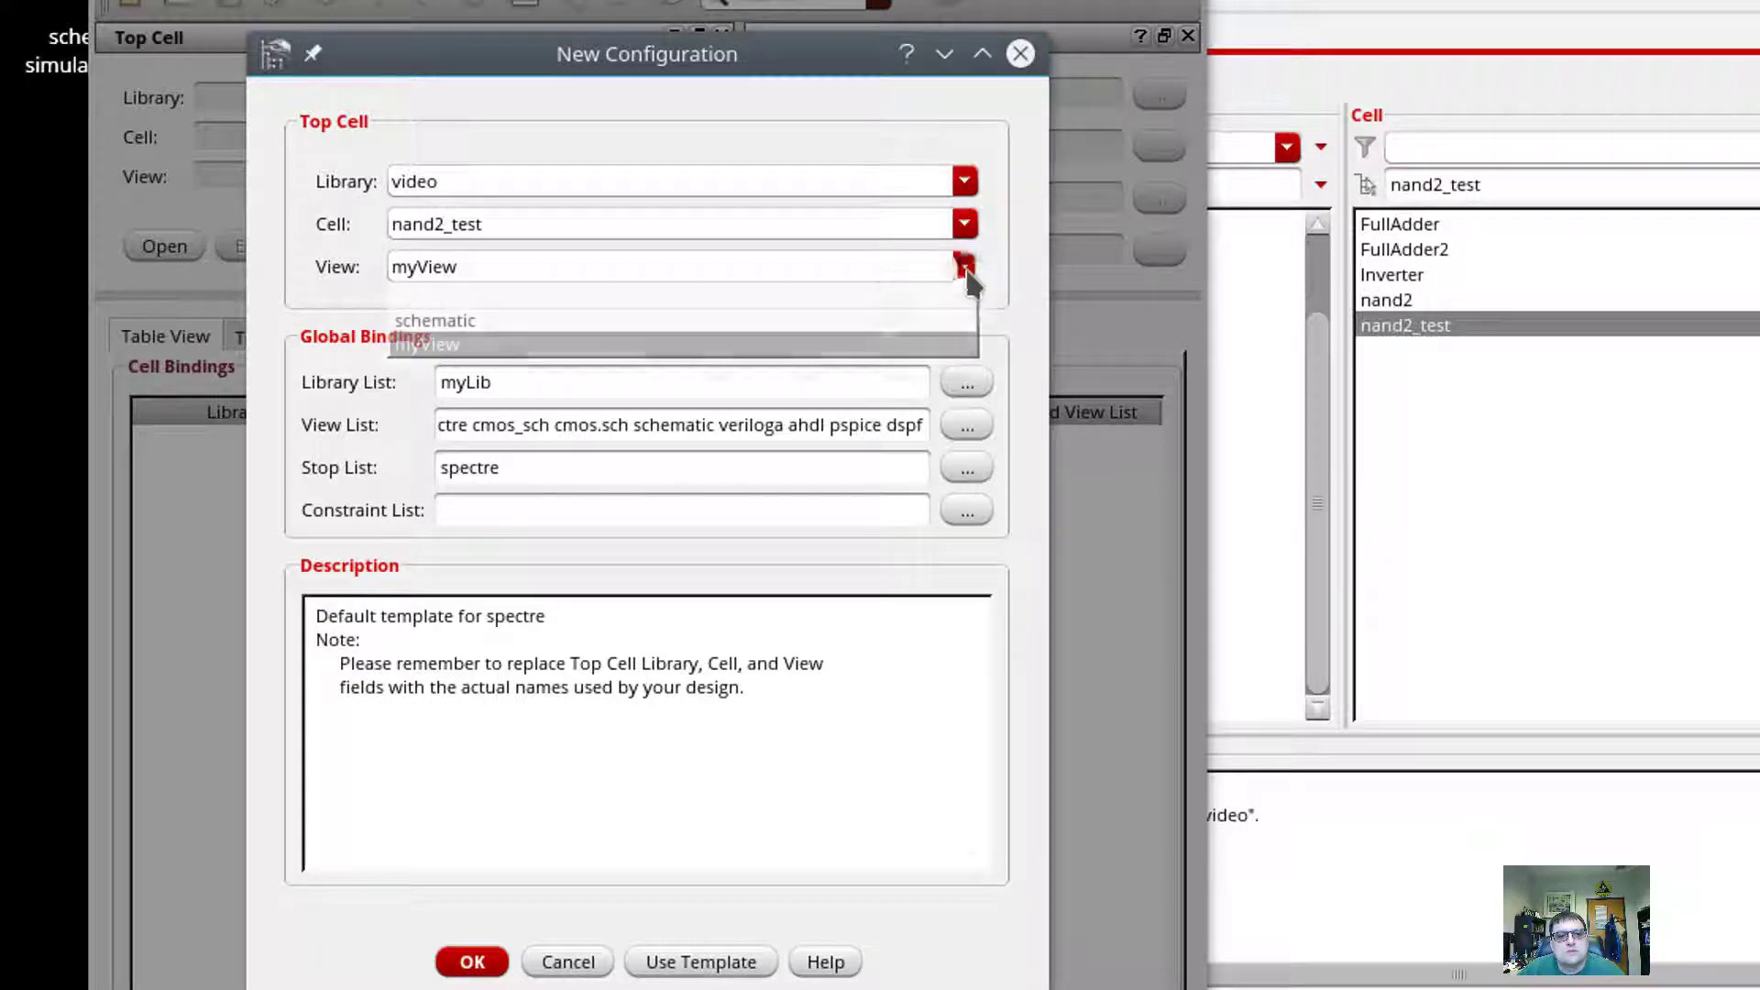
{"action": "left_click", "coordinate": [652, 321]}
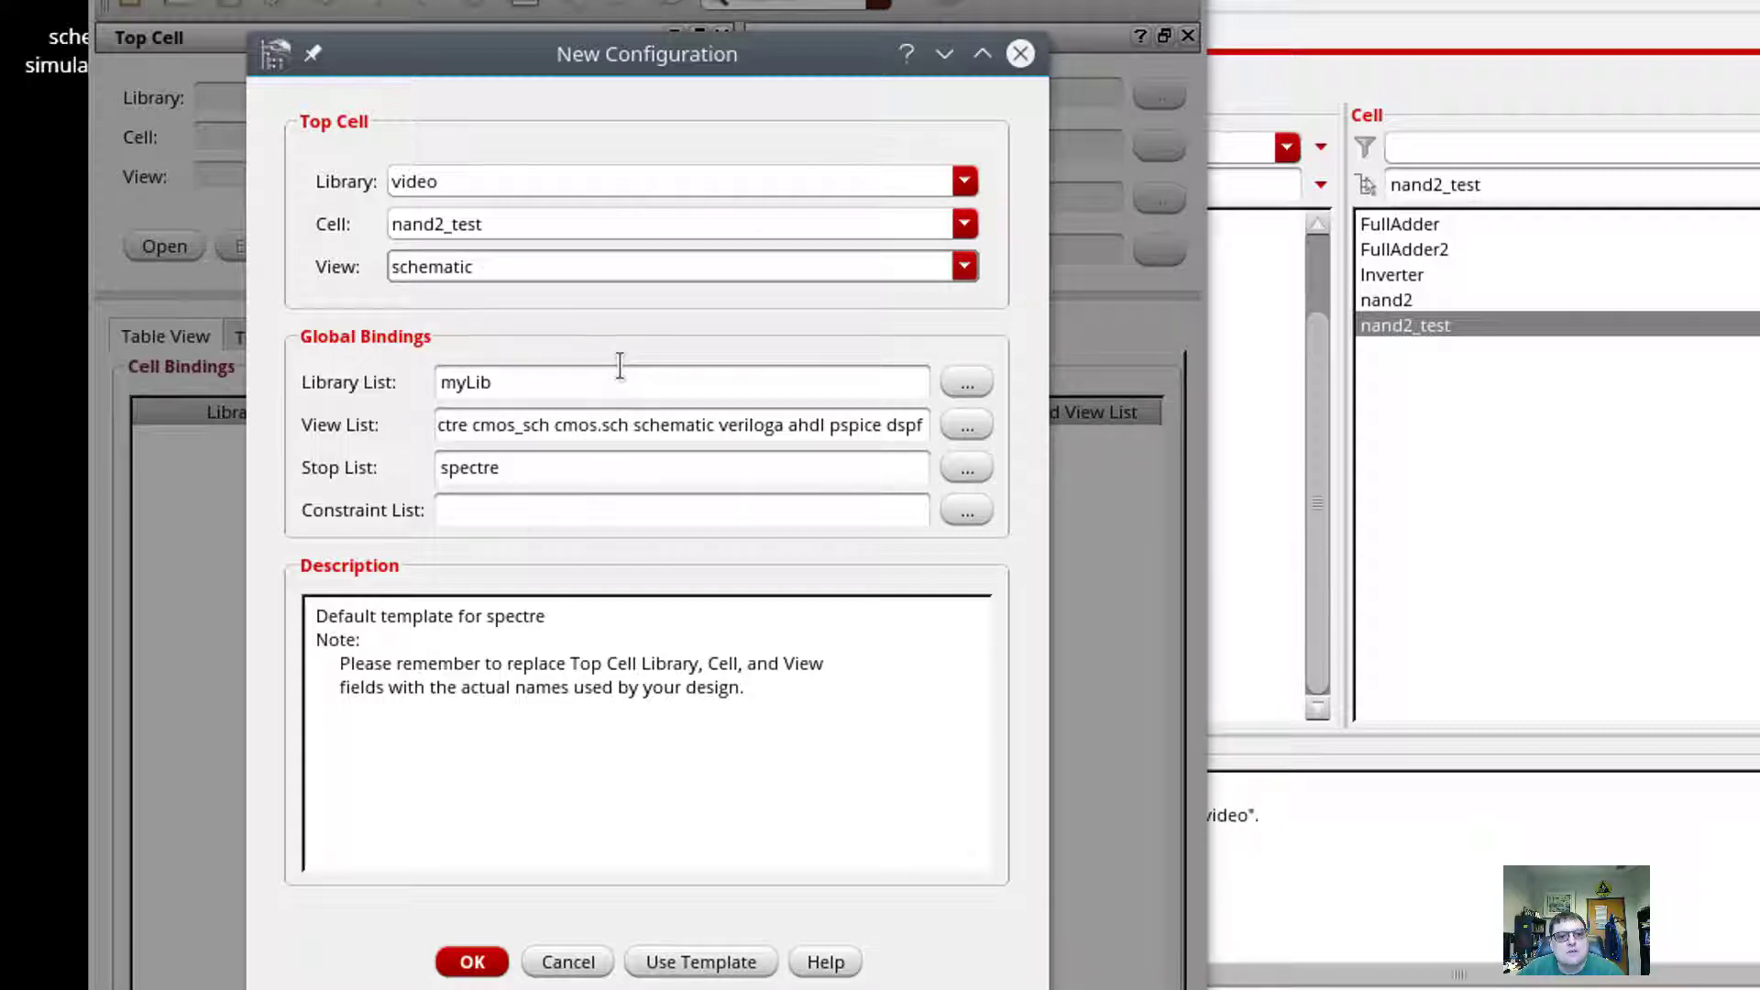
Step: Replace myLib with video in the configuration's library list and accept the new configuration
{"action": "left_click", "coordinate": [963, 381]}
{"action": "scroll", "coordinate": [705, 770], "scroll_direction": "down", "scroll_amount": 3}
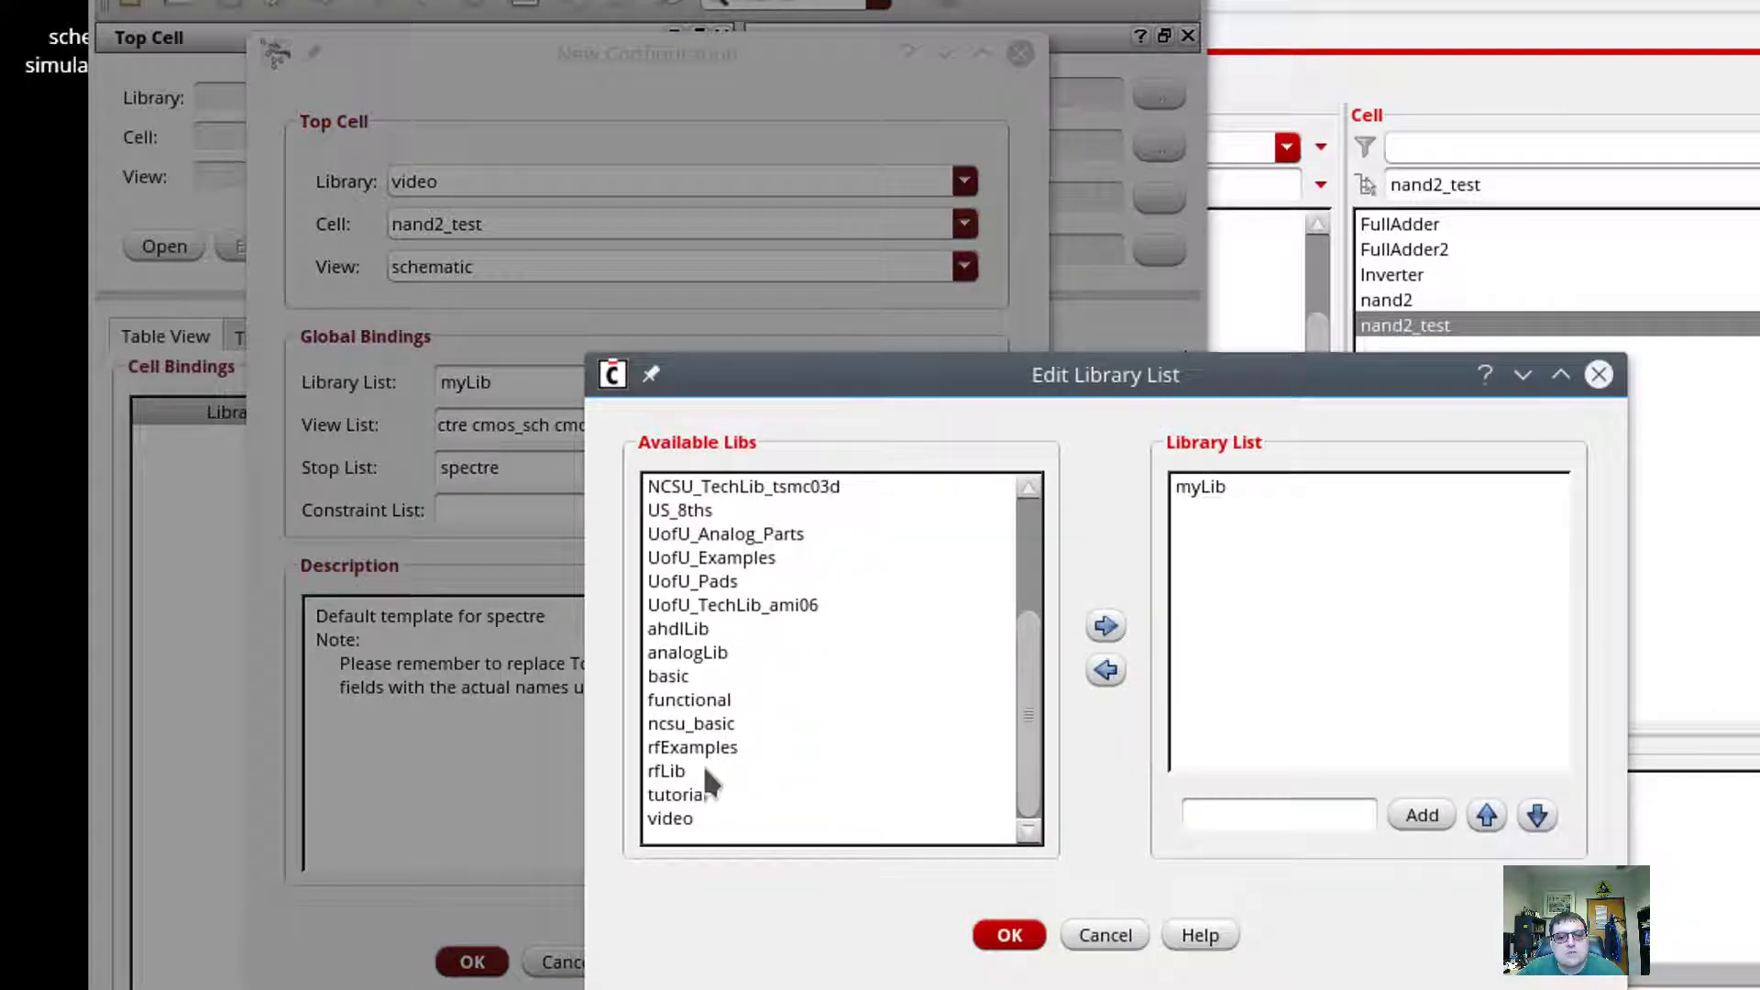
{"action": "left_click", "coordinate": [678, 819]}
{"action": "left_click", "coordinate": [1105, 626]}
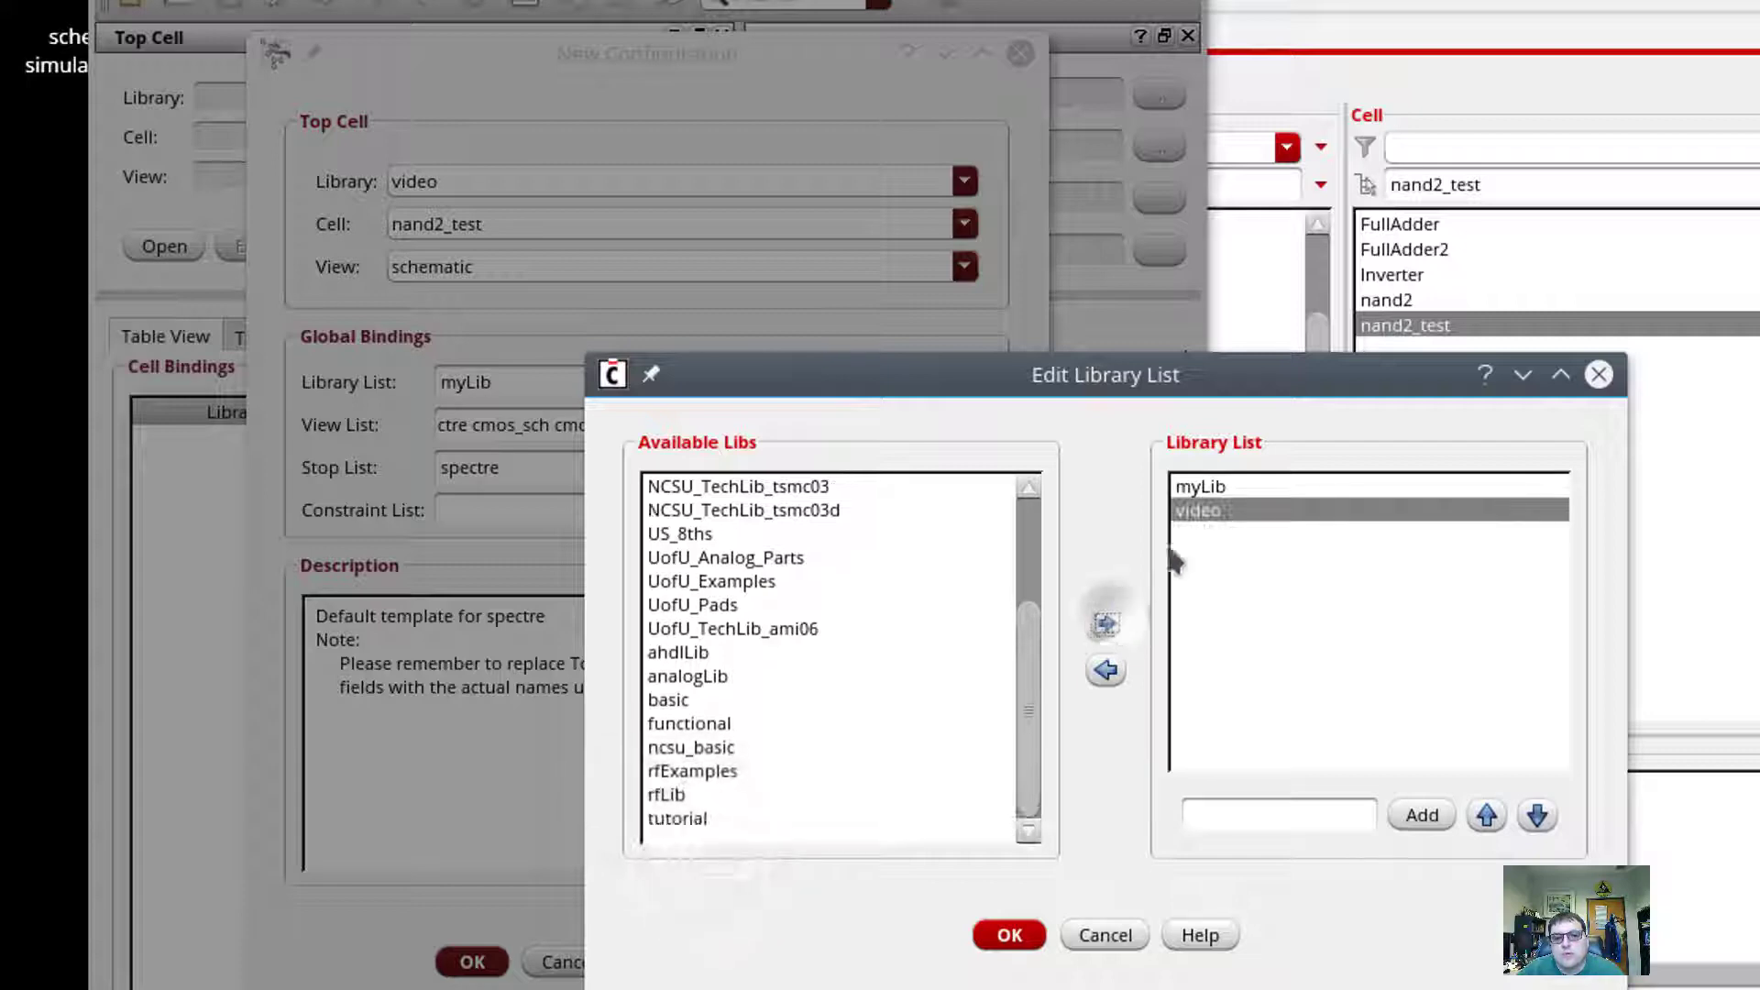
{"action": "left_click", "coordinate": [1203, 486]}
{"action": "left_click", "coordinate": [1107, 671]}
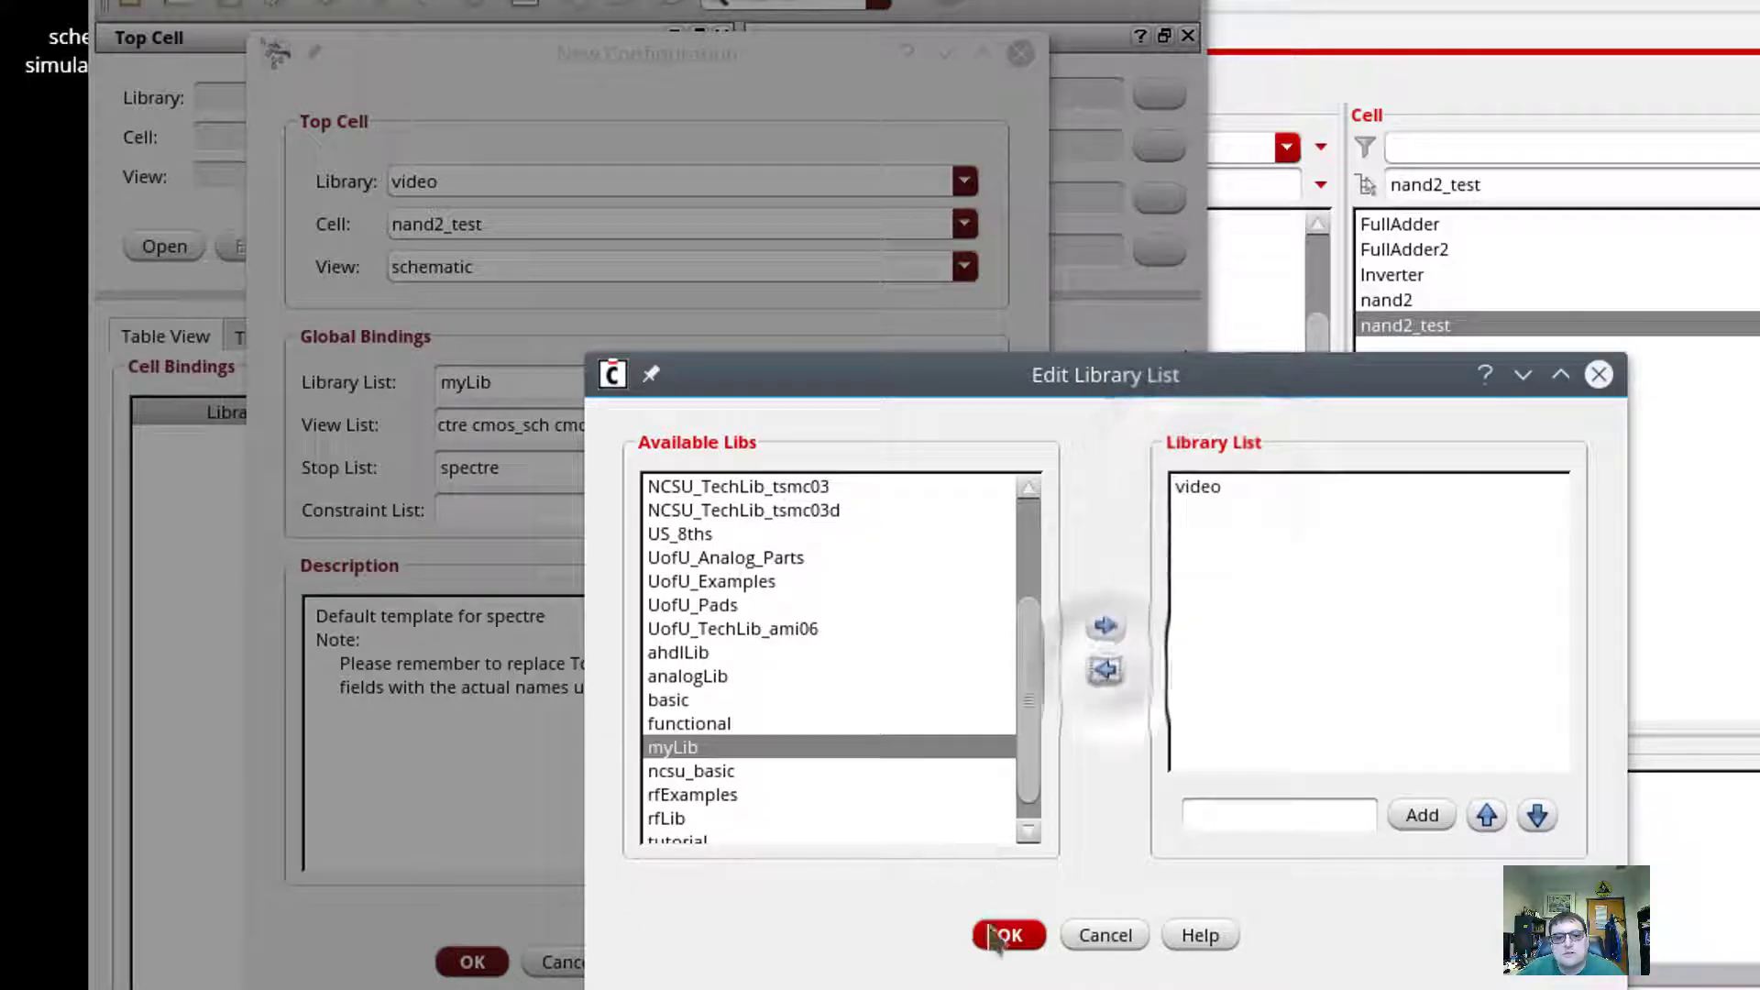
{"action": "left_click", "coordinate": [1009, 936]}
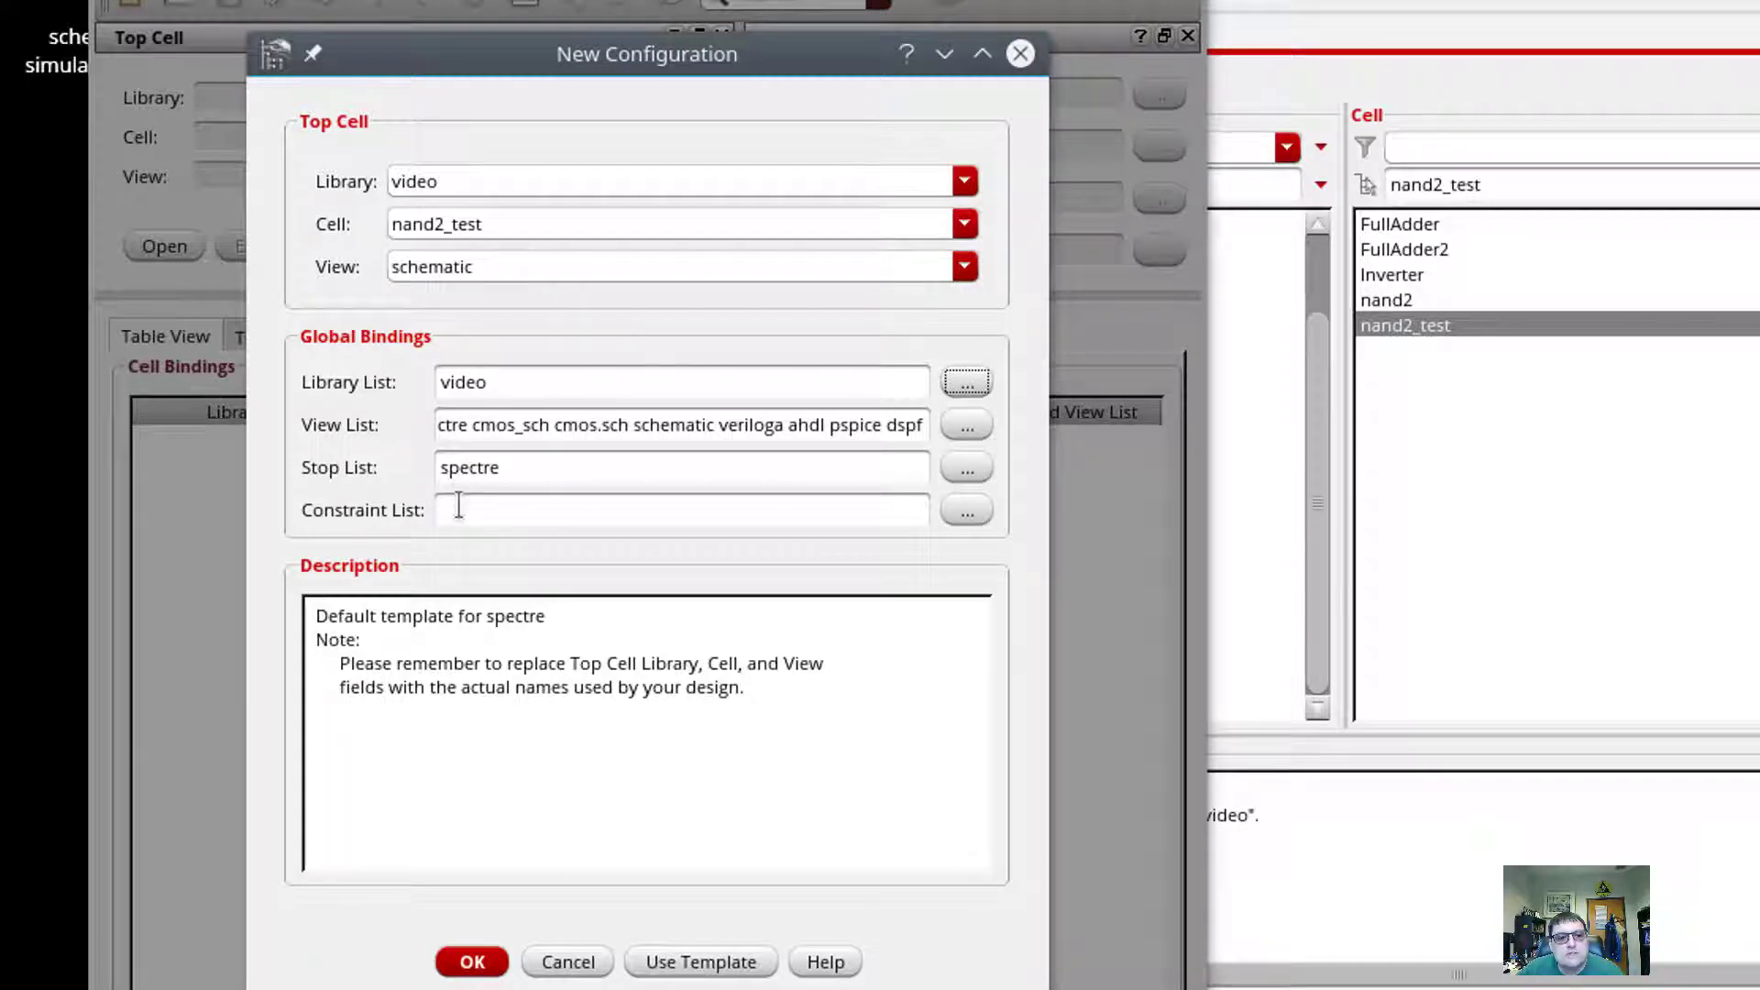
{"action": "left_click", "coordinate": [472, 963]}
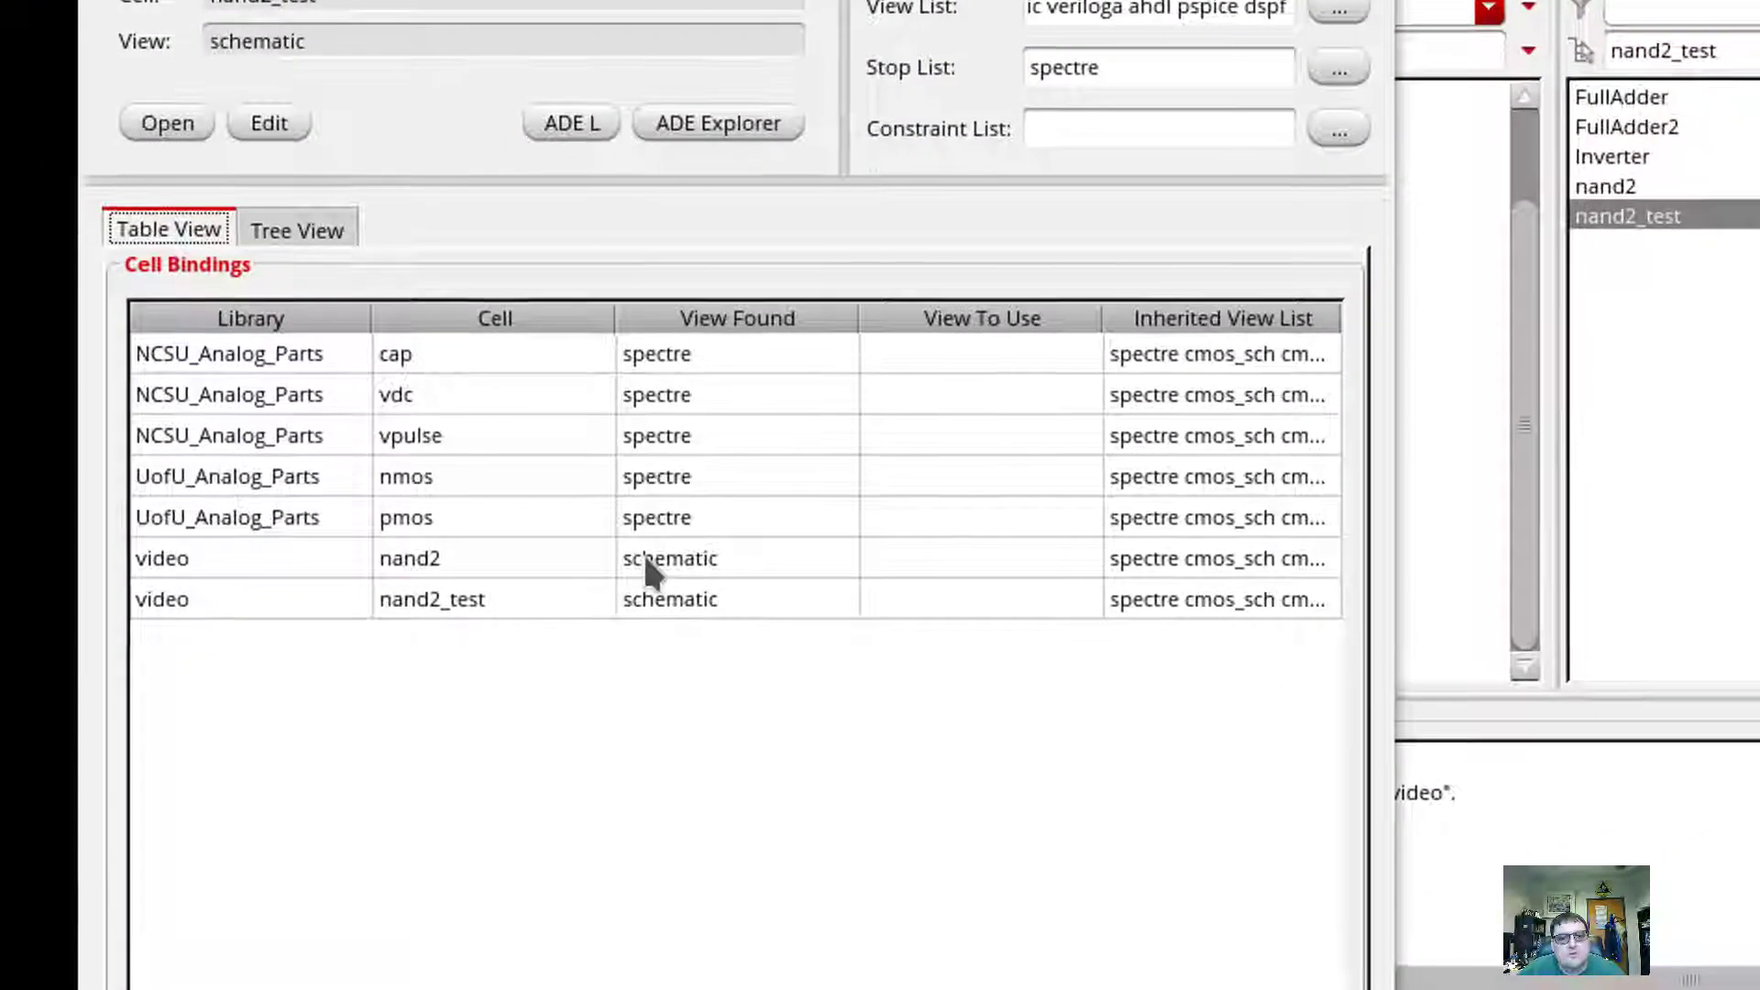
Step: Bind the nand2 cell to its analog_extracted view in the configuration's cell bindings
{"action": "left_click", "coordinate": [634, 658]}
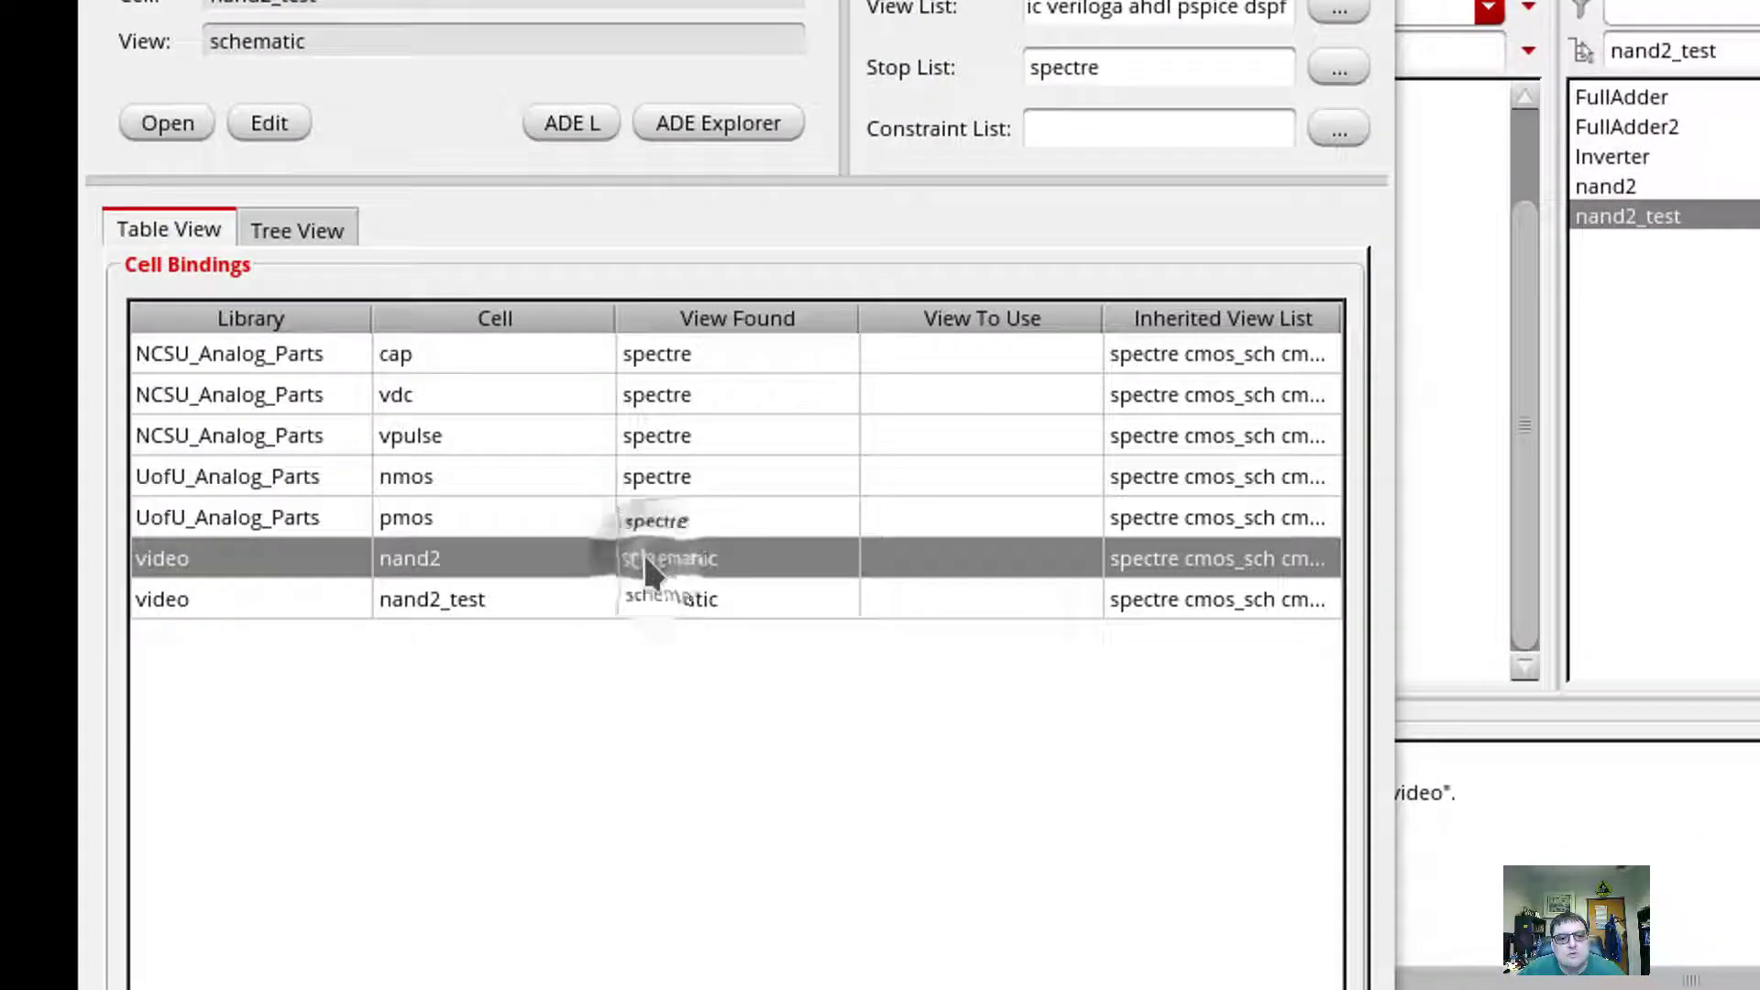
{"action": "right_click", "coordinate": [643, 554]}
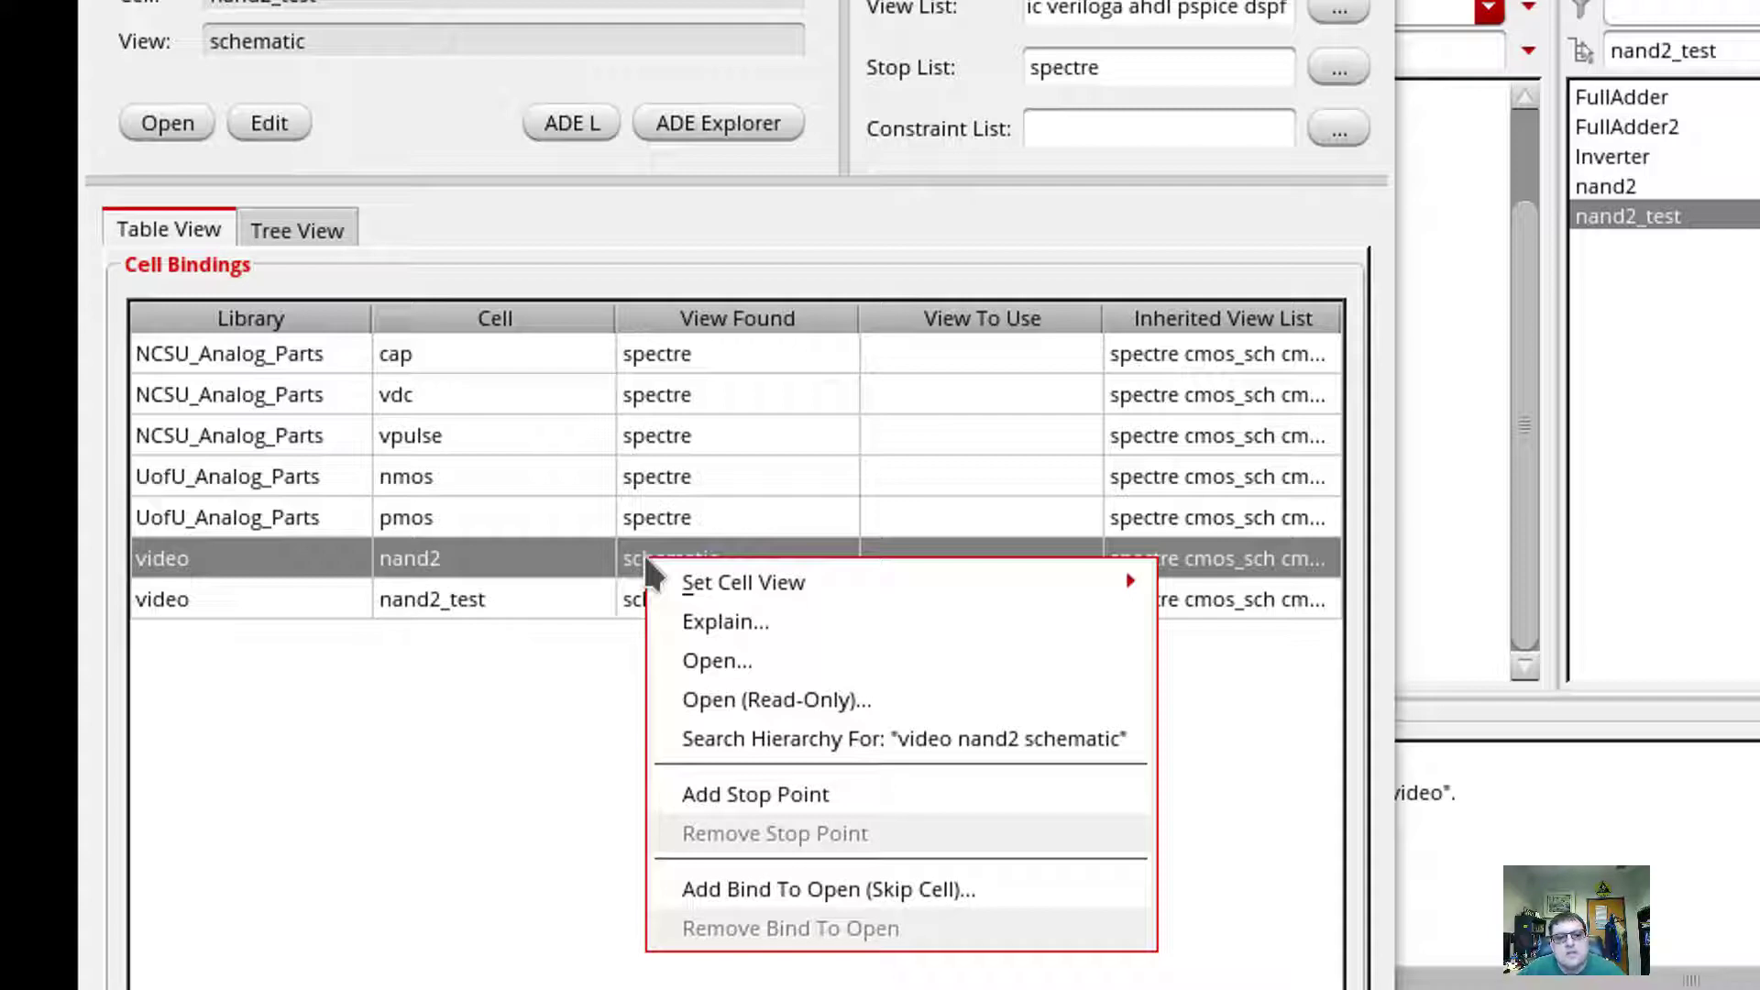
{"action": "mouse_move", "coordinate": [678, 587]}
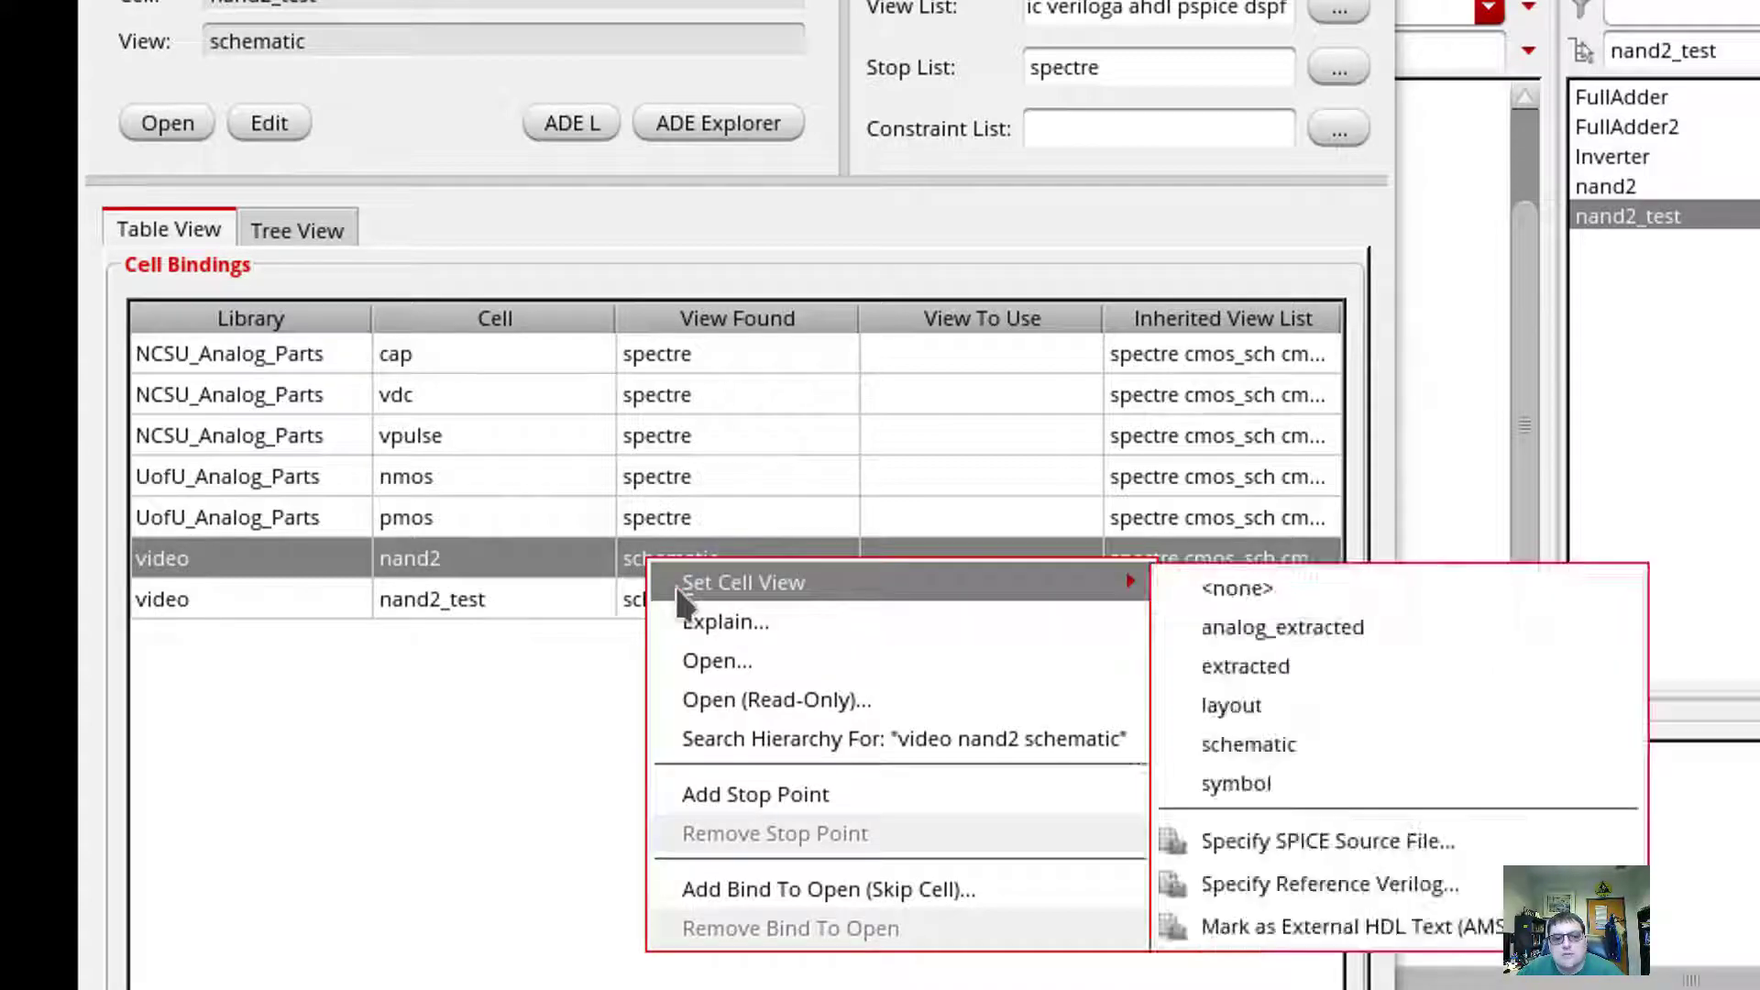
{"action": "left_click", "coordinate": [1270, 632]}
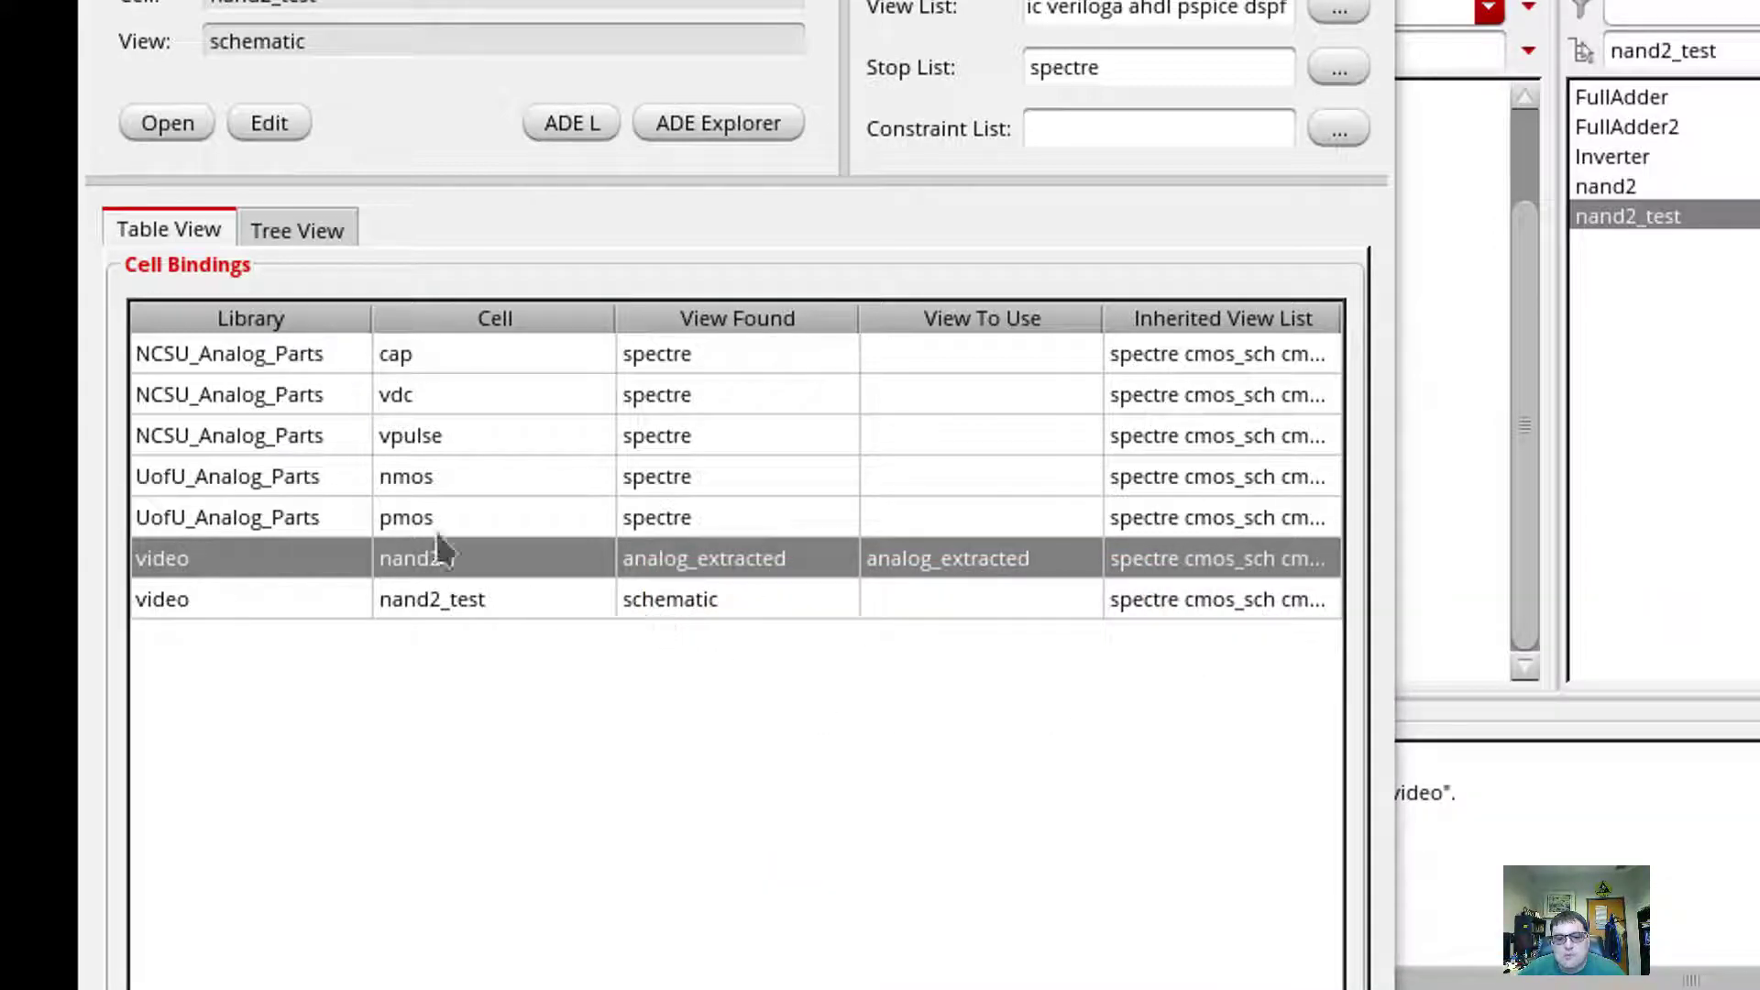
Step: Show the configuration as an instance tree, expand instance I0 and widen the Instance column to examine its extracted components
{"action": "left_click", "coordinate": [268, 231]}
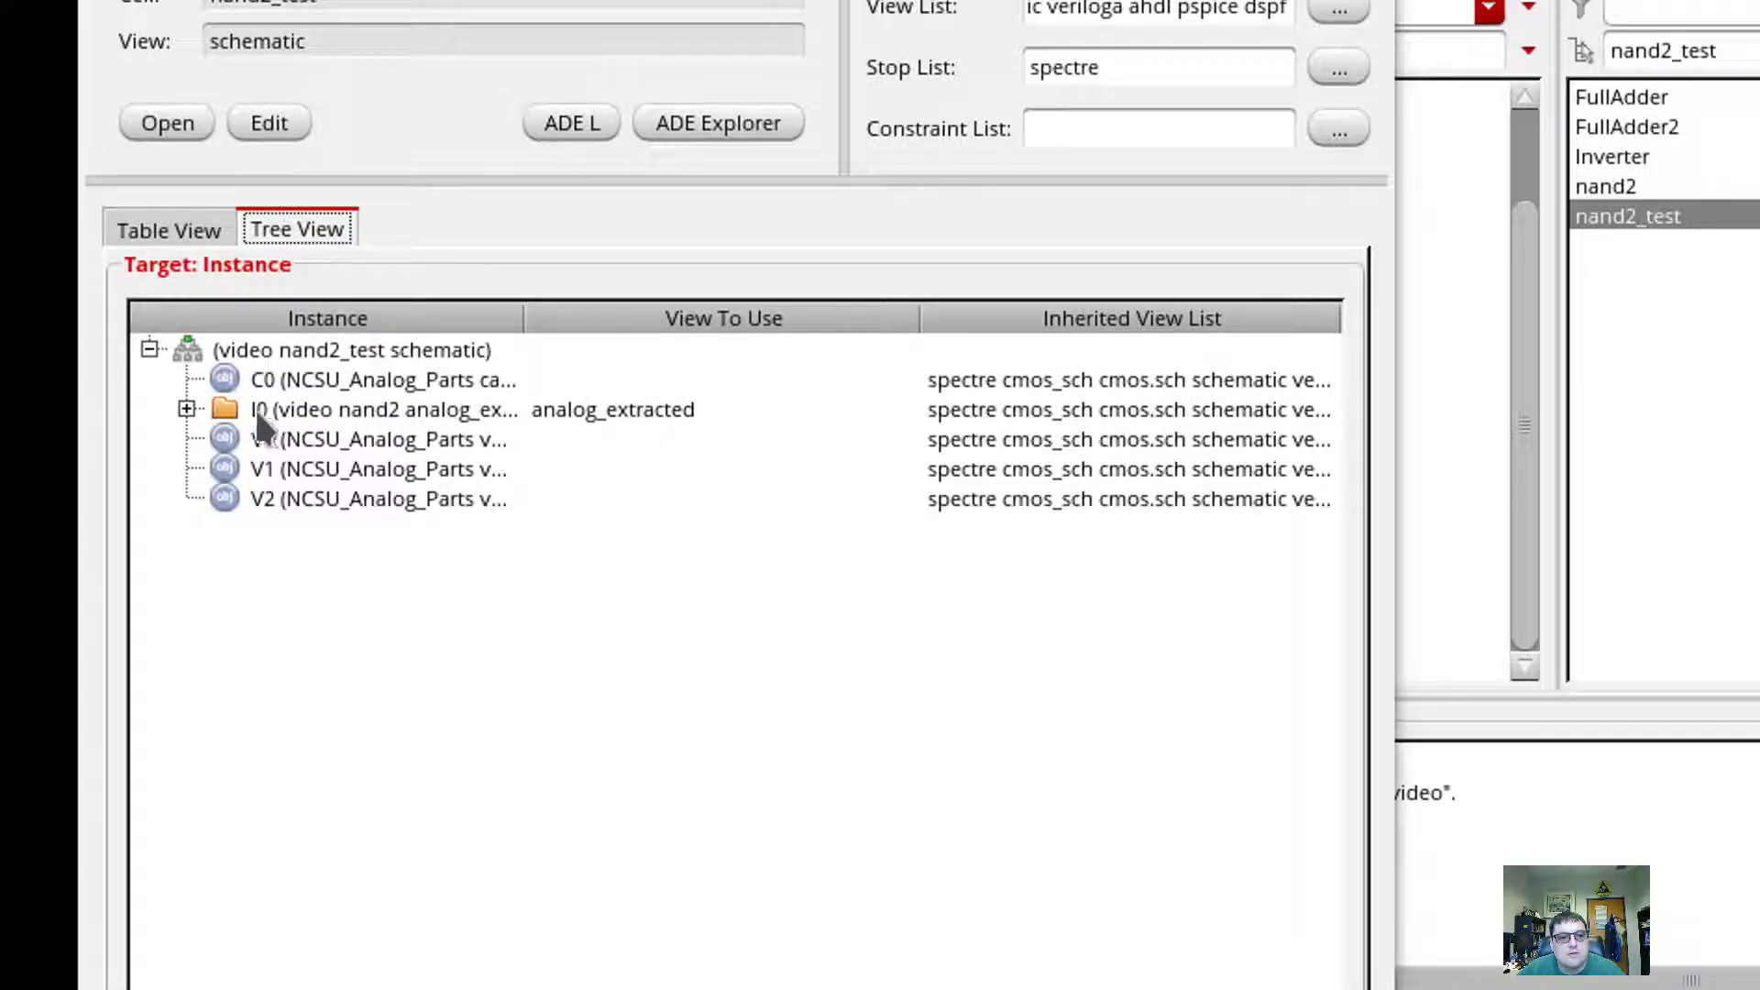
{"action": "left_click", "coordinate": [186, 409]}
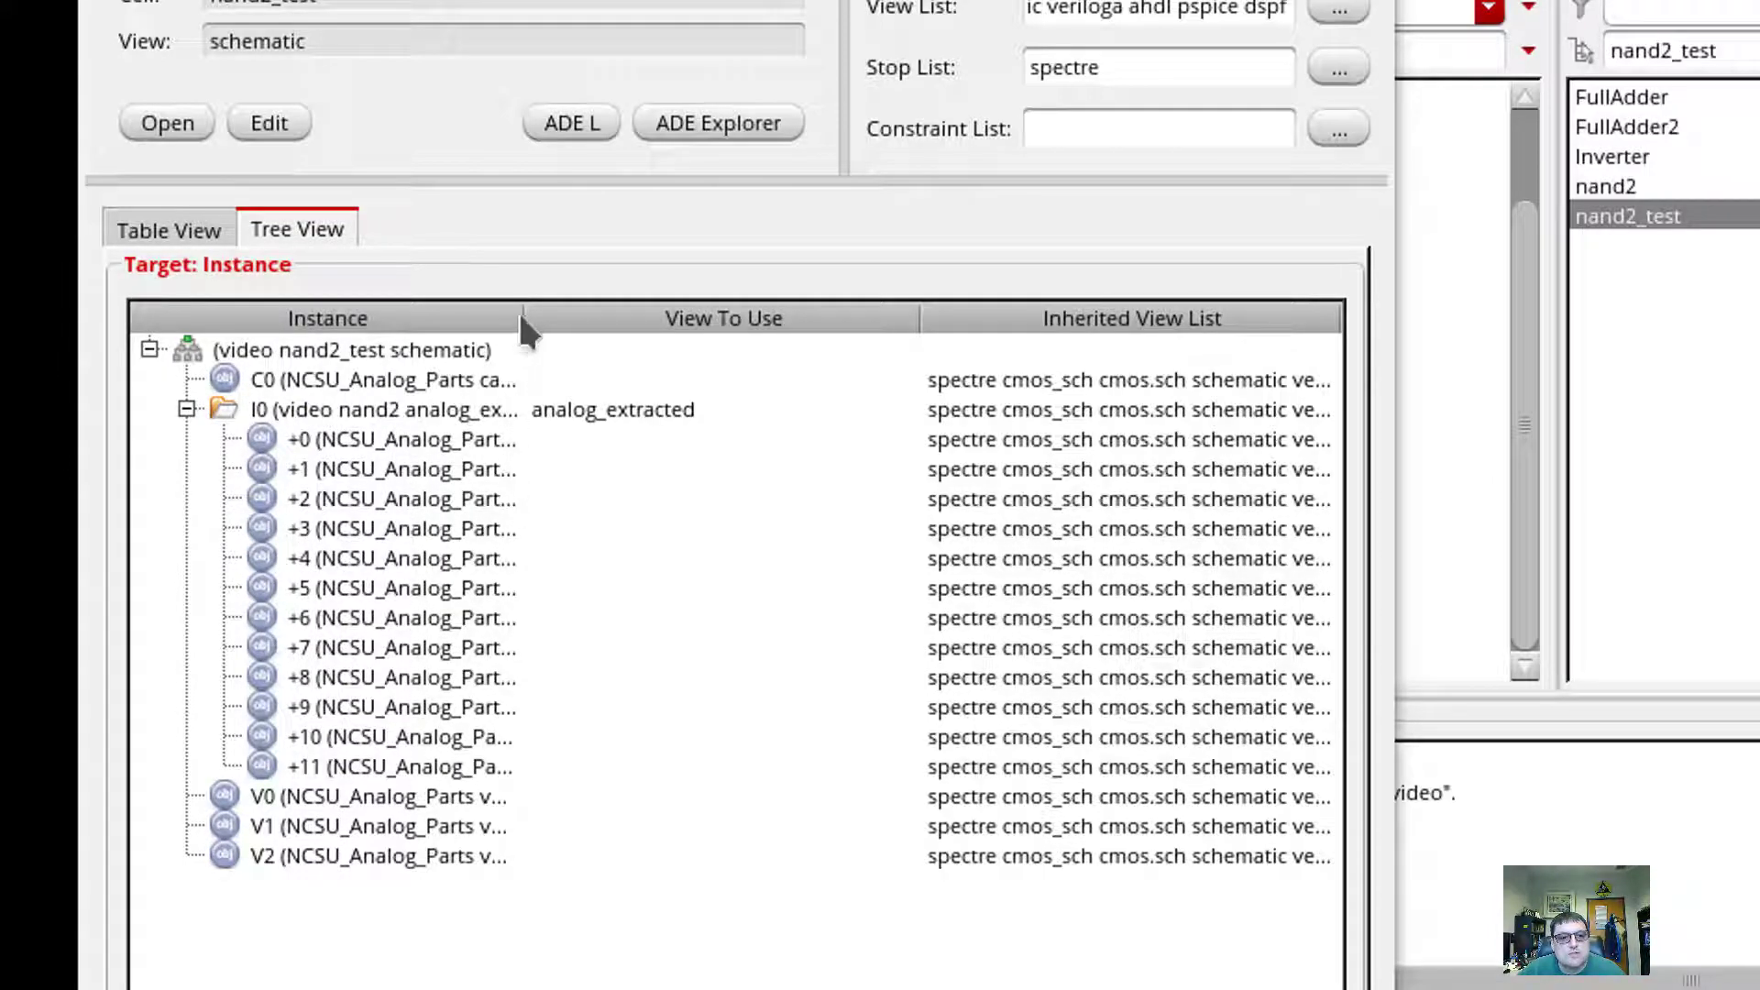
{"action": "left_click_drag", "start_coordinate": [524, 313], "coordinate": [759, 328]}
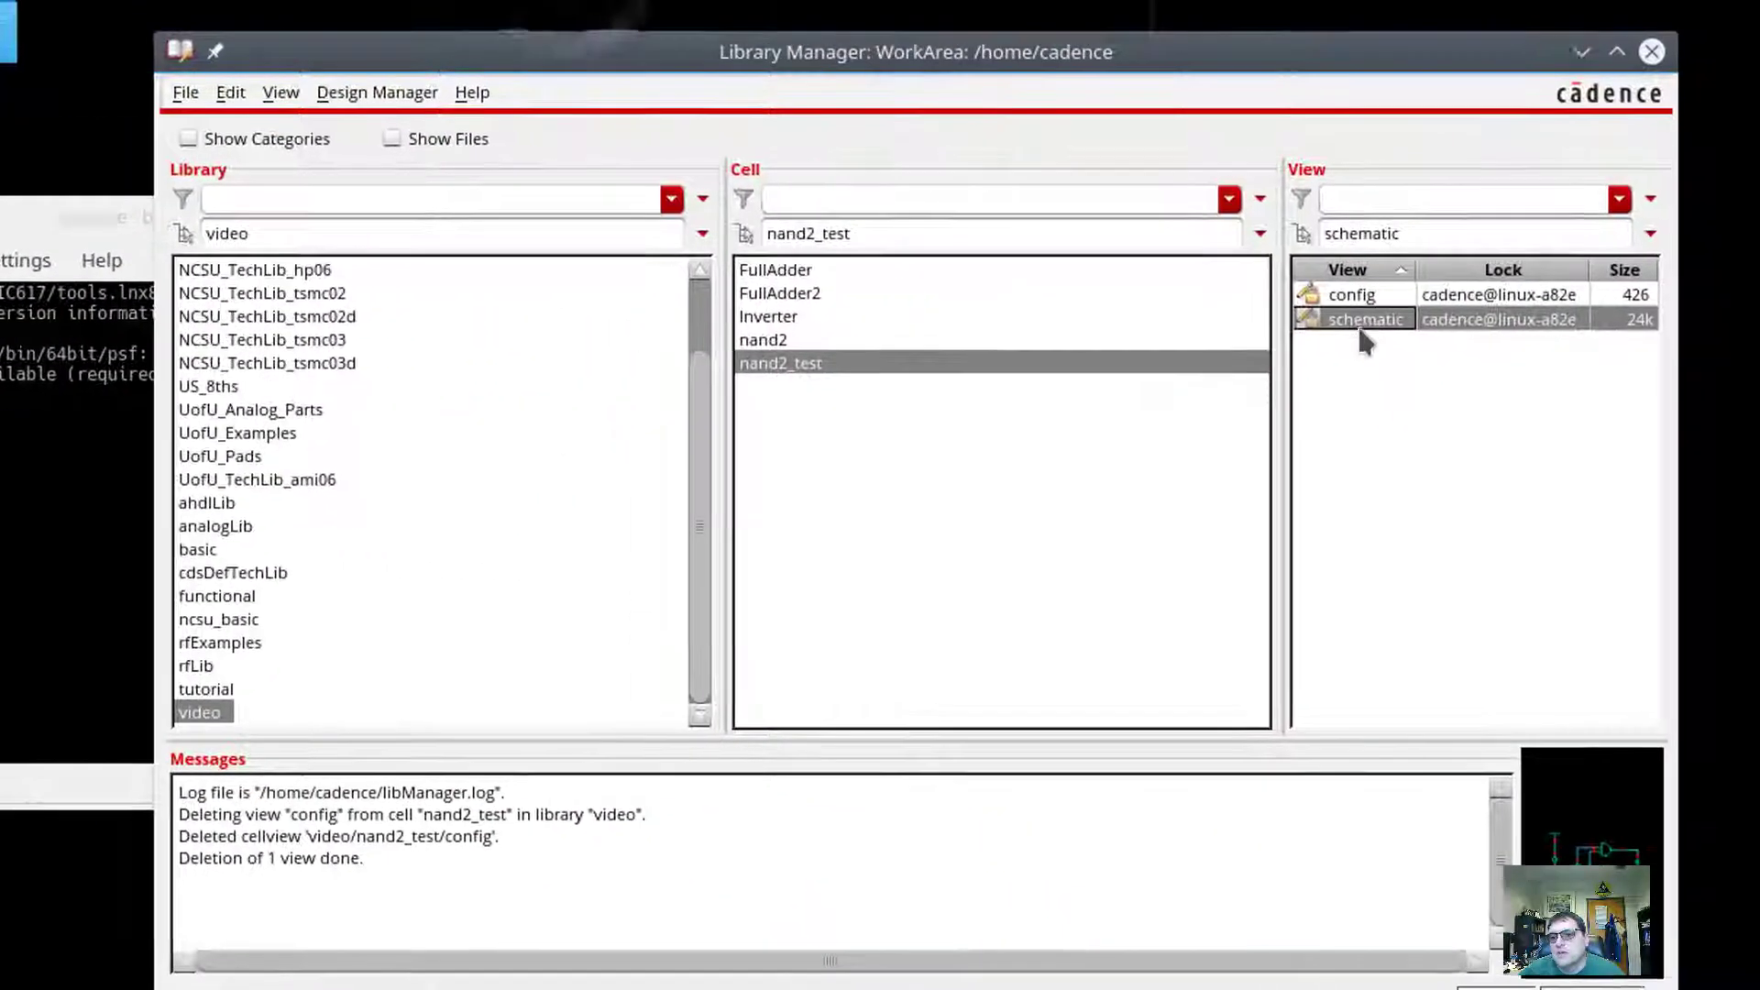
Step: Open nand2_test's config with both the configuration and its top cell schematic for editing, and launch ADE L from the Hierarchy Editor
{"action": "left_click", "coordinate": [1338, 296]}
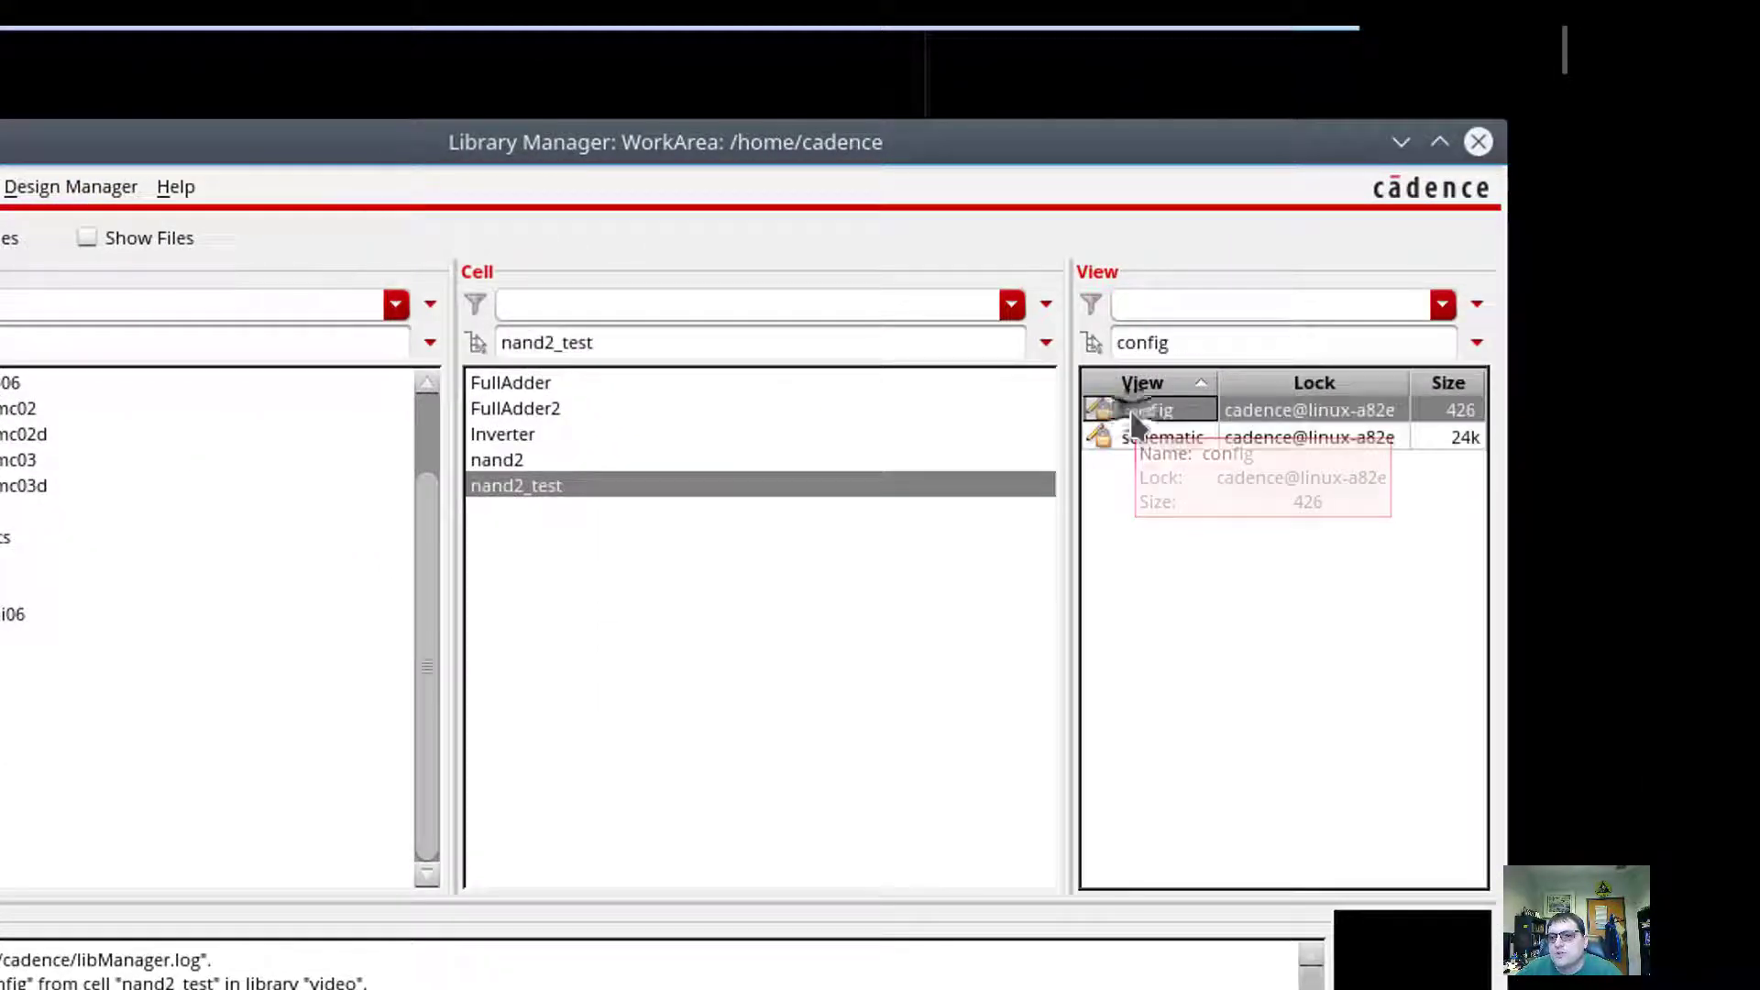
{"action": "double_click", "coordinate": [1133, 413]}
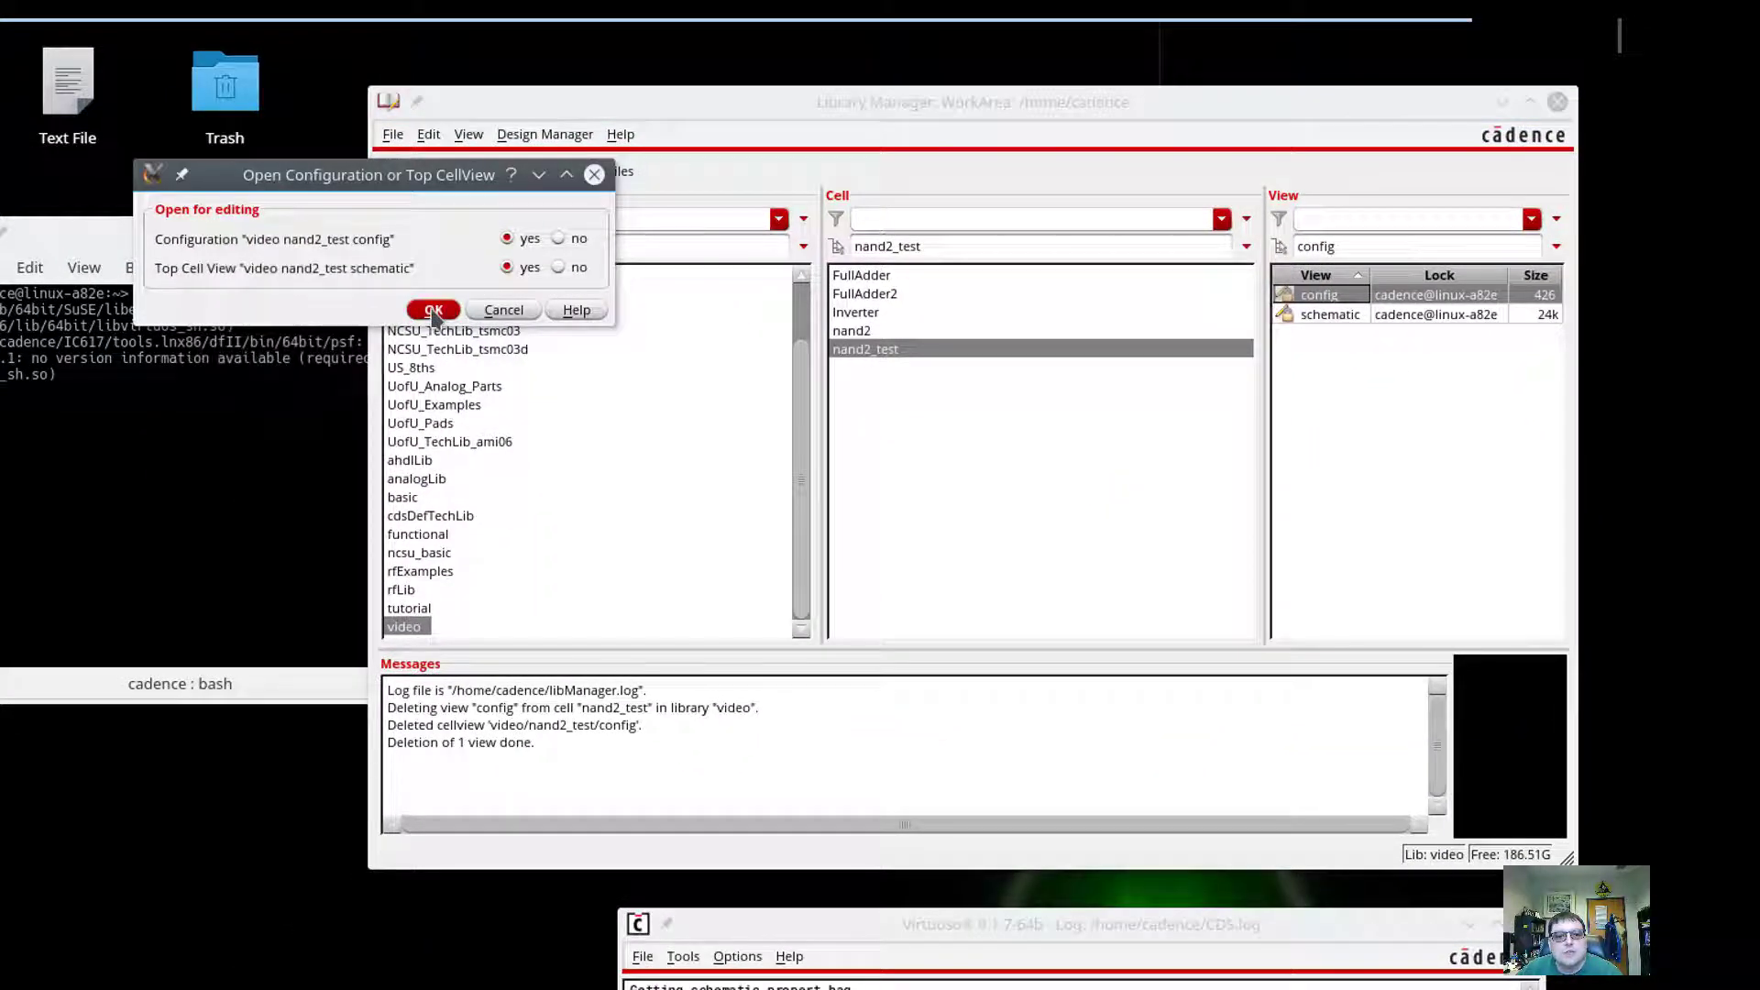
{"action": "left_click", "coordinate": [434, 311]}
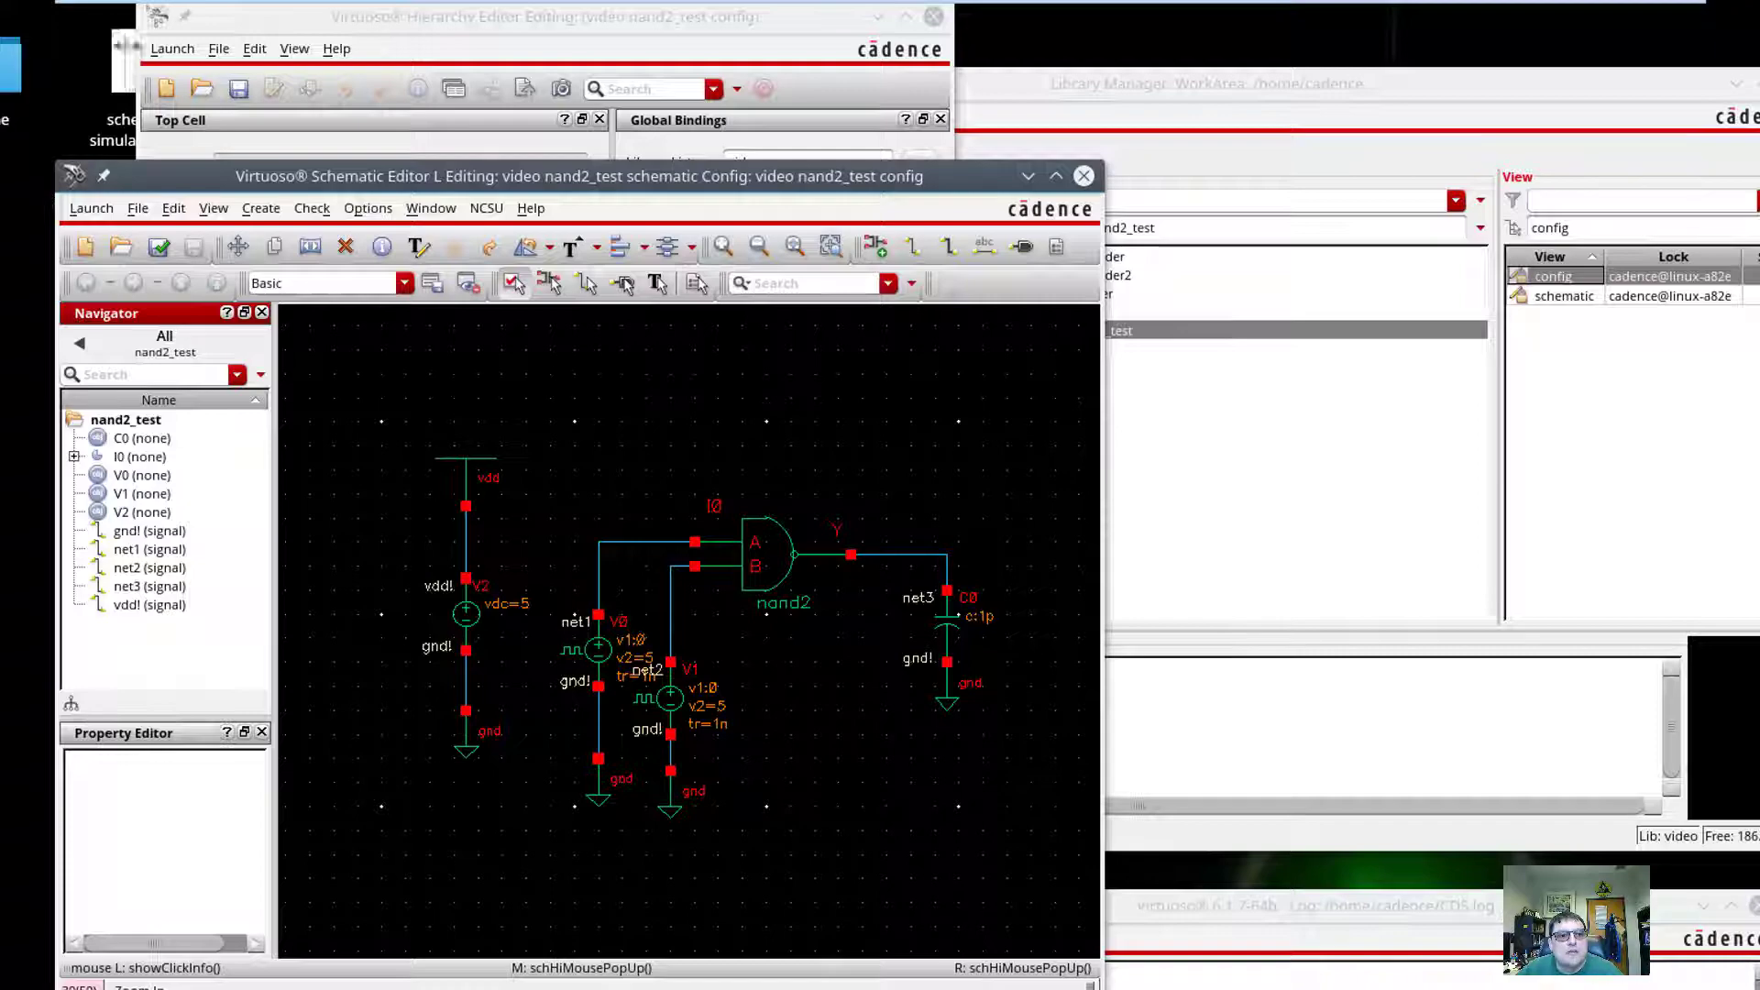
{"action": "left_click", "coordinate": [367, 23]}
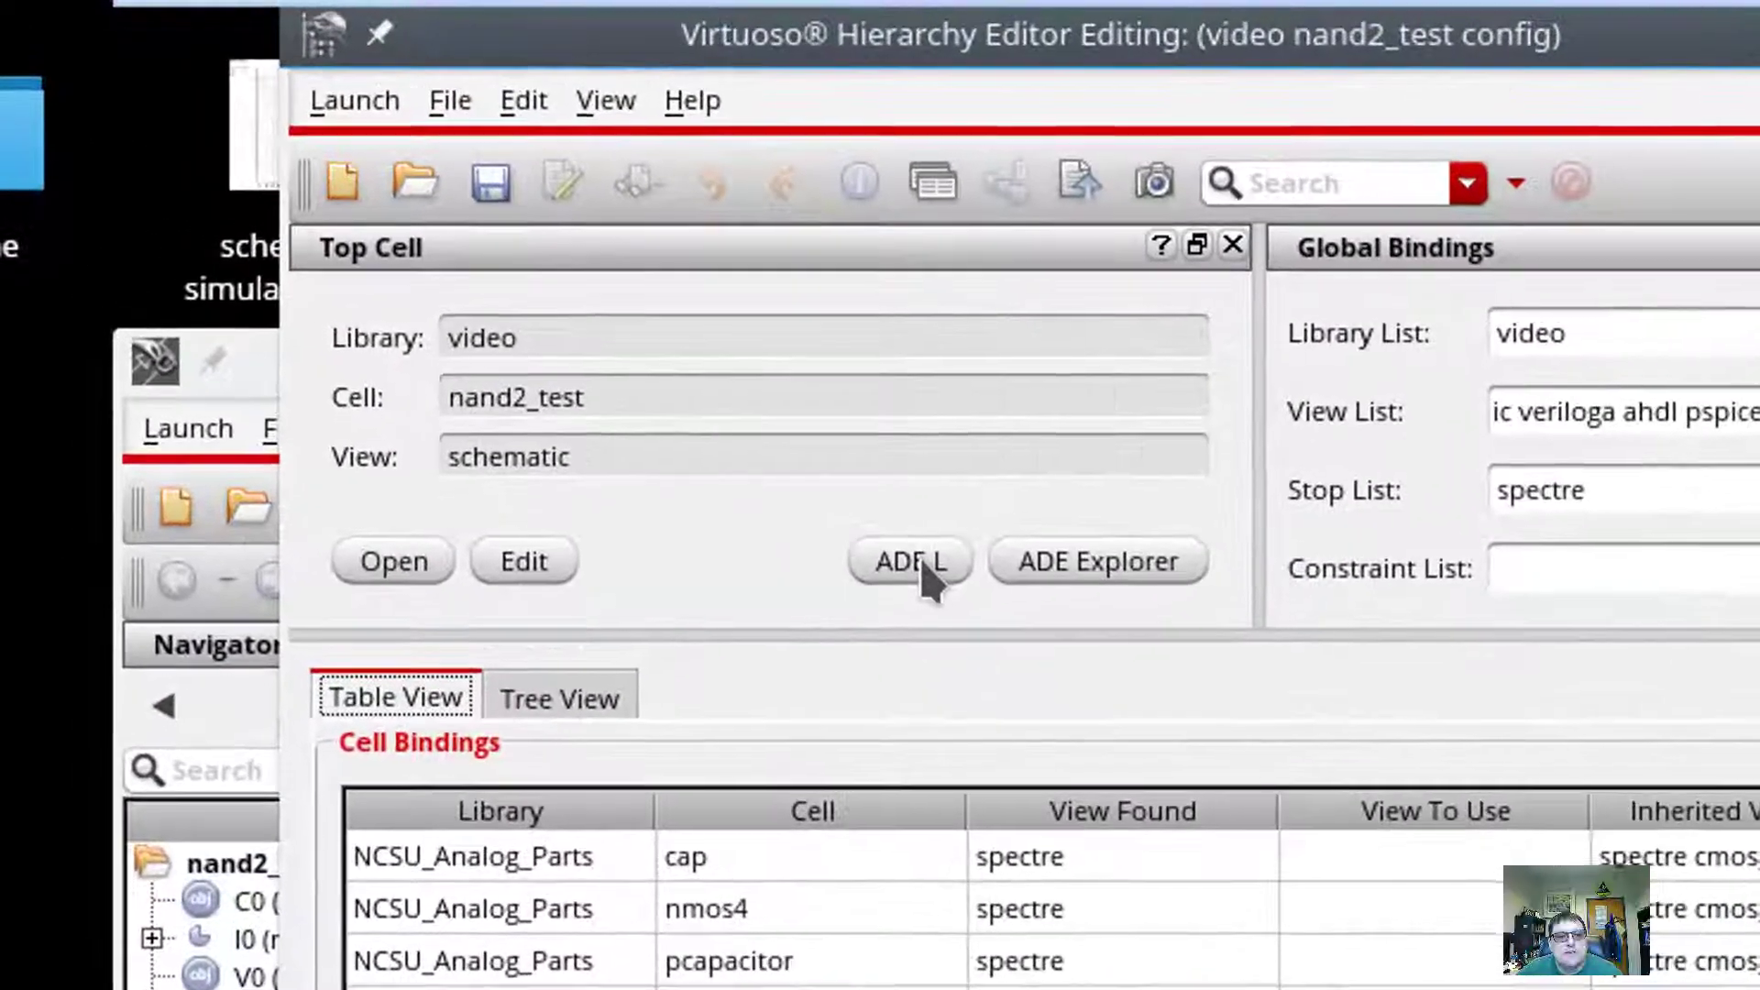
{"action": "left_click", "coordinate": [923, 564]}
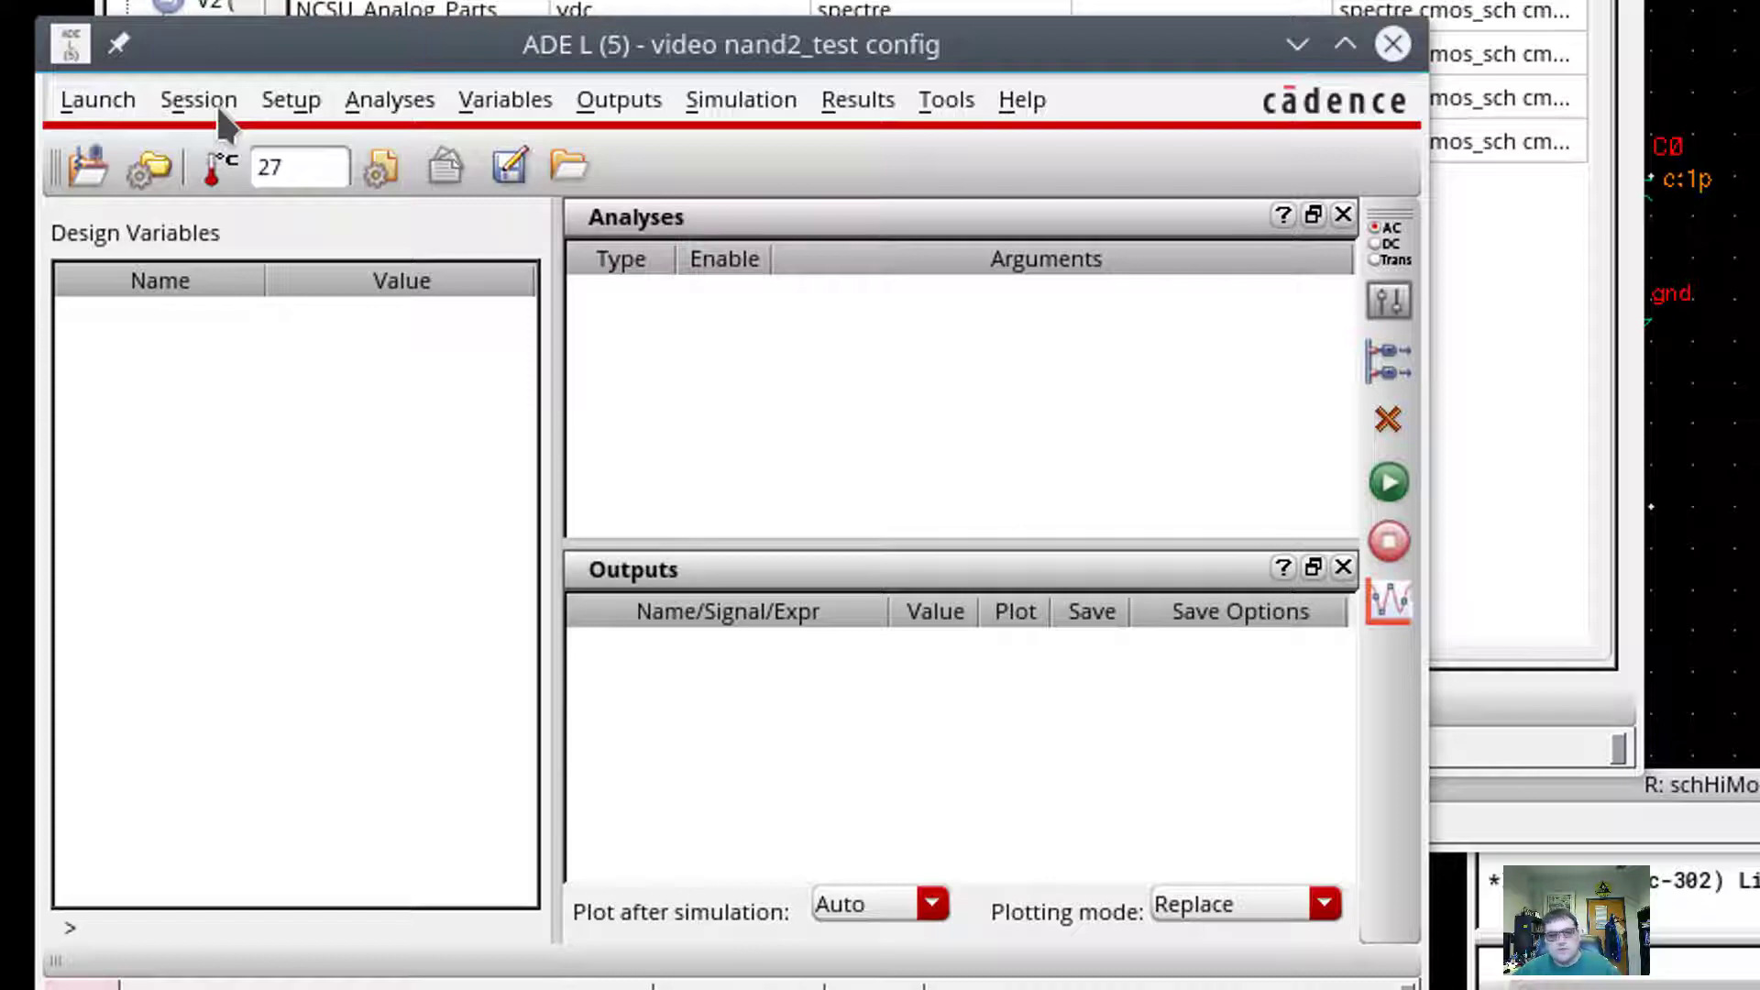
Step: Confirm nand2_test's config view in edit mode as the simulation design
{"action": "left_click", "coordinate": [220, 105]}
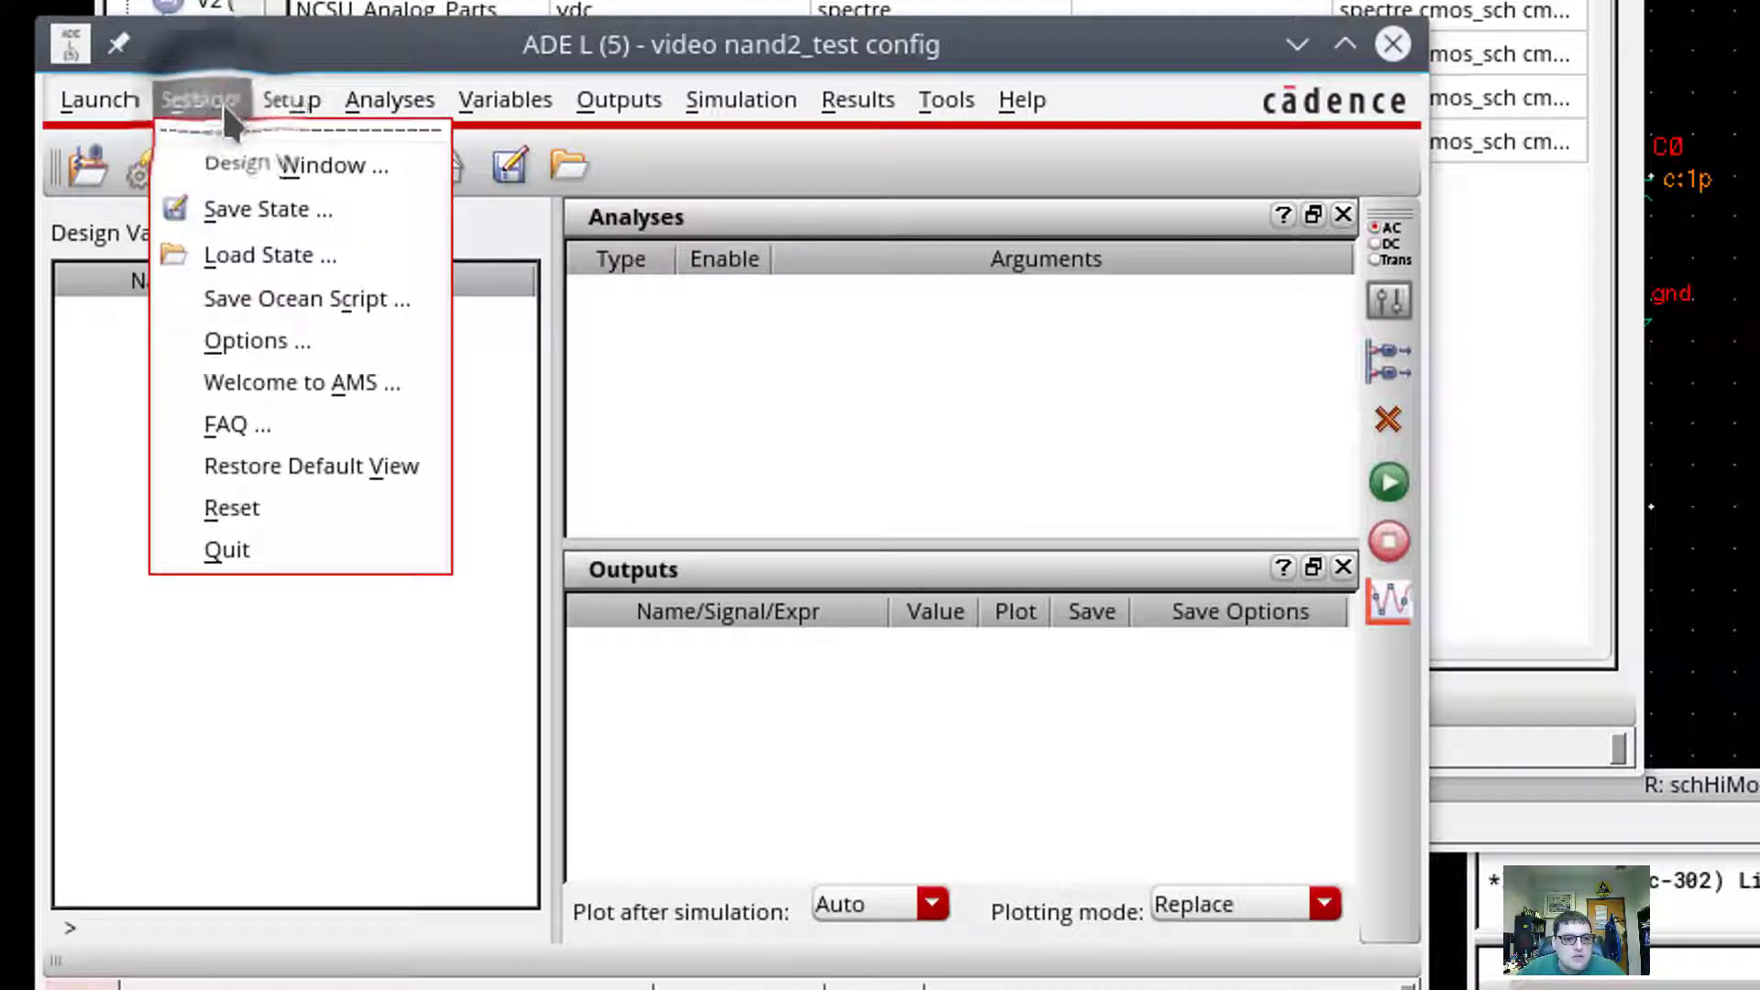
{"action": "mouse_move", "coordinate": [291, 99]}
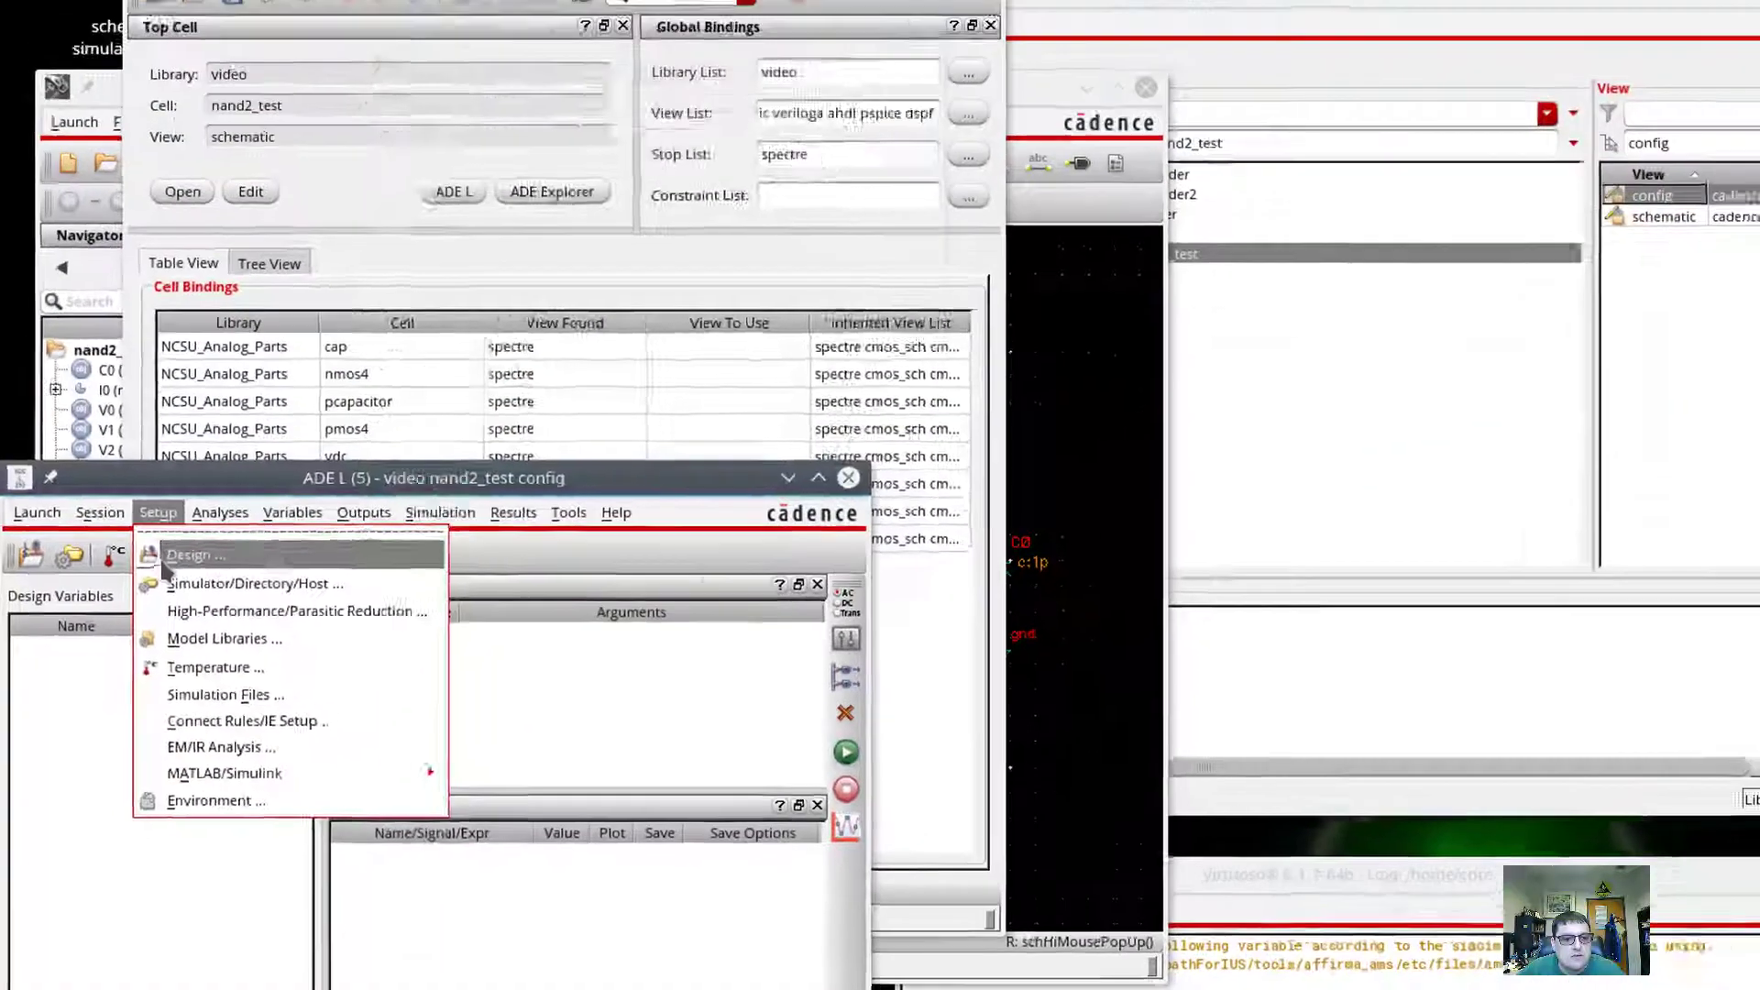
{"action": "left_click", "coordinate": [302, 169]}
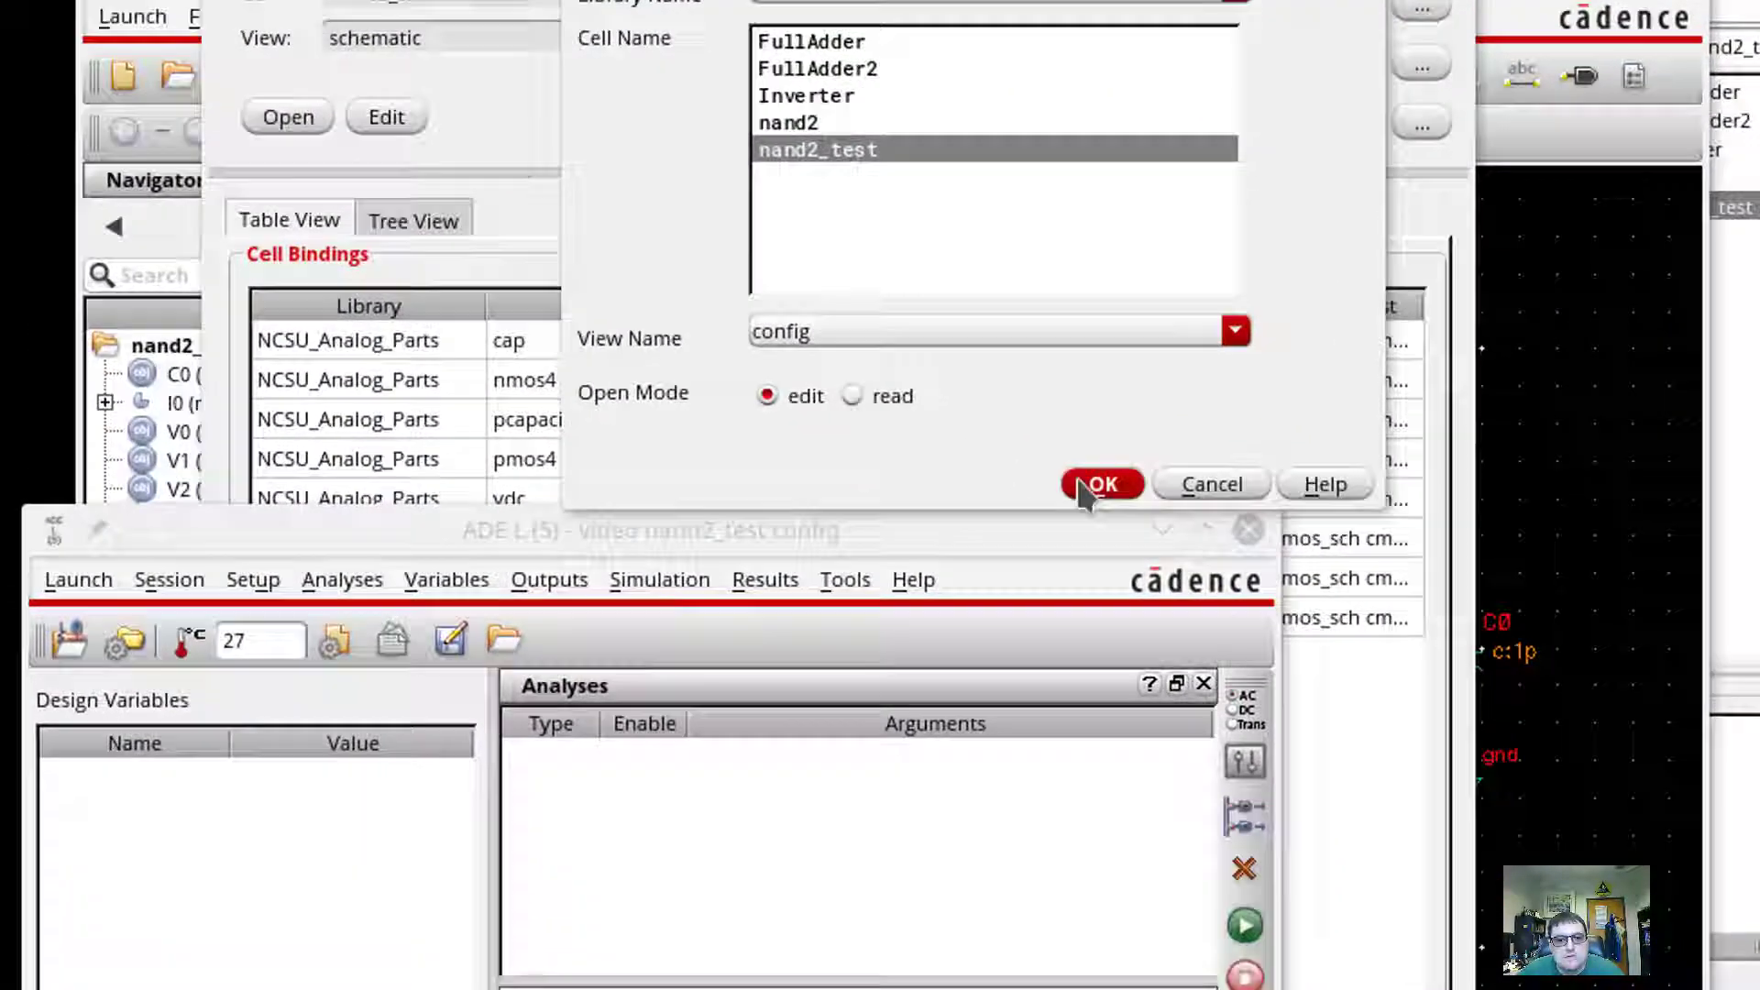
{"action": "left_click", "coordinate": [1073, 739]}
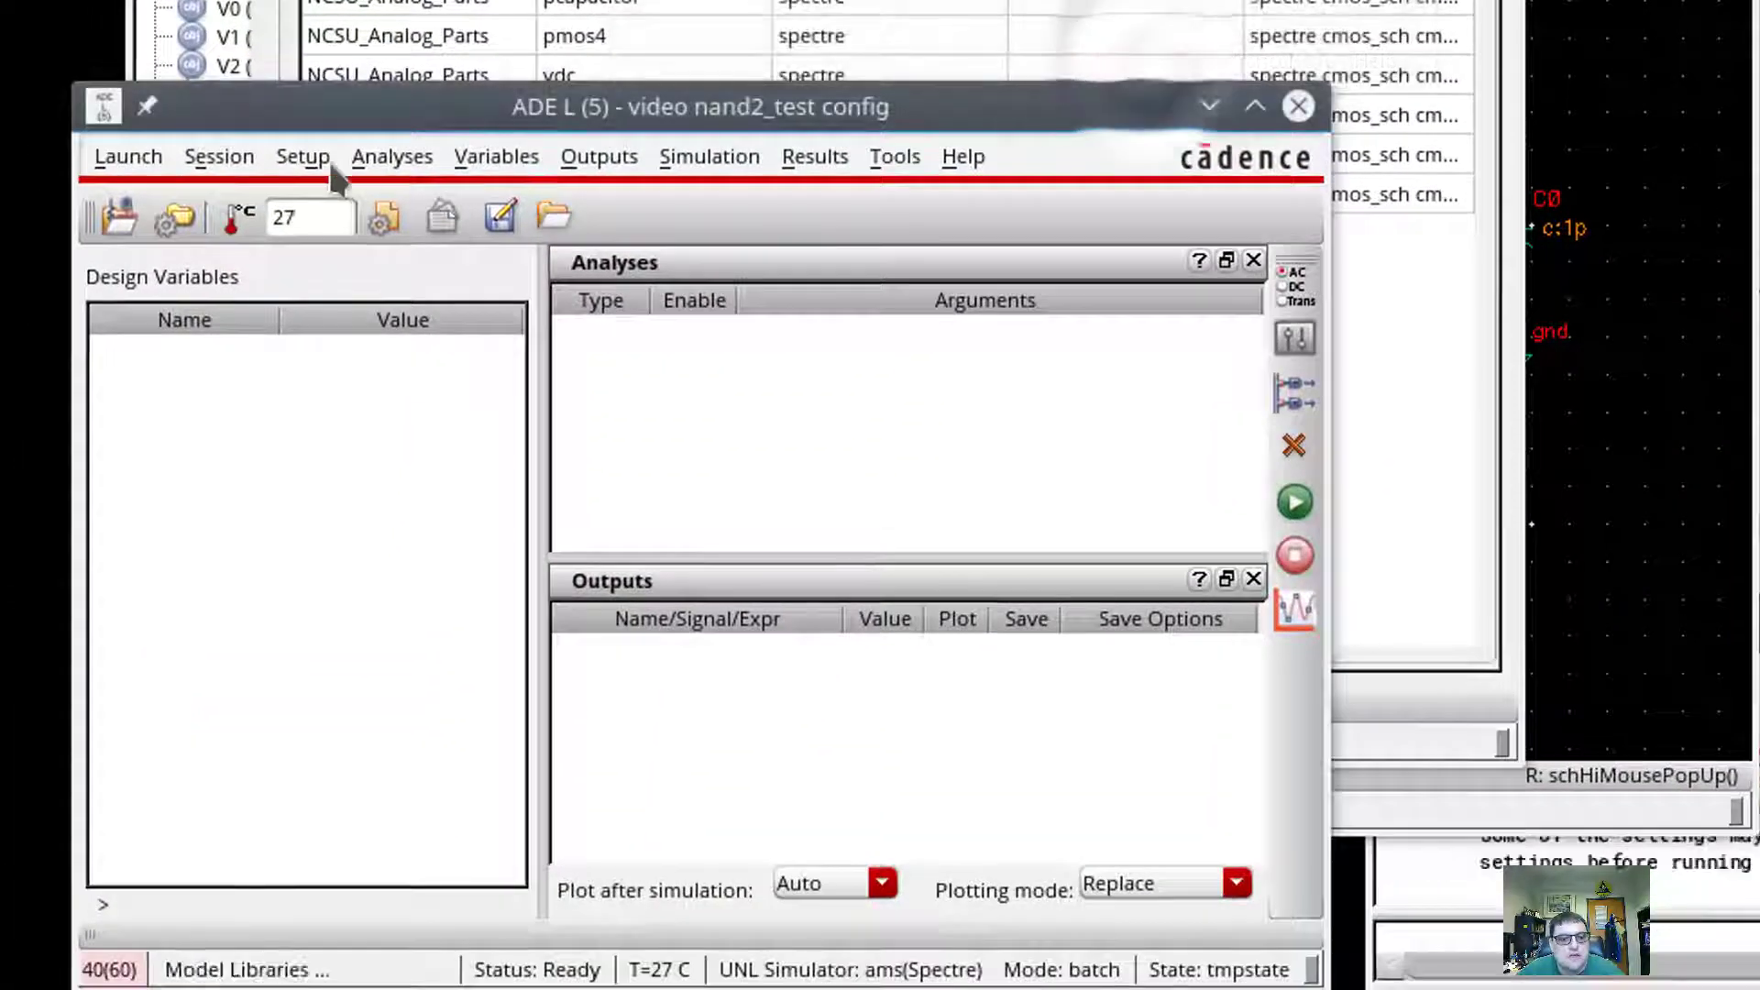
Step: Set the simulator for this ADE L session to spectre
{"action": "left_click", "coordinate": [291, 158]}
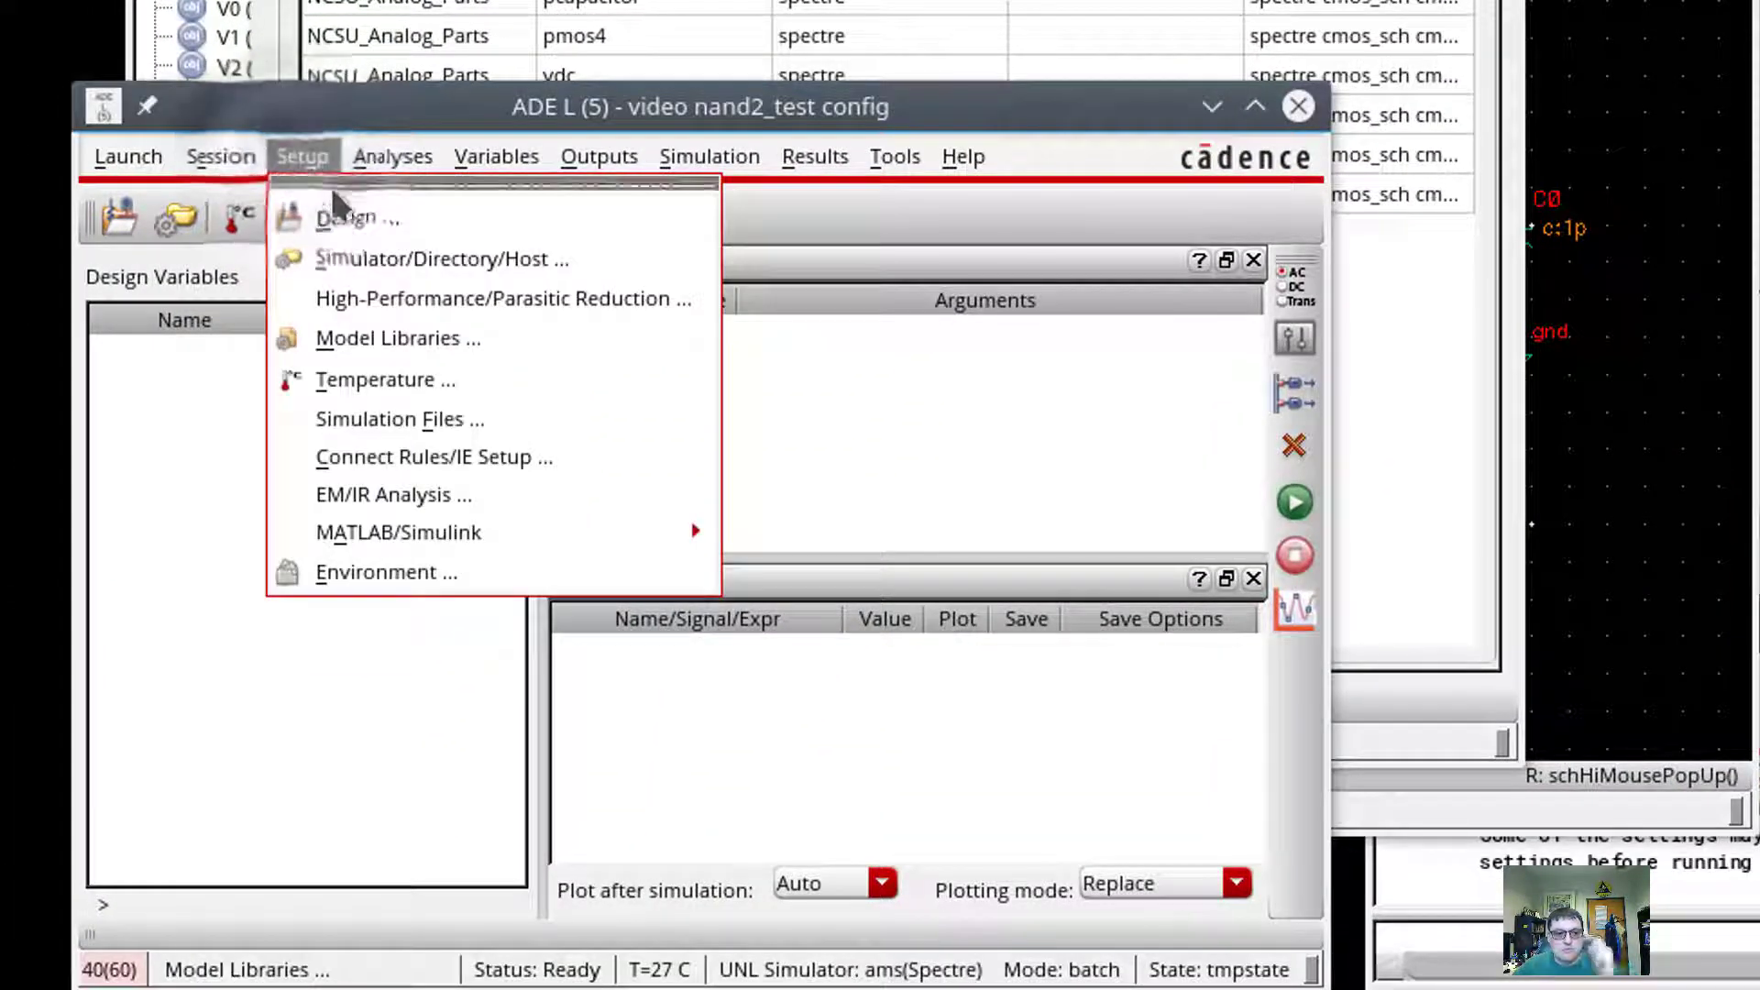
{"action": "left_click", "coordinate": [410, 261]}
{"action": "left_click", "coordinate": [926, 252]}
{"action": "left_click", "coordinate": [915, 302]}
{"action": "left_click", "coordinate": [1013, 463]}
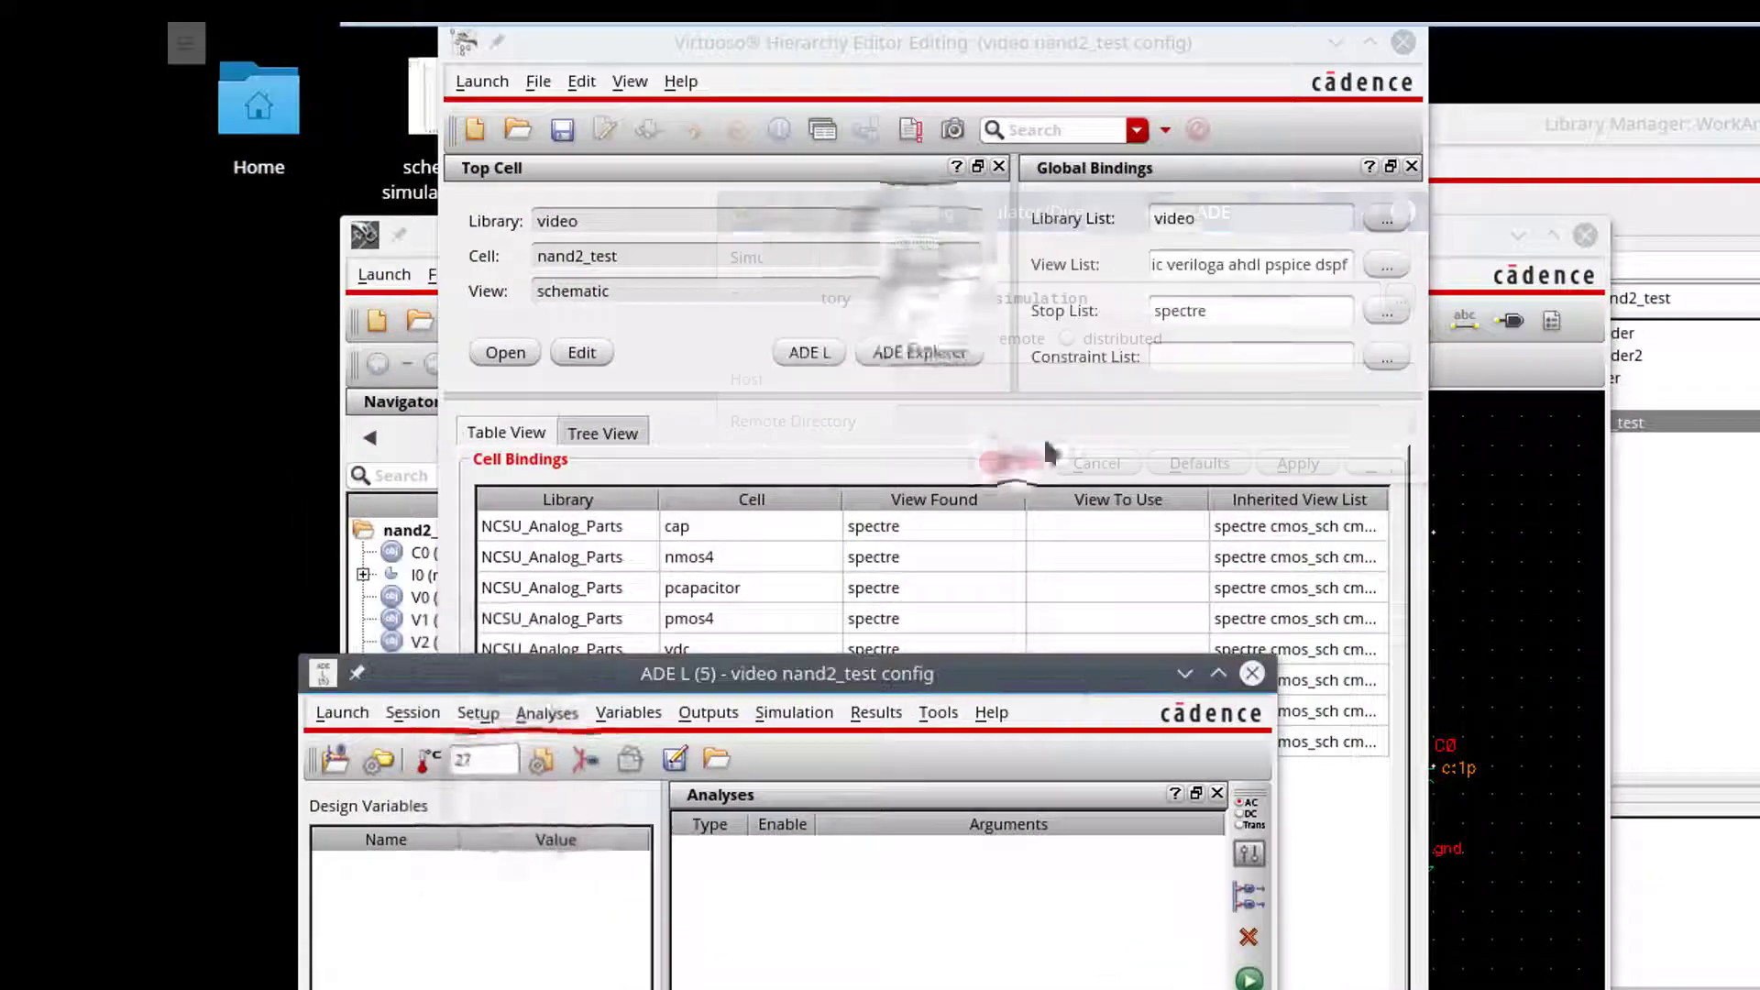
Step: Add the model file /opt/uofu/ELC/ami06.scs to the simulation's model libraries
{"action": "left_click", "coordinate": [477, 712]}
{"action": "left_click", "coordinate": [550, 826]}
{"action": "left_click", "coordinate": [1146, 311]}
{"action": "double_click", "coordinate": [968, 212]}
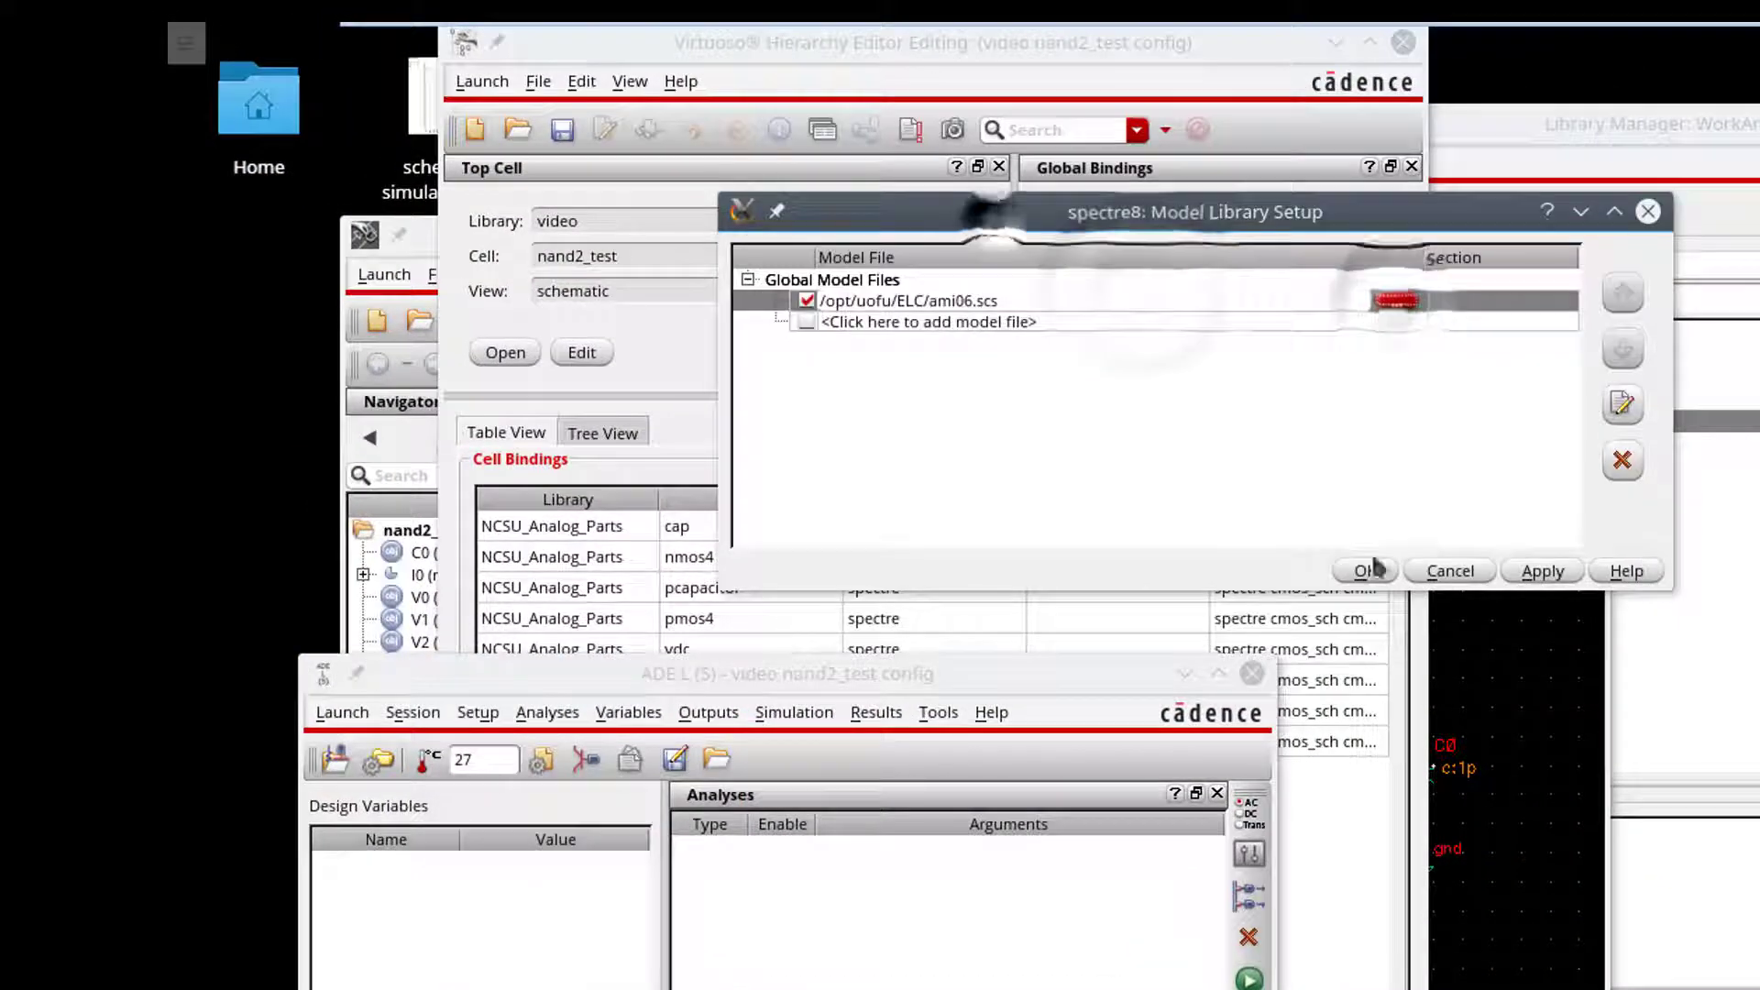
{"action": "left_click", "coordinate": [1367, 570]}
Step: Set up a transient analysis with a stop time of 300n
{"action": "left_click", "coordinate": [478, 712]}
{"action": "mouse_move", "coordinate": [547, 712]}
{"action": "left_click", "coordinate": [564, 754]}
{"action": "left_click", "coordinate": [925, 556]}
{"action": "type", "text": "300n"}
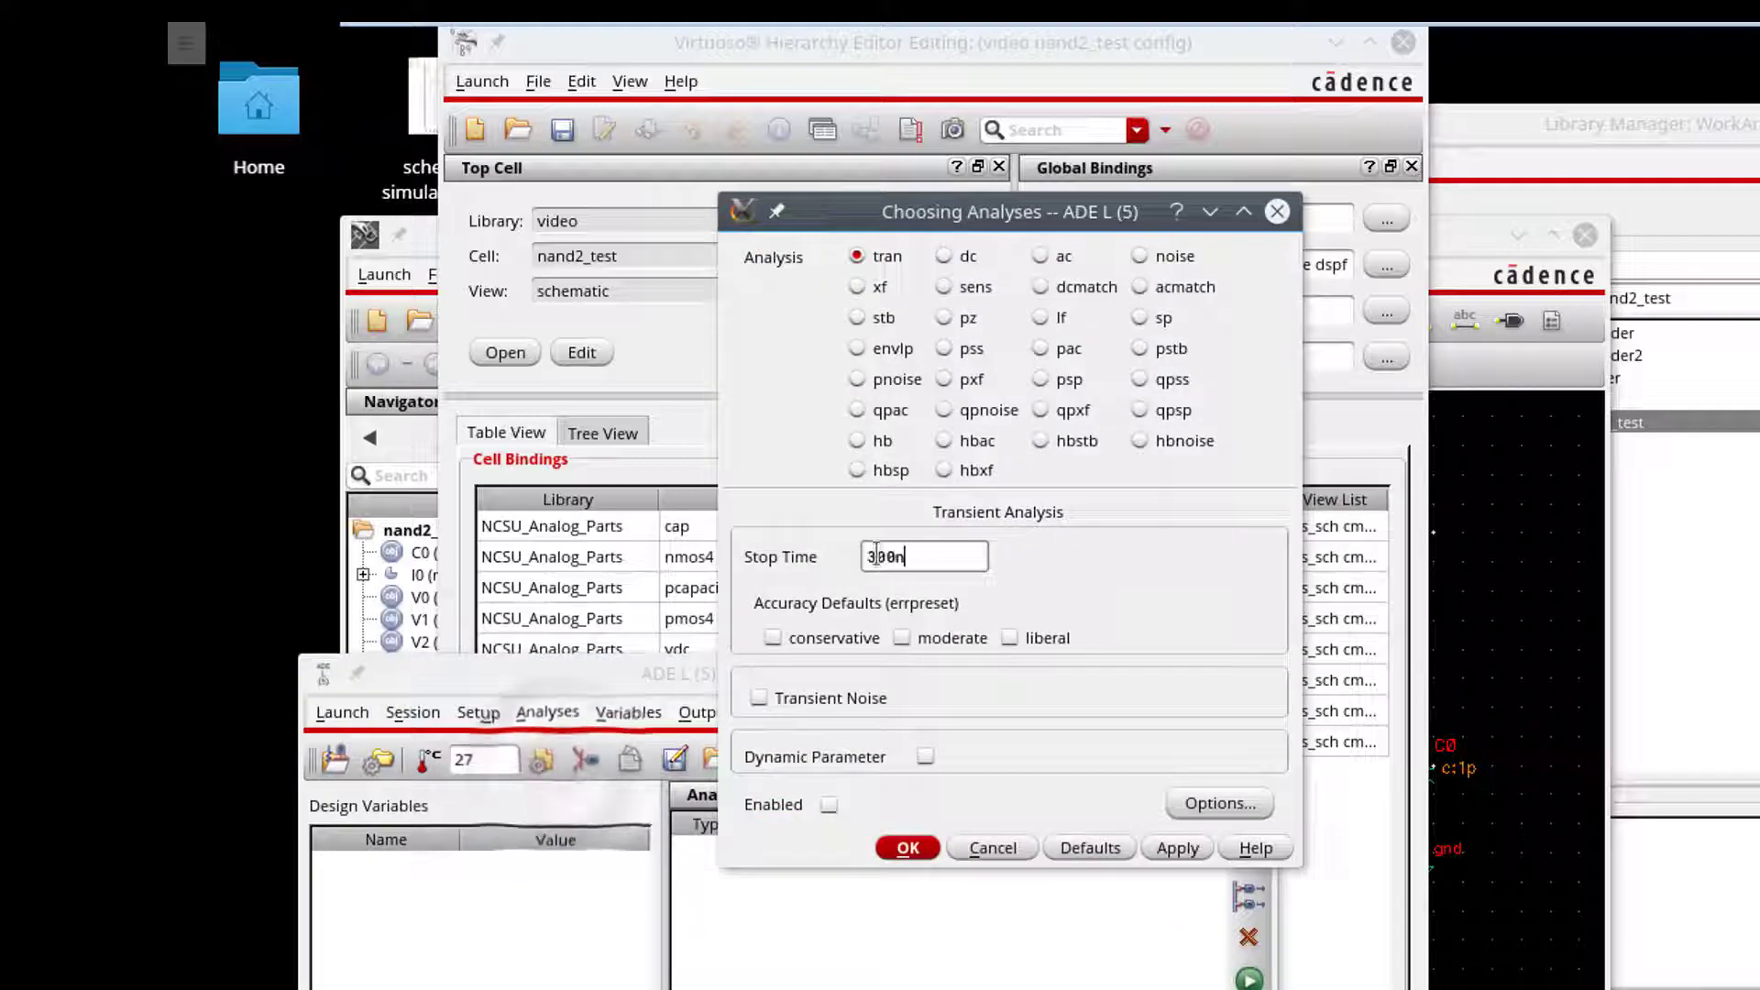
{"action": "left_click", "coordinate": [908, 847]}
Step: Select the nand2 output net and both input nets on the schematic as plotted outputs and run the simulation
{"action": "left_click", "coordinate": [628, 713]}
{"action": "mouse_move", "coordinate": [747, 931]}
{"action": "left_click", "coordinate": [1026, 931]}
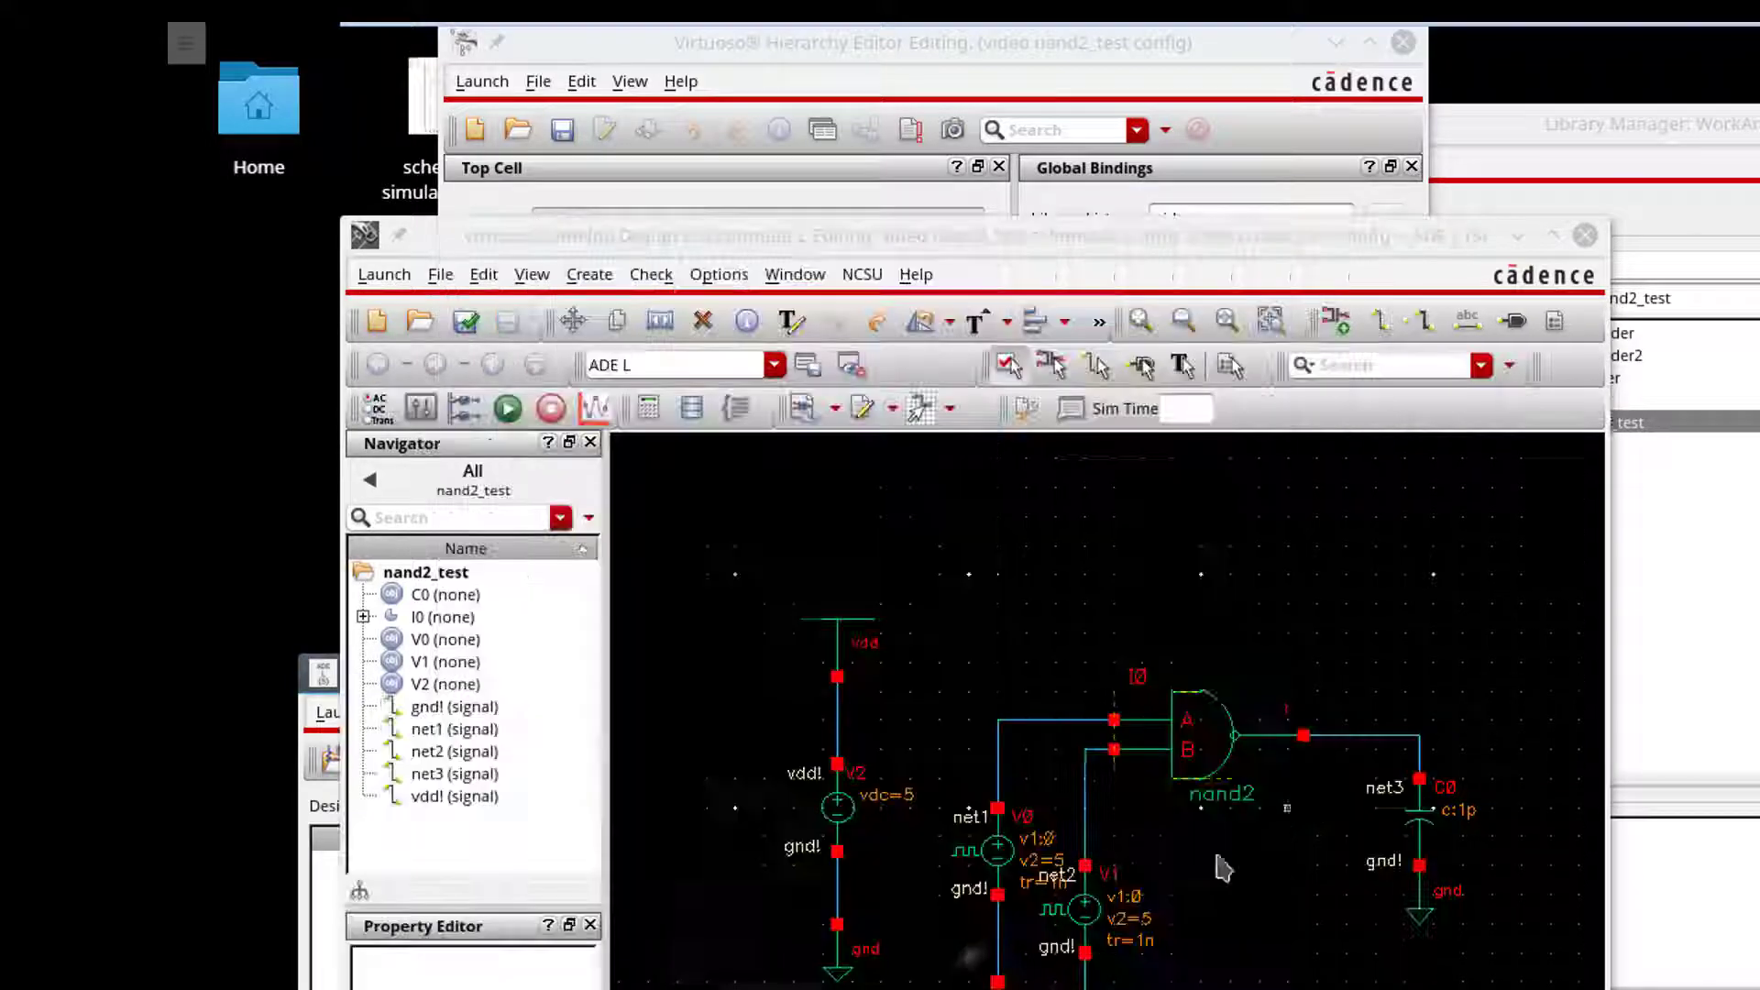
{"action": "left_click", "coordinate": [1362, 735]}
{"action": "left_click", "coordinate": [1087, 798]}
{"action": "left_click", "coordinate": [1054, 721]}
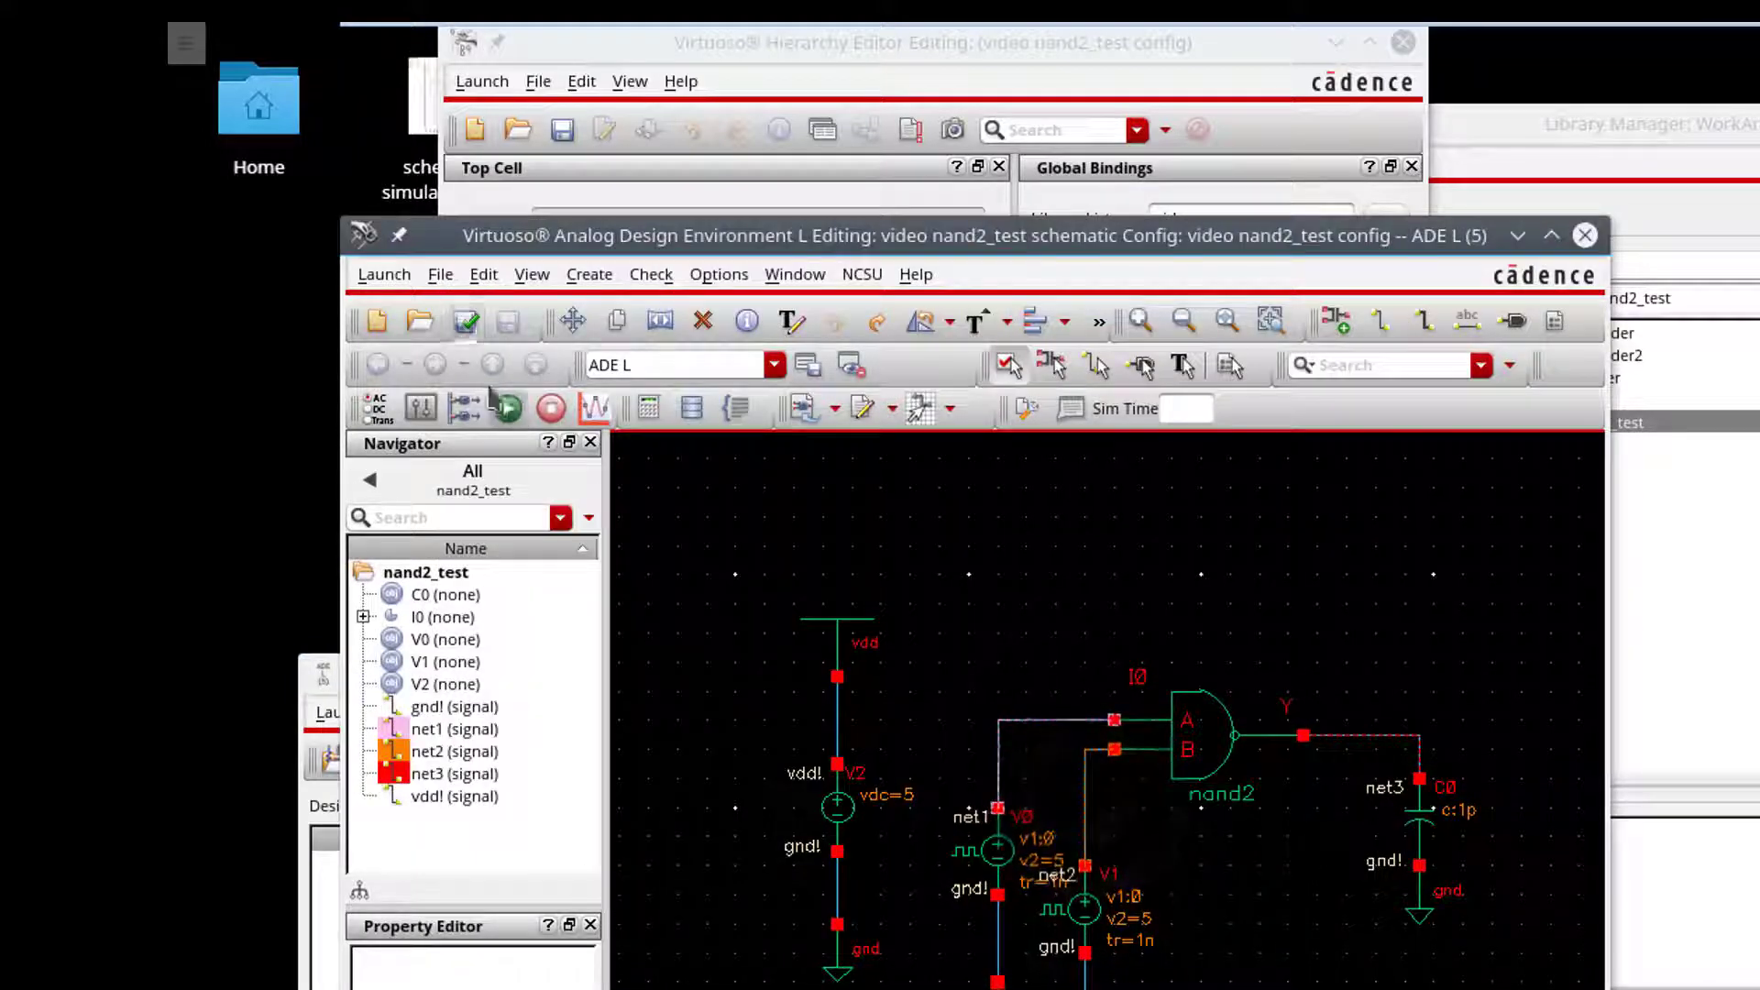
{"action": "left_click", "coordinate": [507, 408]}
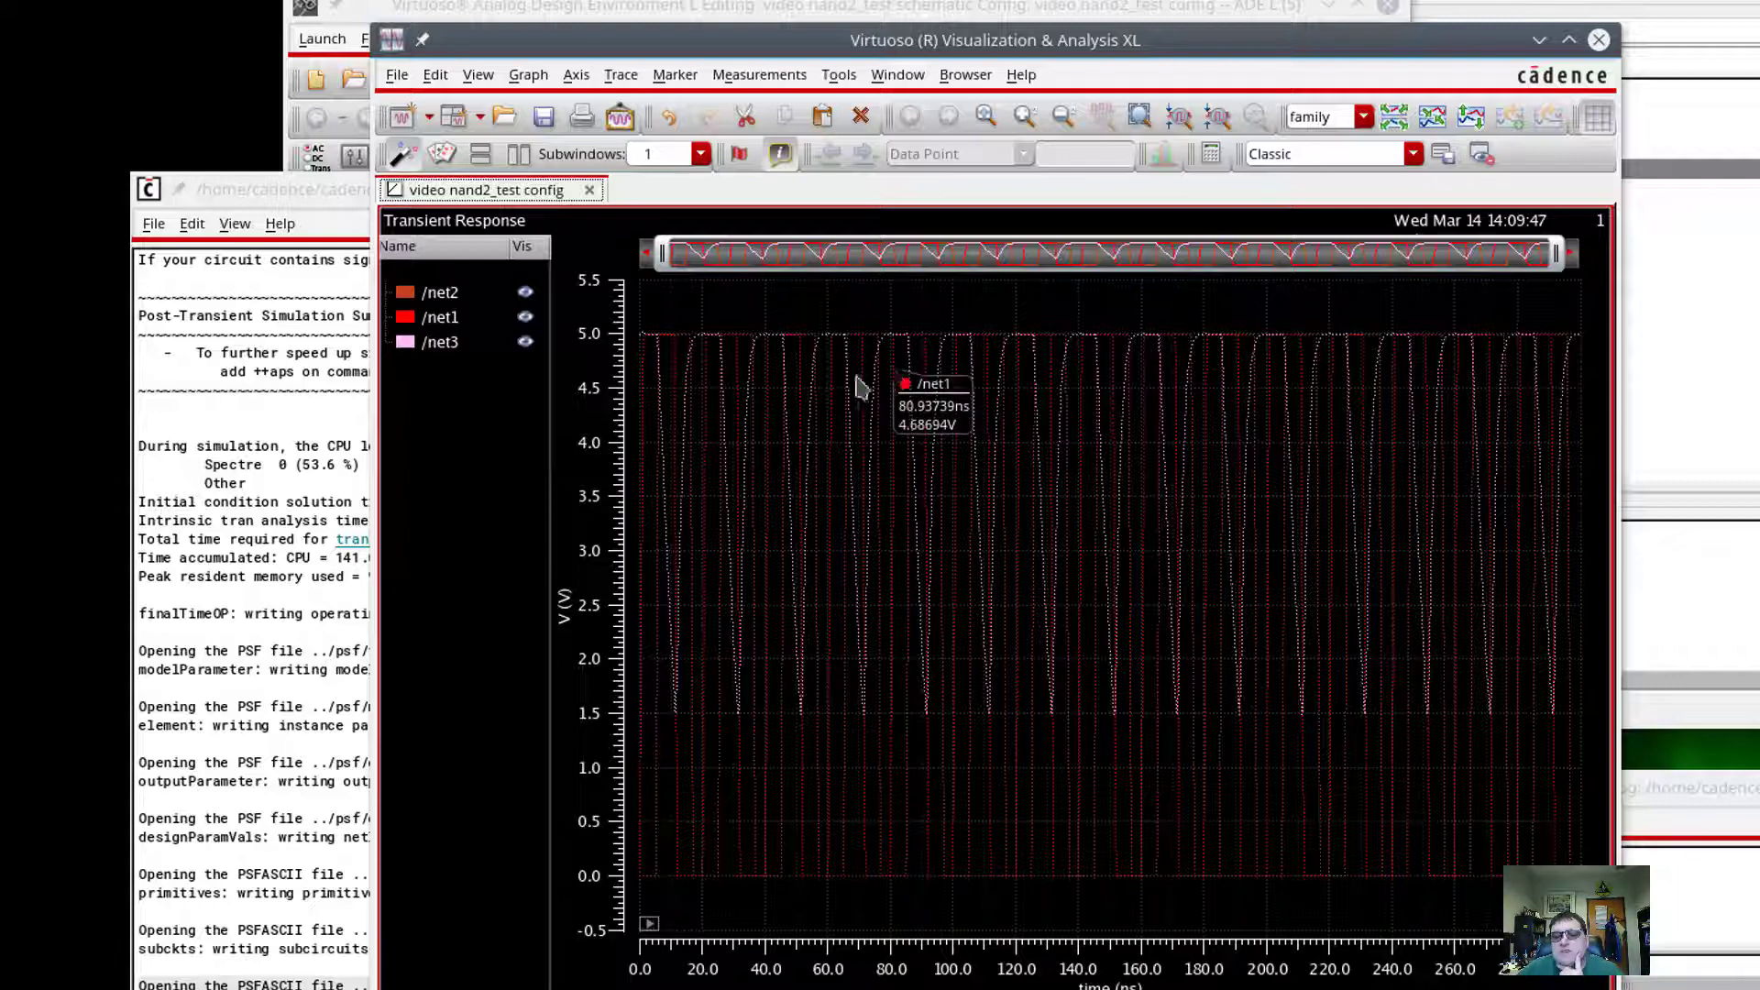
Step: Check the circuit inventory in the spectre.out log for the number of simulated capacitors
{"action": "left_click", "coordinate": [325, 463]}
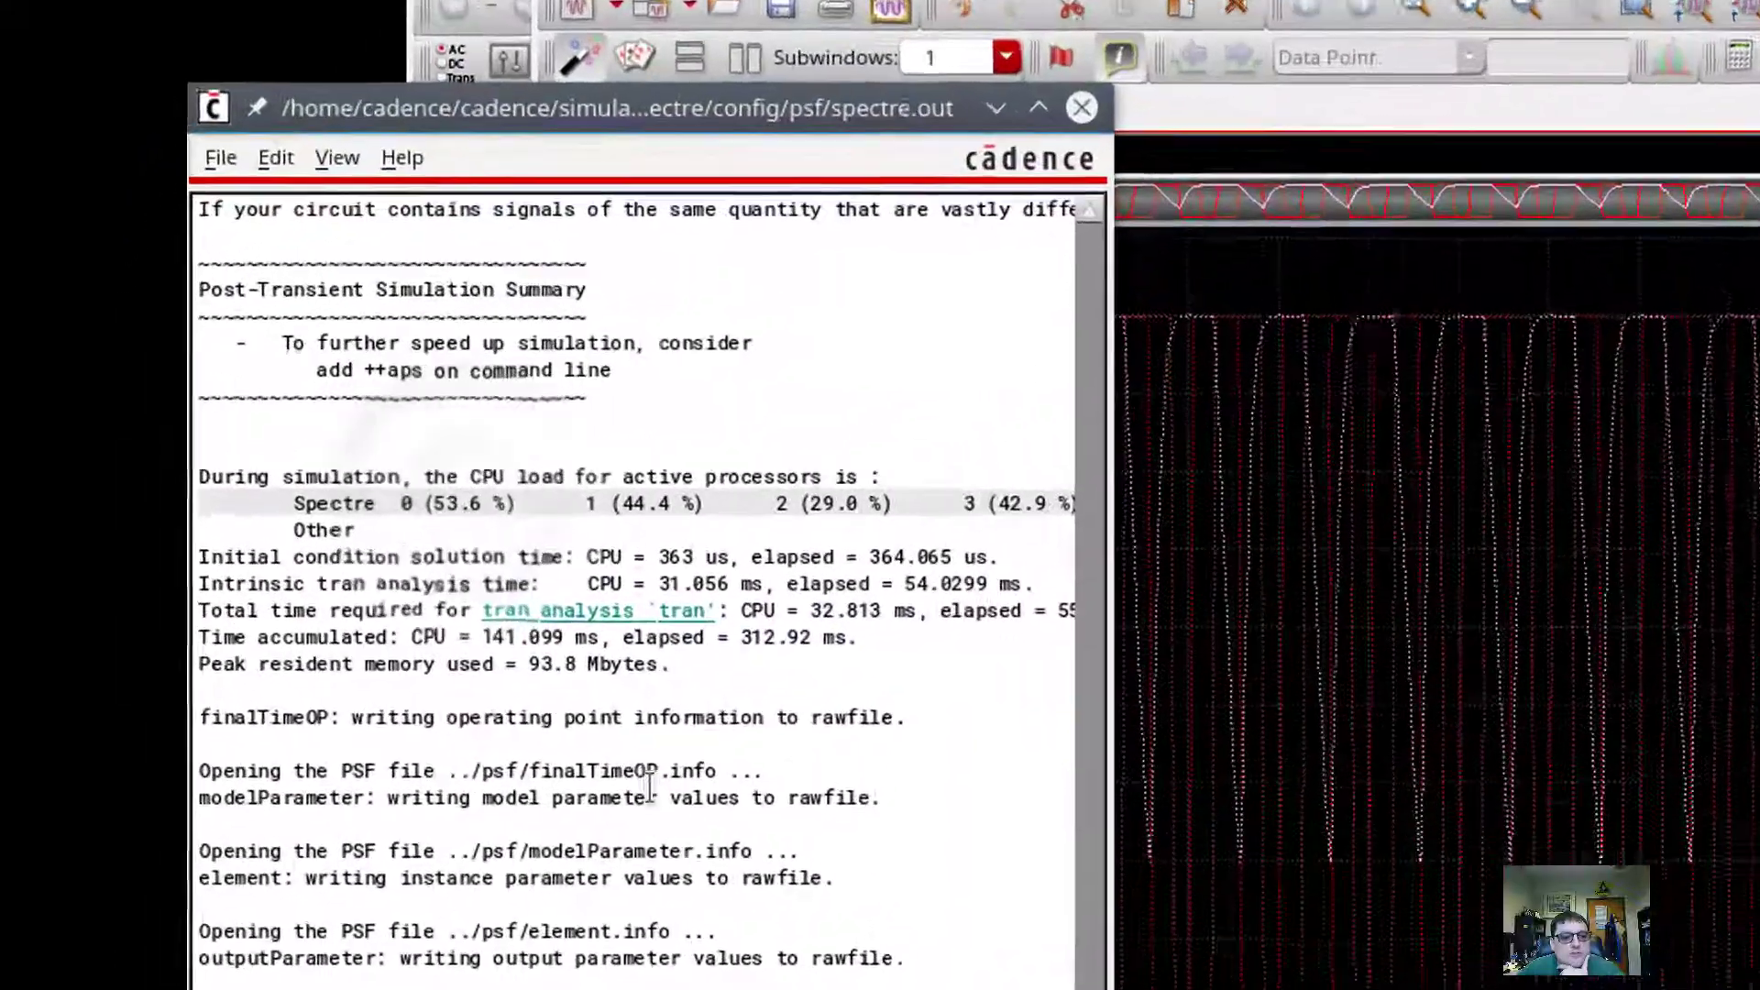
{"action": "scroll", "coordinate": [754, 892], "scroll_direction": "up", "scroll_amount": 8}
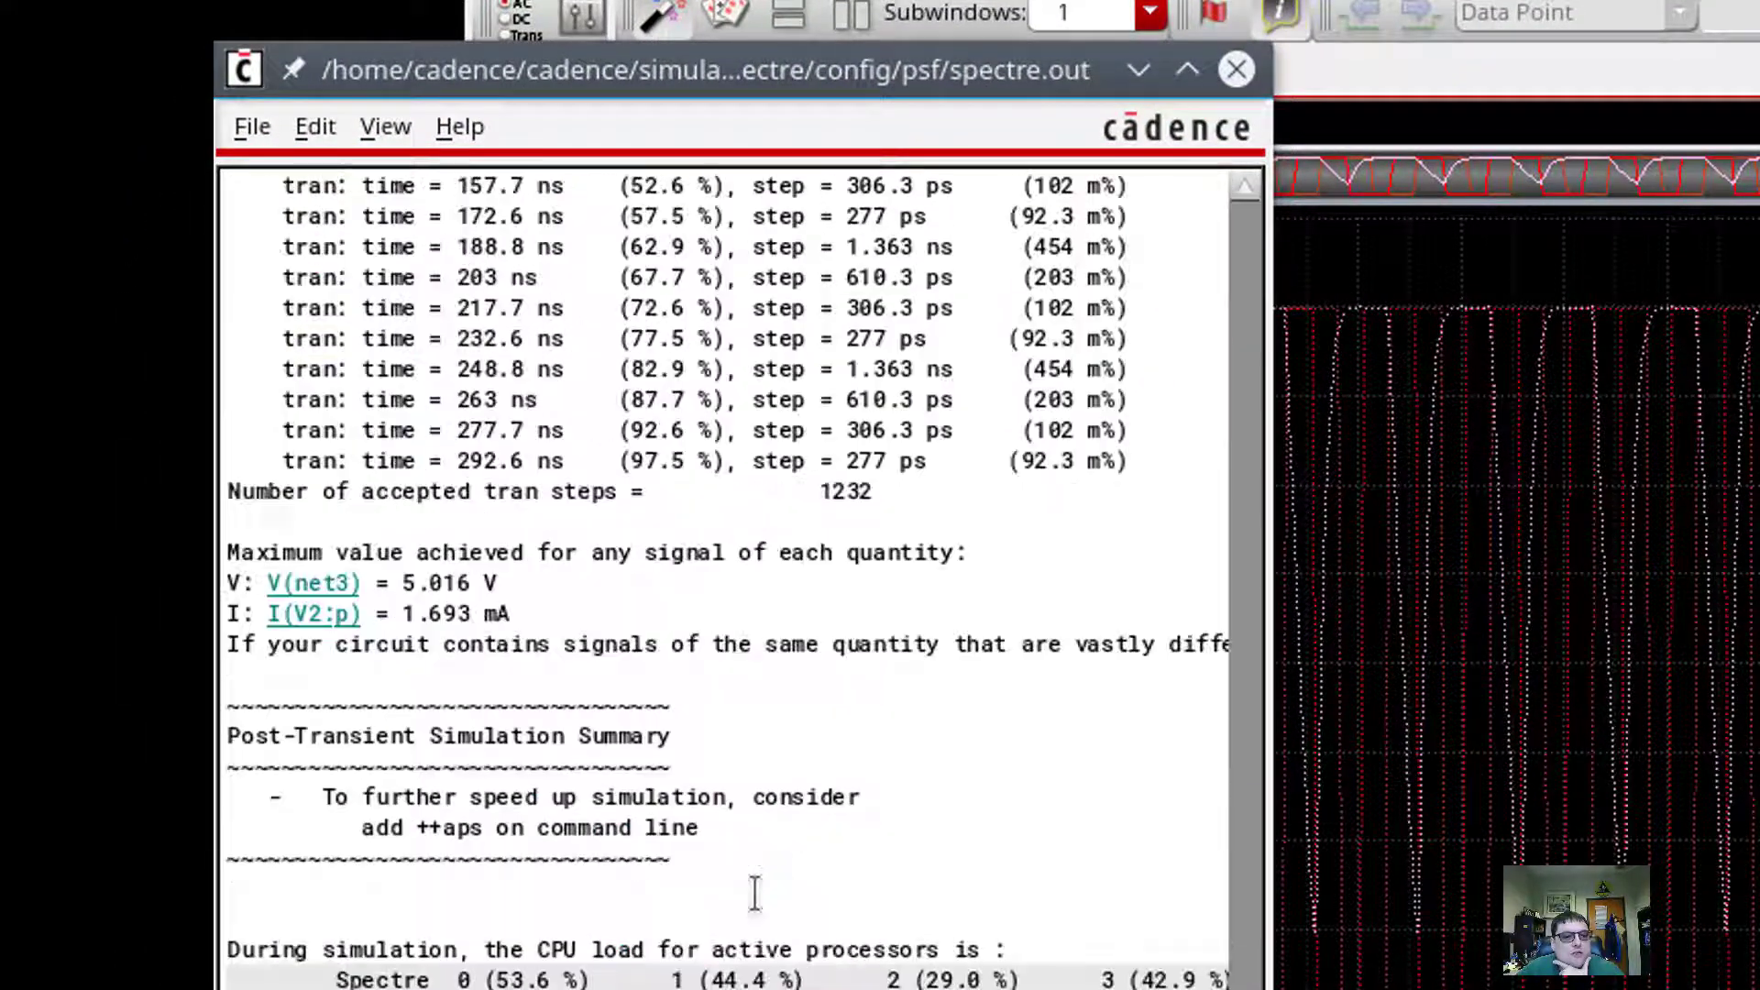
{"action": "scroll", "coordinate": [754, 892], "scroll_direction": "up", "scroll_amount": 18}
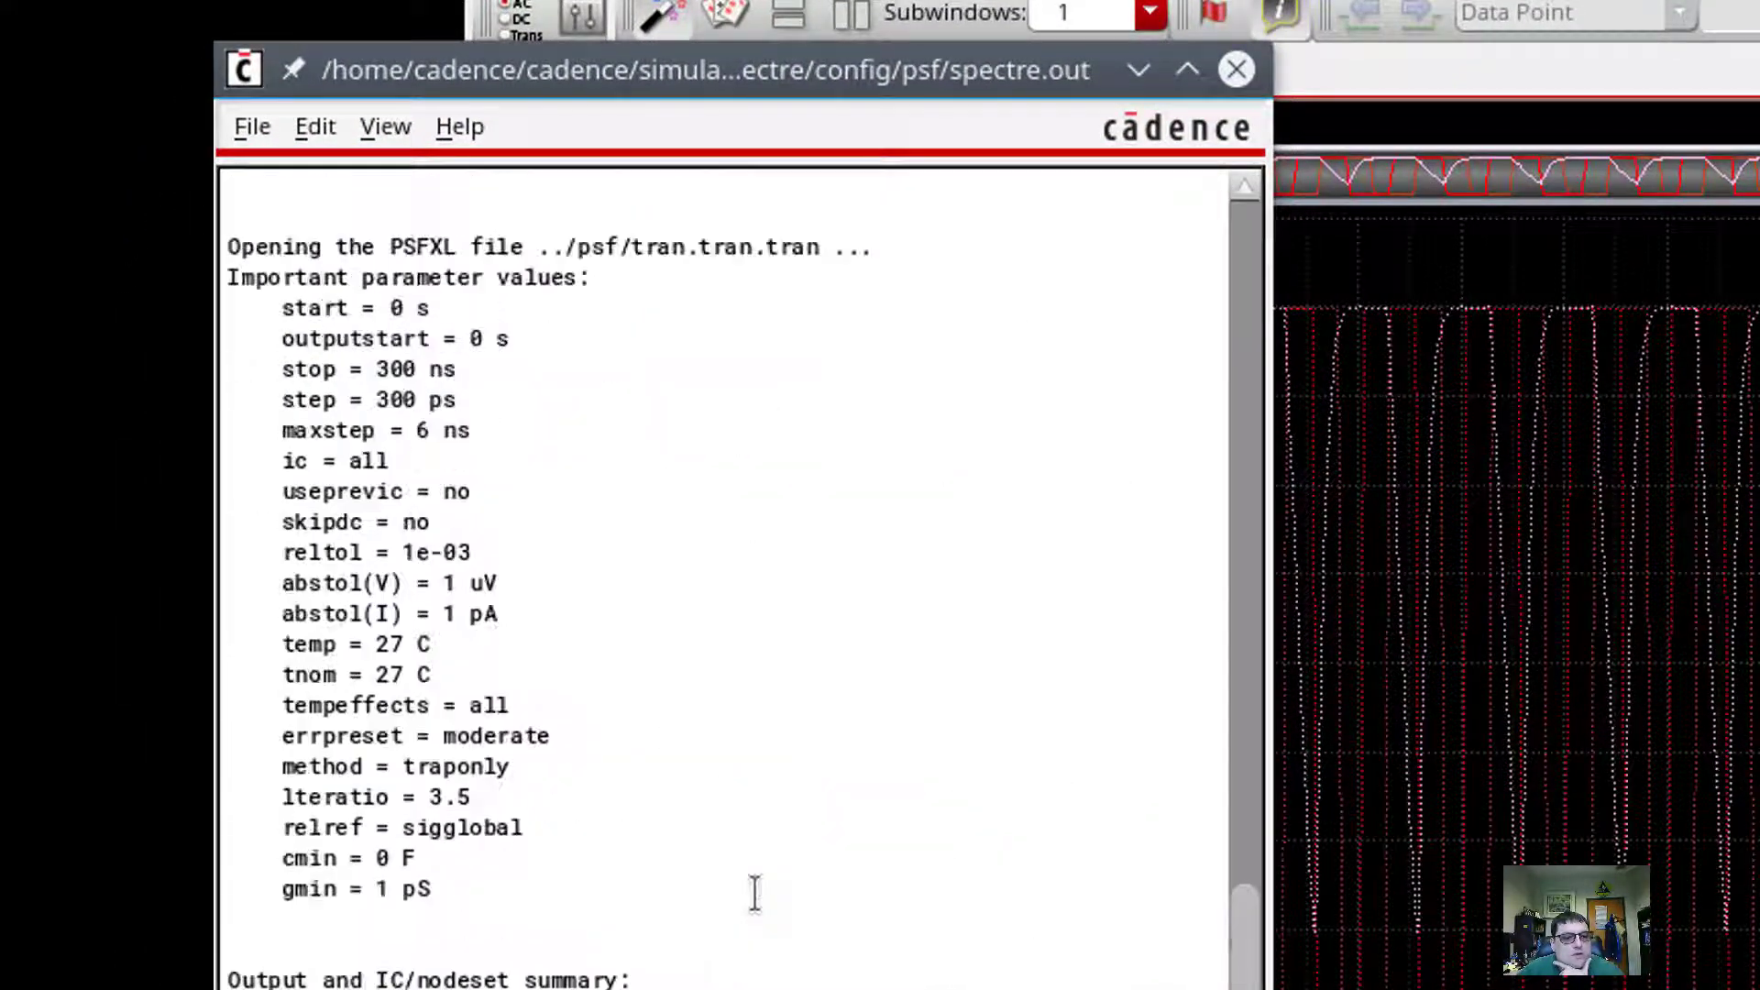
{"action": "scroll", "coordinate": [755, 892], "scroll_direction": "up", "scroll_amount": 5}
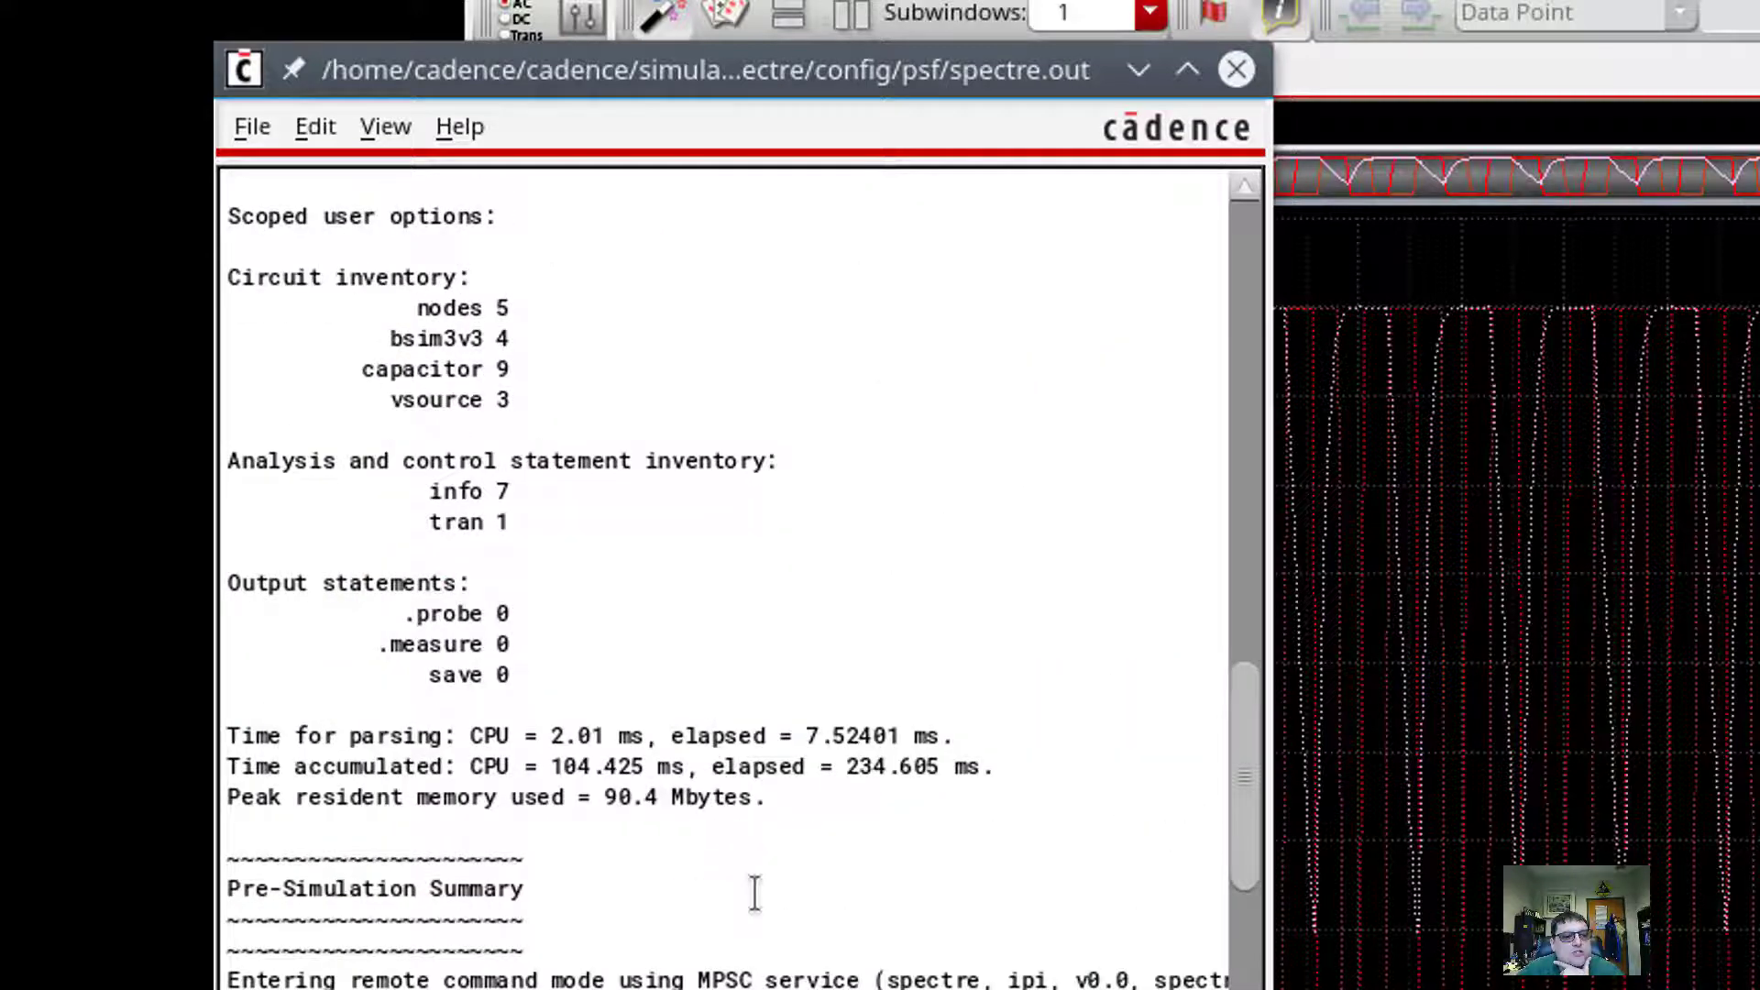
{"action": "left_click_drag", "start_coordinate": [364, 376], "coordinate": [562, 367]}
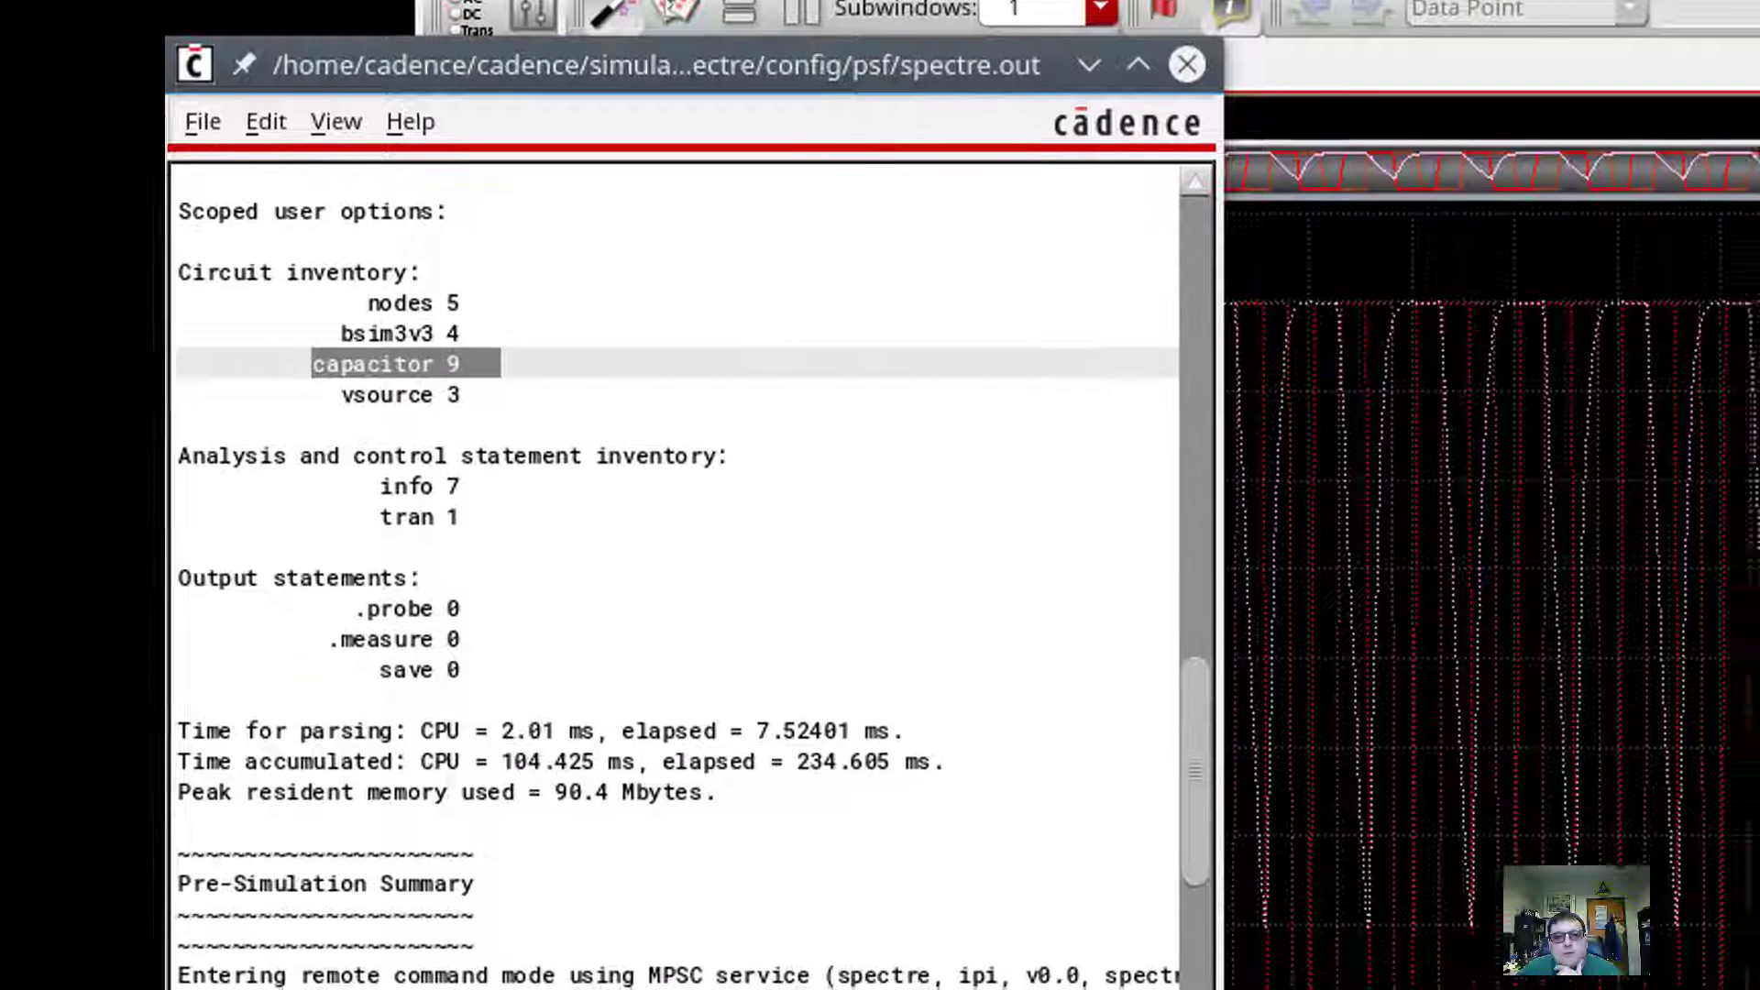
Step: Zoom in on the extracted transient response to compare it with the plot in schematic-simulation.bmp
{"action": "left_click", "coordinate": [1650, 641]}
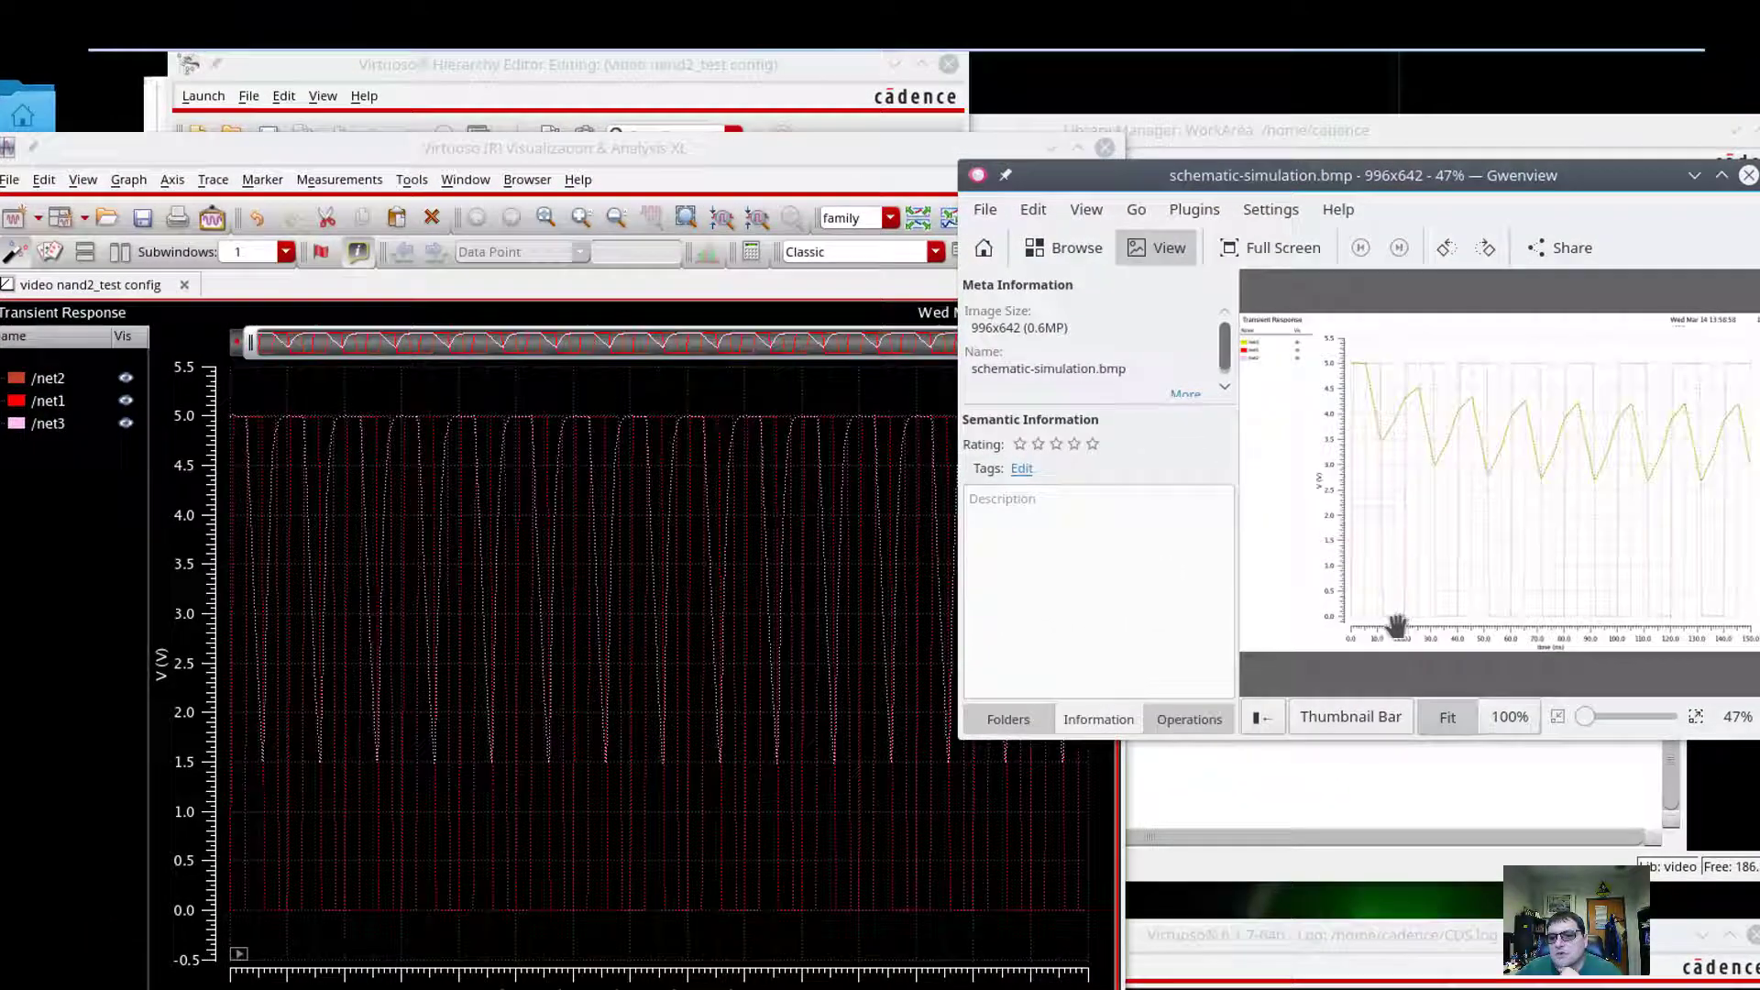
{"action": "left_click", "coordinate": [513, 910]}
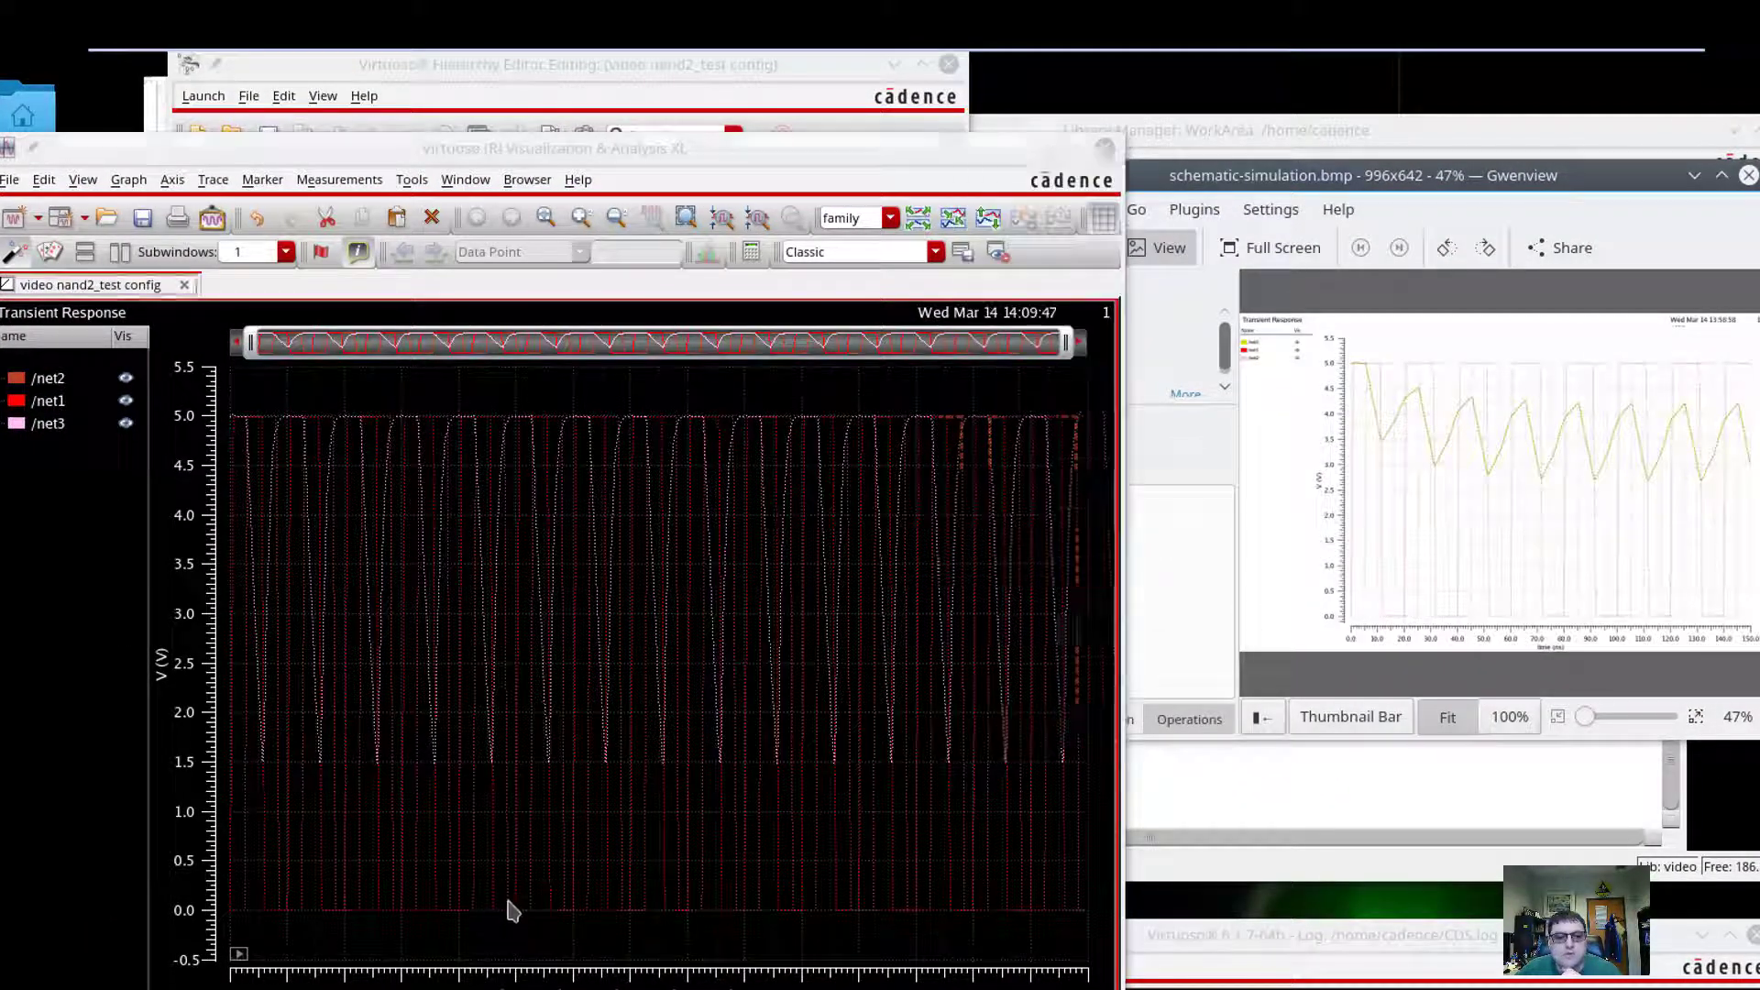
{"action": "left_click", "coordinate": [479, 393]}
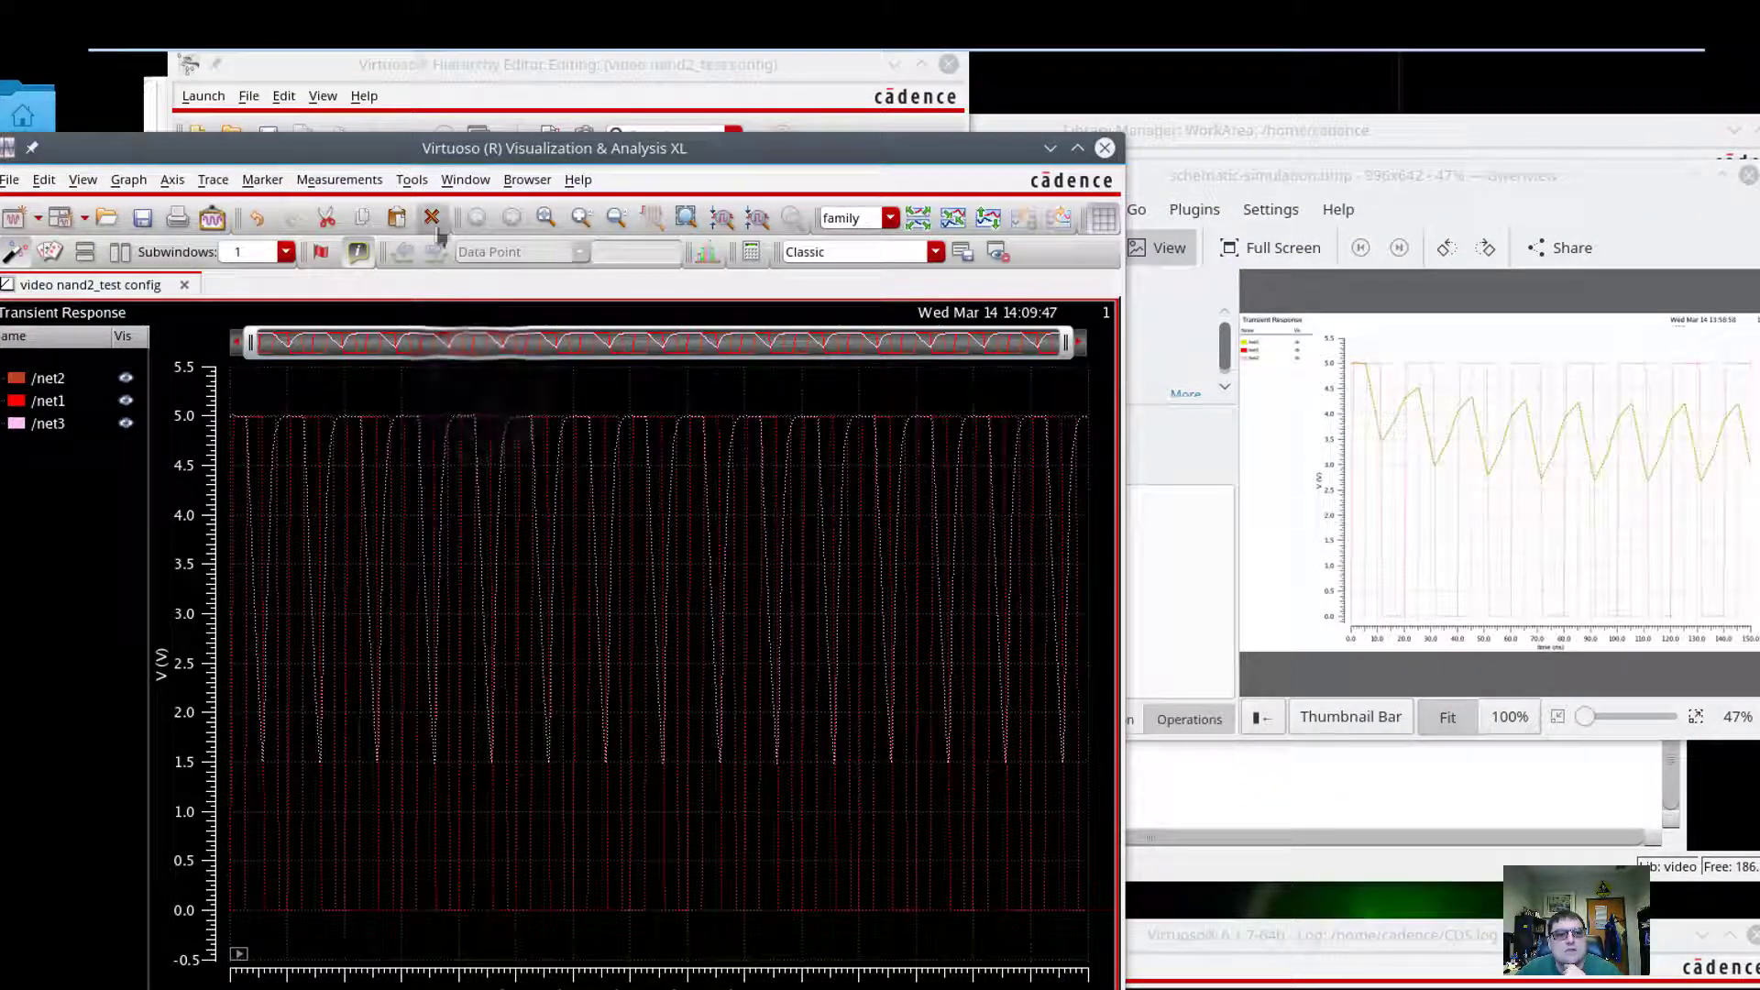
{"action": "left_click", "coordinate": [582, 217]}
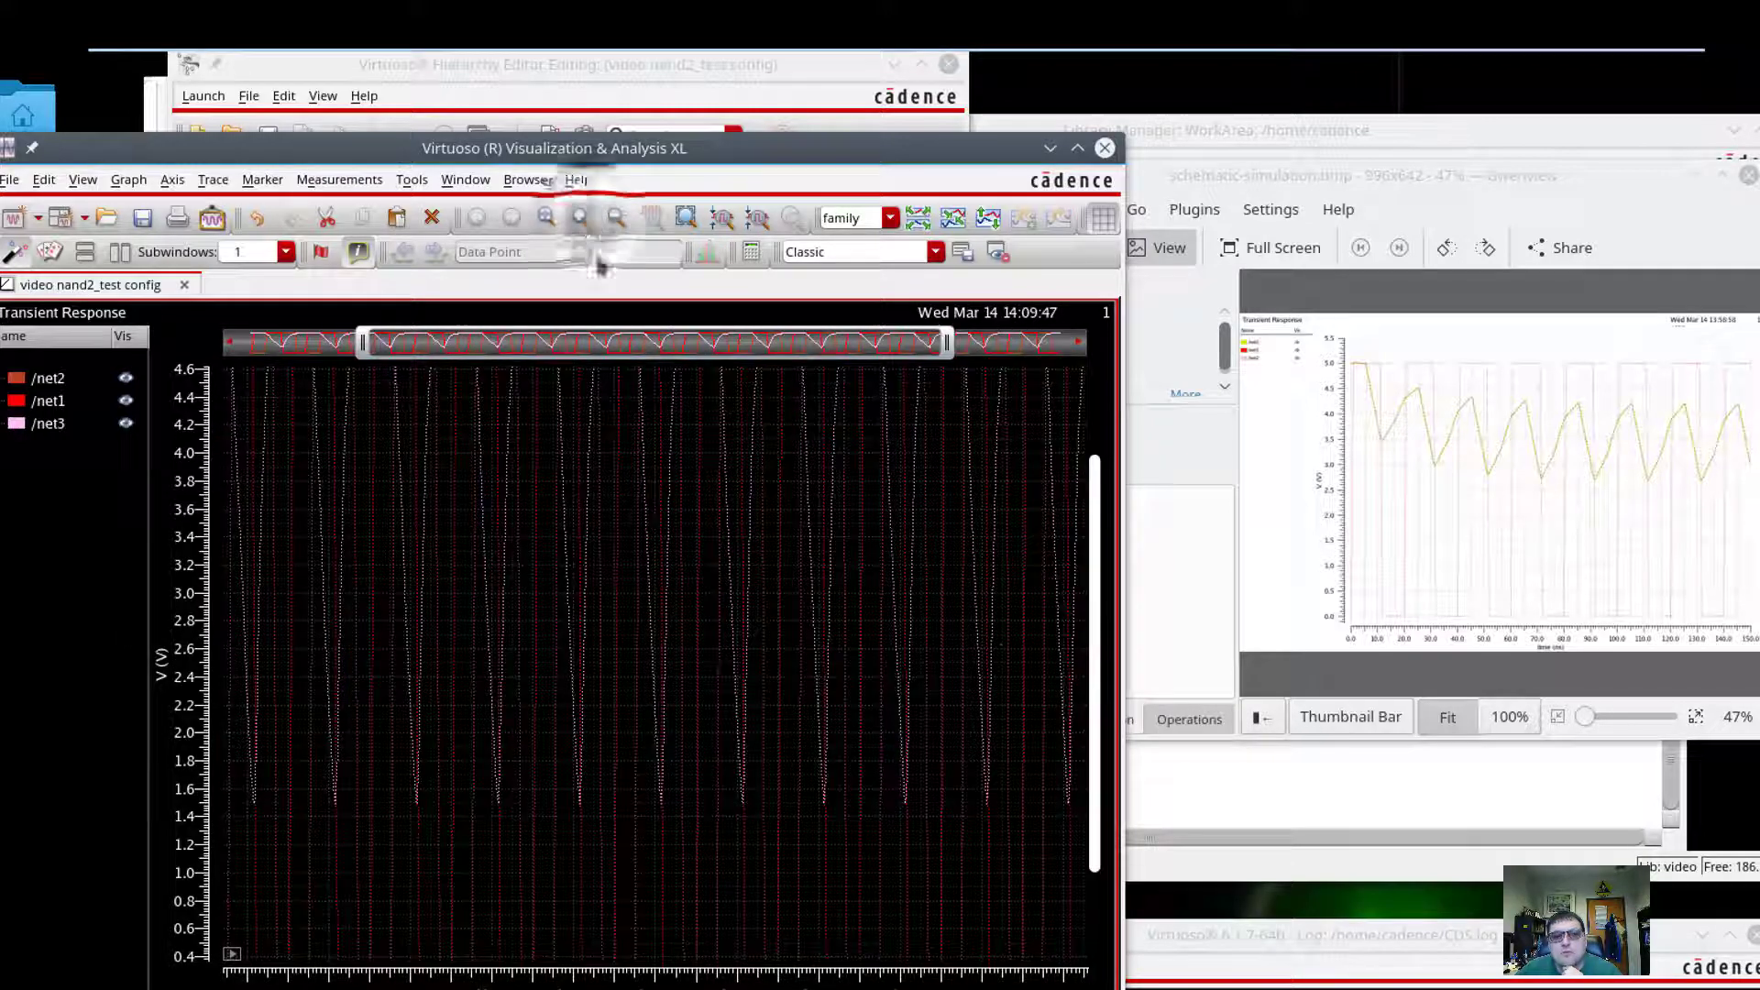
{"action": "scroll", "coordinate": [1092, 637], "scroll_direction": "up", "scroll_amount": 2}
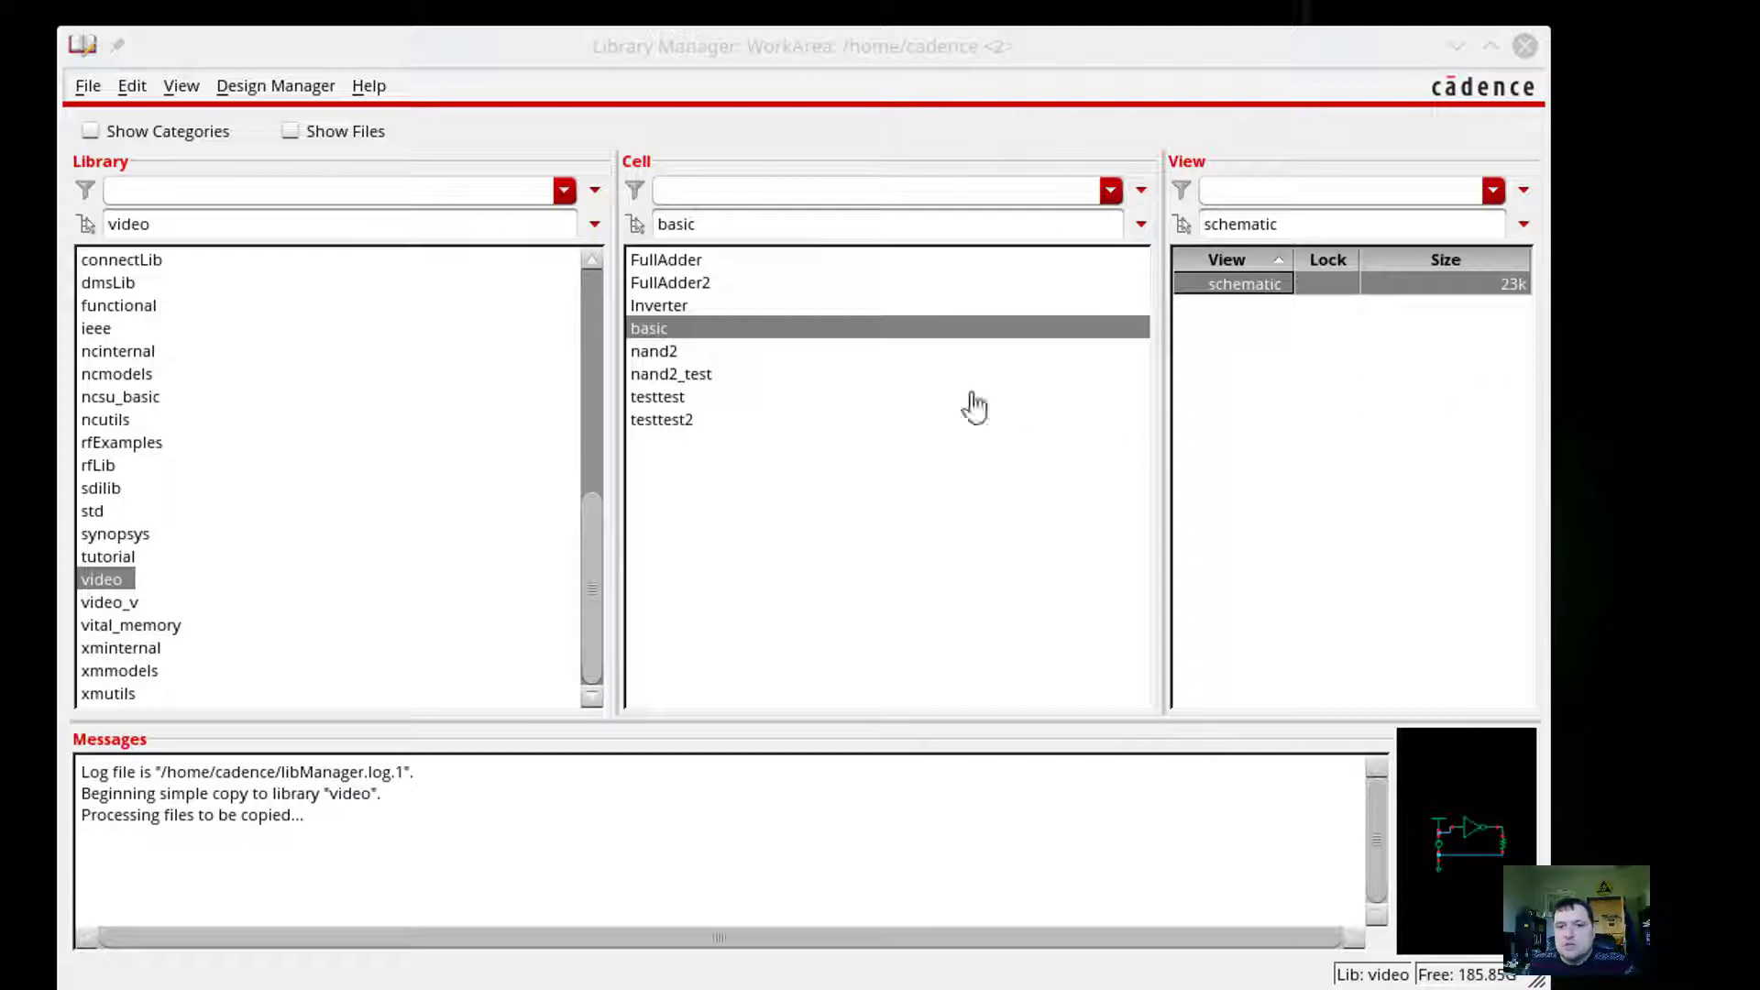
Step: Open the schematic of the video library's basic cell to examine its inverter circuit, and close it
{"action": "double_click", "coordinate": [644, 330]}
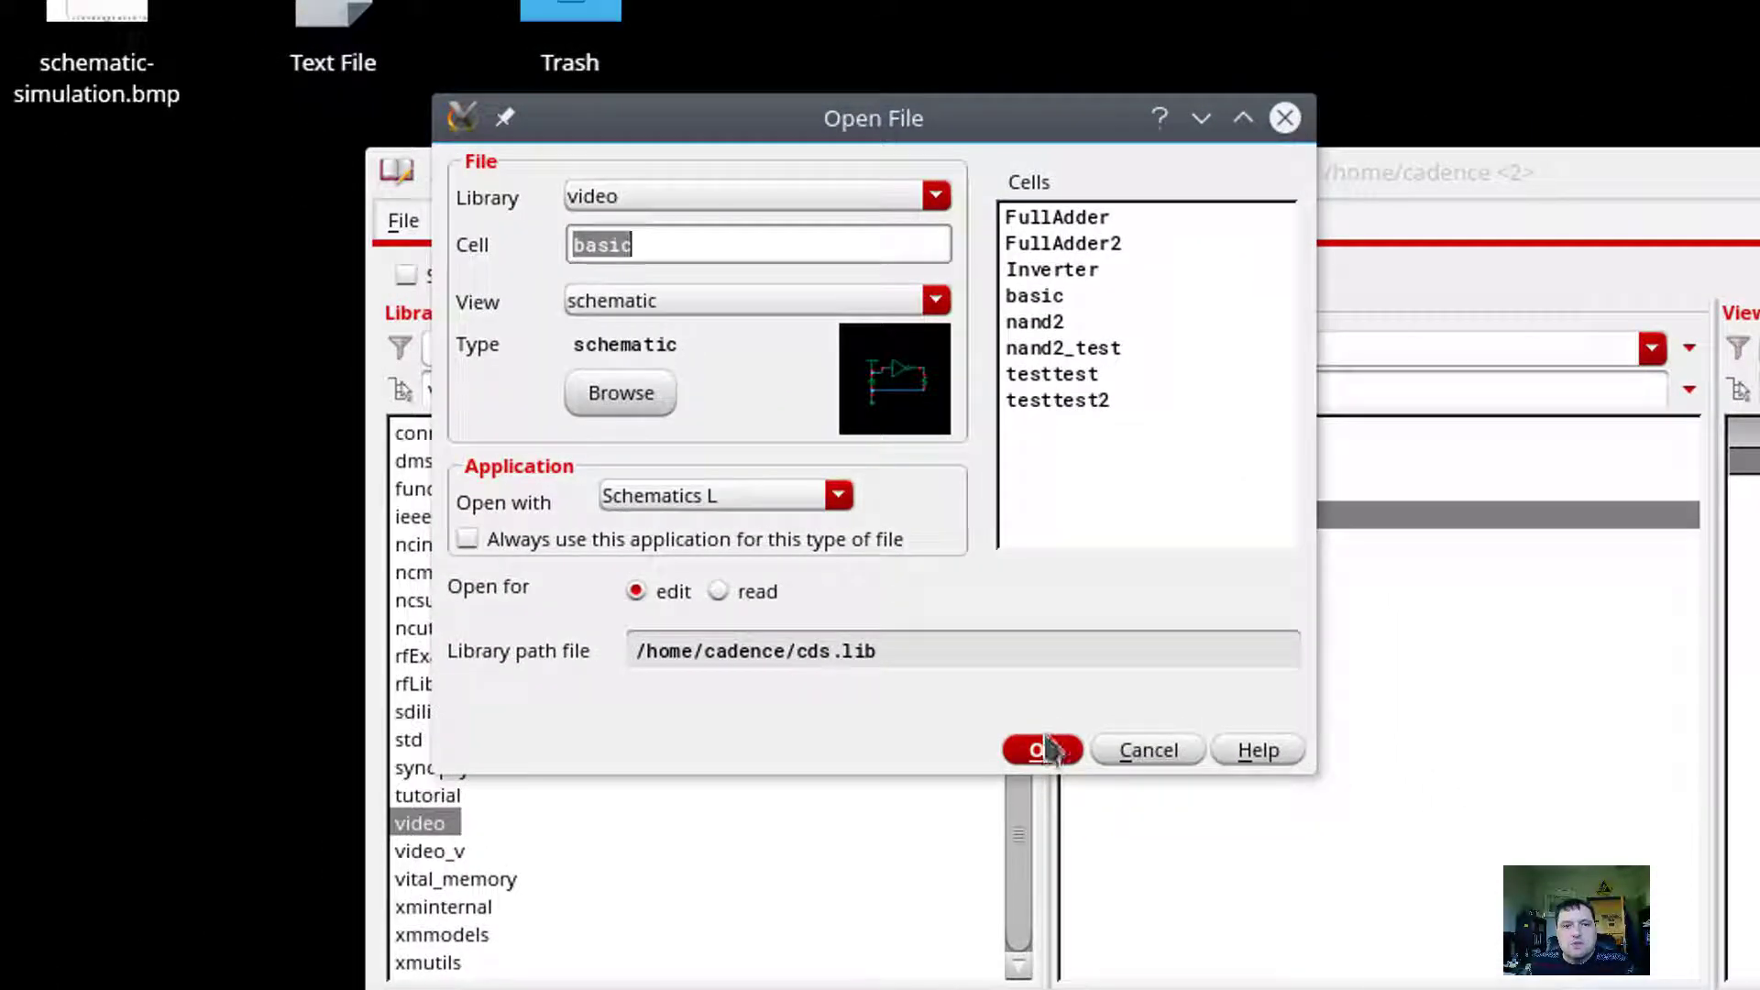
{"action": "left_click", "coordinate": [1052, 747]}
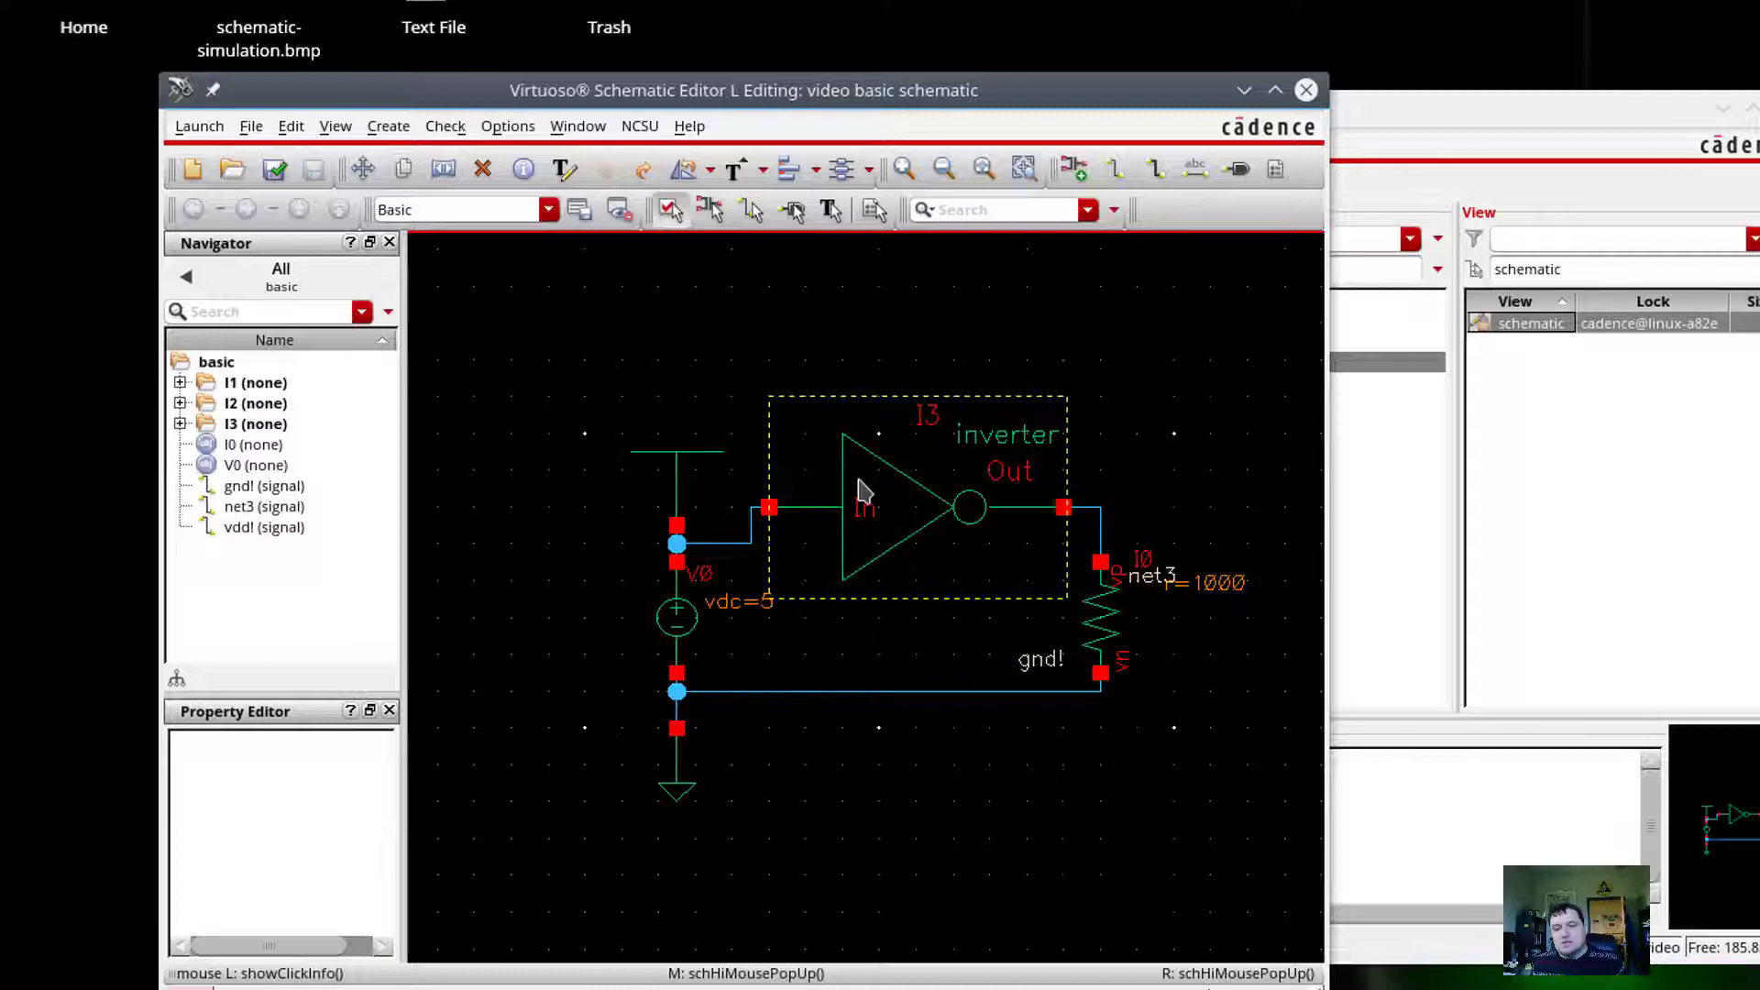
{"action": "left_click", "coordinate": [1085, 349]}
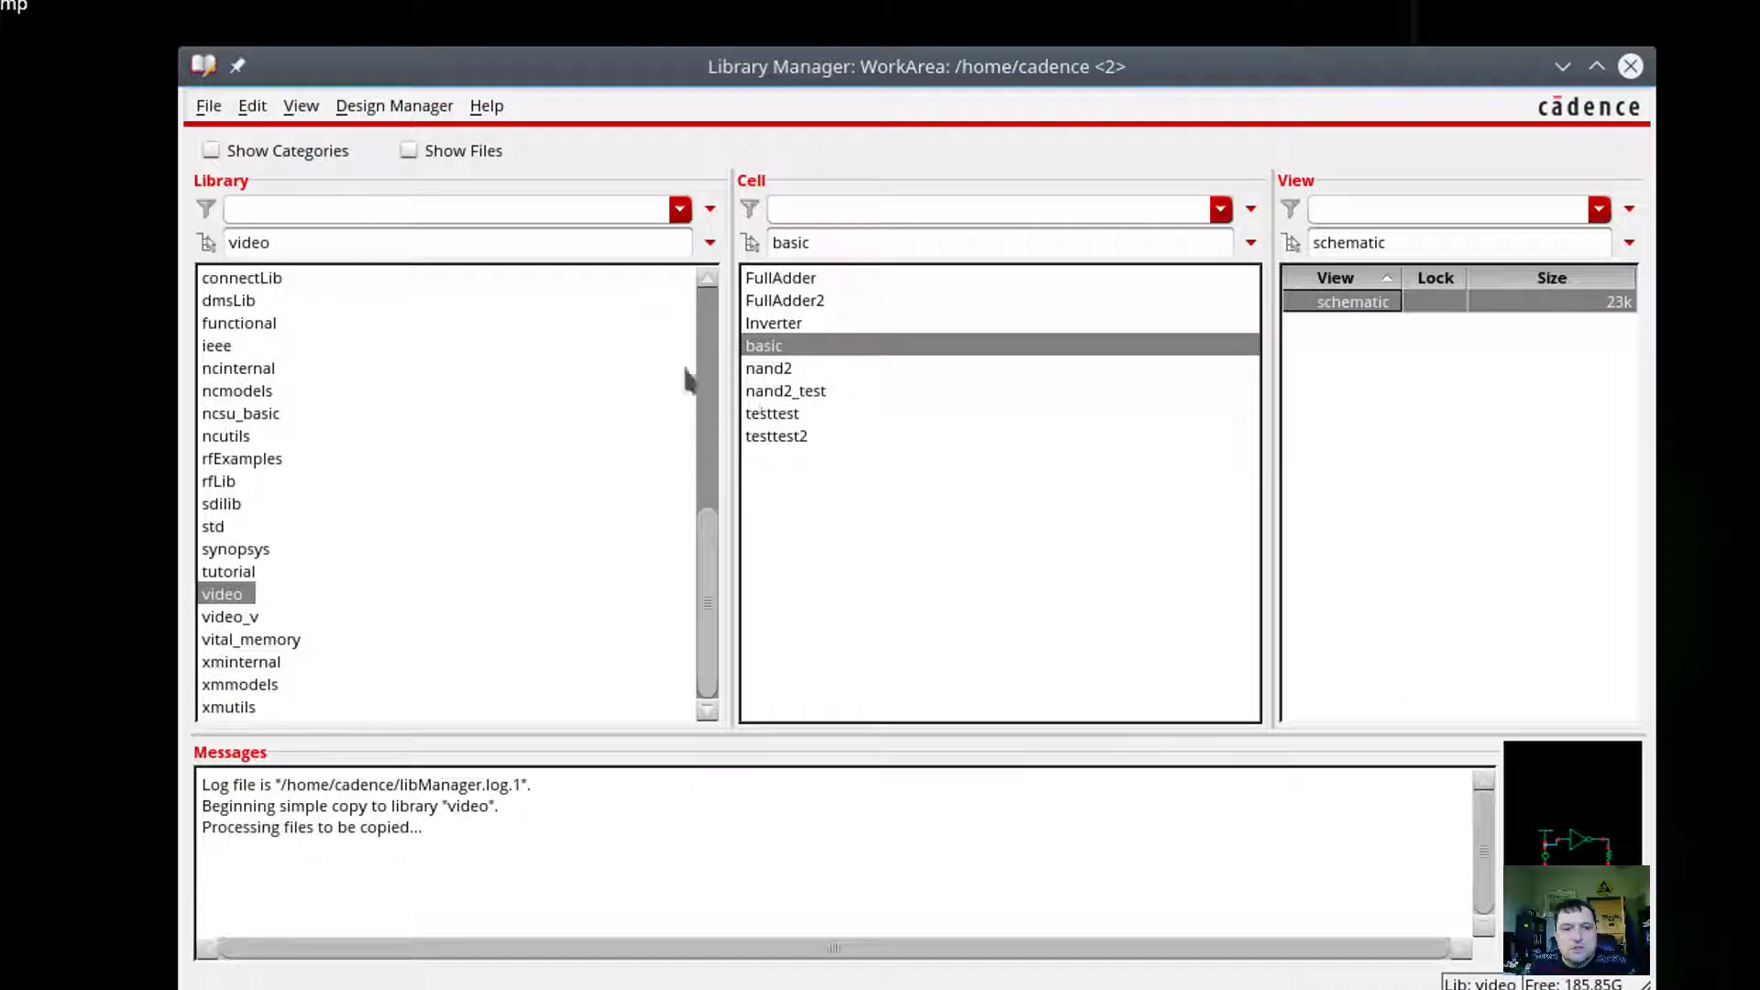
Step: Create a config view of the basic cell in the video library, opened with the Hierarchy Editor
{"action": "left_click", "coordinate": [764, 346]}
{"action": "left_click", "coordinate": [762, 345]}
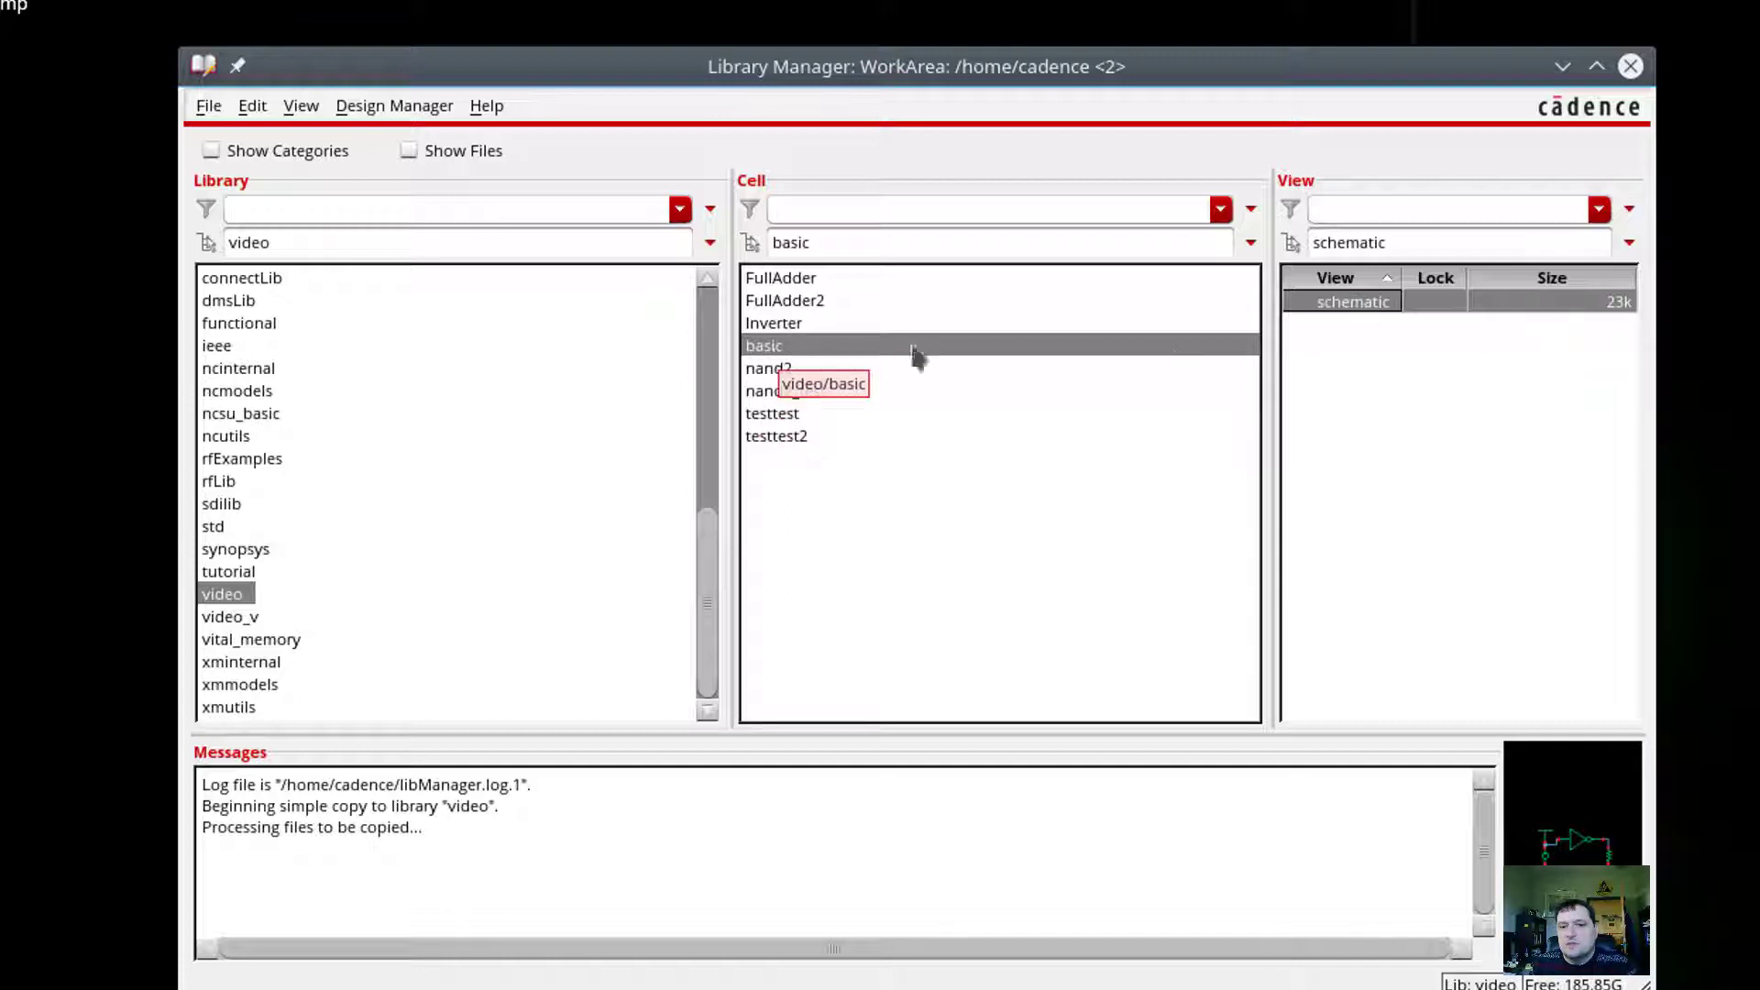
{"action": "left_click", "coordinate": [208, 106]}
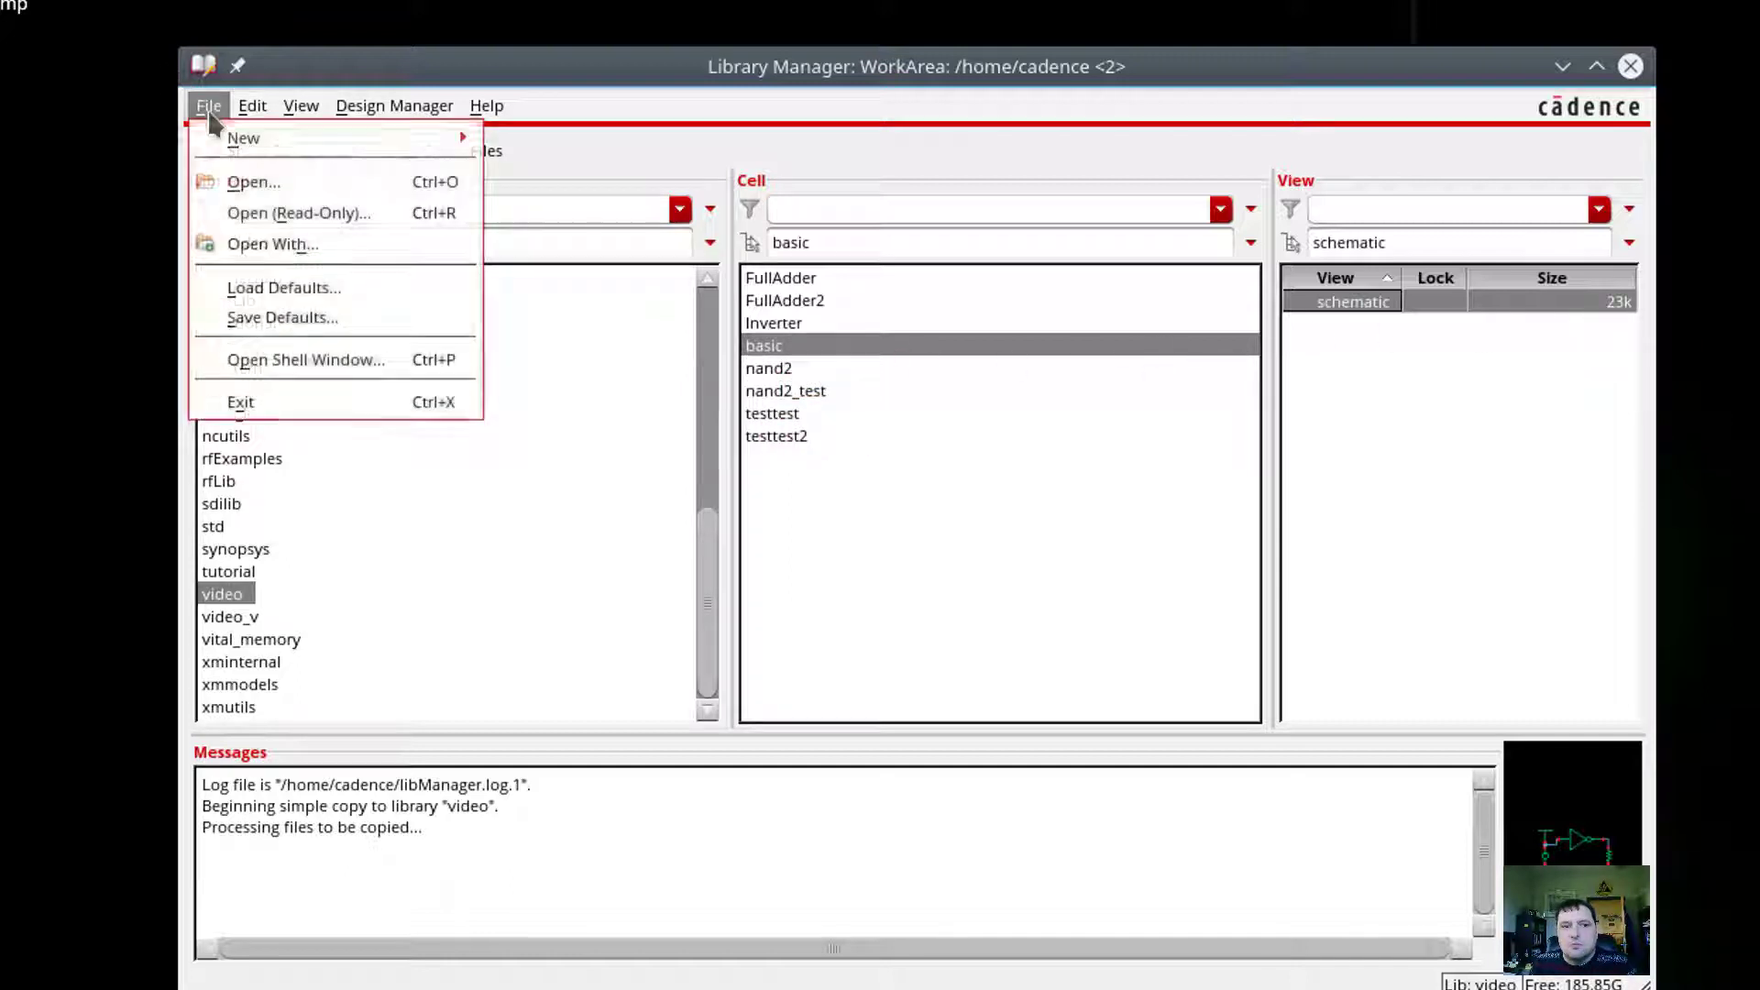
{"action": "mouse_move", "coordinate": [220, 138]}
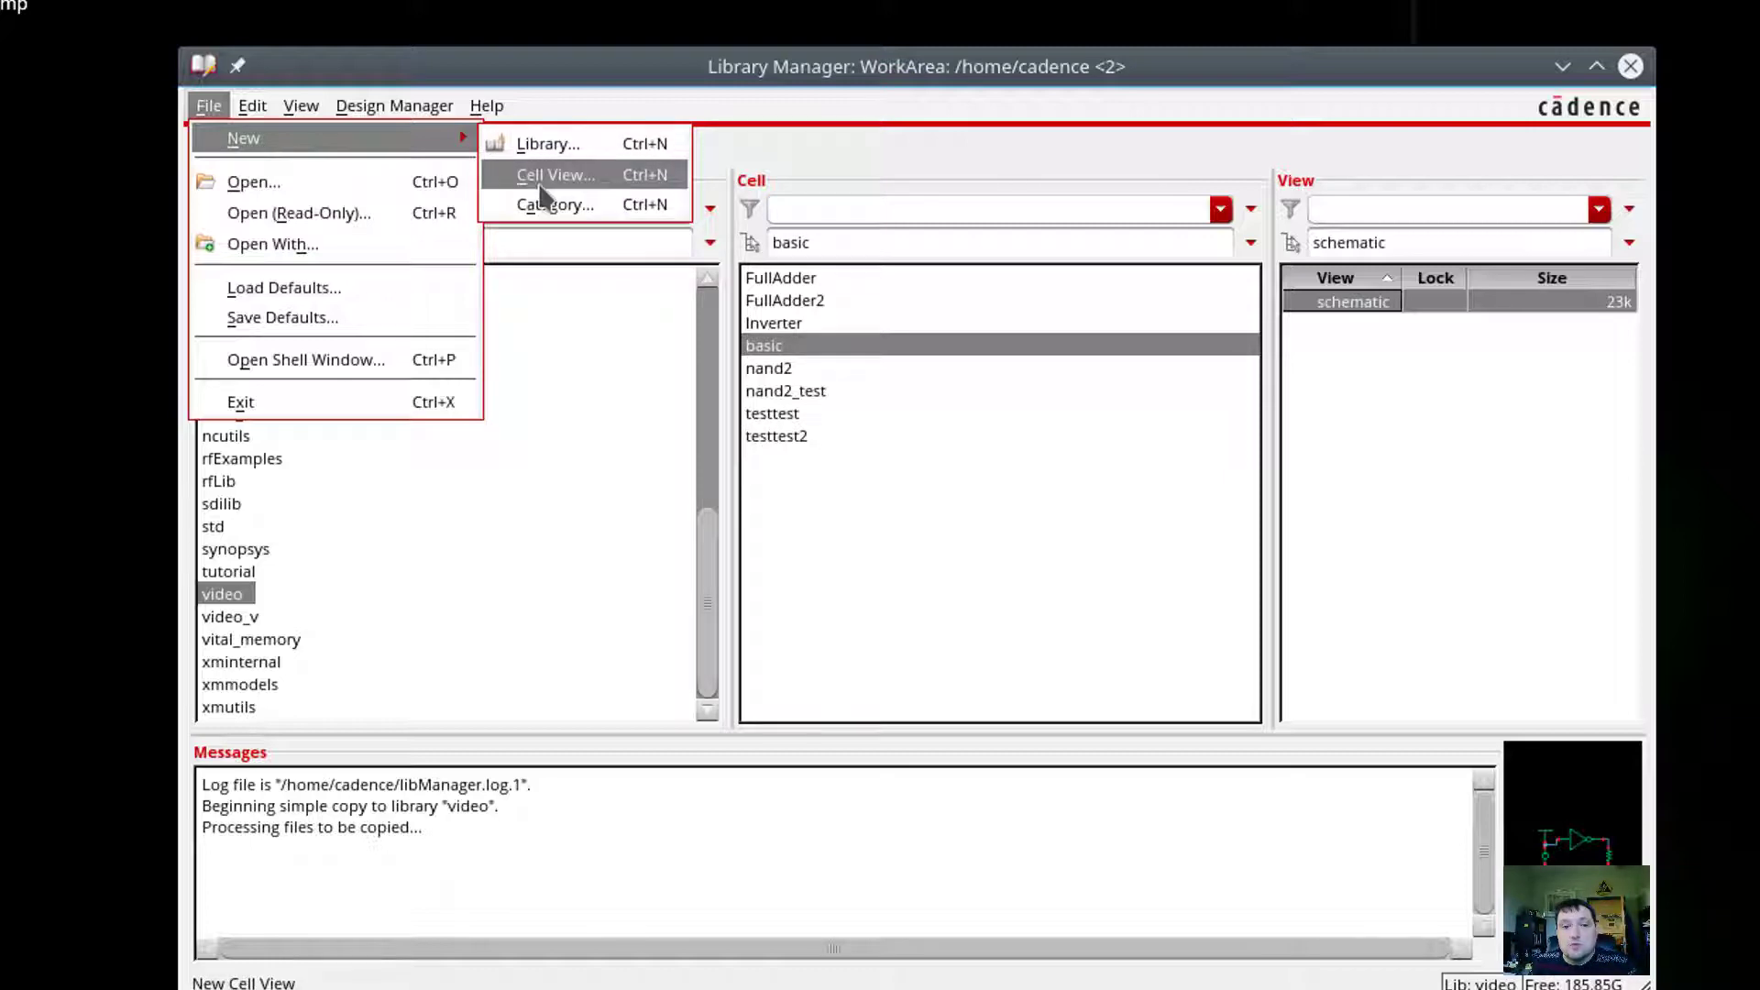
{"action": "left_click", "coordinate": [541, 179]}
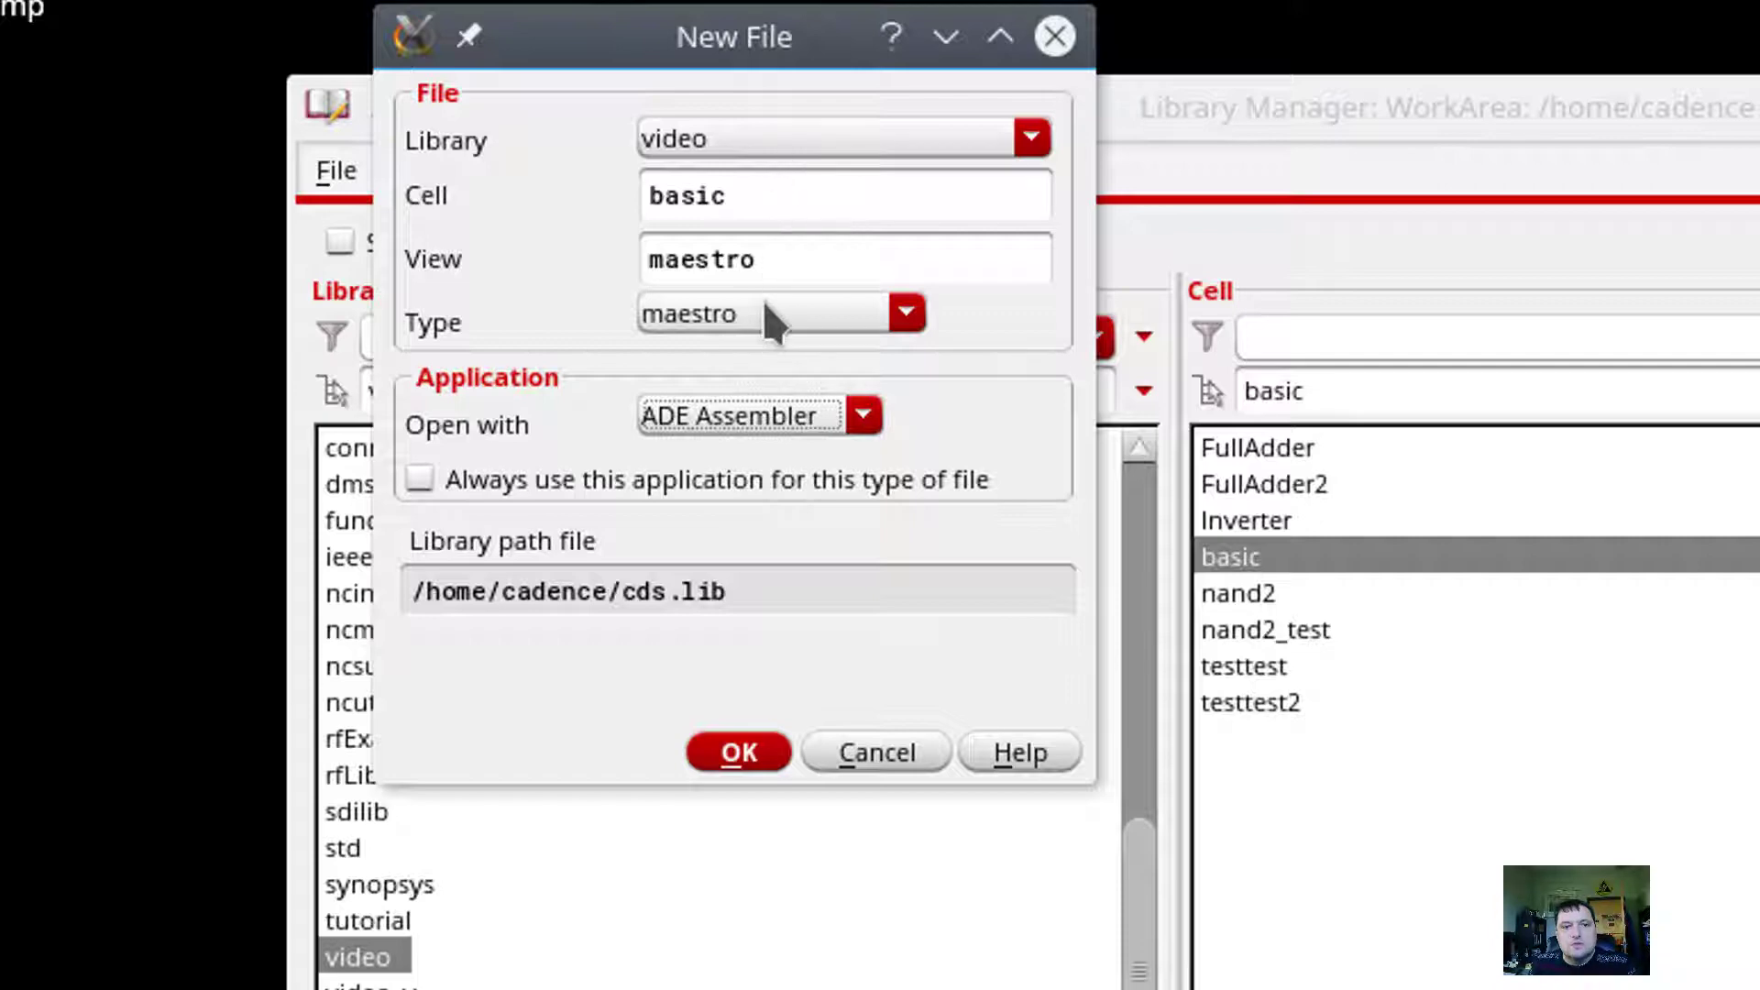
{"action": "left_click", "coordinate": [774, 323]}
{"action": "left_click", "coordinate": [741, 519]}
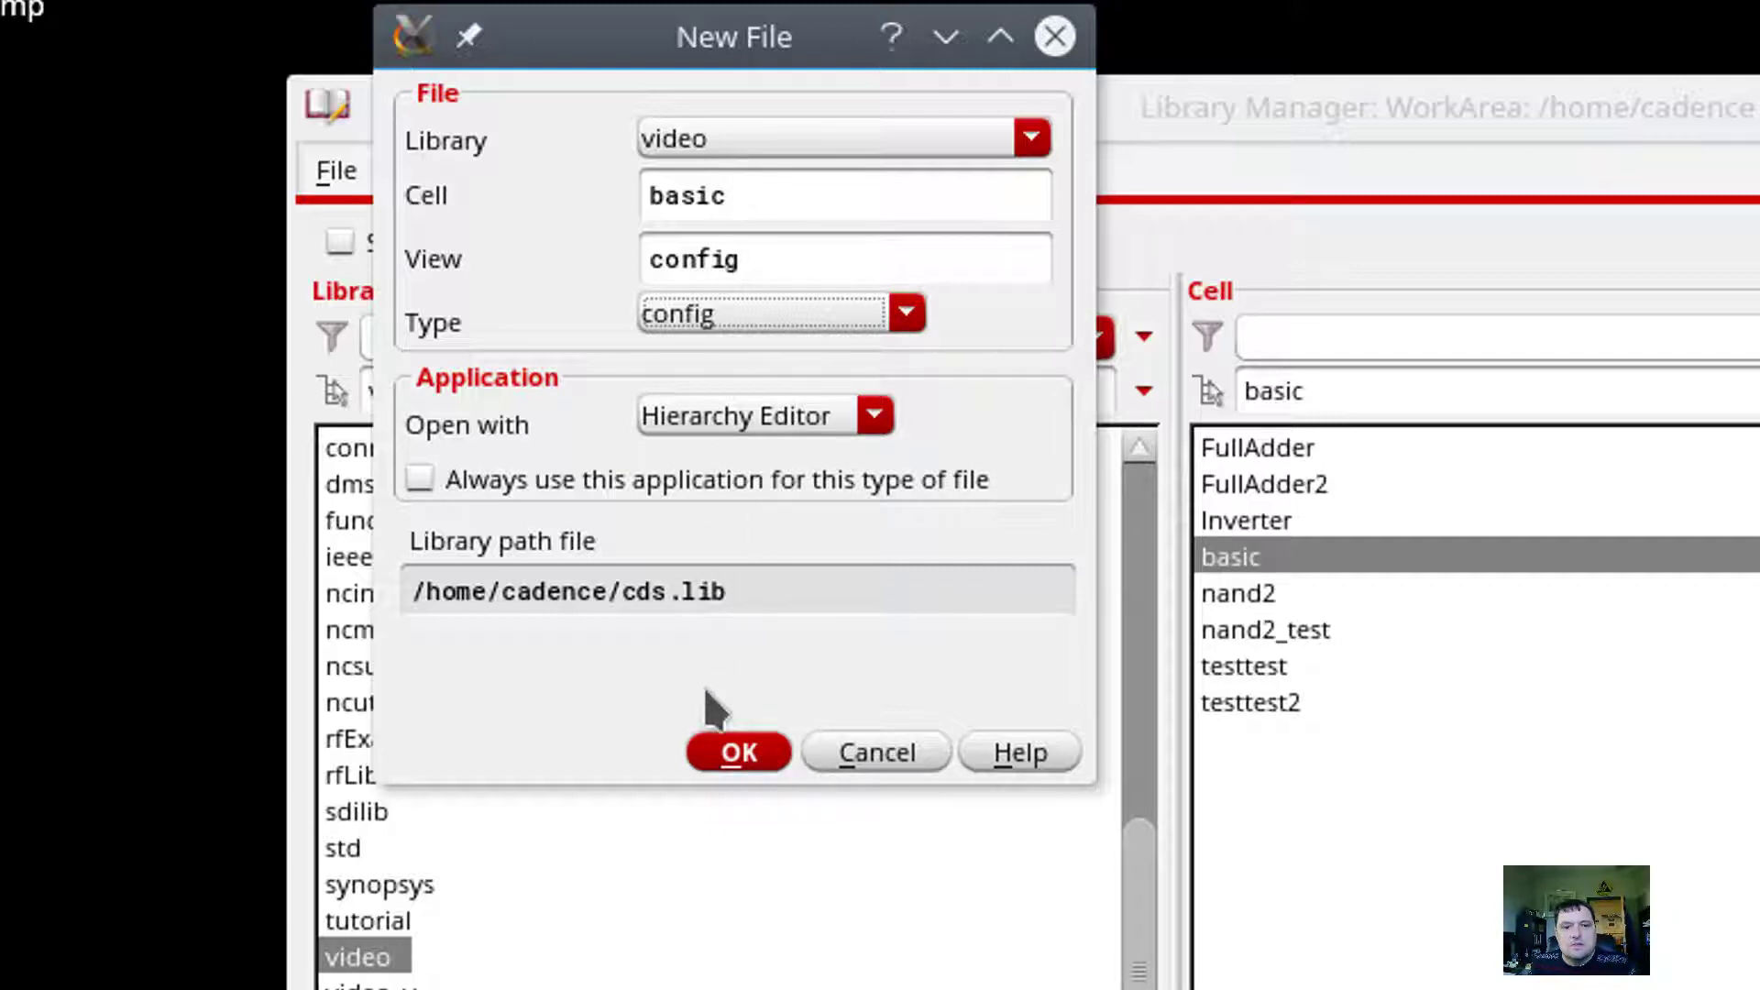
{"action": "left_click", "coordinate": [745, 756]}
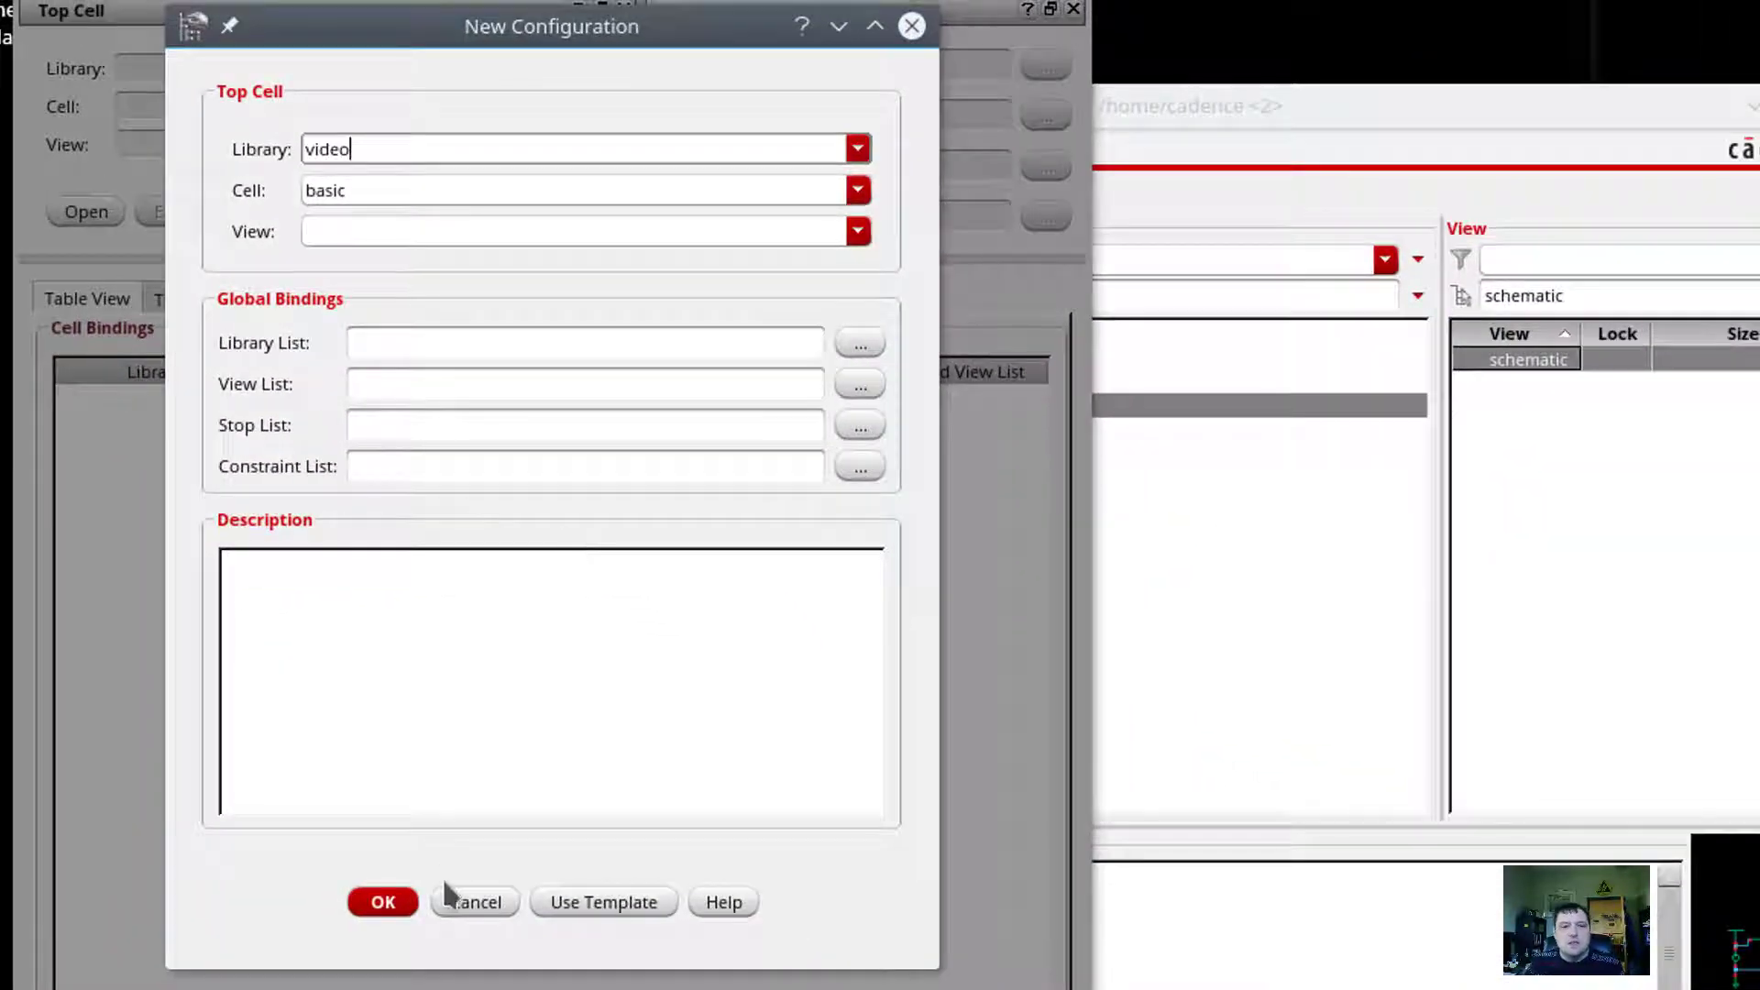
Step: Fill in the new configuration of the basic cell from the AMS template
{"action": "left_click", "coordinate": [580, 903]}
{"action": "left_click", "coordinate": [521, 450]}
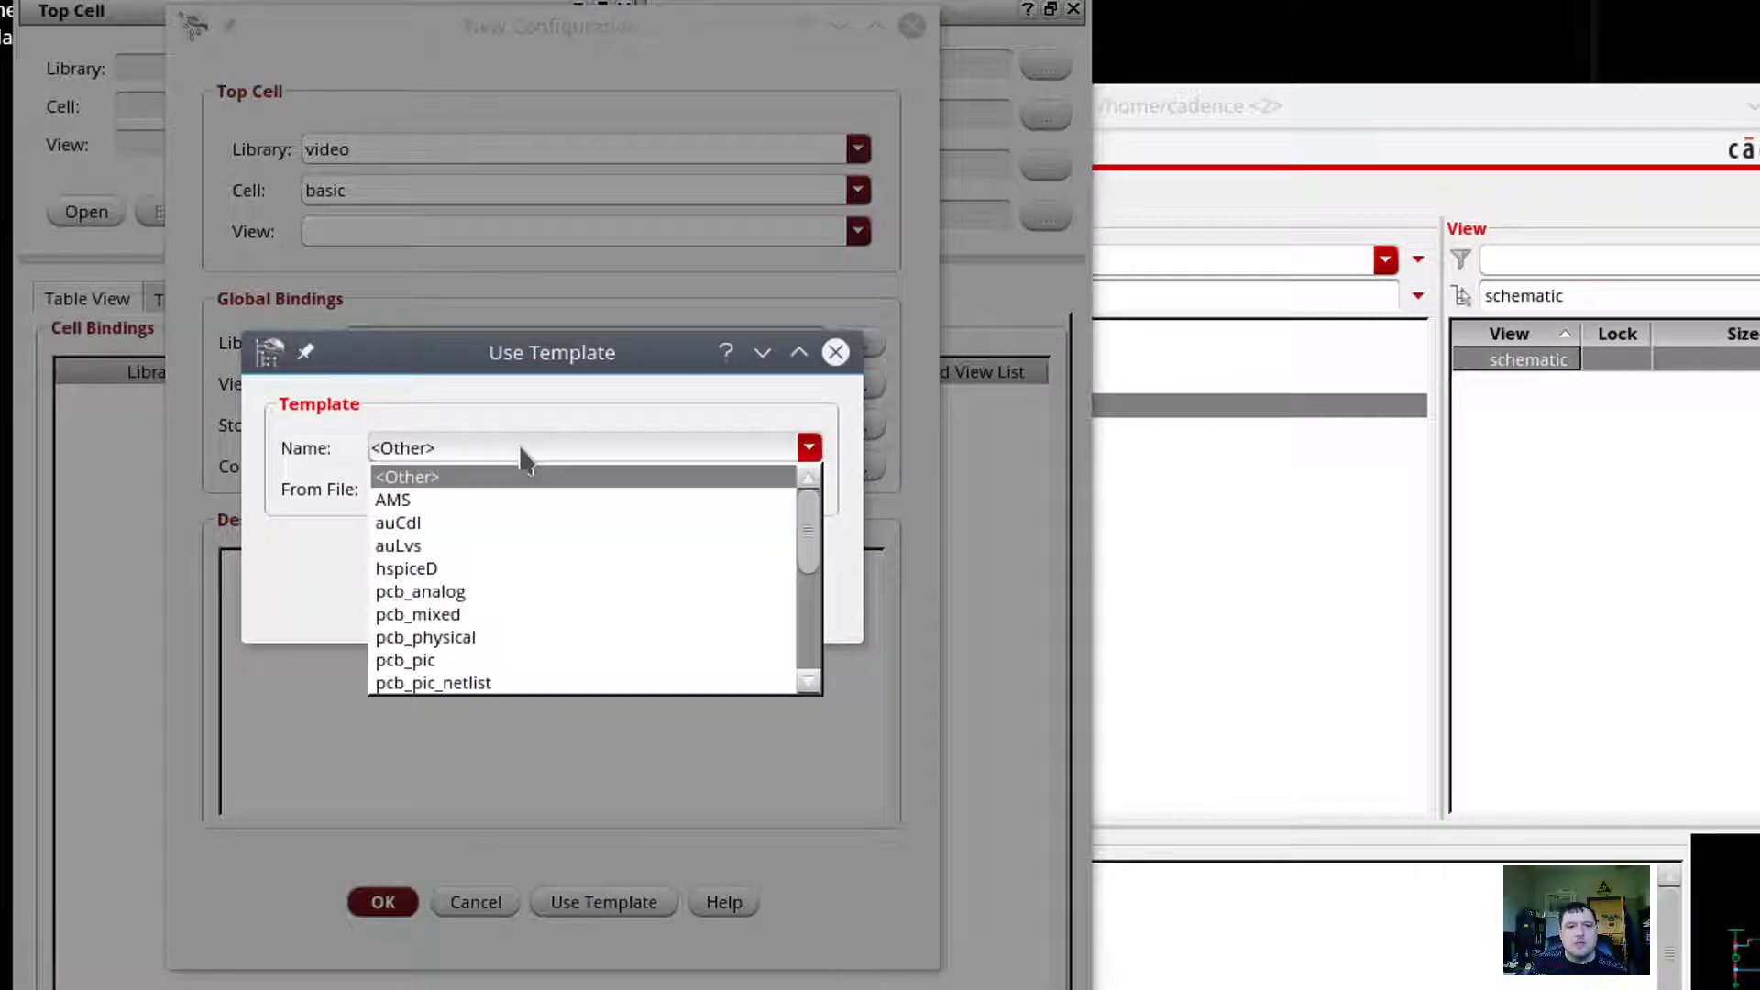
{"action": "left_click", "coordinate": [504, 499]}
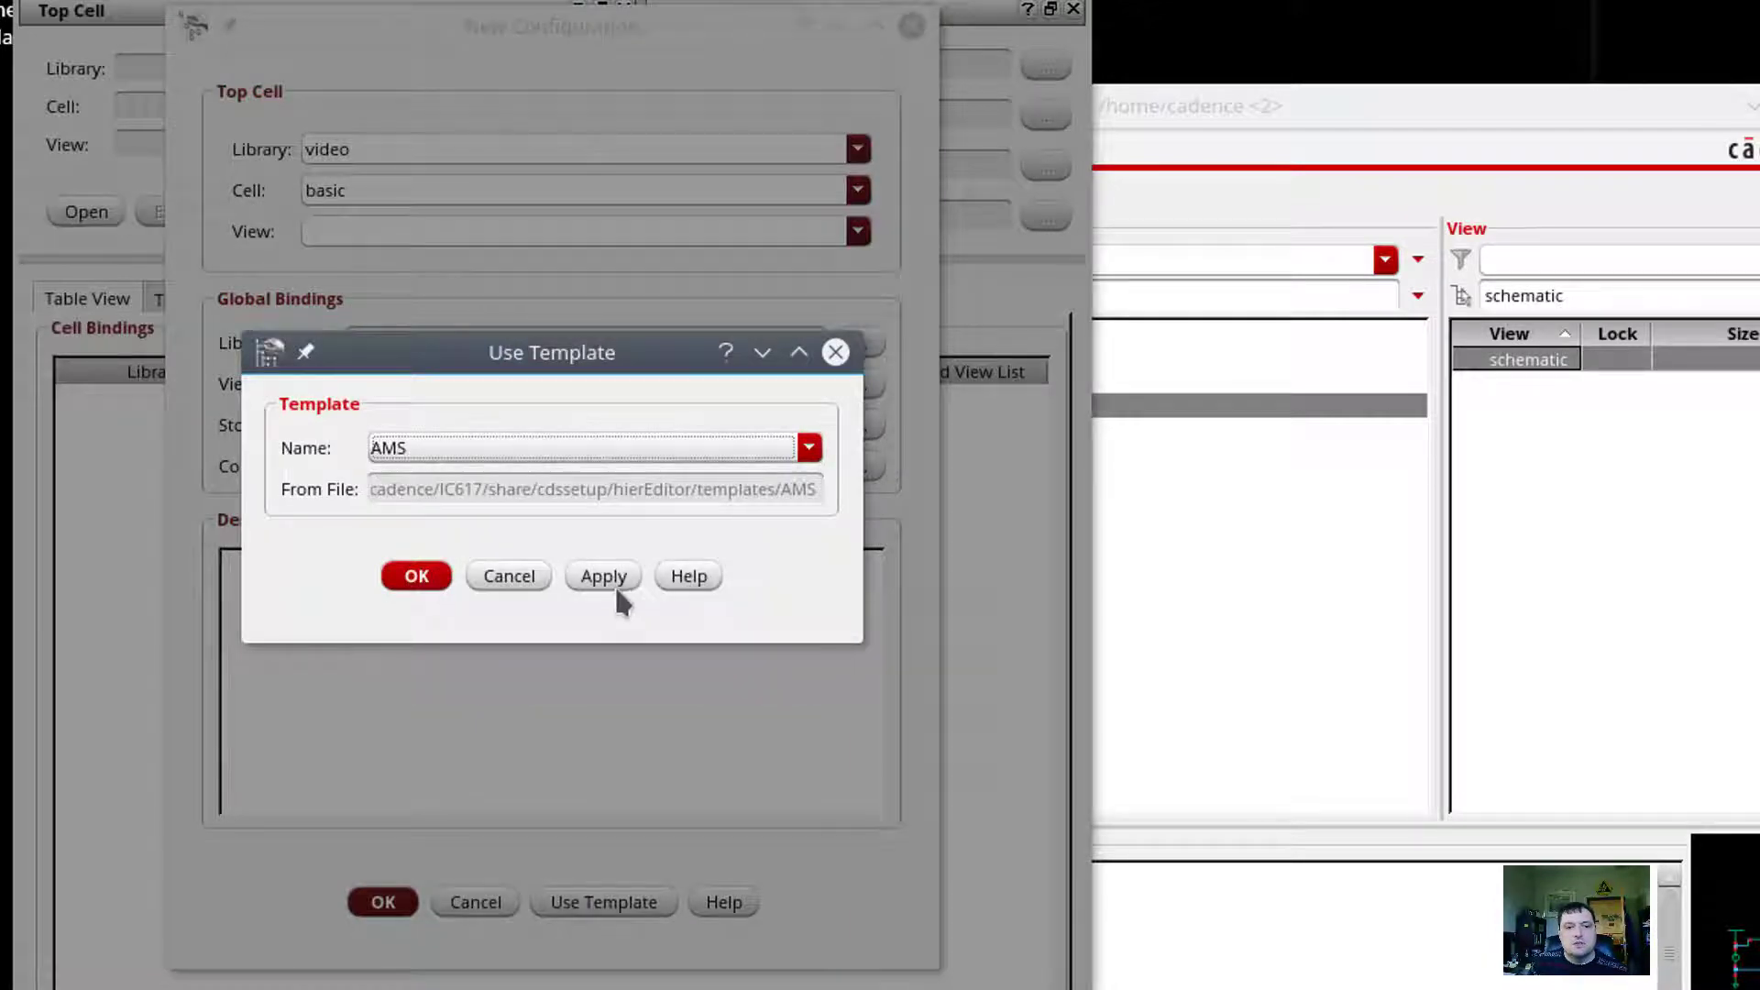
{"action": "left_click", "coordinate": [614, 585]}
{"action": "left_click", "coordinate": [419, 577]}
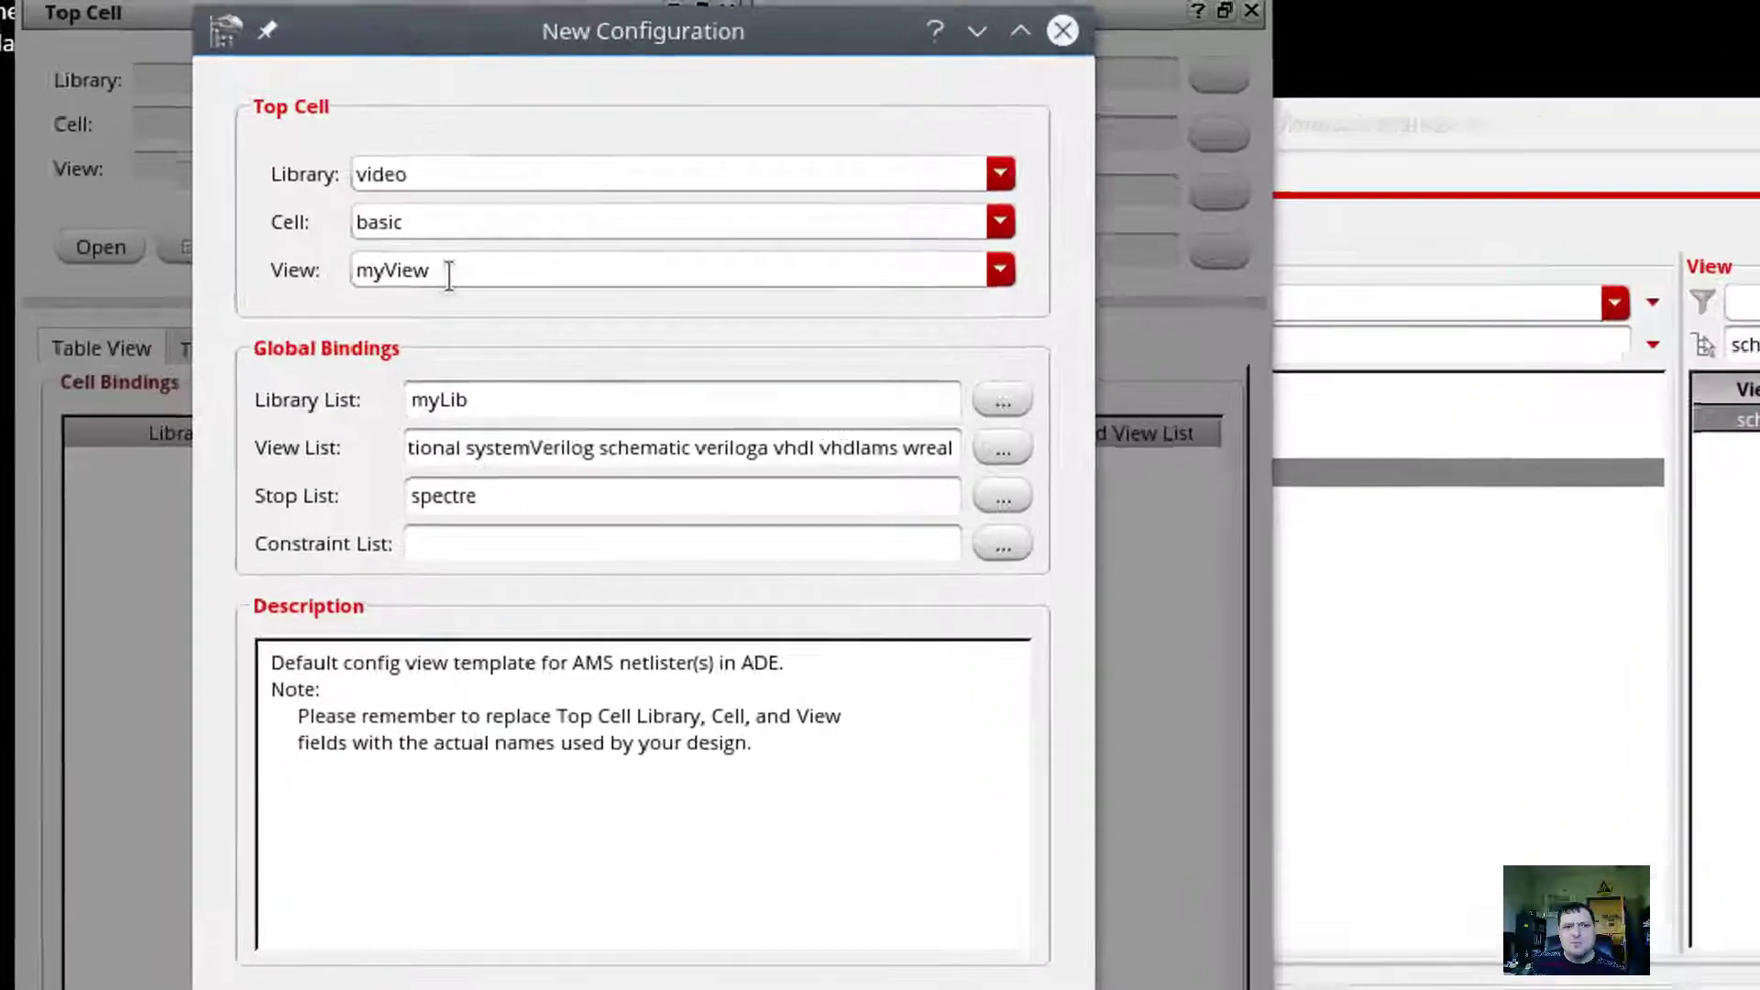
Step: Set the configuration's top cell view to schematic and create the configuration
{"action": "left_click_drag", "start_coordinate": [364, 243], "coordinate": [271, 252]}
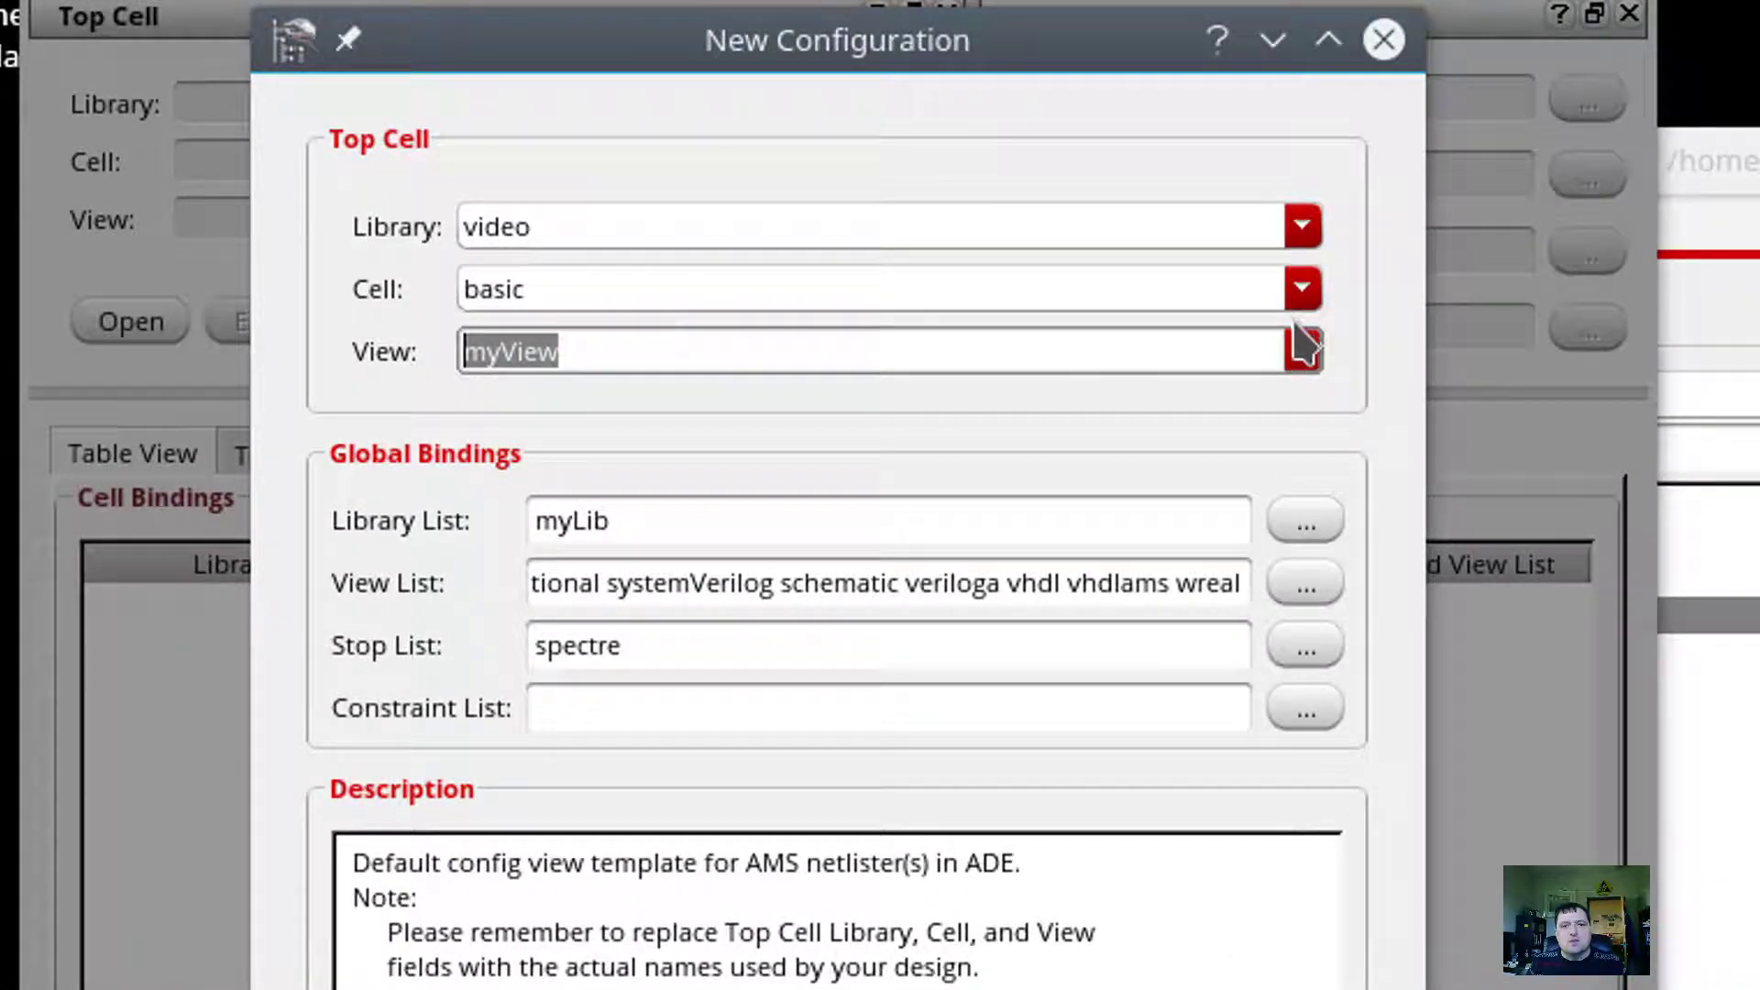
{"action": "left_click", "coordinate": [1305, 358]}
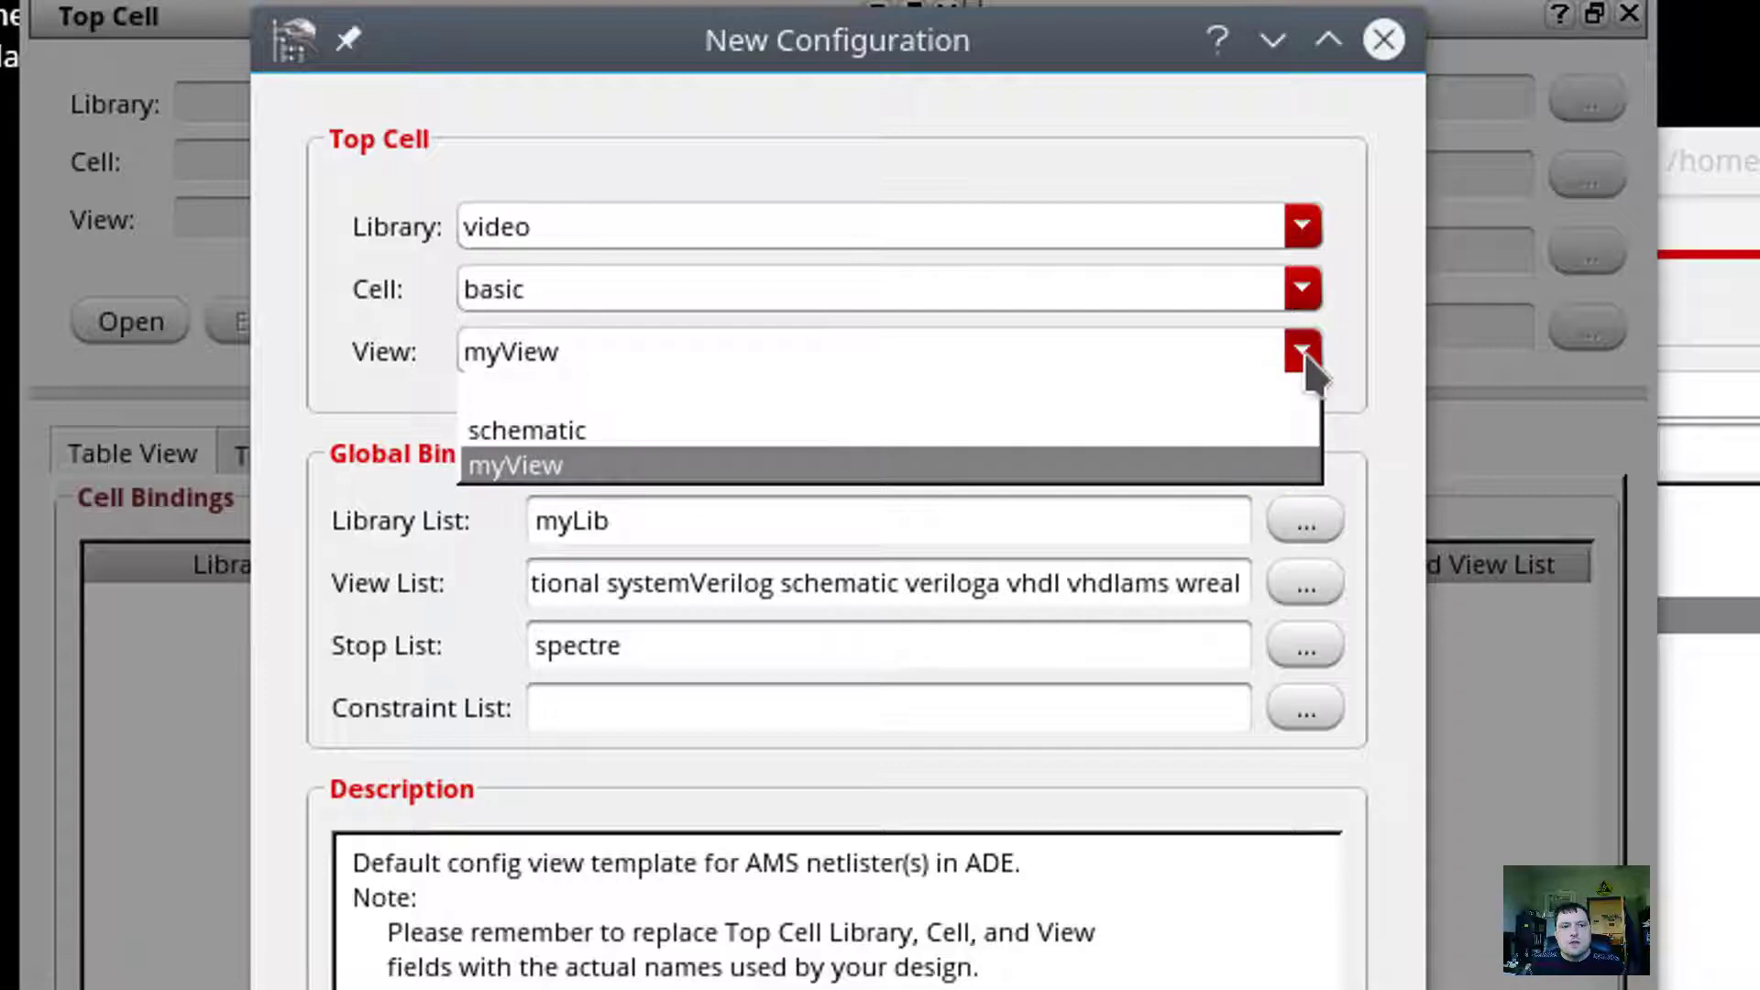
{"action": "left_click", "coordinate": [990, 430]}
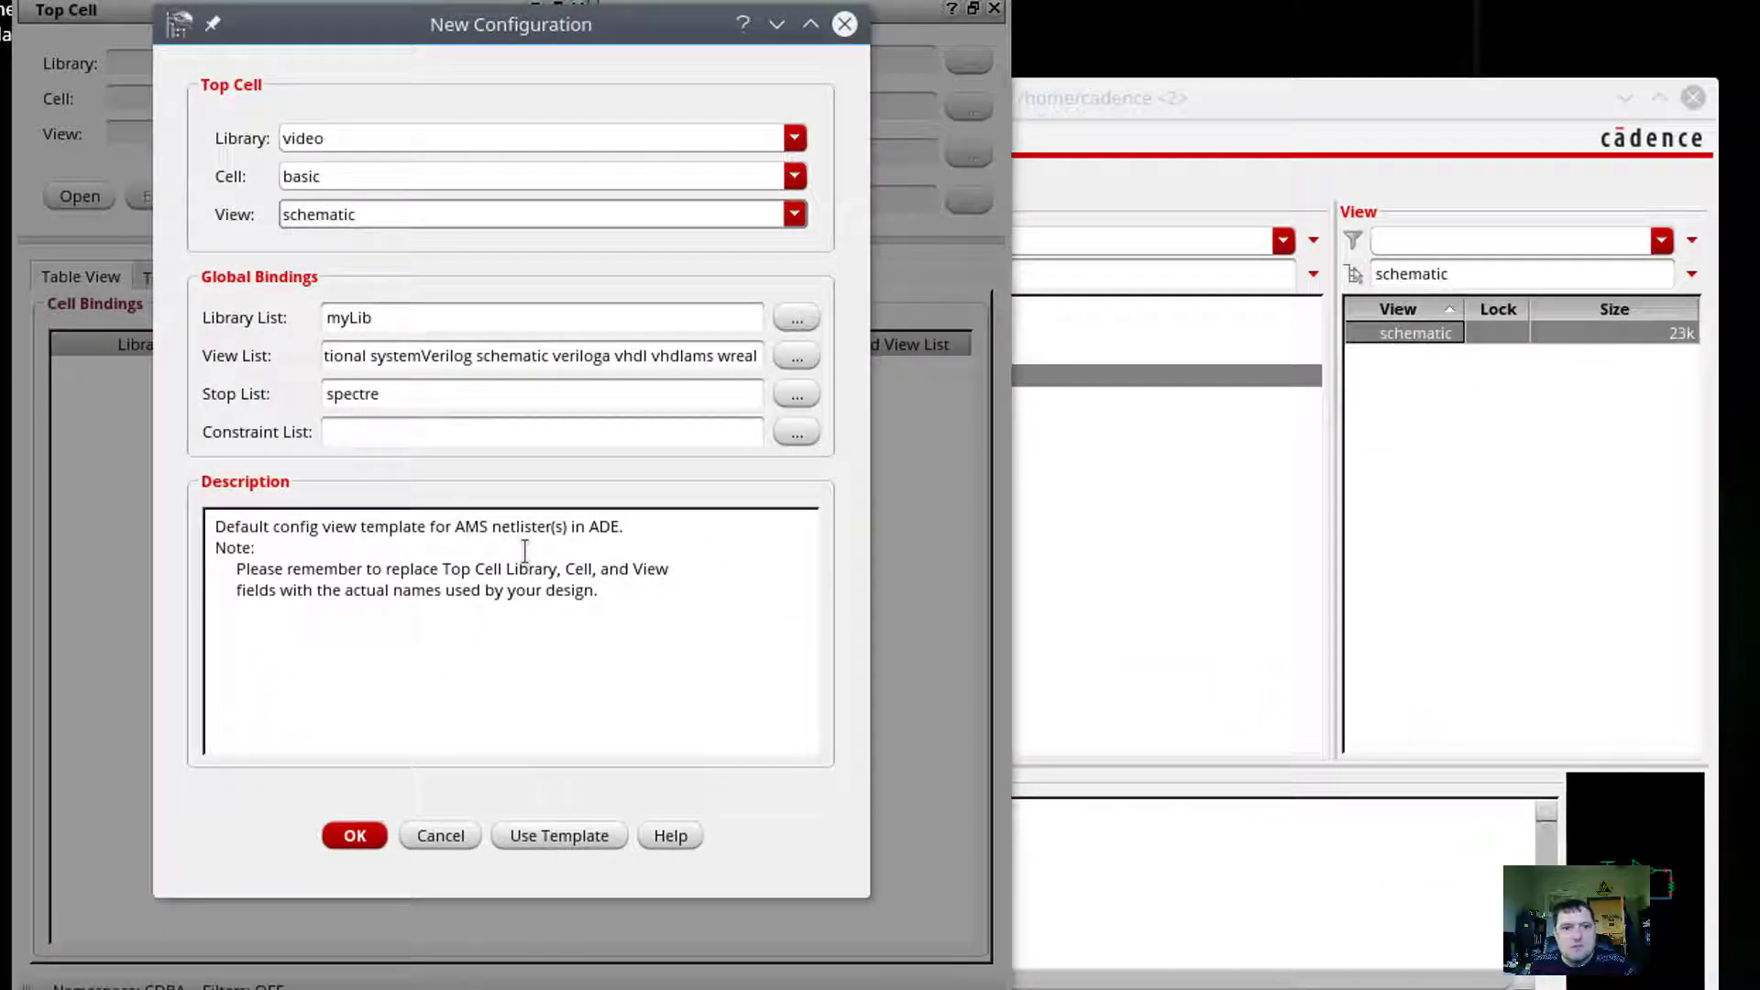
{"action": "left_click", "coordinate": [357, 834]}
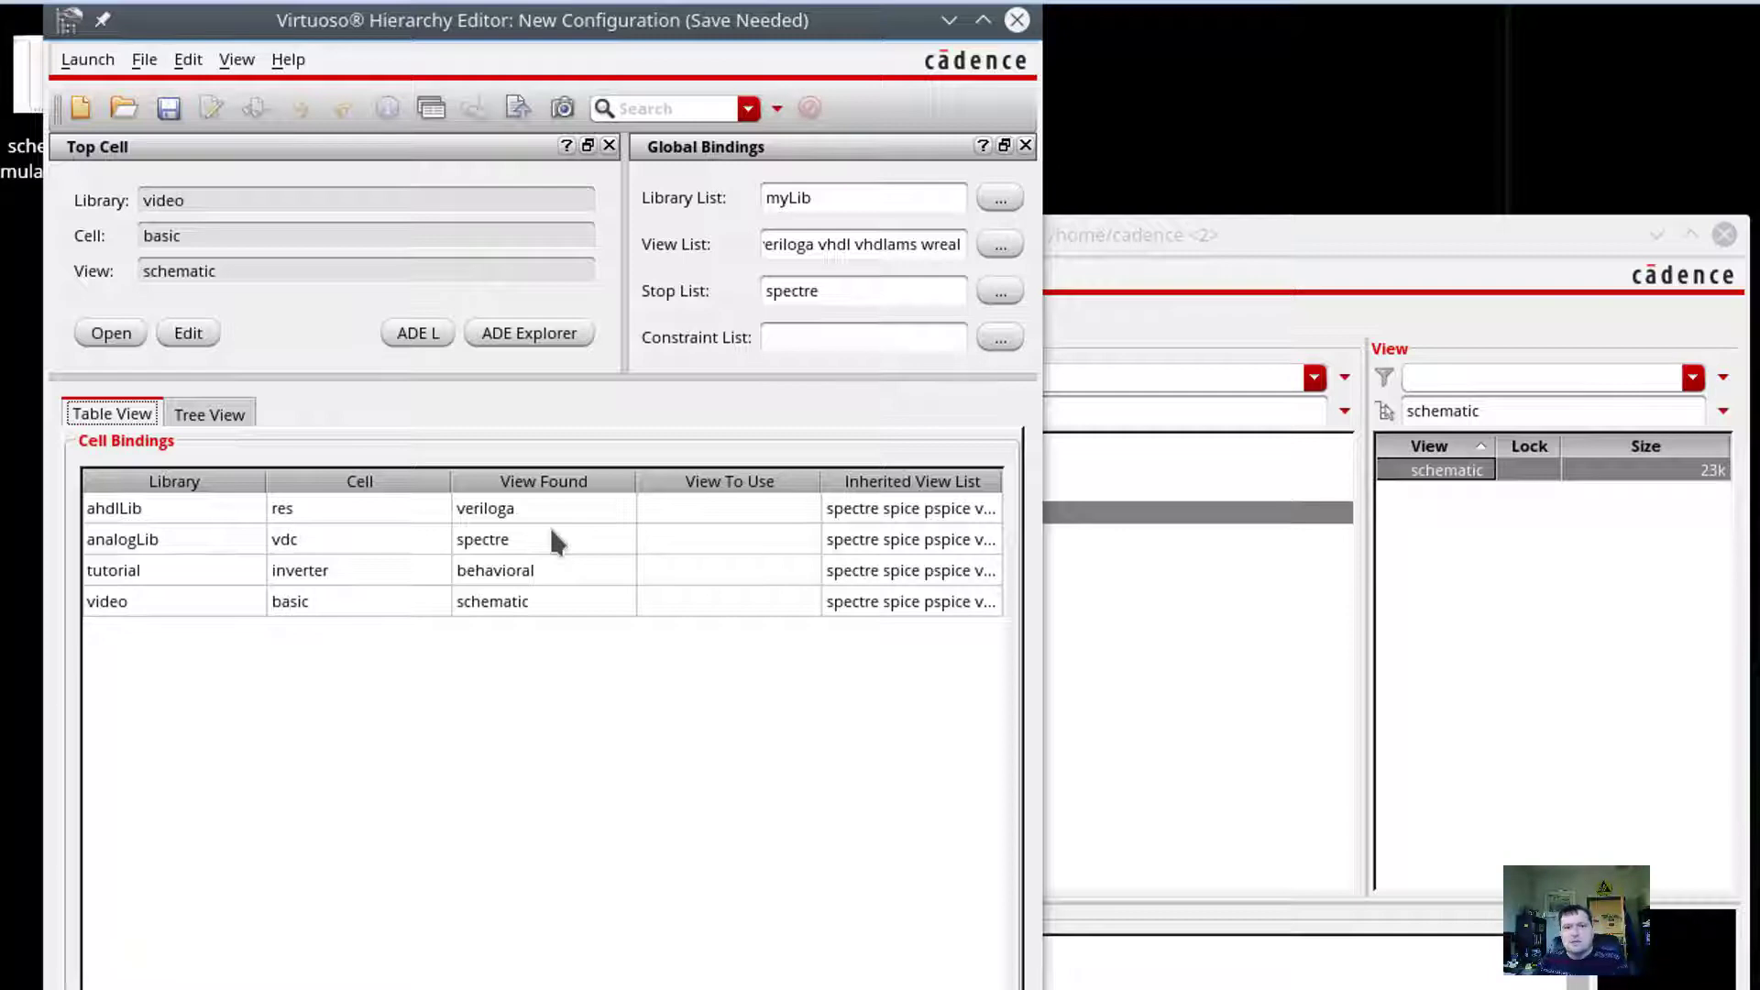
Step: Save the new configuration of the basic cell in the video library
{"action": "left_click", "coordinate": [507, 336]}
{"action": "left_click", "coordinate": [949, 764]}
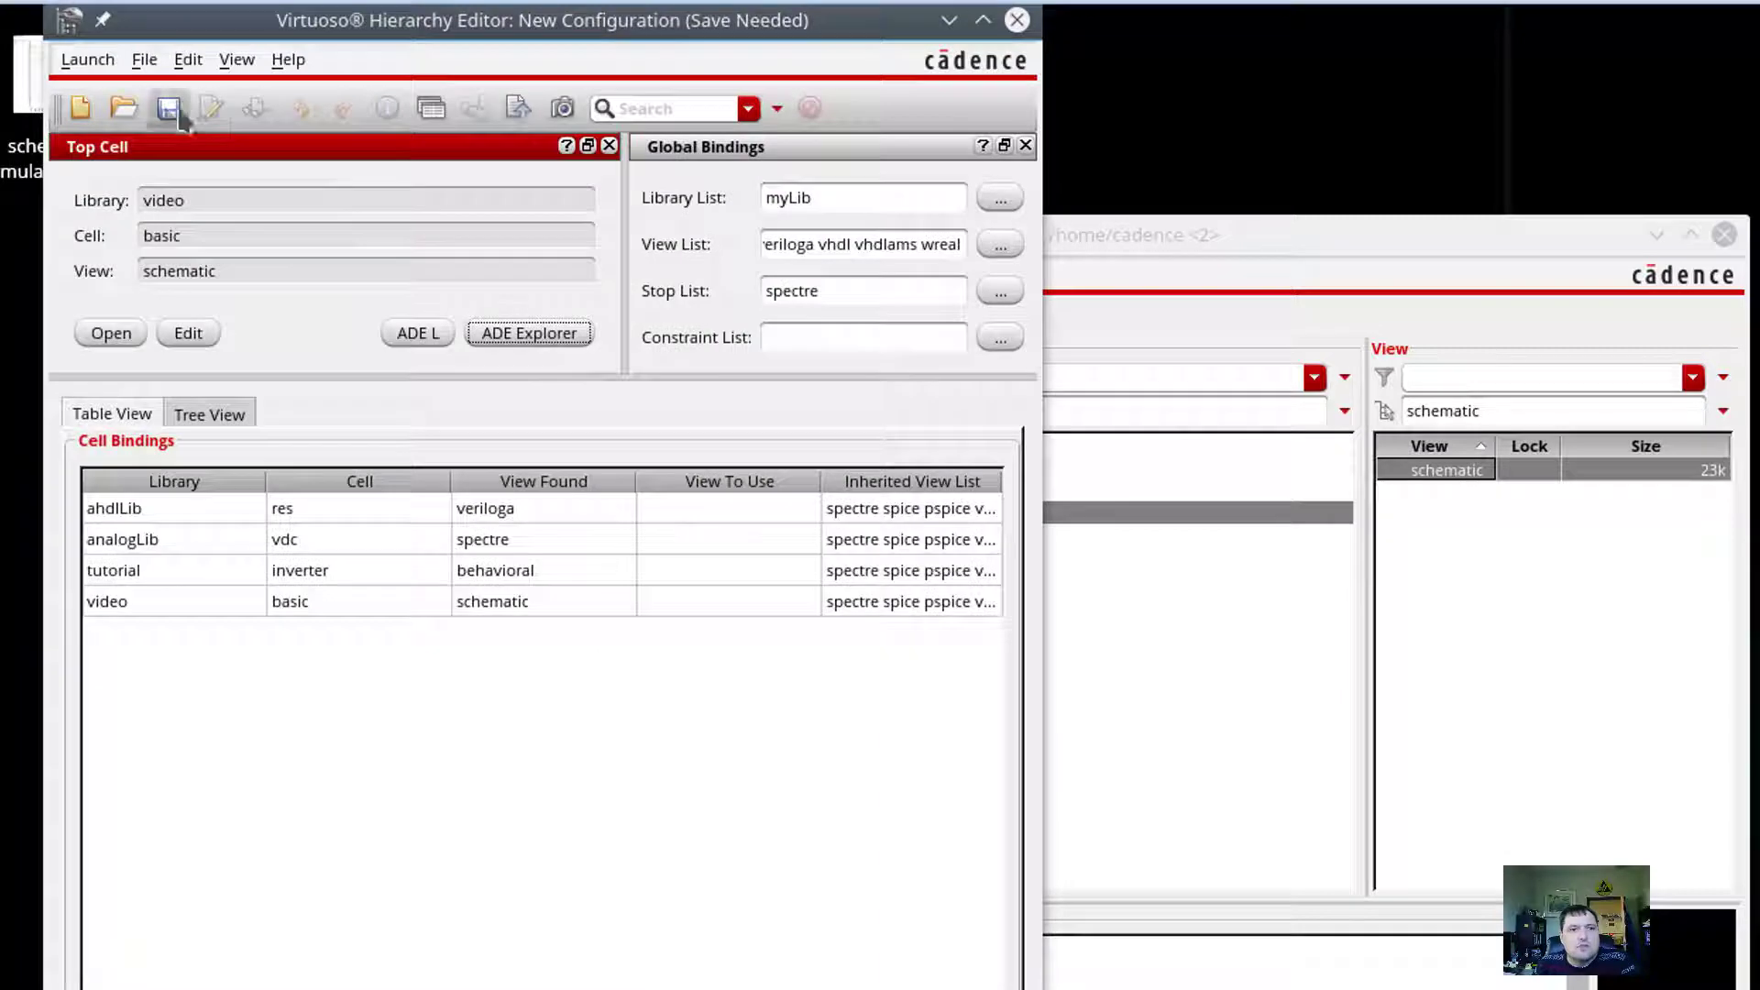
{"action": "left_click", "coordinate": [168, 108]}
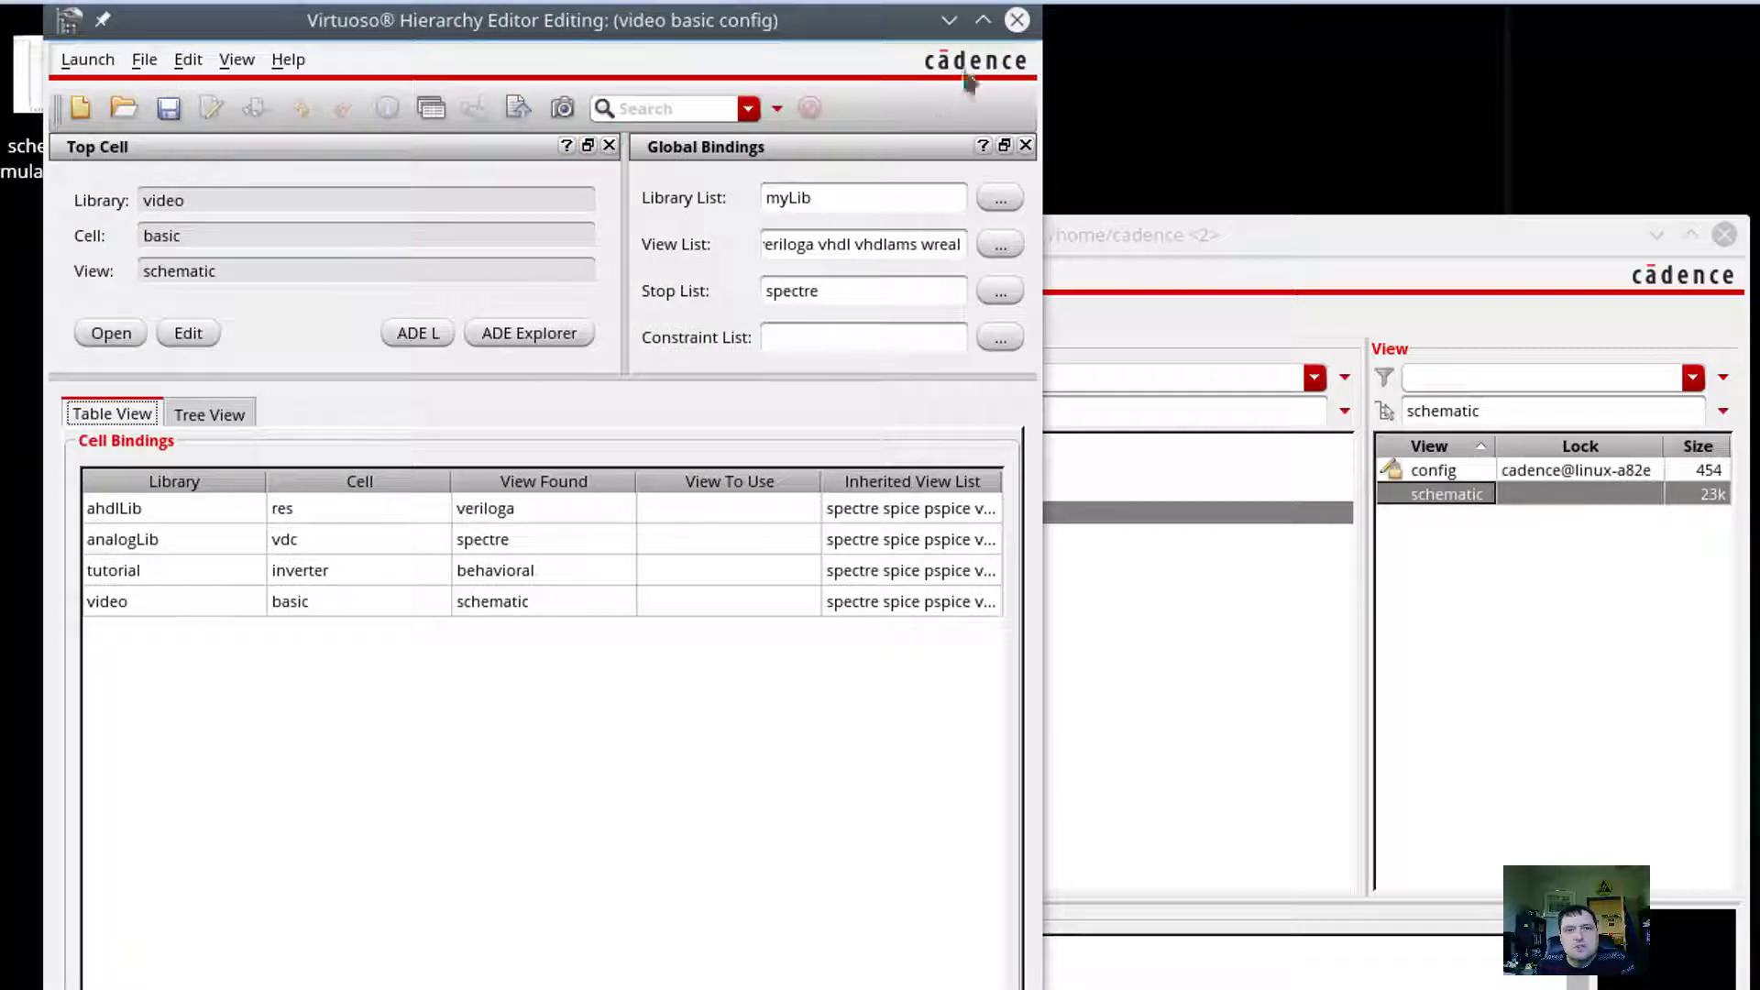
Step: Close the Hierarchy Editor, reopen the basic cell's config view together with its schematic, and bring its Hierarchy Editor window forward
{"action": "left_click", "coordinate": [1017, 20]}
{"action": "double_click", "coordinate": [1427, 471]}
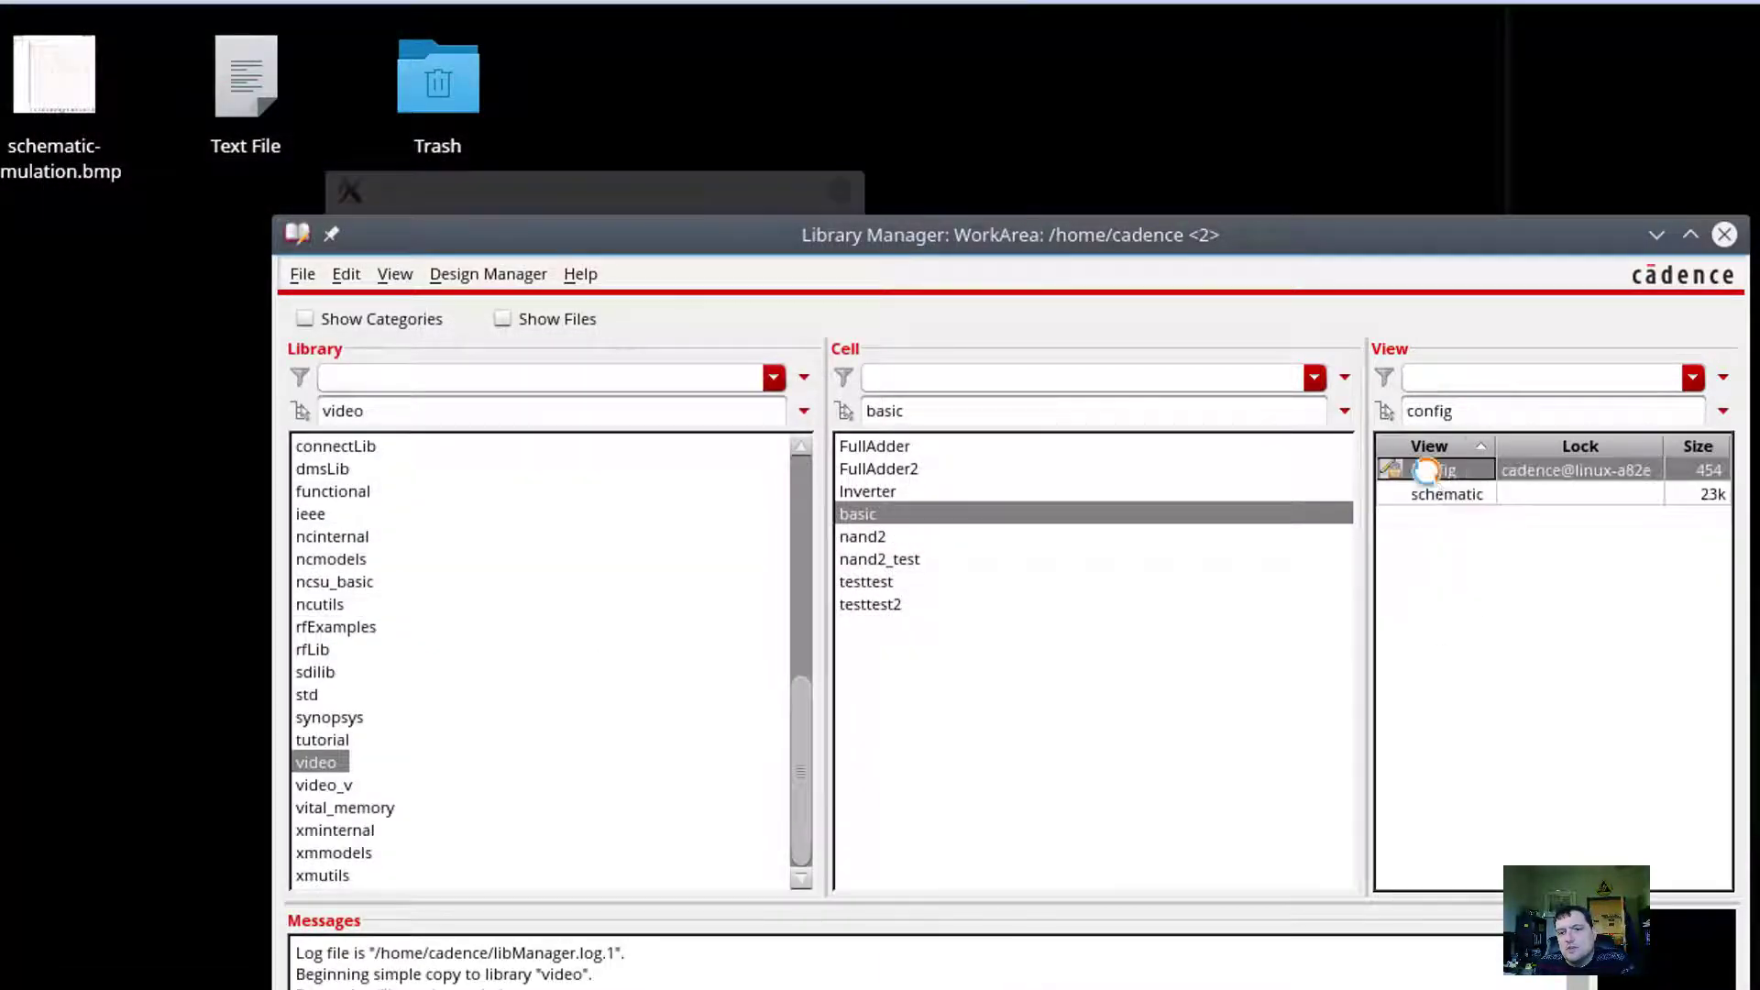
{"action": "left_click", "coordinate": [636, 354]}
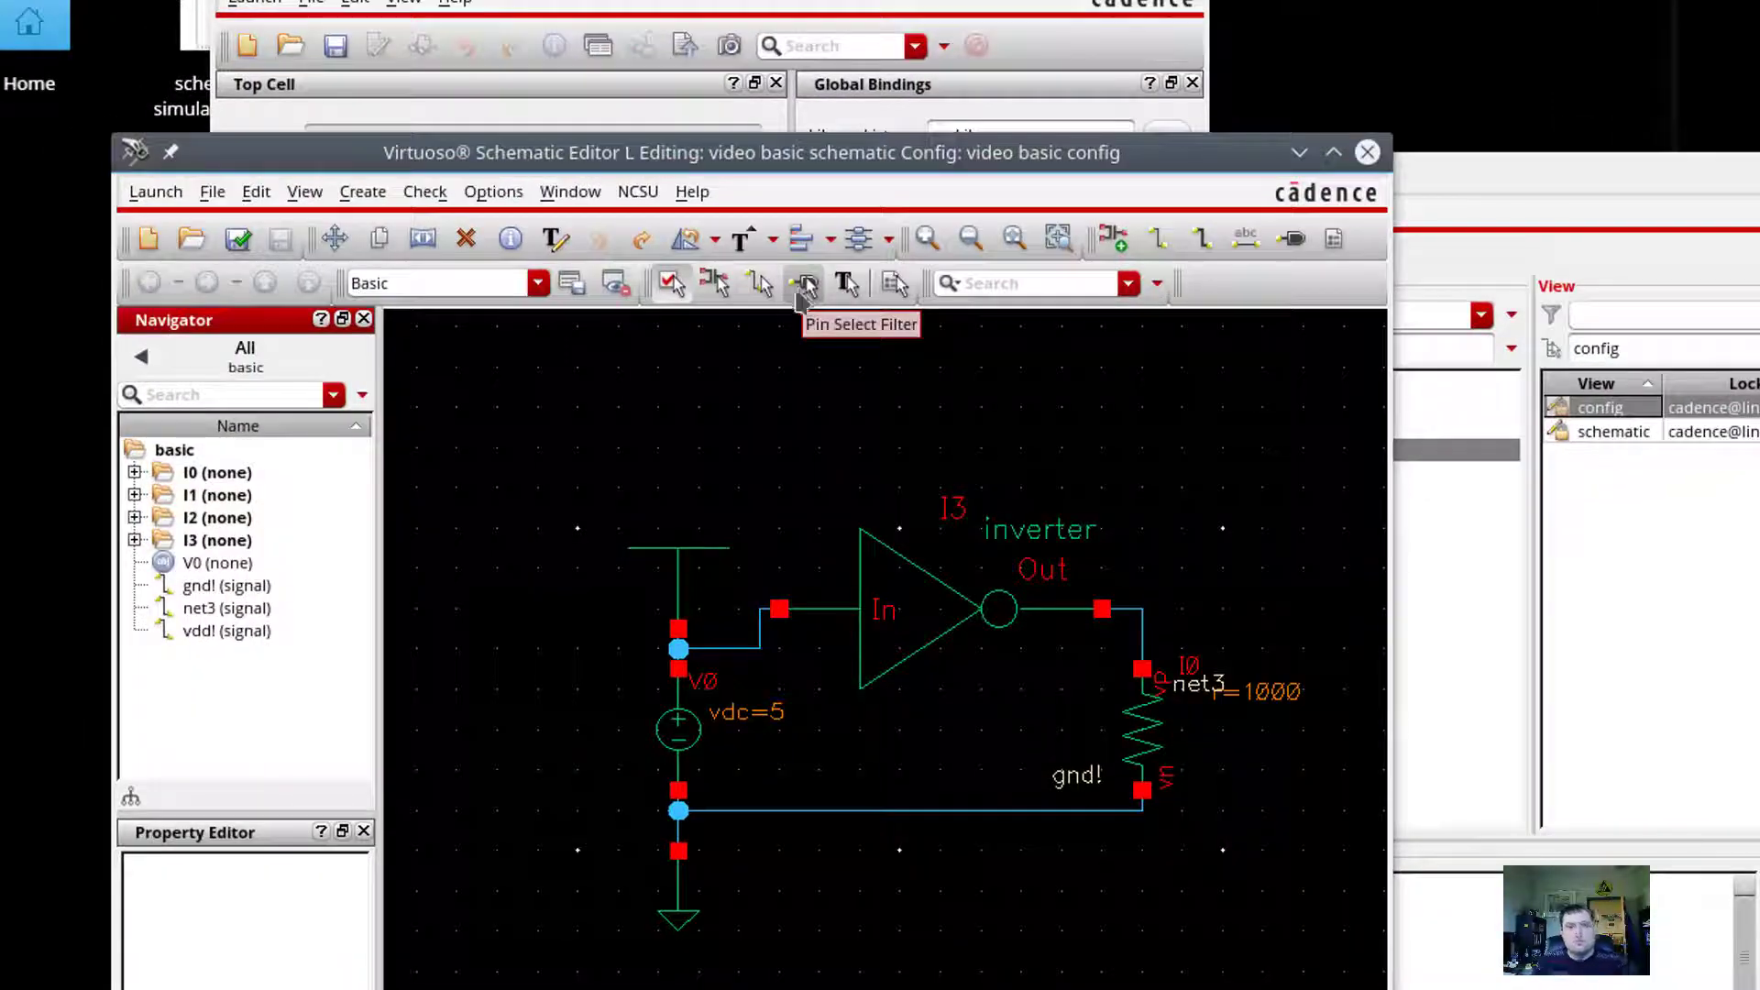
{"action": "left_click", "coordinate": [789, 2]}
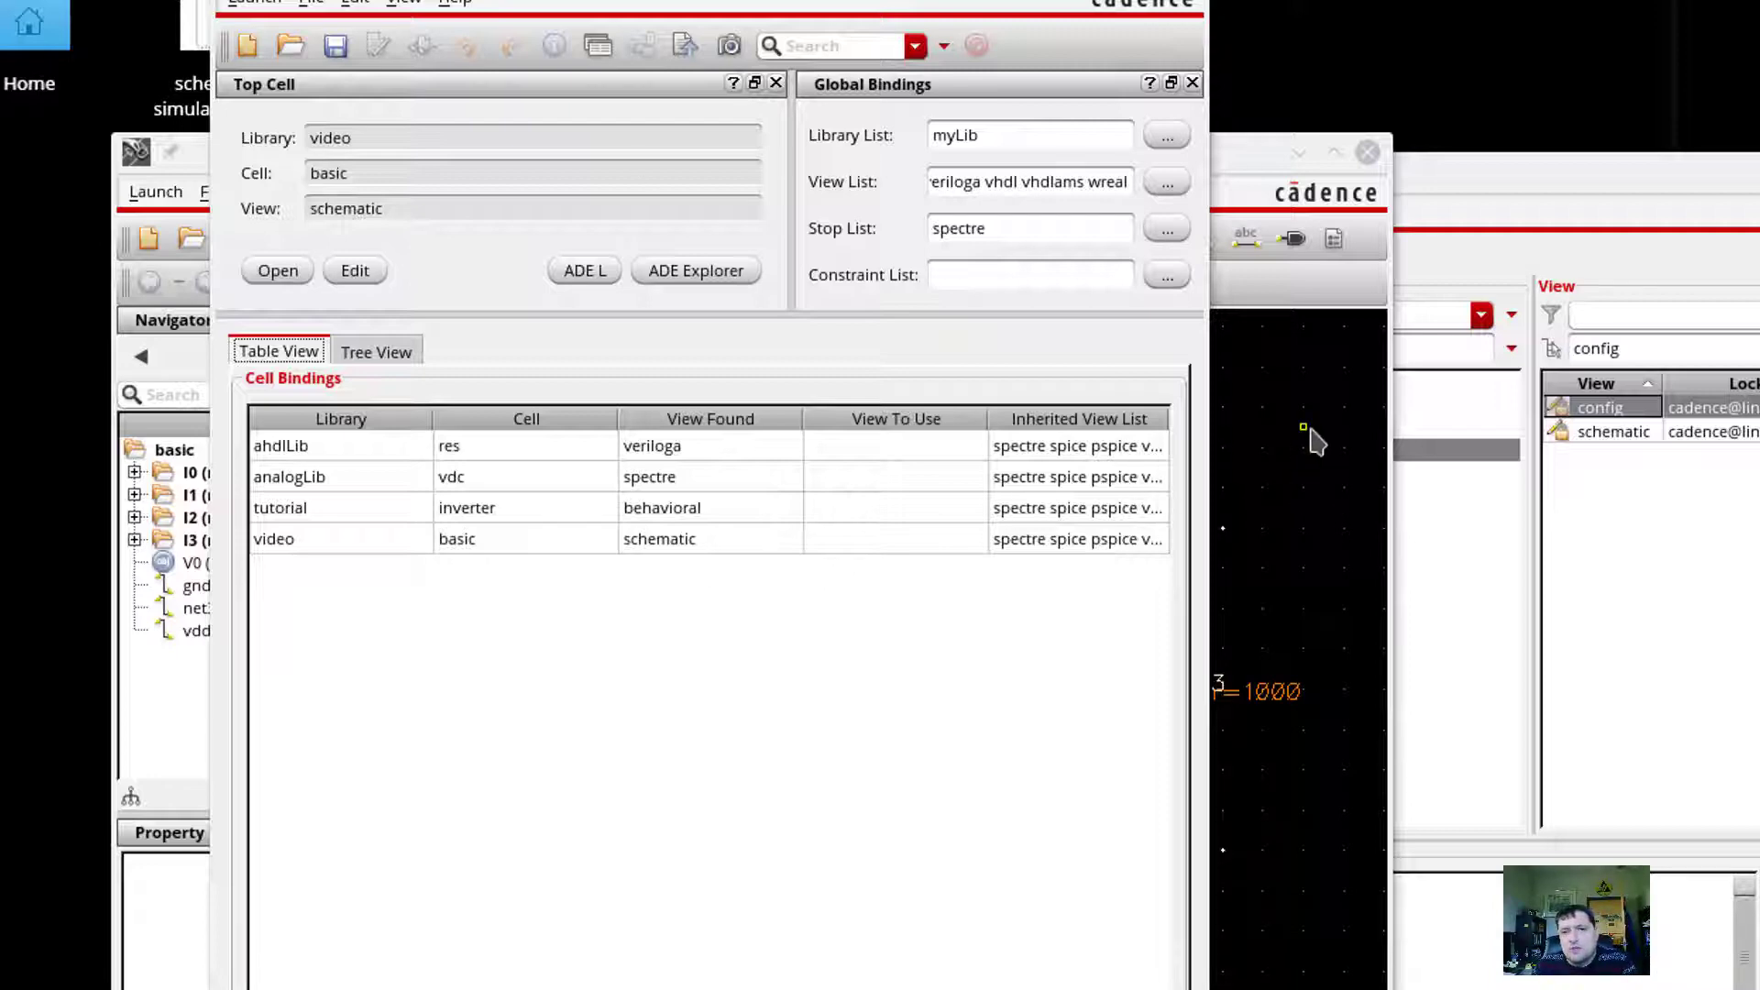
Step: Launch ADE Explorer from the basic config and create a new maestro view in the video library
{"action": "left_click", "coordinate": [664, 273]}
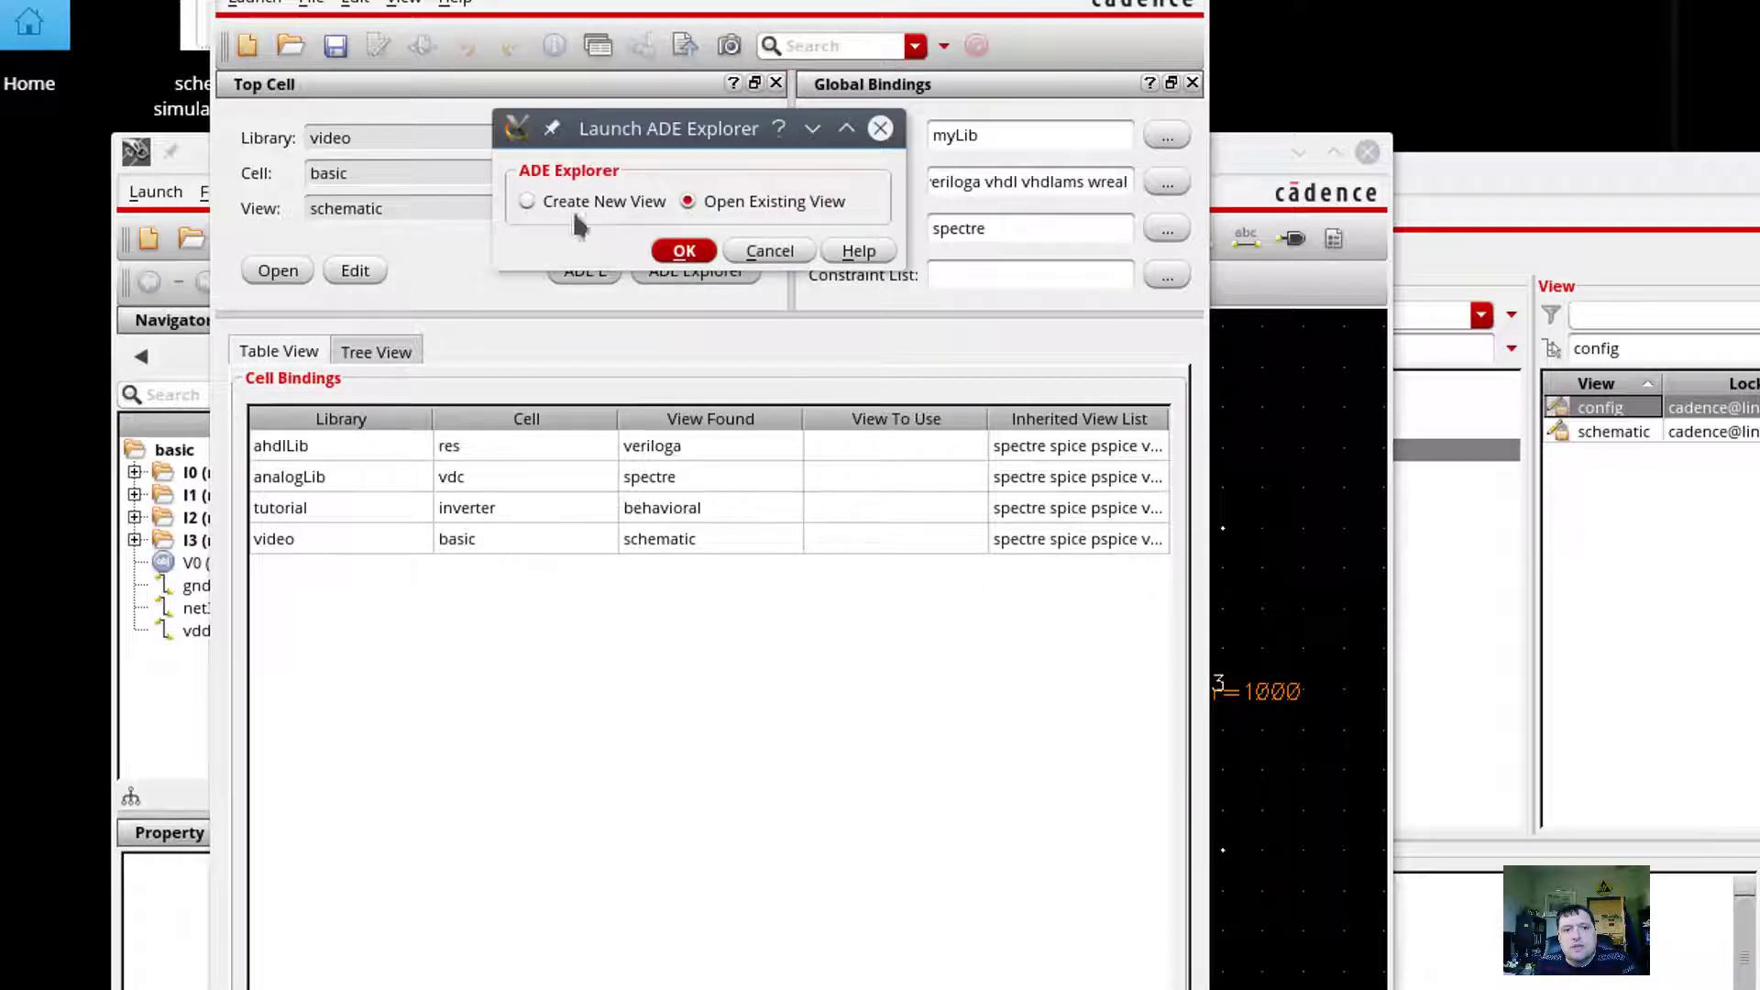
{"action": "left_click", "coordinate": [542, 202]}
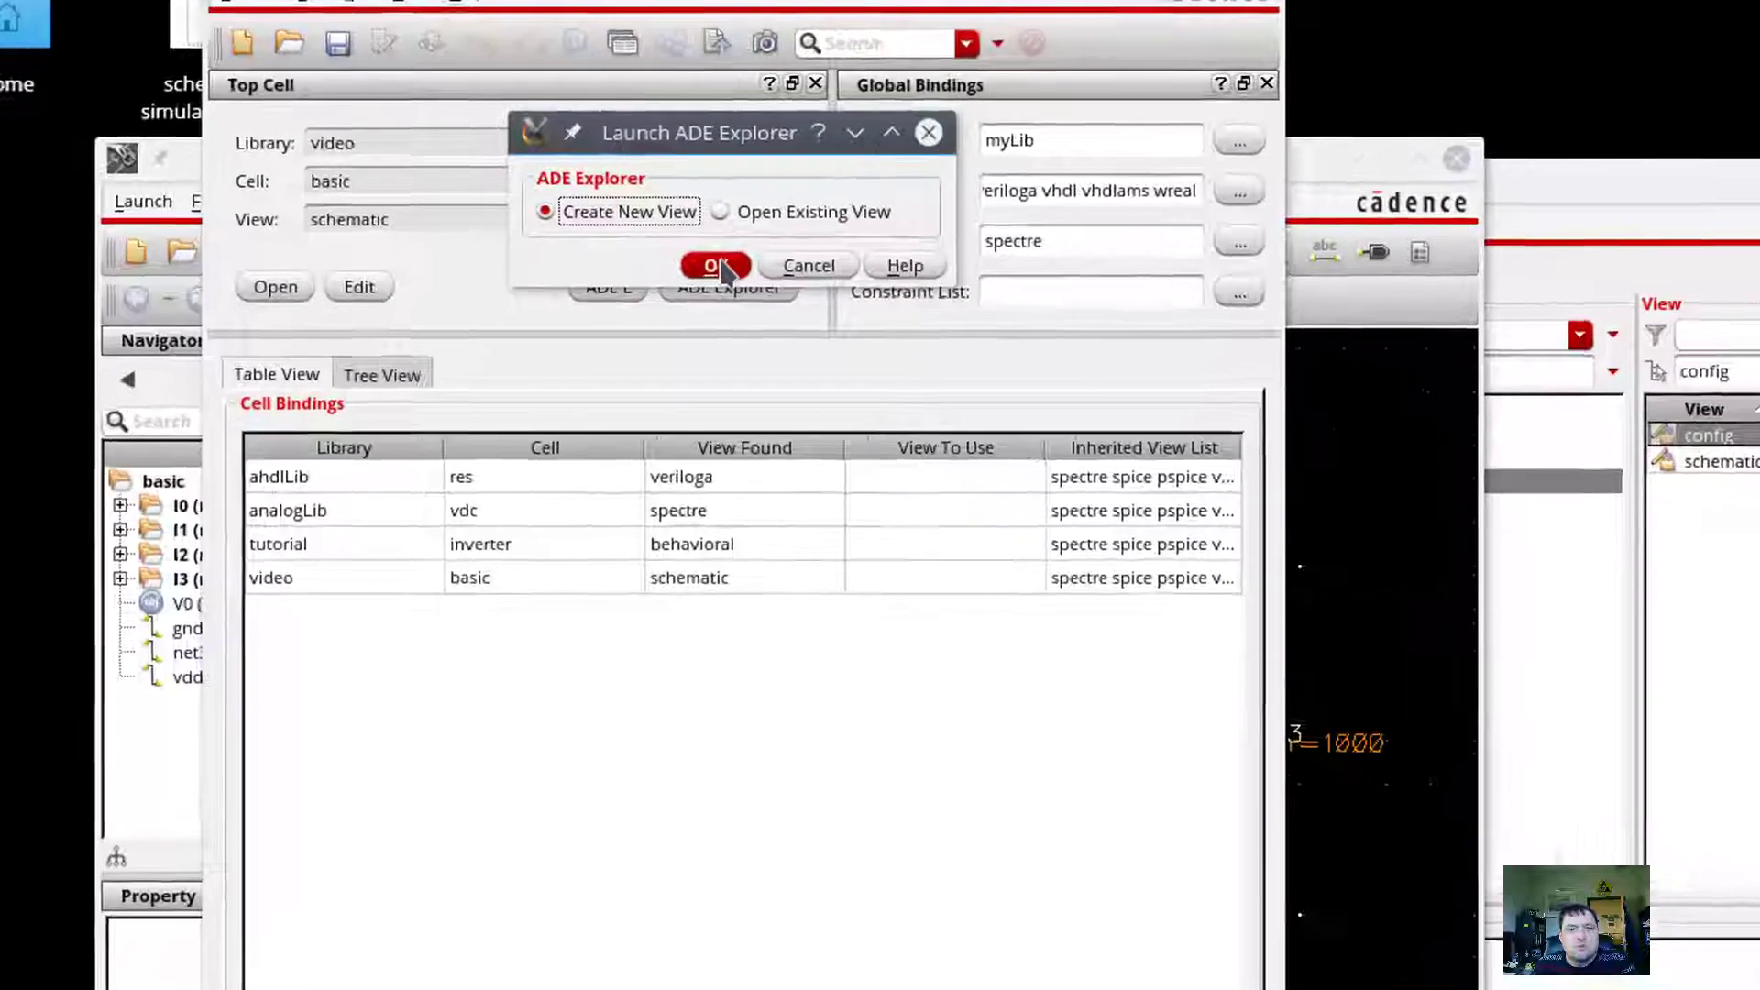
{"action": "left_click", "coordinate": [716, 266]}
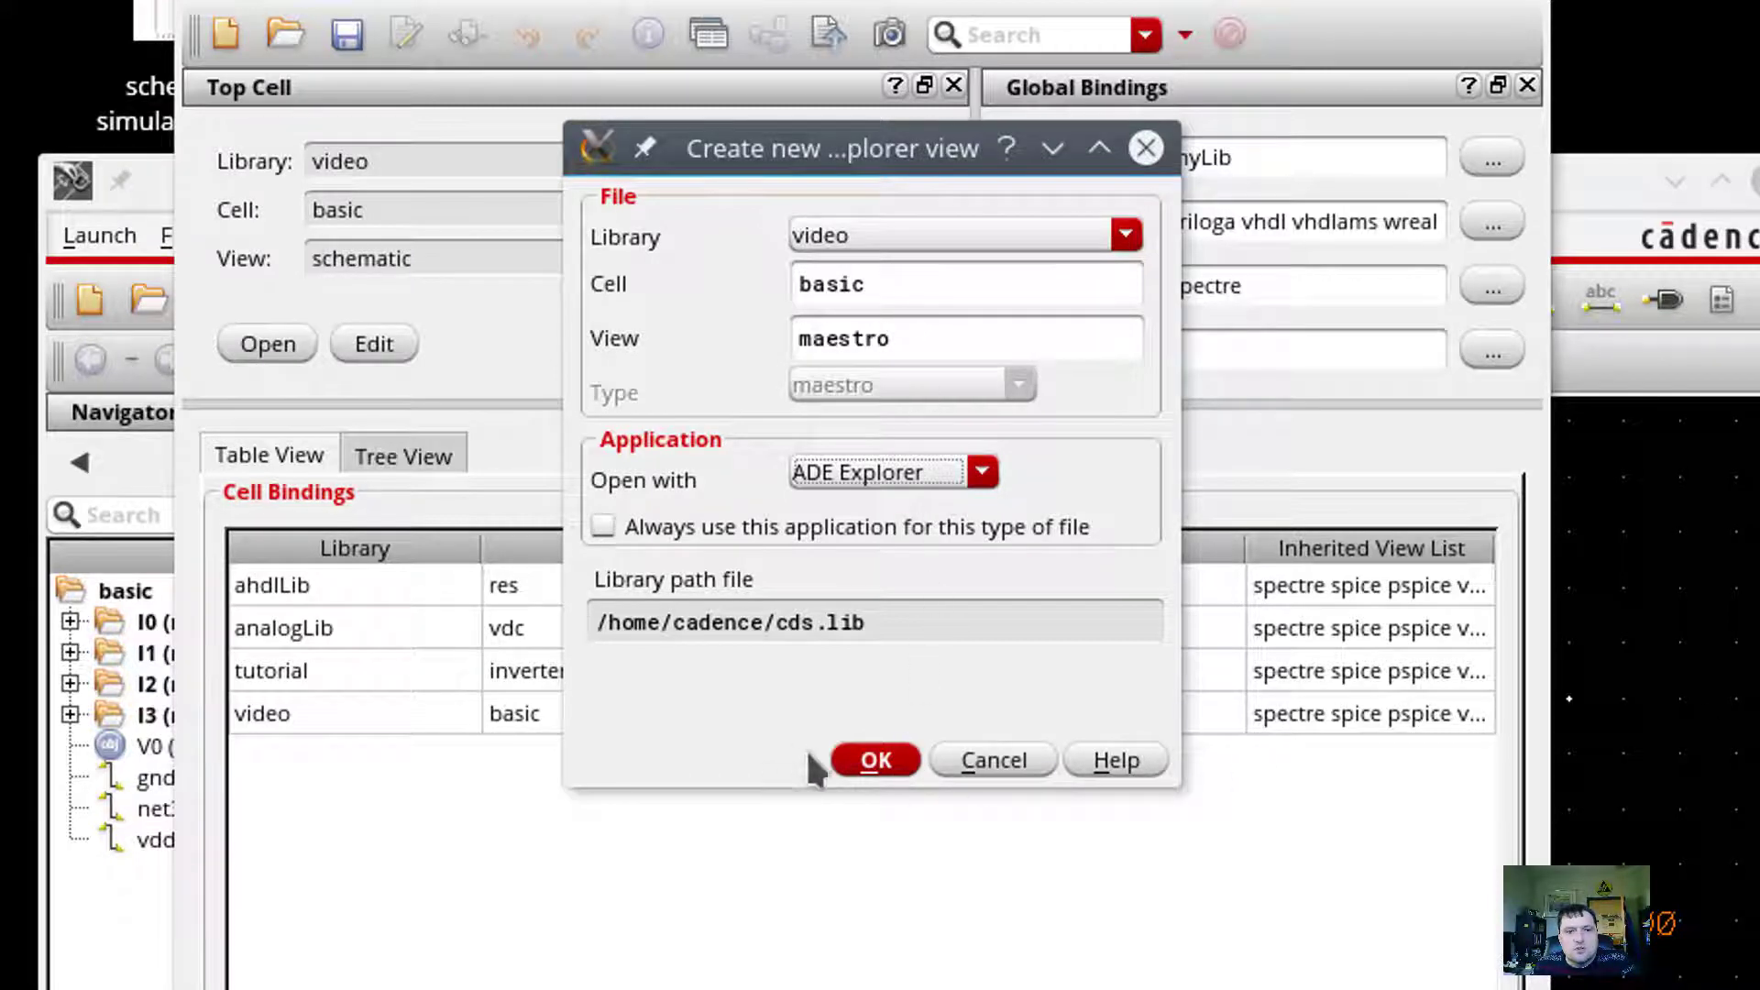
{"action": "left_click", "coordinate": [871, 760]}
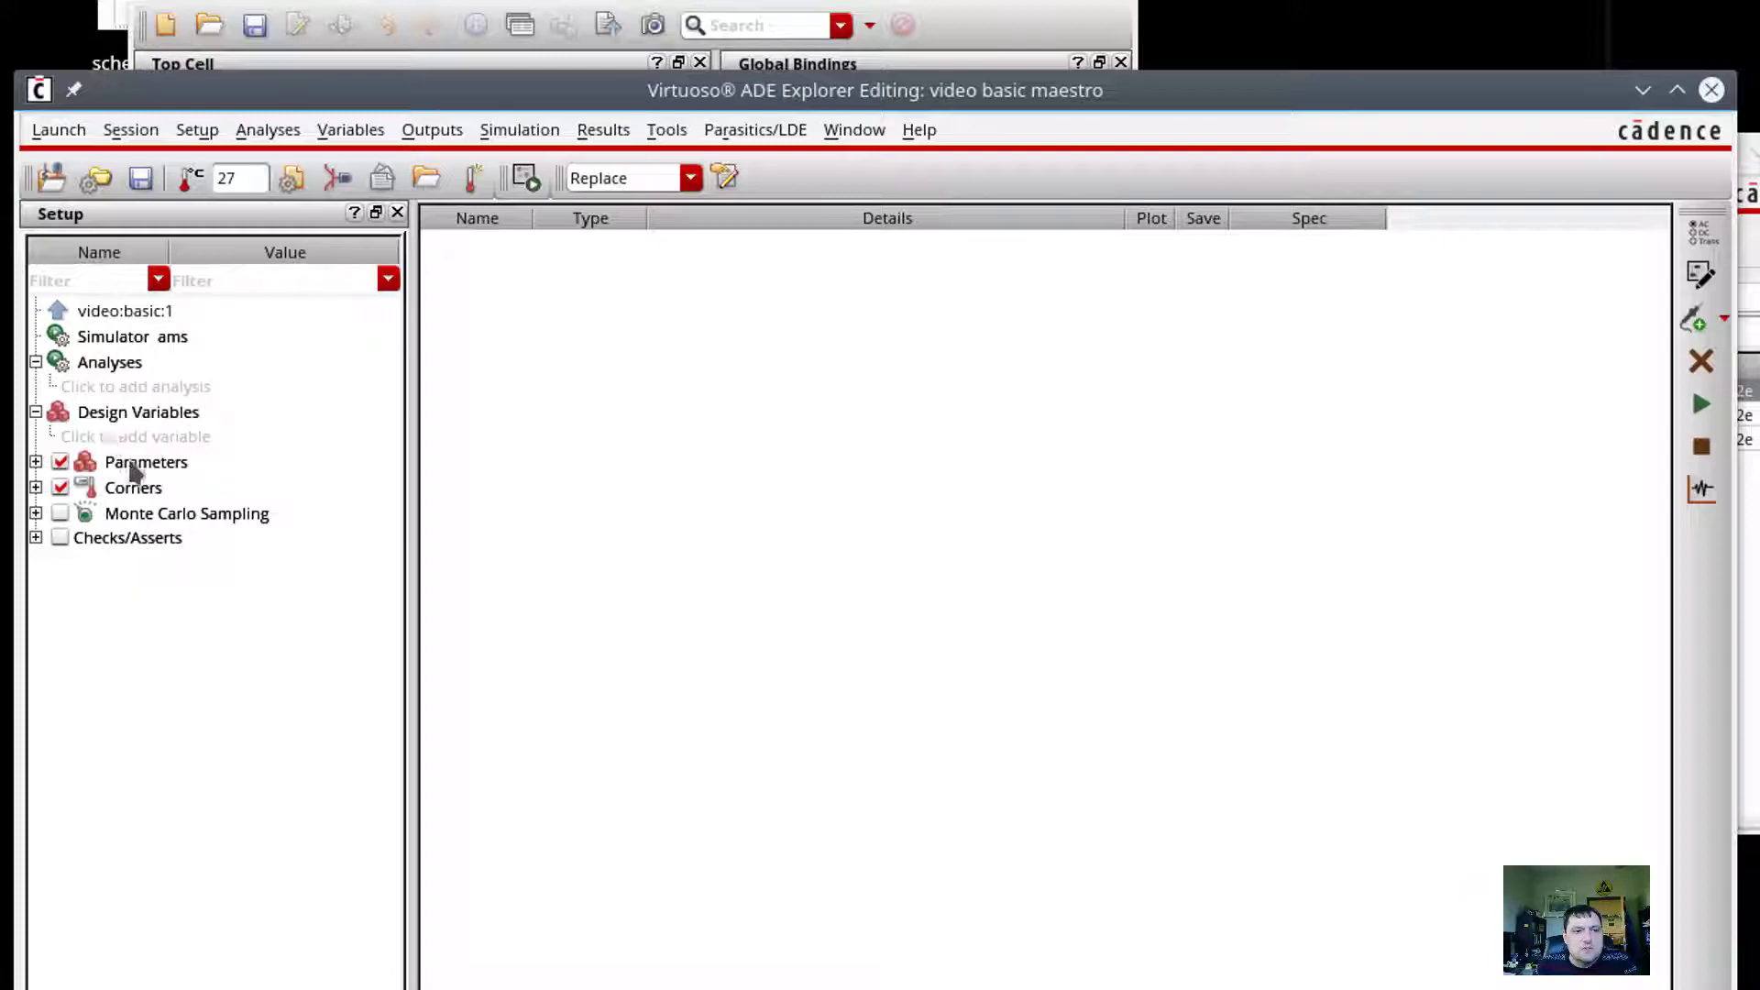
Step: Keep ams as the simulator and enable Multi-Technology Mode
{"action": "left_click", "coordinate": [197, 130]}
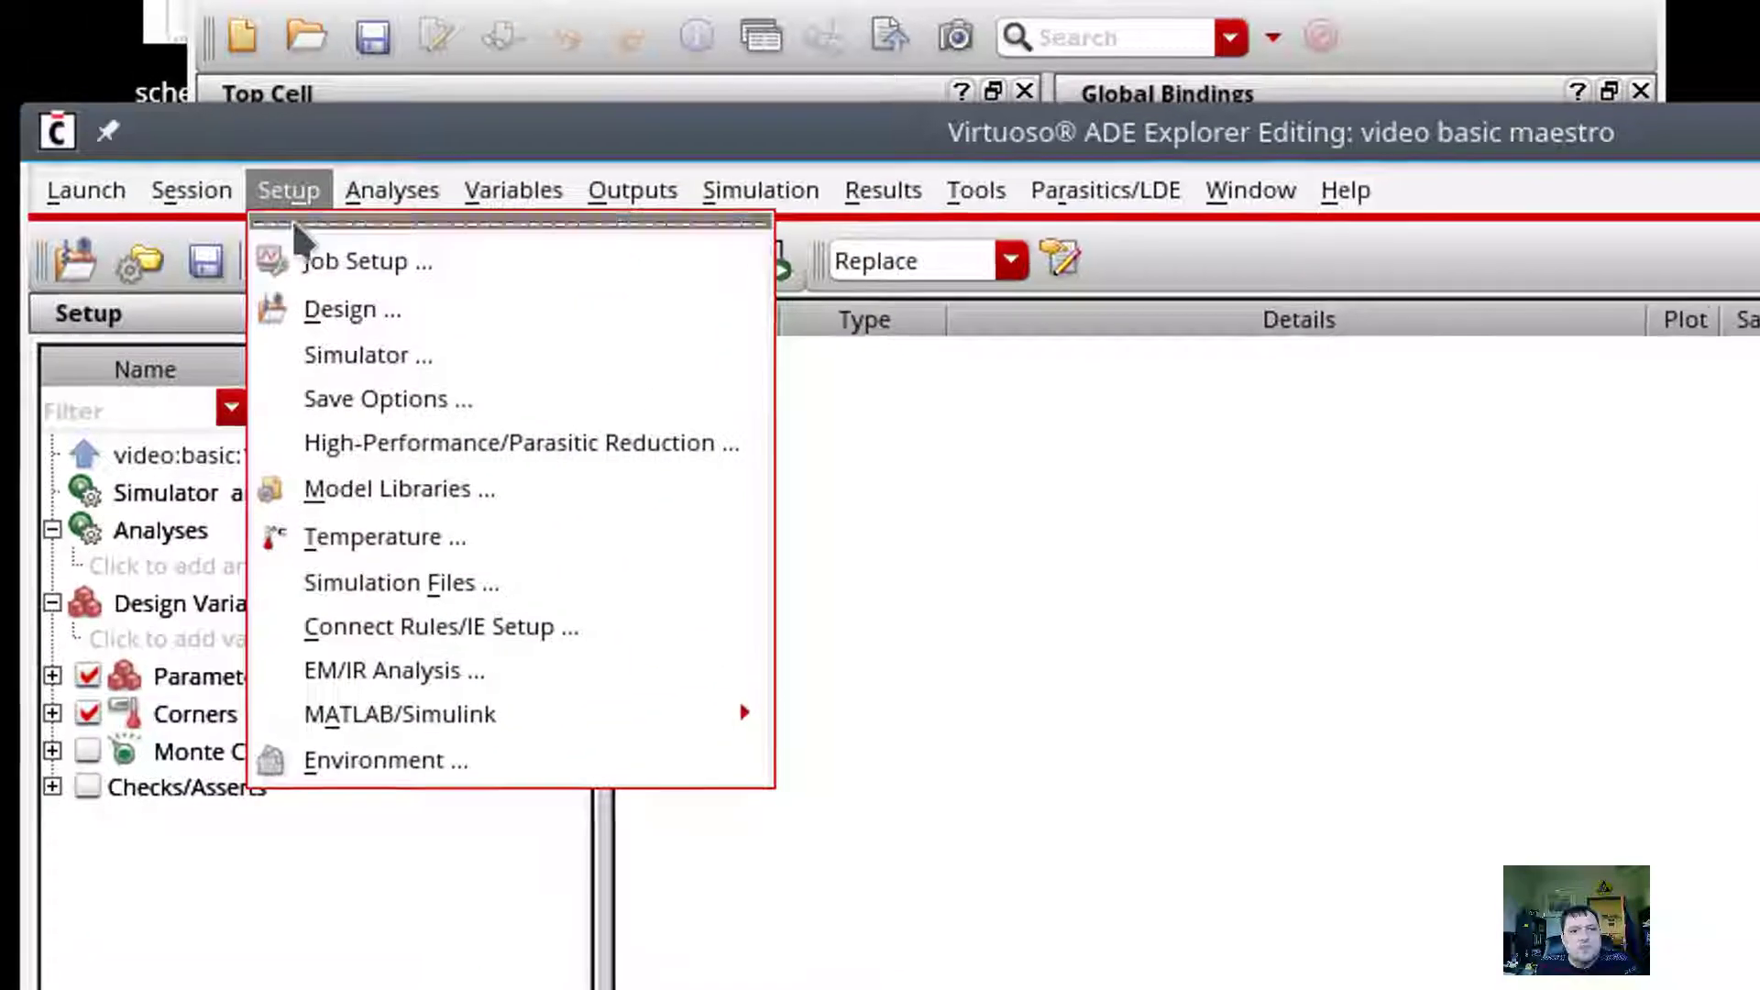
{"action": "left_click", "coordinate": [353, 356]}
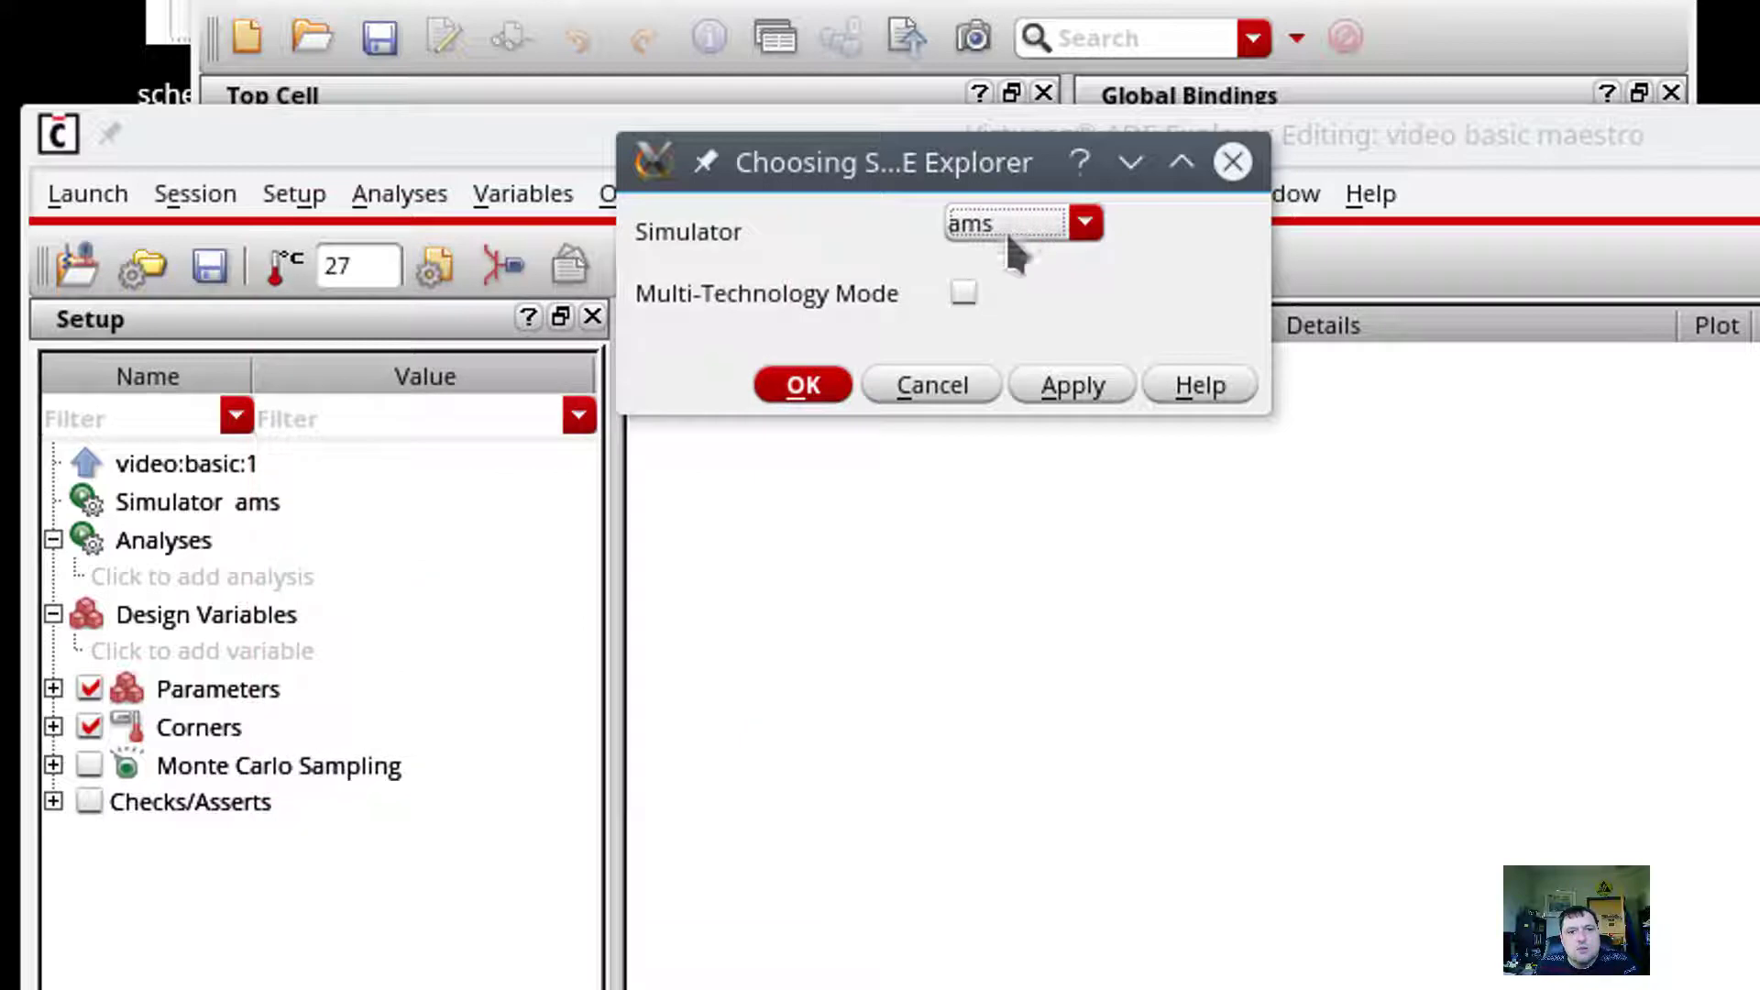
{"action": "left_click", "coordinate": [964, 293]}
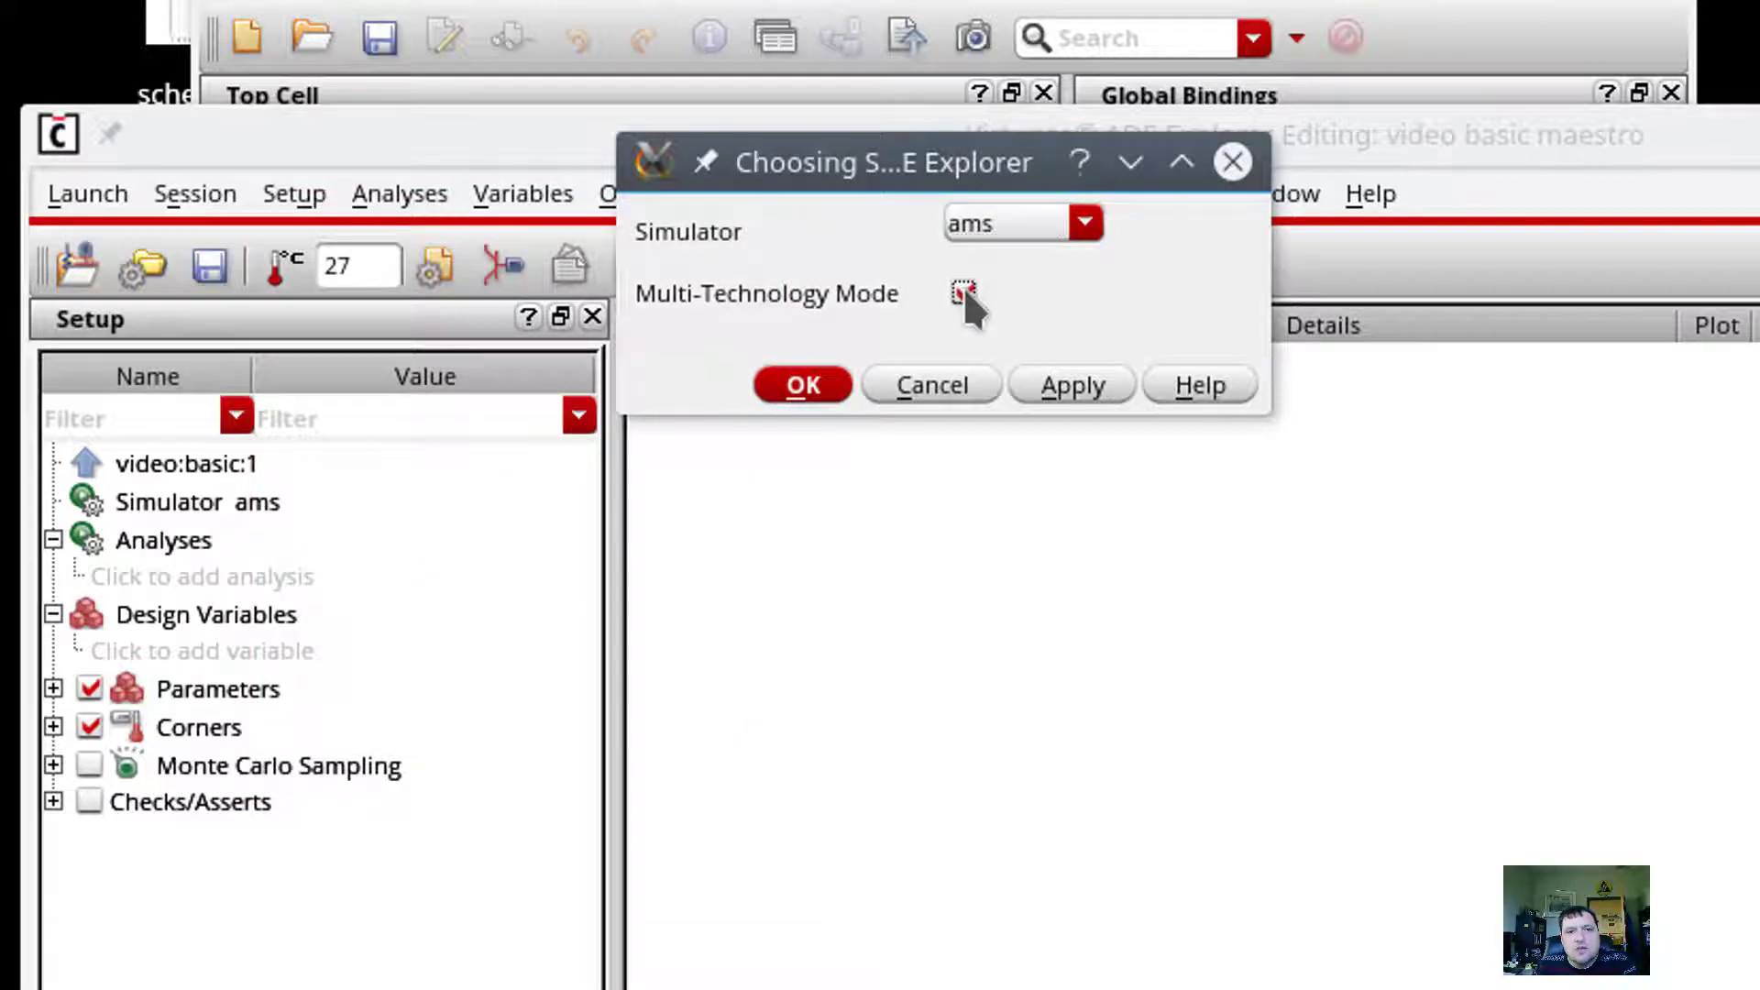
{"action": "left_click", "coordinate": [805, 386]}
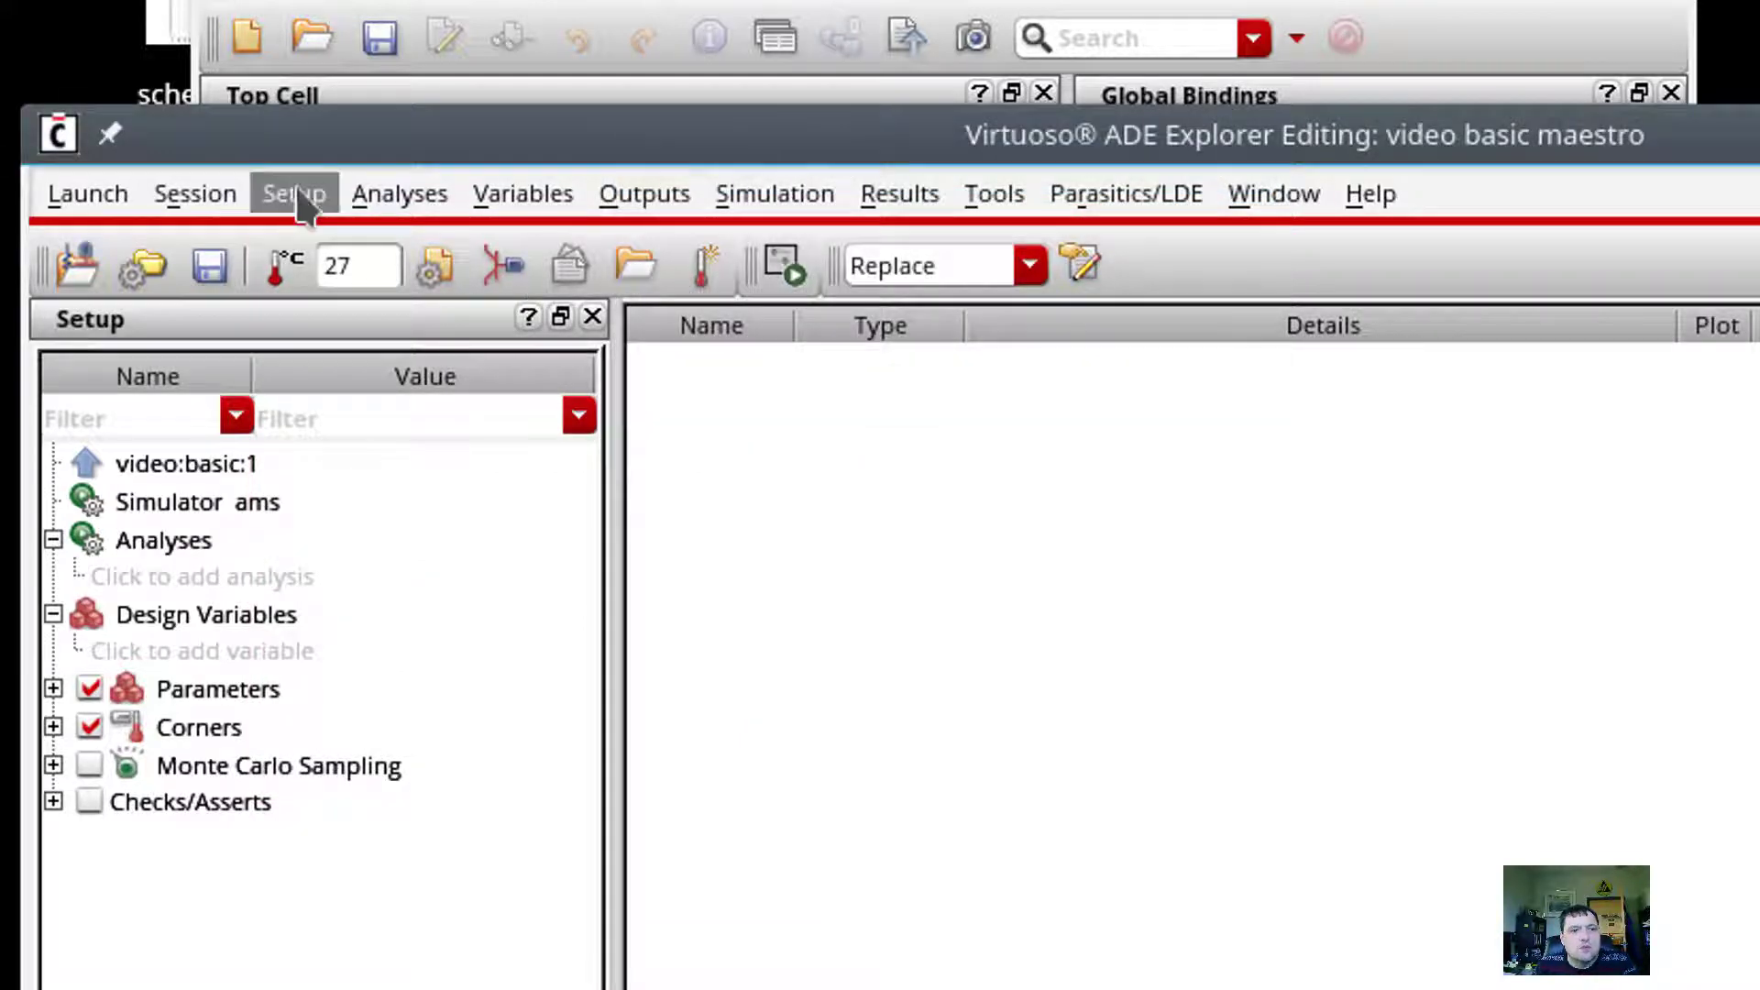
Step: Review the AMS performance options and connect rules setup, accepting Spectre mode and the built-in rule ConnRules_18V_full_fast
{"action": "left_click", "coordinate": [296, 195]}
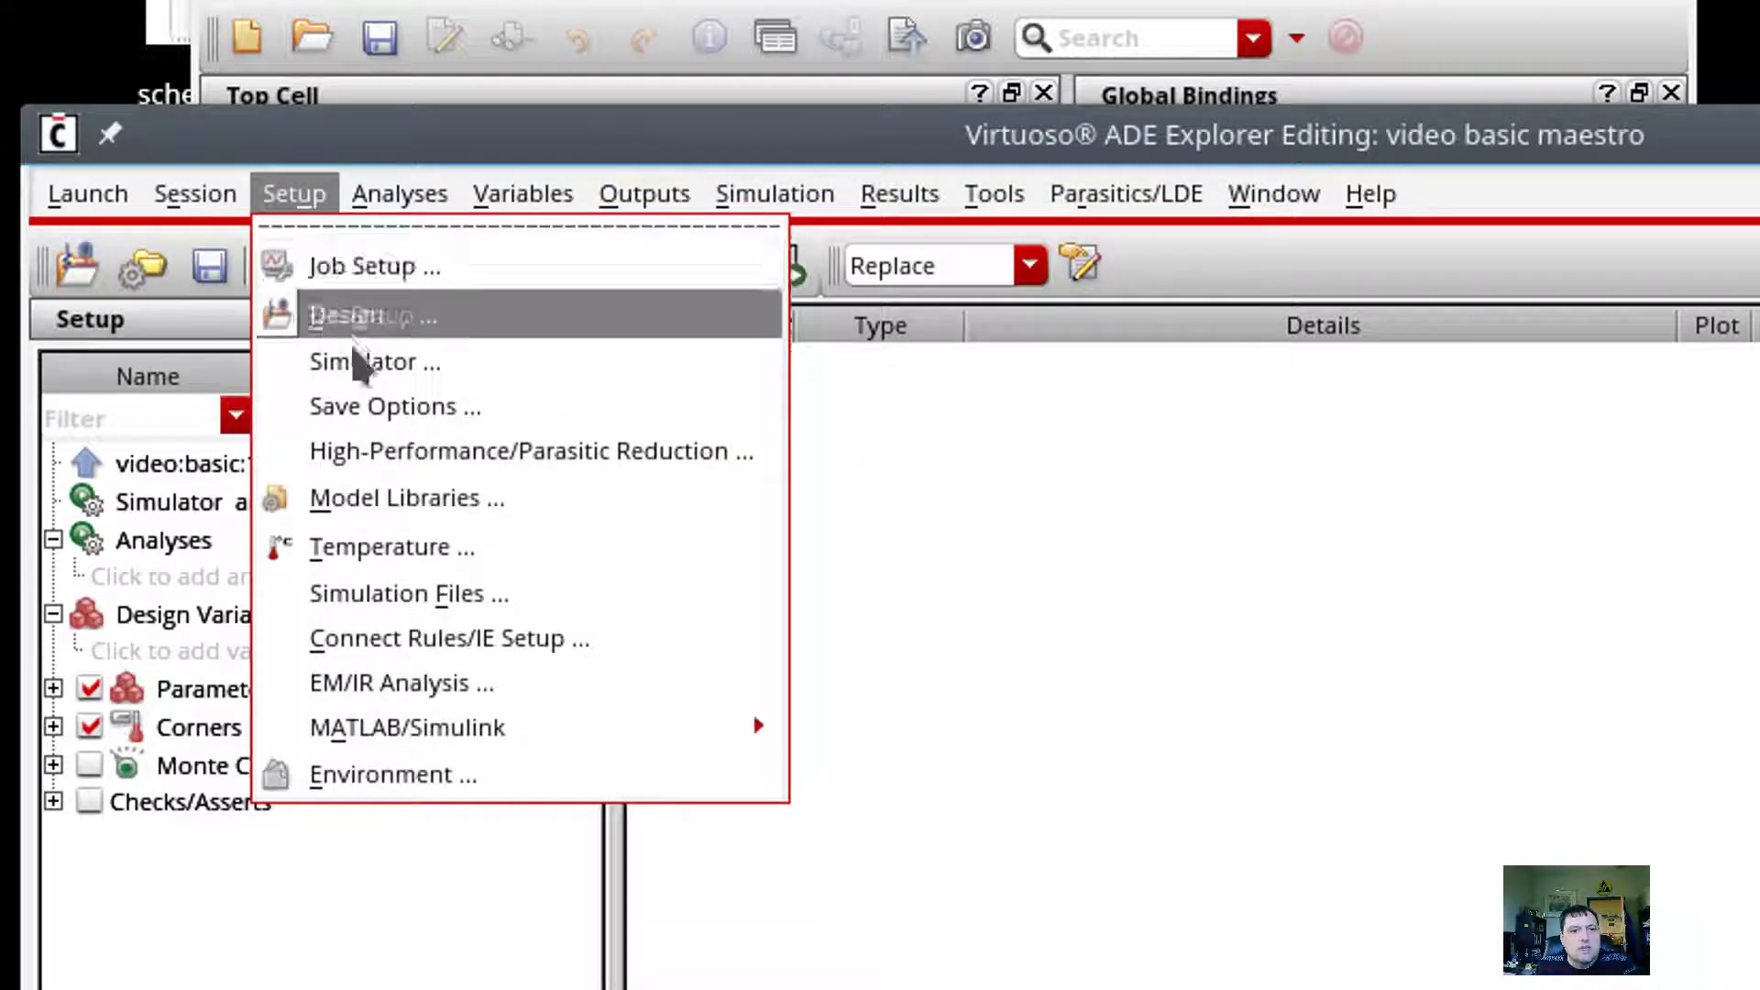
{"action": "left_click", "coordinate": [396, 452]}
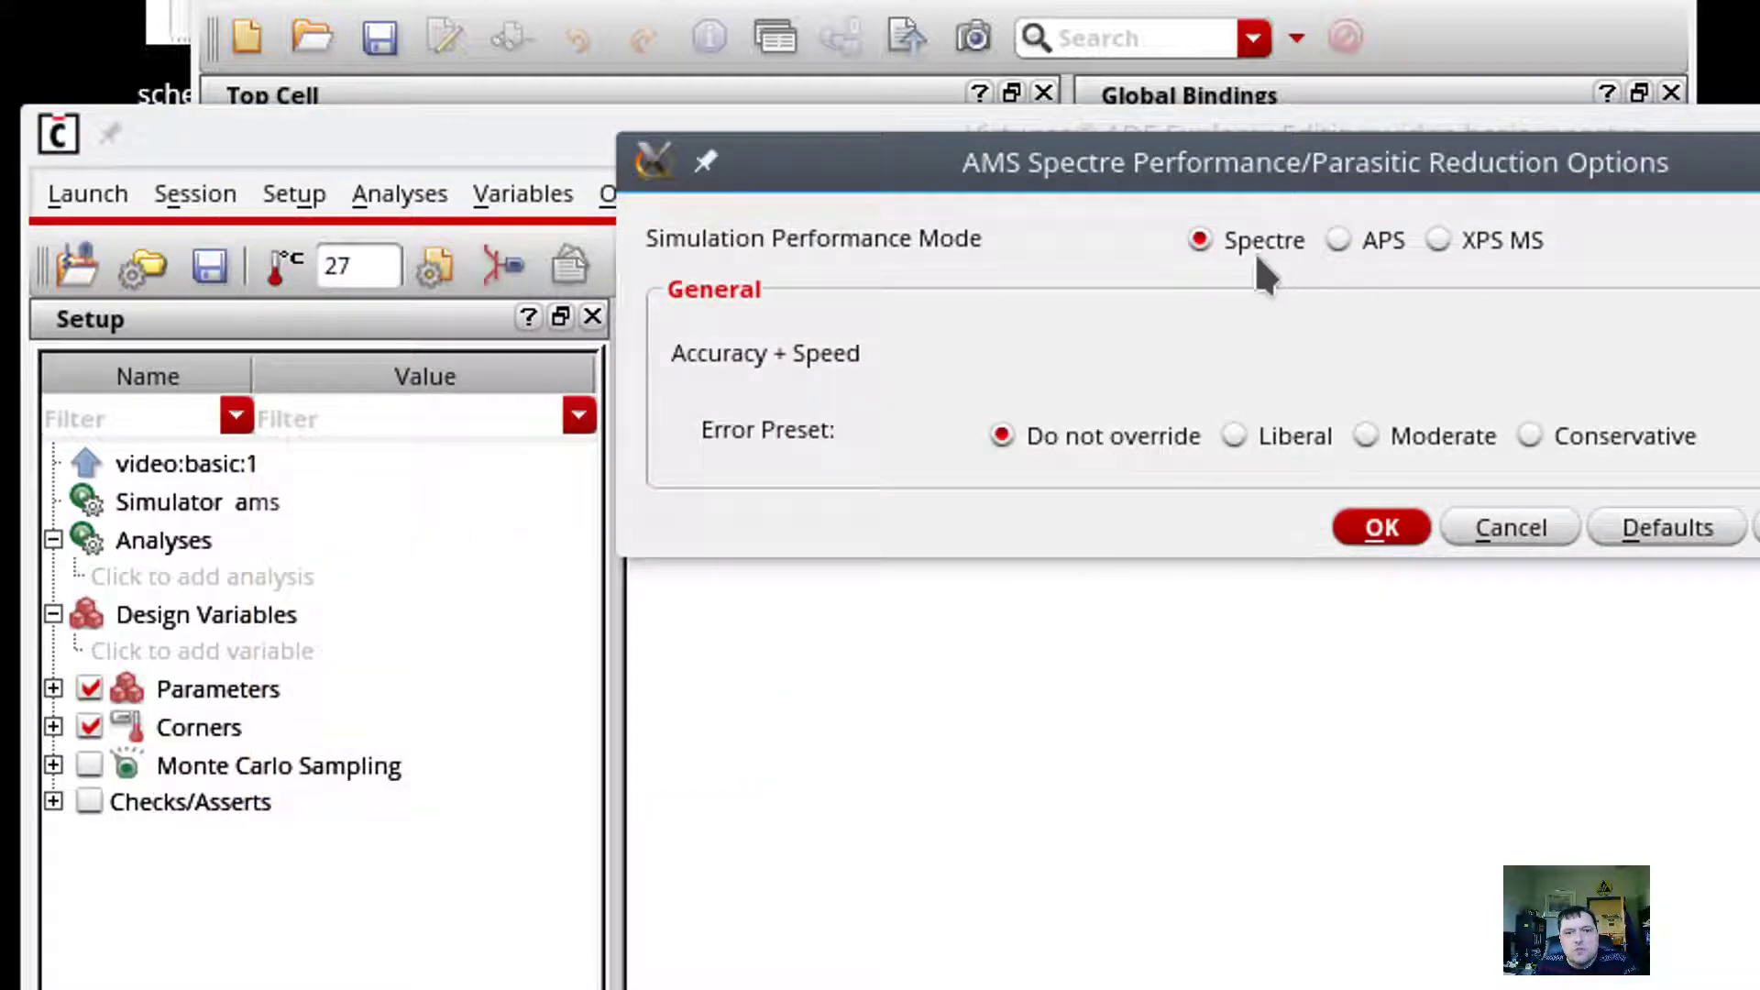
{"action": "left_click", "coordinate": [1370, 529]}
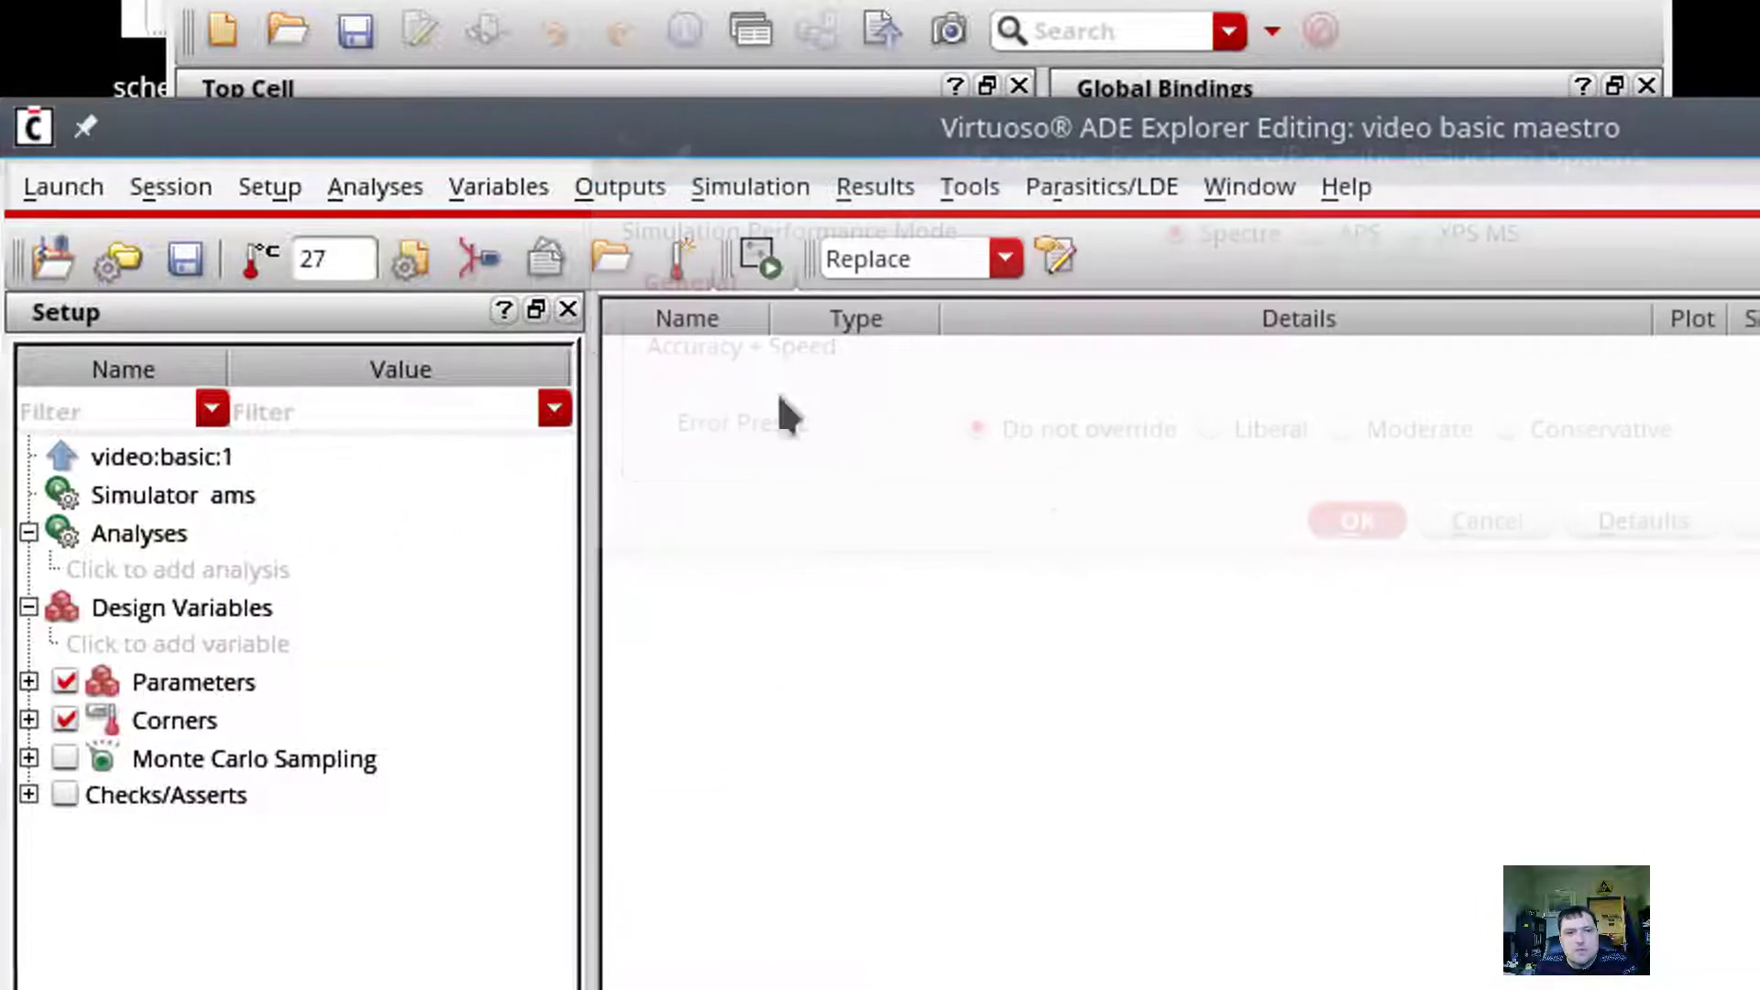
{"action": "left_click", "coordinate": [294, 195]}
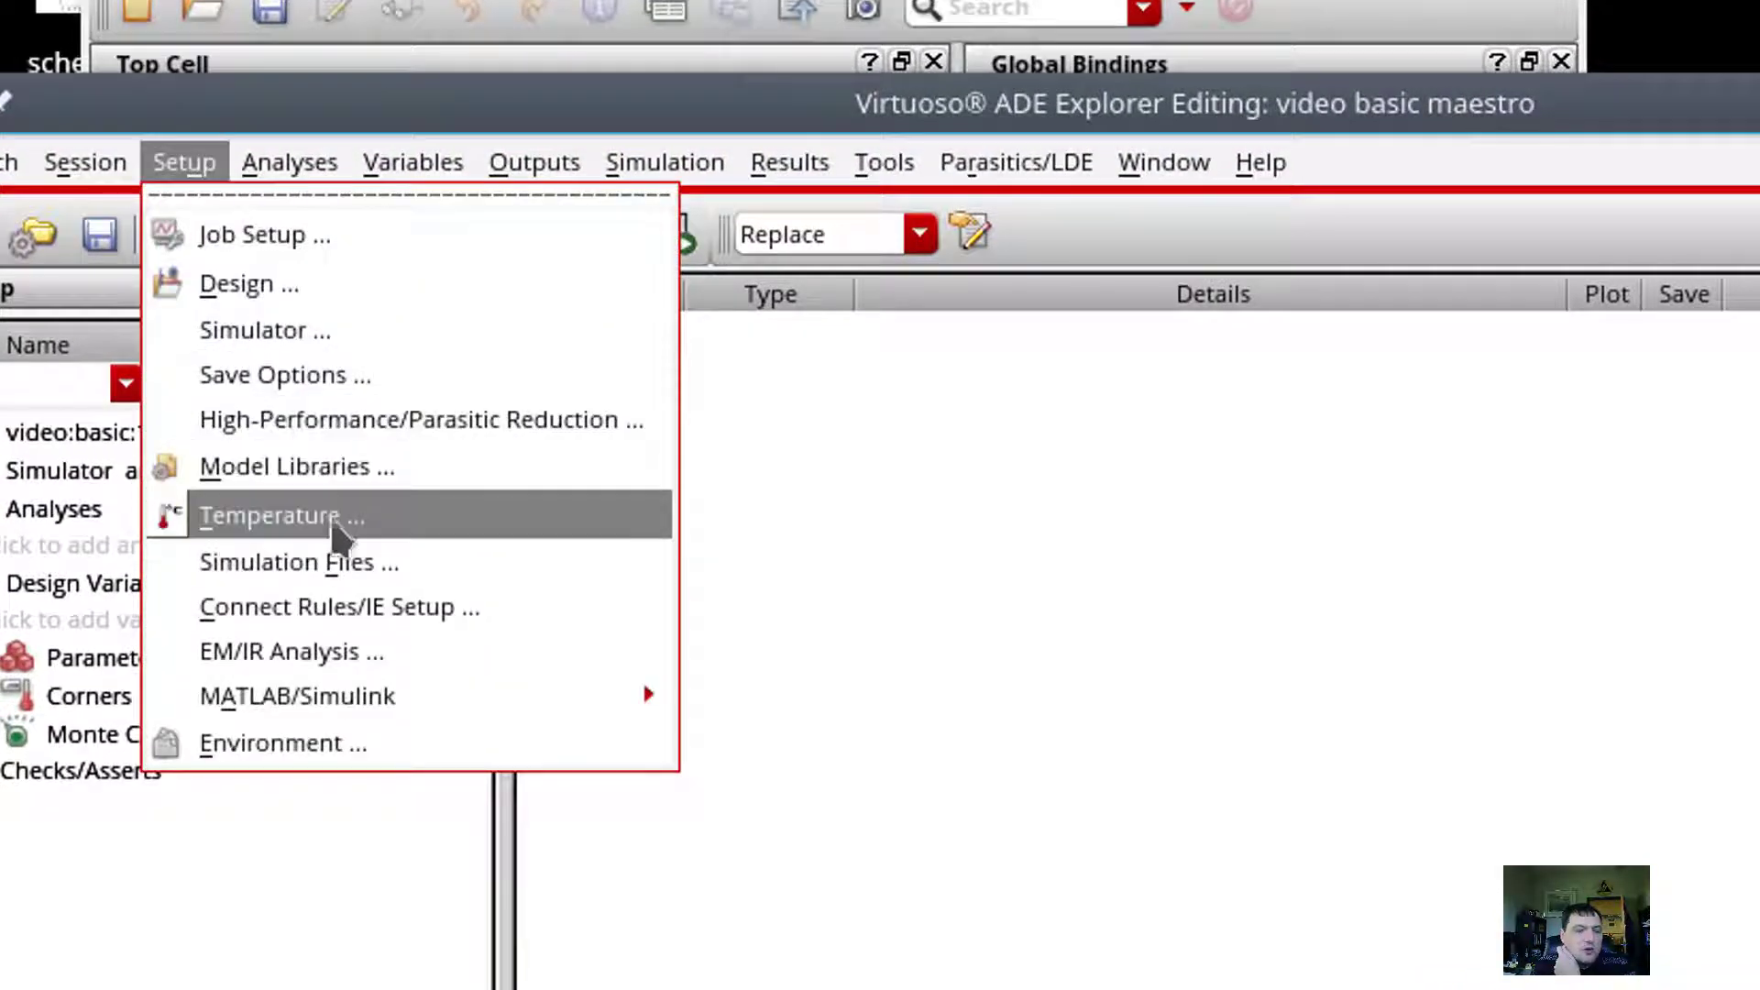
{"action": "left_click", "coordinate": [374, 613]}
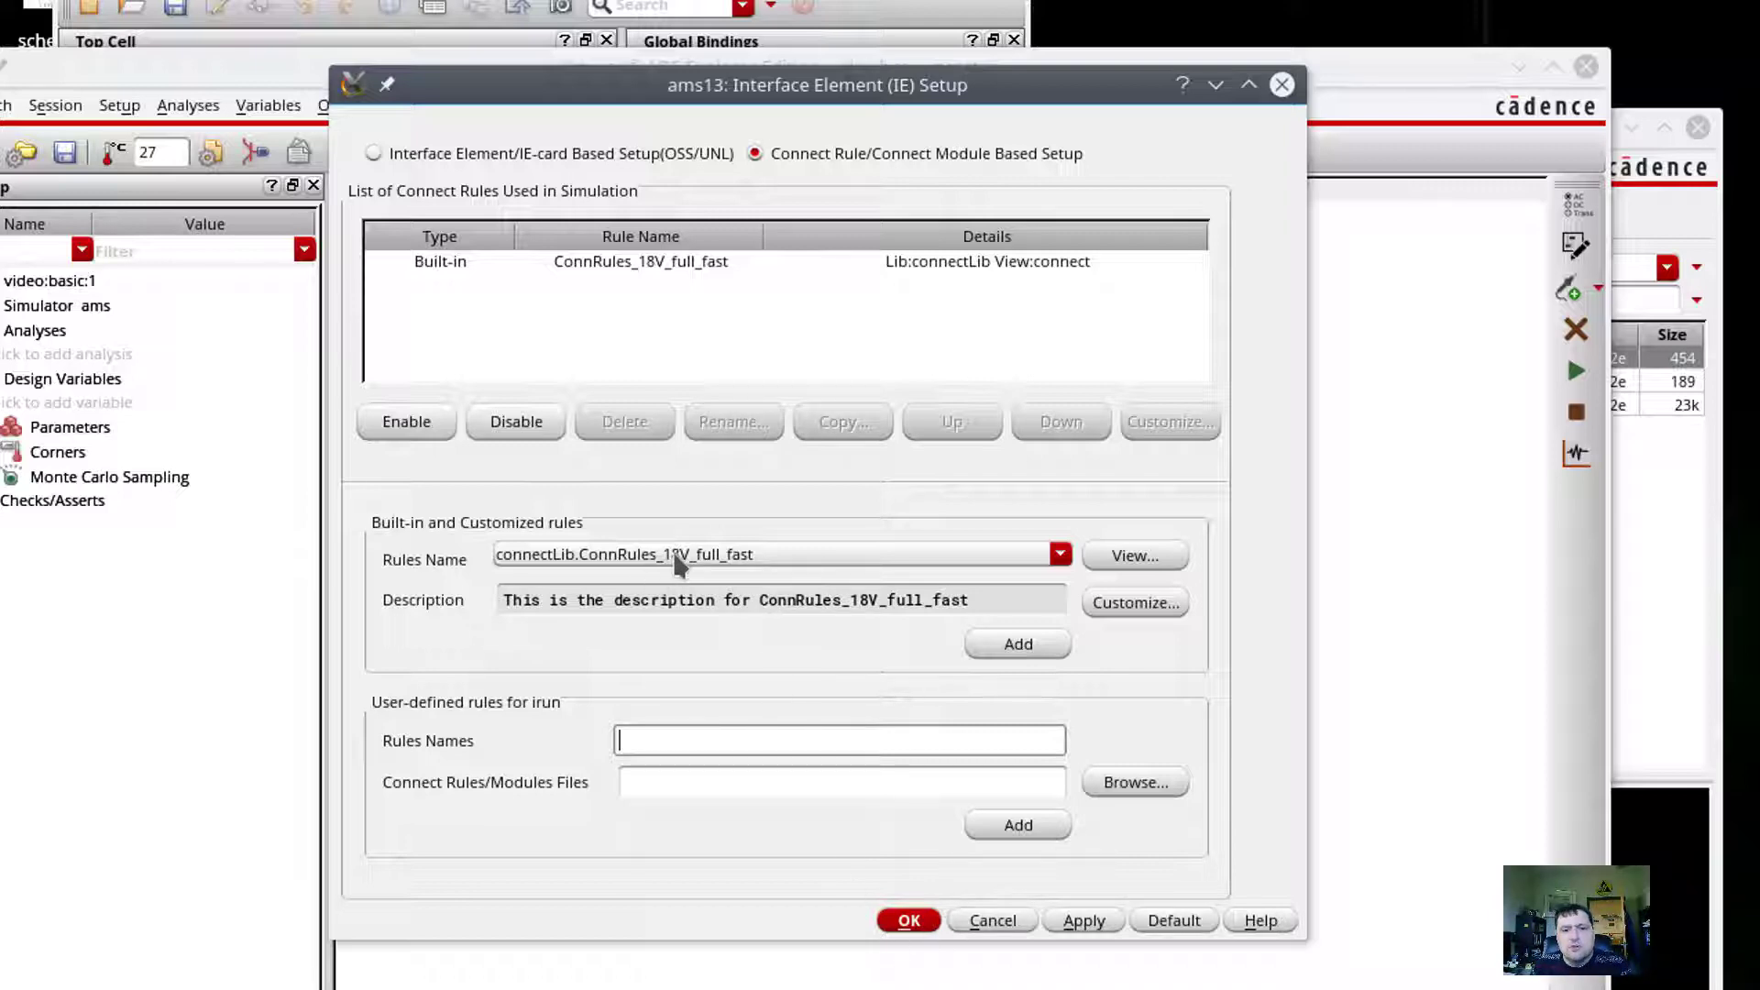
{"action": "left_click", "coordinate": [909, 921]}
Step: Add a transient analysis with a stop time of 300u
{"action": "left_click", "coordinate": [129, 110]}
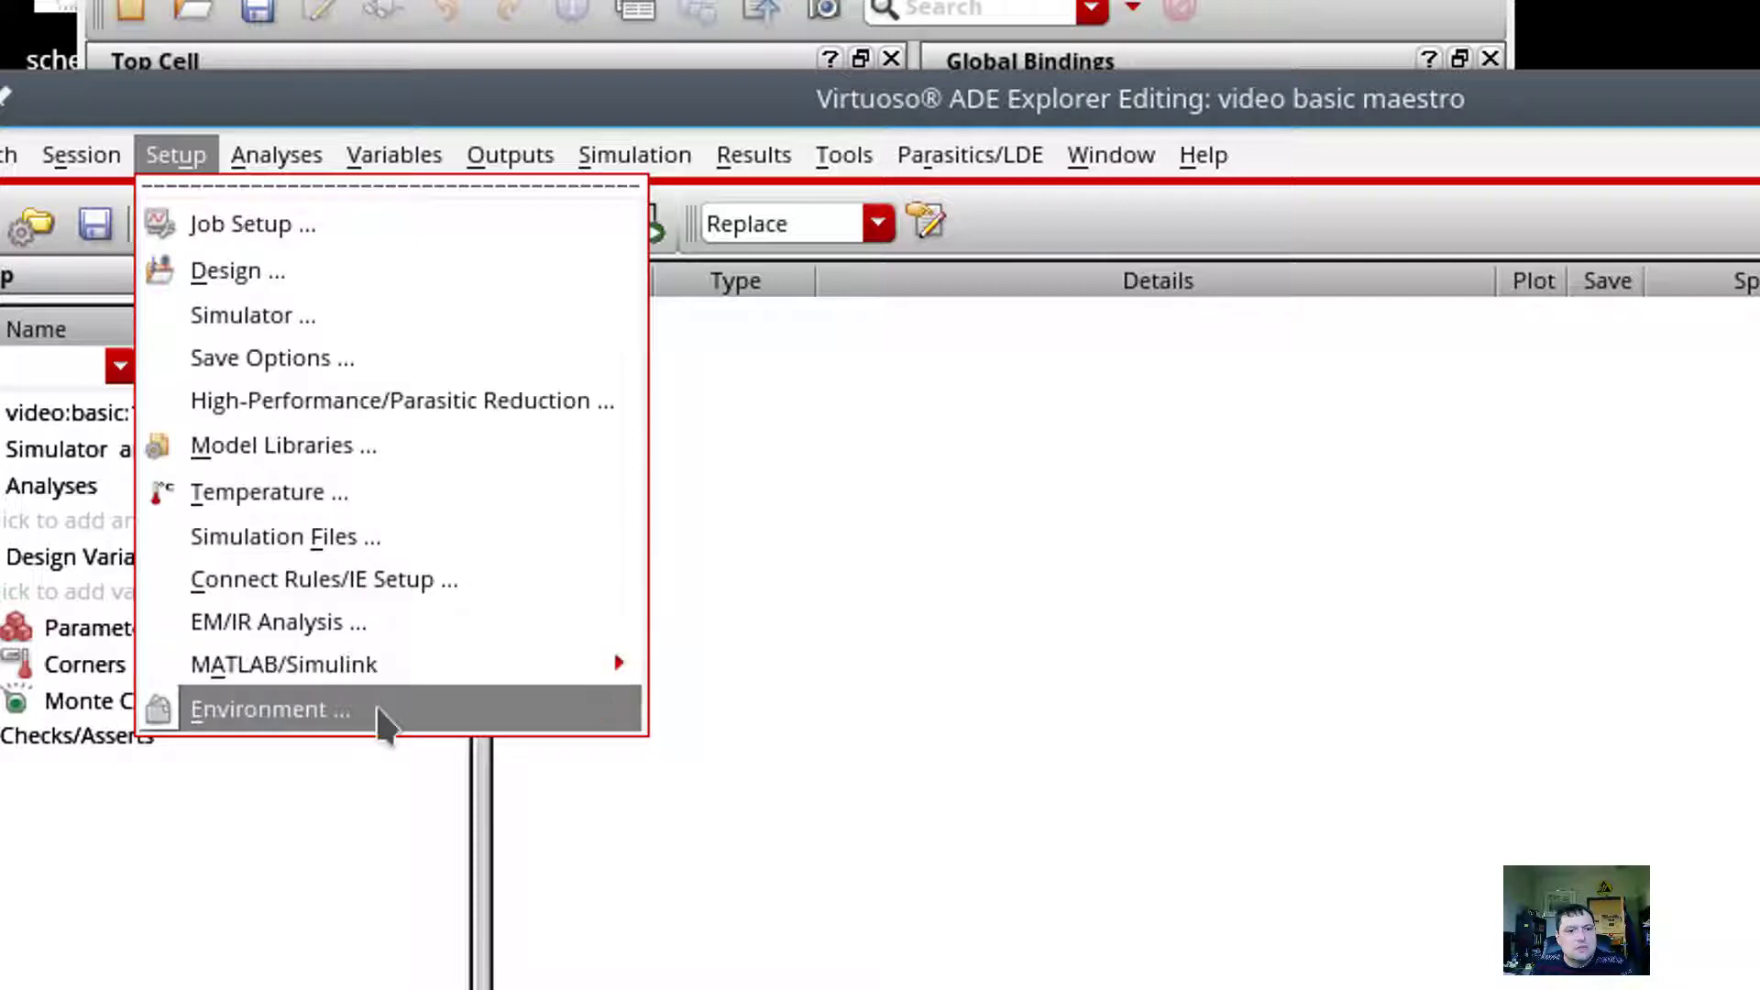
{"action": "mouse_move", "coordinate": [262, 161]}
{"action": "left_click", "coordinate": [302, 229]}
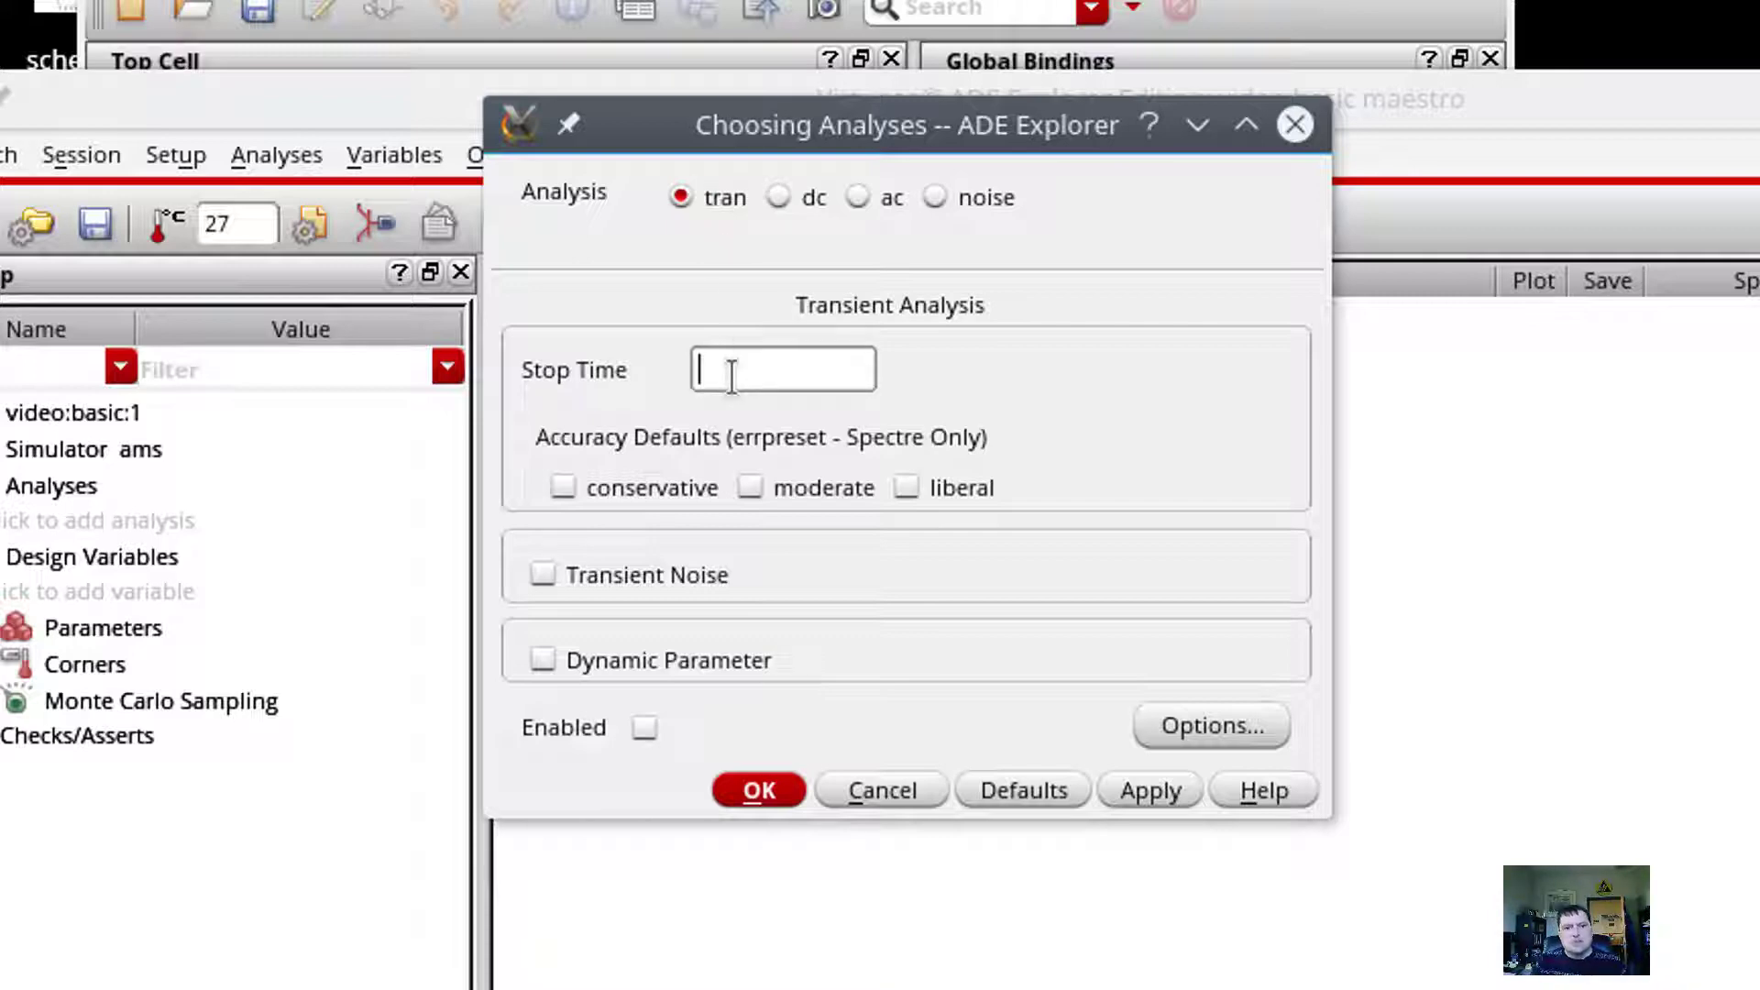
{"action": "type", "text": "300u"}
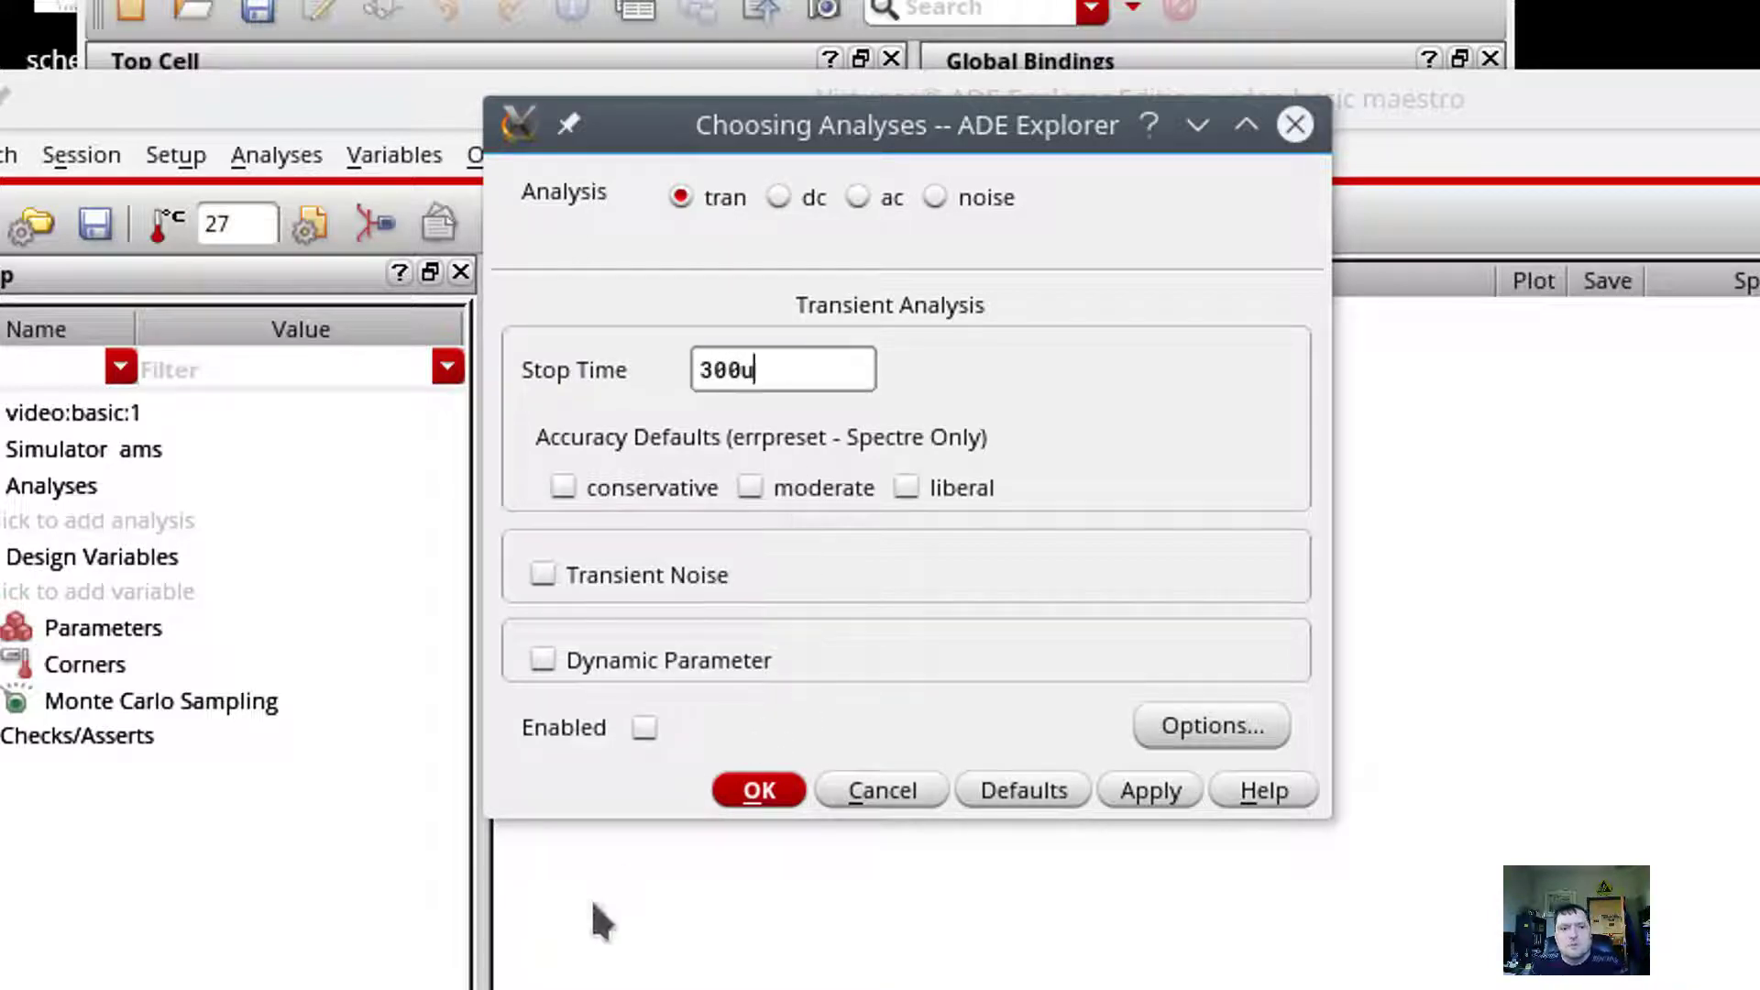
{"action": "left_click", "coordinate": [747, 792]}
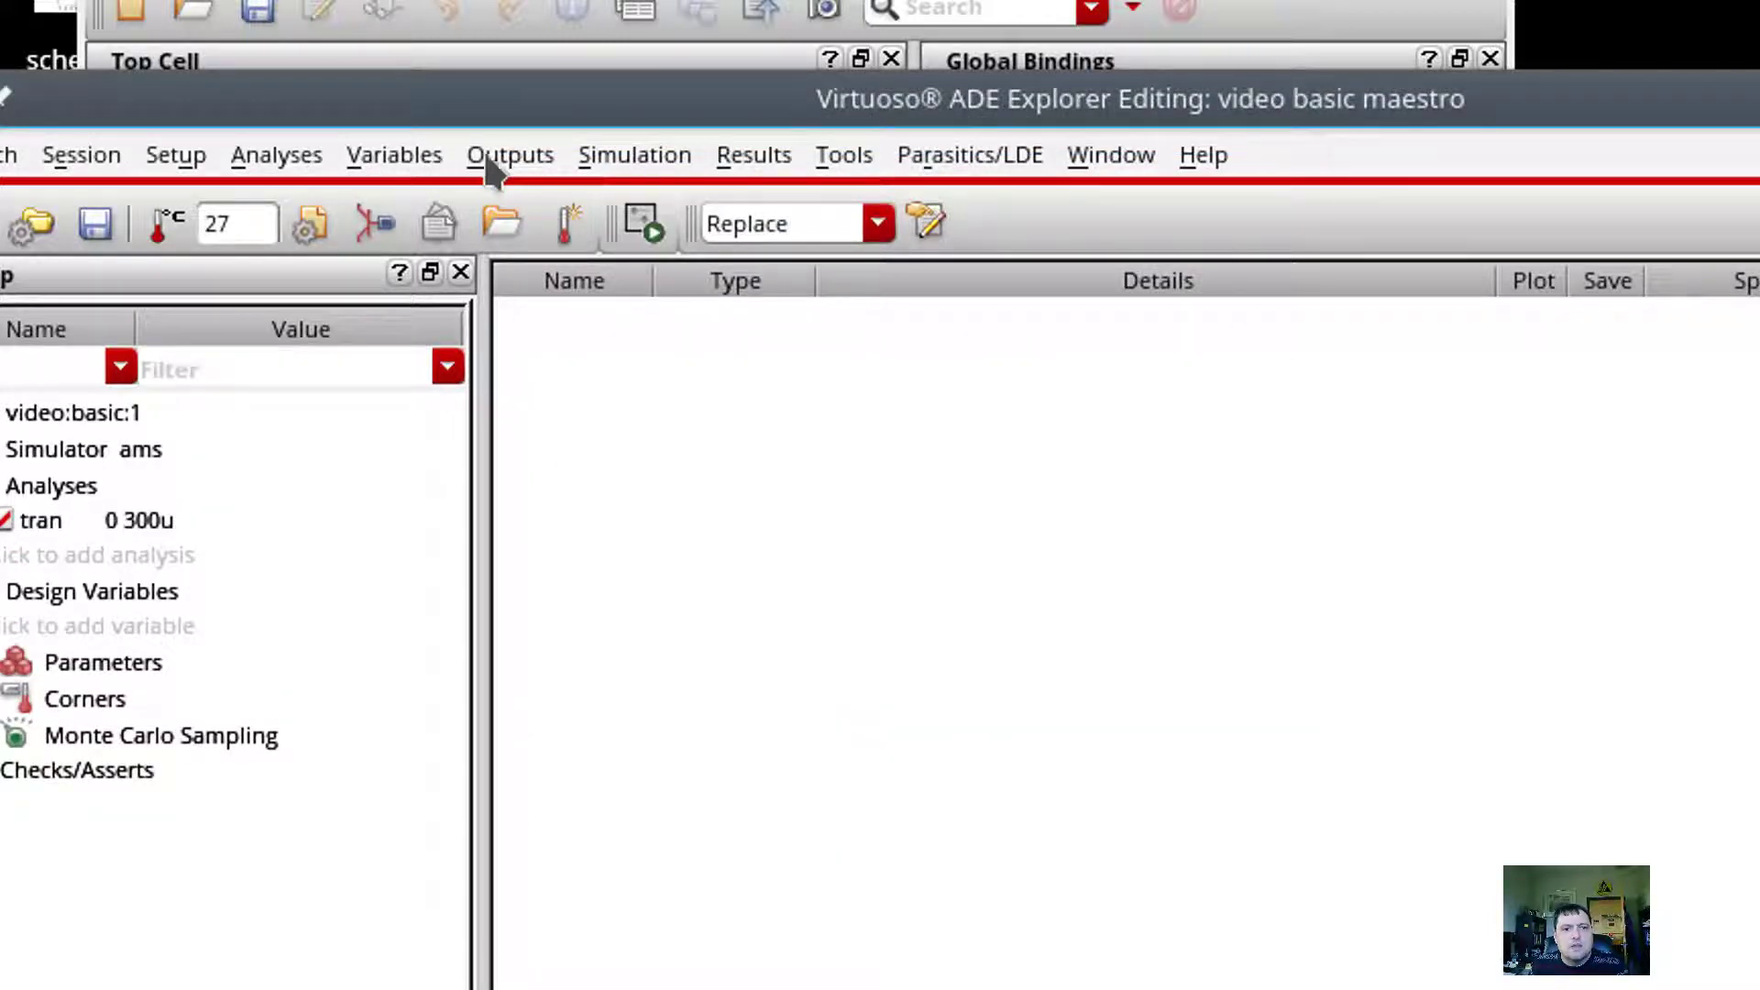
Step: Select the inverter's output net net3 and input net vdd! on the schematic as plotted outputs, and return to the maestro setup
{"action": "left_click", "coordinate": [521, 159]}
{"action": "mouse_move", "coordinate": [601, 445]}
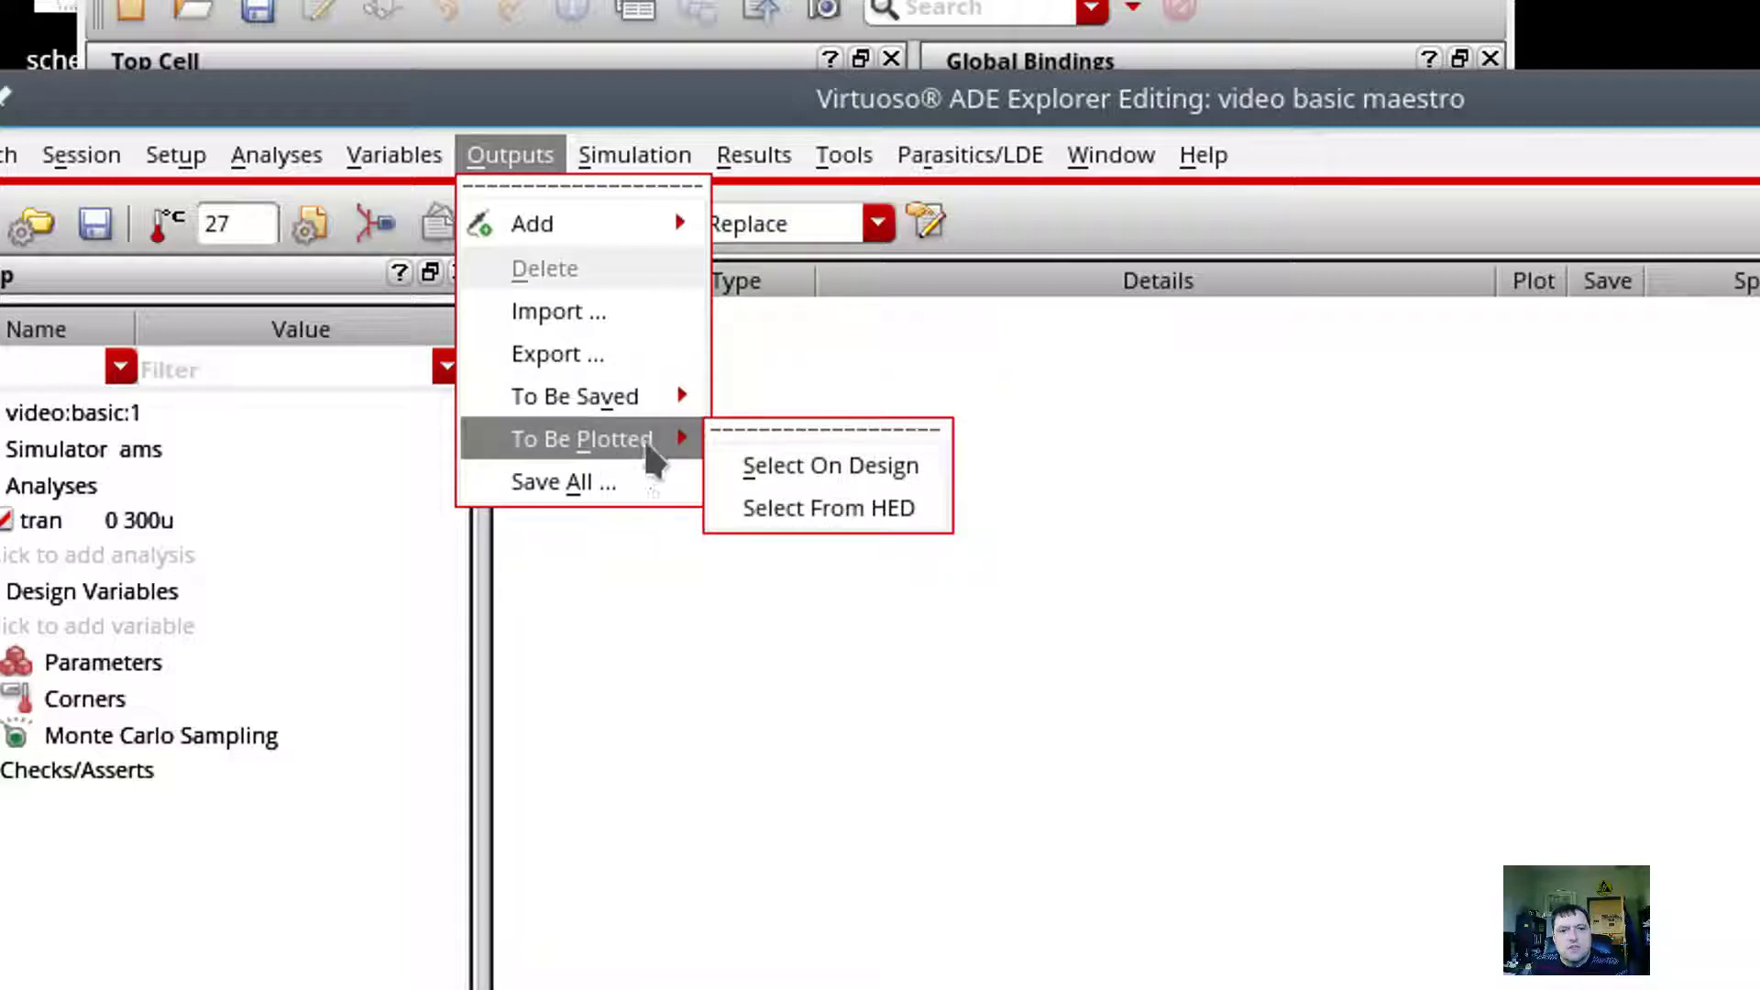
{"action": "left_click", "coordinate": [775, 465]}
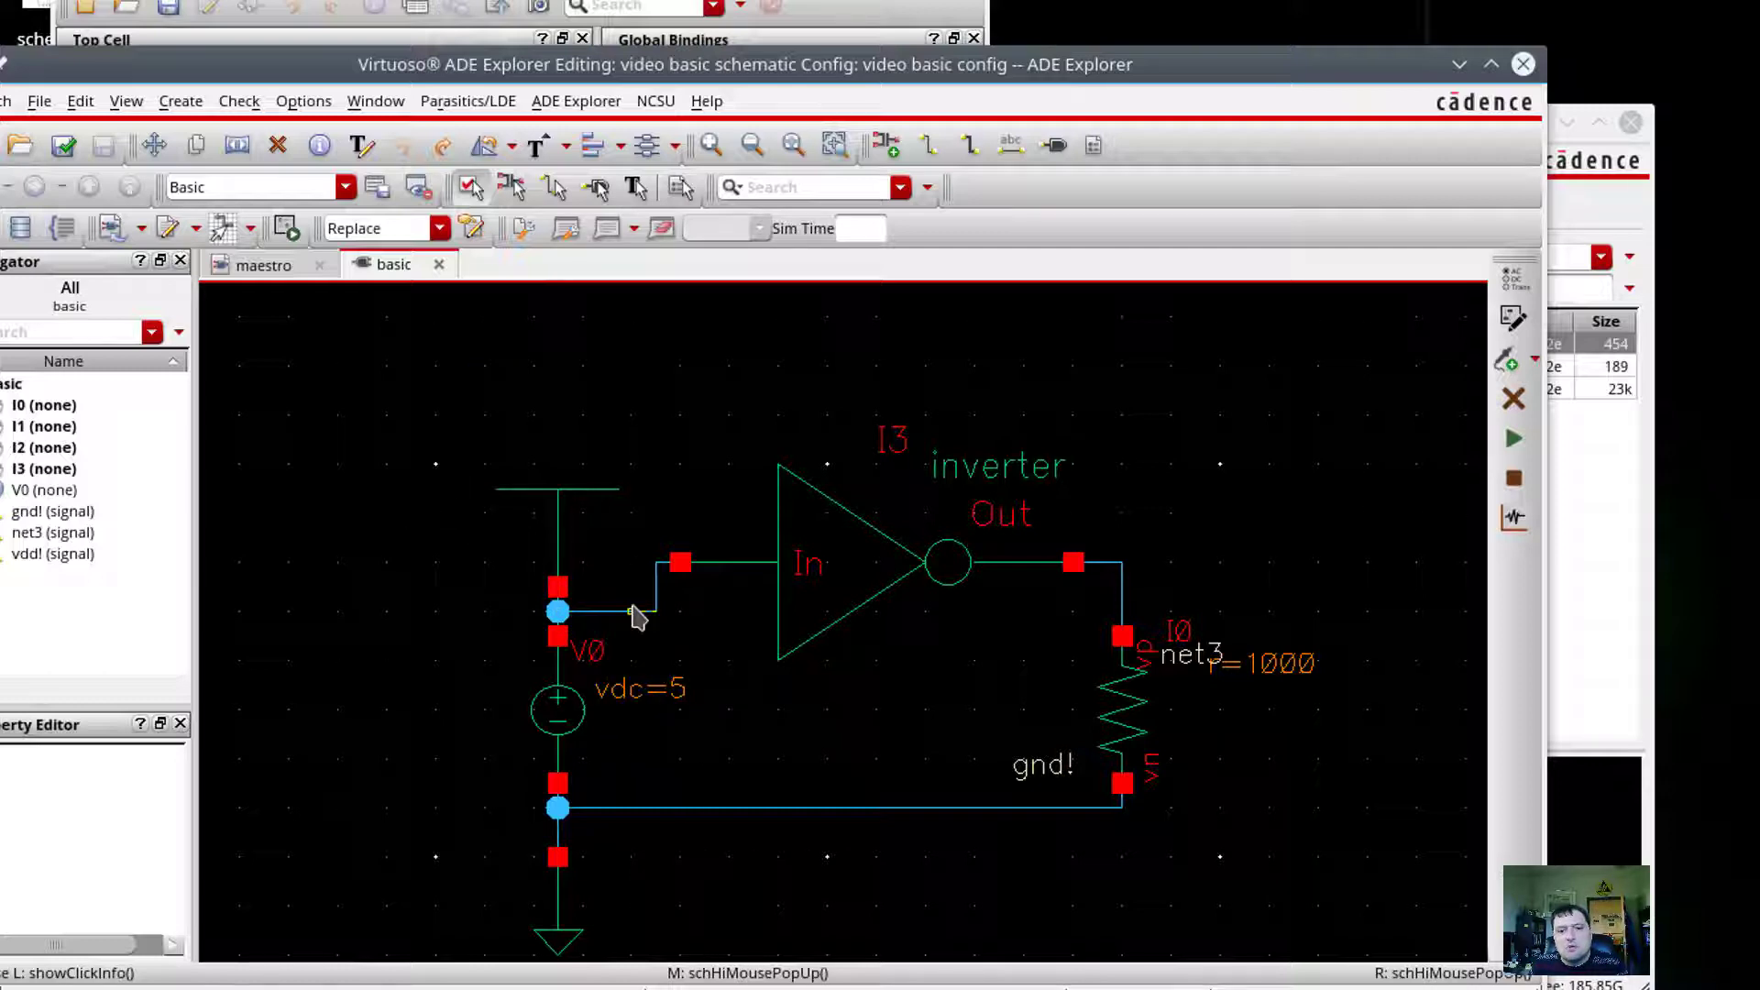
{"action": "left_click", "coordinate": [1124, 576]}
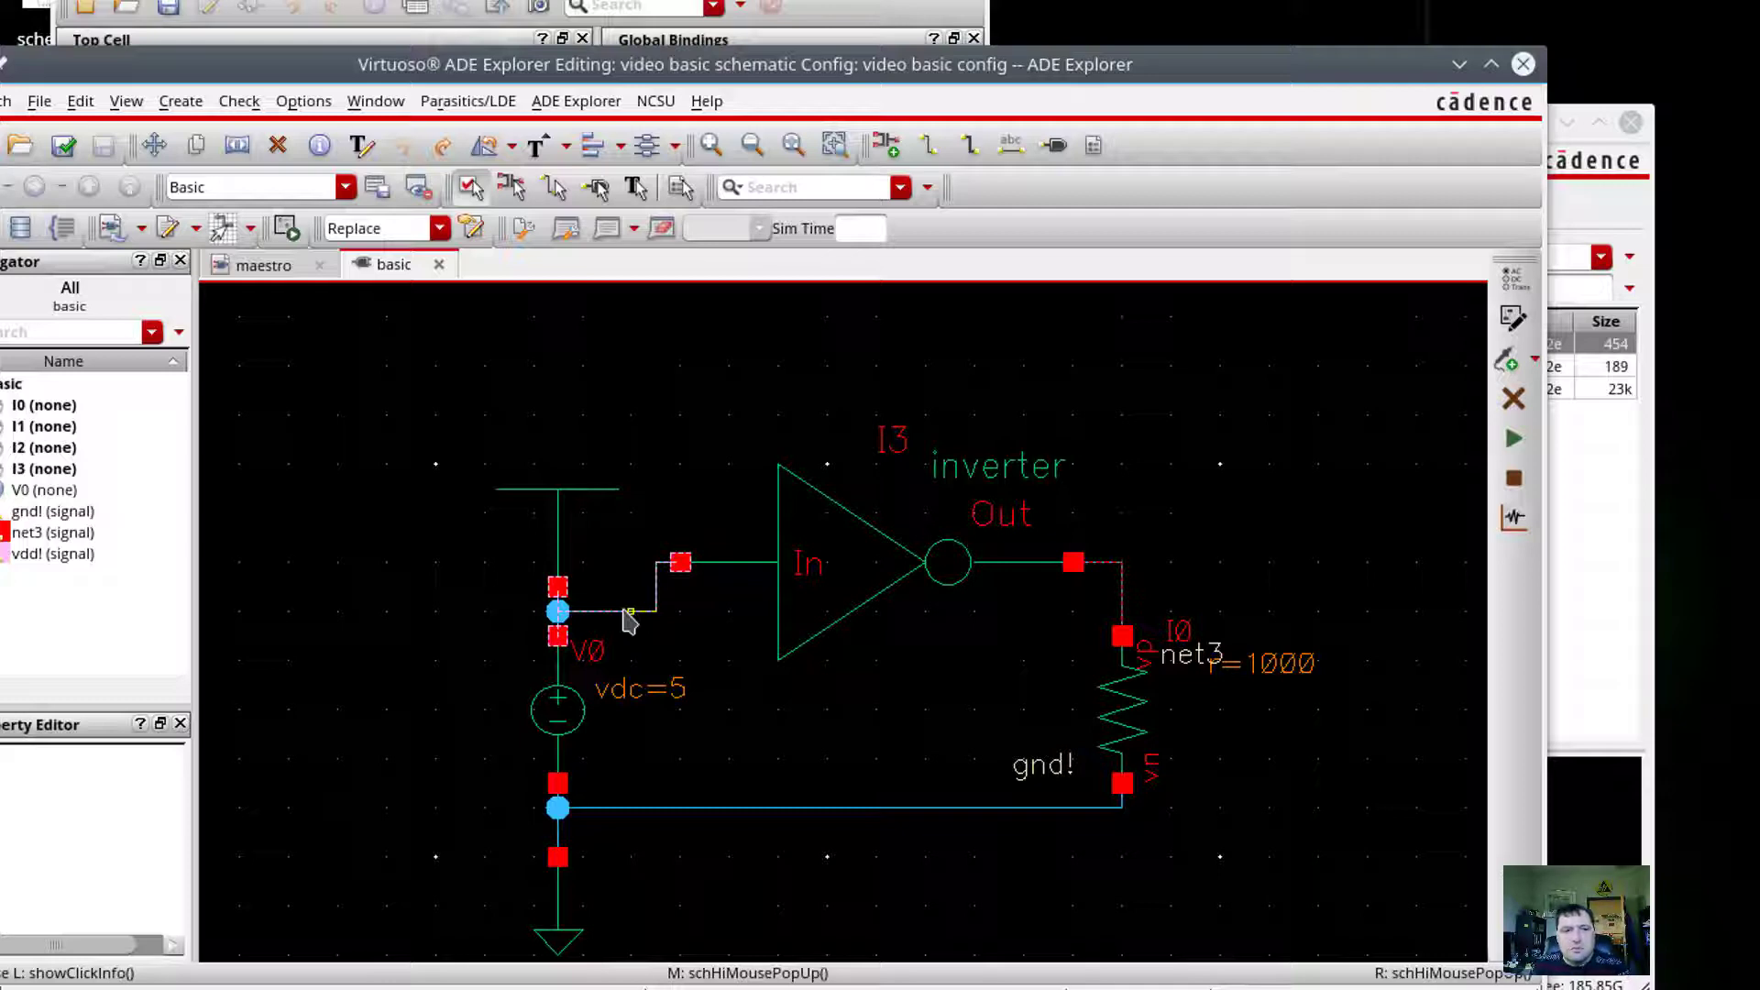
{"action": "left_click", "coordinate": [625, 612], "text": "shift"}
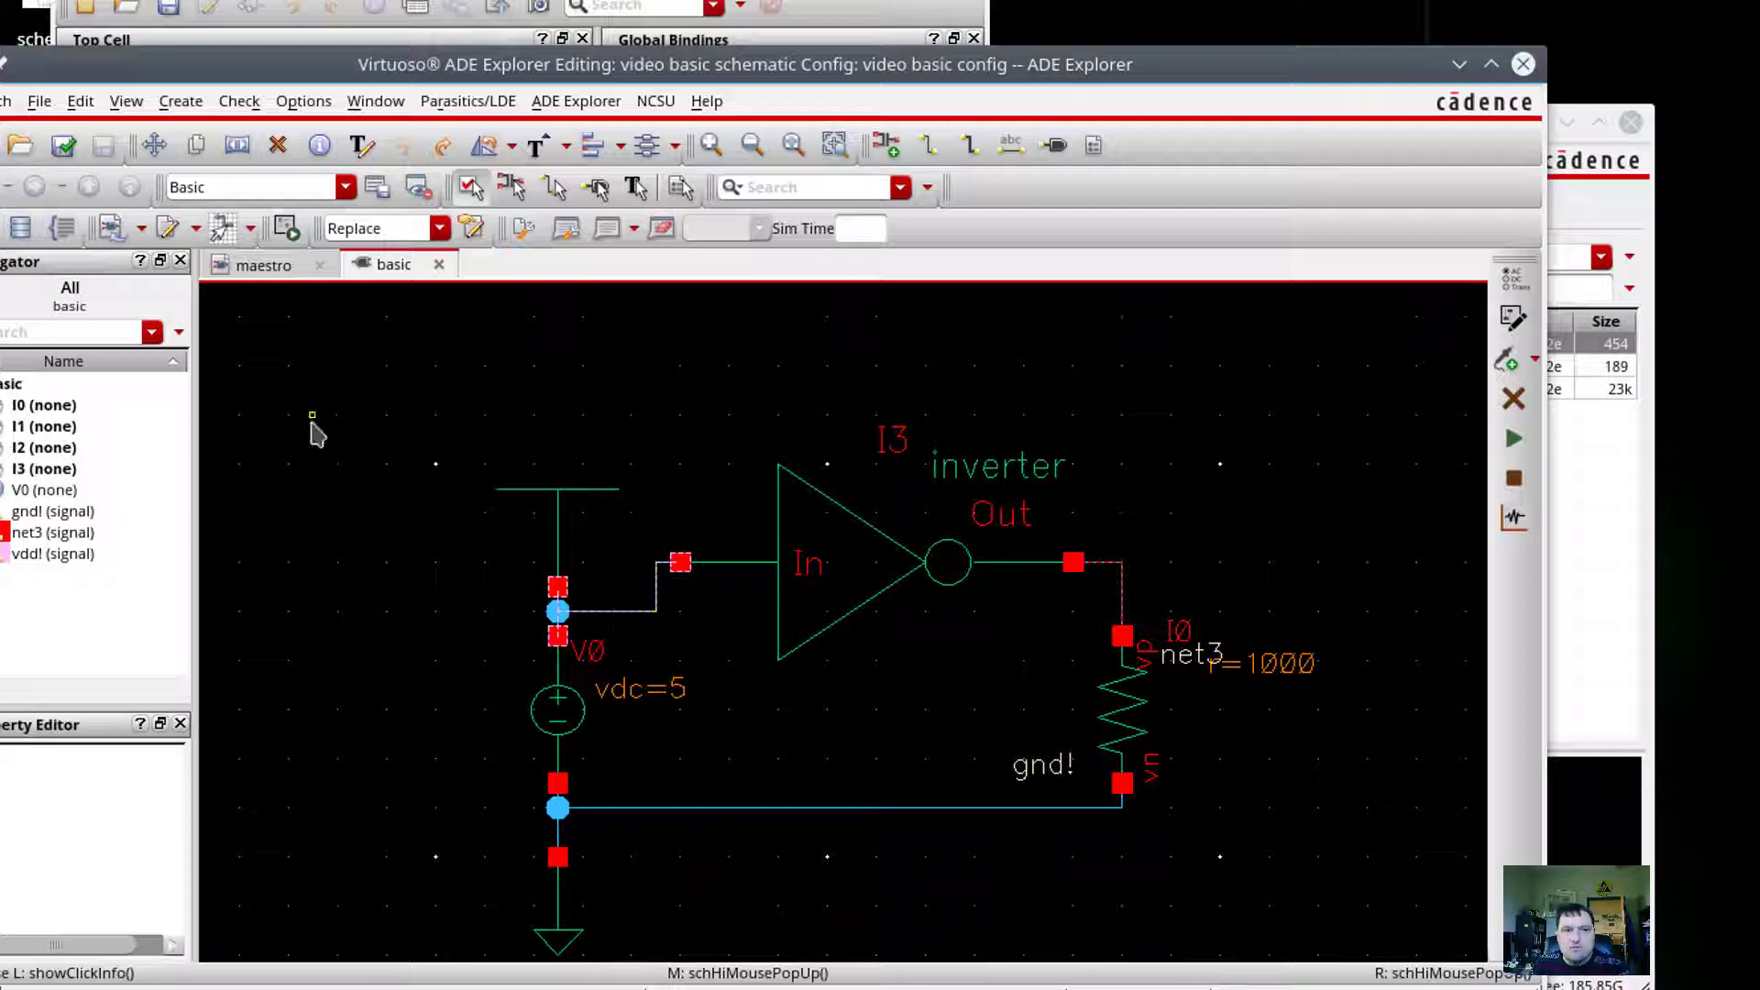
{"action": "left_click", "coordinate": [276, 270]}
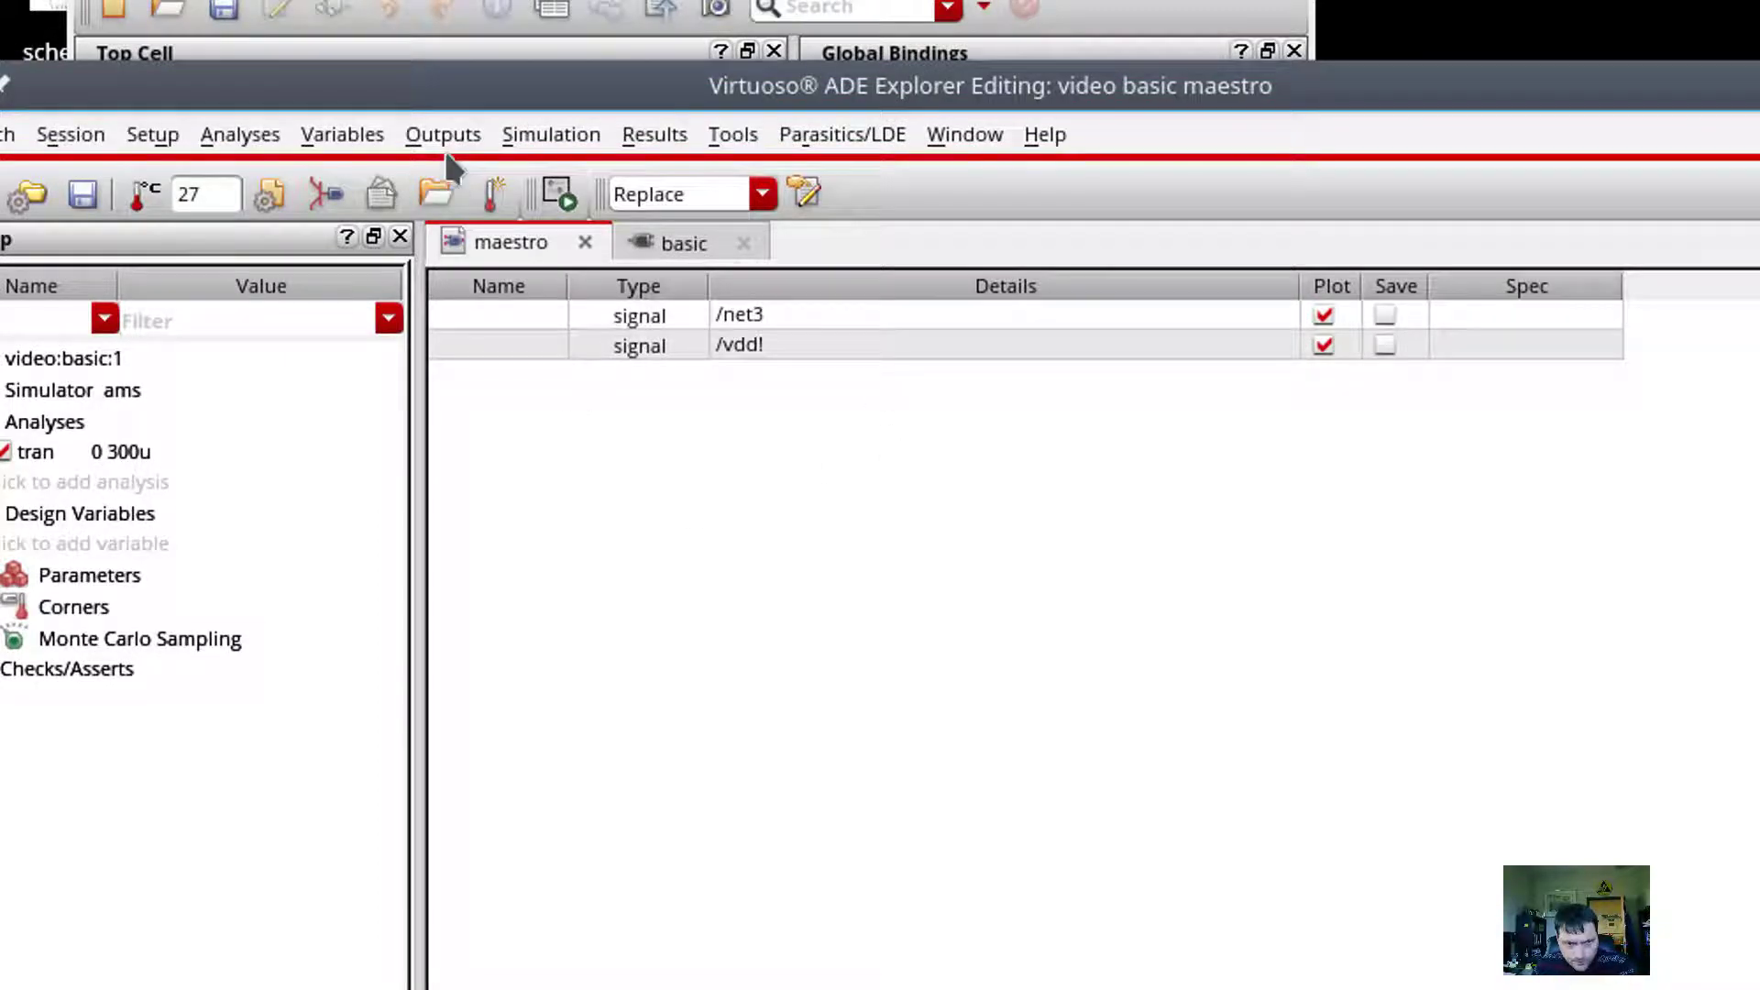
Step: Confirm Spectre as the analog solver for the AMS simulation
{"action": "left_click", "coordinate": [537, 142]}
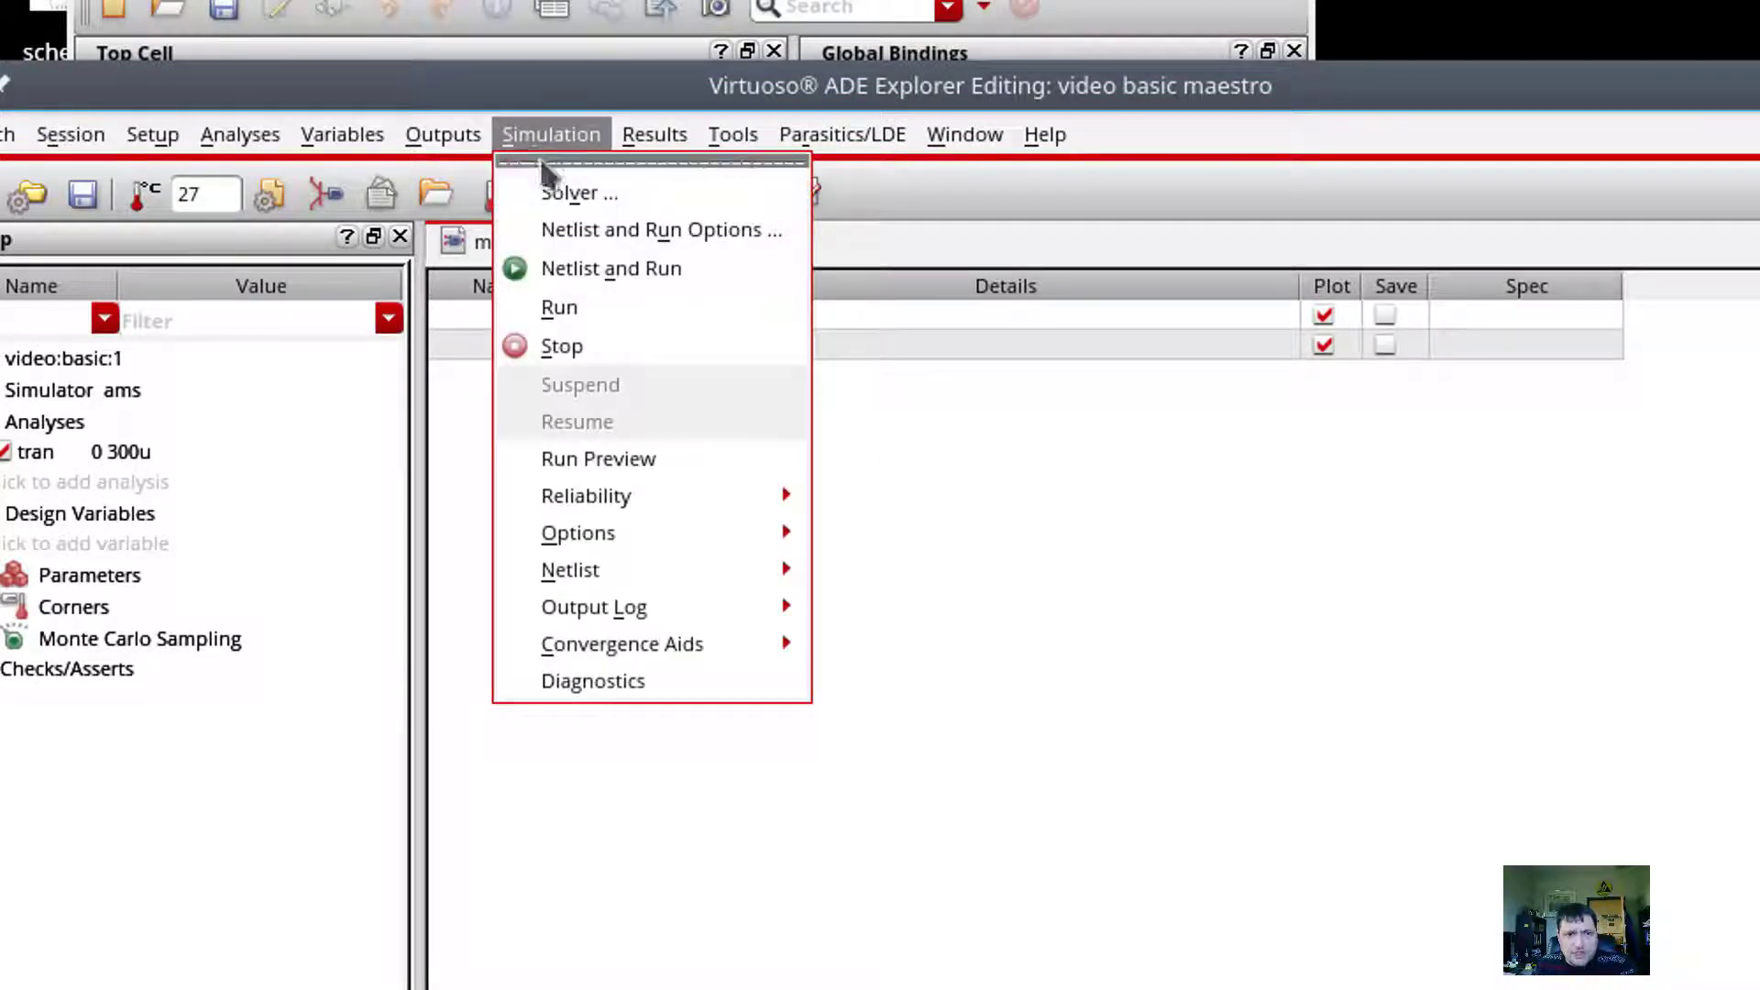
{"action": "left_click", "coordinate": [558, 190]}
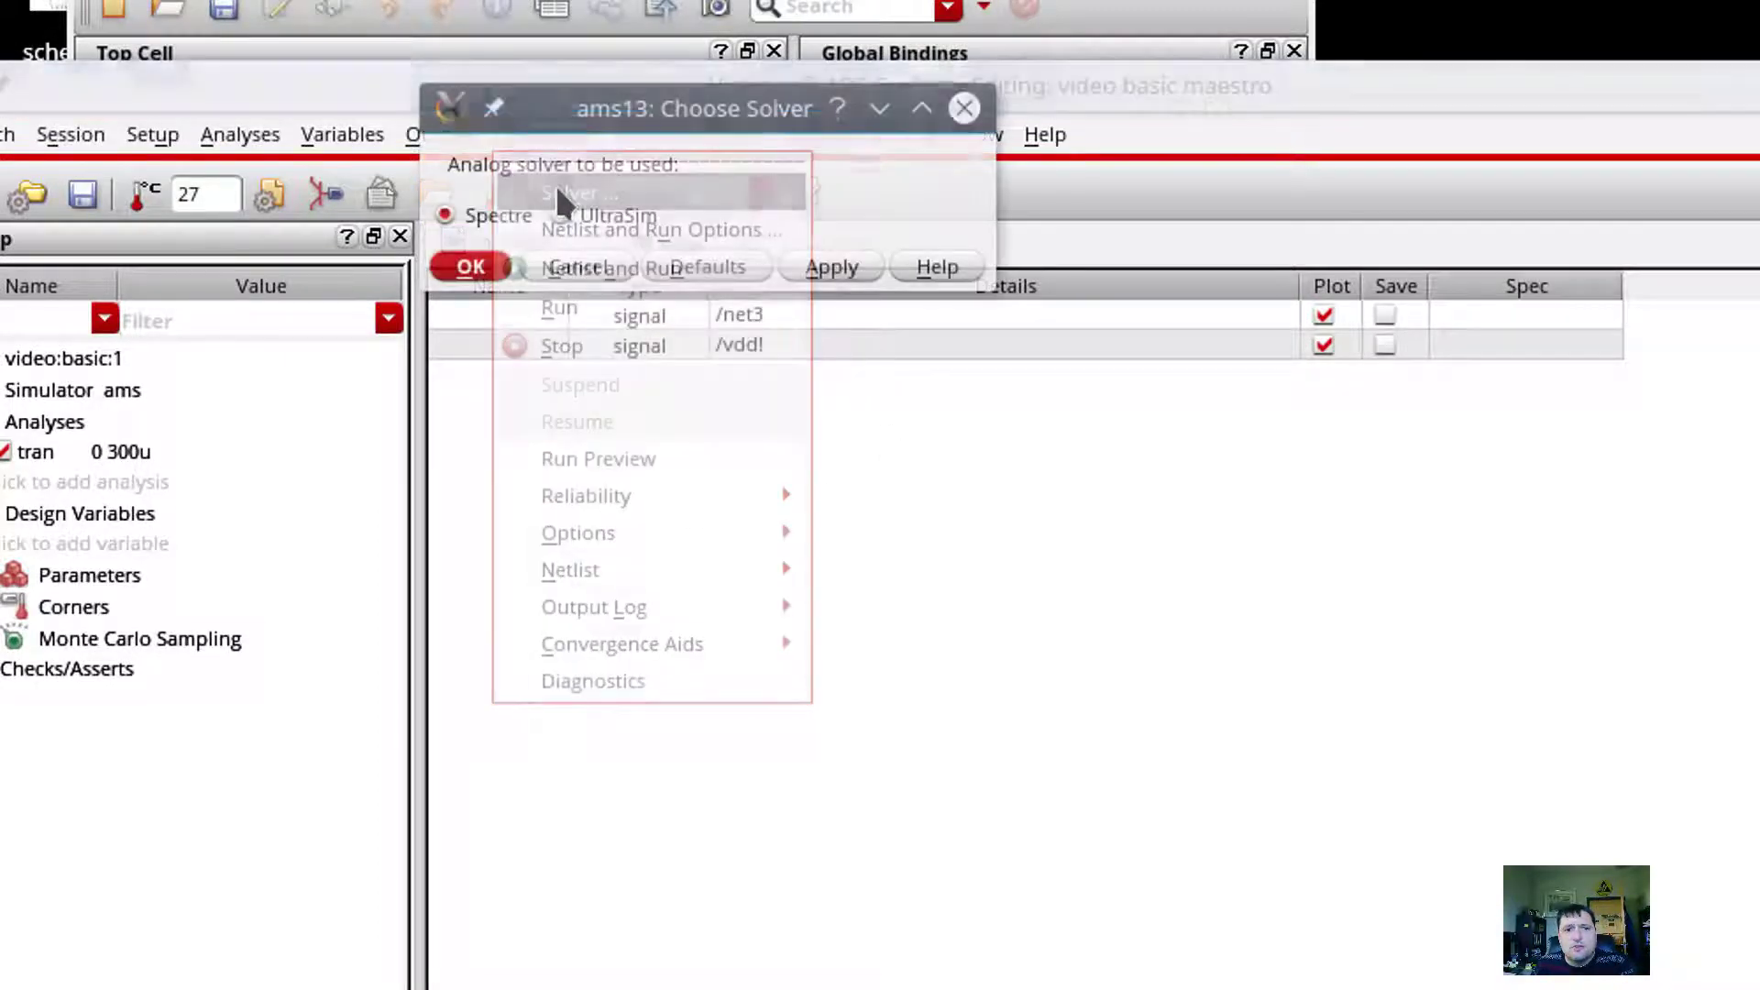
{"action": "left_click", "coordinate": [470, 267]}
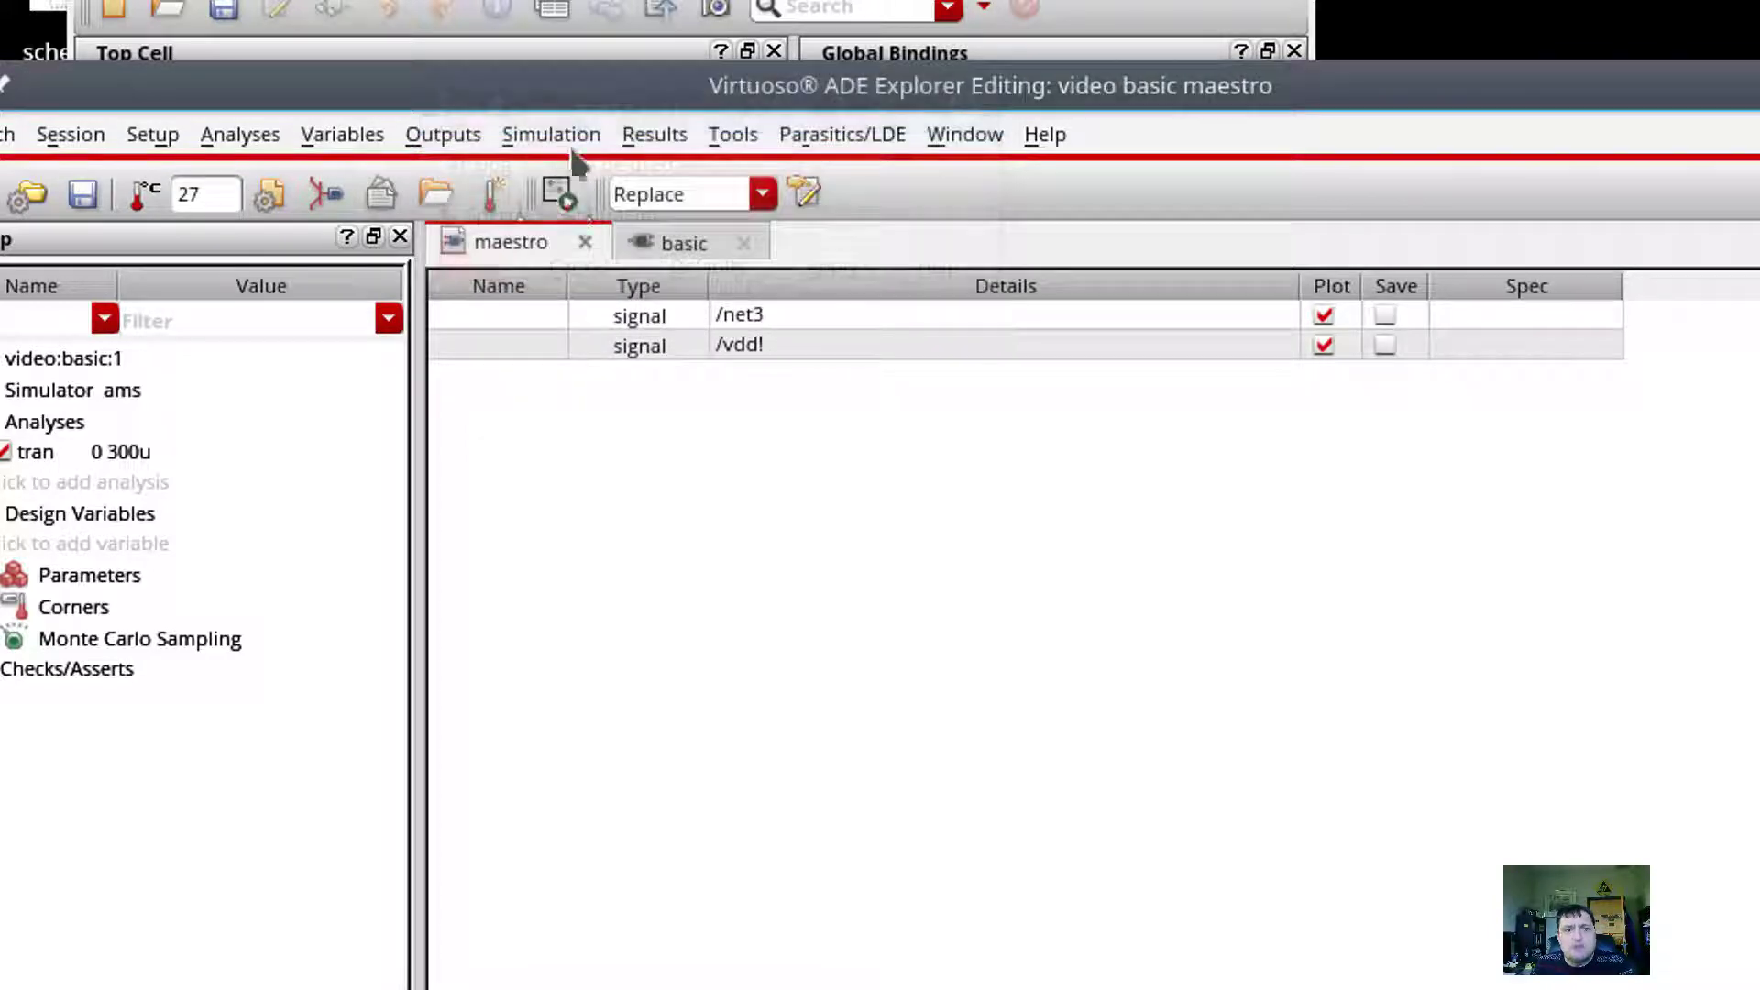
Step: Set the netlist and run mode to the cellview-based netlister with xmvlog, xmelab, xmsim
{"action": "left_click", "coordinate": [568, 134]}
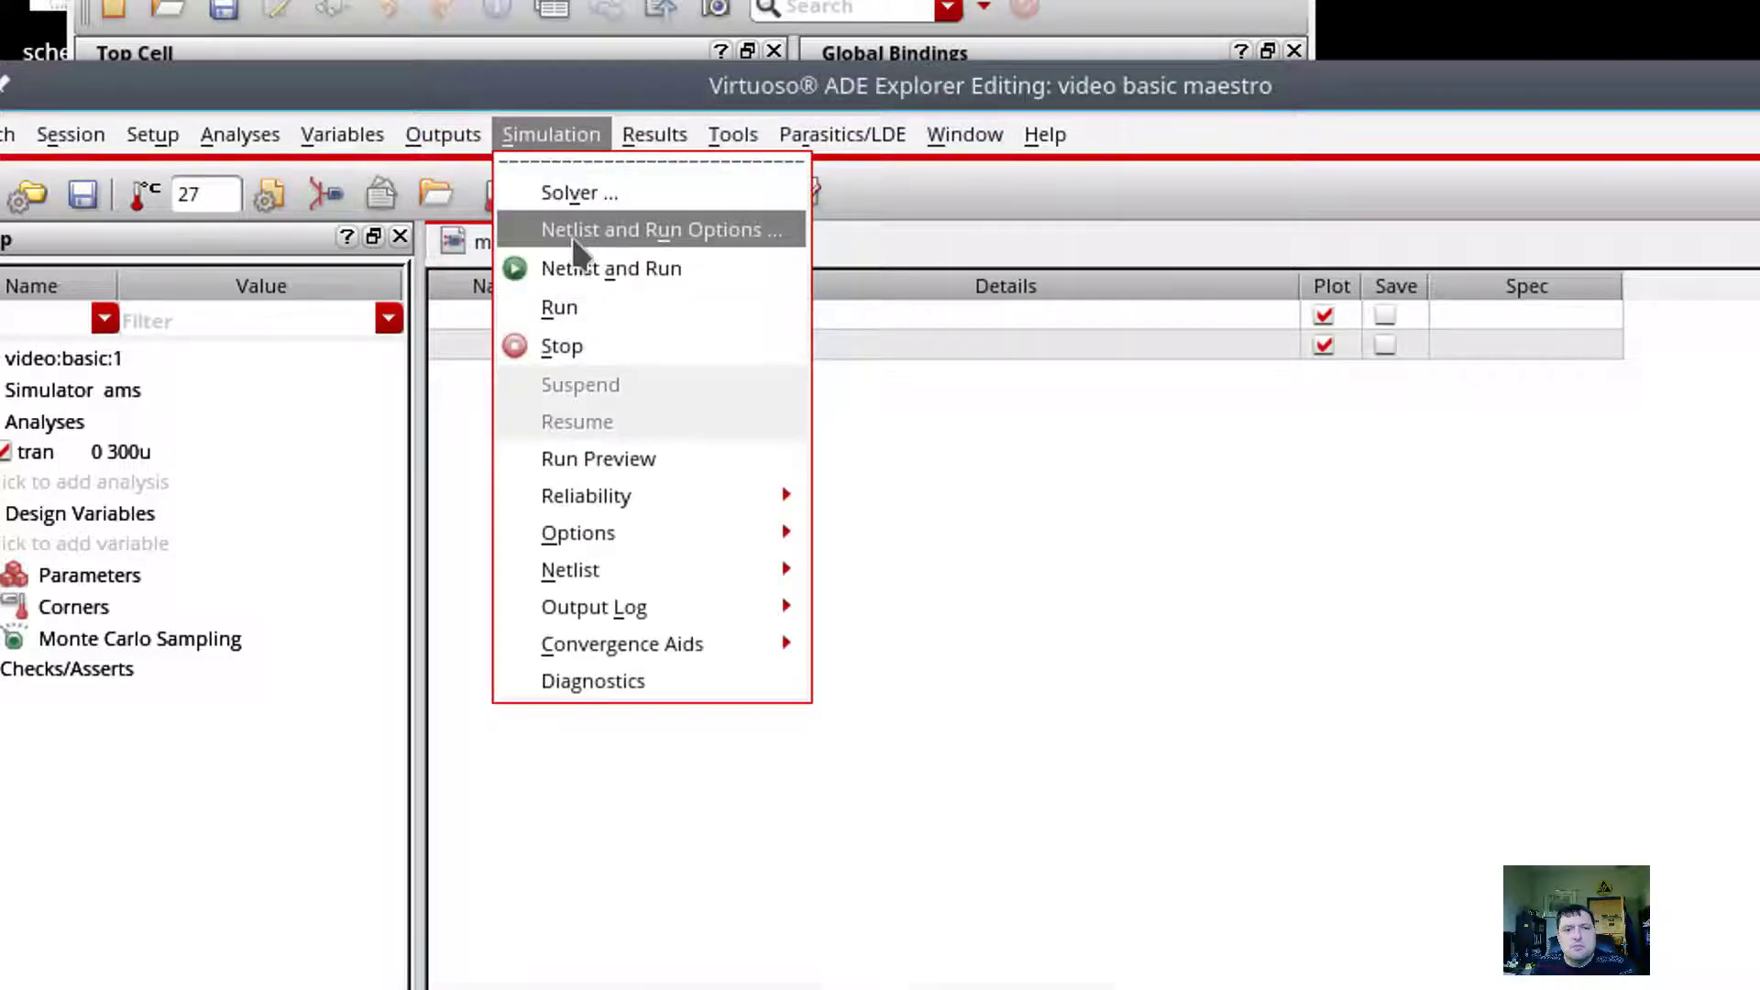
{"action": "left_click", "coordinate": [570, 233]}
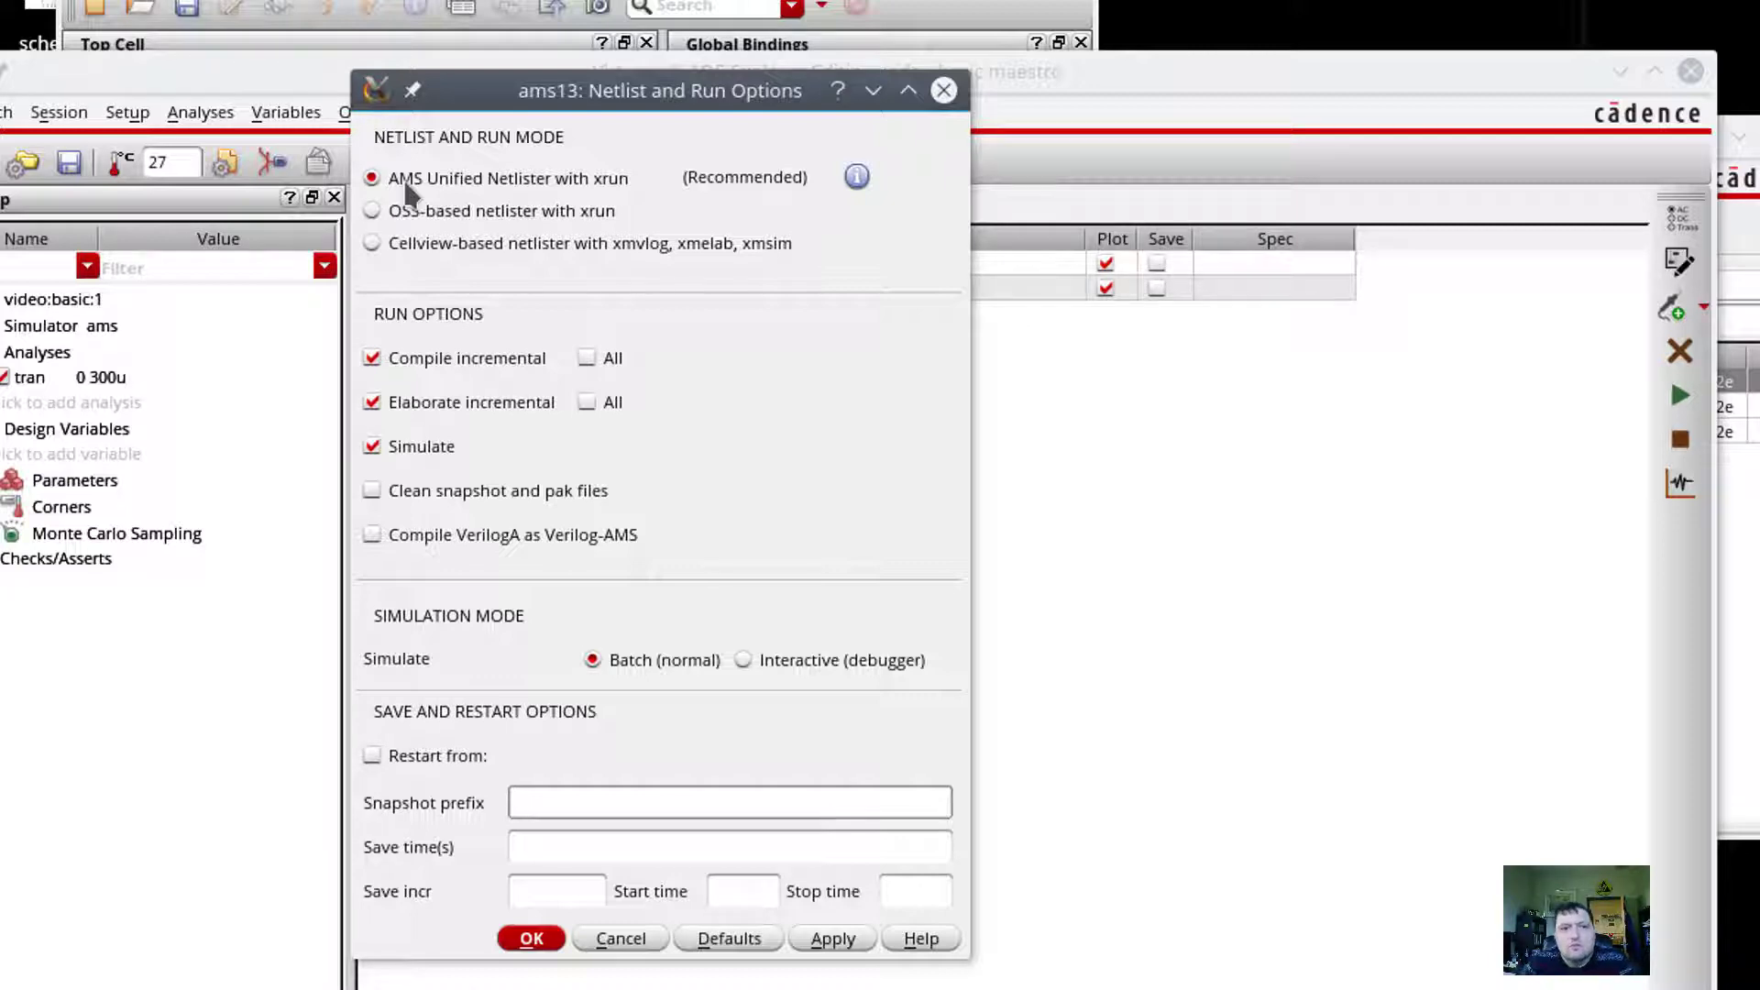
{"action": "left_click", "coordinate": [372, 243]}
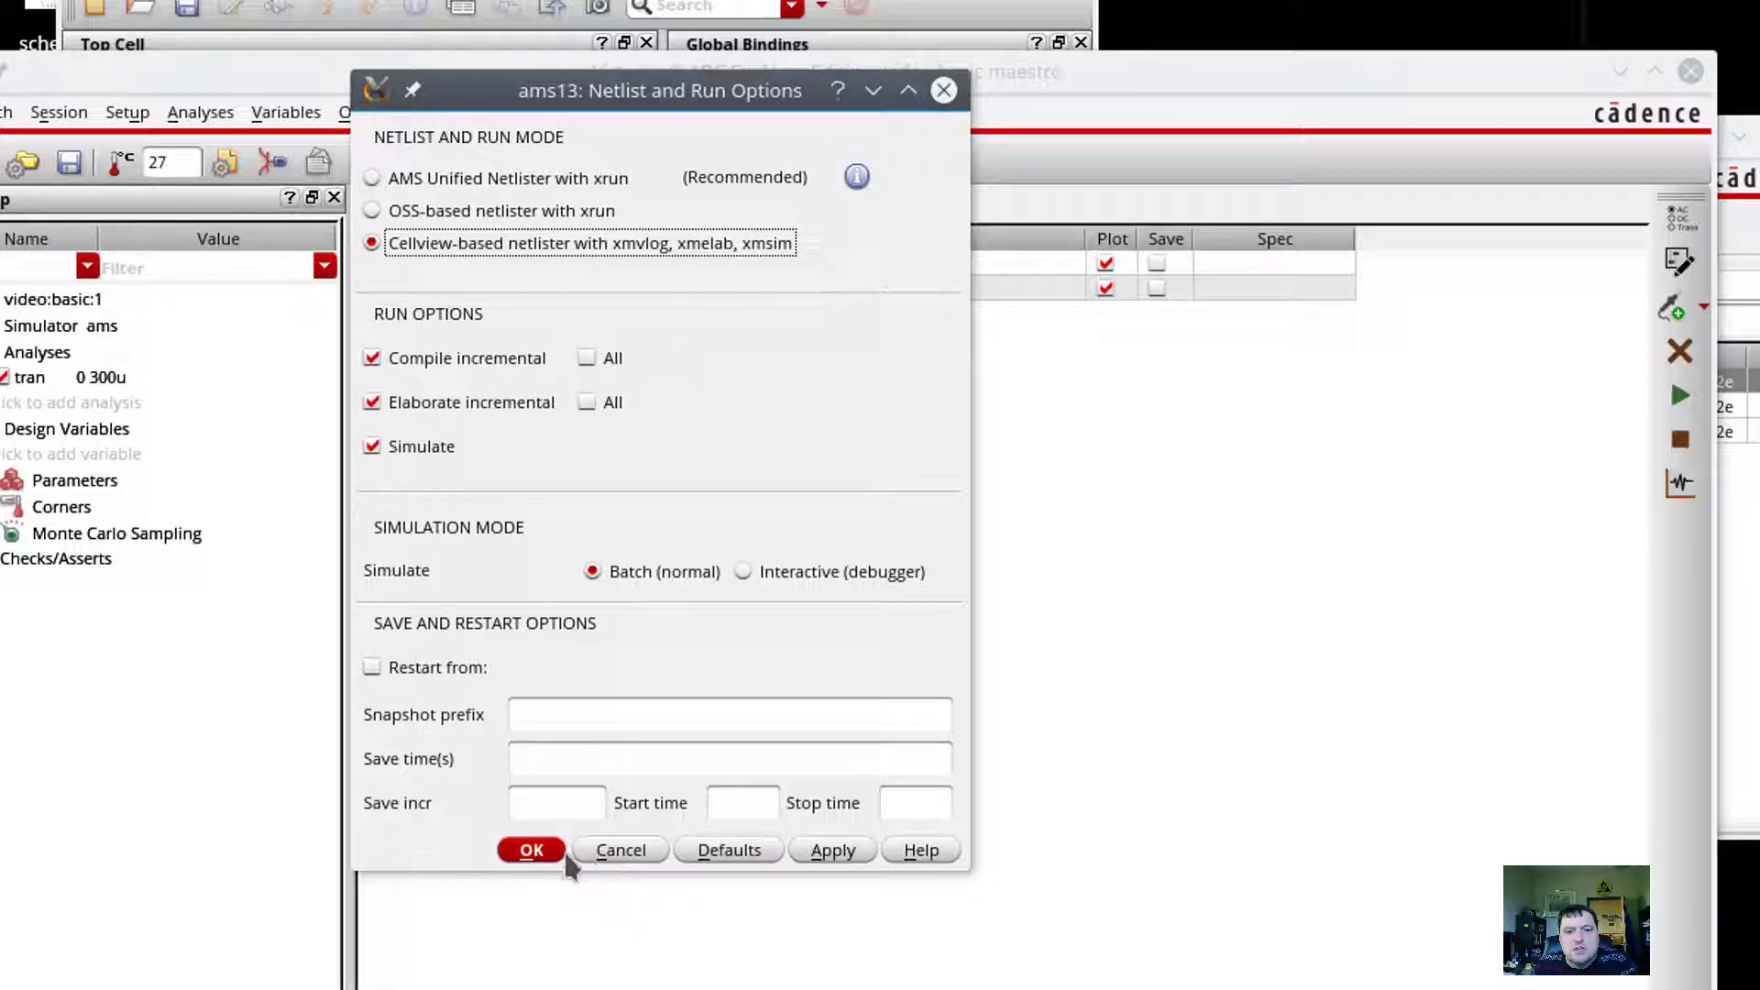
{"action": "left_click", "coordinate": [529, 852]}
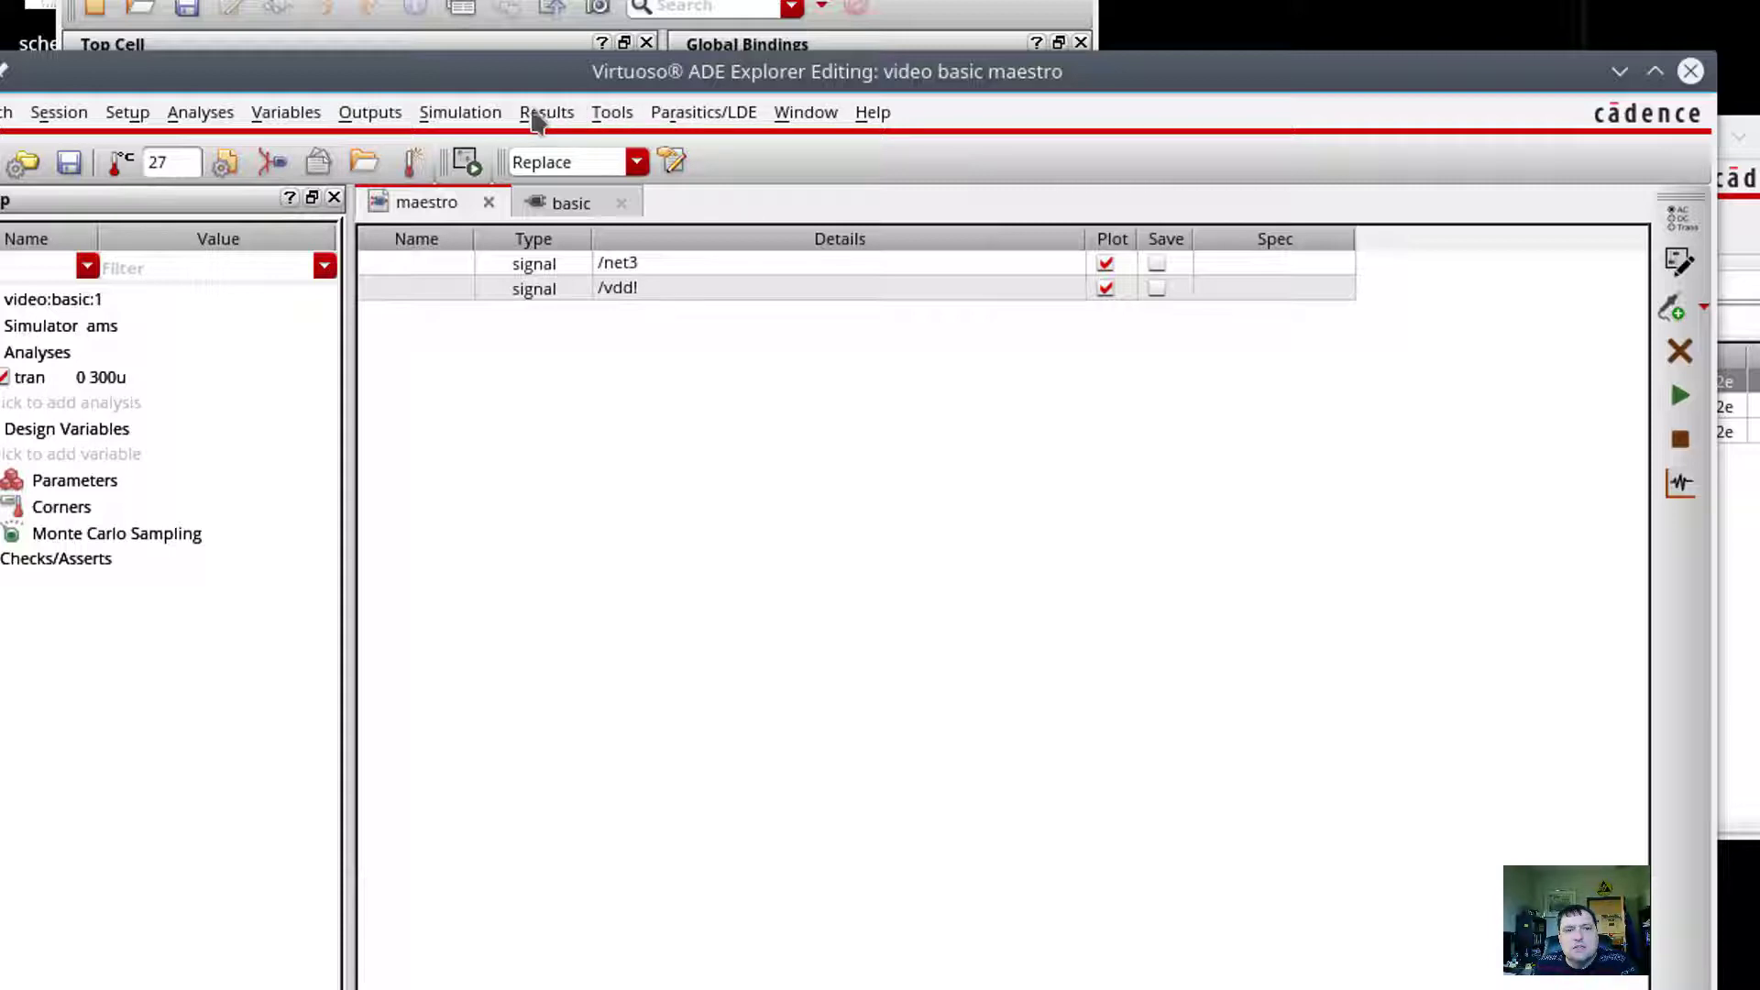
Step: Netlist and run the simulation, dismiss the graph tip, and inspect the plotted /vdd! and /net3 traces
{"action": "left_click", "coordinate": [463, 114]}
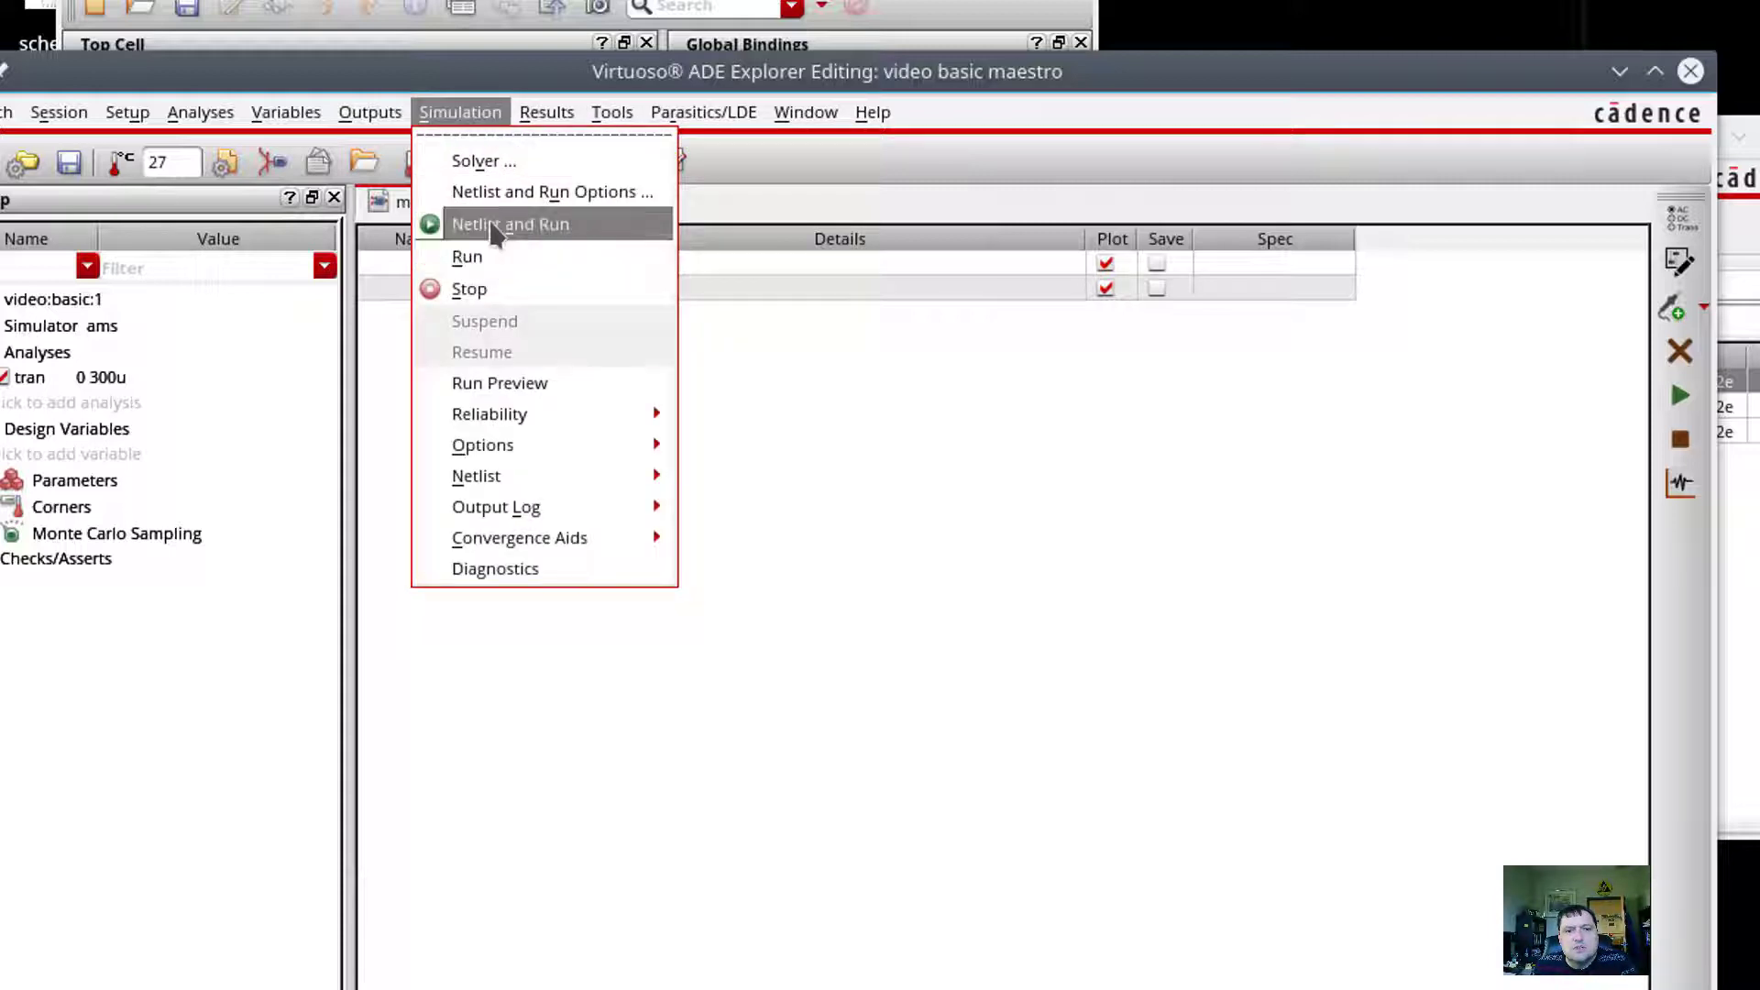
{"action": "left_click", "coordinate": [494, 227]}
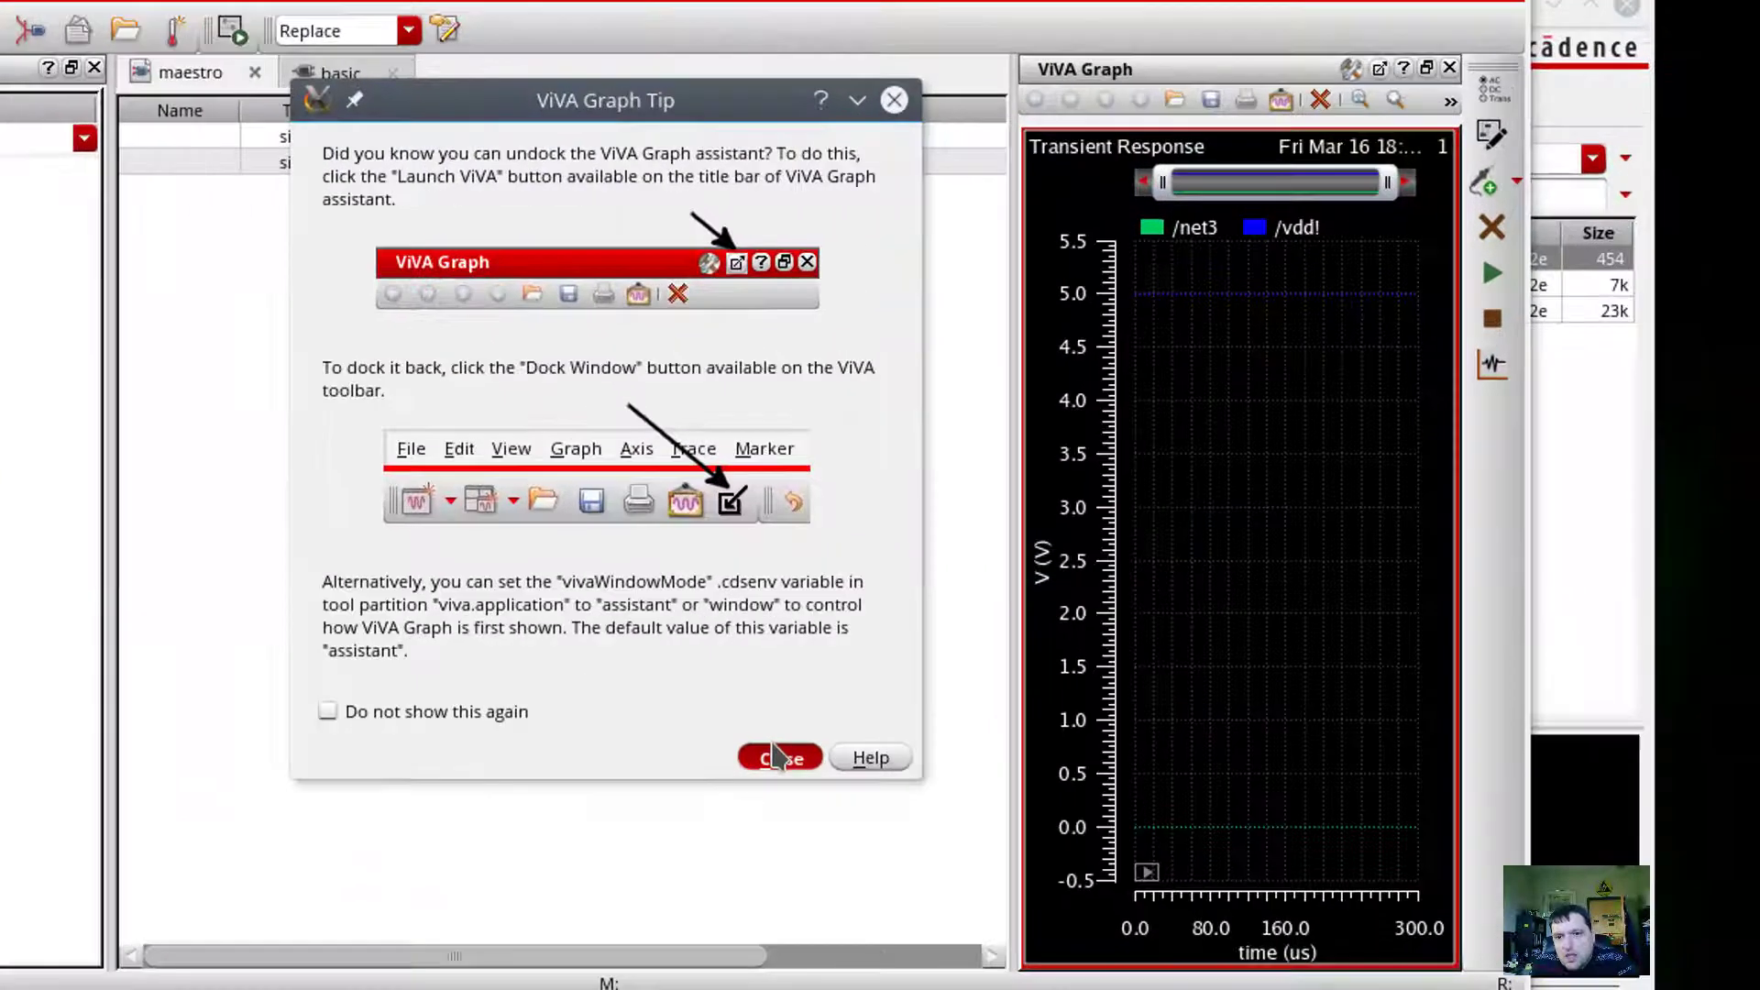
{"action": "left_click", "coordinate": [778, 757]}
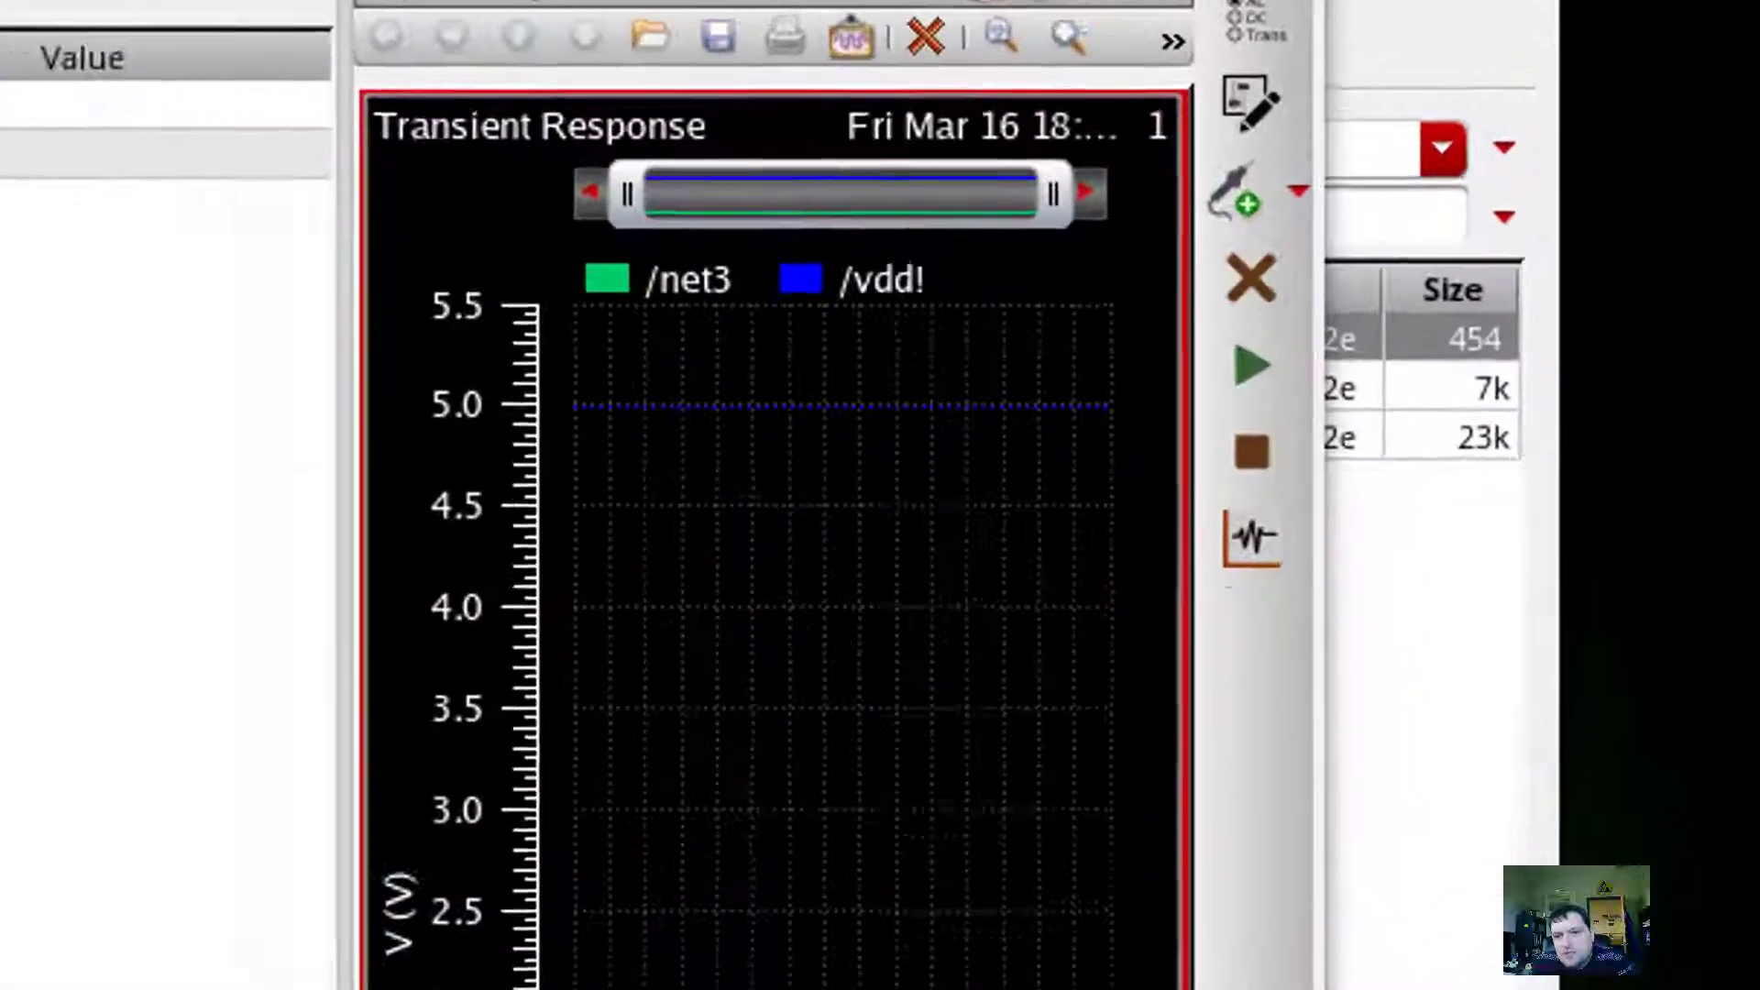
{"action": "mouse_move", "coordinate": [1186, 295]}
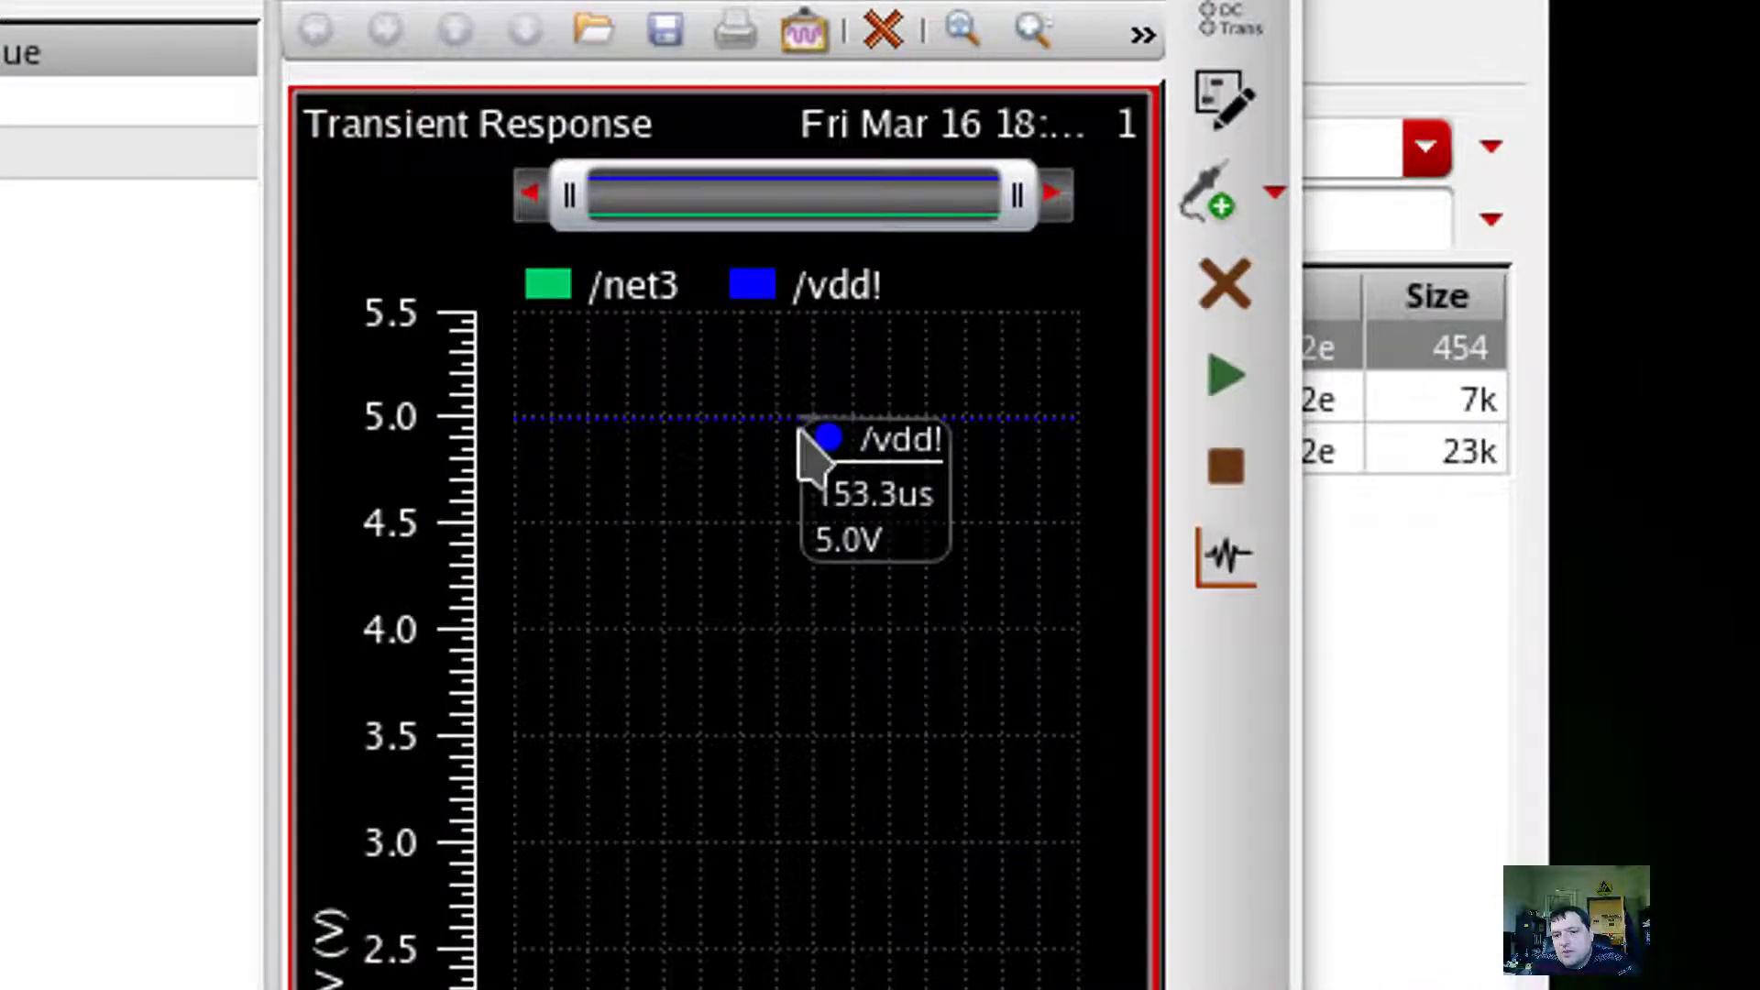
{"action": "mouse_move", "coordinate": [848, 825]}
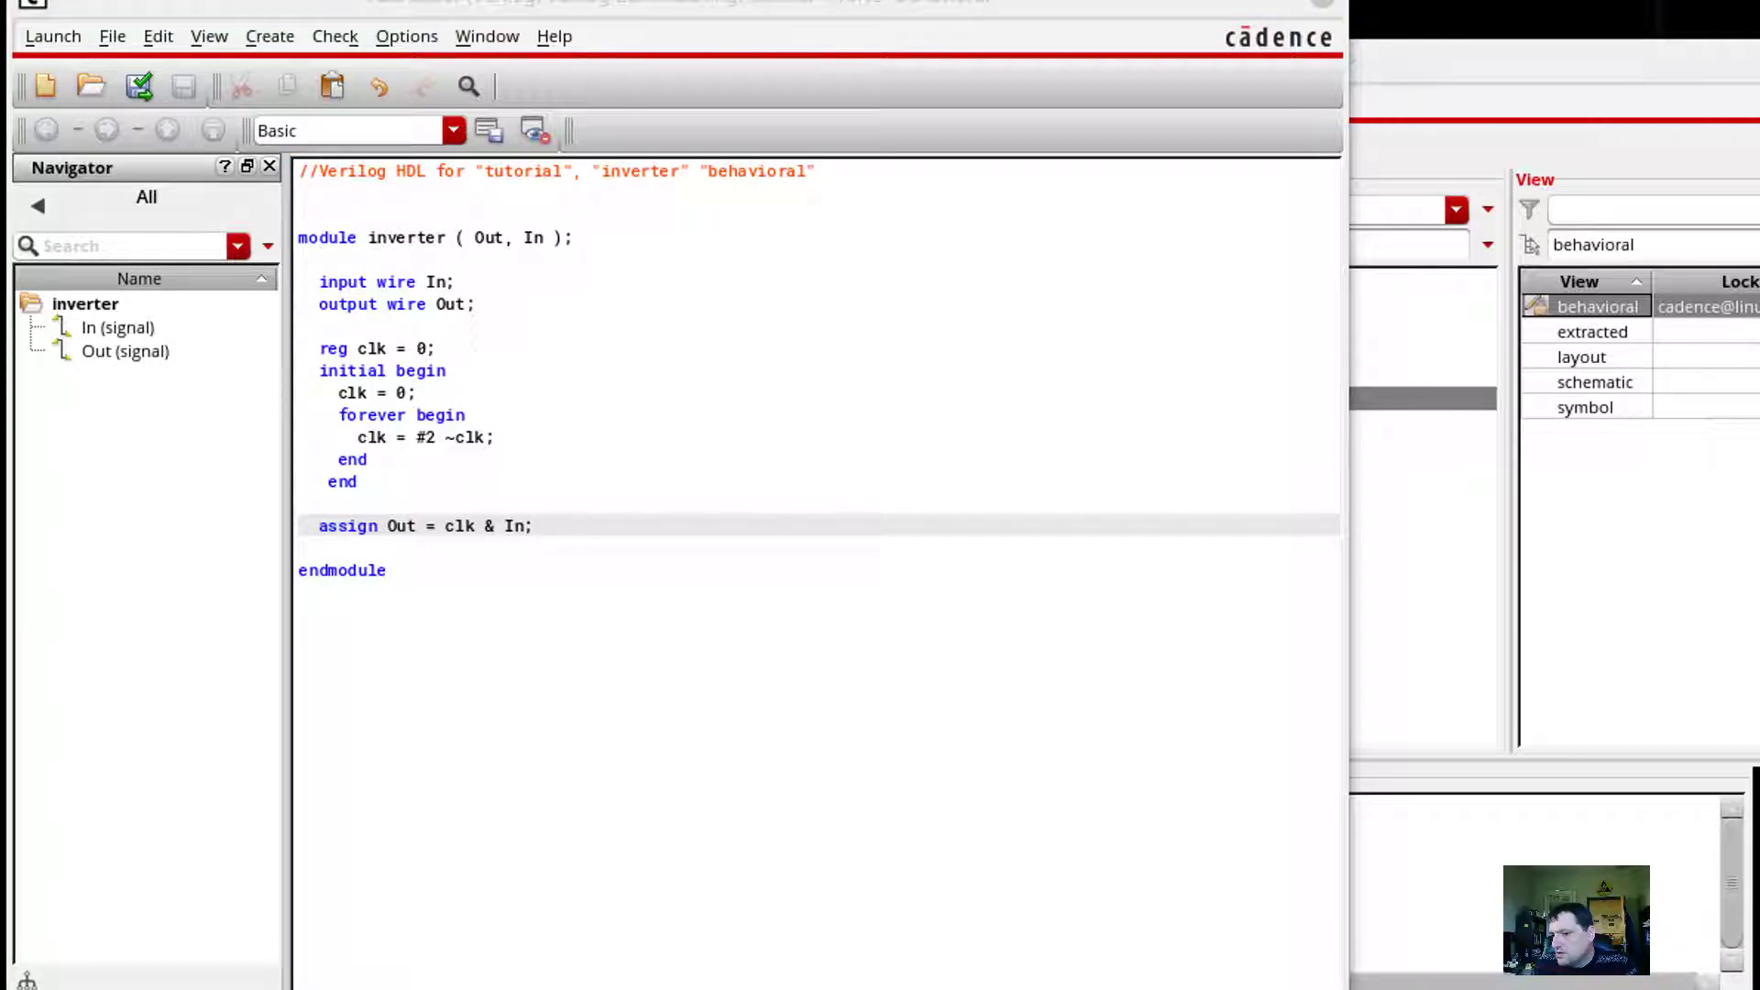
Step: Close the inverter's behavioral Verilog code and open the video library's basic config for editing together with its top-level schematic
{"action": "left_click", "coordinate": [1323, 4]}
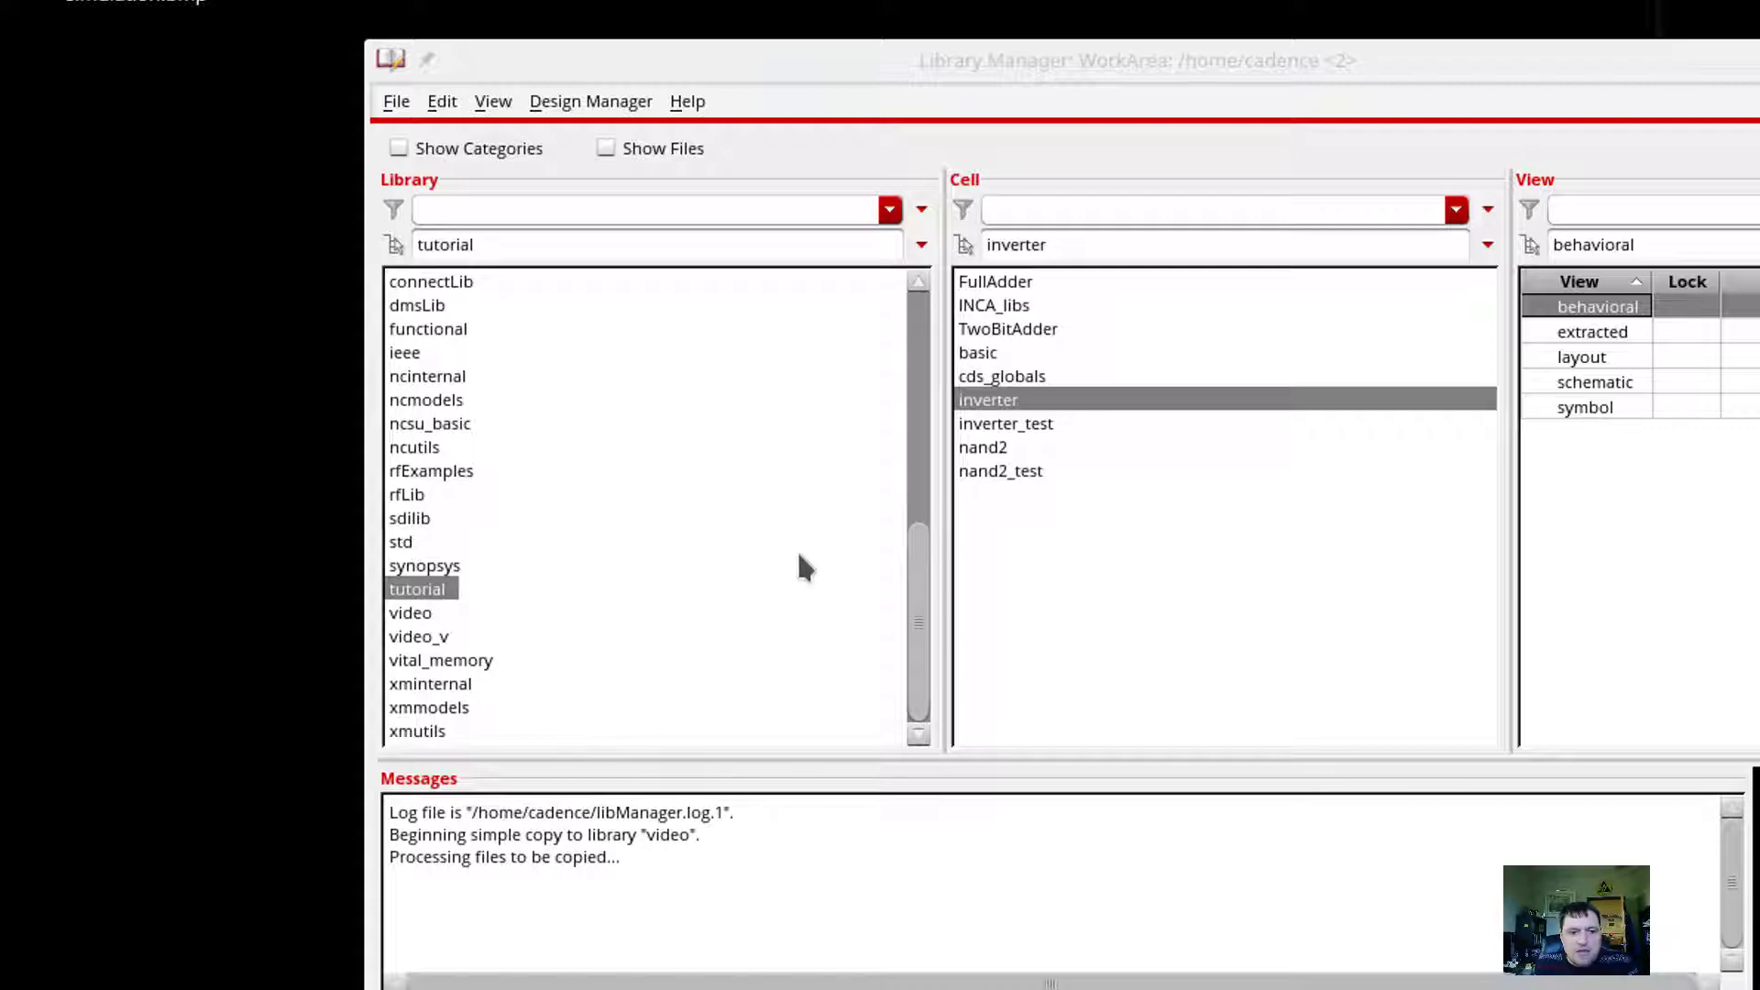
{"action": "left_click", "coordinate": [409, 614]}
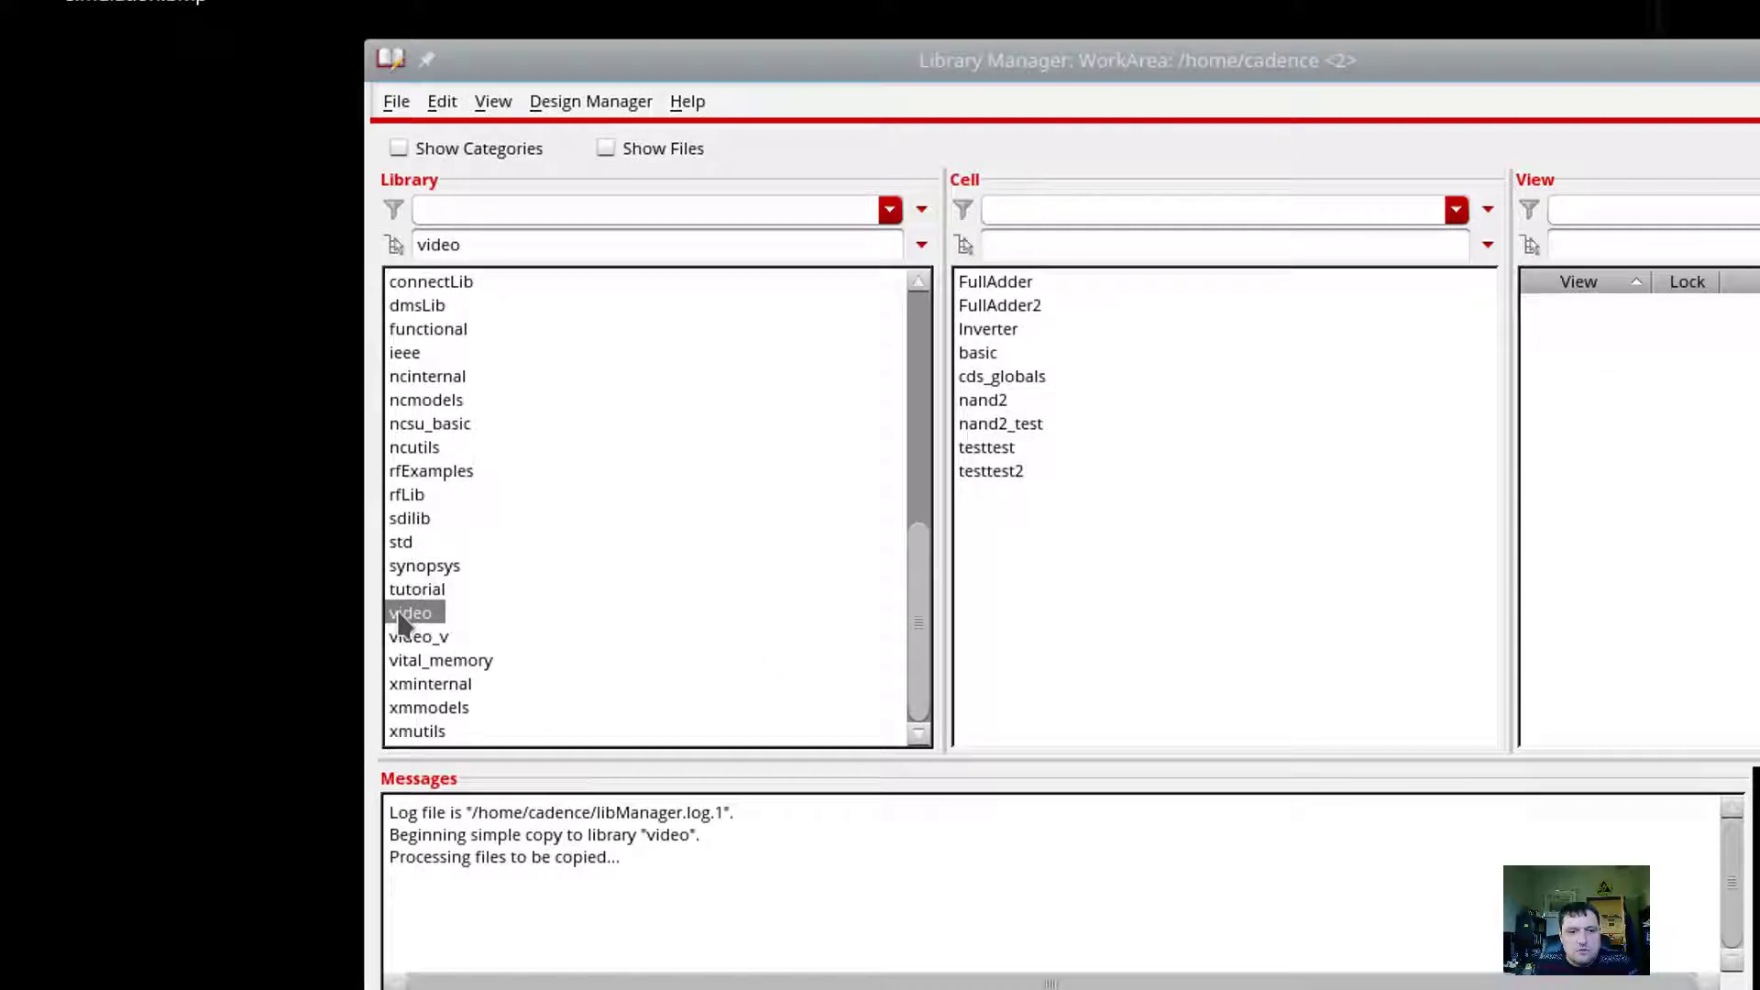
{"action": "left_click", "coordinate": [979, 353]}
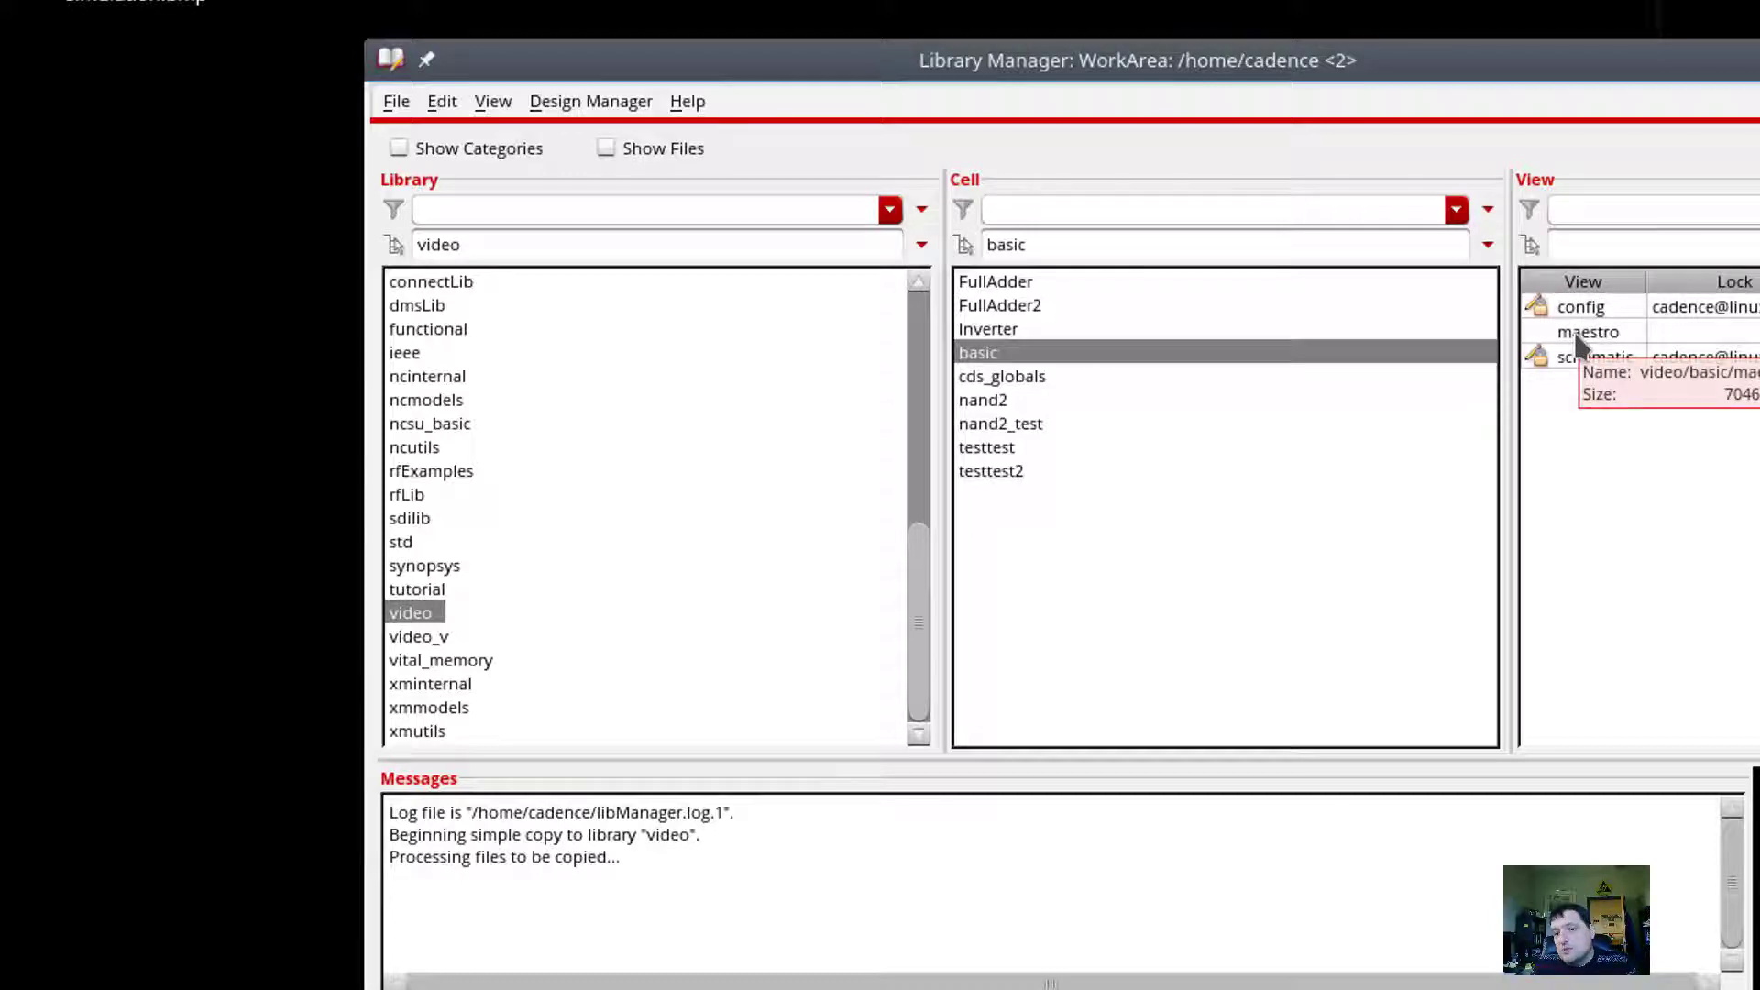
{"action": "double_click", "coordinate": [1570, 308]}
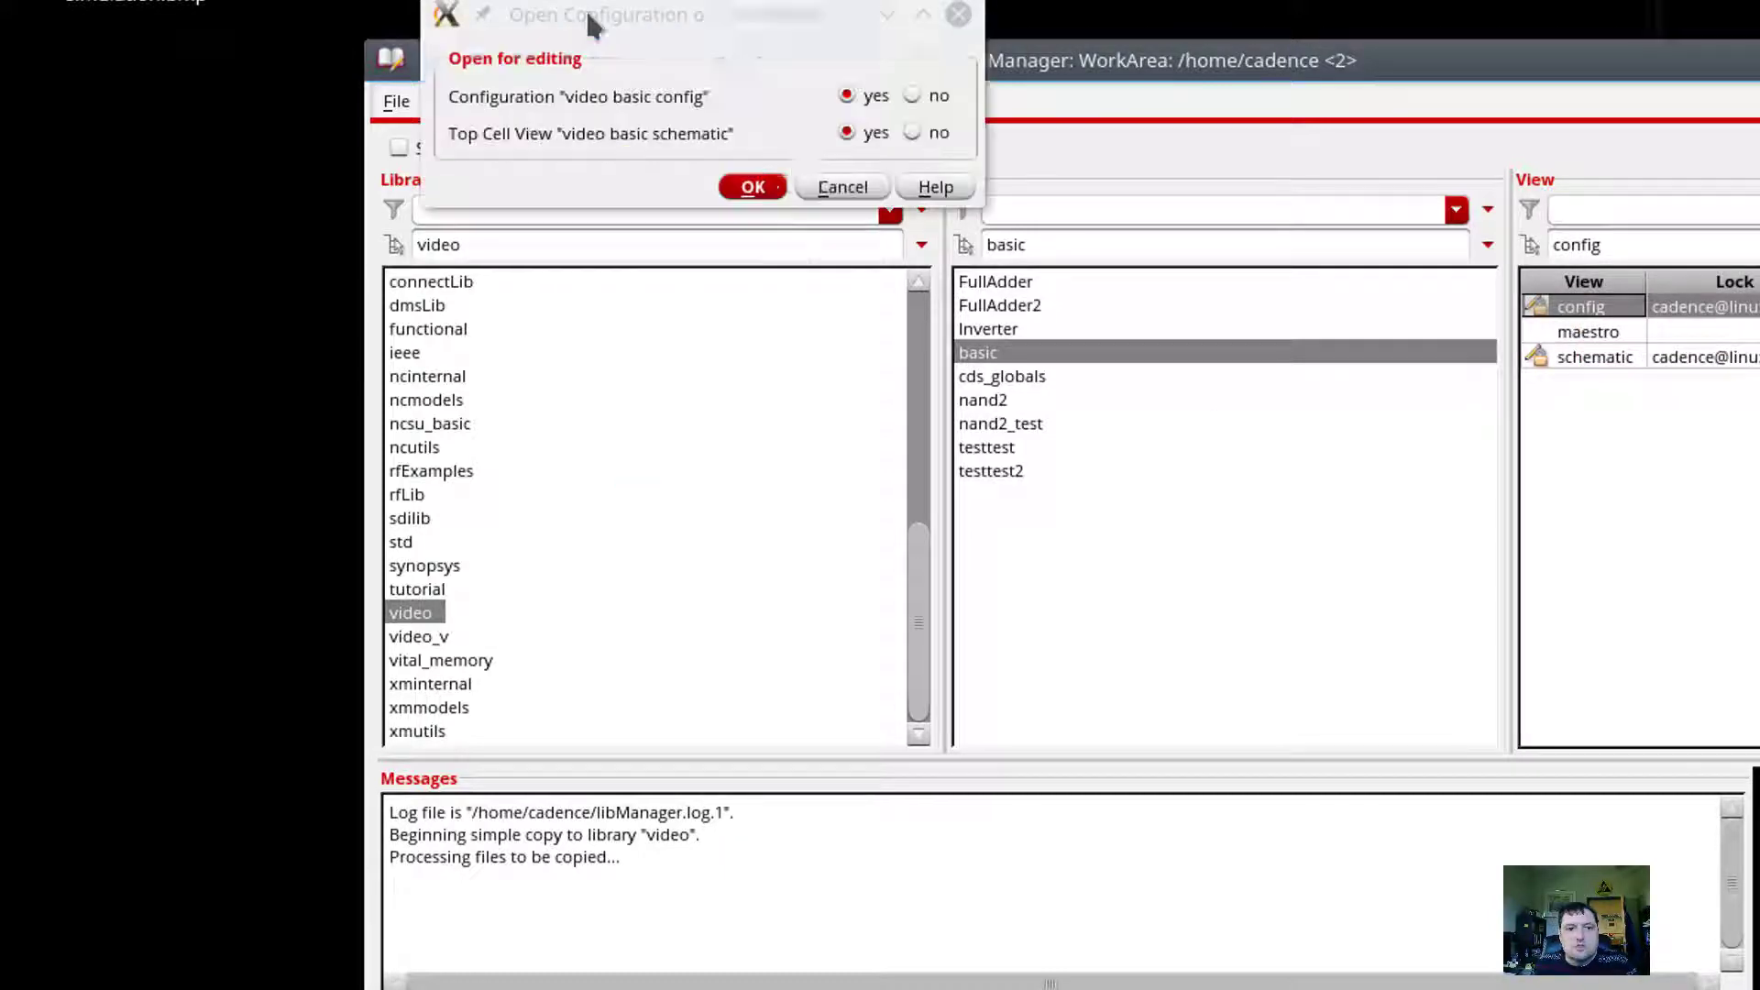
{"action": "left_click", "coordinate": [747, 186]}
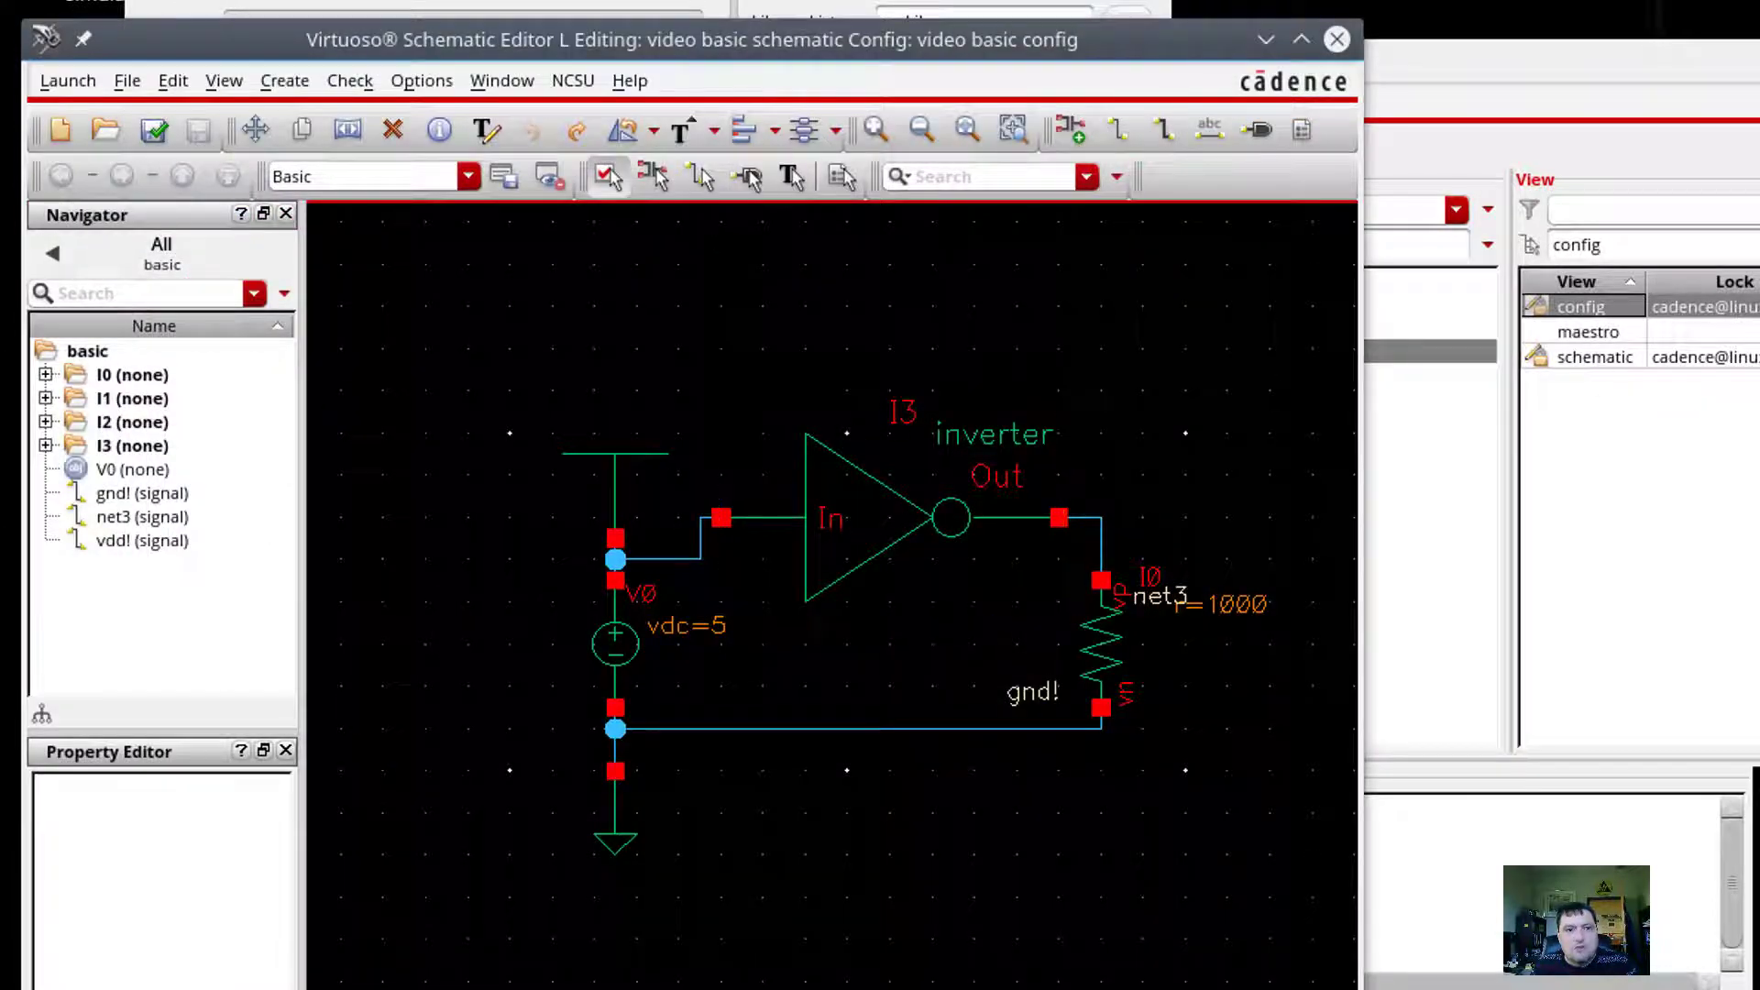
{"action": "left_click", "coordinate": [633, 7]}
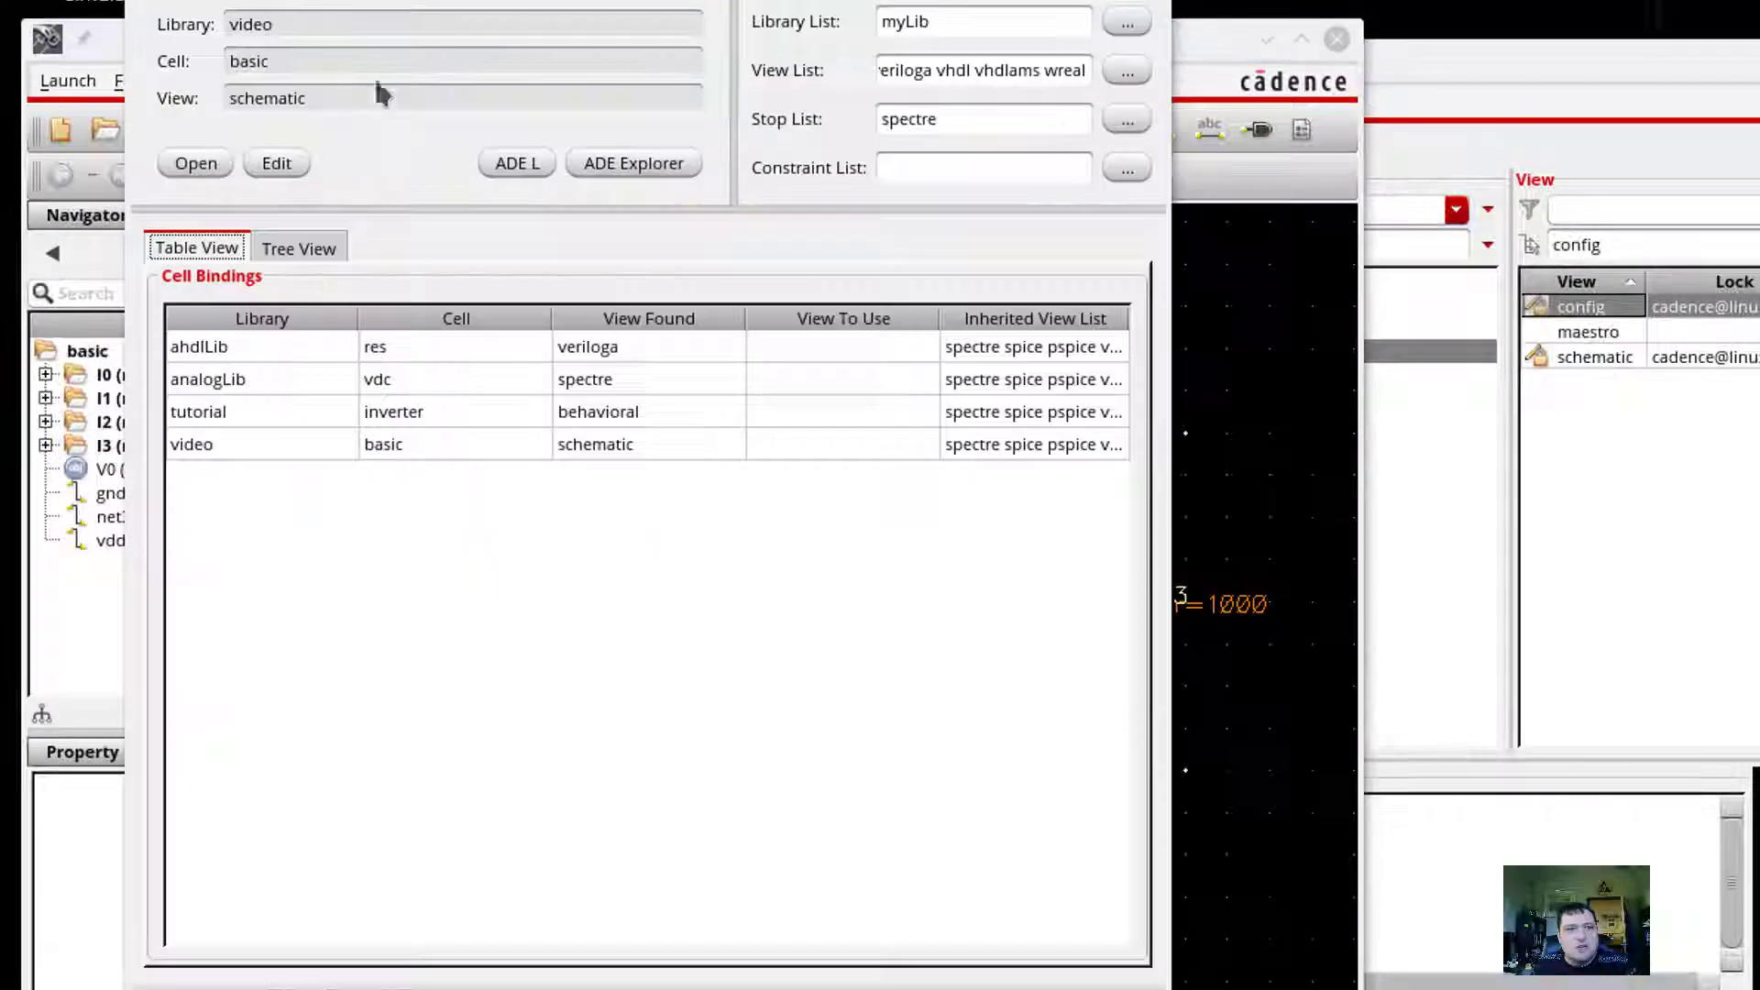
Step: Reopen the basic cell's maestro view, rerun its transient simulation, and dismiss the graph tip
{"action": "double_click", "coordinate": [1581, 332]}
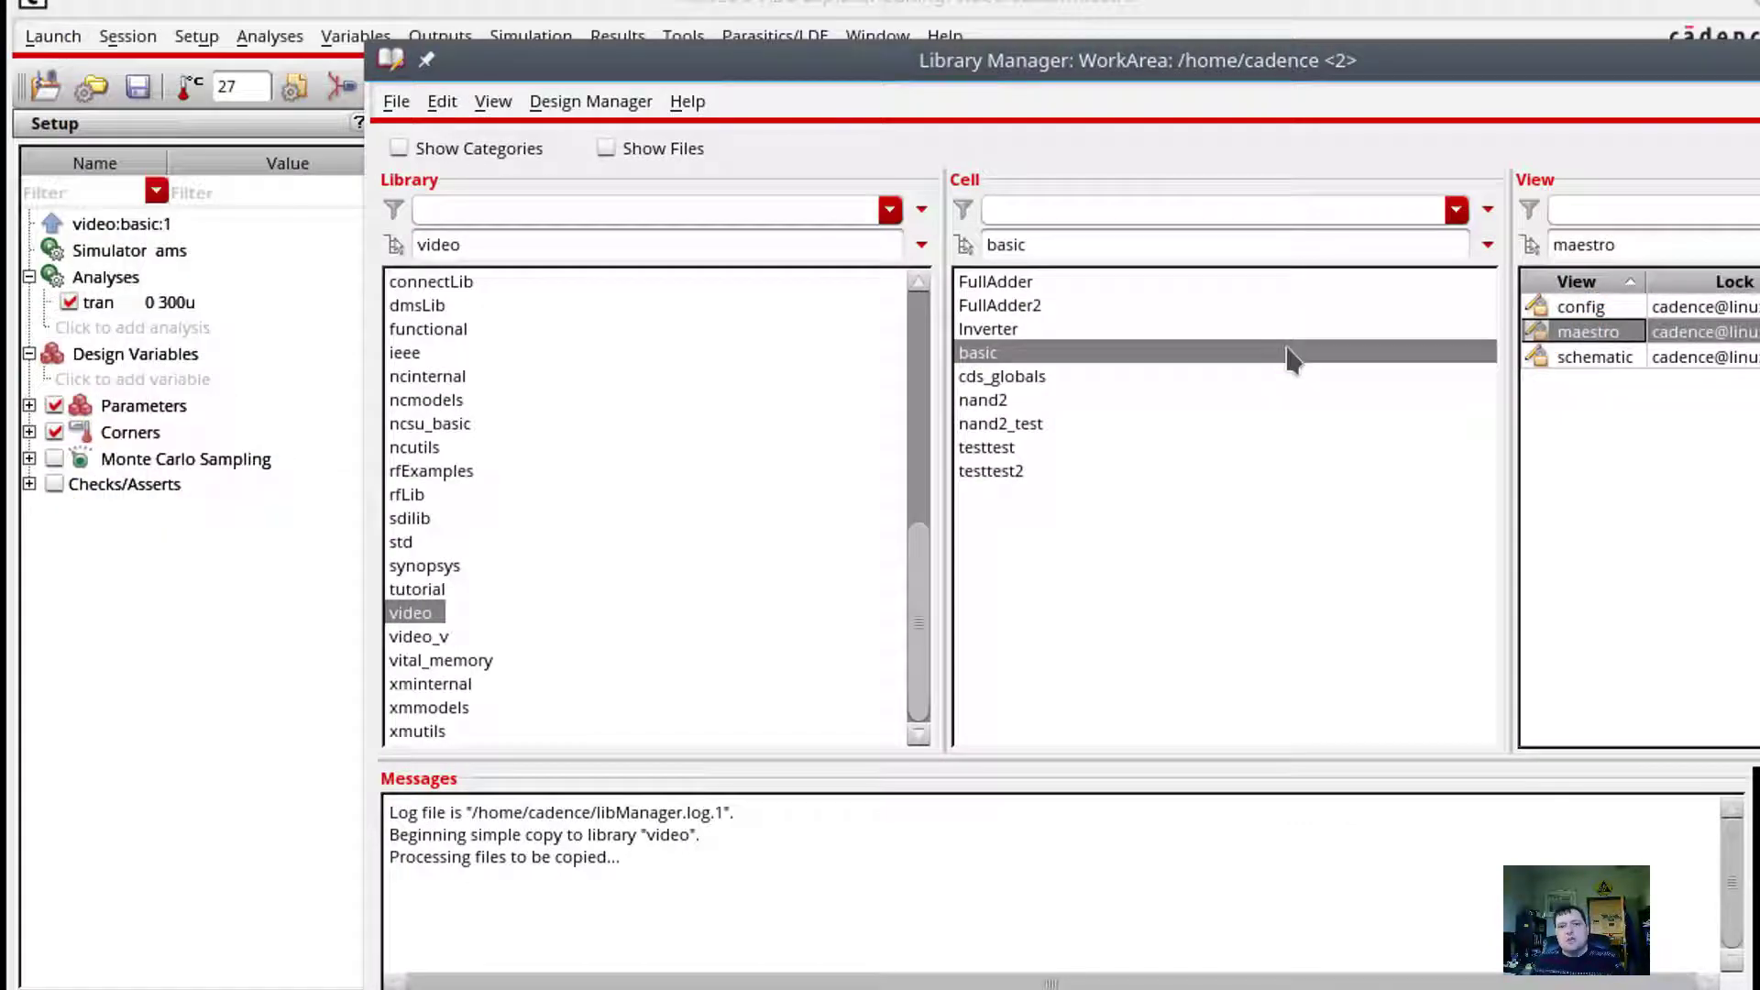
{"action": "left_click", "coordinate": [1171, 7]}
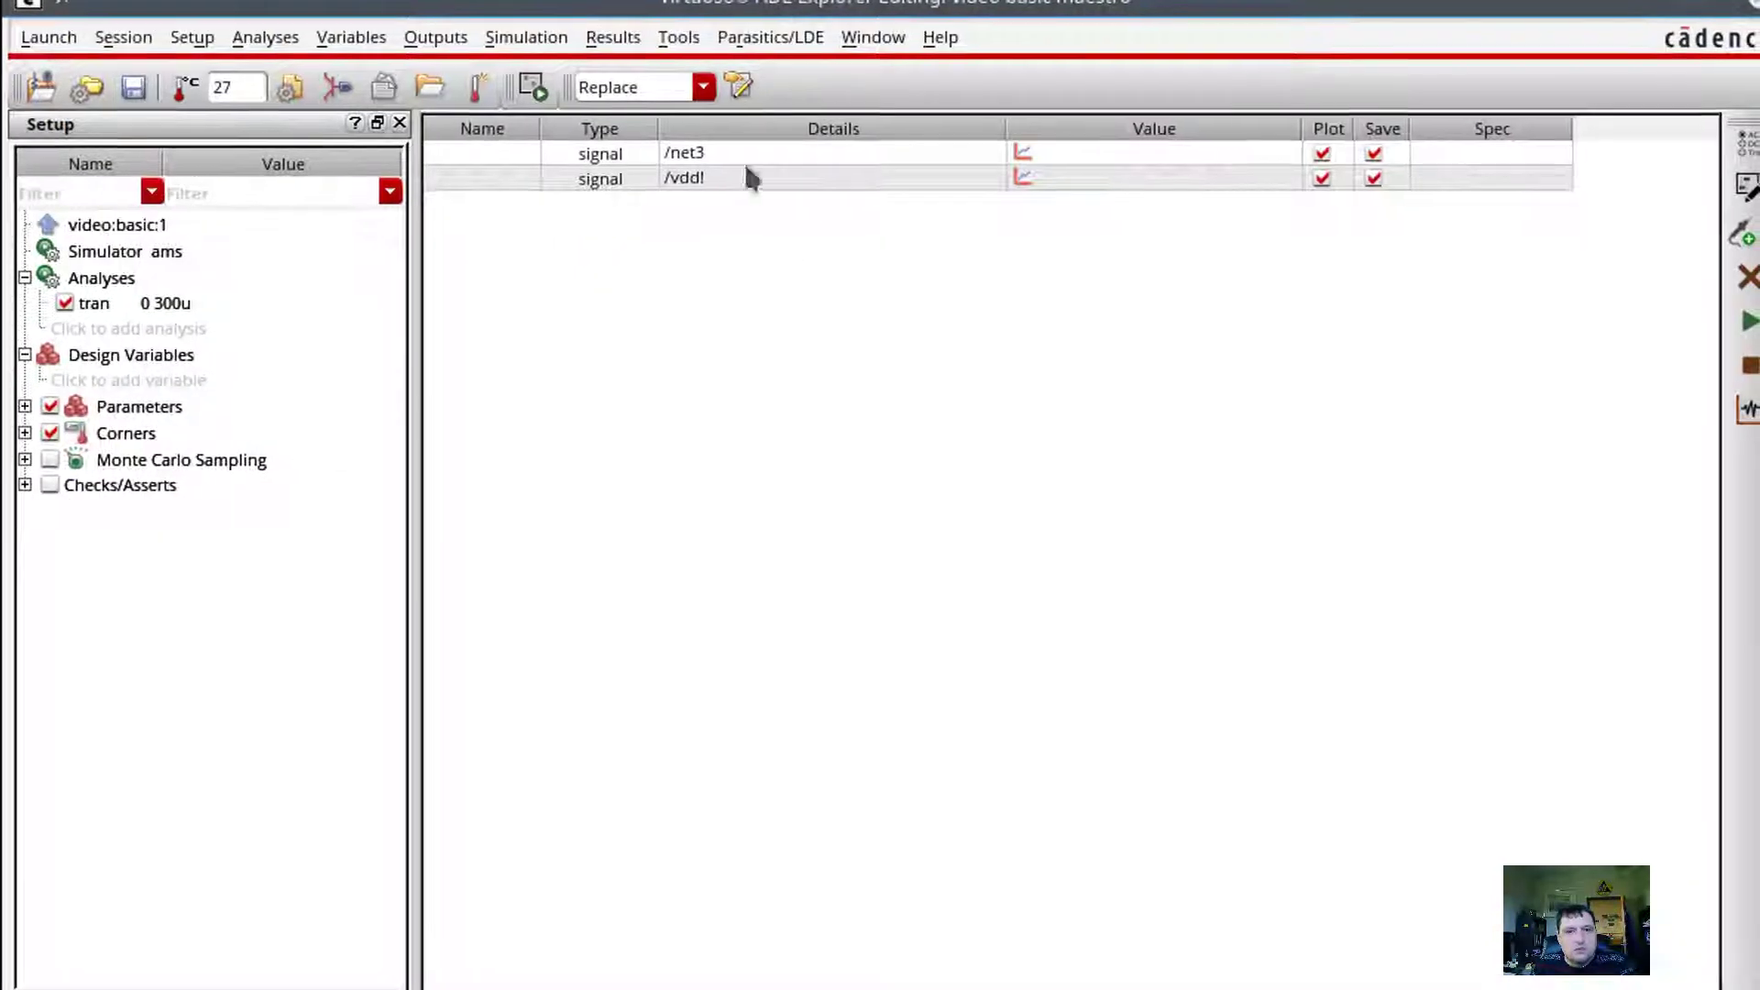
{"action": "left_click", "coordinate": [1698, 334]}
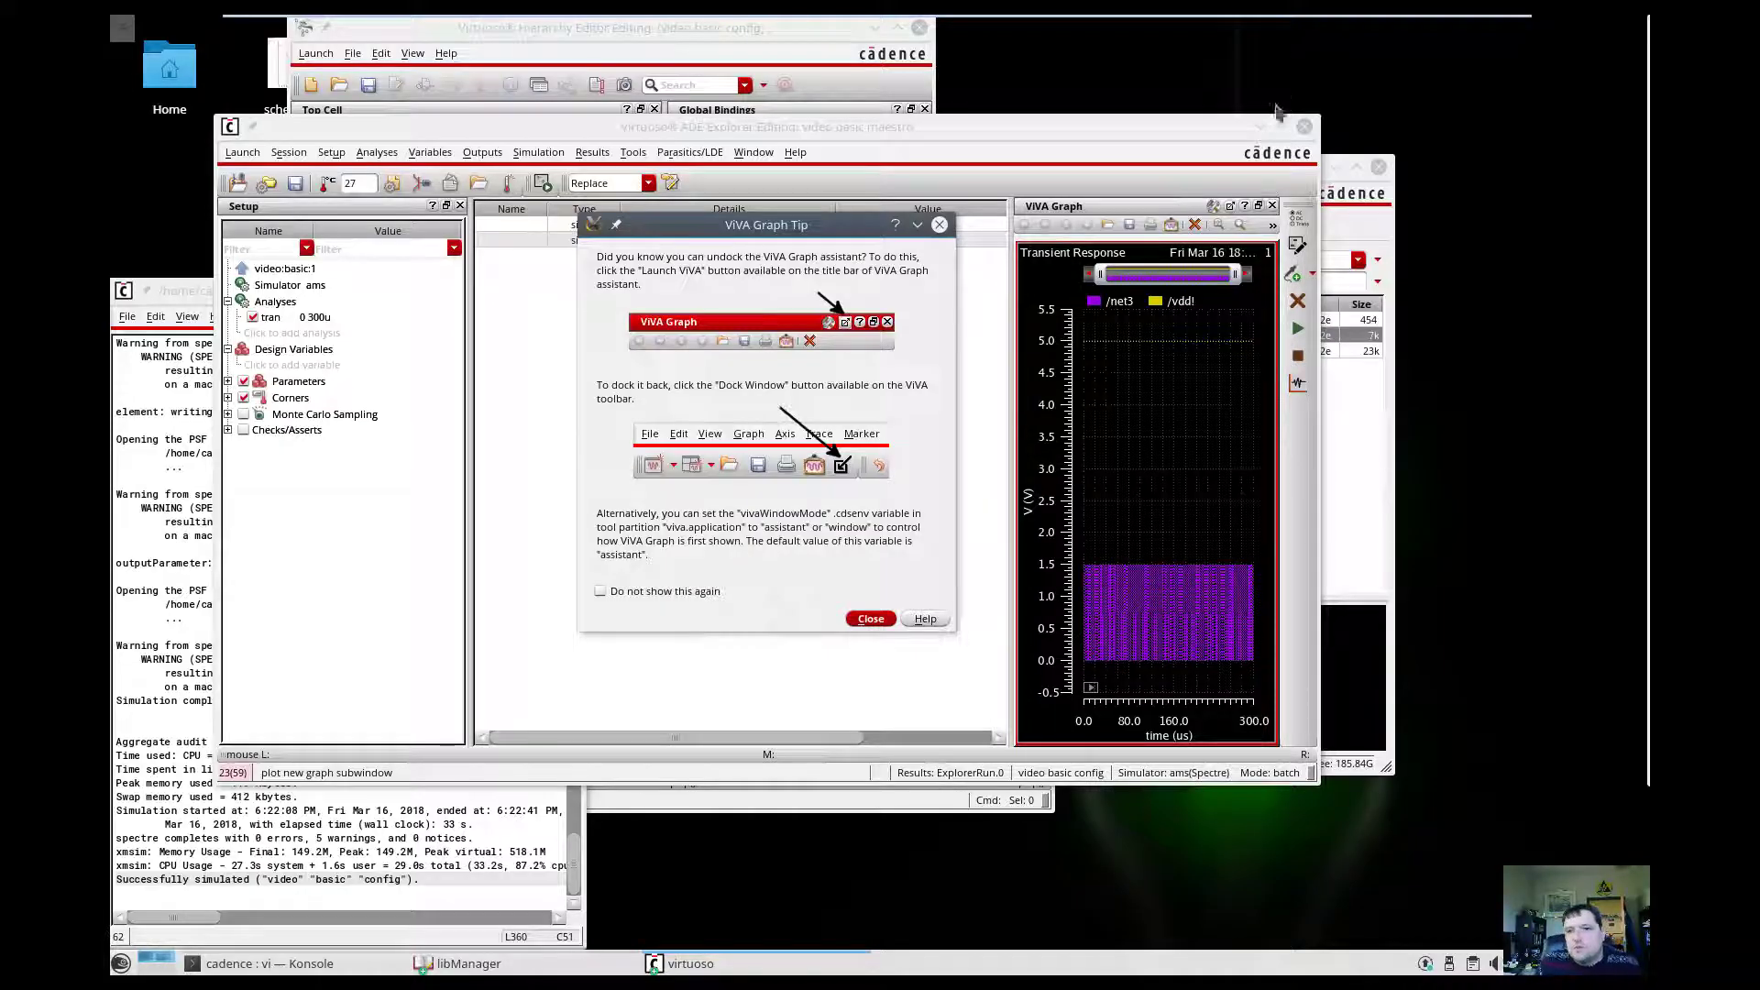
{"action": "left_click", "coordinate": [939, 225]}
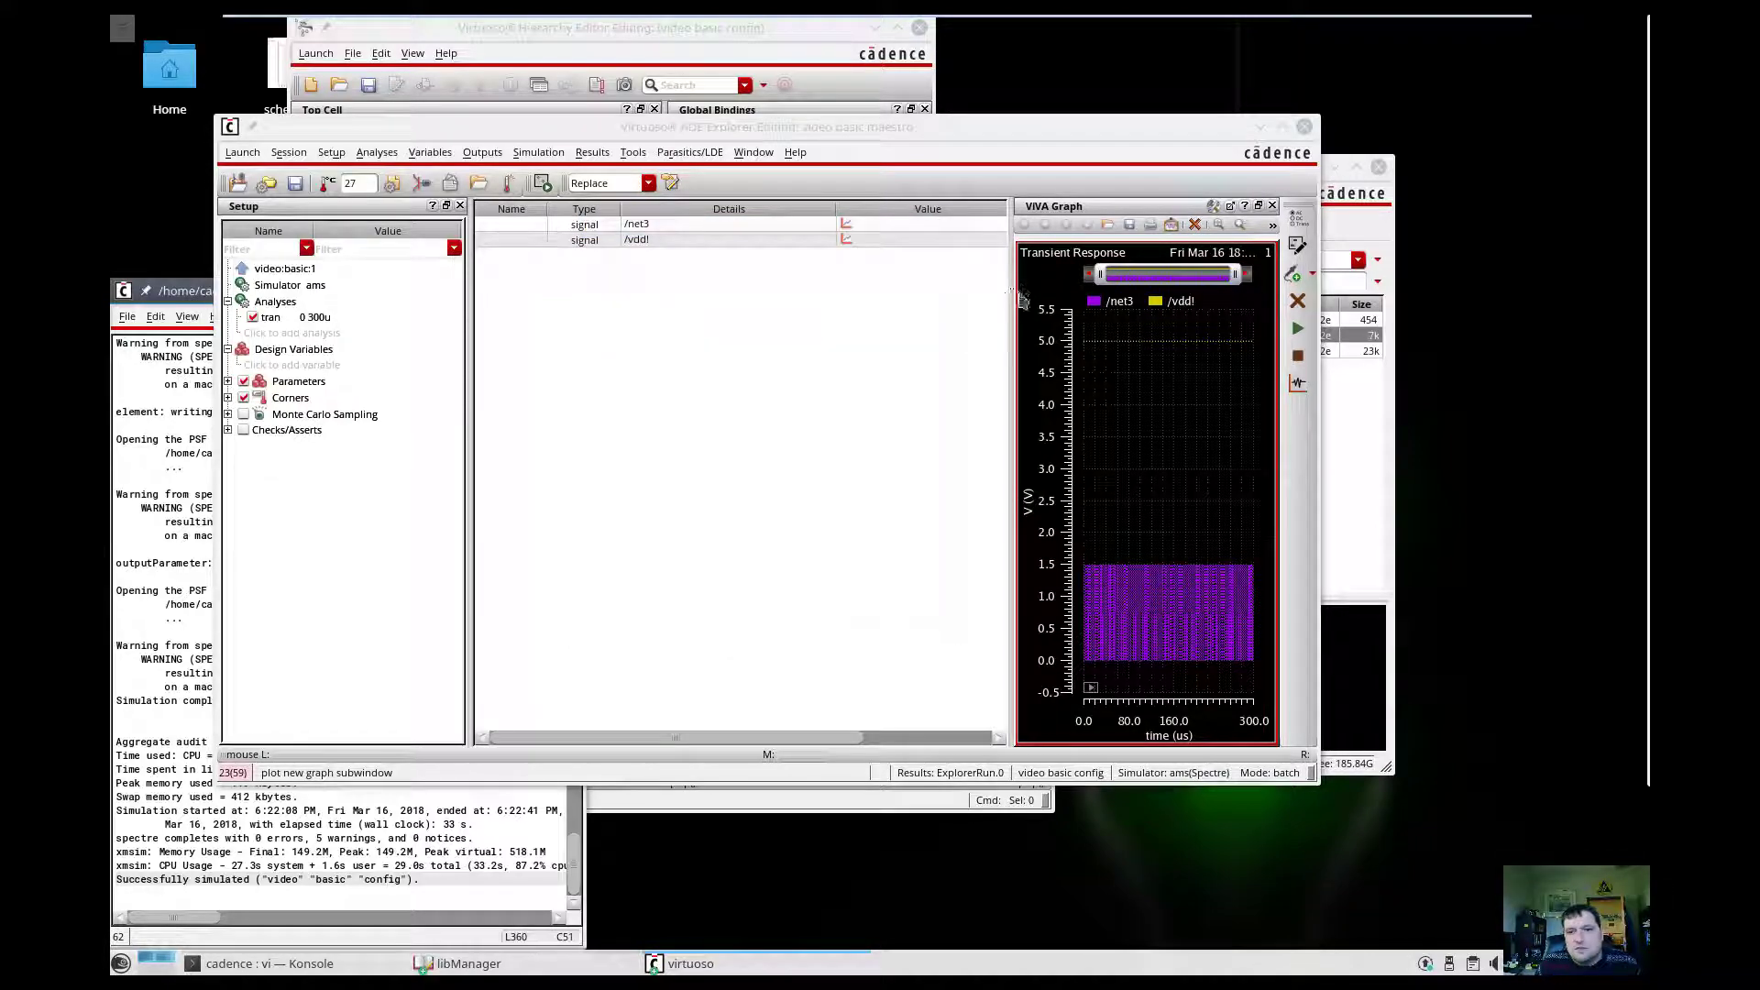
Step: Widen the waveform graph and zoom in on /net3 near 300 us to examine its edges, timing and voltage levels
{"action": "mouse_move", "coordinate": [1012, 294]}
{"action": "left_mouse_down"}
{"action": "mouse_move", "coordinate": [734, 326]}
{"action": "mouse_move", "coordinate": [564, 312]}
{"action": "left_mouse_up"}
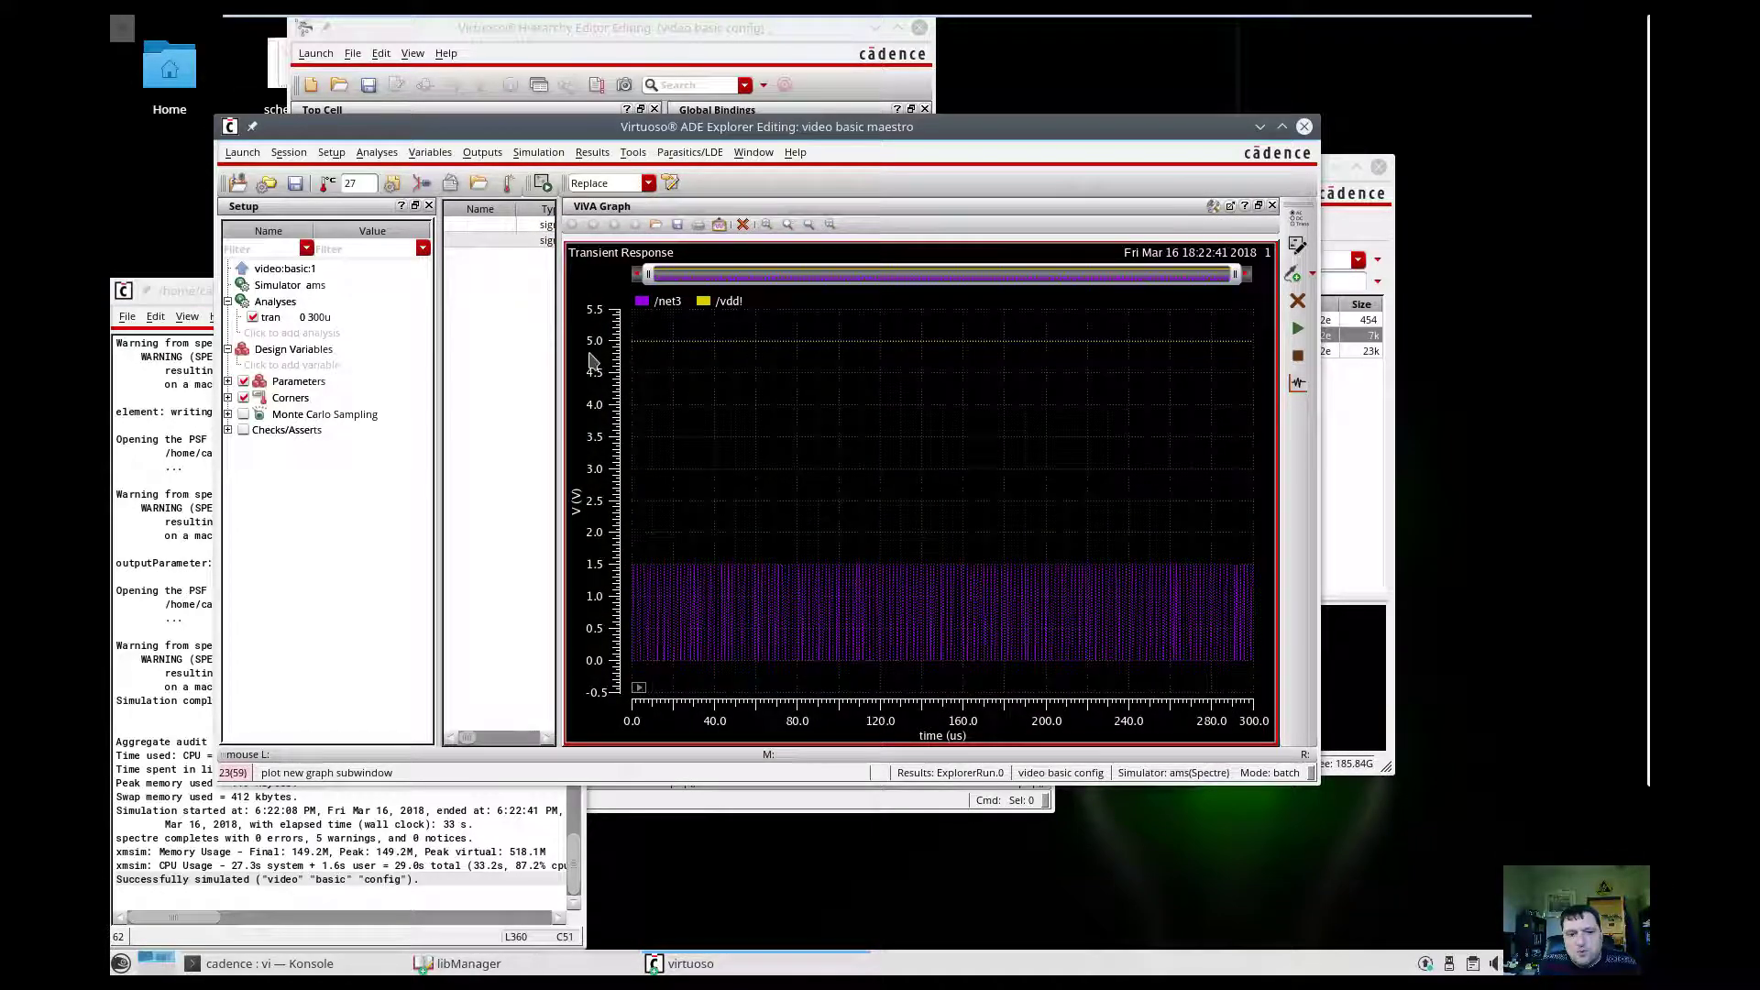
{"action": "mouse_move", "coordinate": [663, 637]}
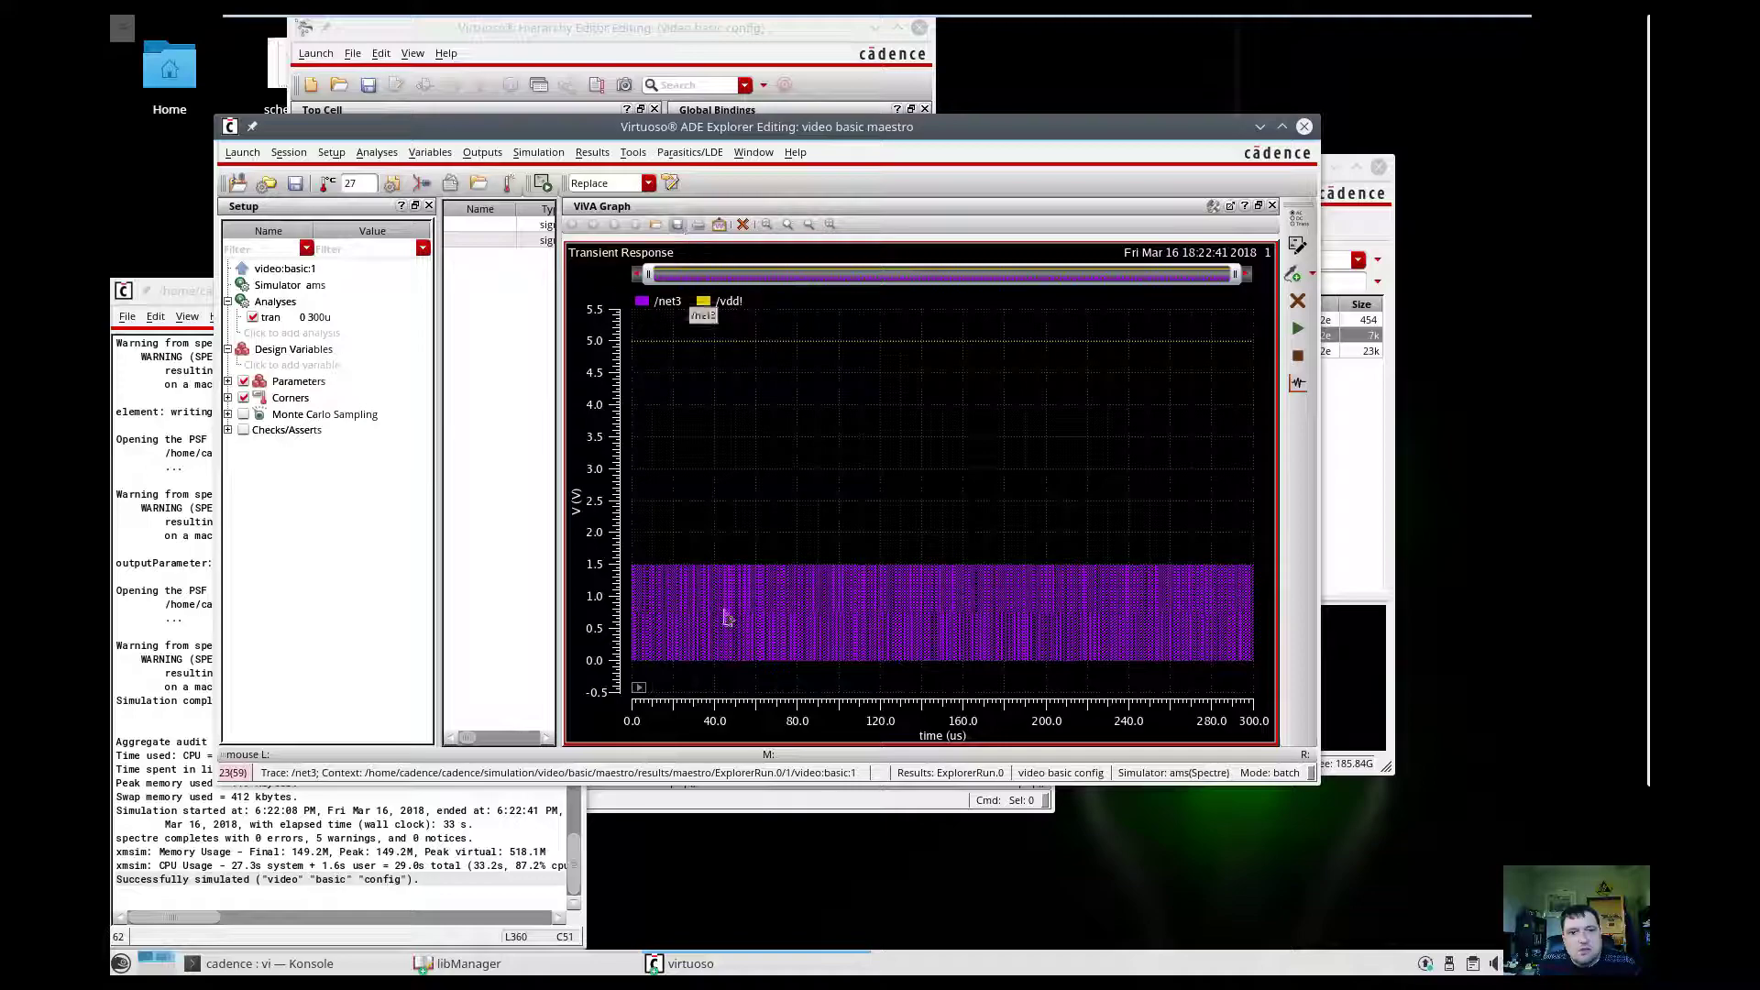
{"action": "scroll", "coordinate": [727, 615], "scroll_direction": "up", "scroll_amount": 1}
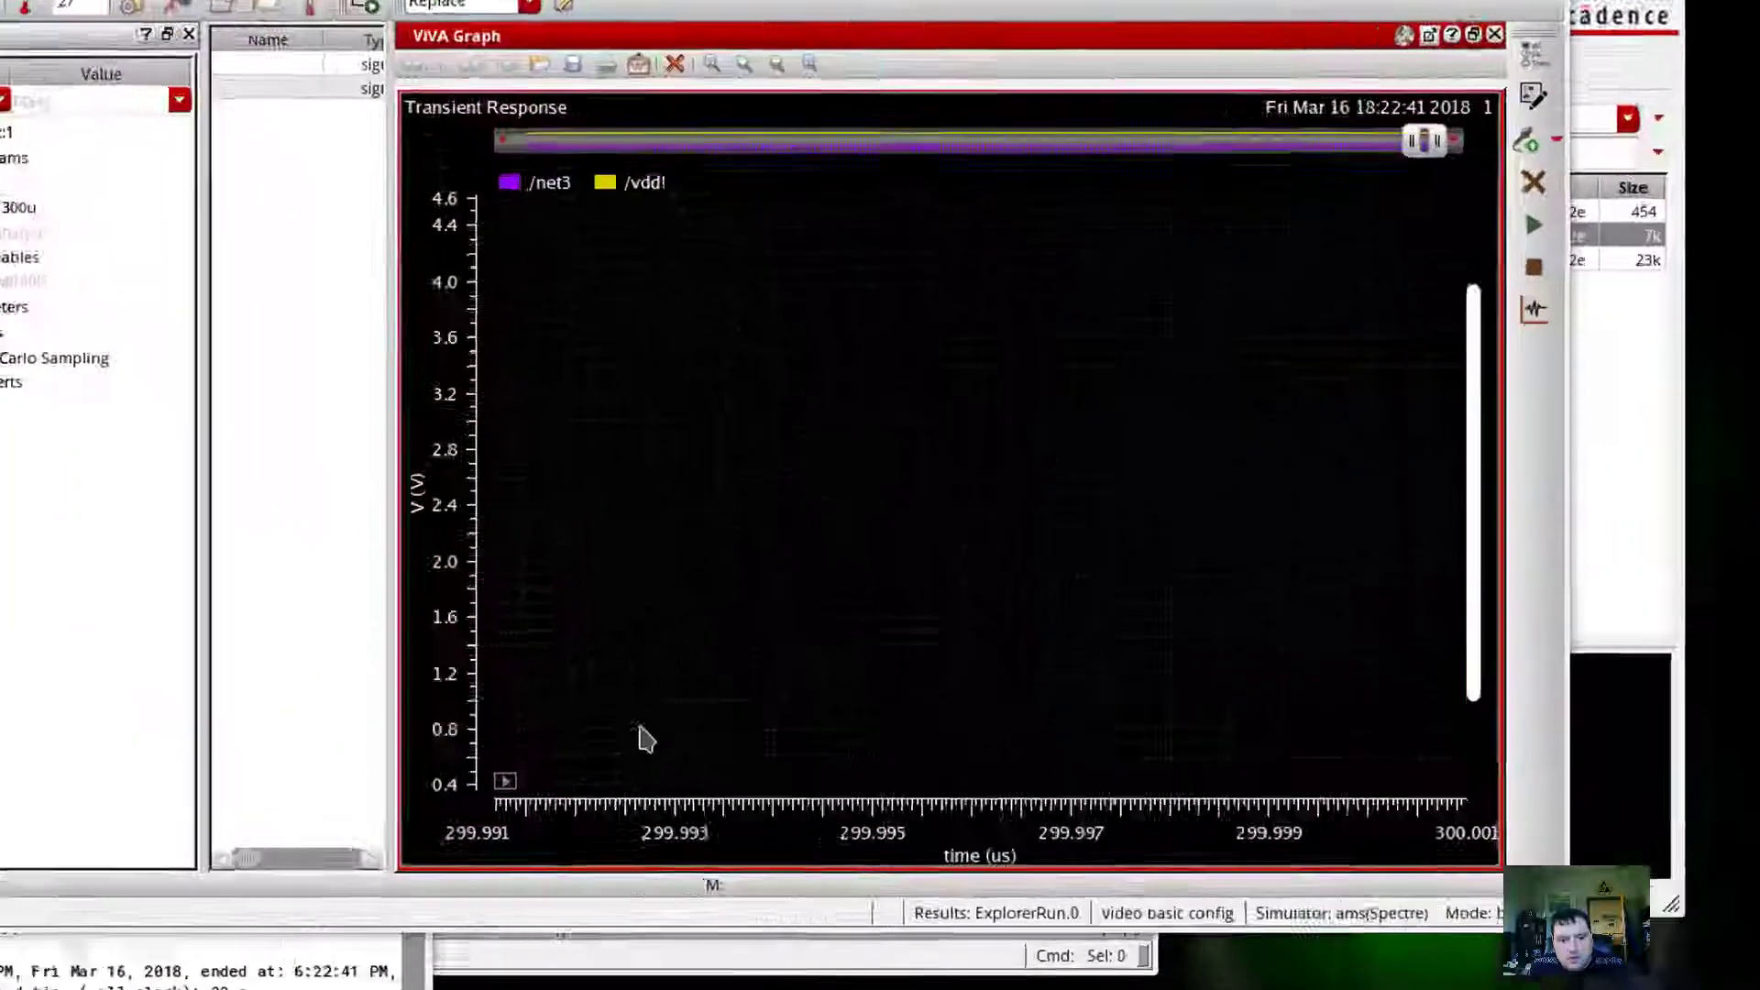
{"action": "scroll", "coordinate": [802, 614], "scroll_direction": "down", "scroll_amount": 2}
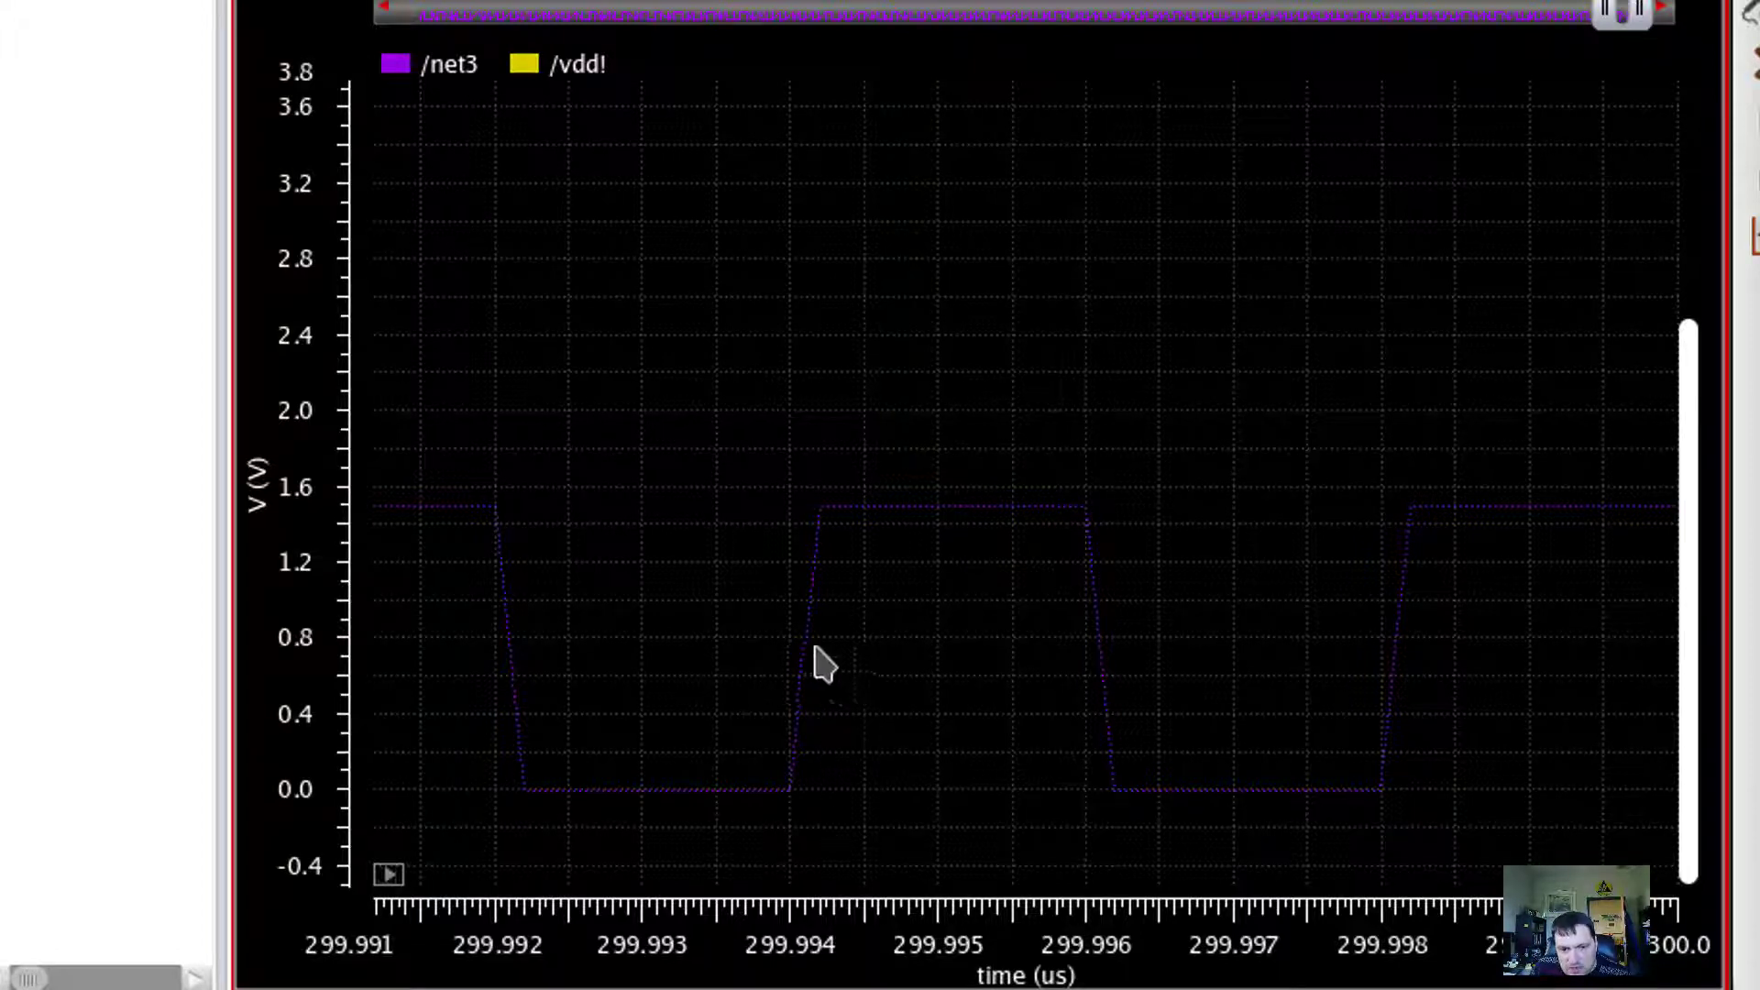
{"action": "mouse_move", "coordinate": [807, 640]}
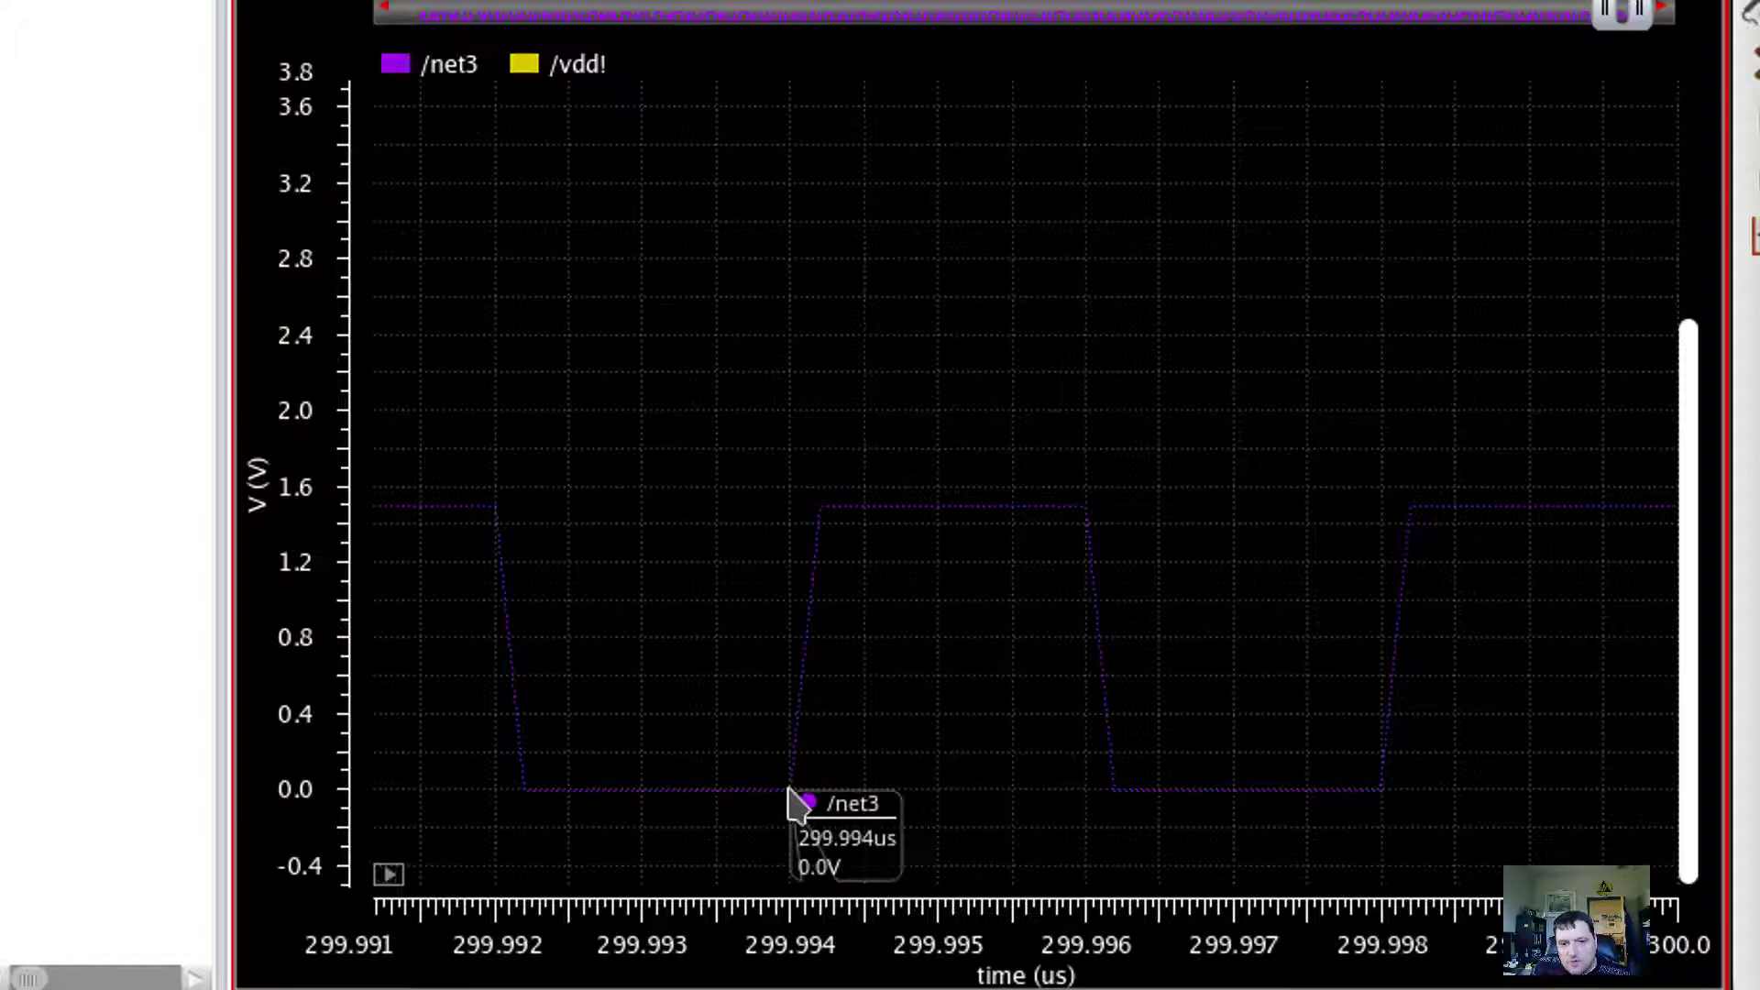
{"action": "mouse_move", "coordinate": [796, 679]}
{"action": "mouse_move", "coordinate": [820, 537]}
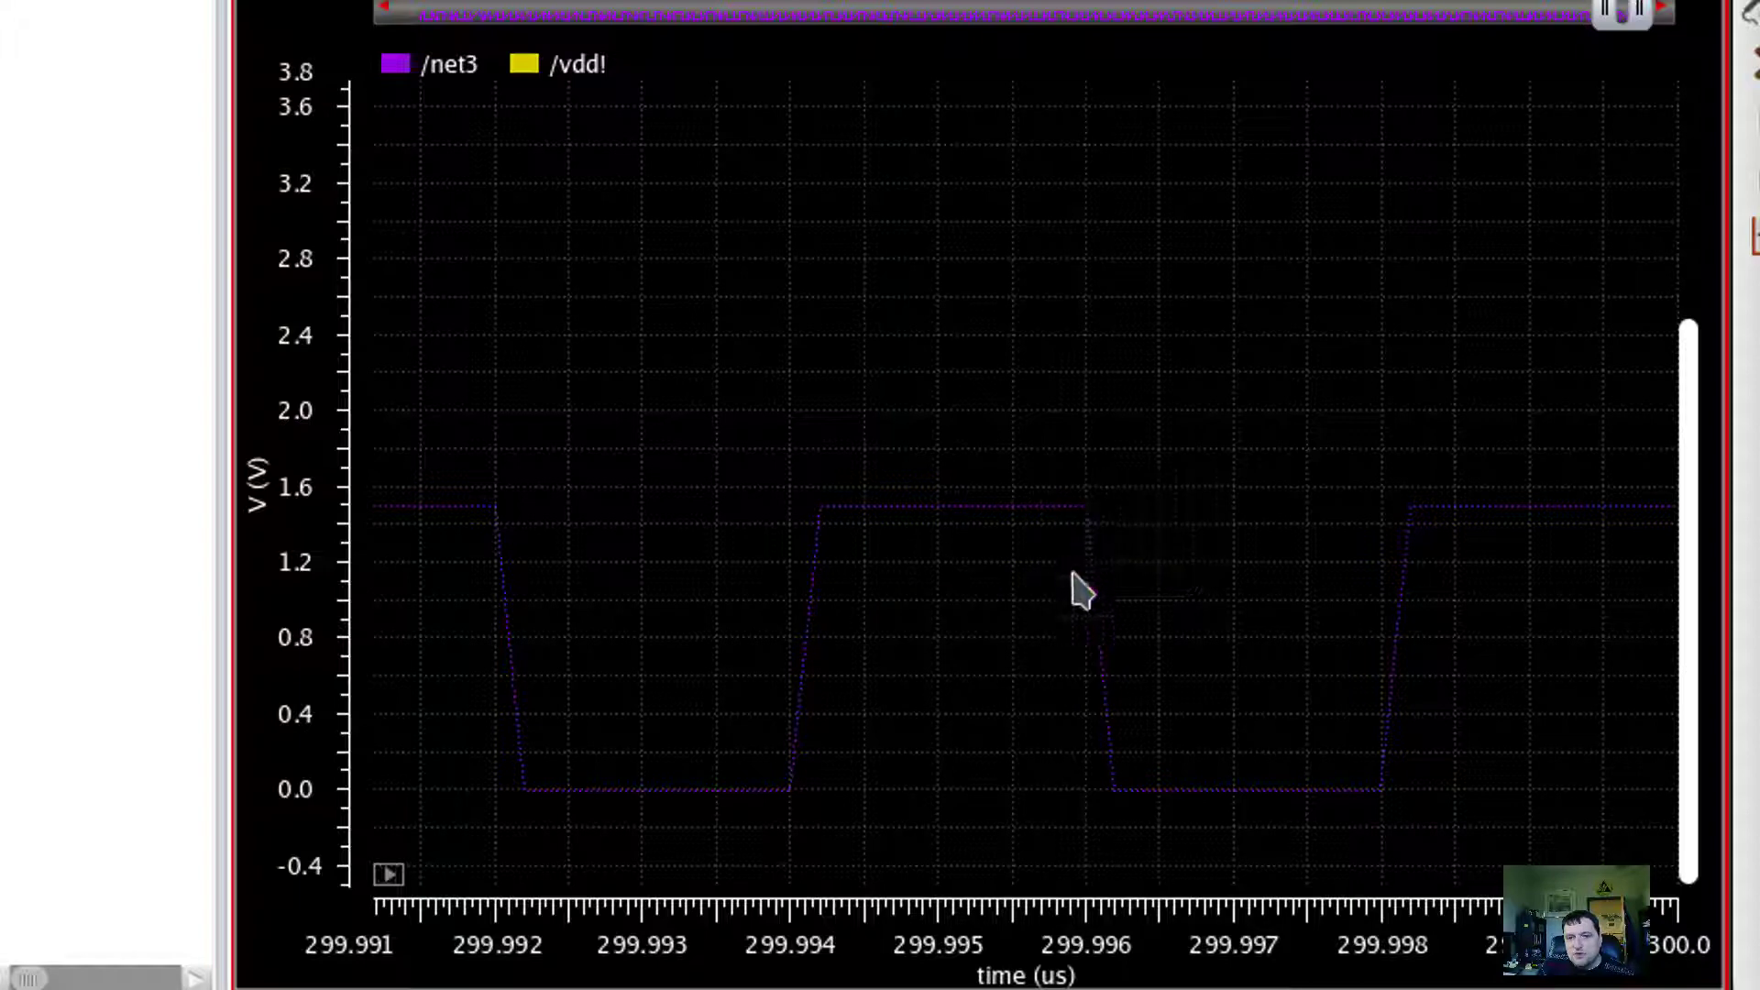
{"action": "mouse_move", "coordinate": [798, 666]}
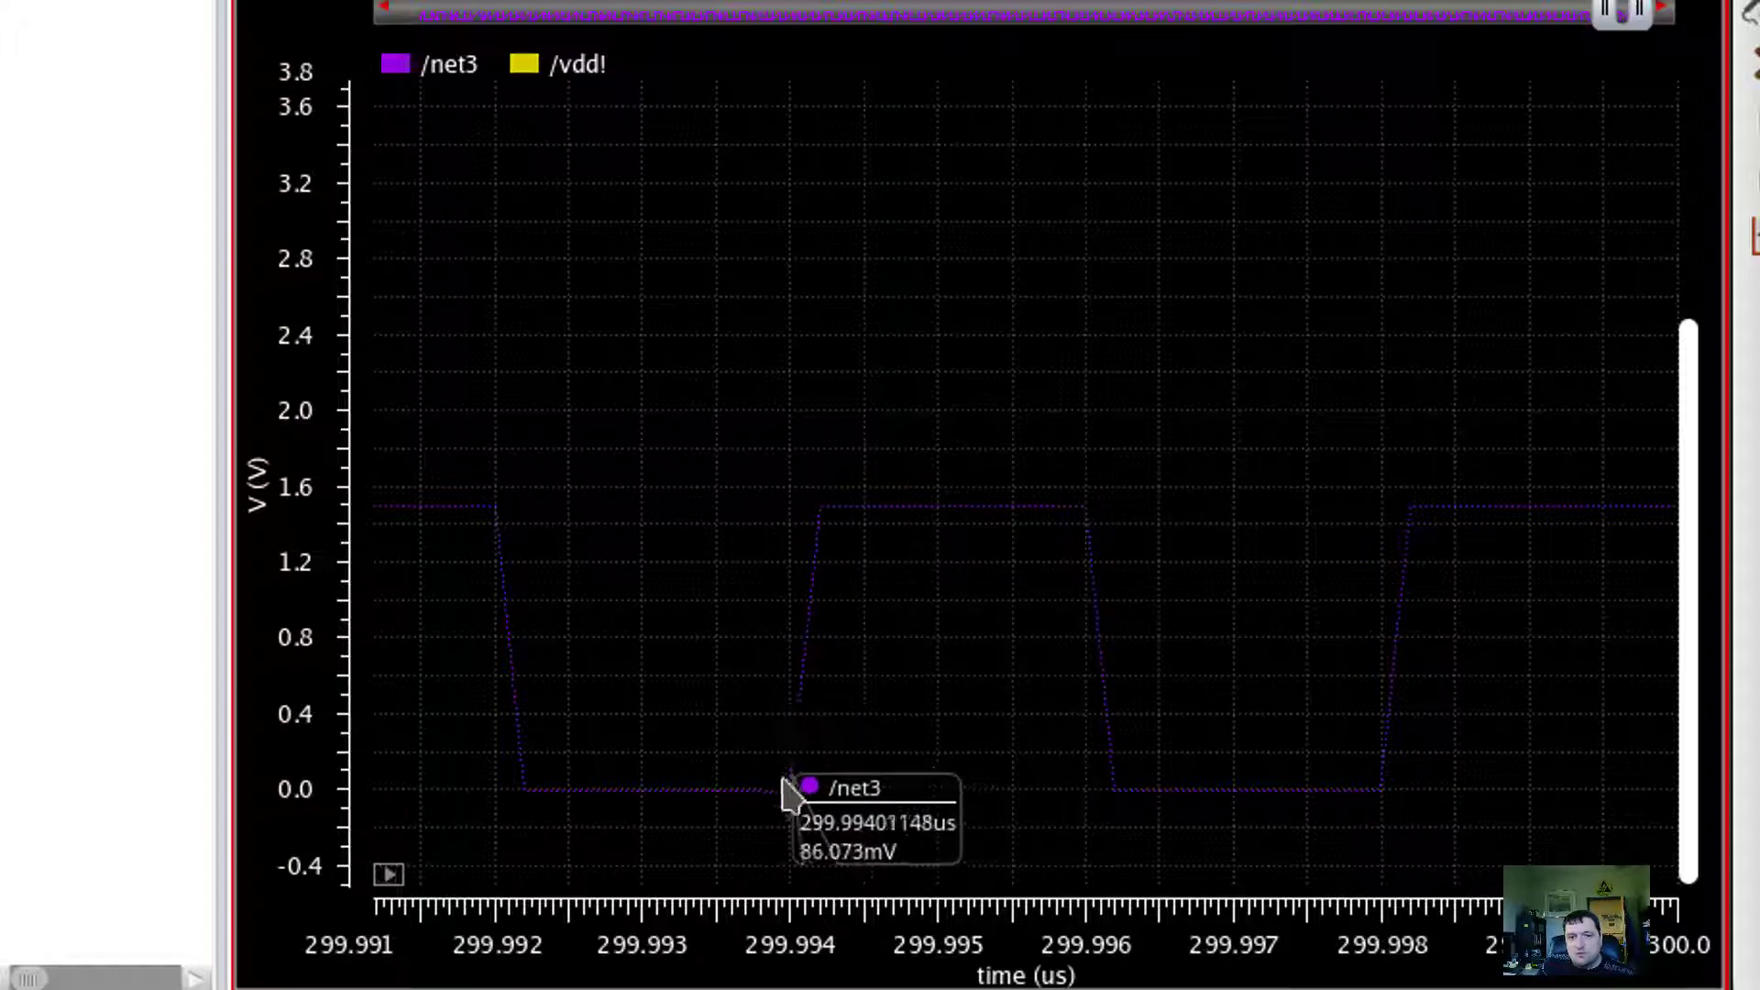